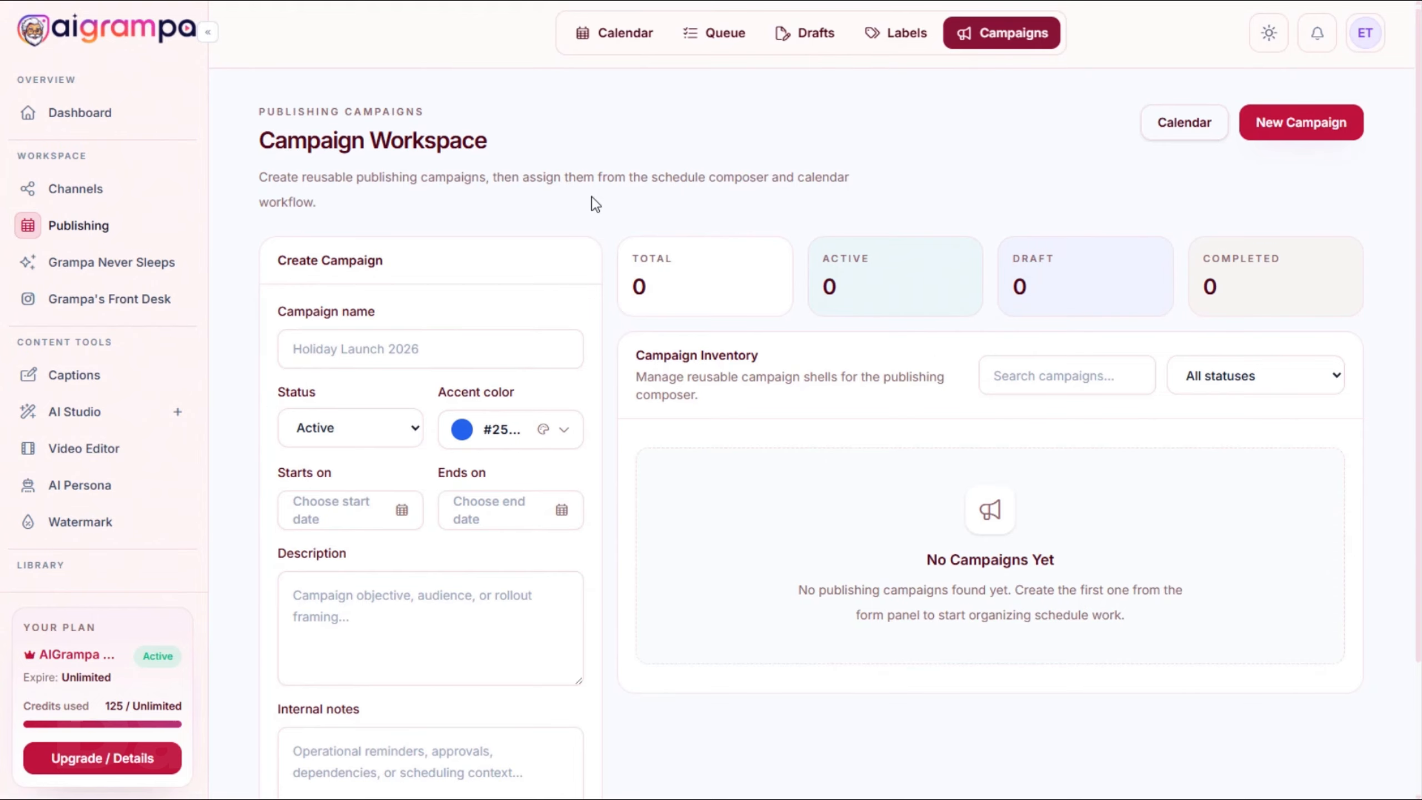
Name the new publishing campaign "Bible verses campaign 1"
left_click(318, 346)
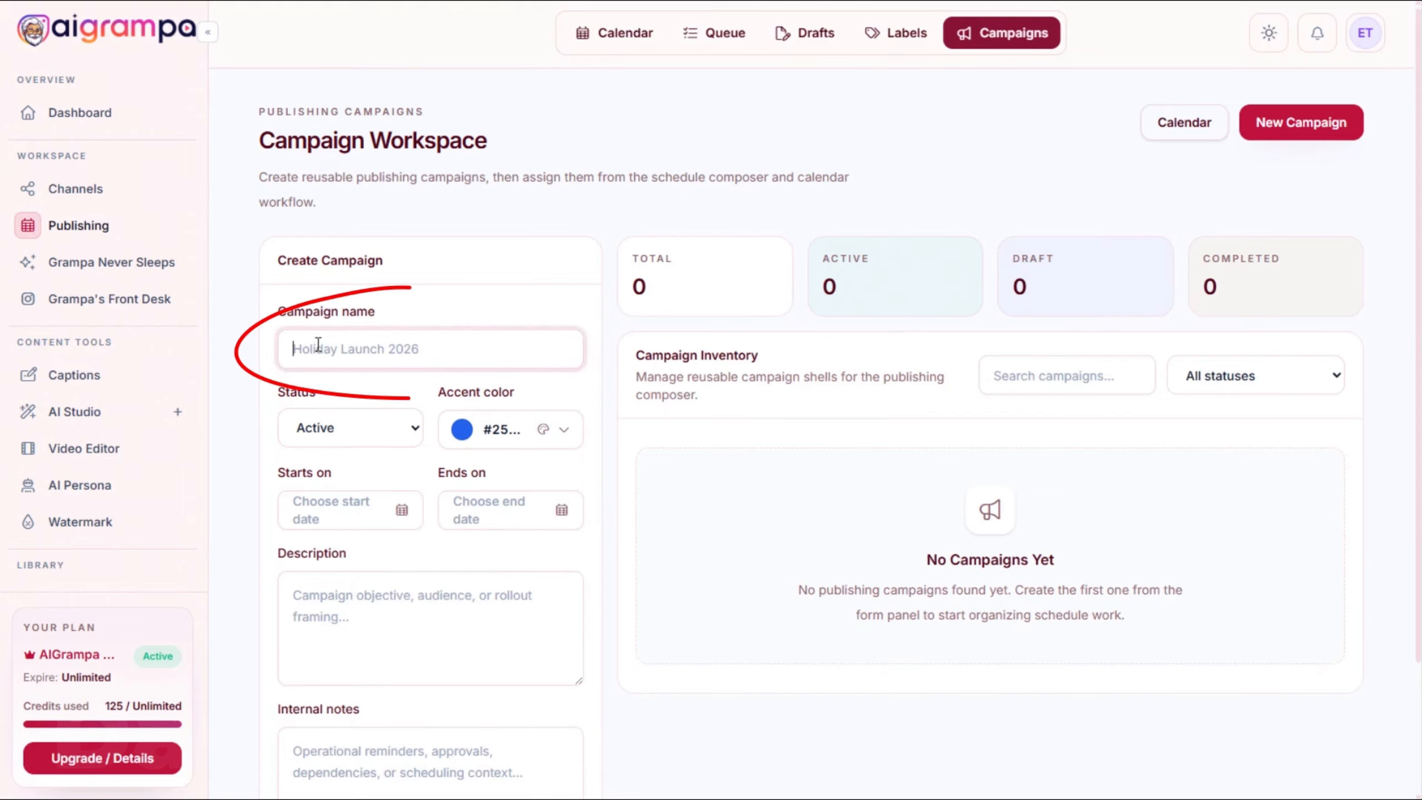
type("Bible verses campaign 1")
left_click_drag(457, 346, 261, 342)
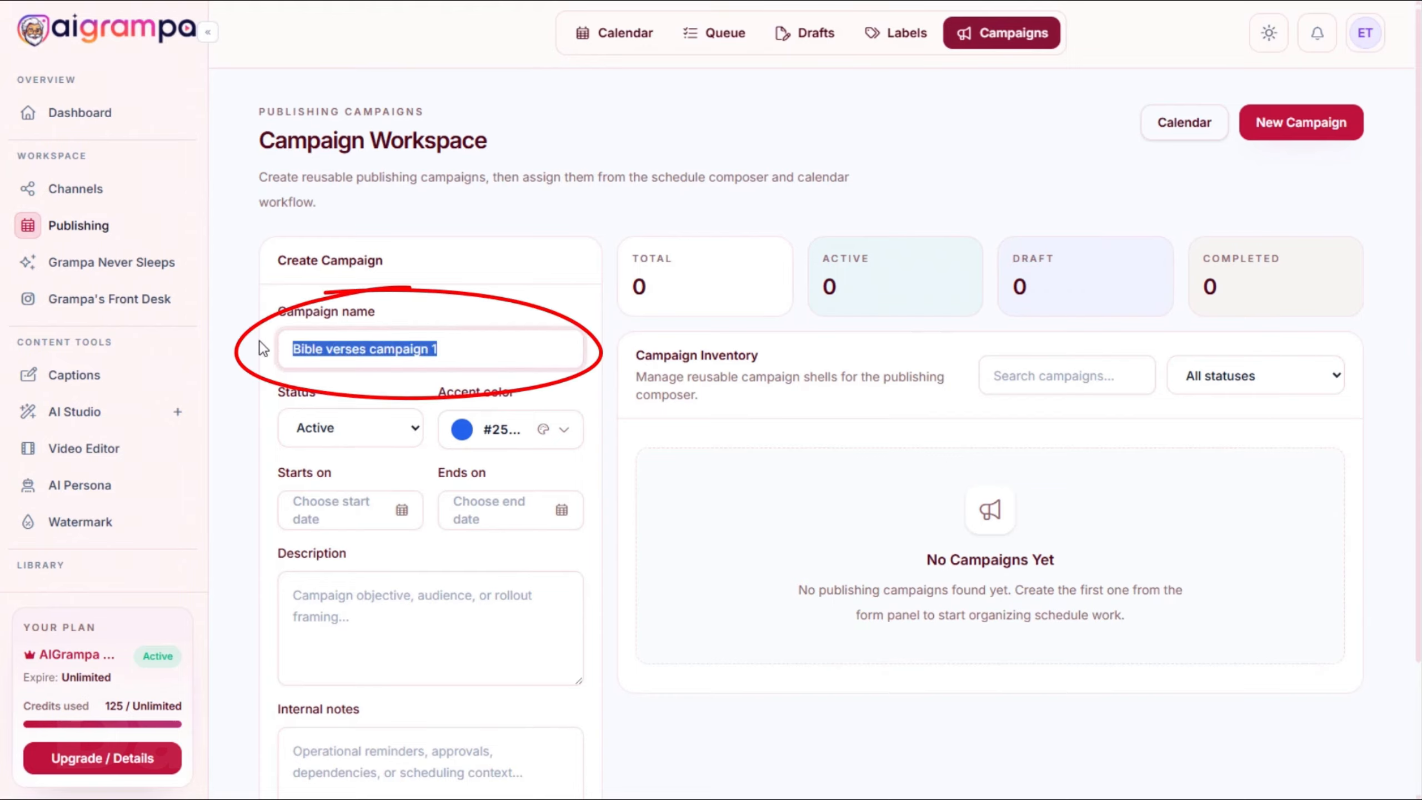
left_click(416, 351)
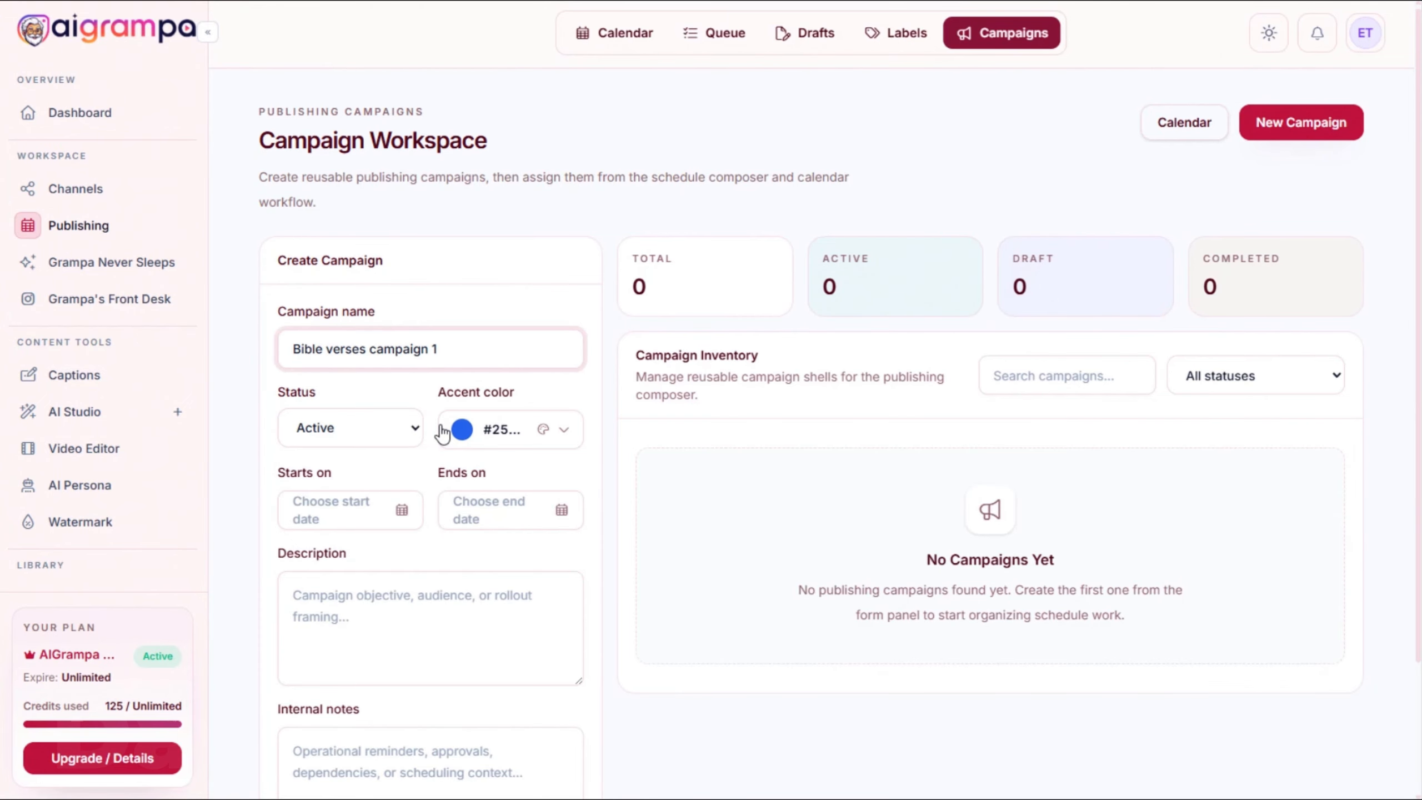
Set the campaign to start on 05/08/2026 and end on 31/08/2026
scroll(435, 442, "down", 2)
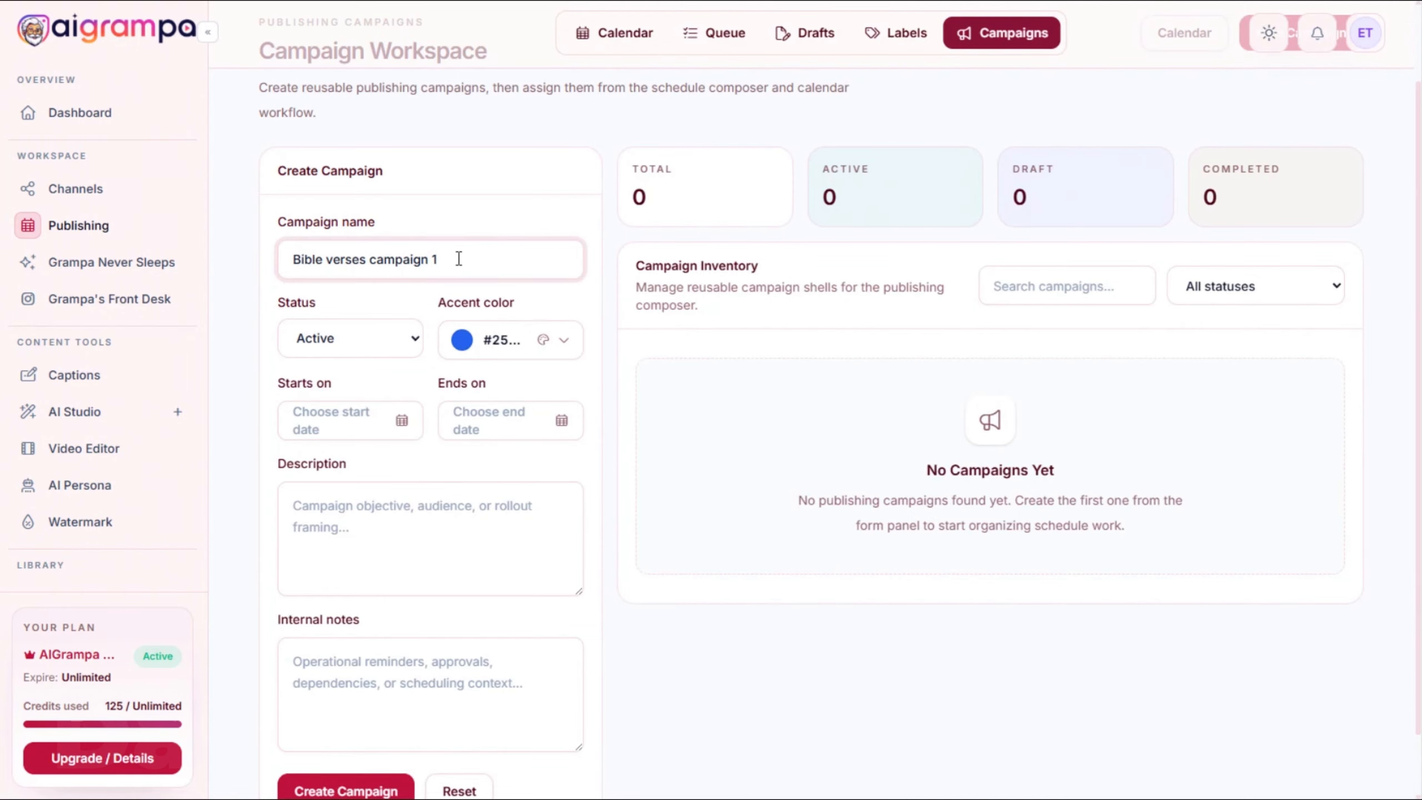
scroll(458, 259, "down", 1)
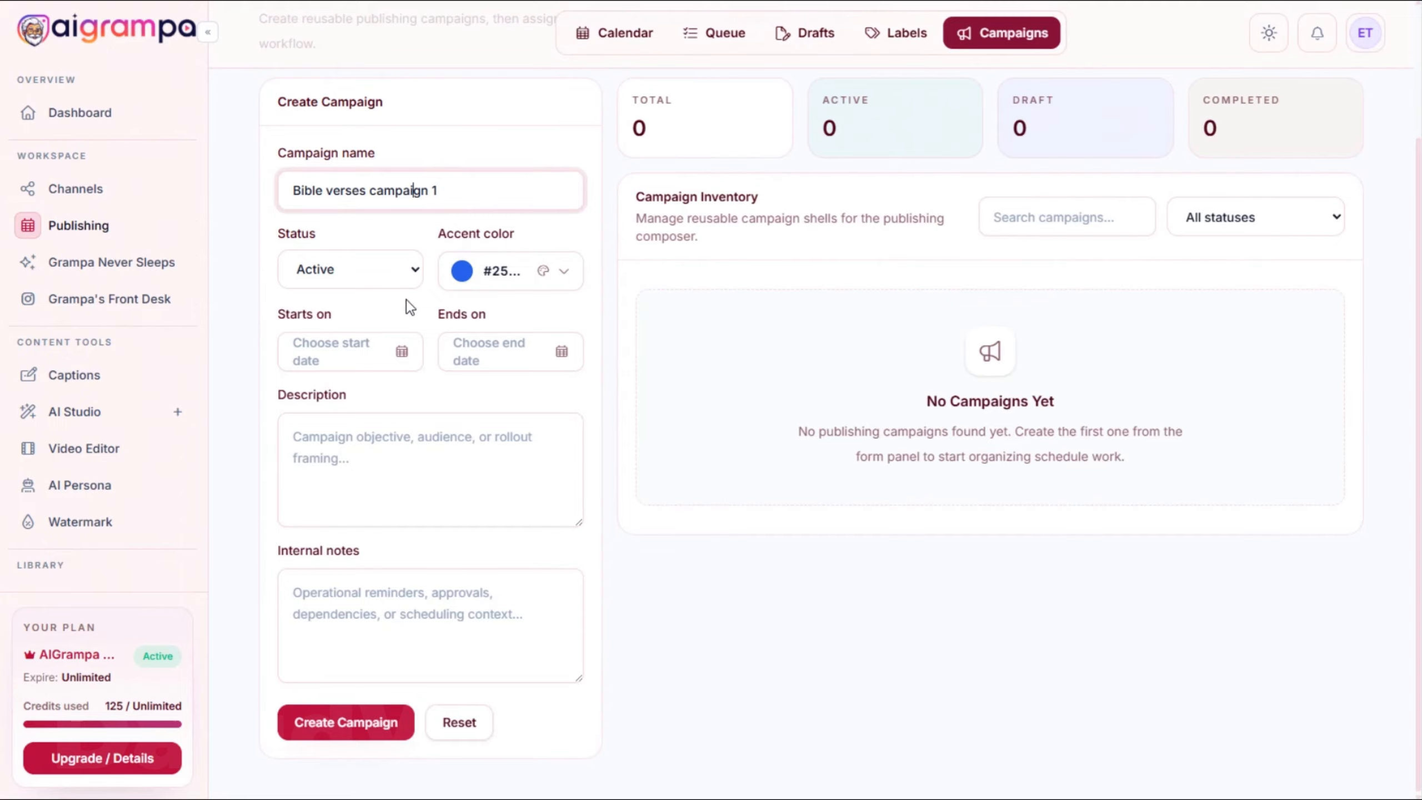
scroll(416, 376, "up", 2)
scroll(413, 401, "down", 2)
scroll(402, 411, "up", 1)
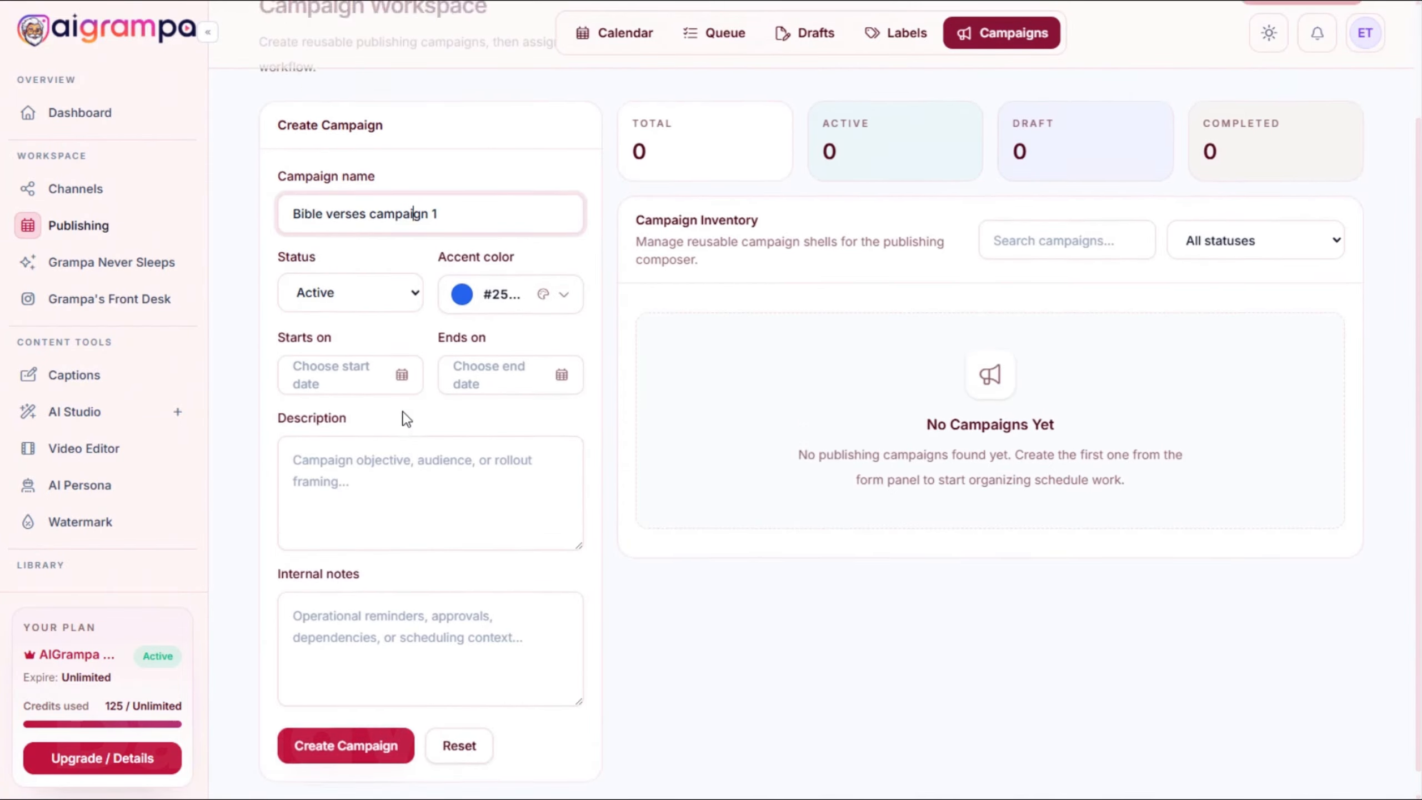
scroll(402, 411, "down", 1)
left_click(368, 354)
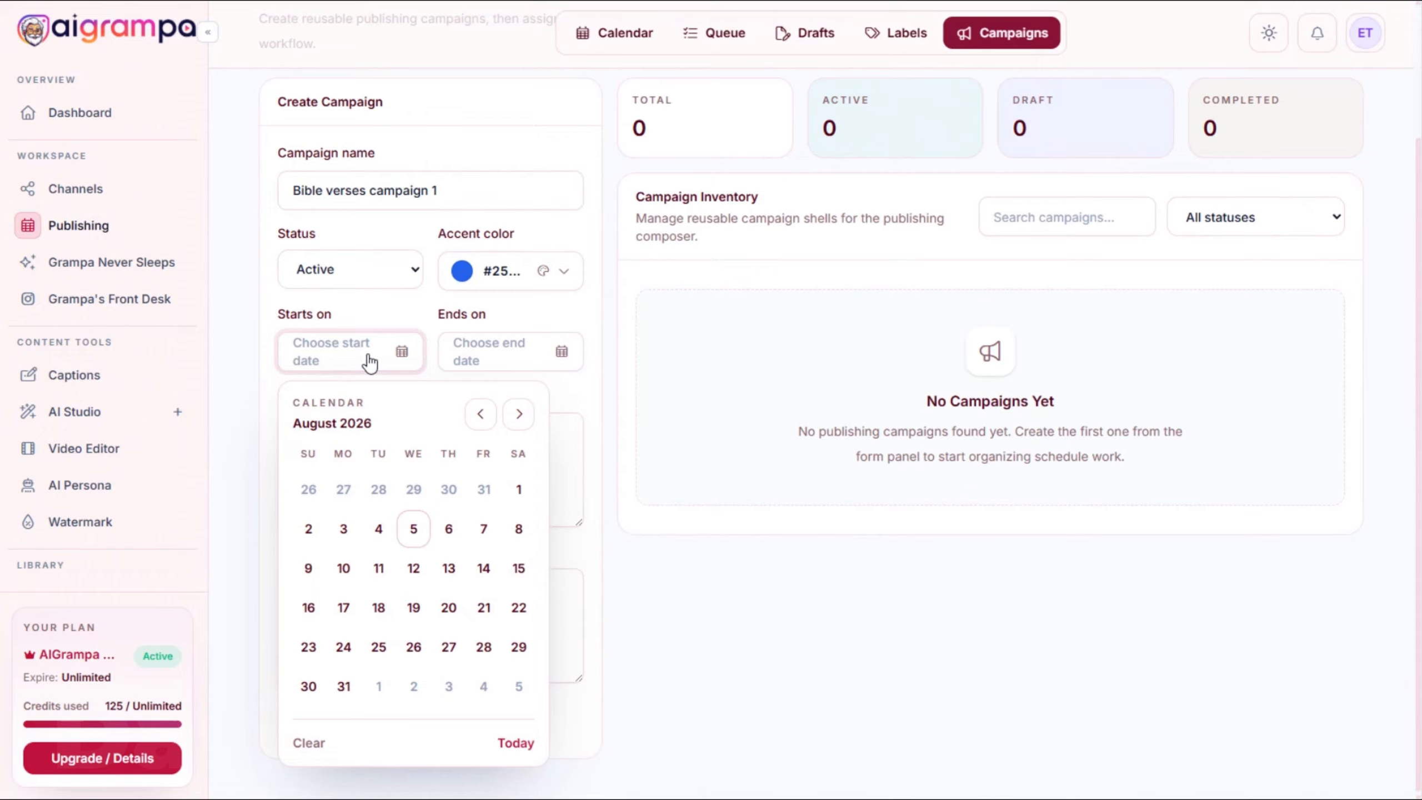
left_click(413, 532)
left_click(507, 356)
left_click(506, 686)
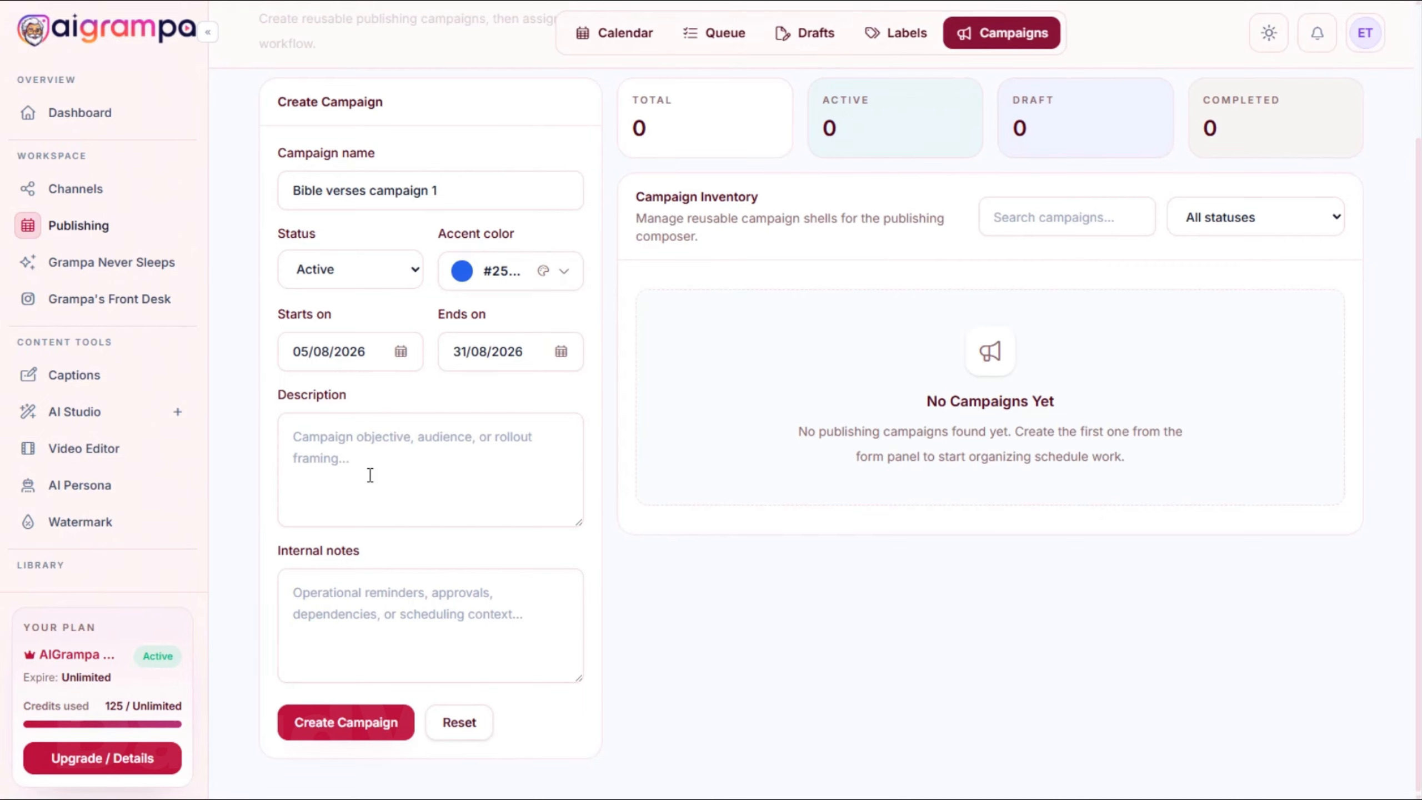
Describe the campaign as "Bible verses with various types of content such as images or inspirational videos."
left_click(370, 475)
type("Bible verses with various types of content such as images or inspirational videos.")
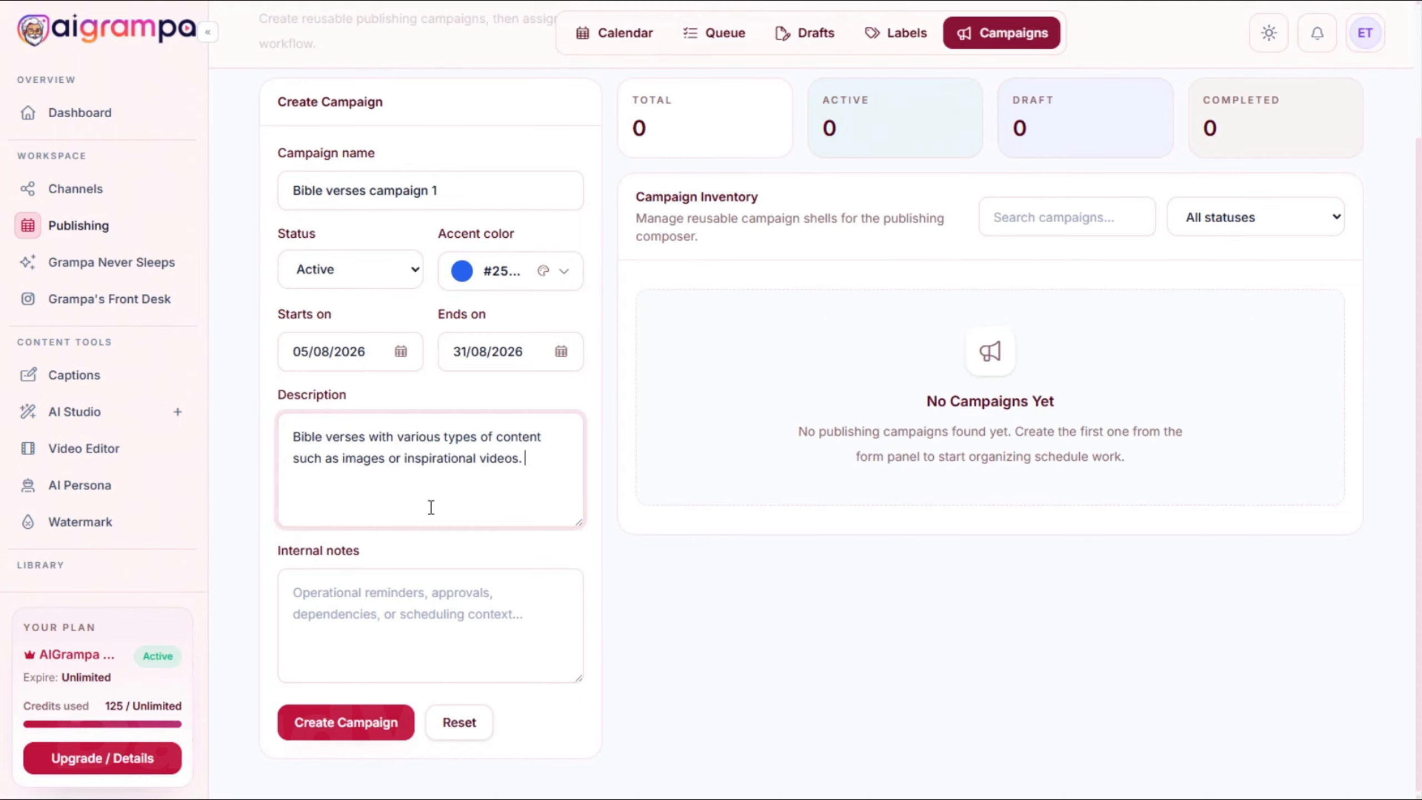
Add the internal notes "Using bible verses to attract a niche audience." and create the campaign
left_click(379, 588)
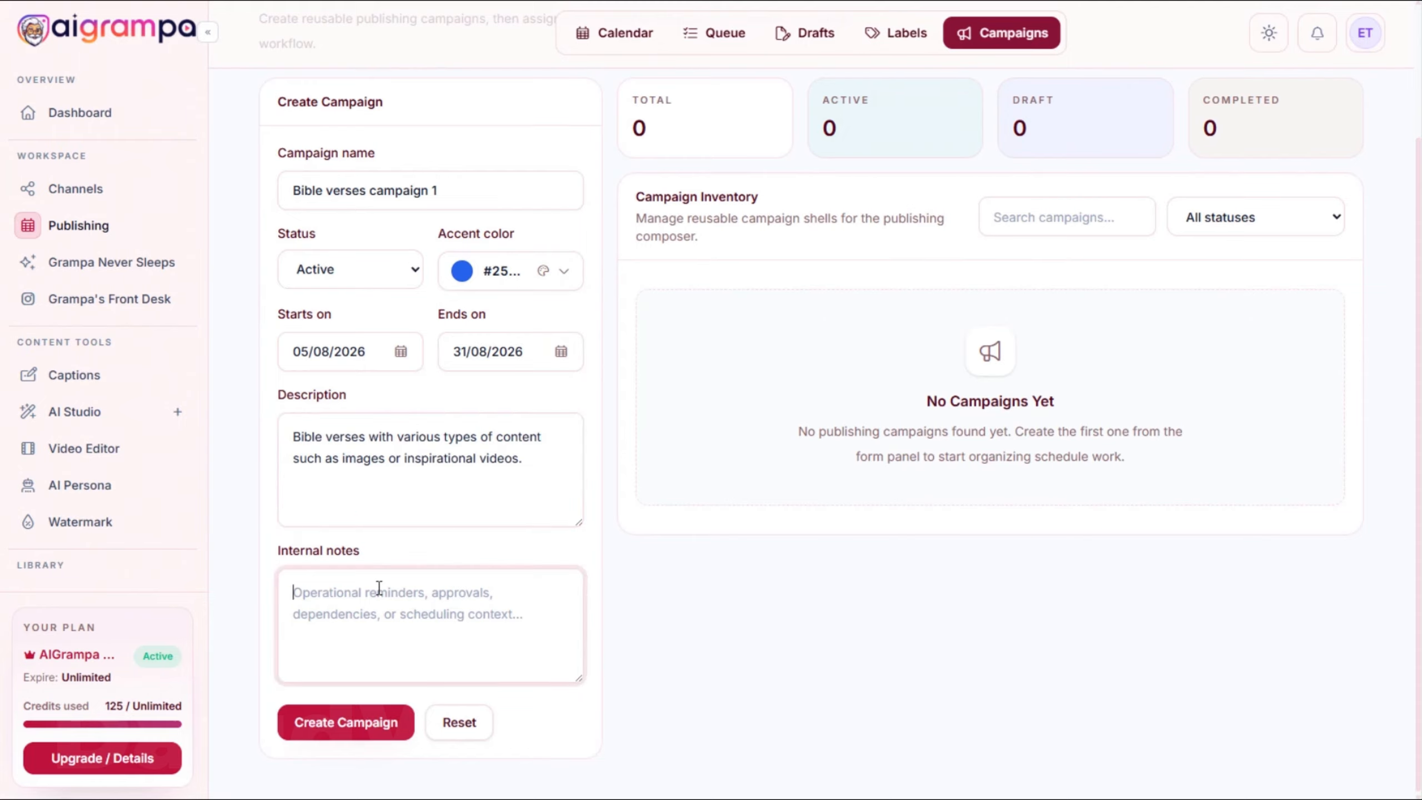
type("Using bible verses to attract a niche audience.")
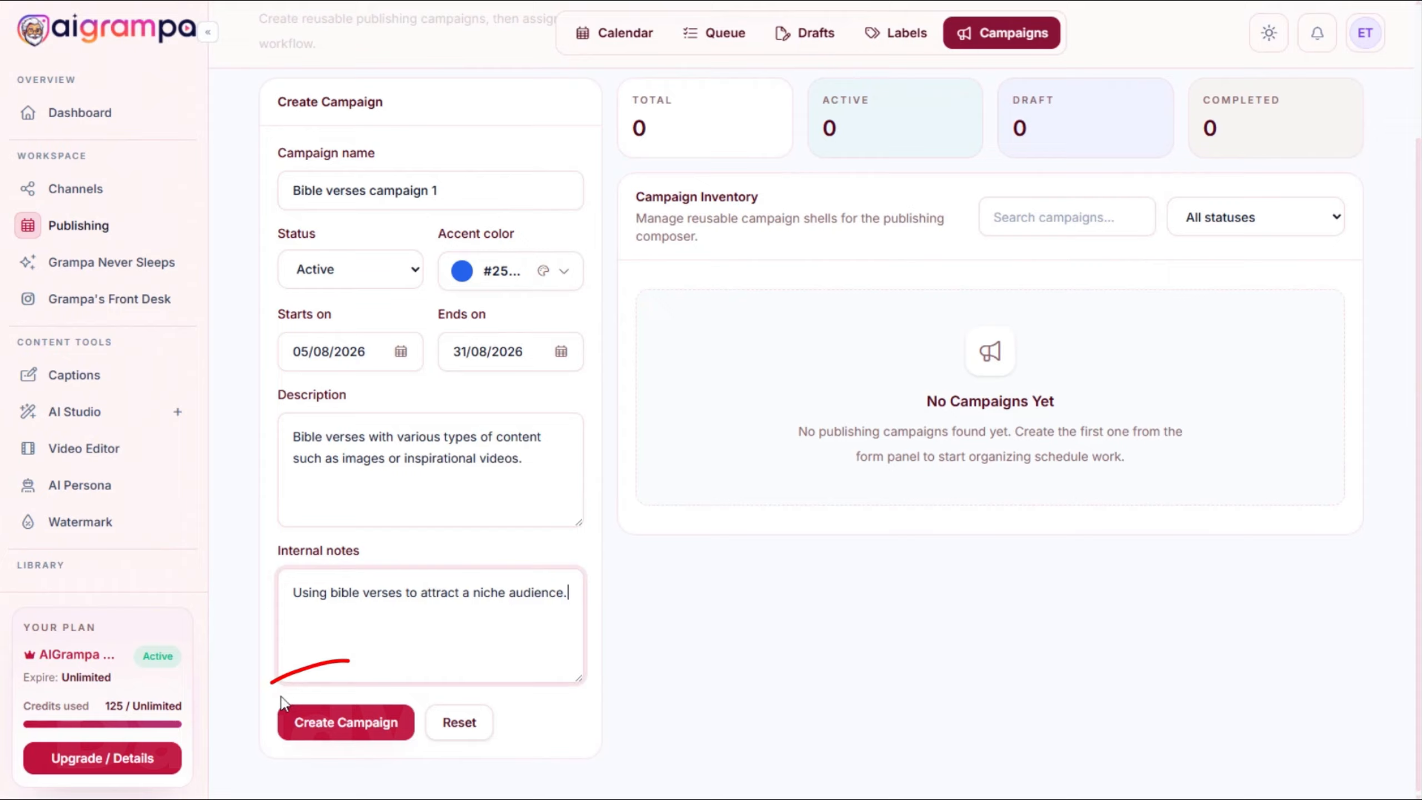
left_click(346, 724)
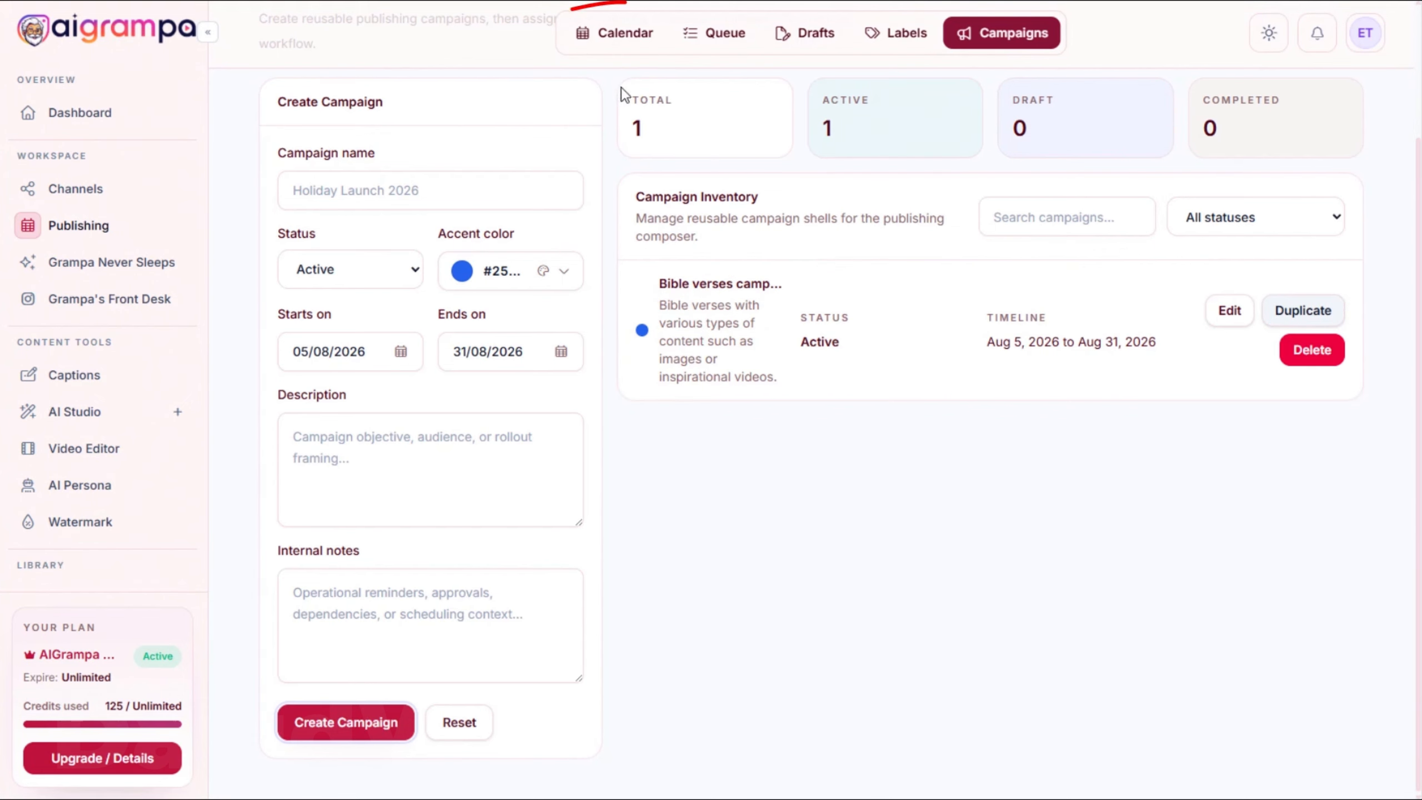
Start a new post from the publishing calendar and choose the connected Instagram profile as its channel
left_click(626, 35)
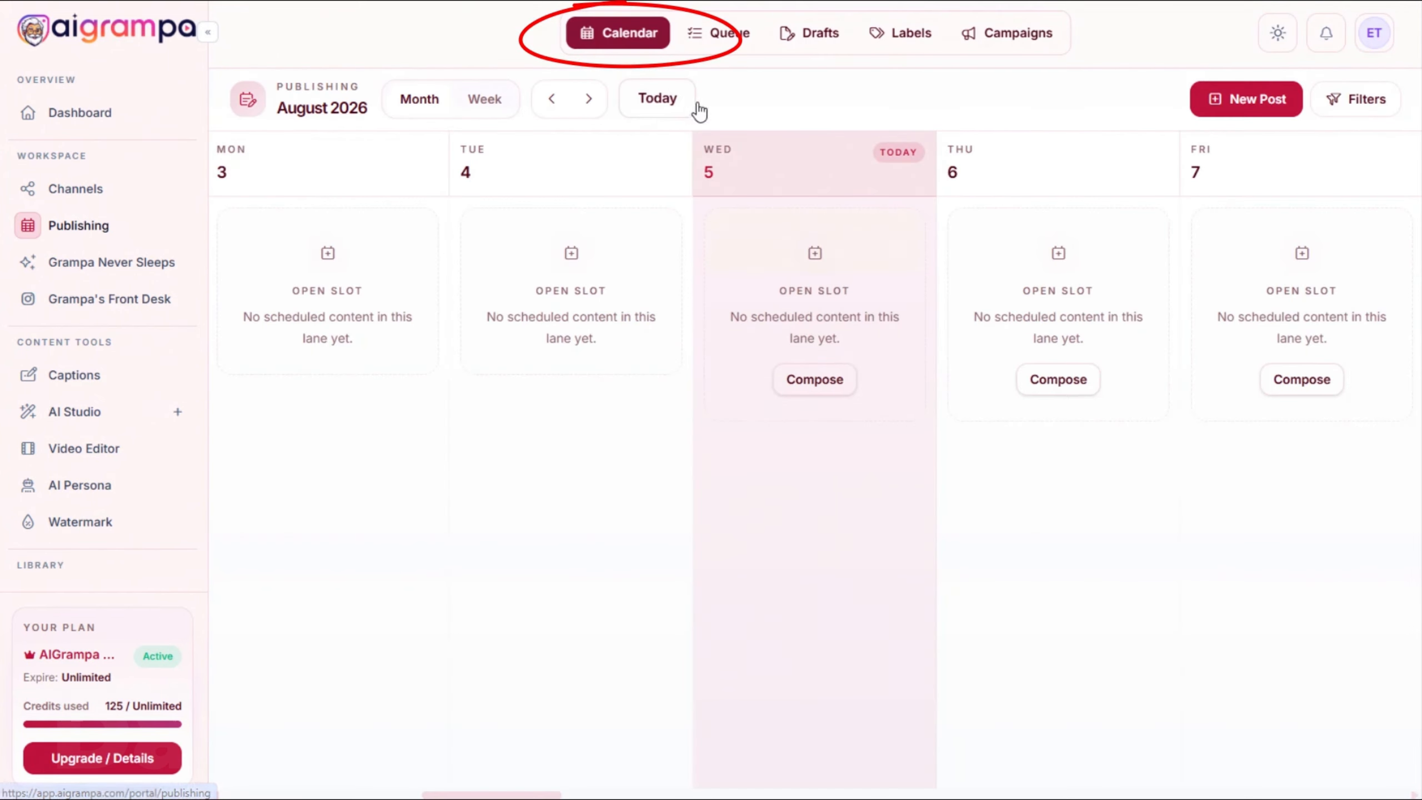
left_click(1236, 103)
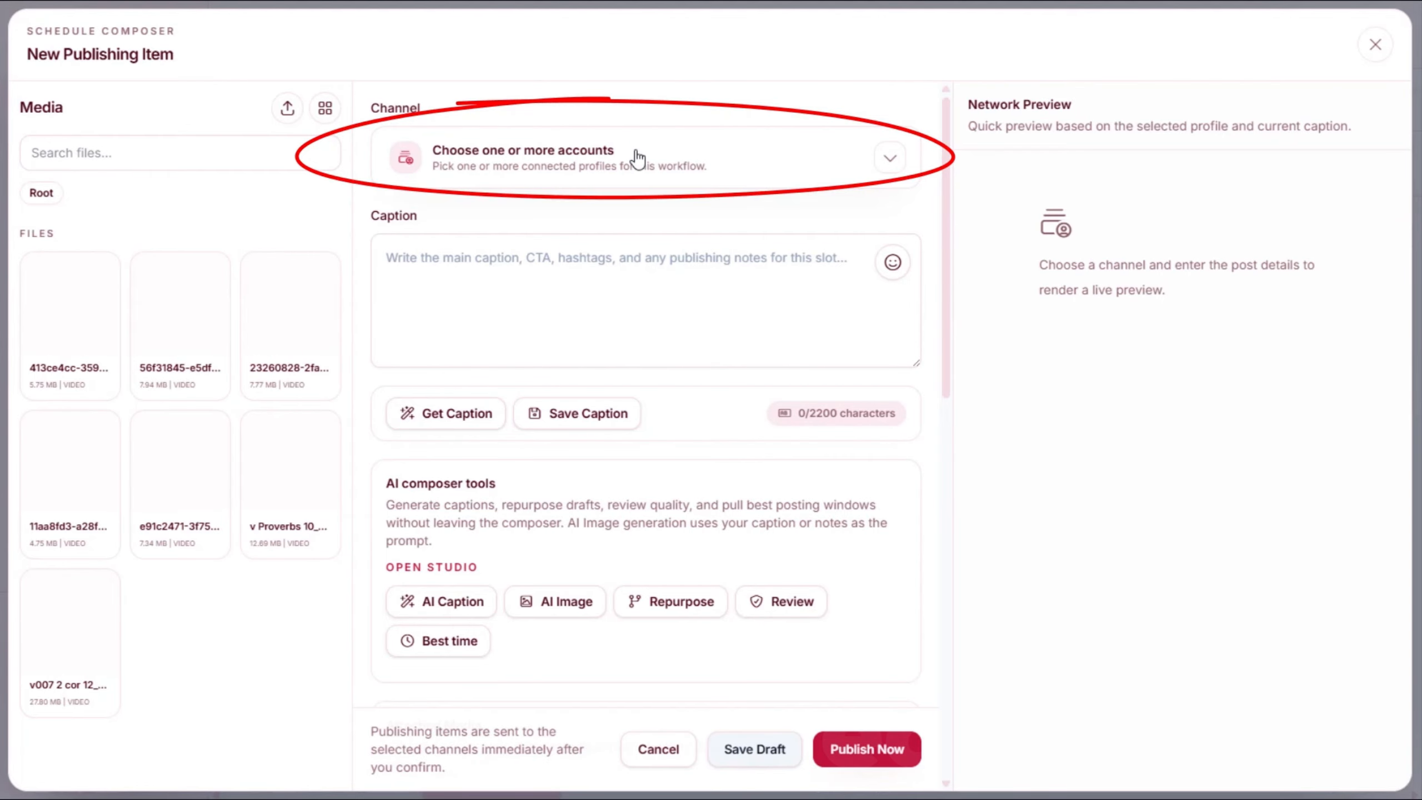
left_click(637, 157)
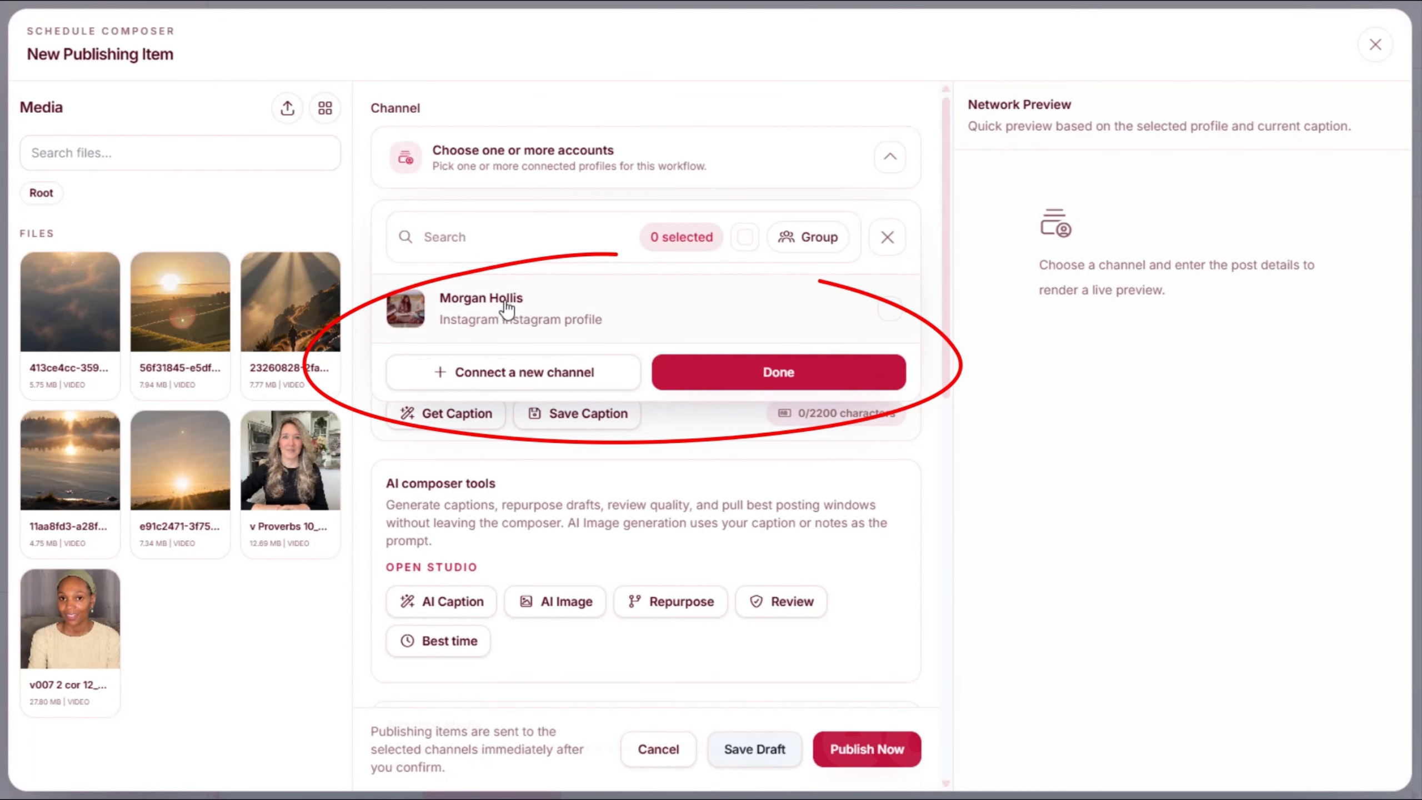
left_click(890, 308)
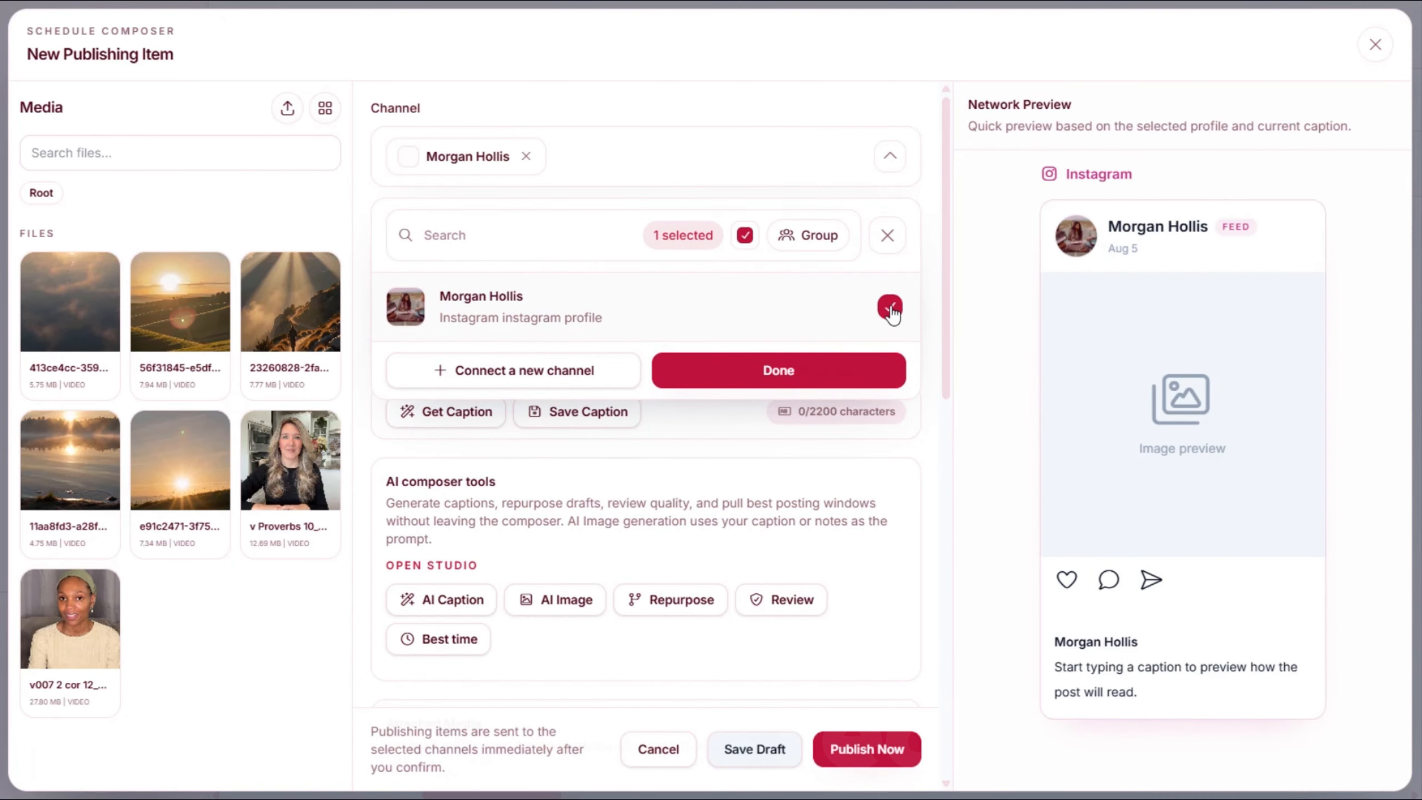
left_click(823, 372)
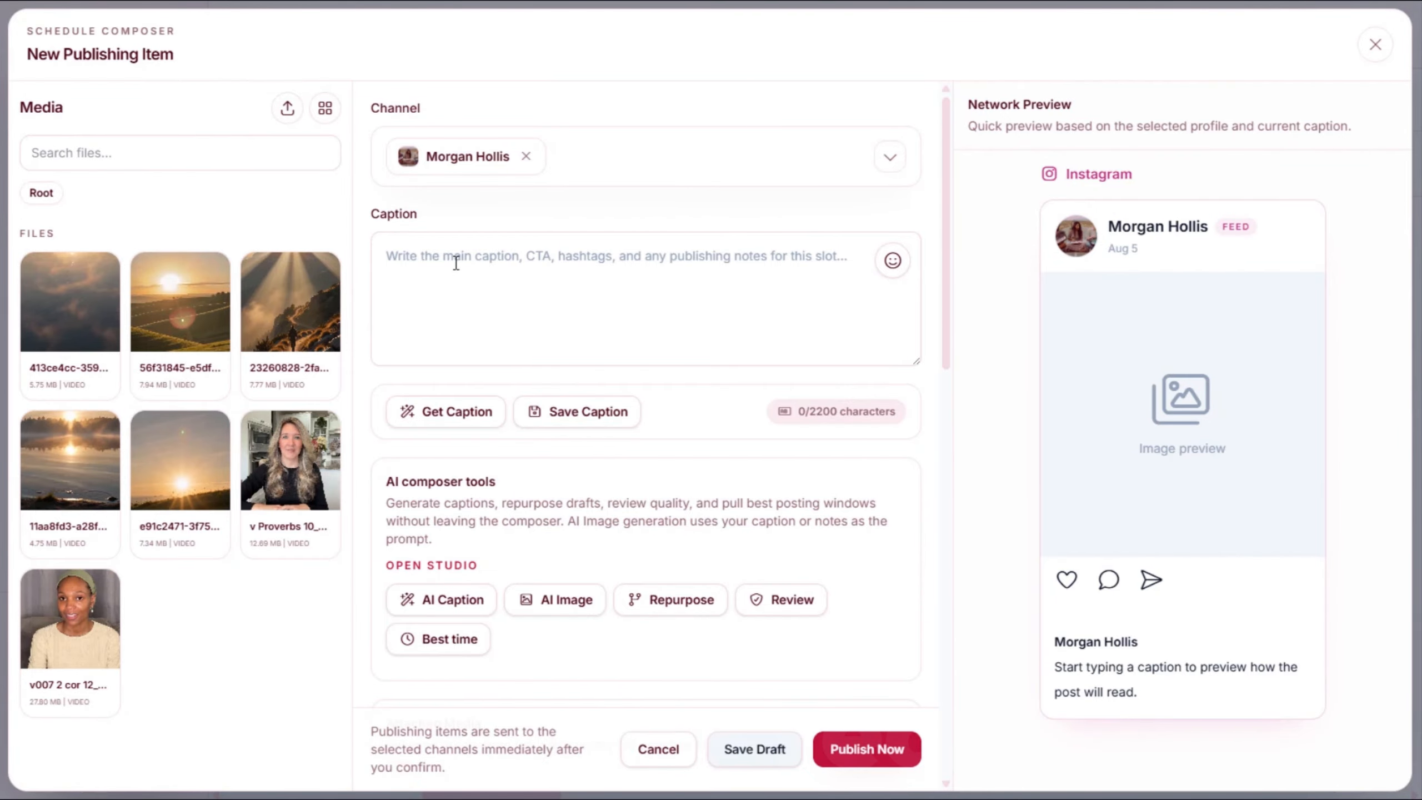
Generate an AI caption from "Genesis 2:2 on the seventh day he rested. #bible #christiandance #christianmusic #contemporarydance"
left_click(414, 259)
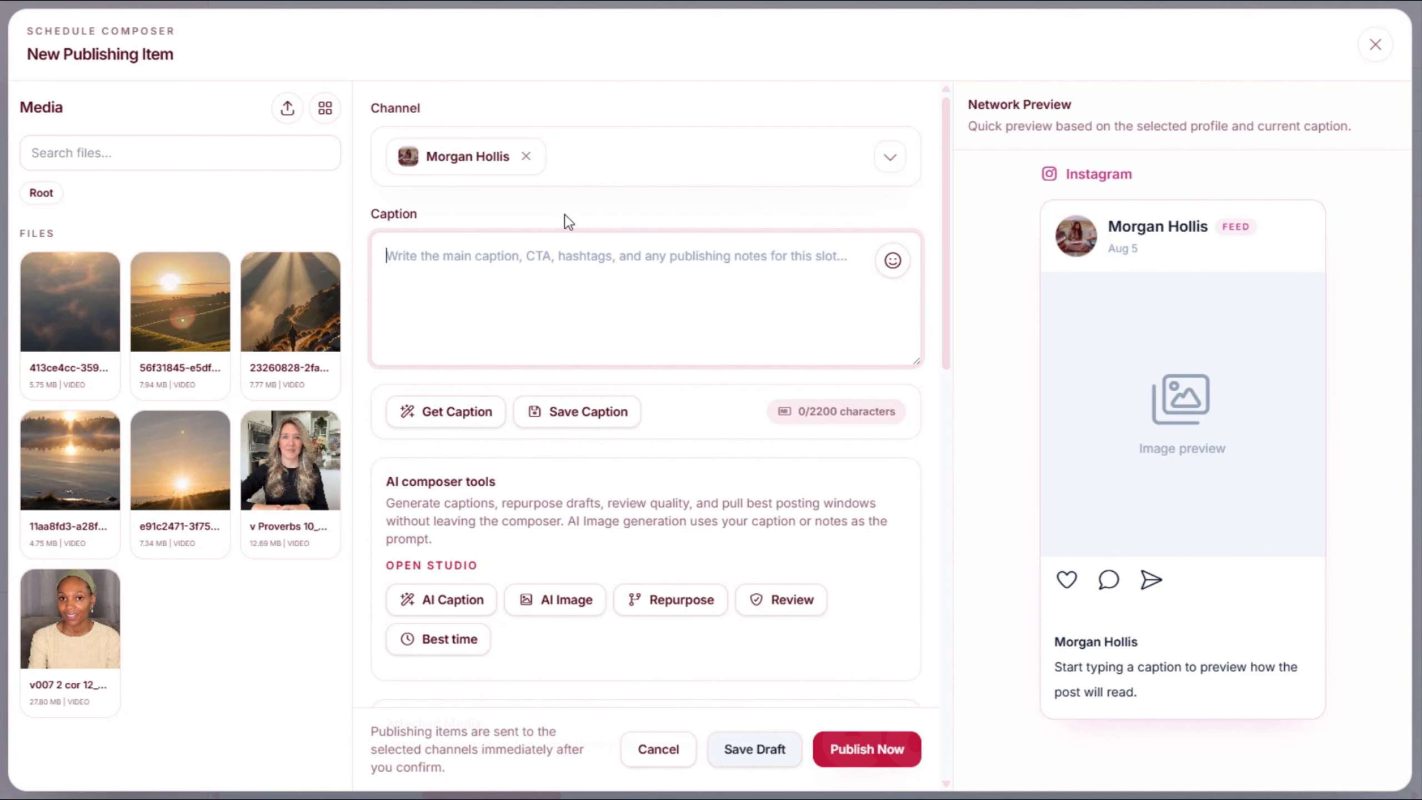
type("Genesis 2:2 on the seventh day he rested. #bible #christiandance #christianmusic #contemporarydance")
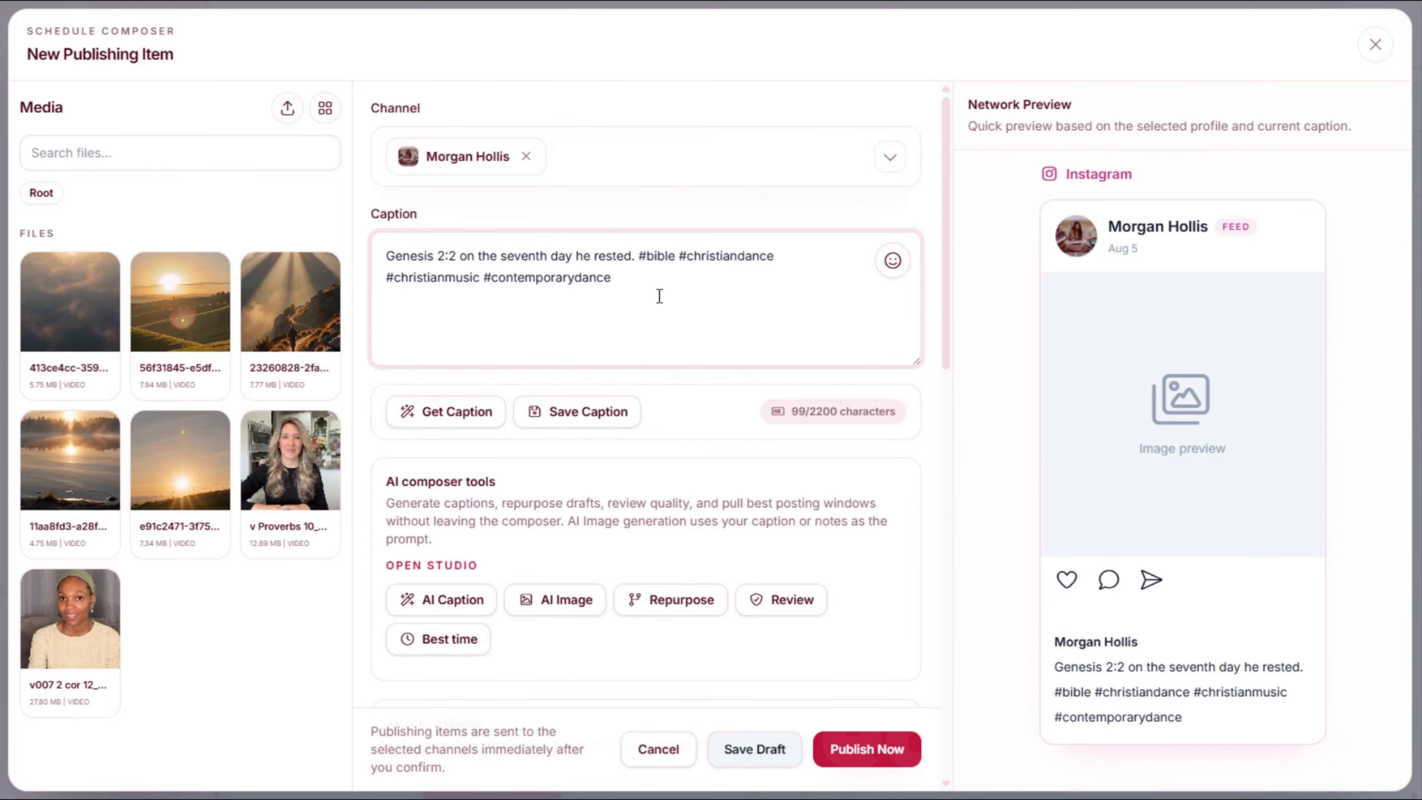
left_click(442, 600)
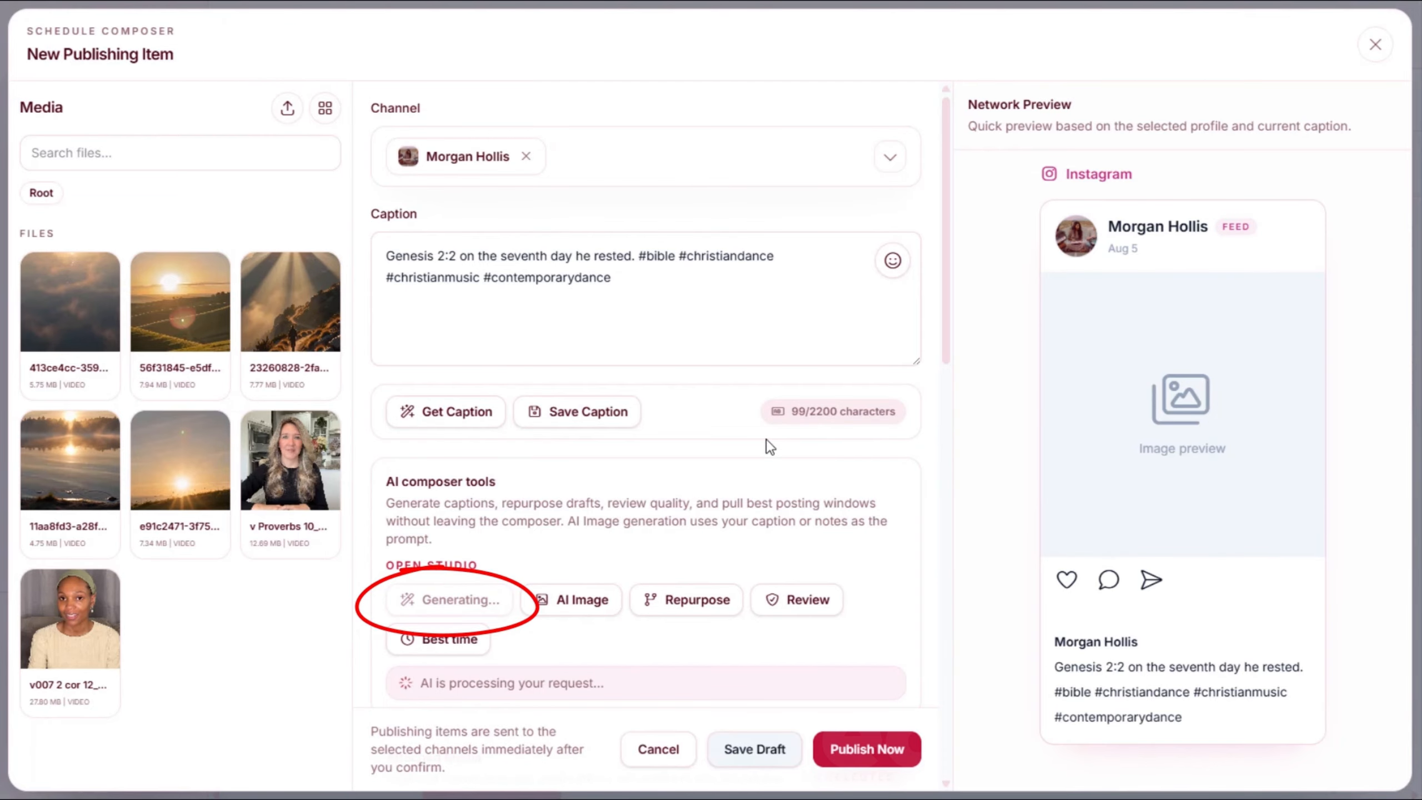
Read through the generated caption from its opening line to the hashtags, and look over the generated variant
mouse_move(914, 256)
left_mouse_down()
mouse_move(915, 310)
mouse_move(920, 250)
left_mouse_up()
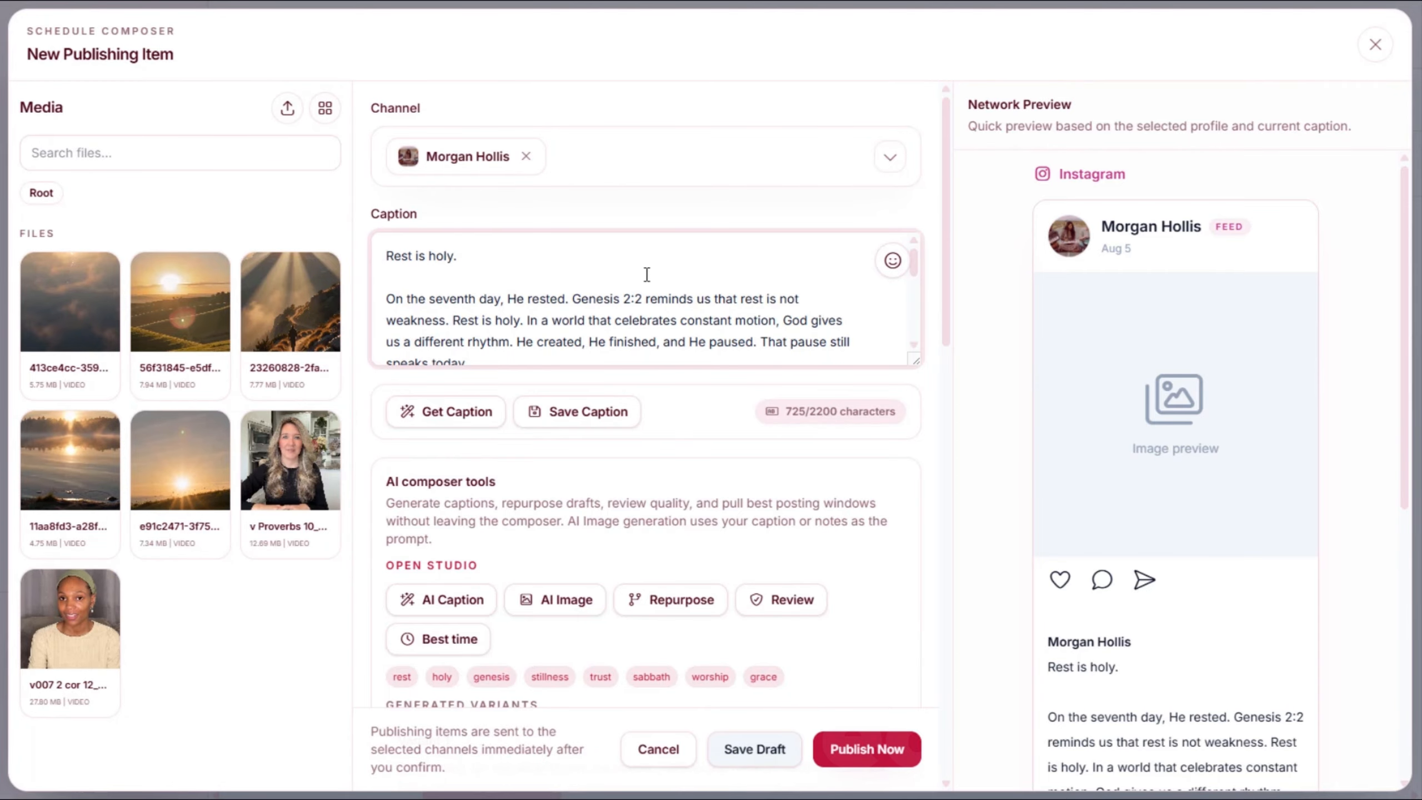
scroll(895, 267, "down", 1)
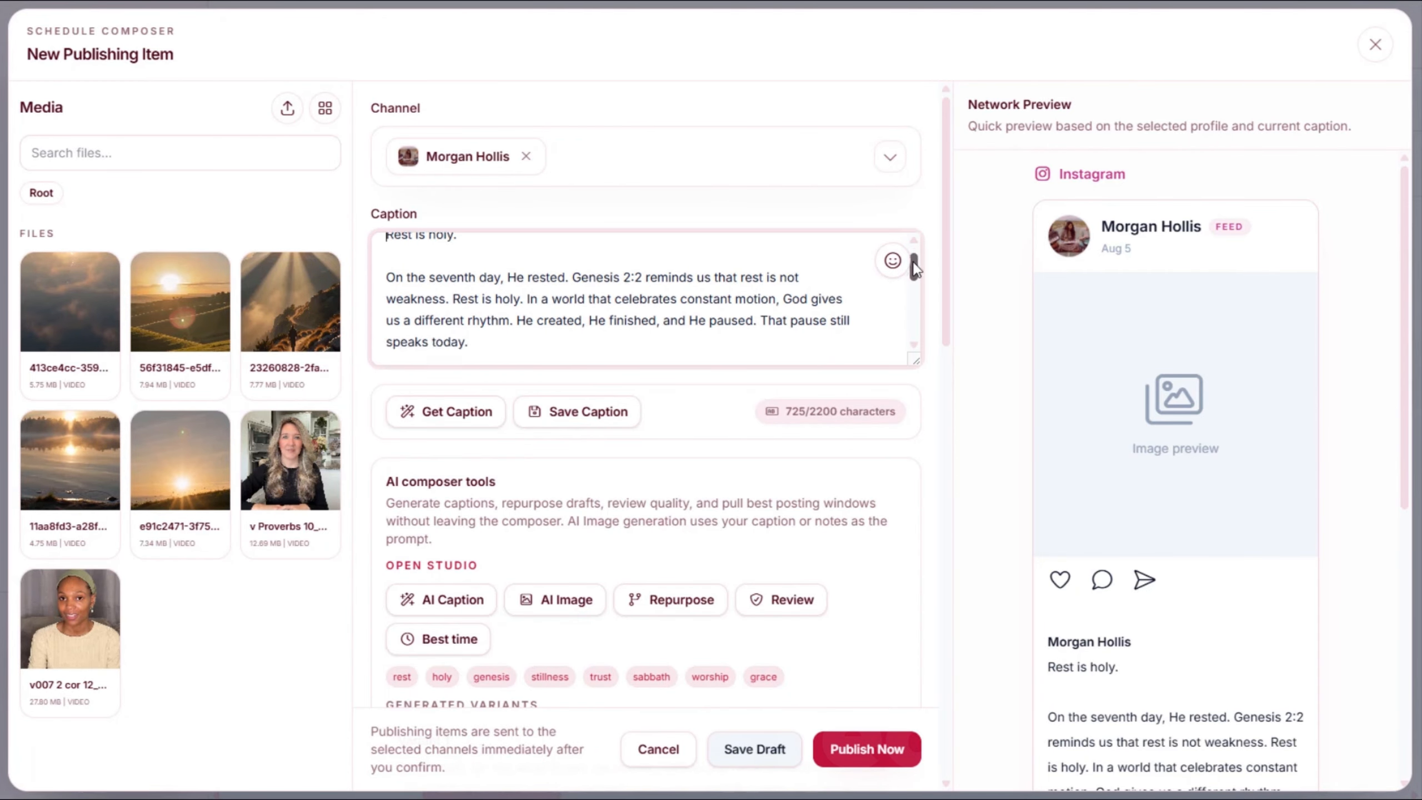
scroll(890, 267, "up", 1)
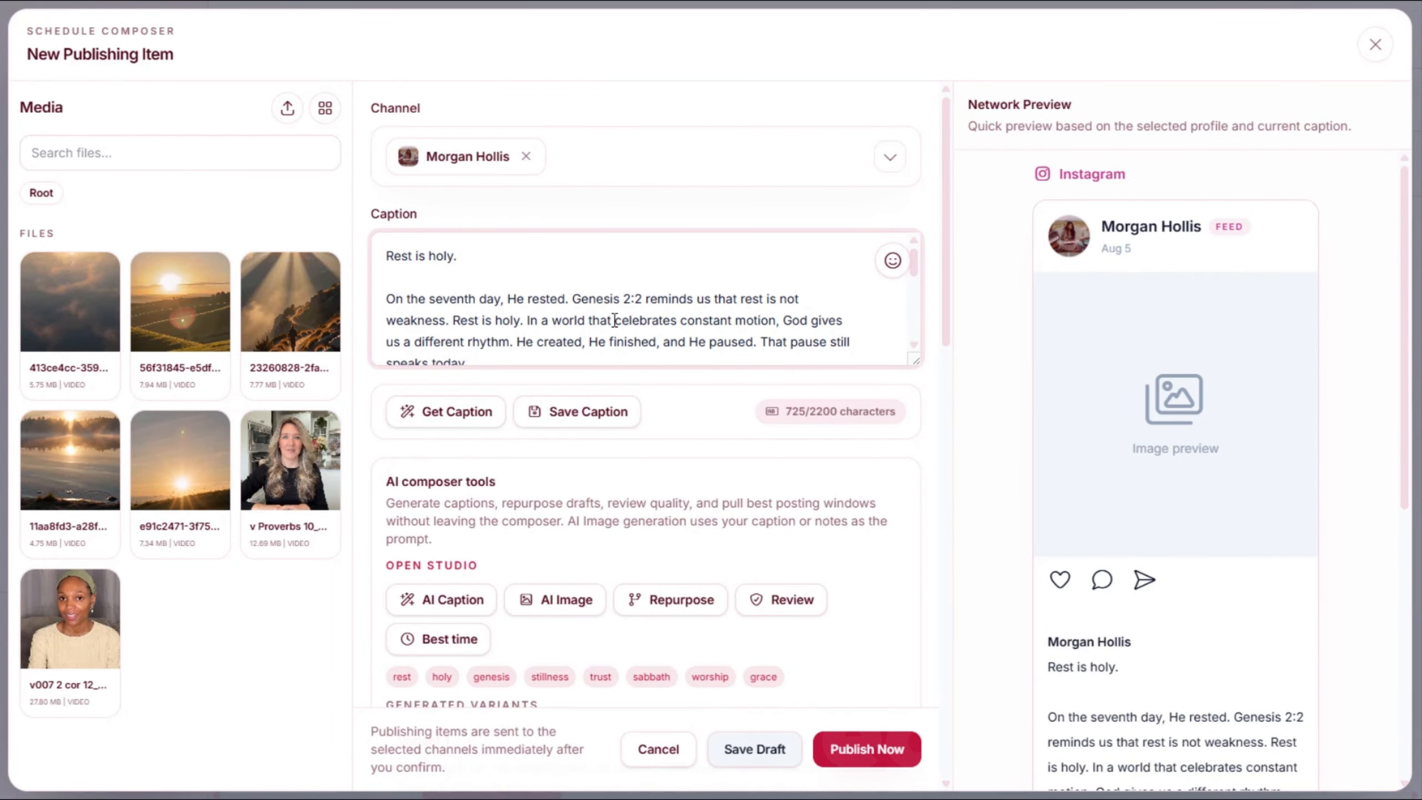
scroll(614, 320, "down", 1)
left_click_drag(915, 284, 911, 303)
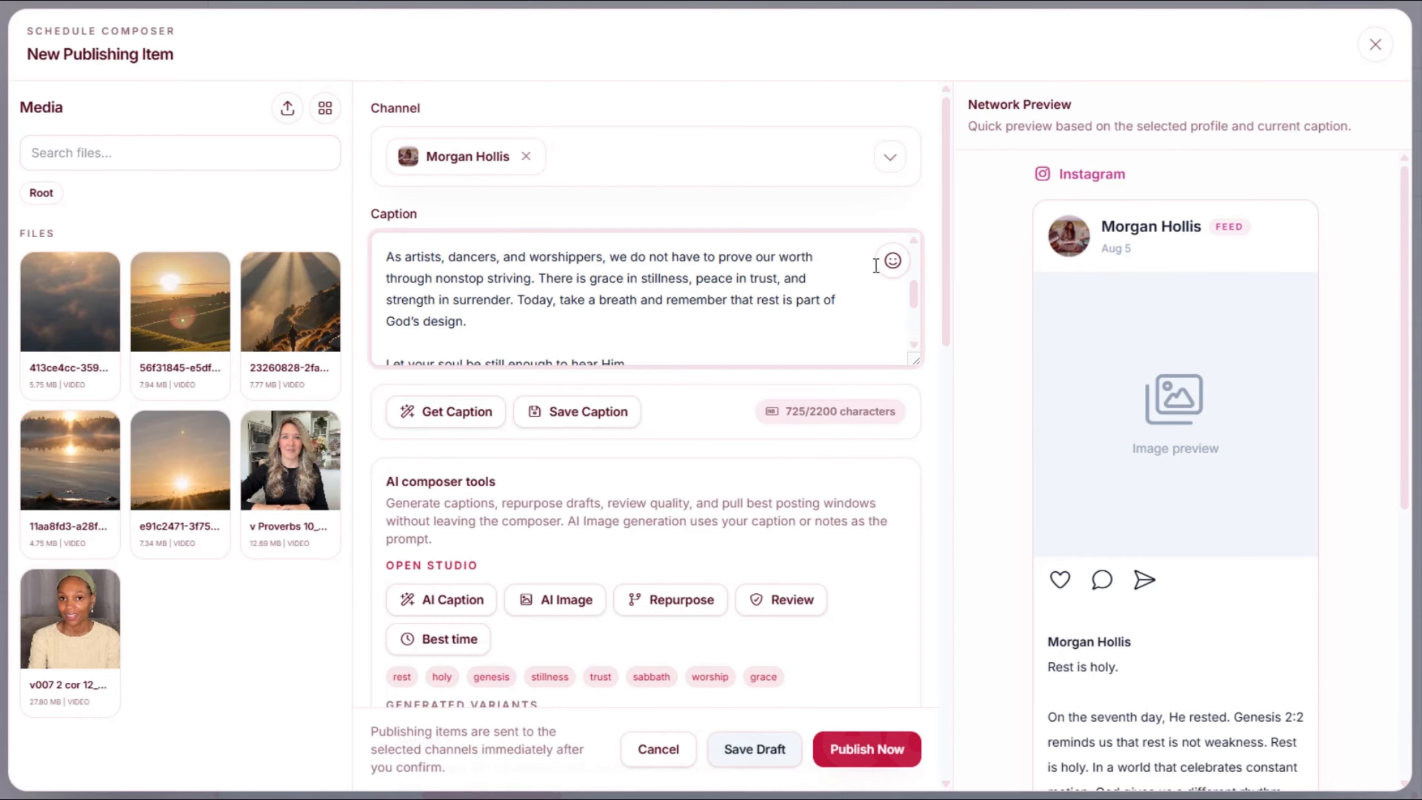
left_click_drag(913, 295, 909, 334)
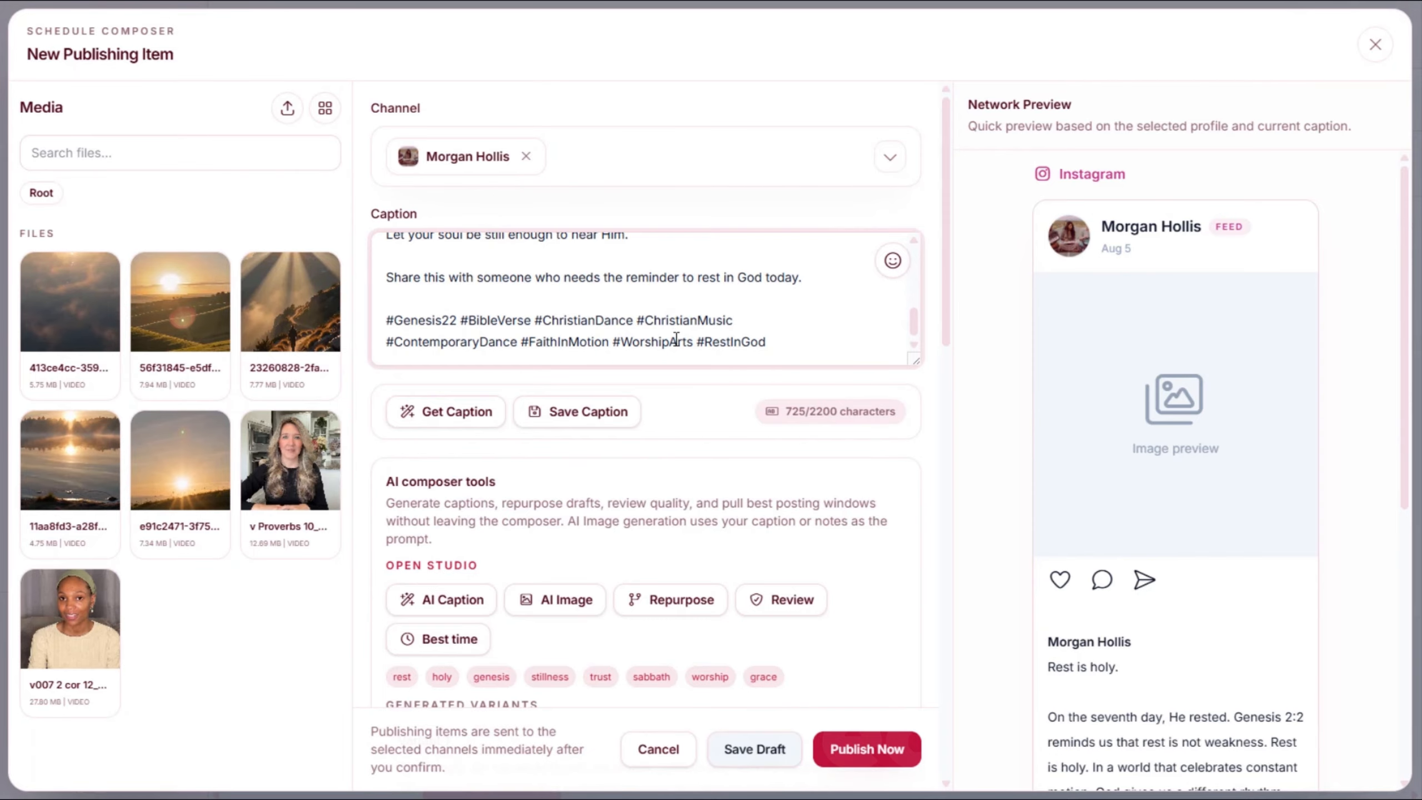
scroll(587, 487, "down", 3)
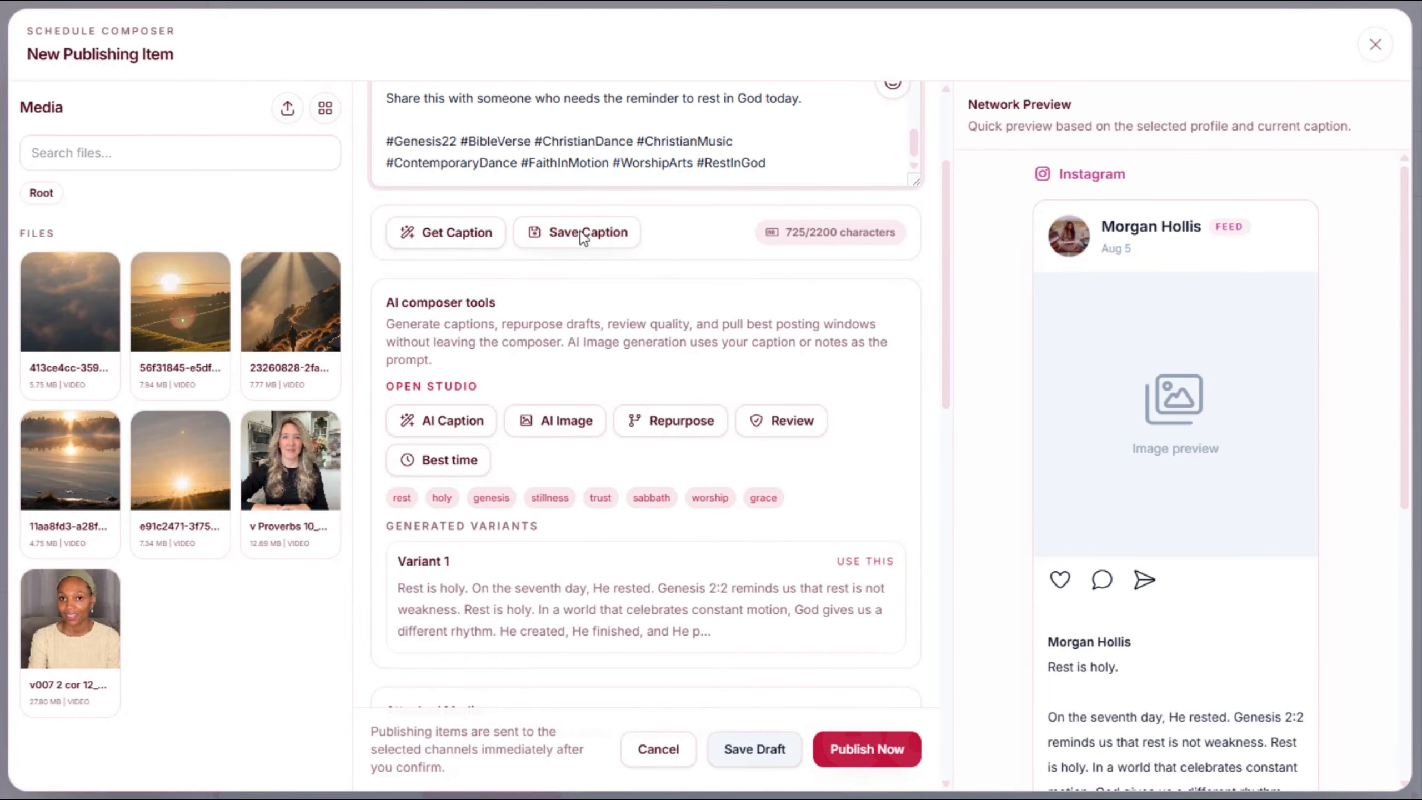
scroll(565, 434, "up", 1)
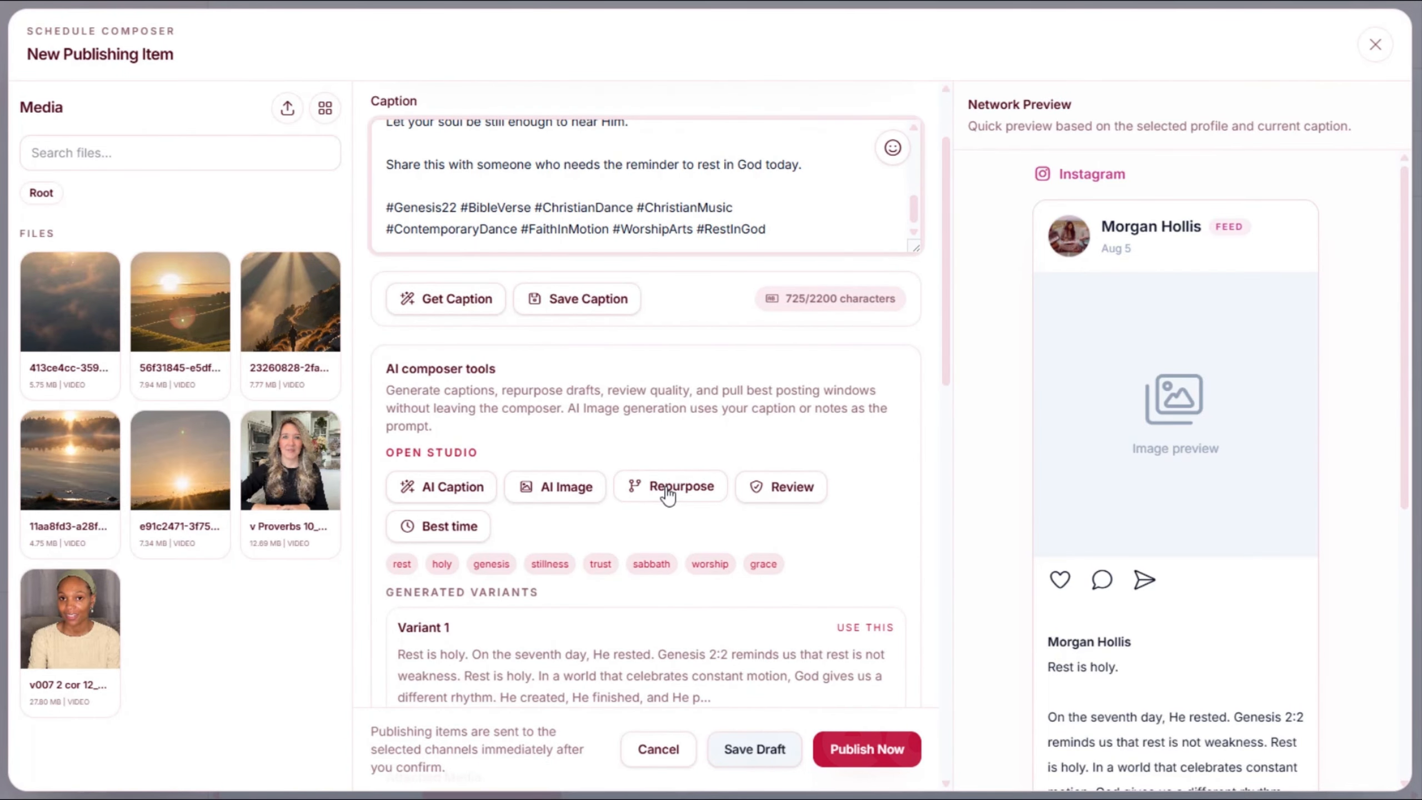
Run the AI review on the generated caption and read its score and suggestions
left_click(798, 492)
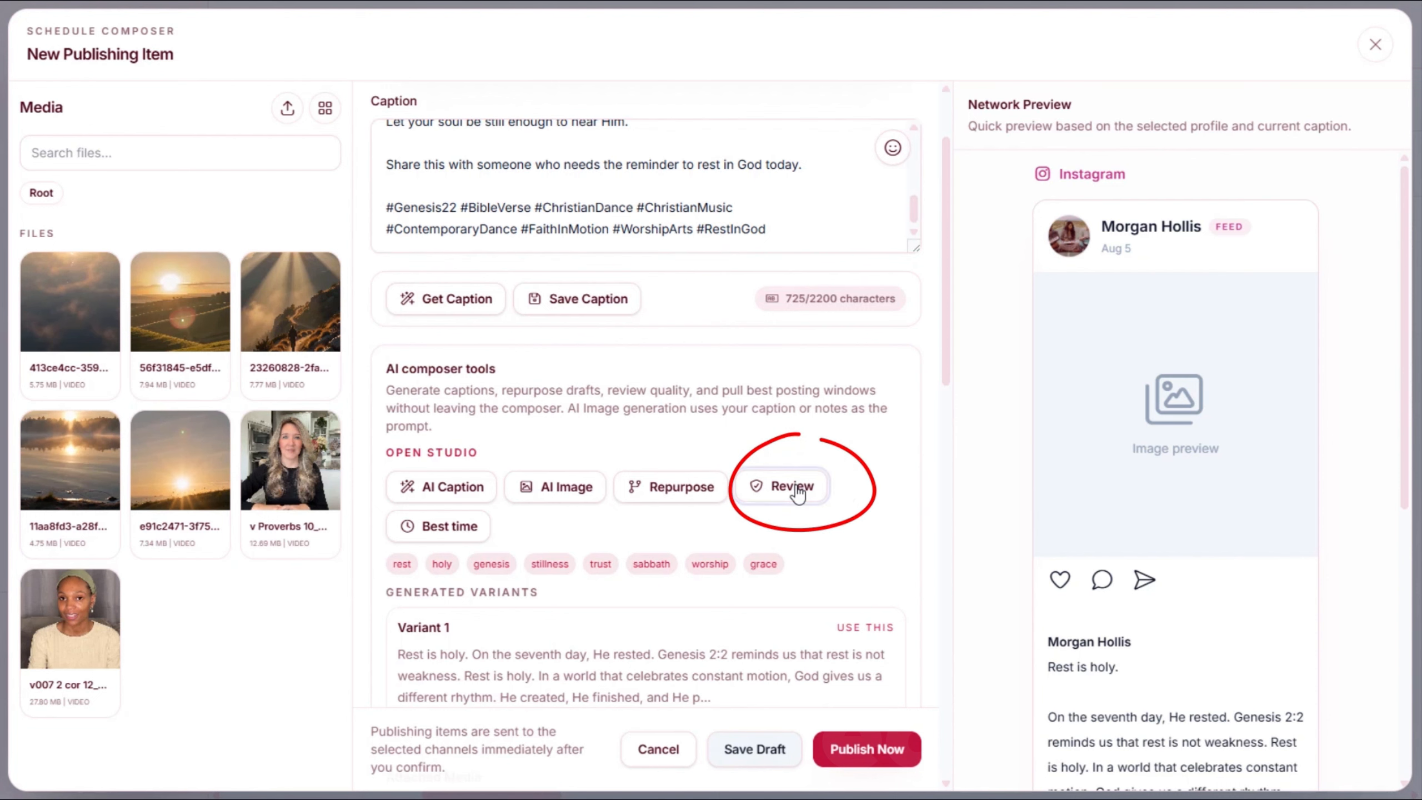
scroll(867, 482, "down", 1)
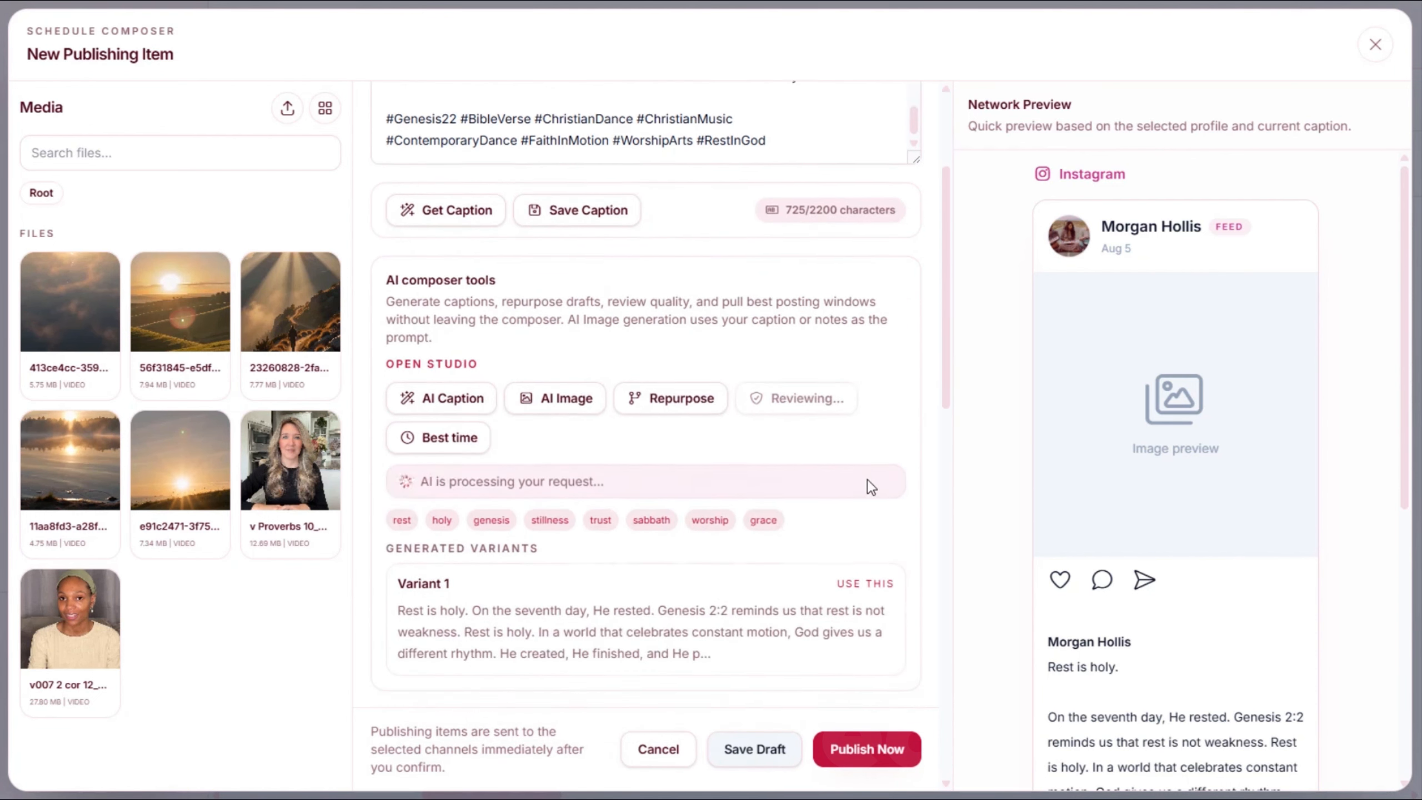
left_click_drag(946, 371, 940, 407)
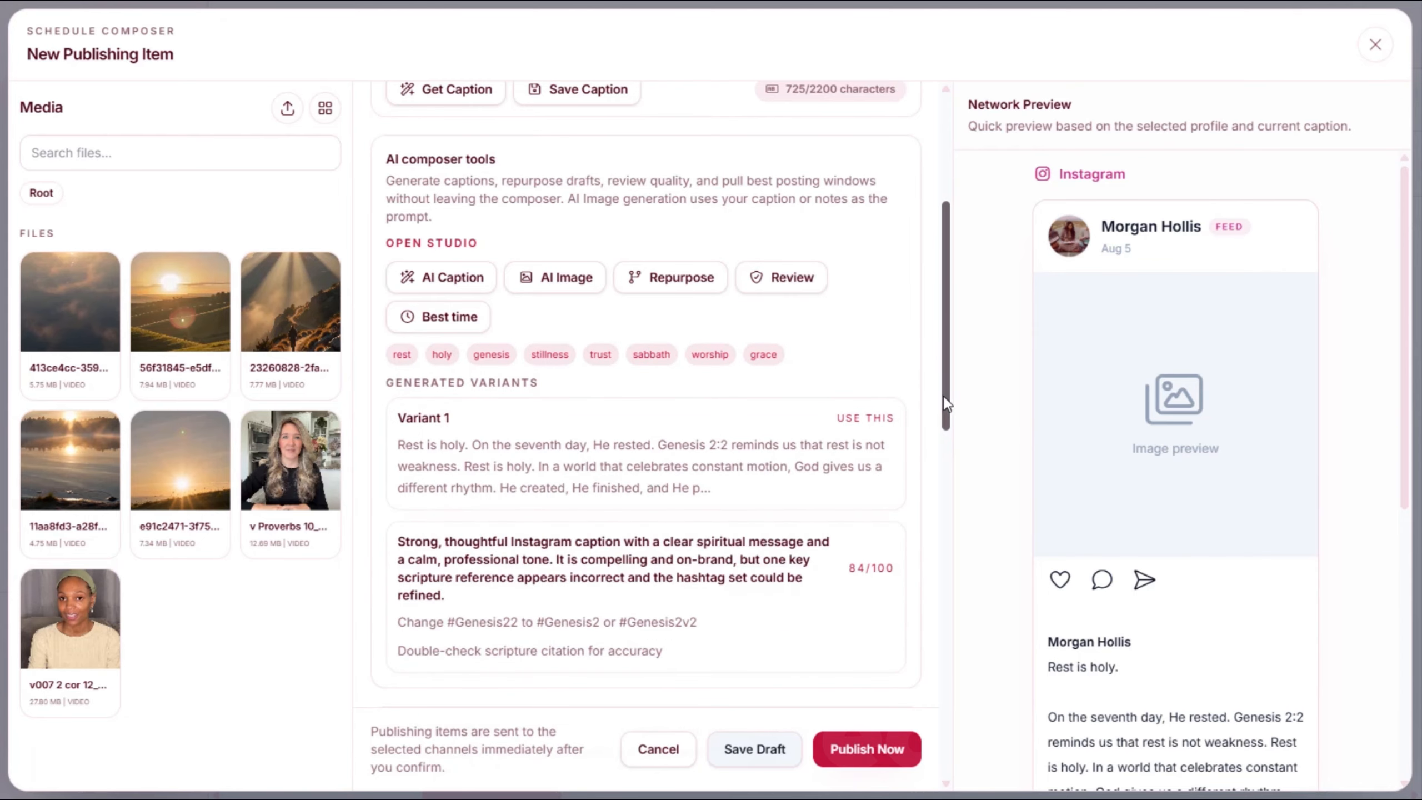
scroll(894, 413, "down", 4)
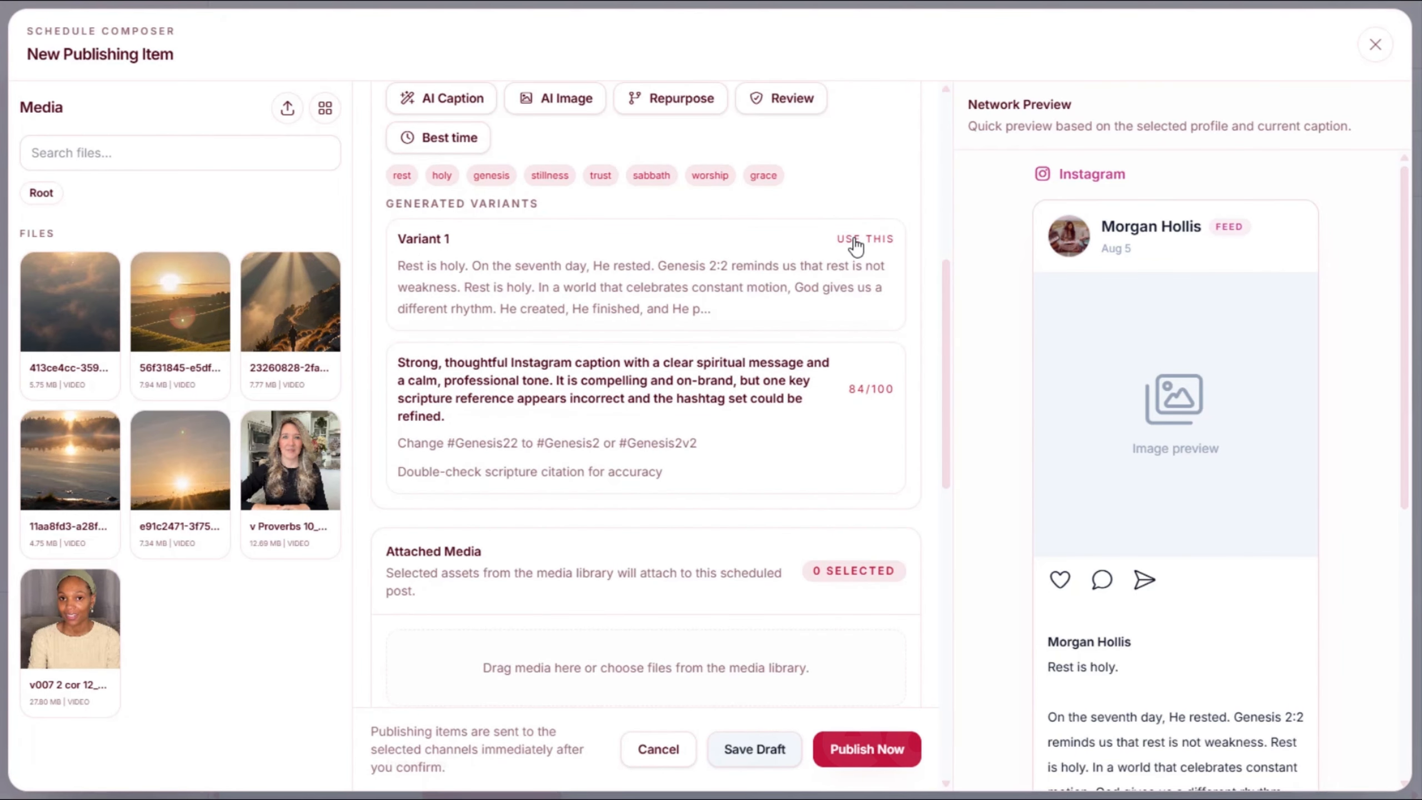
scroll(825, 321, "up", 2)
left_click(464, 240)
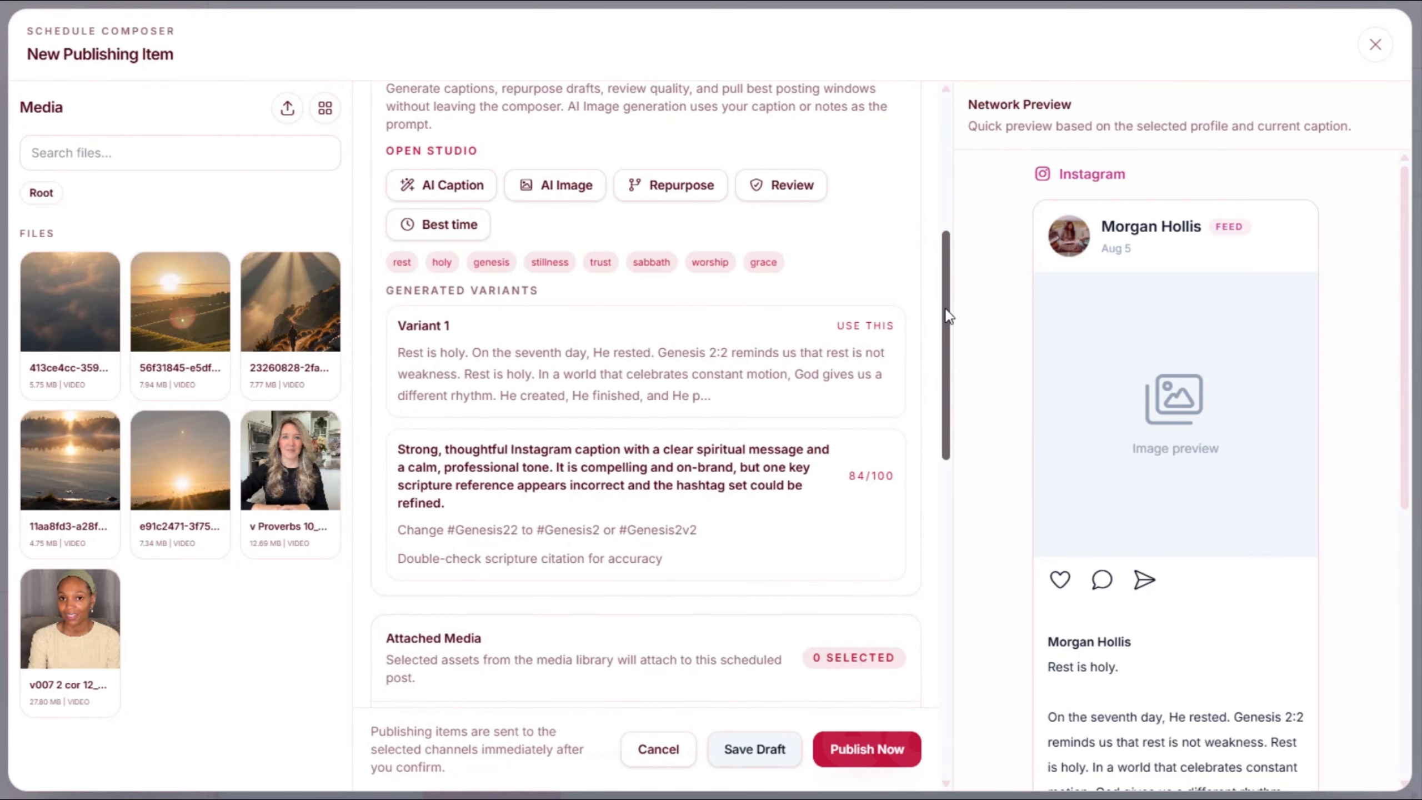
Upload the d005 dance video to the media library and attach it to the Instagram feed post
left_click_drag(945, 320, 946, 425)
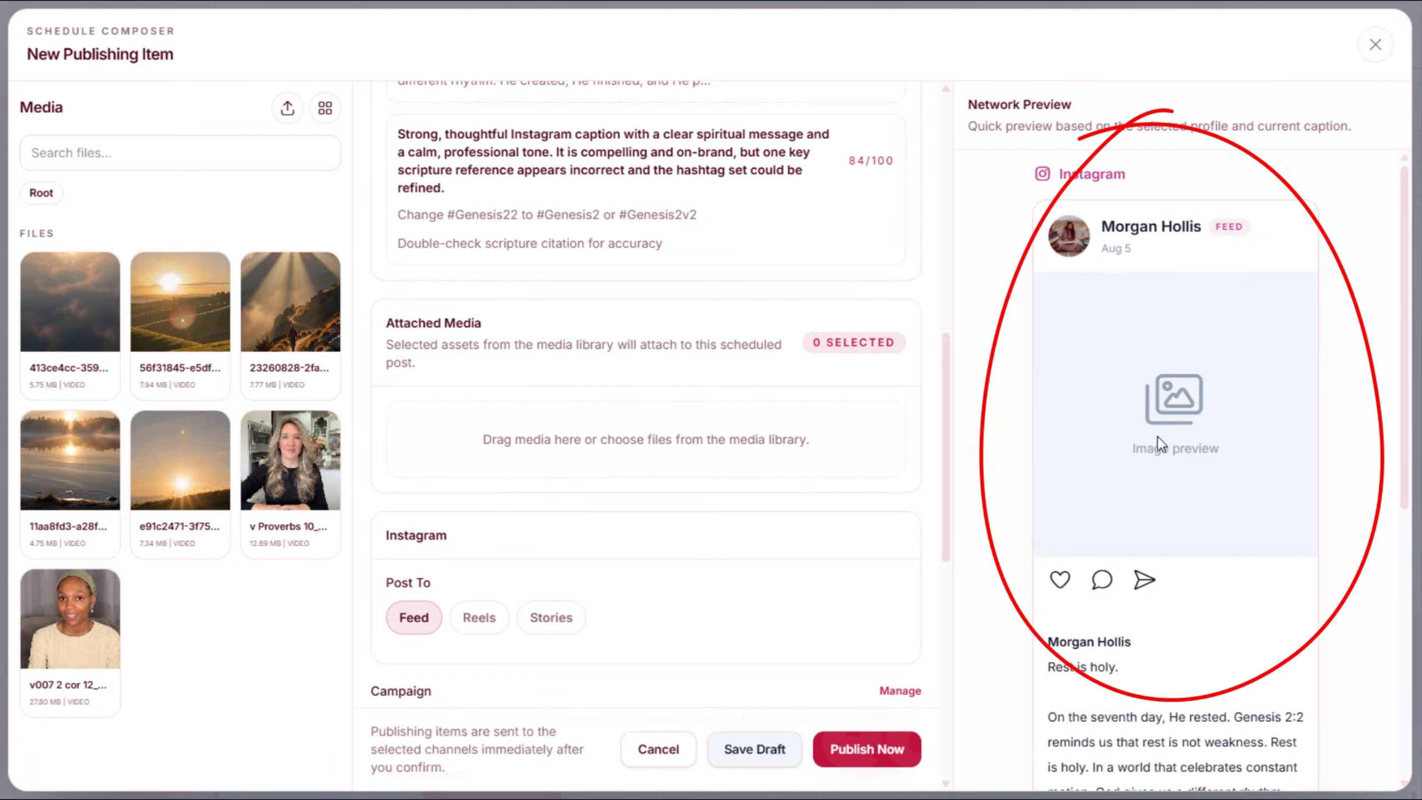
mouse_move(946, 393)
left_mouse_down()
mouse_move(975, 441)
mouse_move(955, 543)
mouse_move(943, 304)
mouse_move(946, 406)
left_mouse_up()
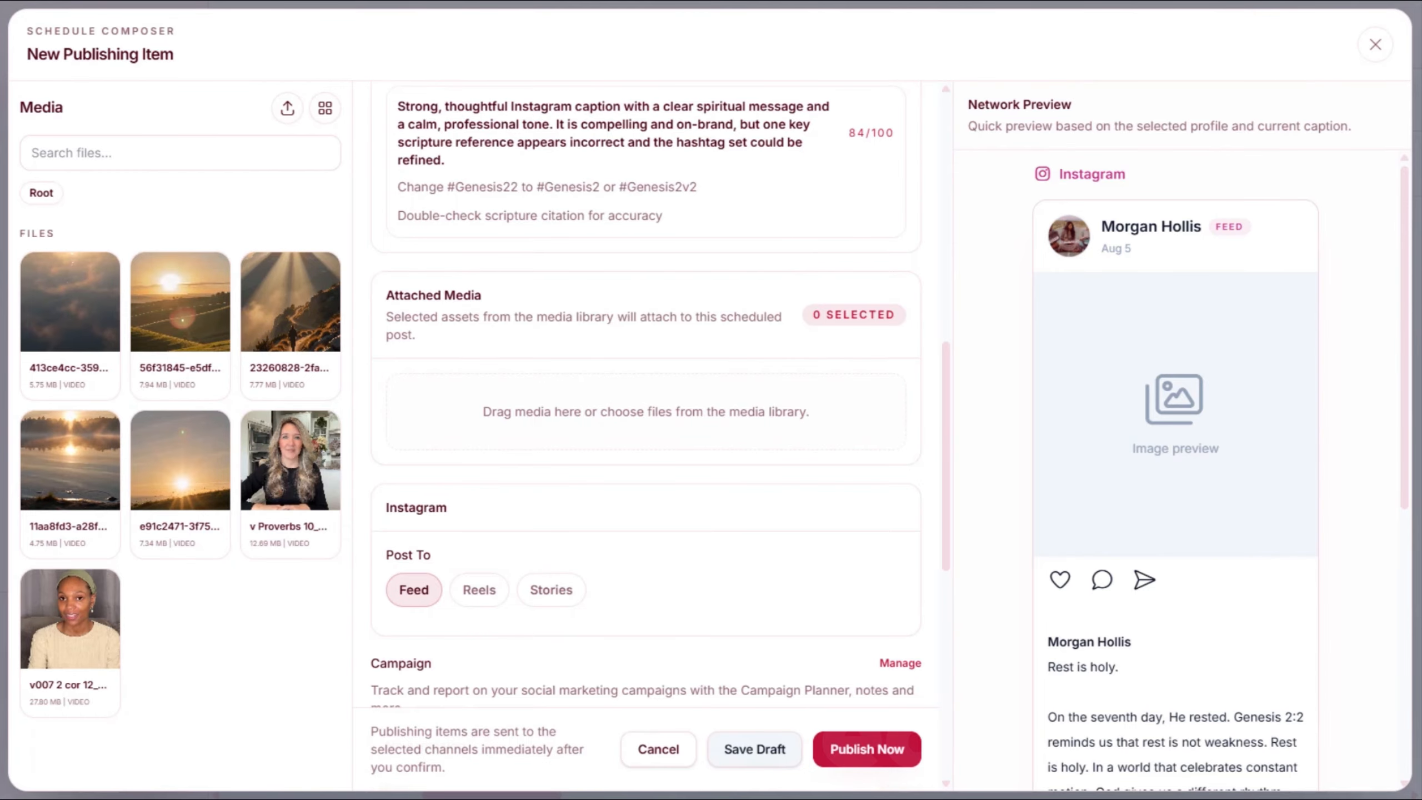
mouse_move(89, 336)
left_mouse_down()
mouse_move(102, 389)
mouse_move(642, 398)
mouse_move(542, 398)
mouse_move(589, 394)
left_mouse_up()
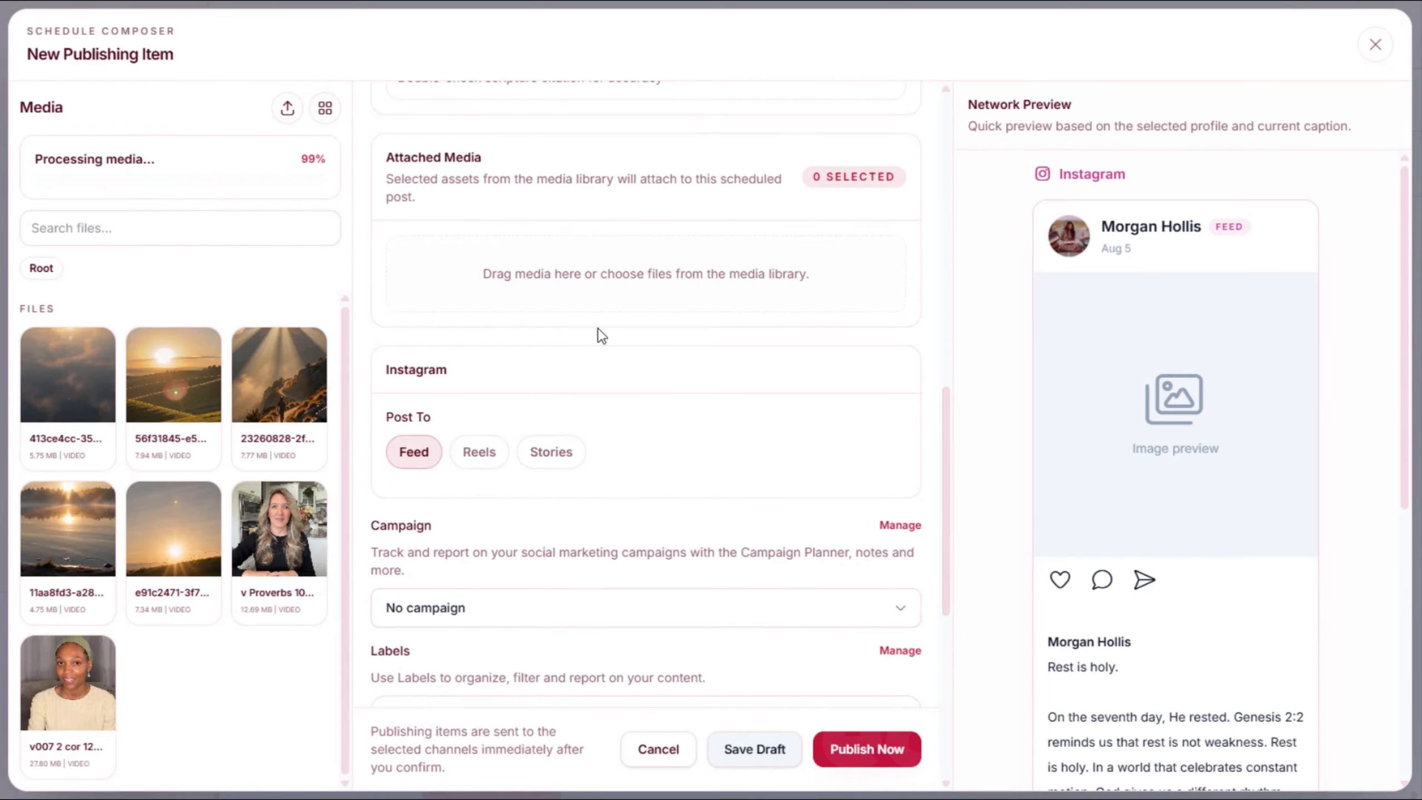
mouse_move(298, 303)
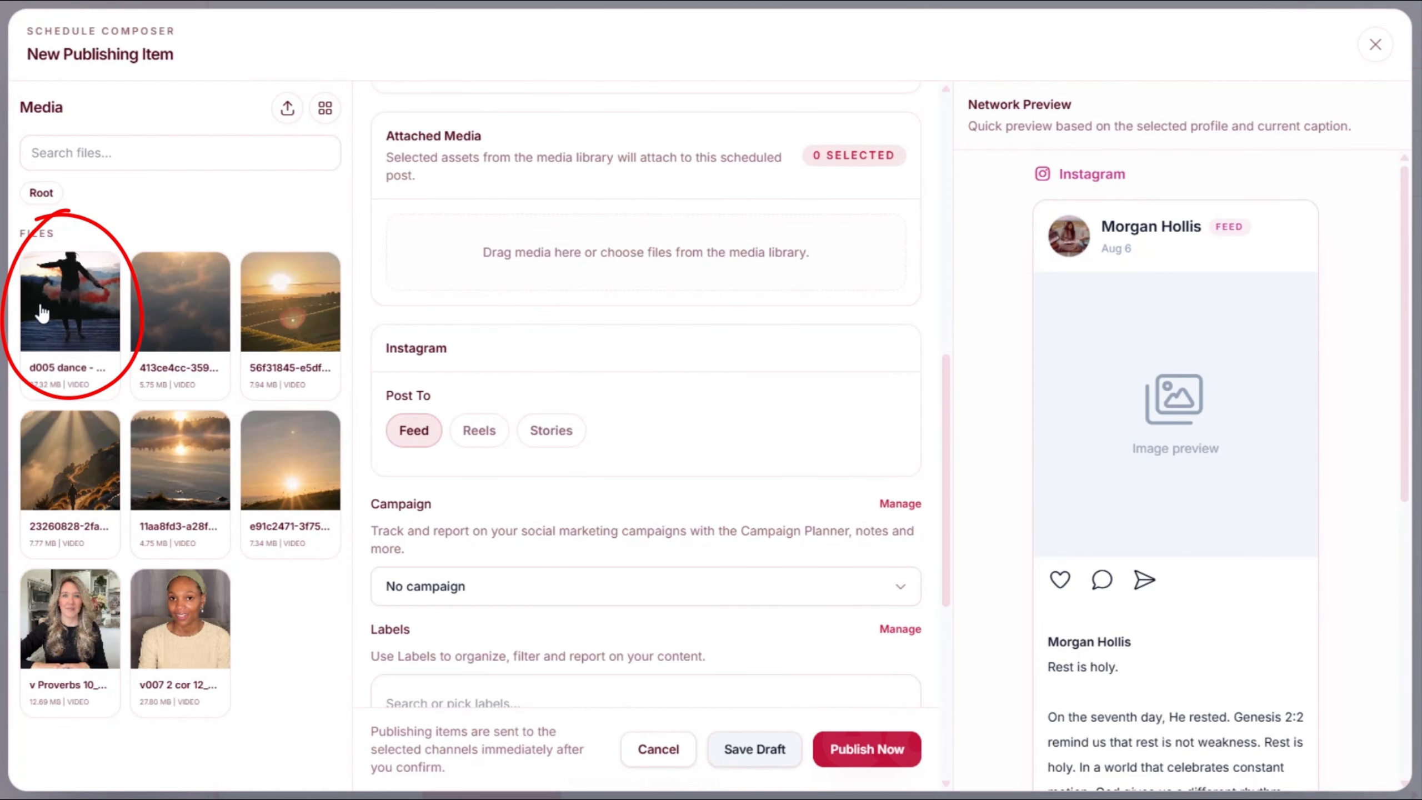
left_click(64, 314)
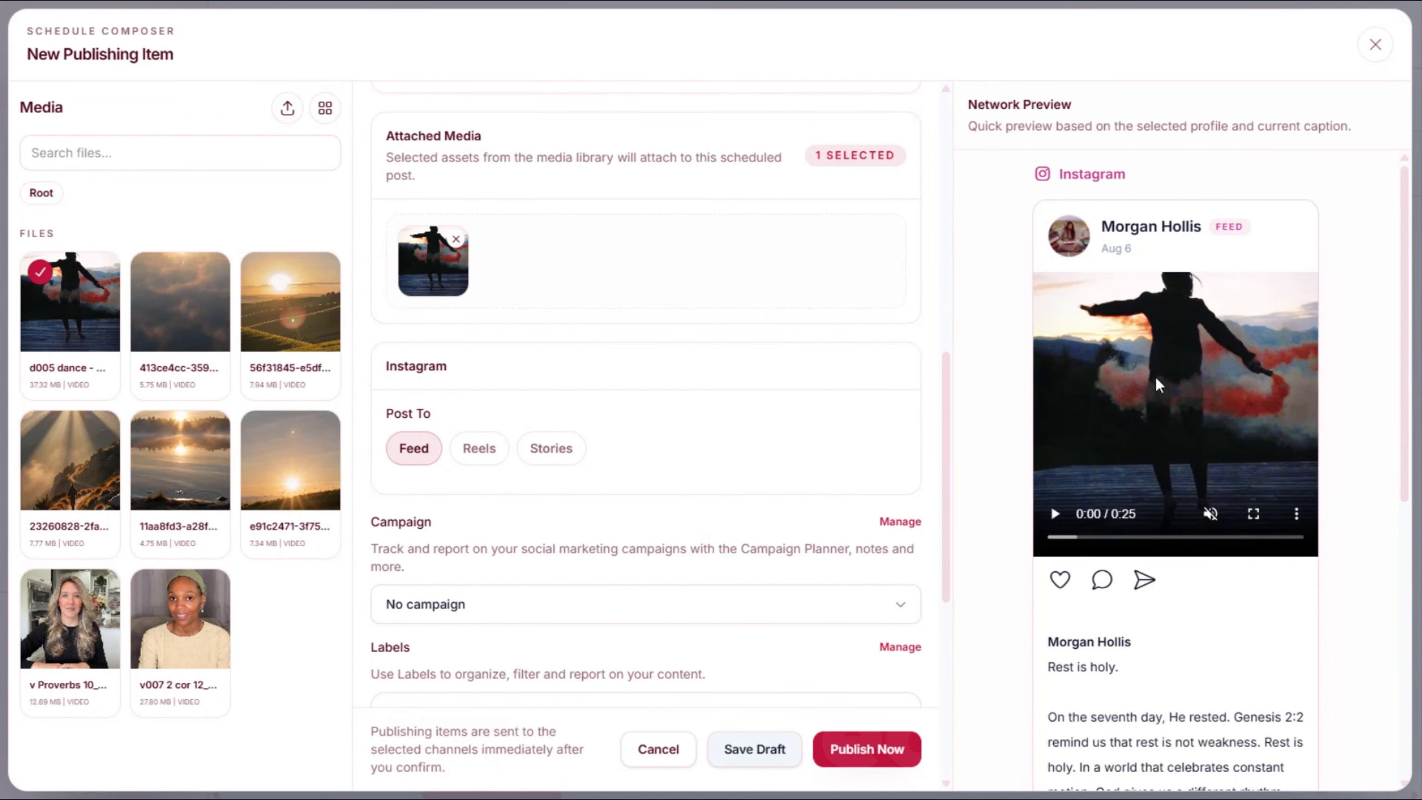
scroll(549, 389, "down", 2)
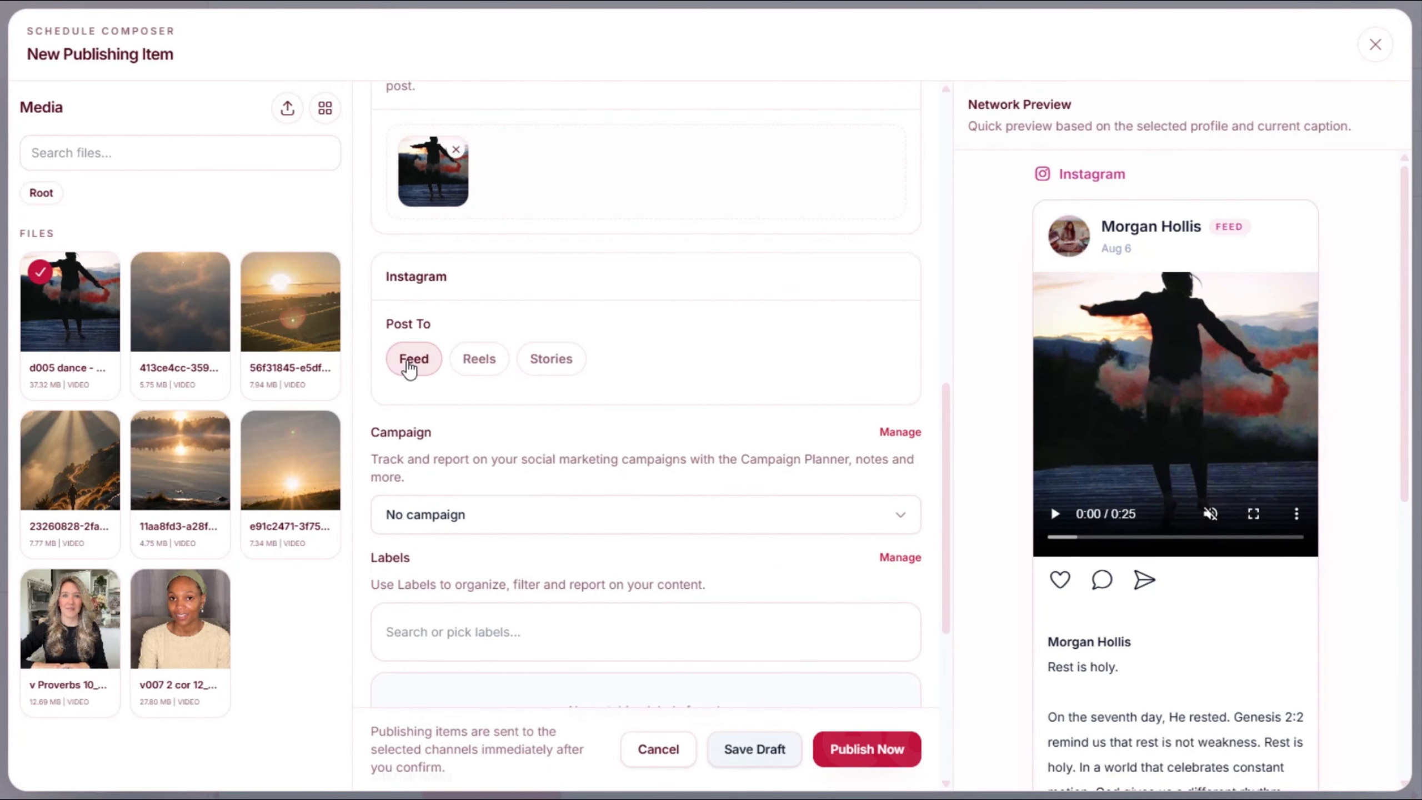
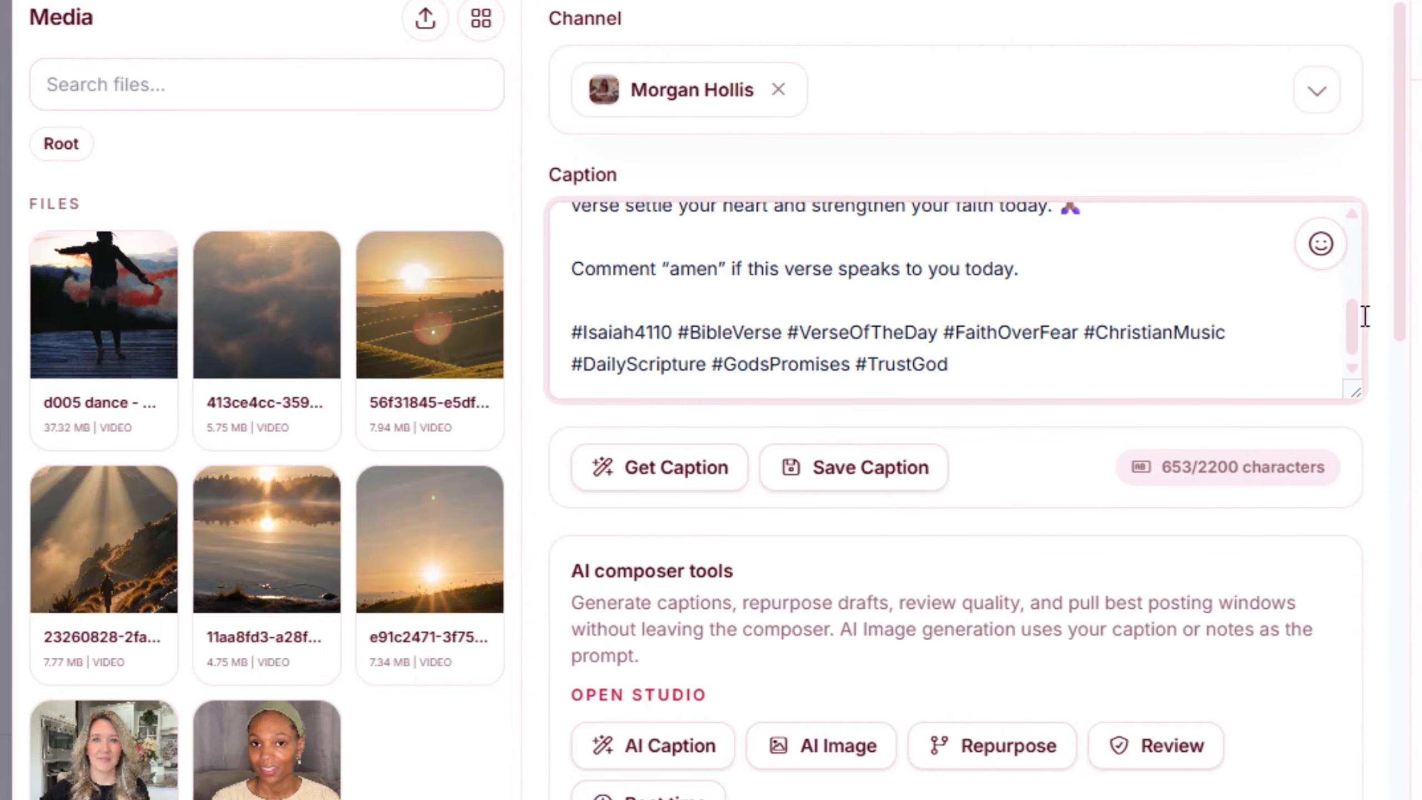
Save the Isaiah 41:10 caption to the caption library as "Is 41:10" with the Manual type
left_click_drag(1354, 321, 1355, 225)
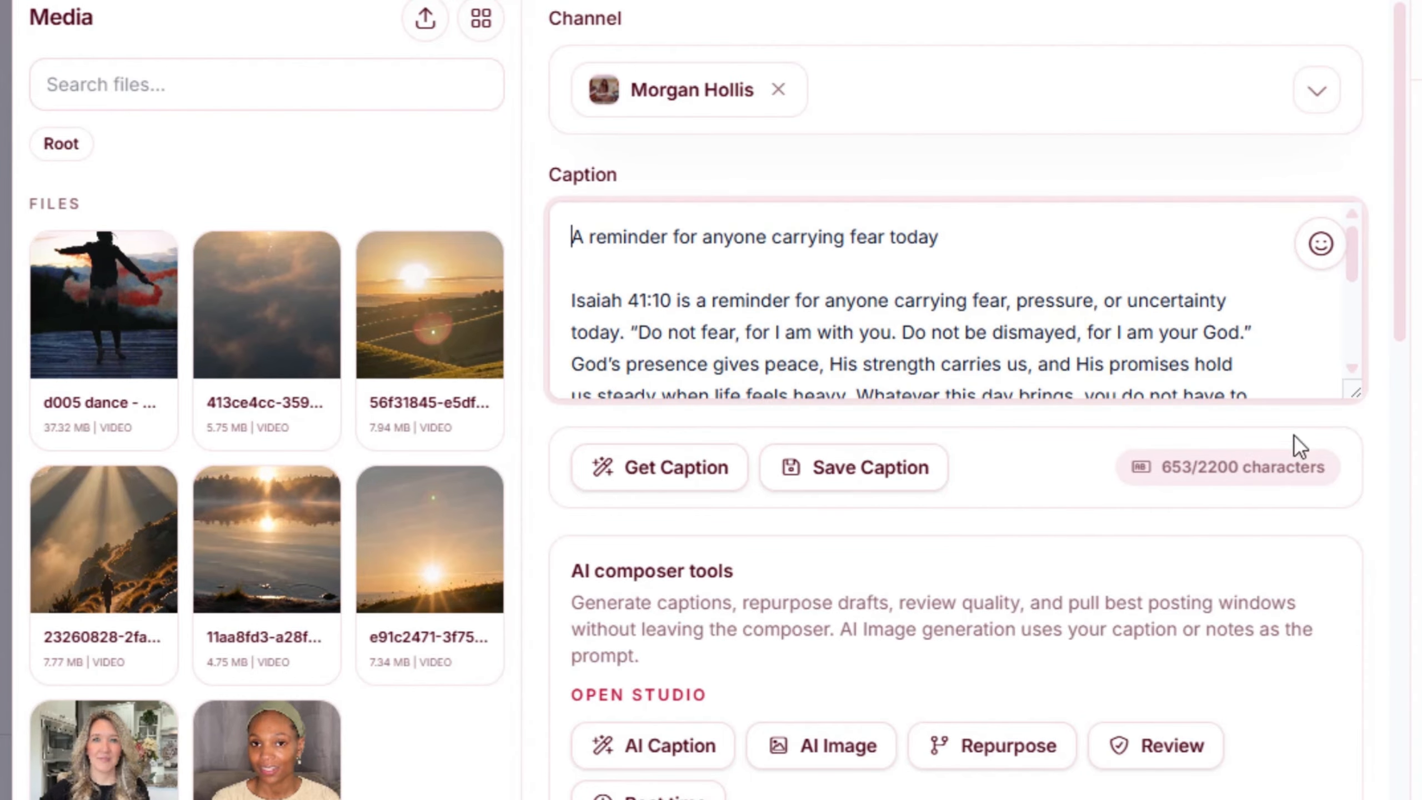
left_click(891, 478)
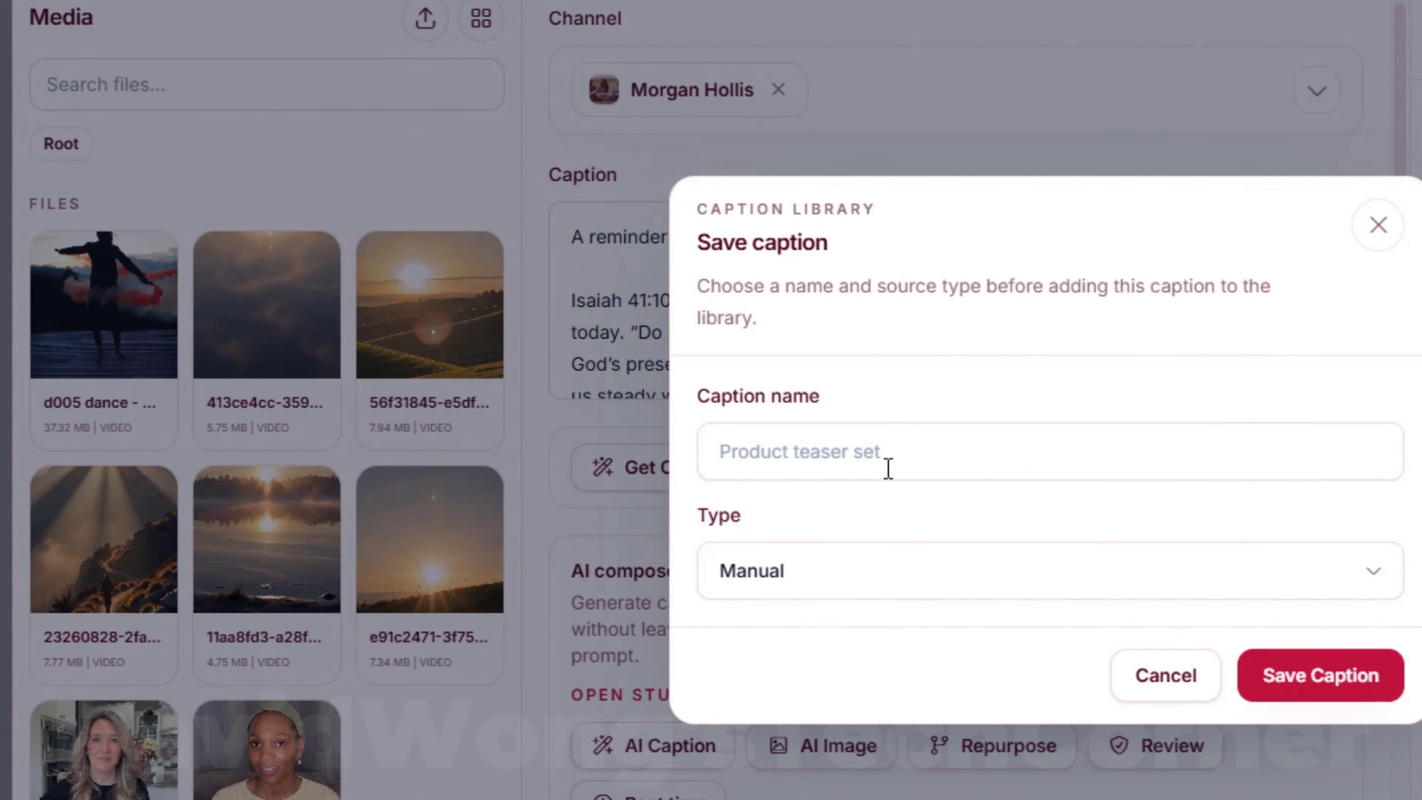
left_click(894, 459)
type("Is 41:10")
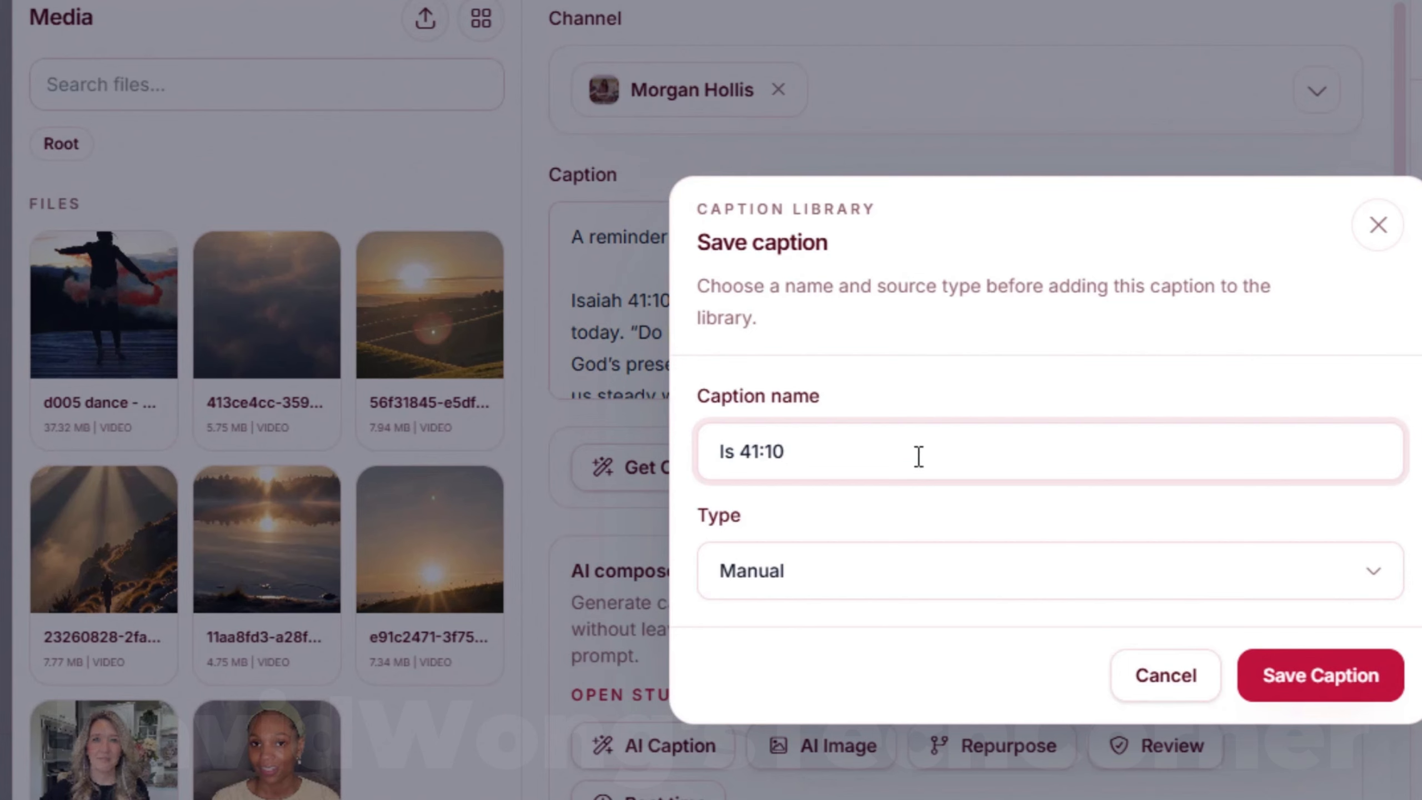
left_click(1324, 677)
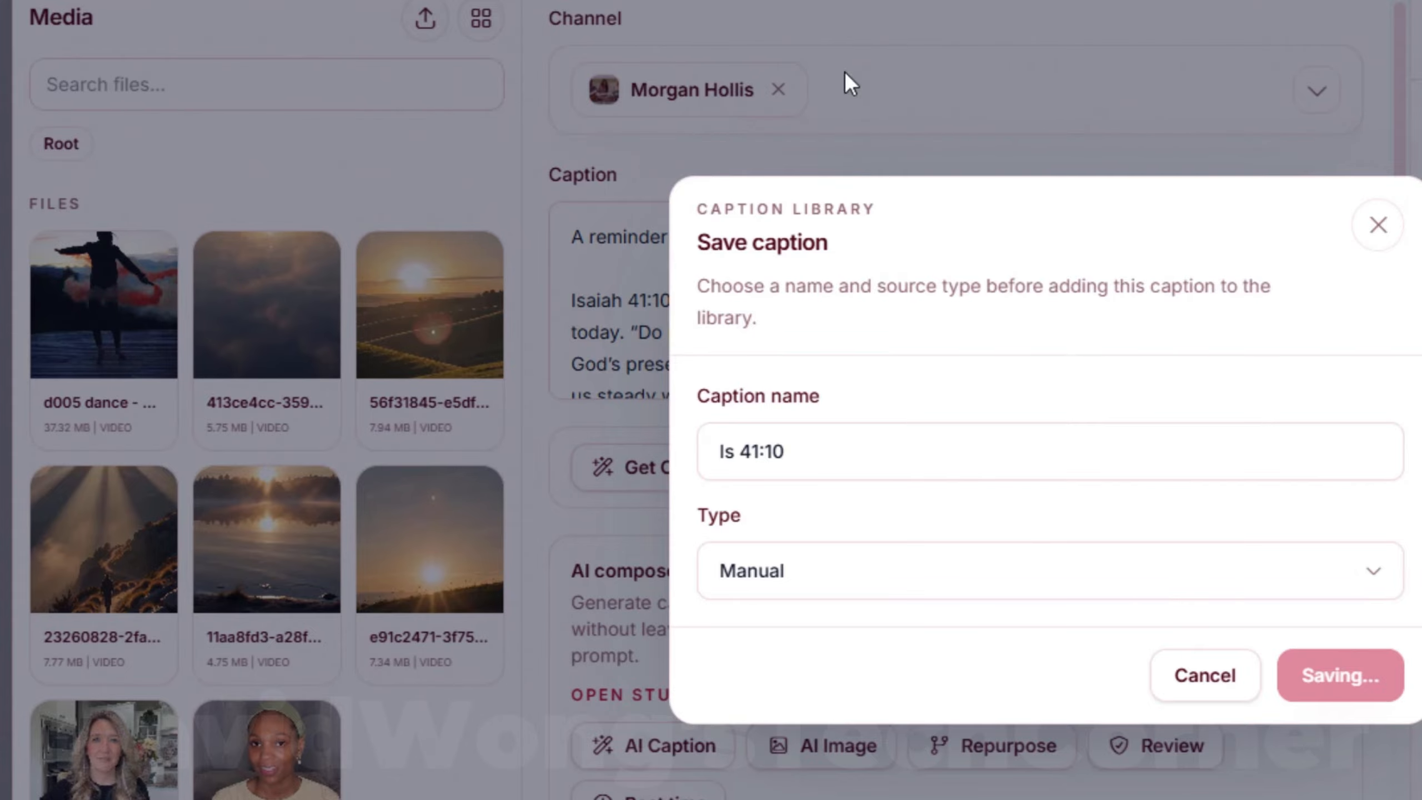
left_click(1373, 225)
Generate an AI image for the post from the Isaiah 41:10 caption
scroll(1016, 507, "down", 5)
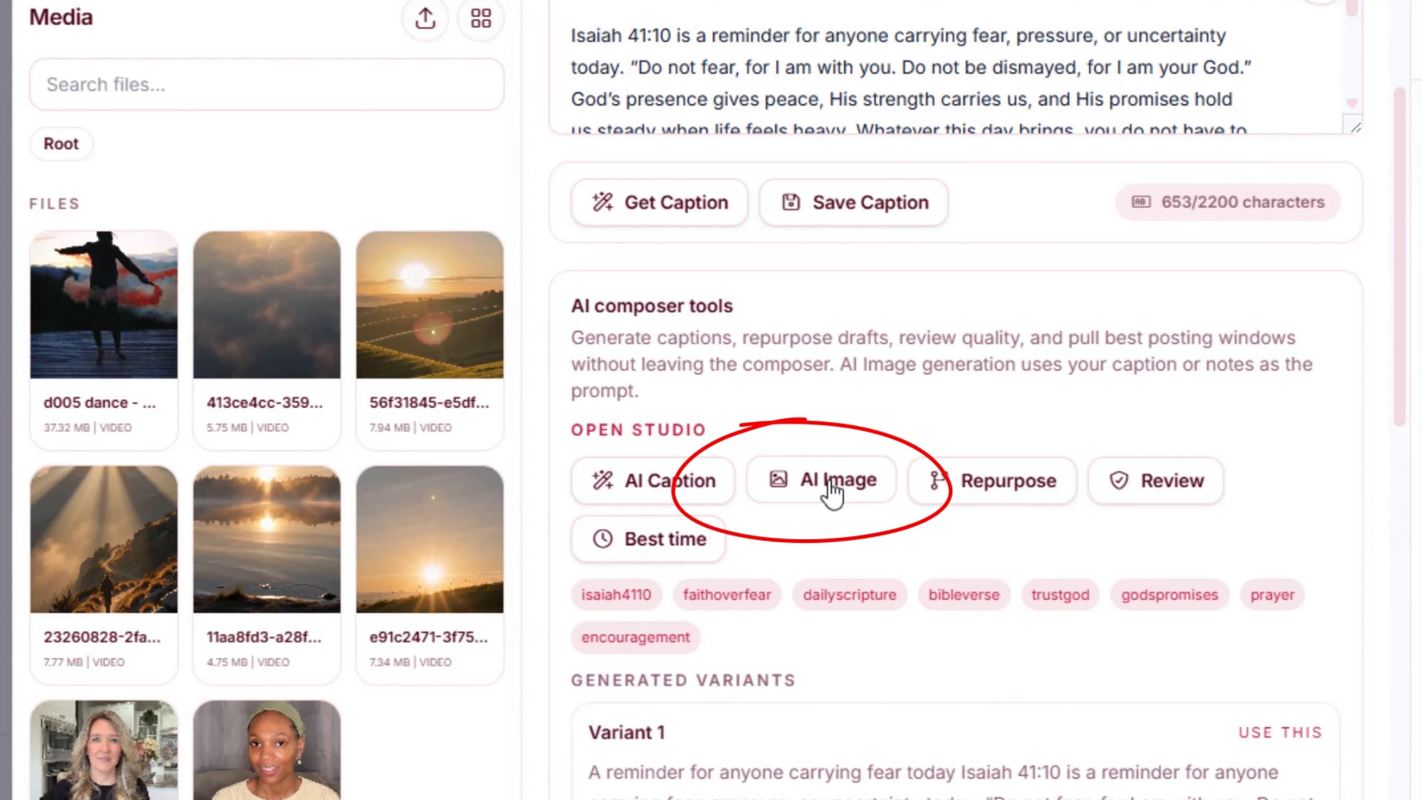
scroll(1155, 438, "up", 5)
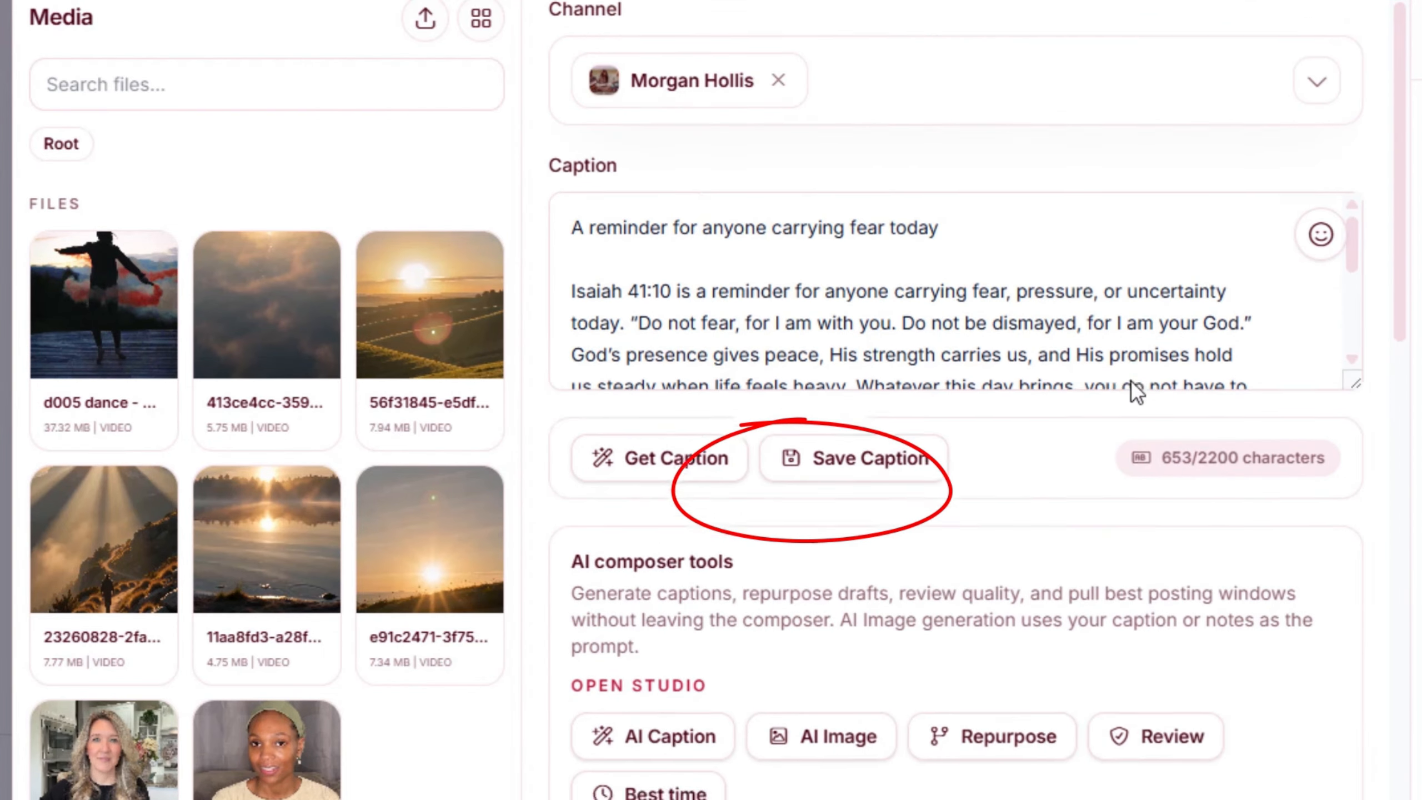
scroll(1063, 586, "down", 5)
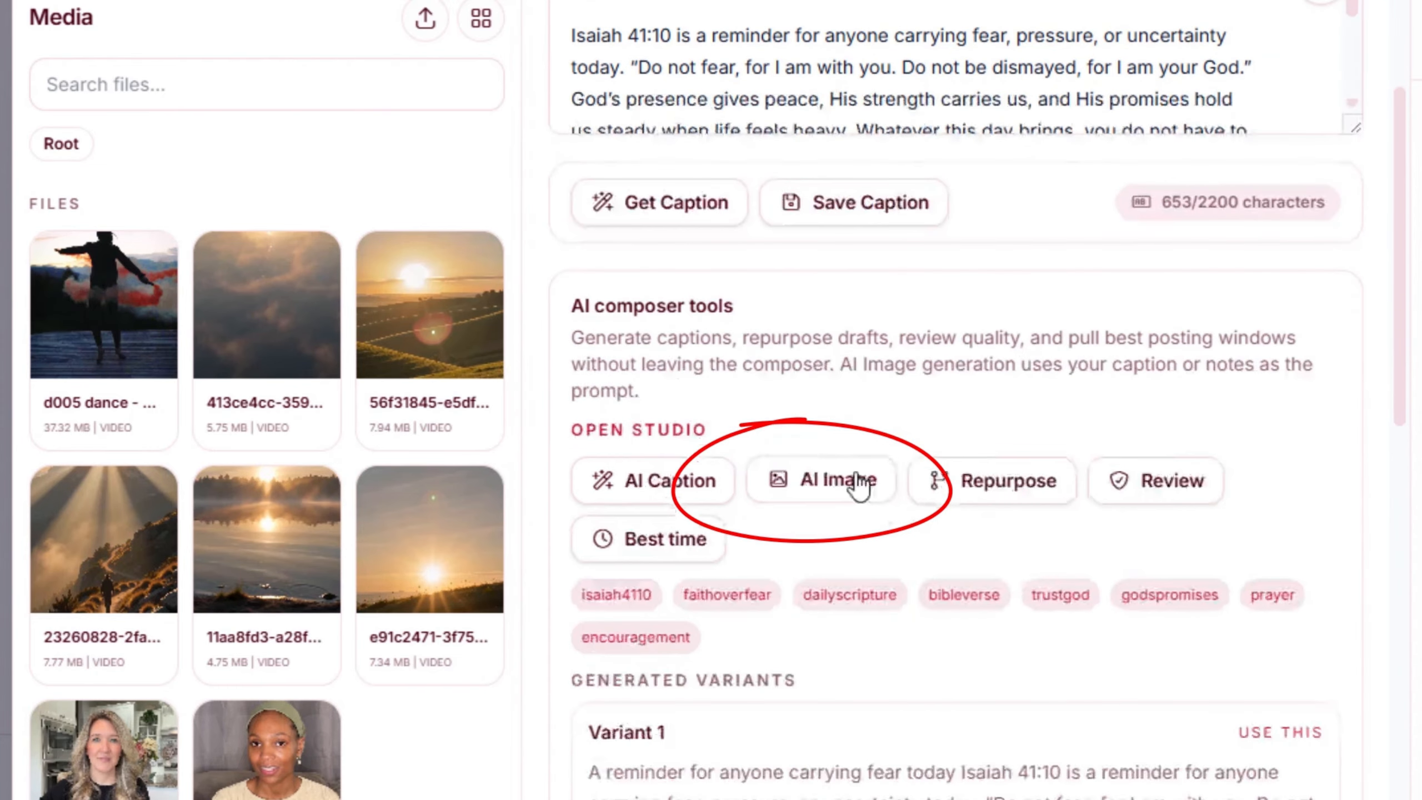
left_click(857, 481)
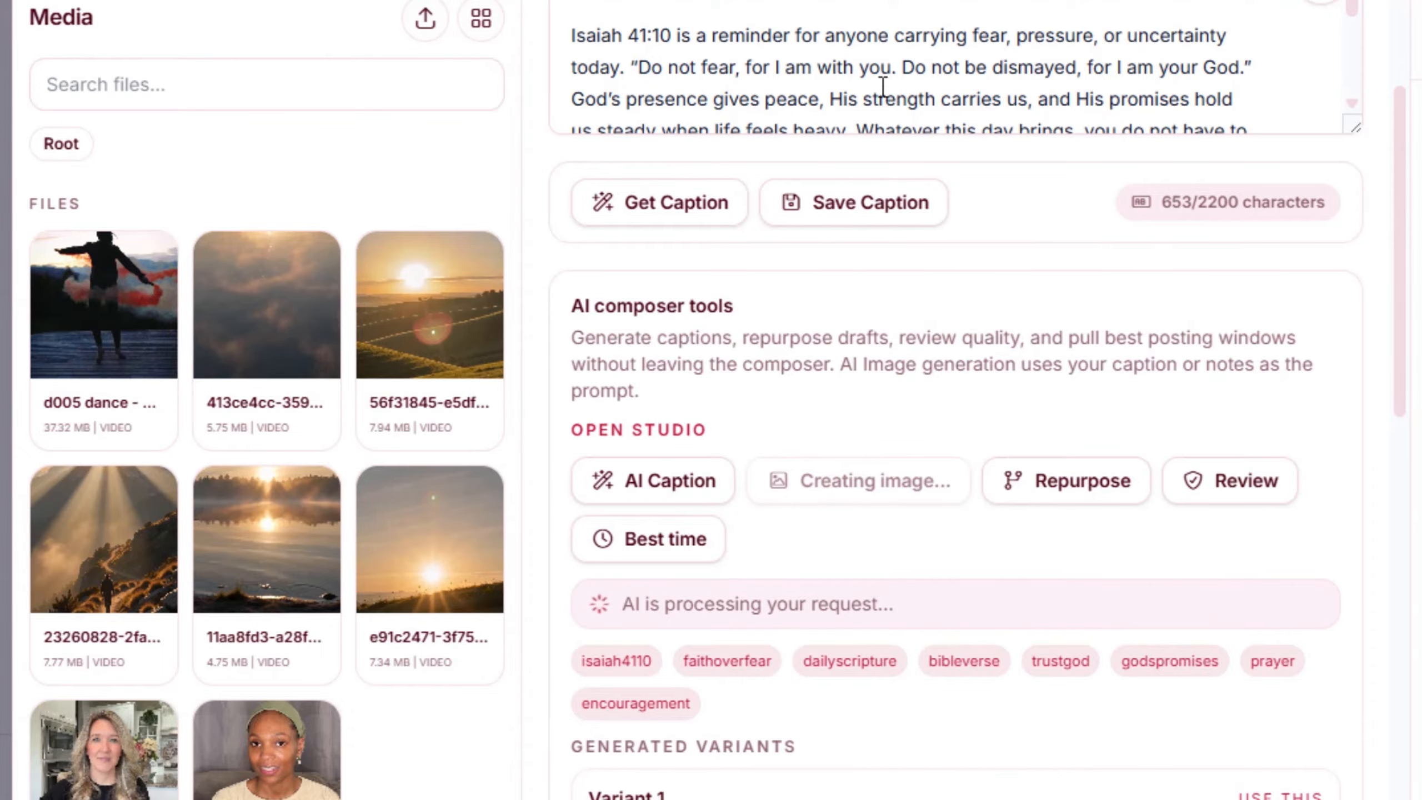
scroll(892, 397, "up", 4)
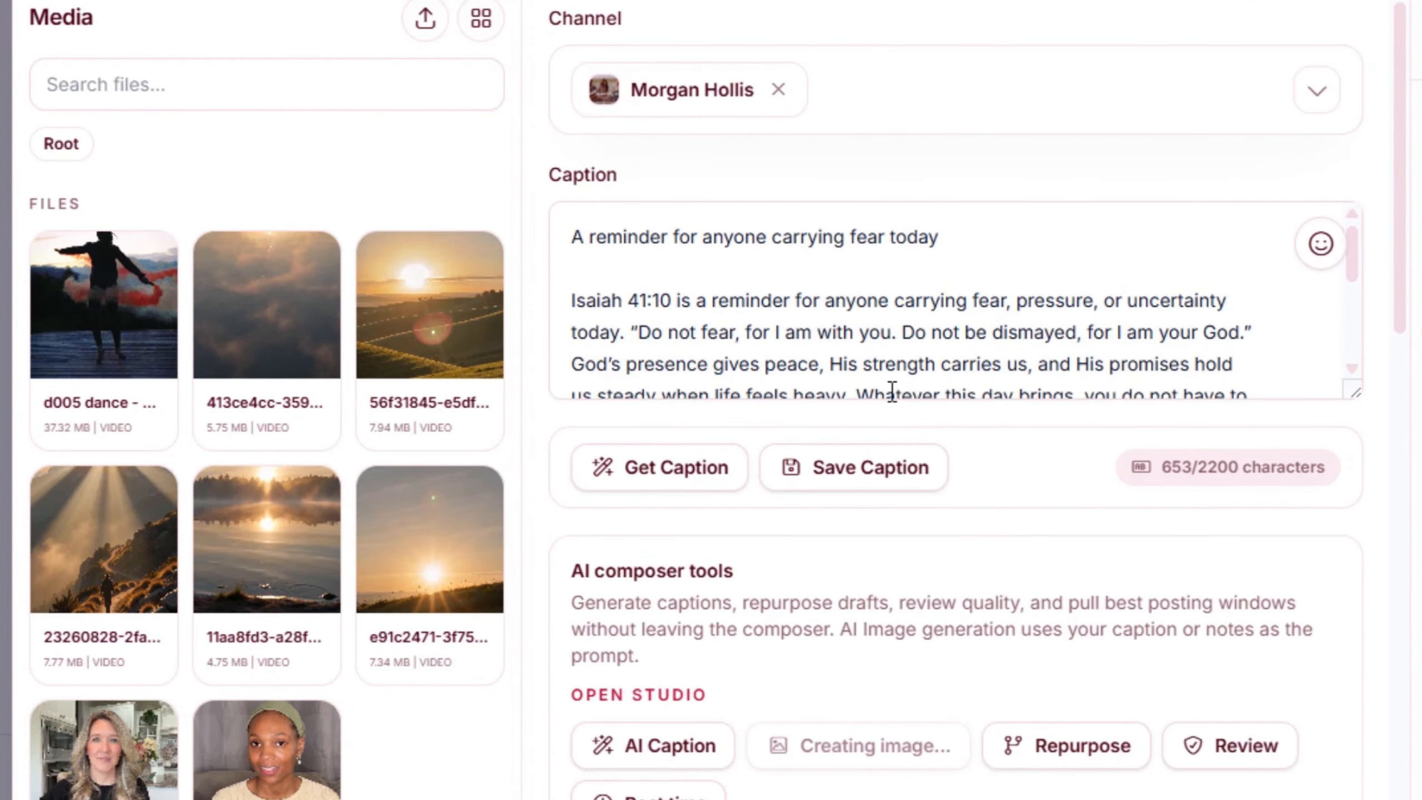
scroll(893, 393, "down", 3)
scroll(952, 560, "down", 8)
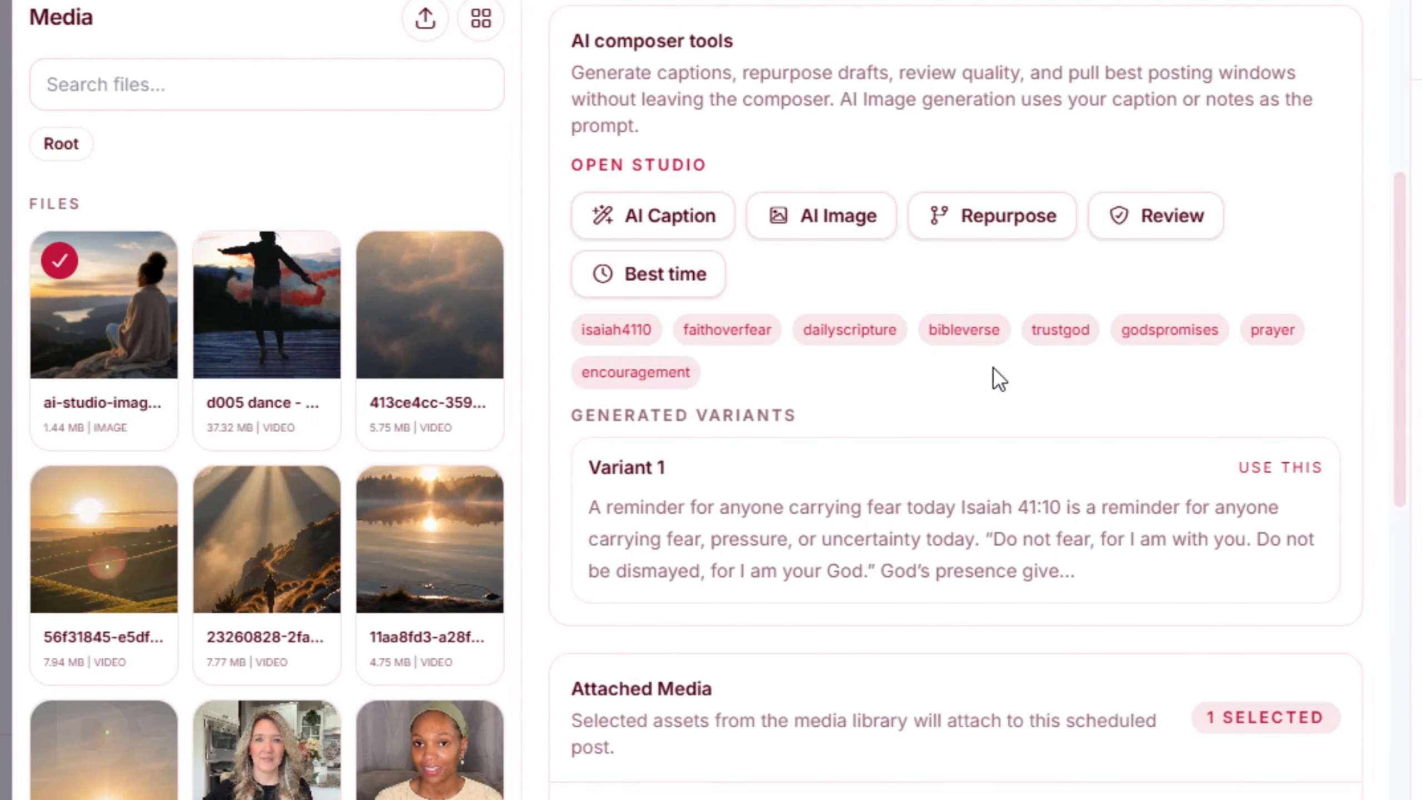
Assign the post to Bible verses campaign 1 and schedule it for 05/08/2026 07:00 PM without repeats
scroll(1084, 386, "down", 4)
scroll(892, 533, "down", 10)
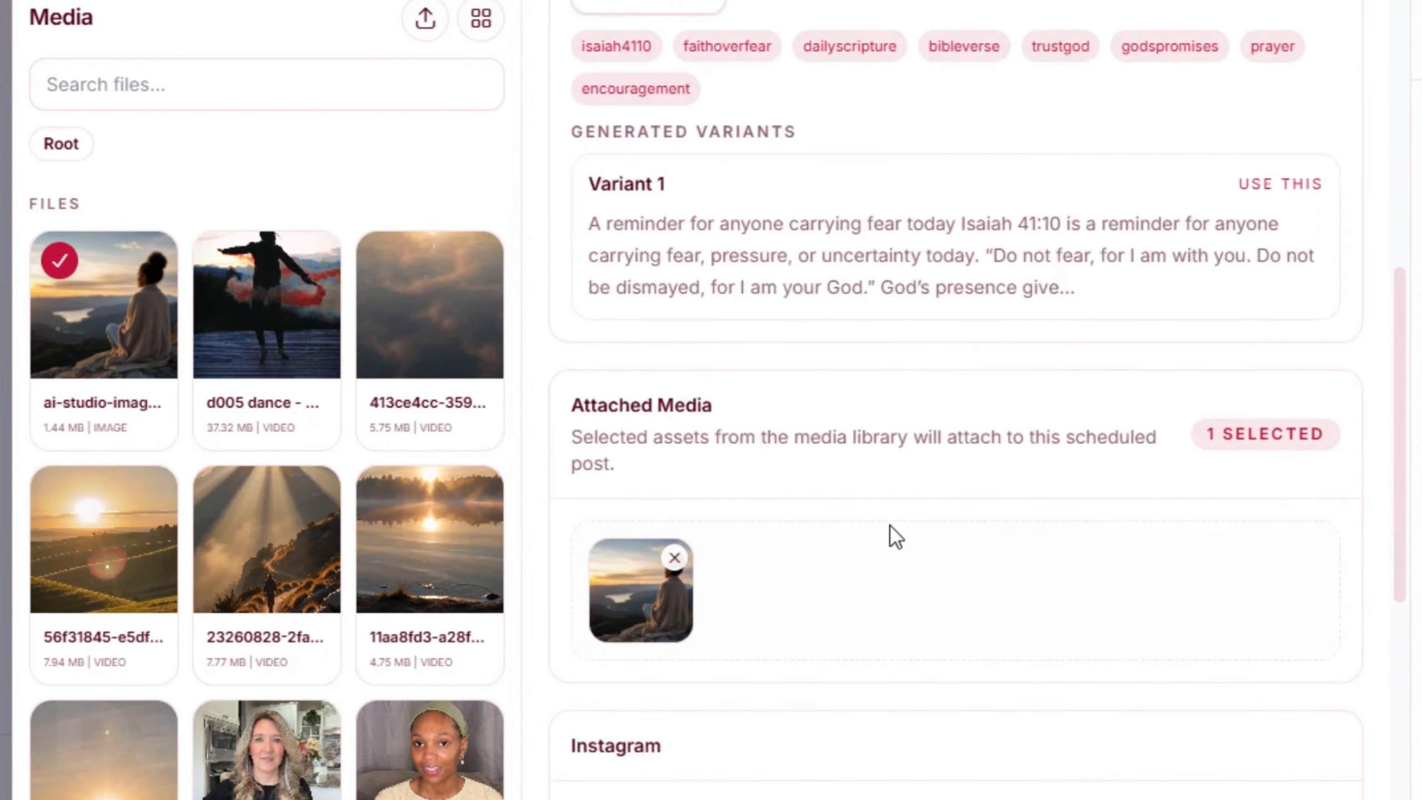
left_click(683, 597)
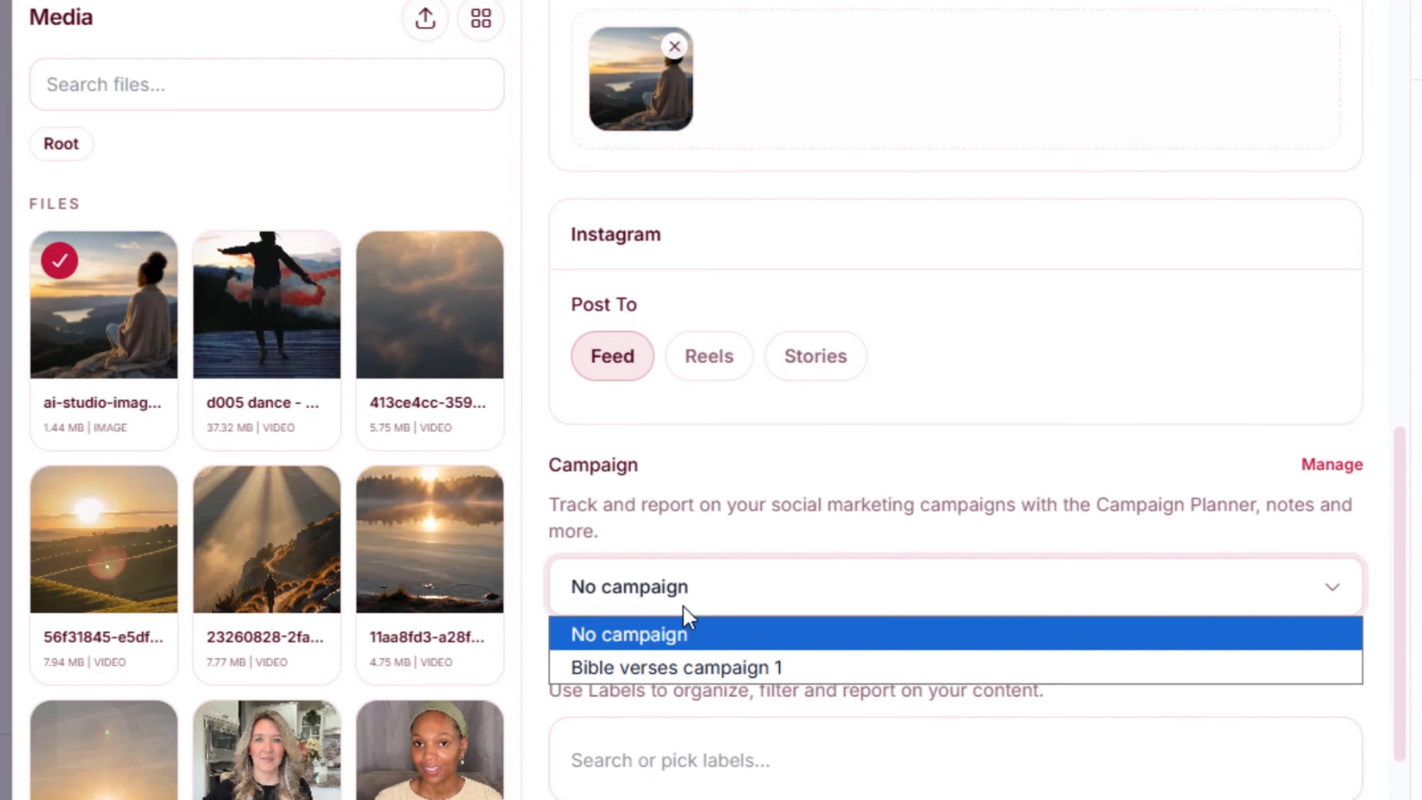
left_click(681, 663)
left_click(908, 536)
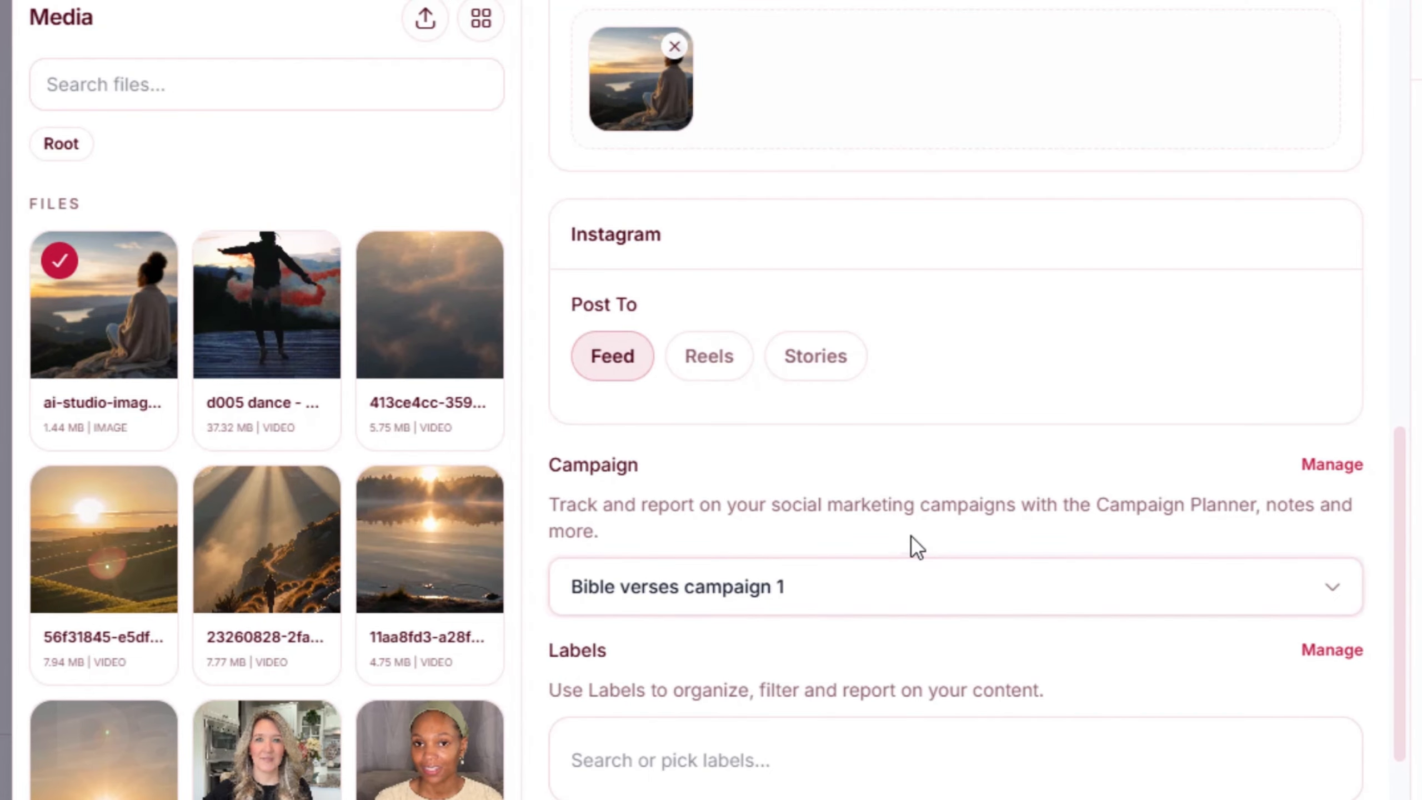
left_click_drag(1399, 453, 1405, 694)
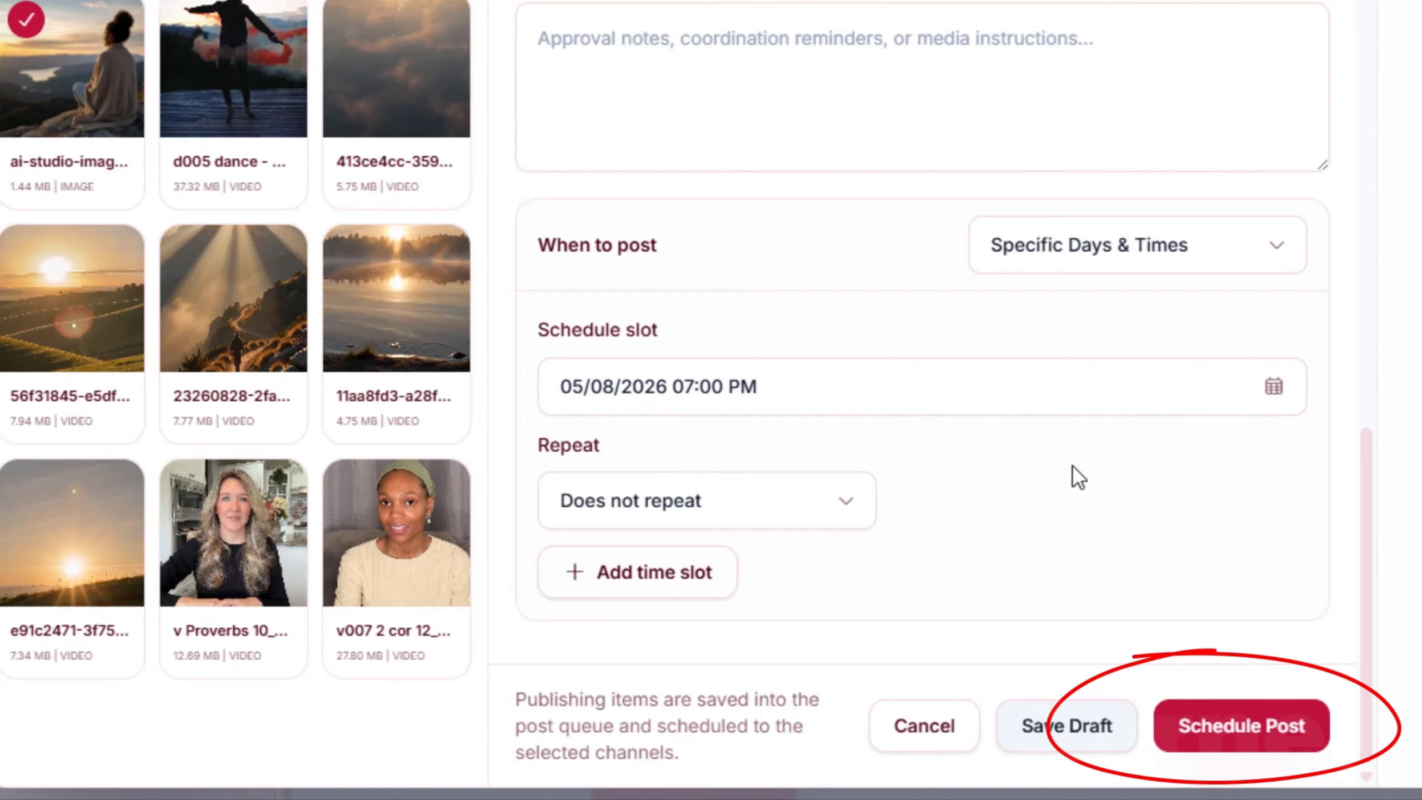
left_click(1258, 729)
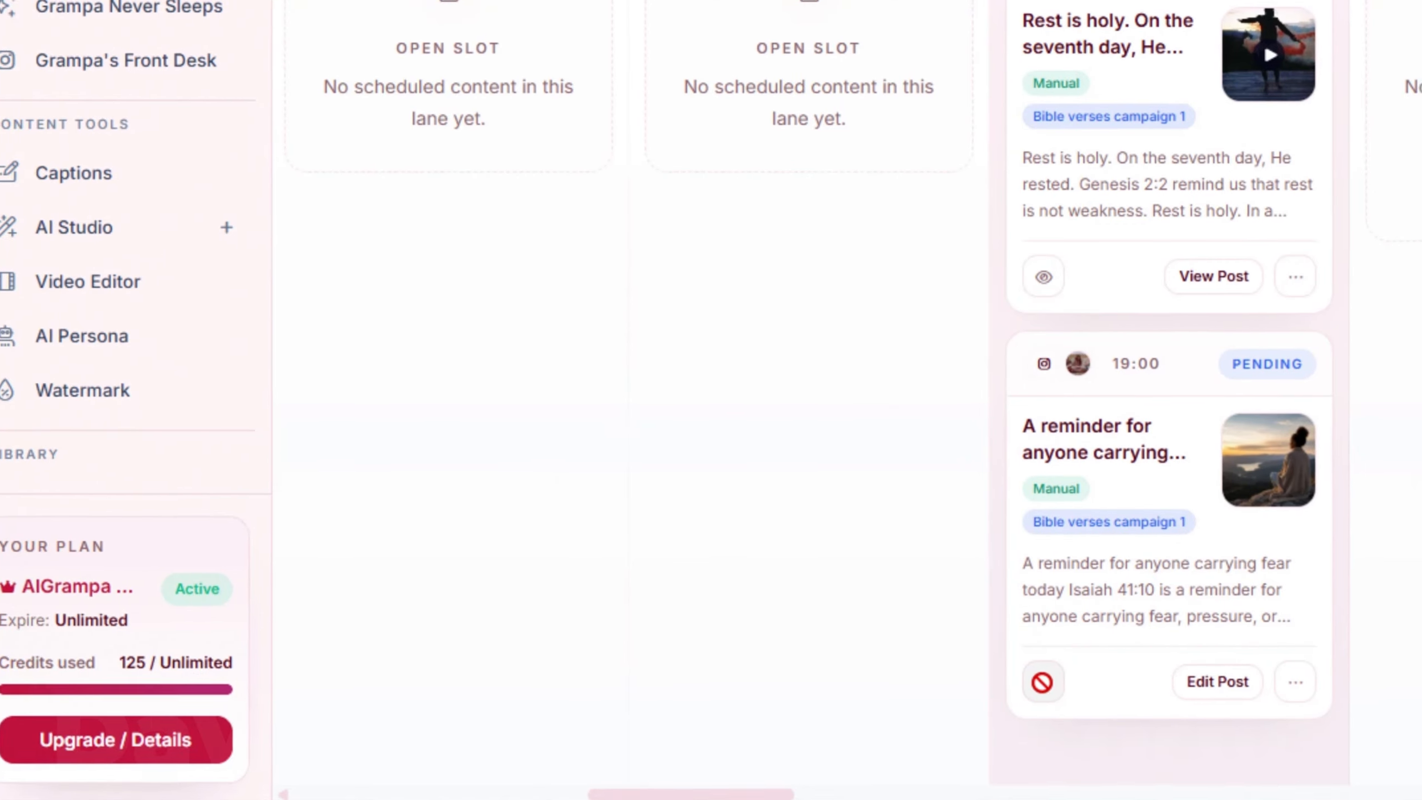
Preview the pending Isaiah 41:10 post, check its image, caption, hashtags and campaign tag, and close the preview
left_click(1045, 681)
scroll(724, 364, "down", 5)
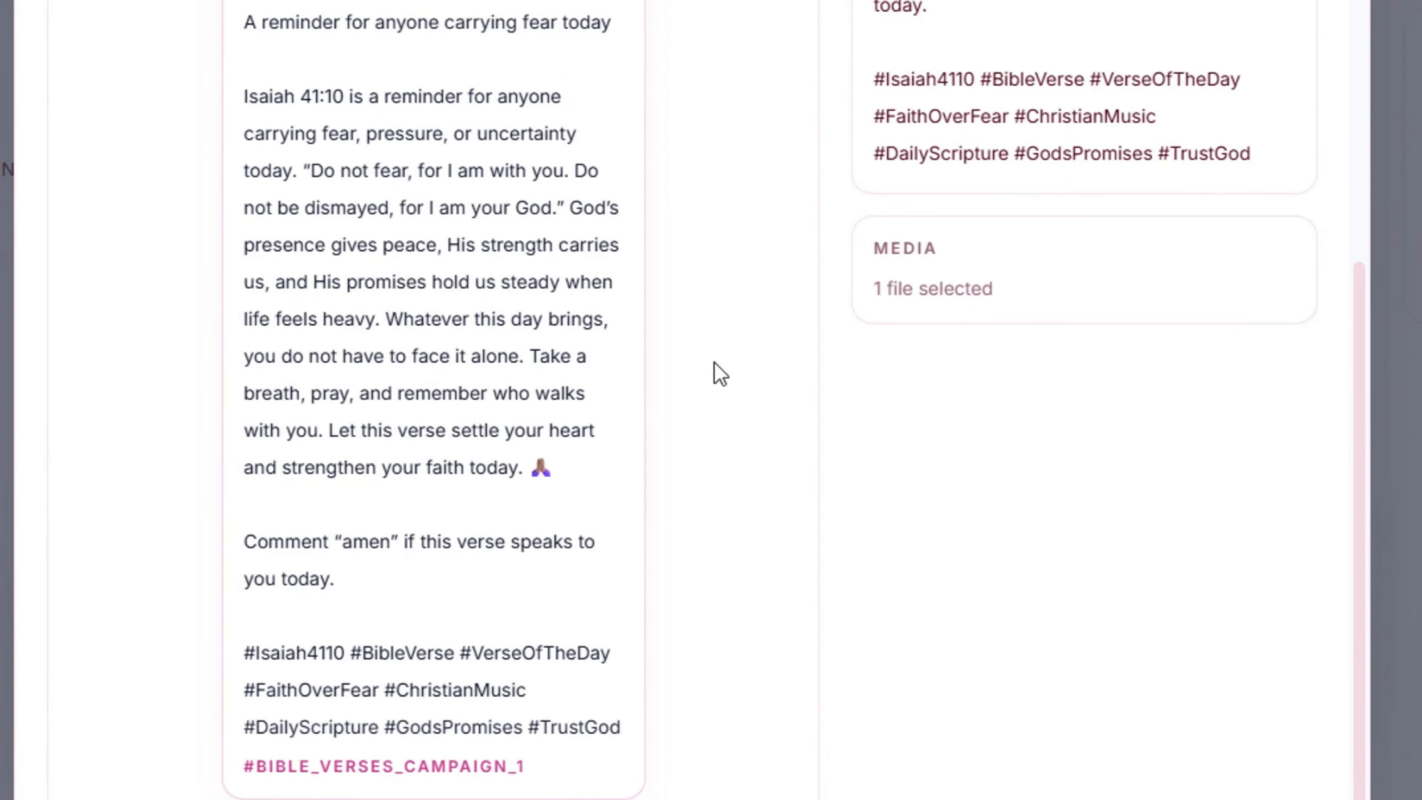
scroll(705, 495, "up", 5)
scroll(705, 498, "up", 6)
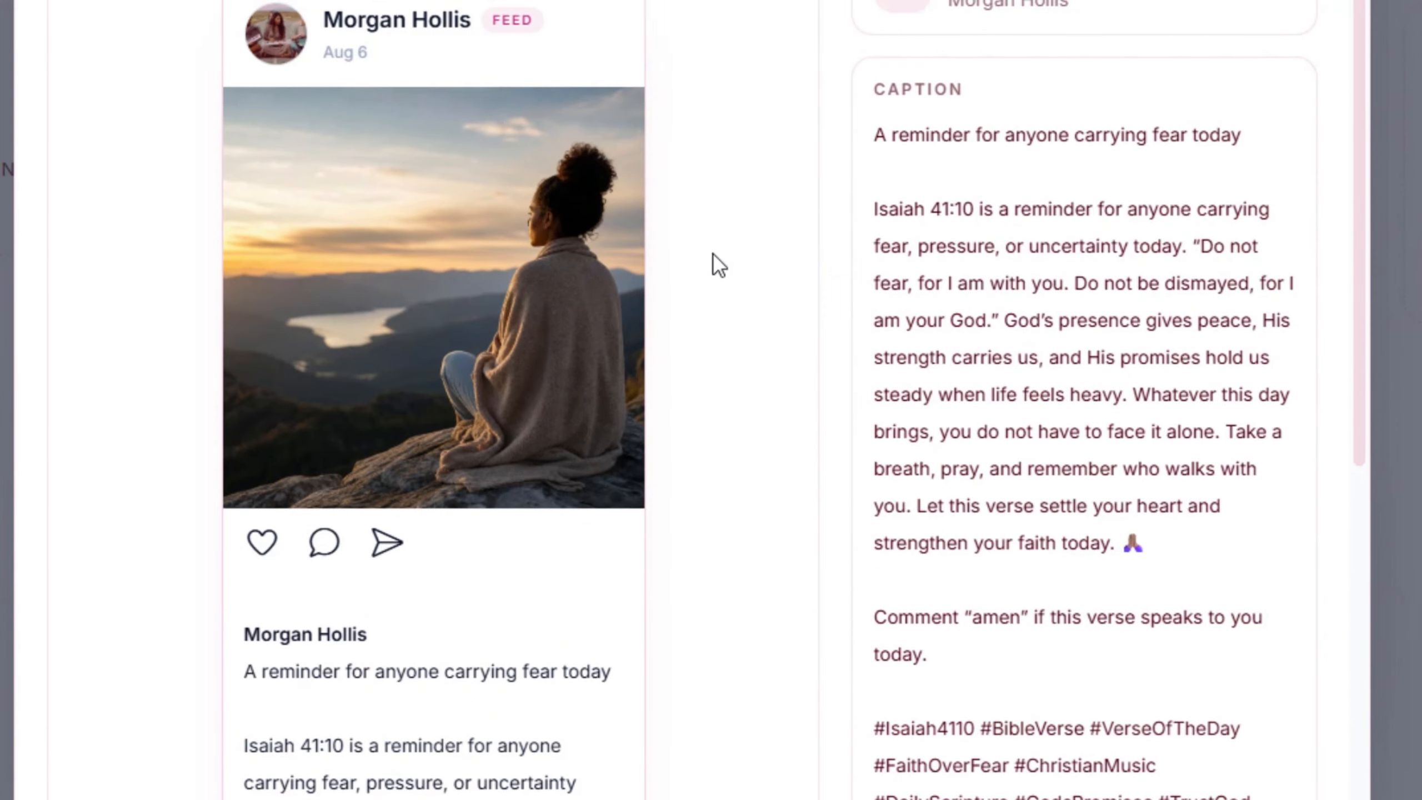
scroll(717, 263, "down", 6)
scroll(692, 378, "up", 6)
scroll(403, 369, "down", 10)
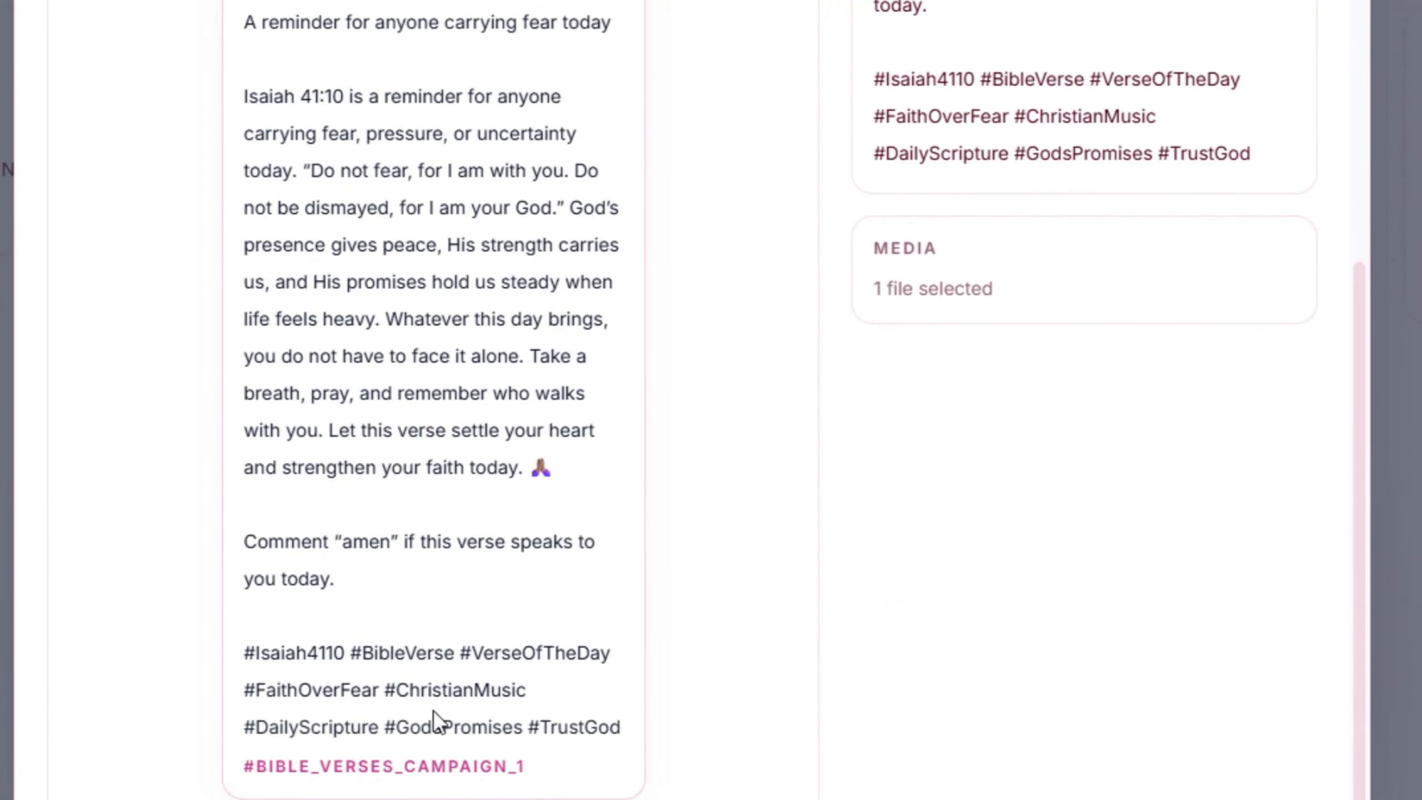
scroll(981, 677, "up", 8)
scroll(940, 498, "down", 7)
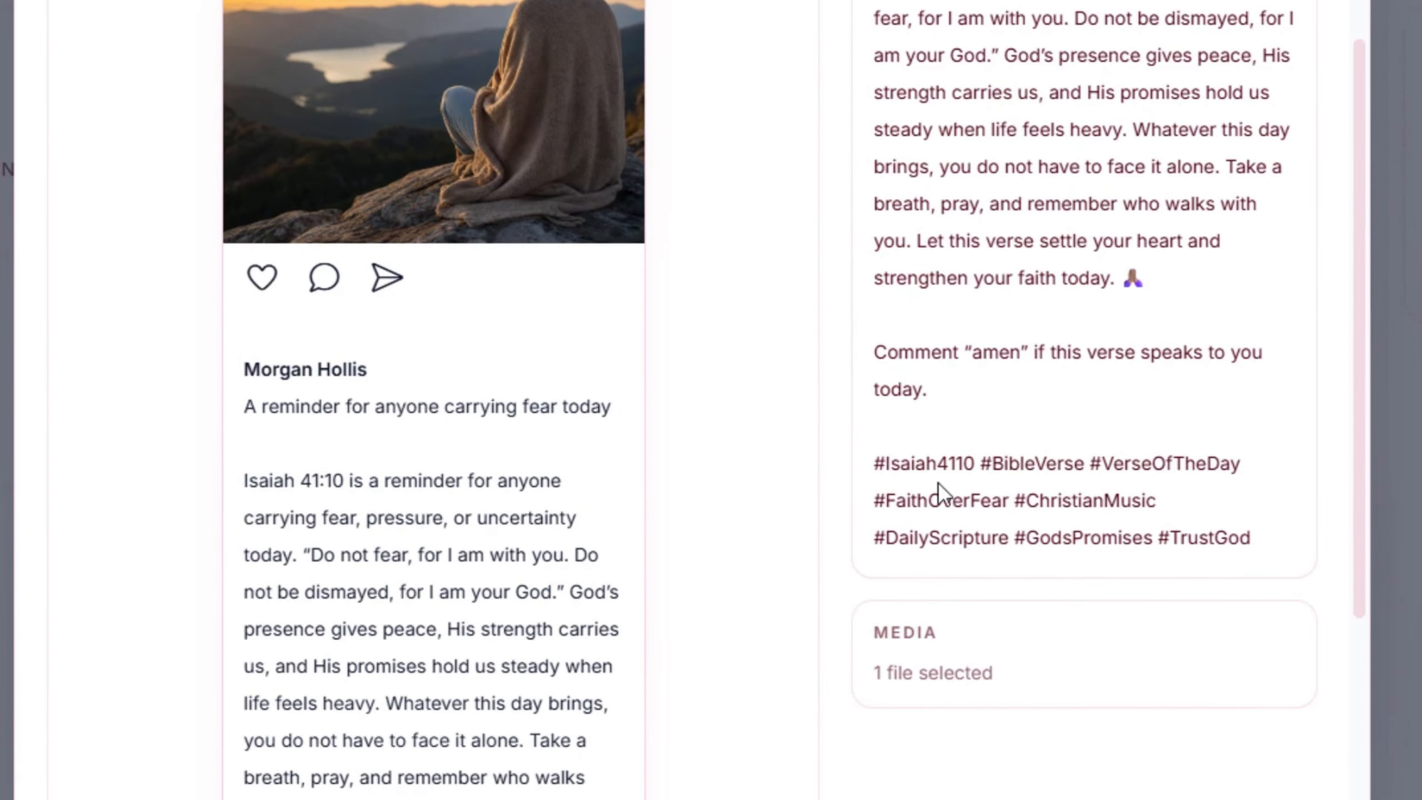
scroll(705, 568, "up", 8)
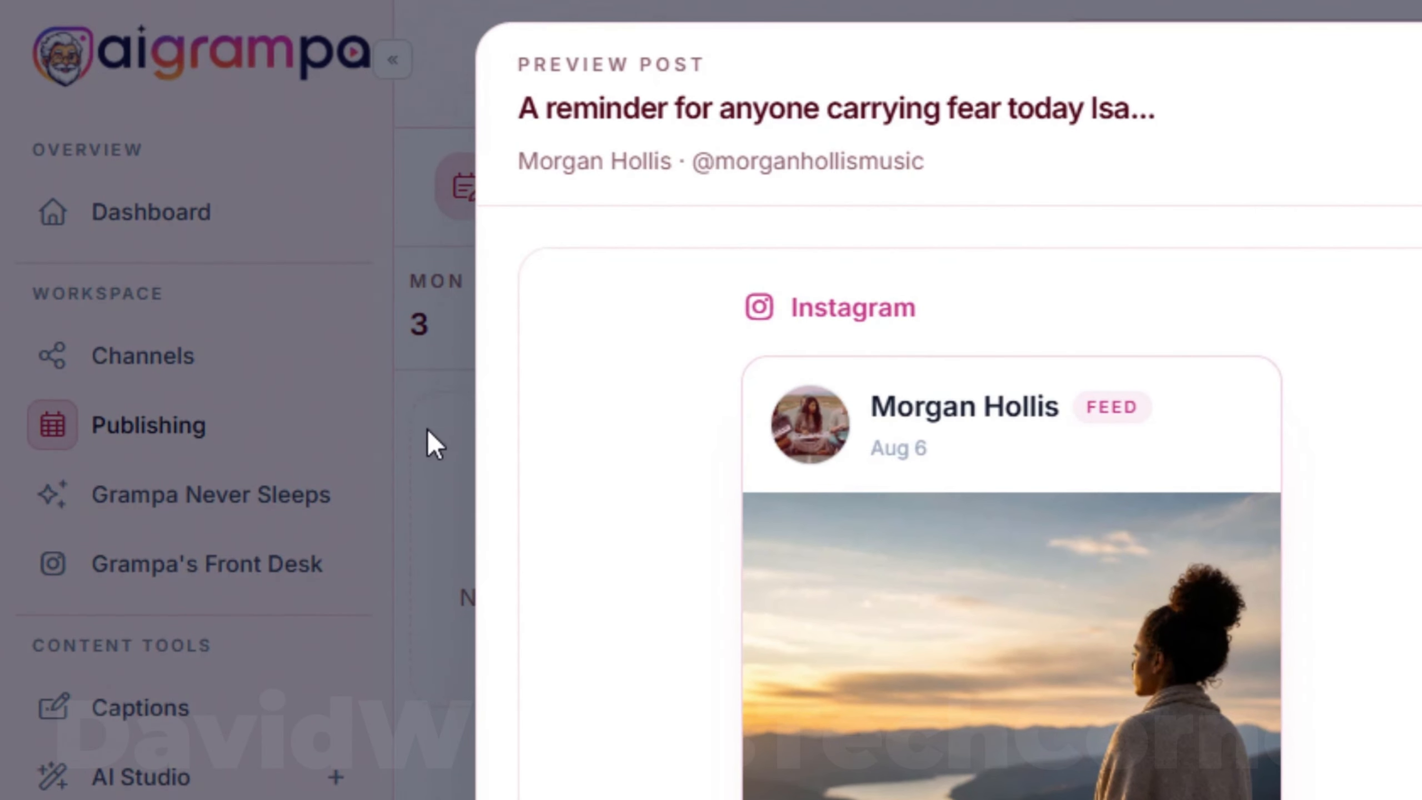
left_click(429, 432)
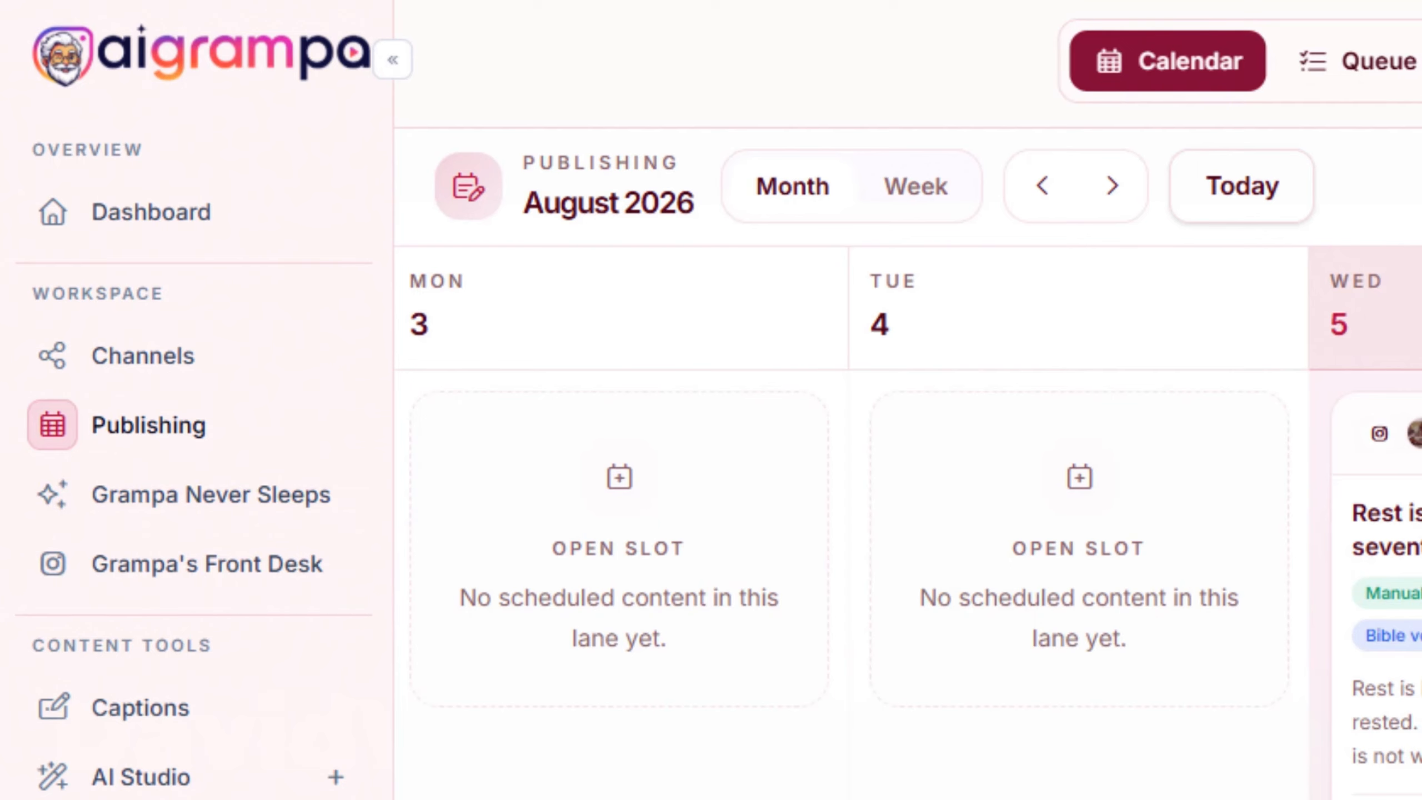
Start a new Instagram automation named "Bible verse responses" and select the connected Instagram profile as its account
left_click(206, 563)
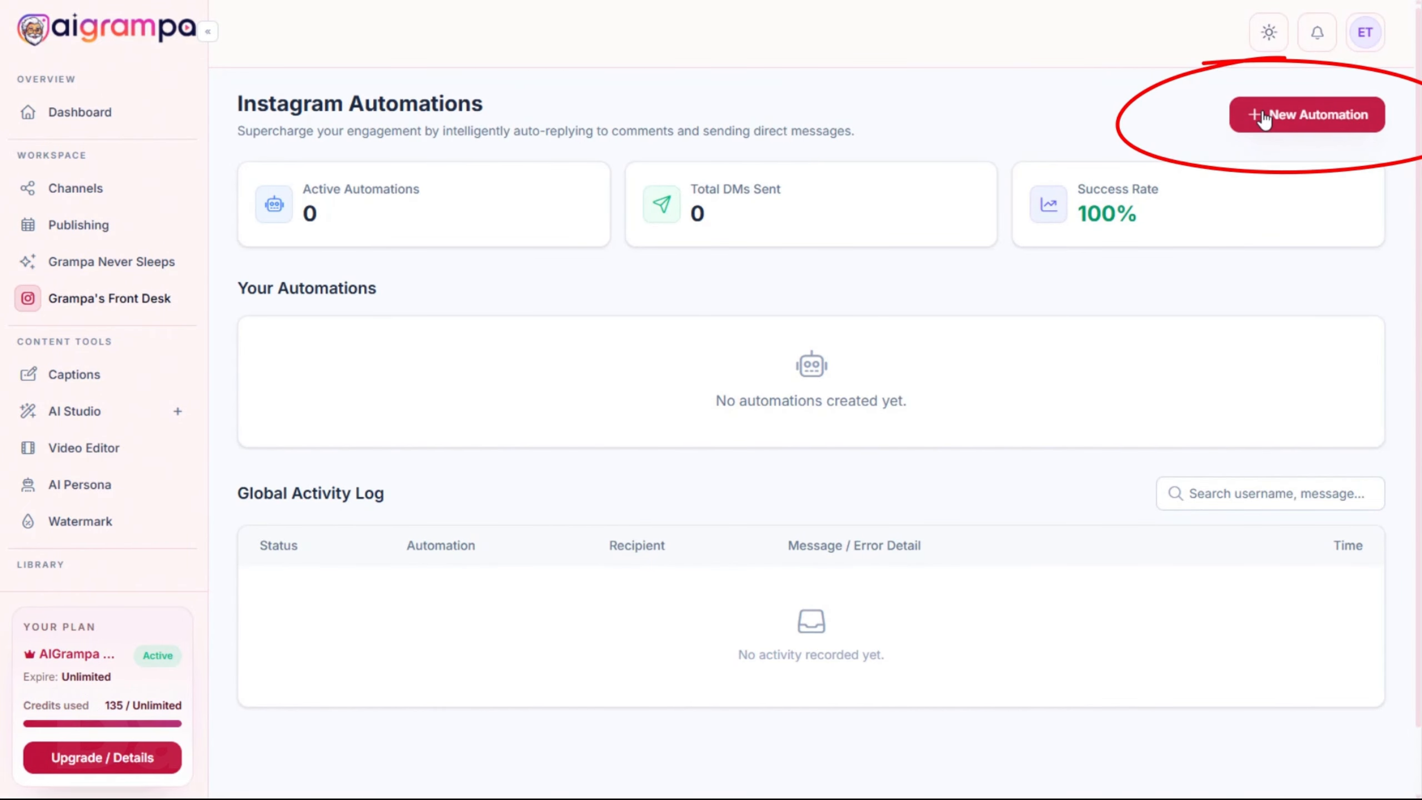
left_click(1264, 119)
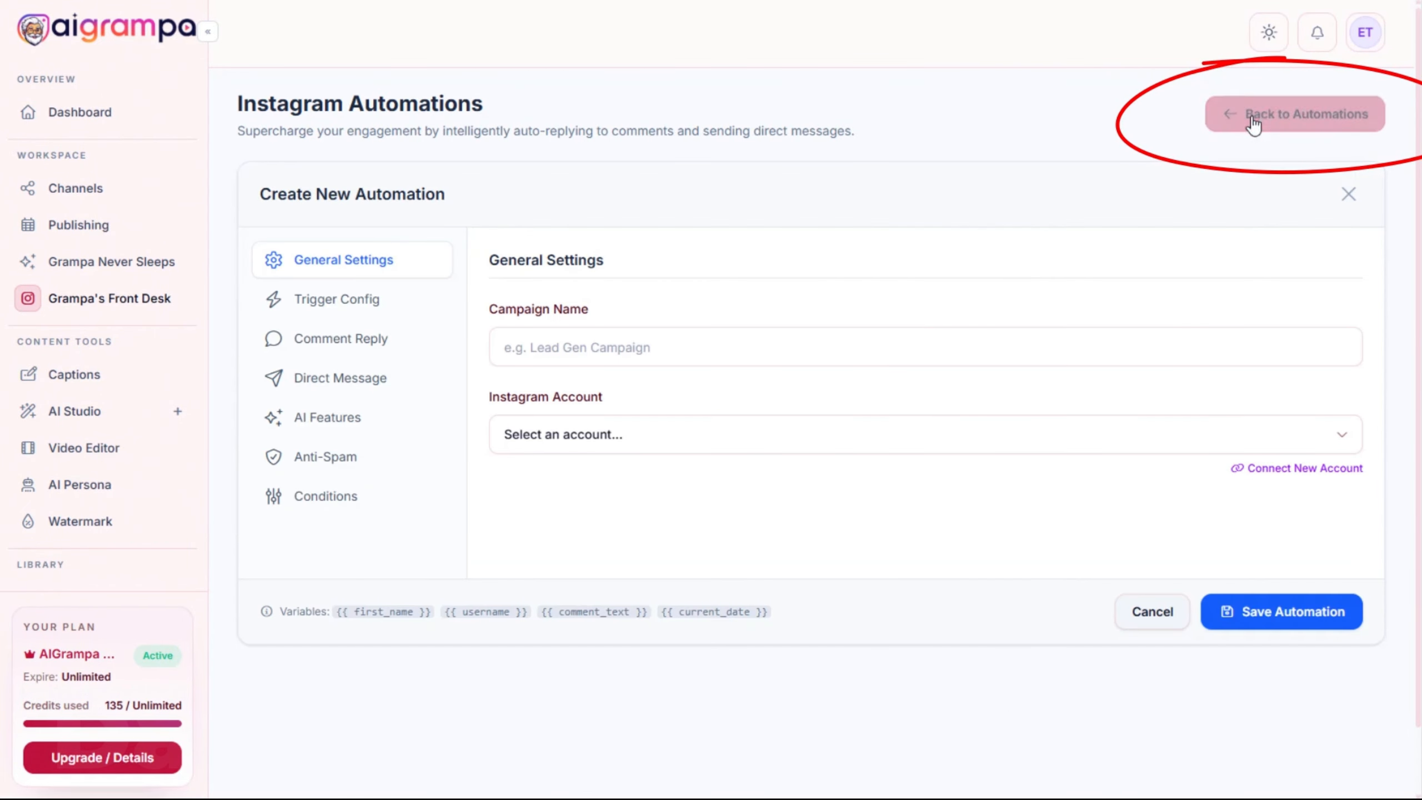
left_click(1005, 349)
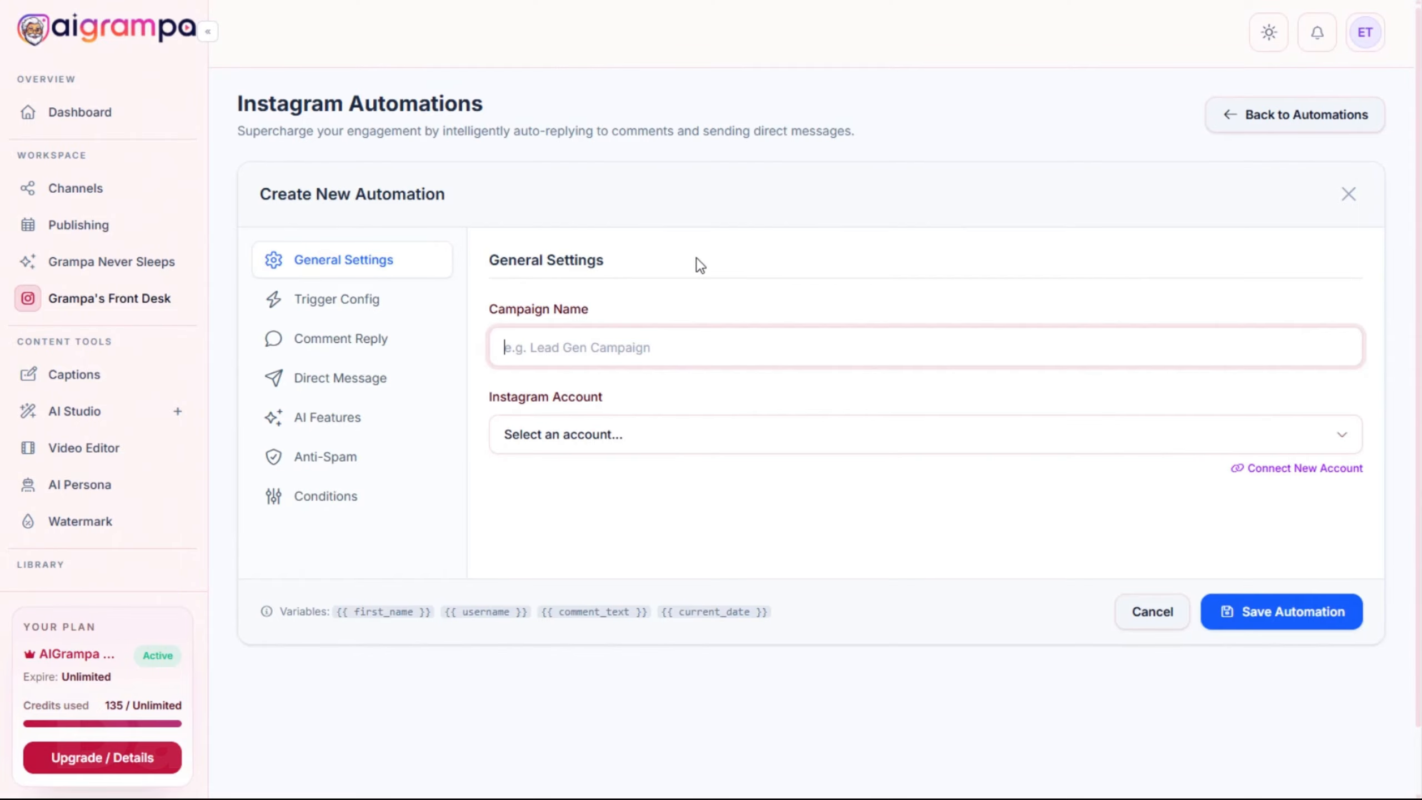
type("Bible verse responses")
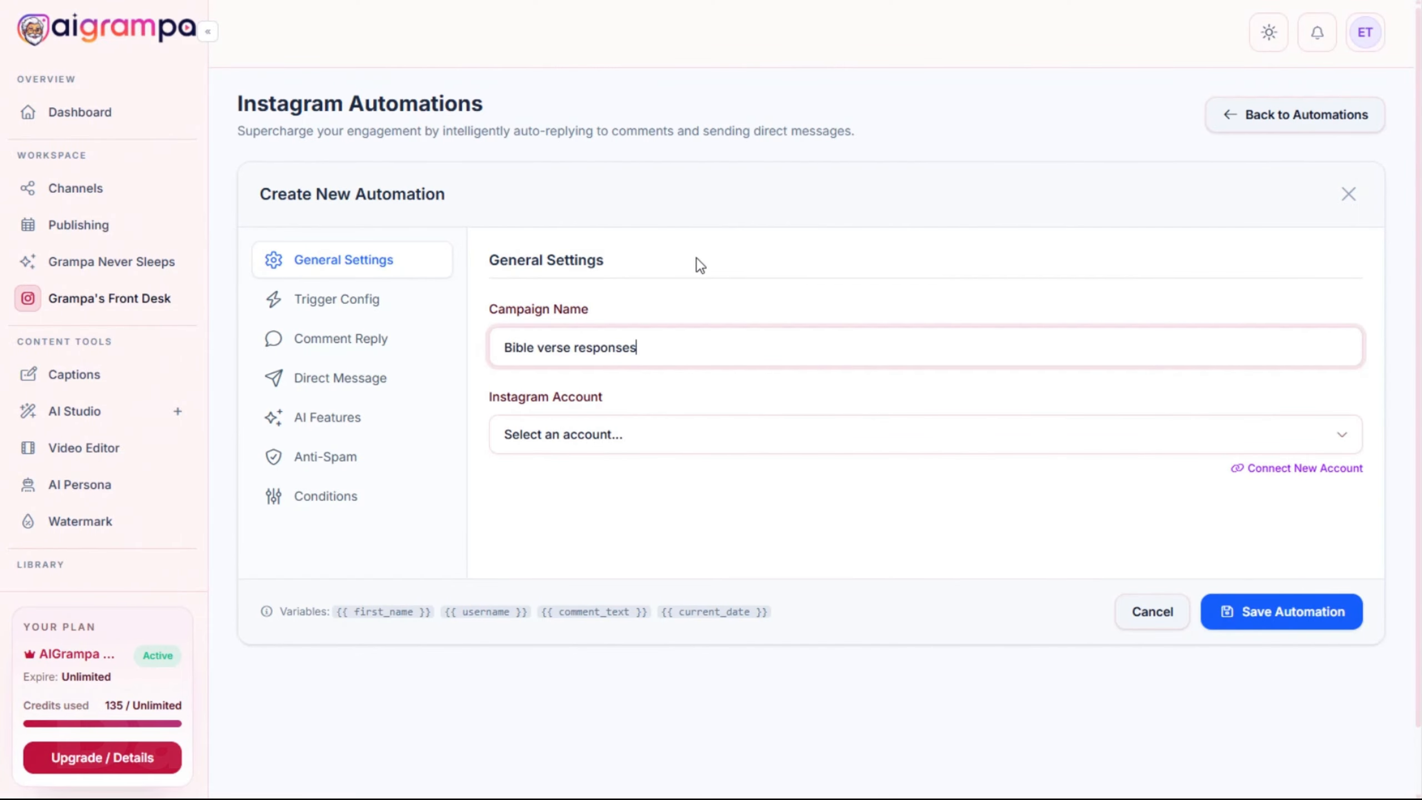
left_click(598, 436)
left_click(590, 479)
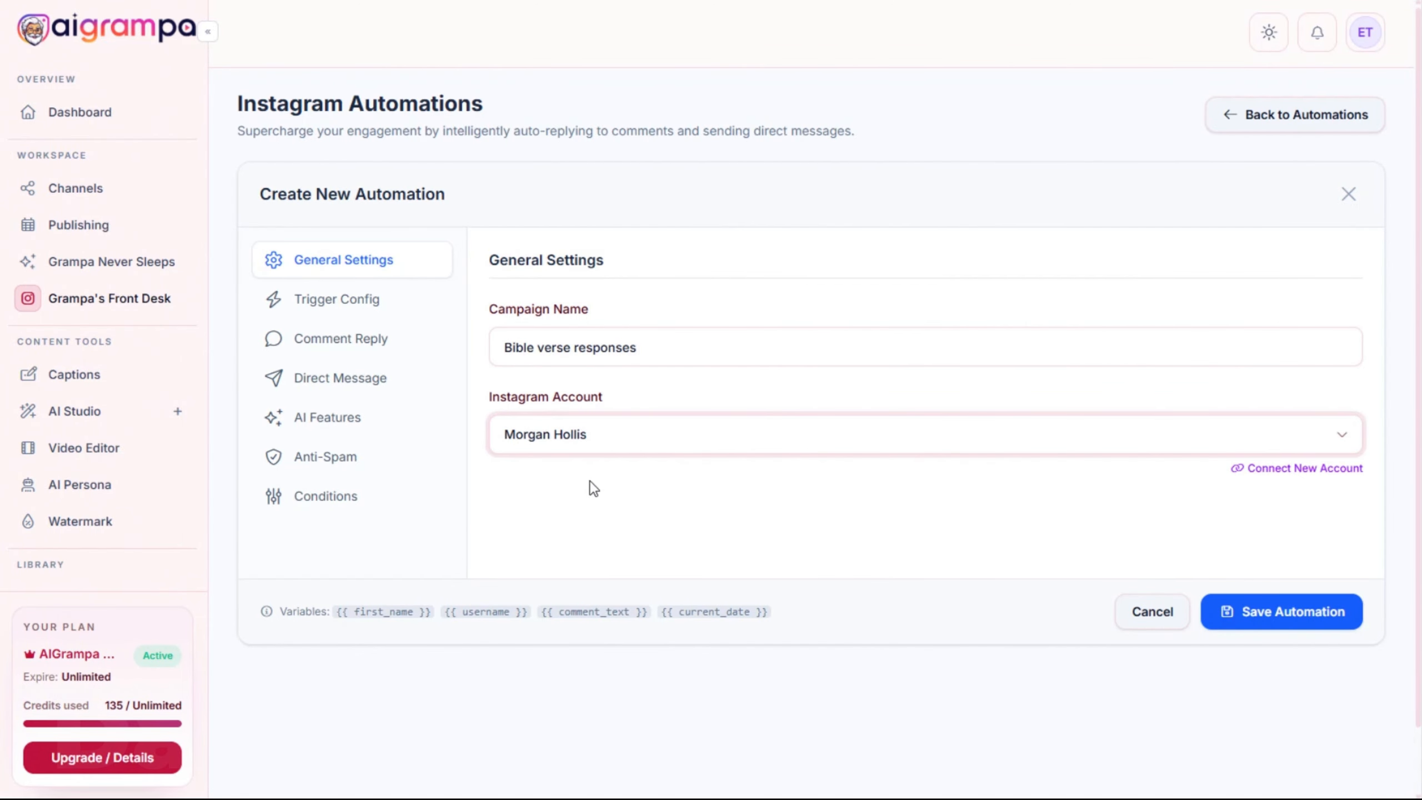
left_click(687, 492)
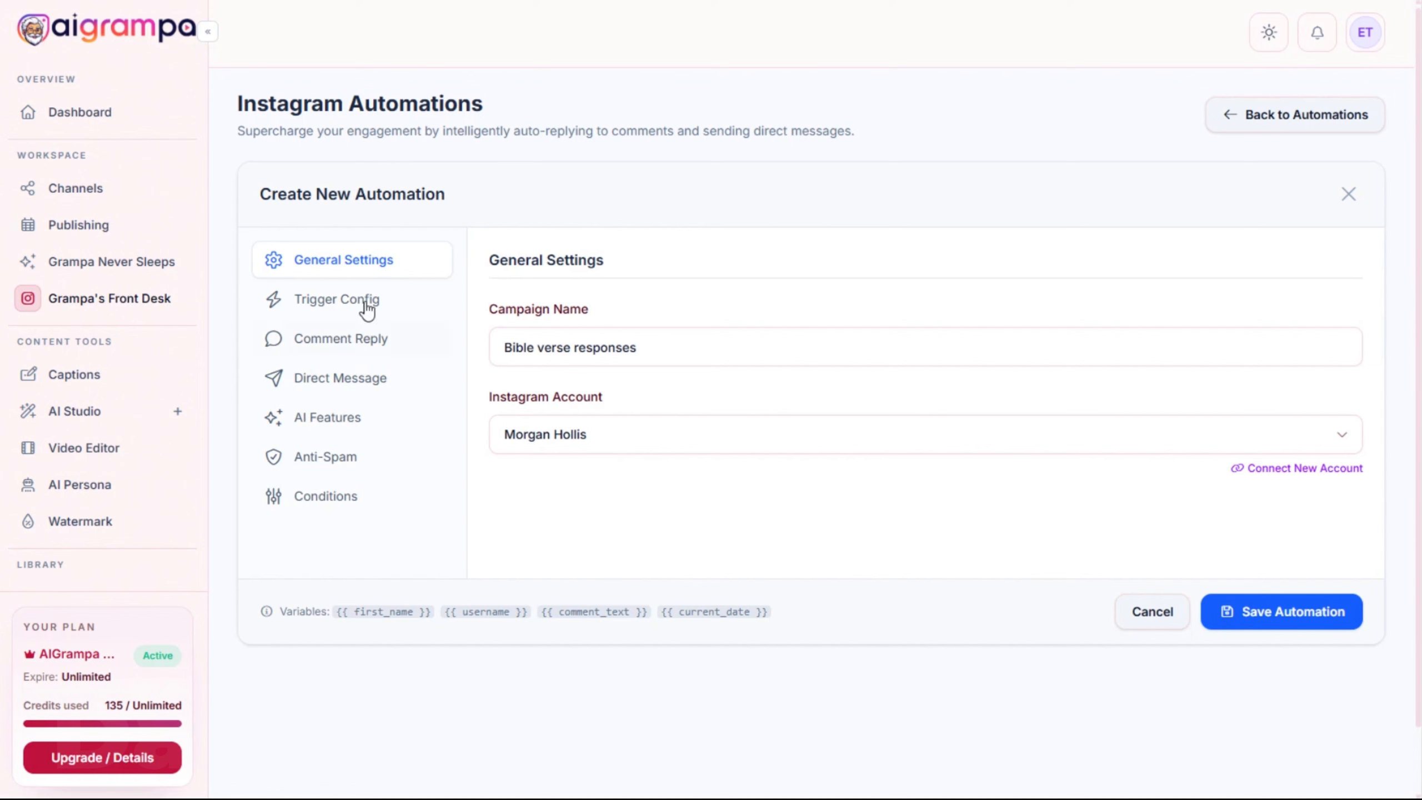
left_click(348, 301)
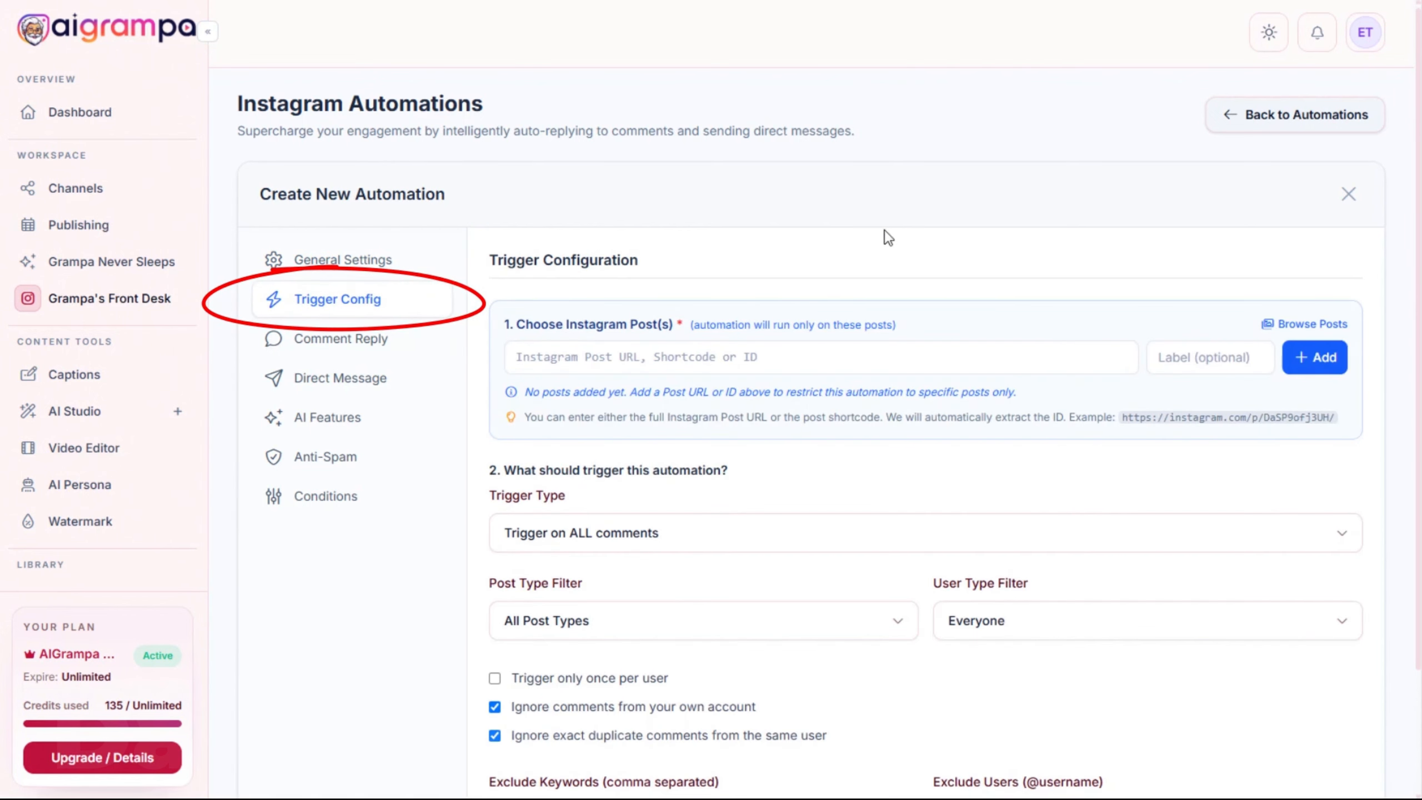
scroll(901, 238, "down", 3)
left_click(185, 0)
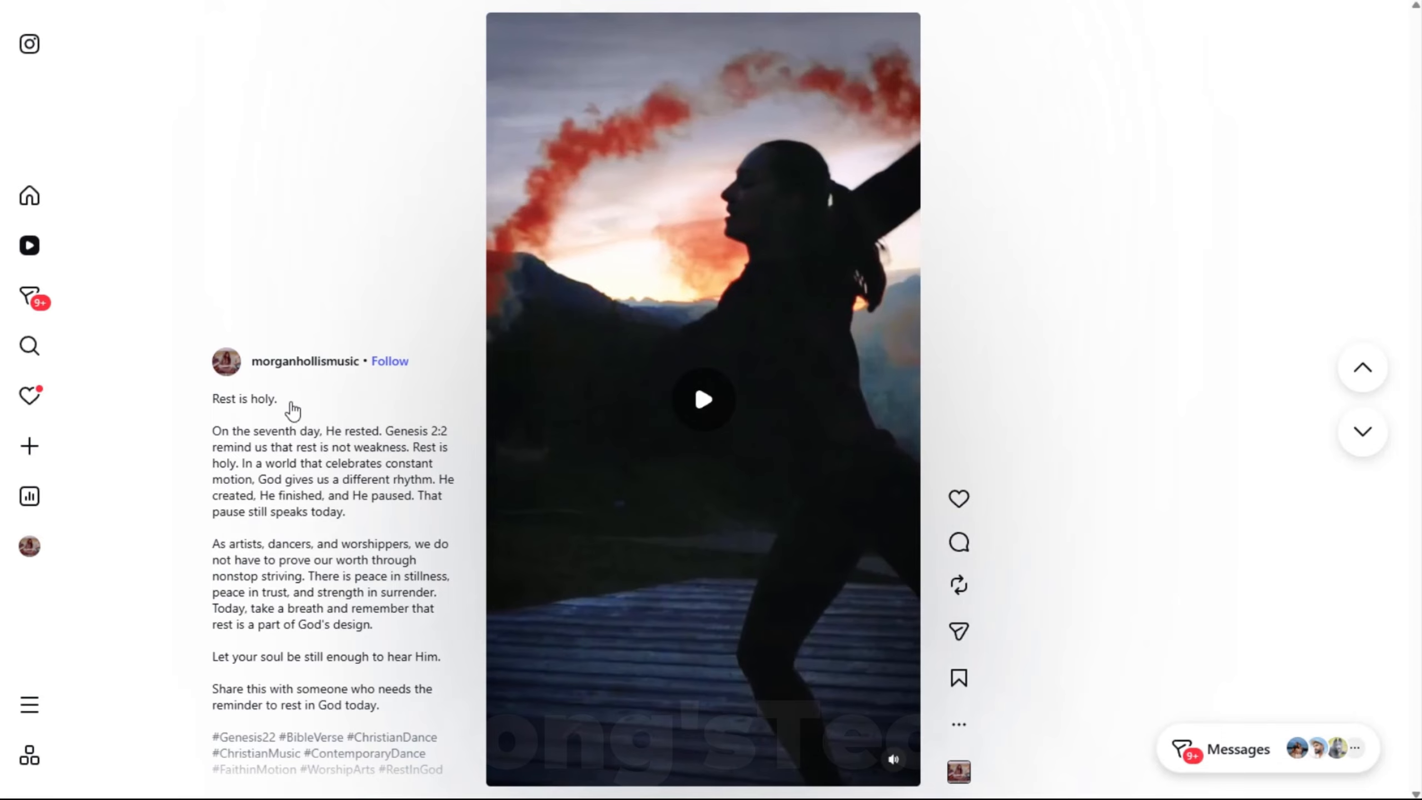
key("ctrl+l")
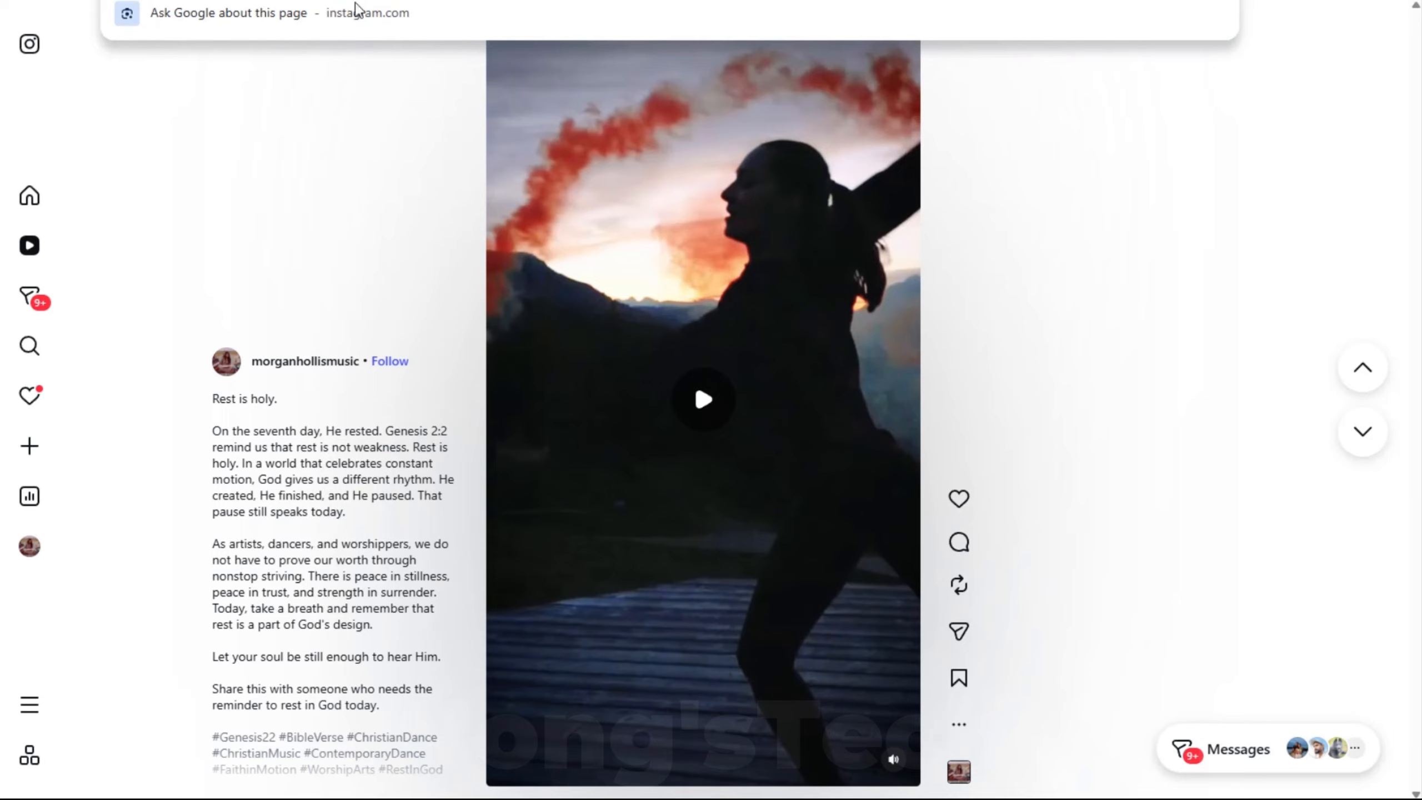
left_click(305, 1)
left_click(620, 213)
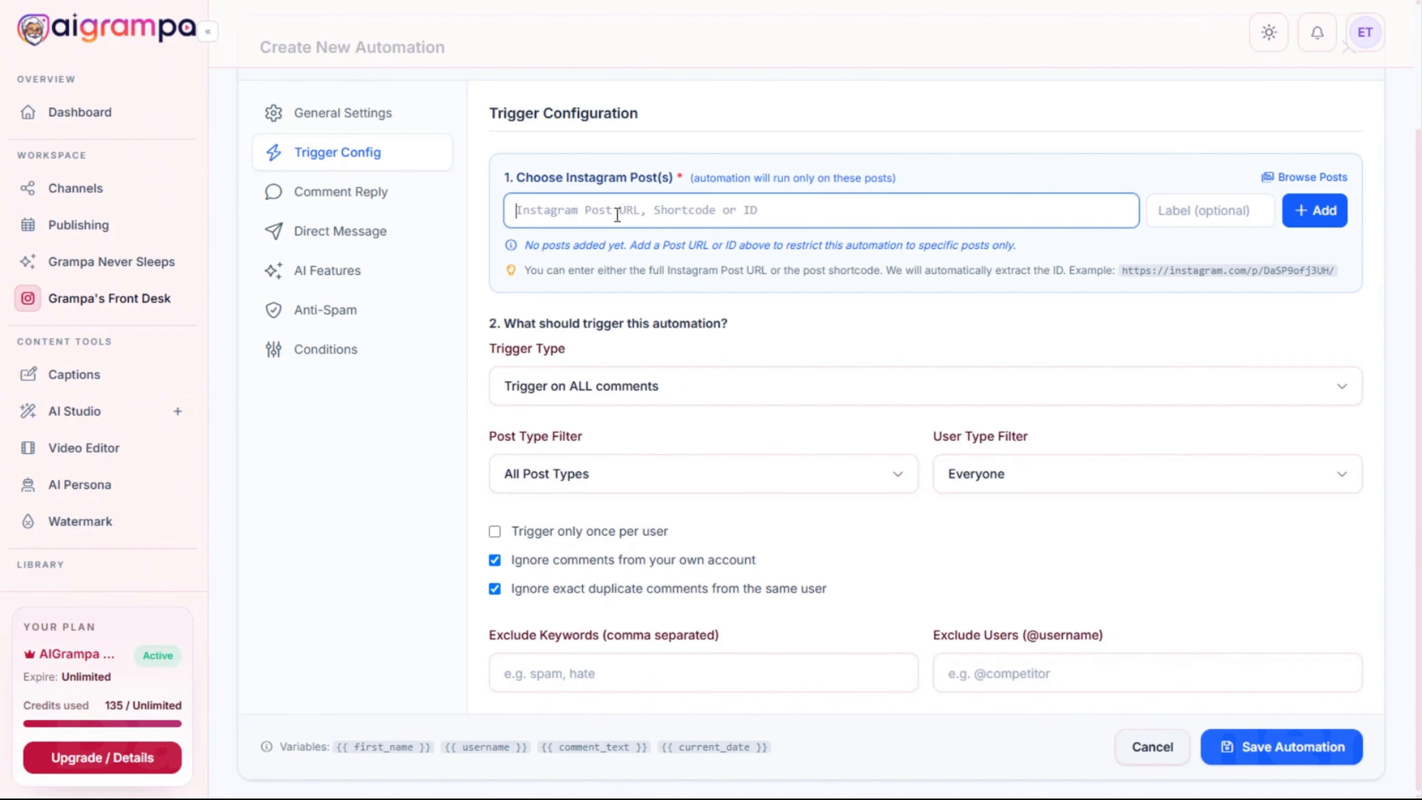
type("https://www.instagram.com/reels/DbrZUL0Ejny/")
left_click(1050, 261)
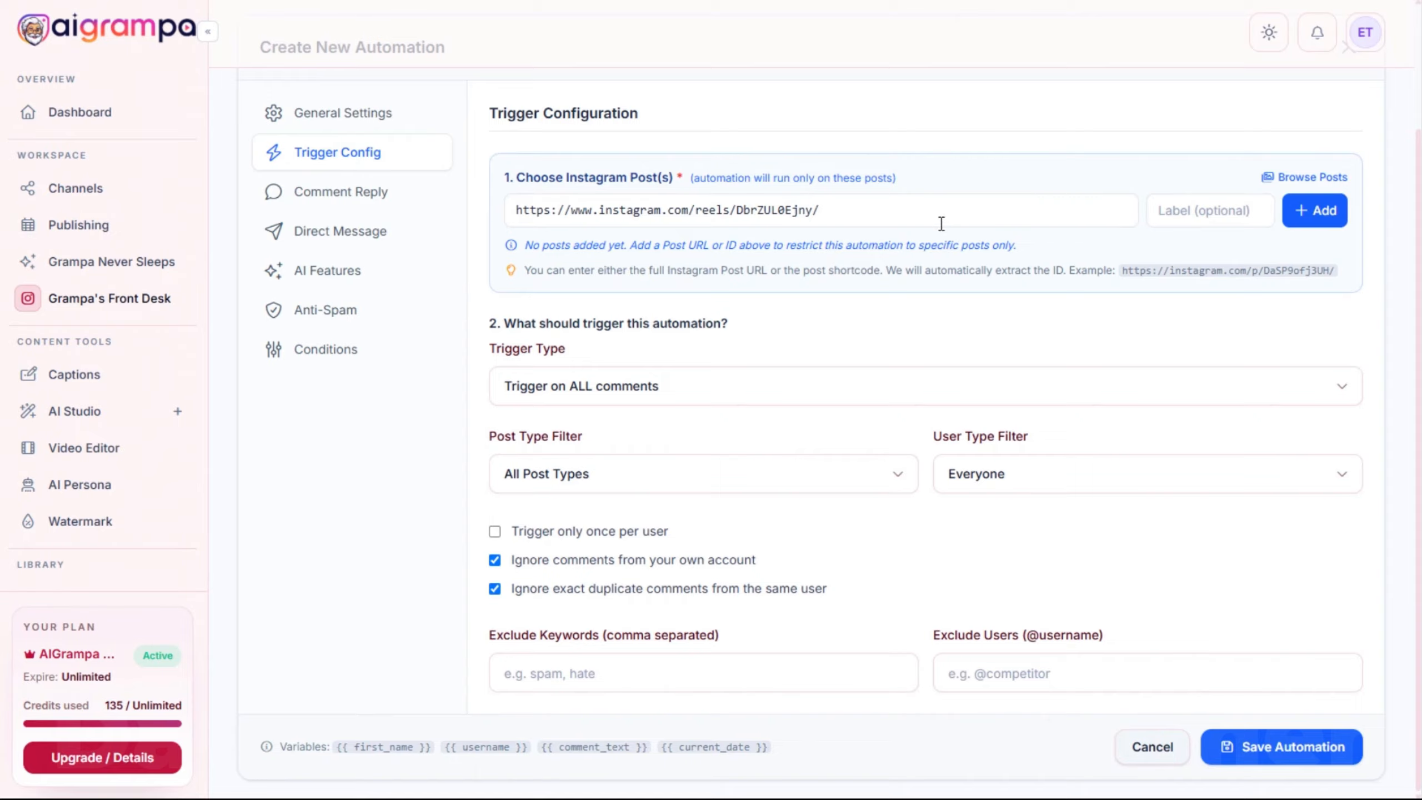
Keep the trigger type at "Trigger on ALL comments" and enable triggering only once per user
left_click(608, 392)
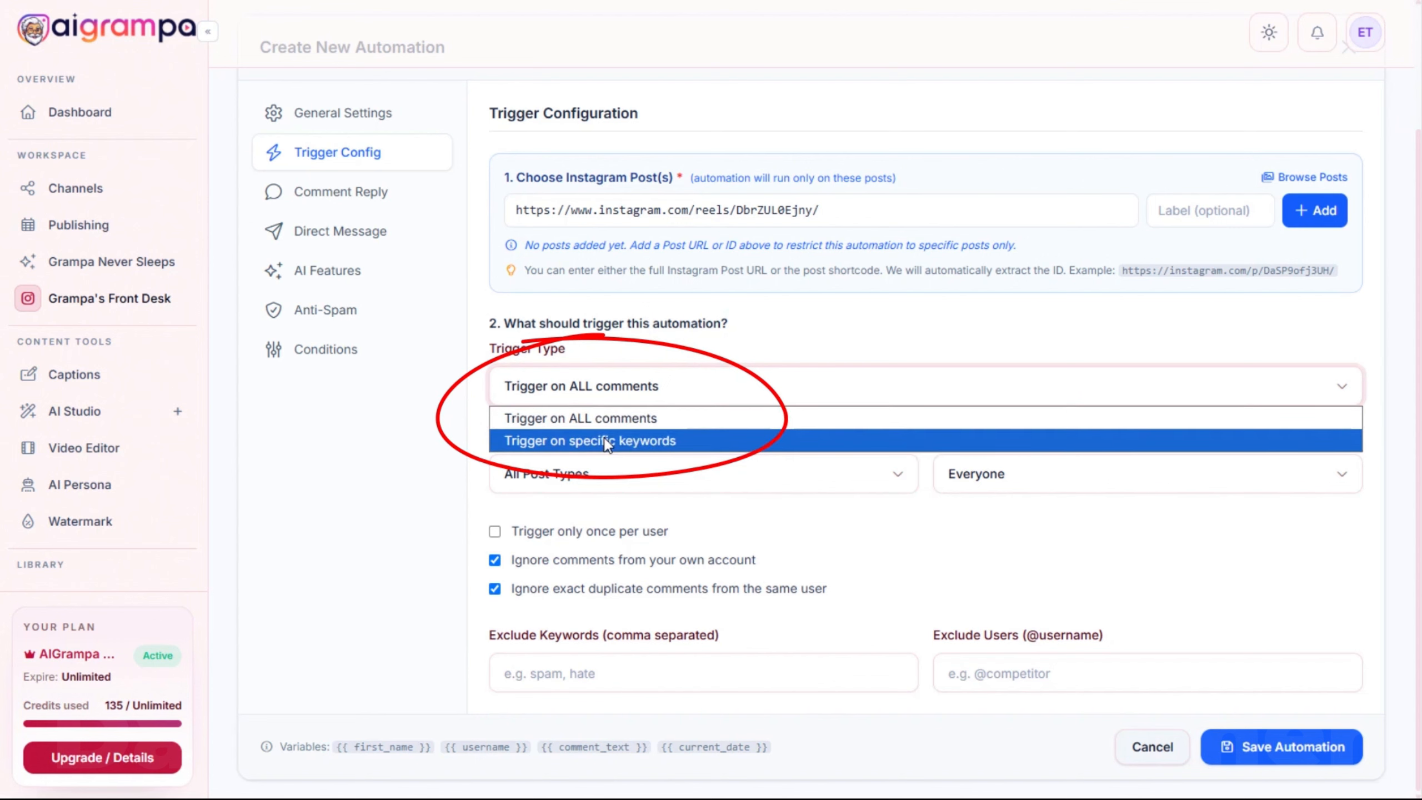
left_click(742, 338)
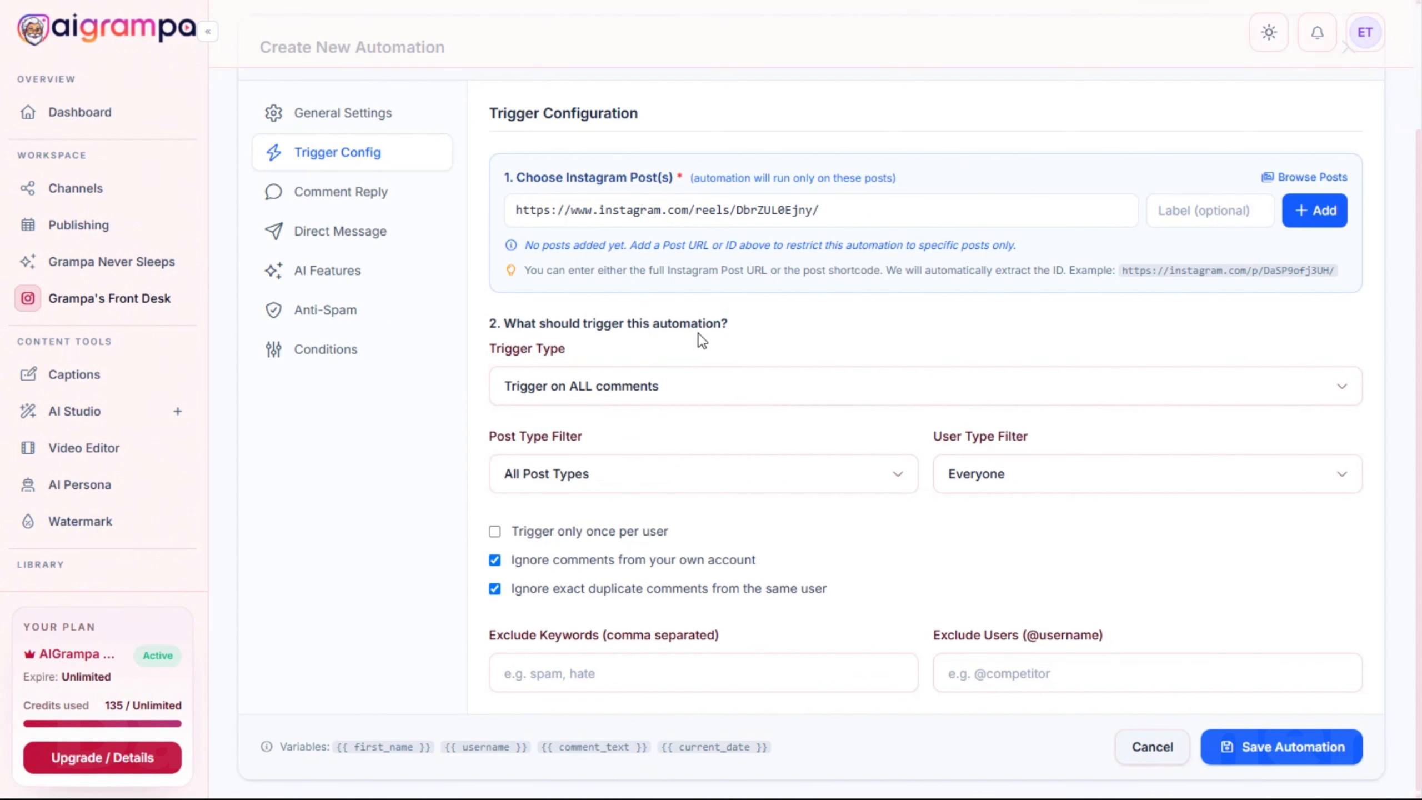
left_click(643, 386)
left_click(636, 386)
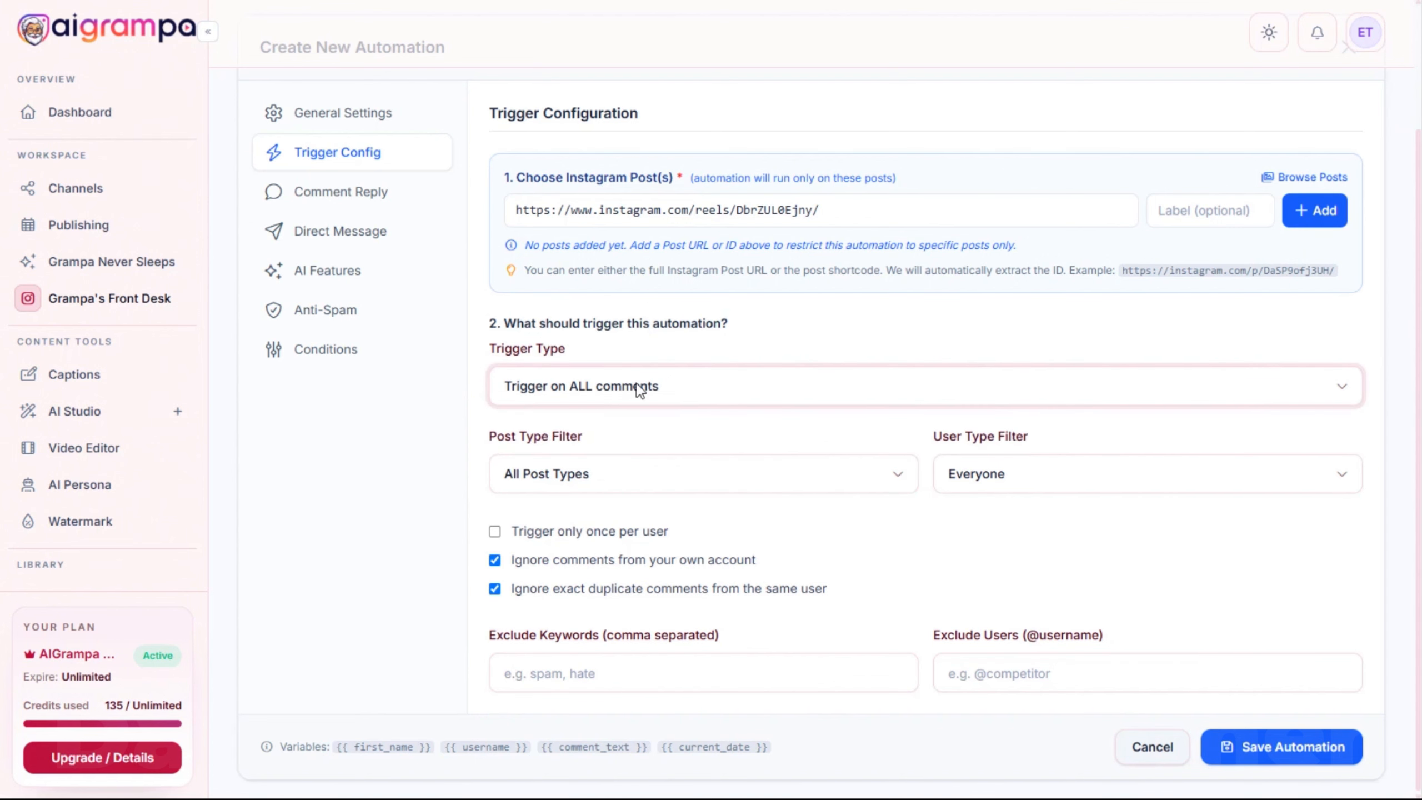
left_click(494, 532)
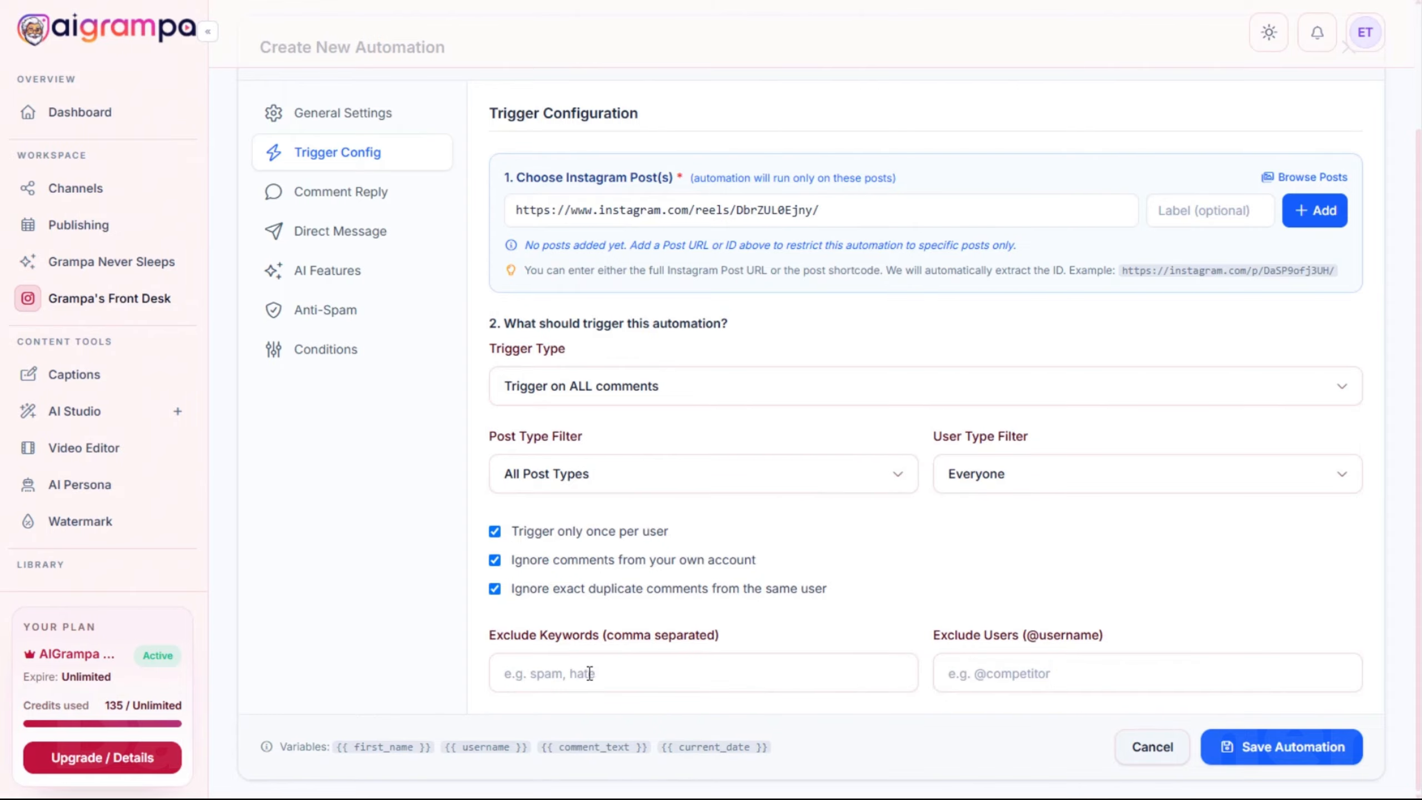
In the comment reply settings, enable AI dynamic replies, auto-liking comments after replying and auto-hiding comments containing blocked words
left_click(360, 194)
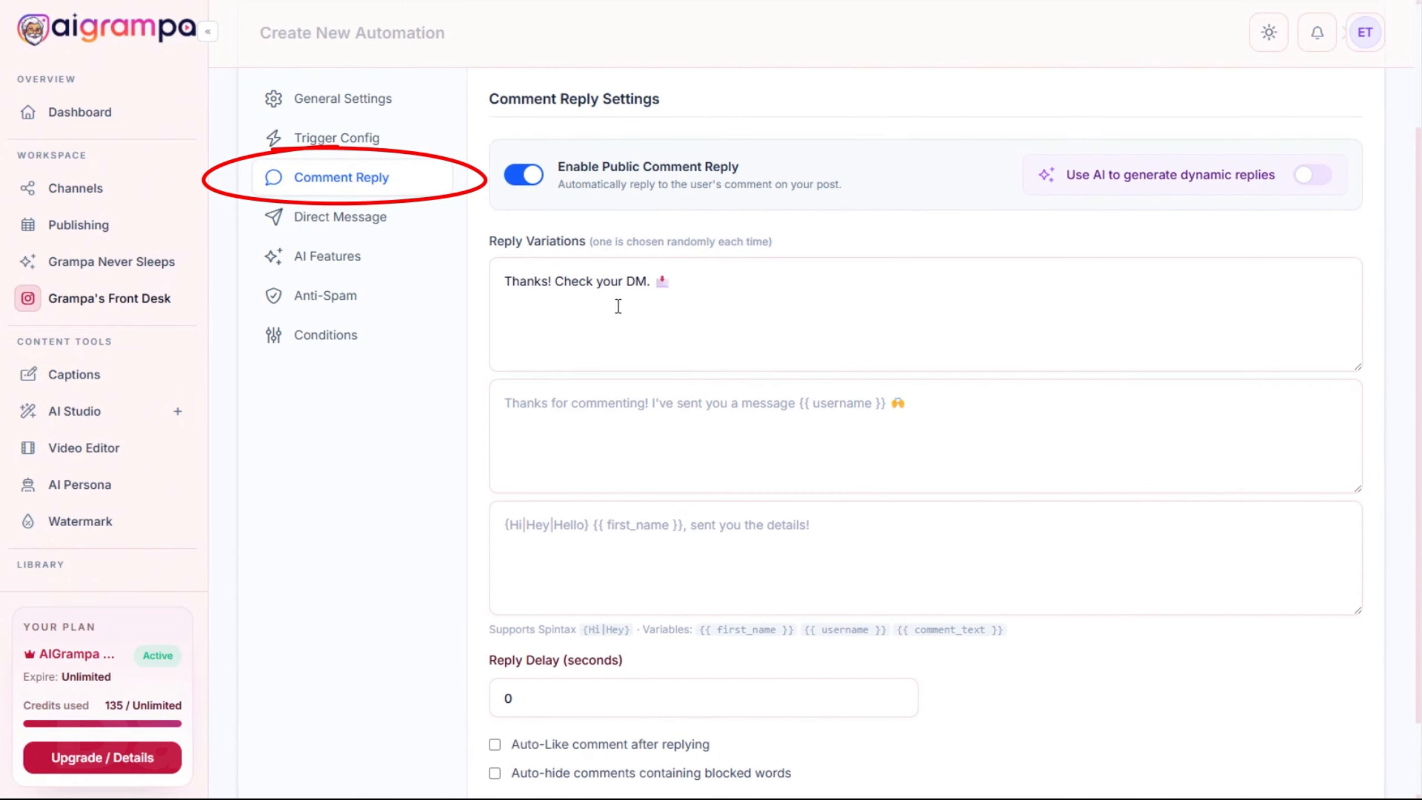
scroll(613, 553, "down", 2)
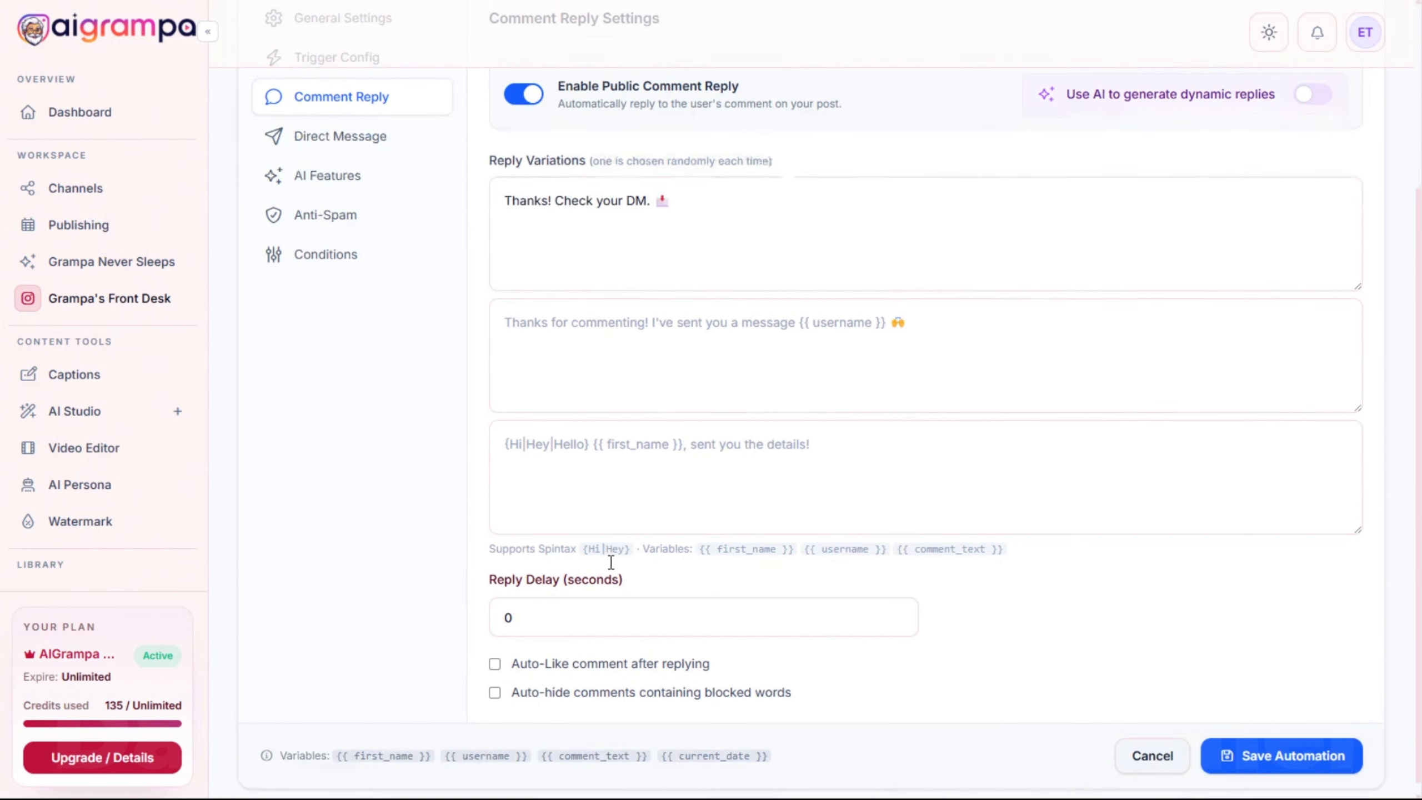
scroll(610, 557, "up", 3)
scroll(614, 493, "down", 3)
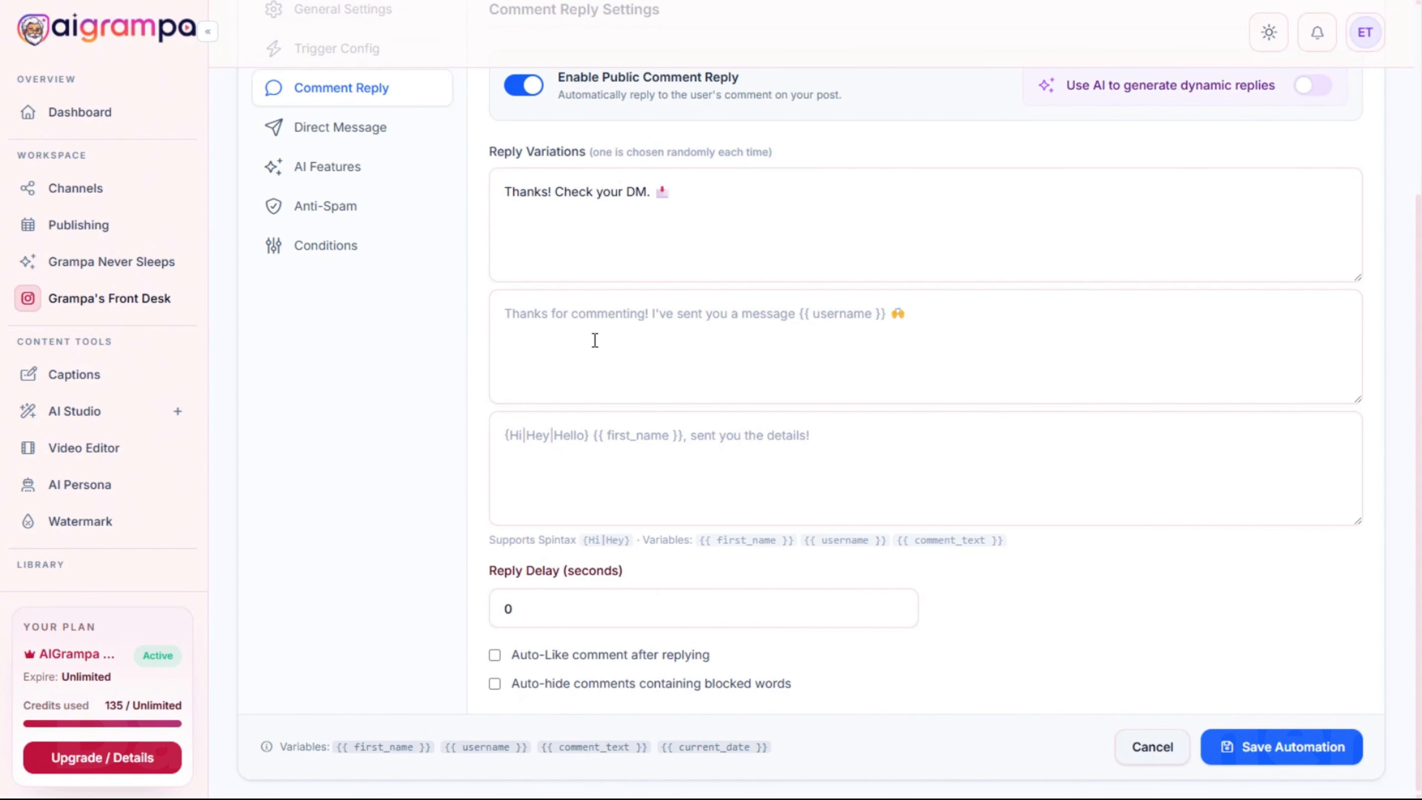
scroll(595, 340, "up", 2)
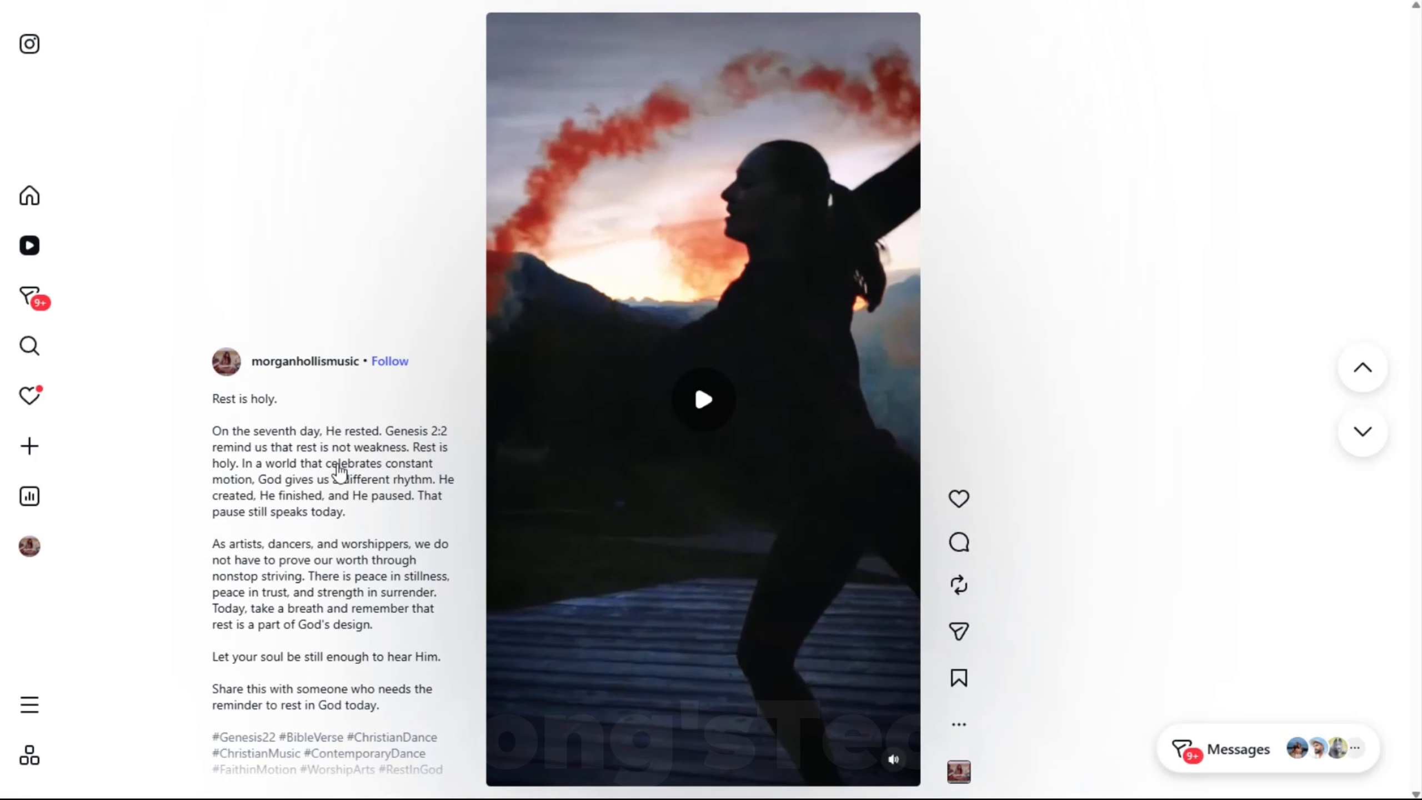
scroll(340, 472, "down", 1)
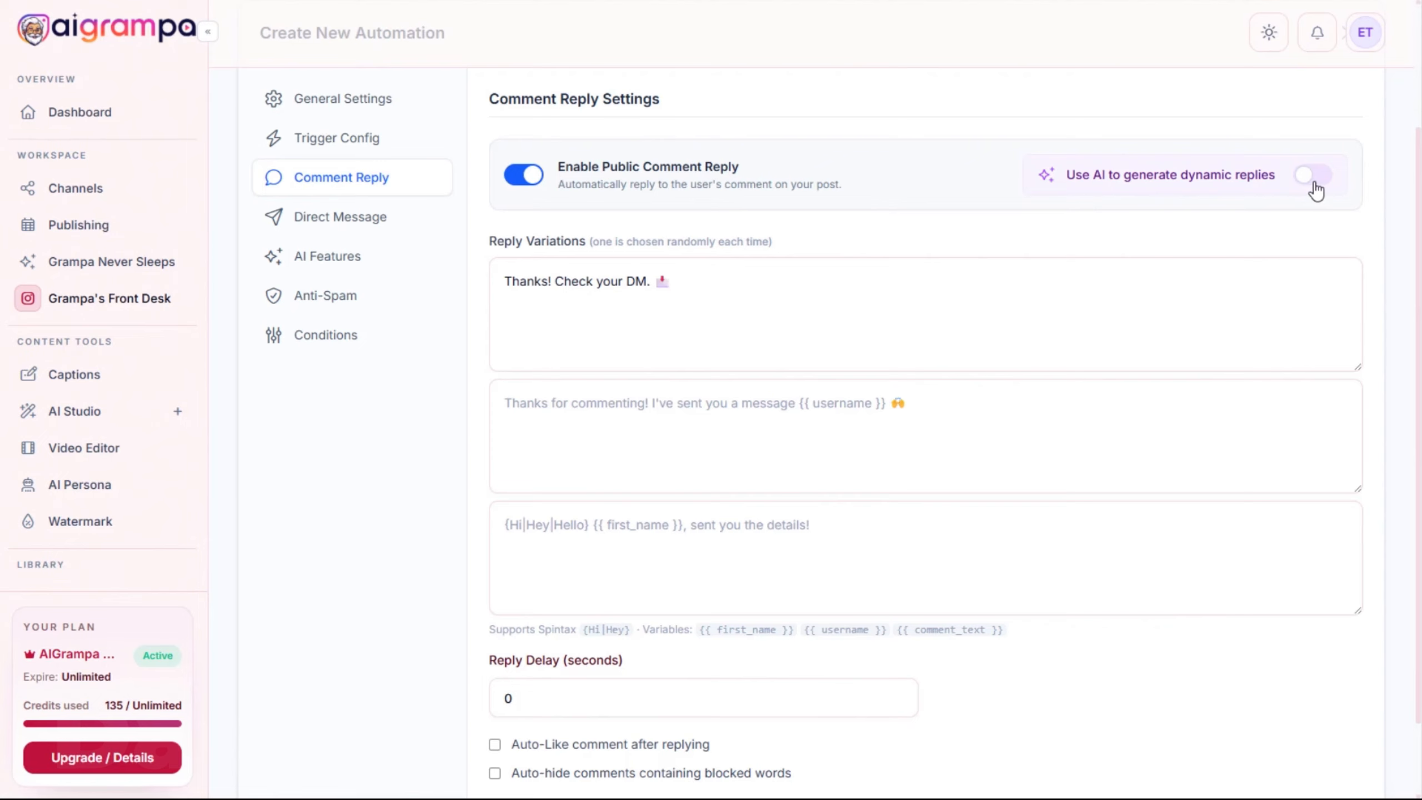
left_click(1313, 177)
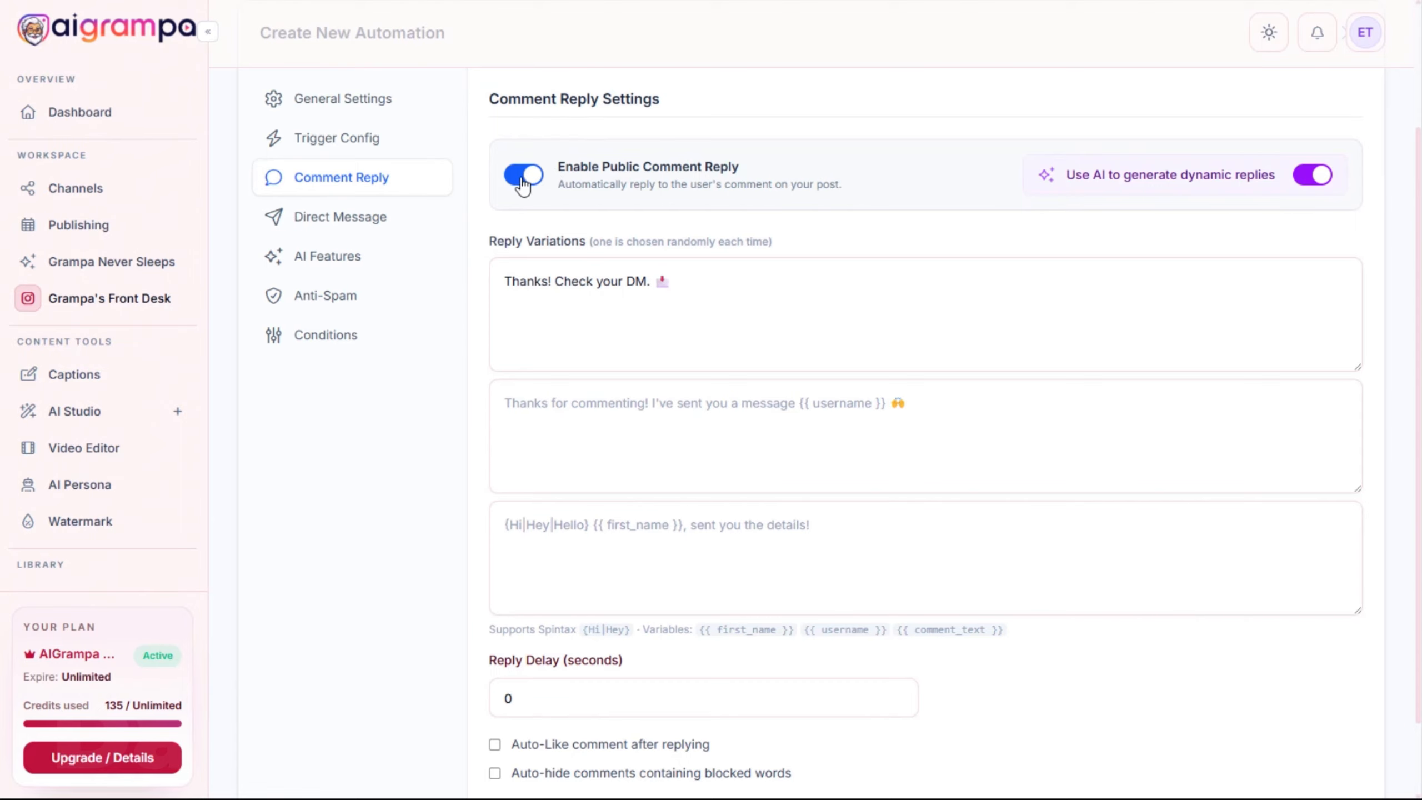
scroll(495, 661, "down", 2)
left_click(494, 655)
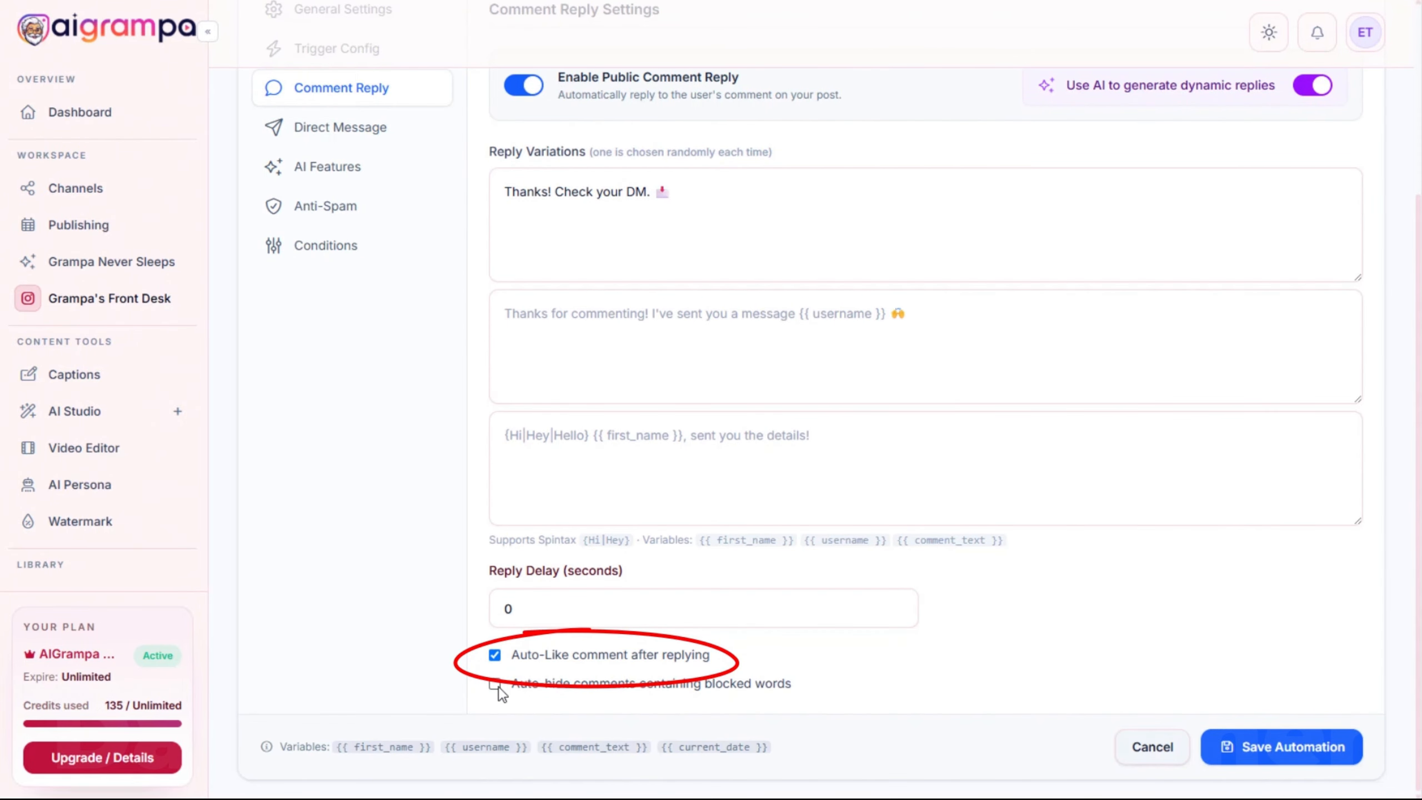
left_click(495, 683)
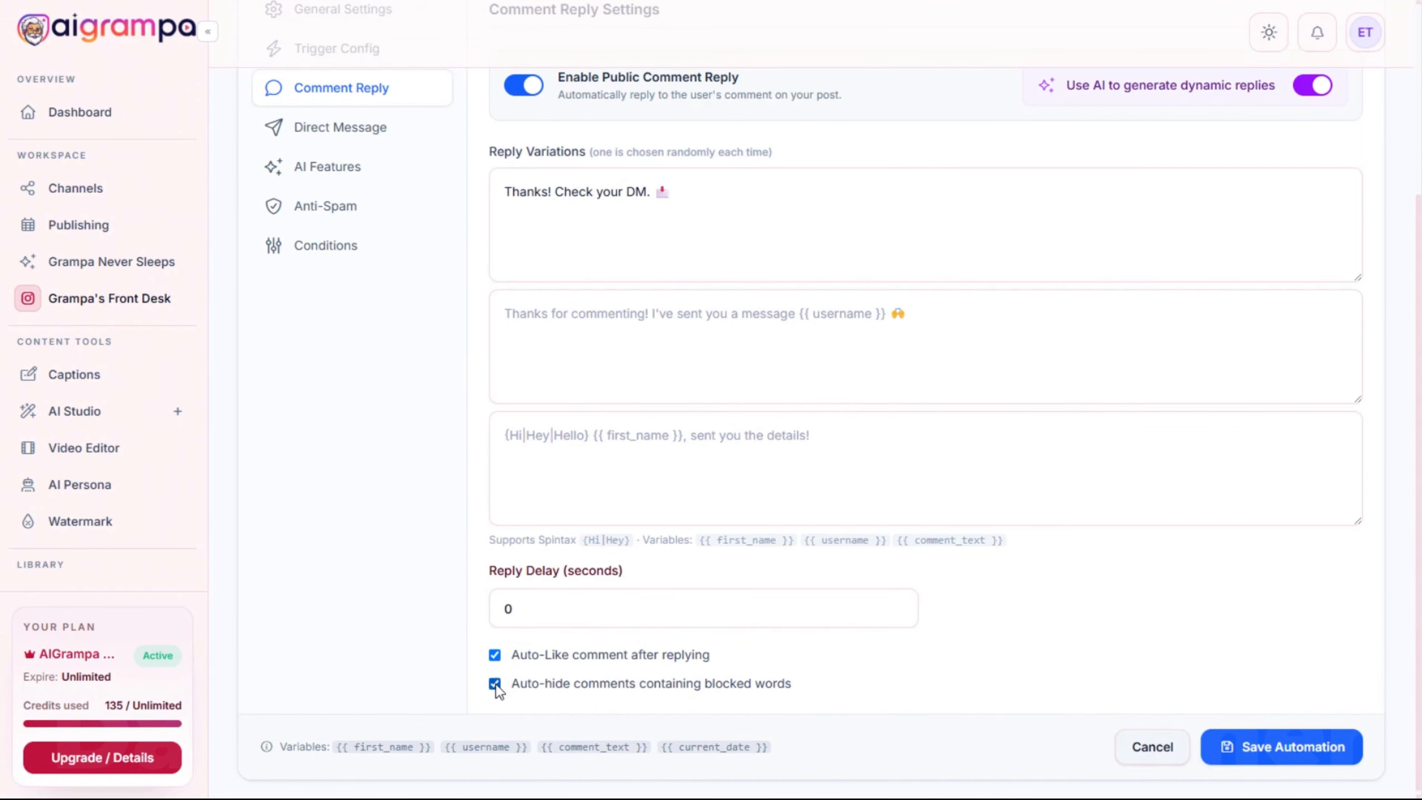
Check the comment reply settings and try to save the automation
scroll(708, 636, "up", 4)
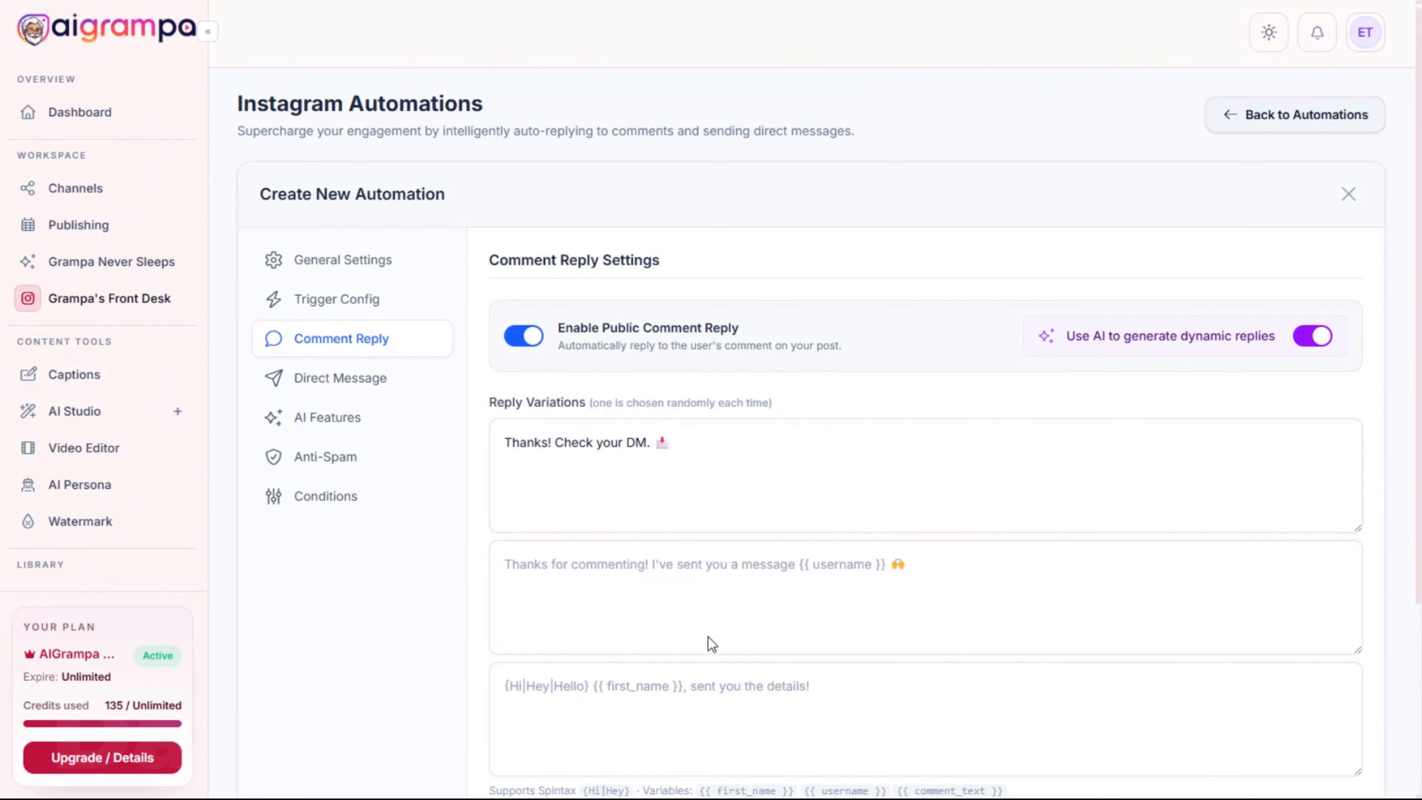
scroll(708, 636, "down", 4)
left_click(1282, 746)
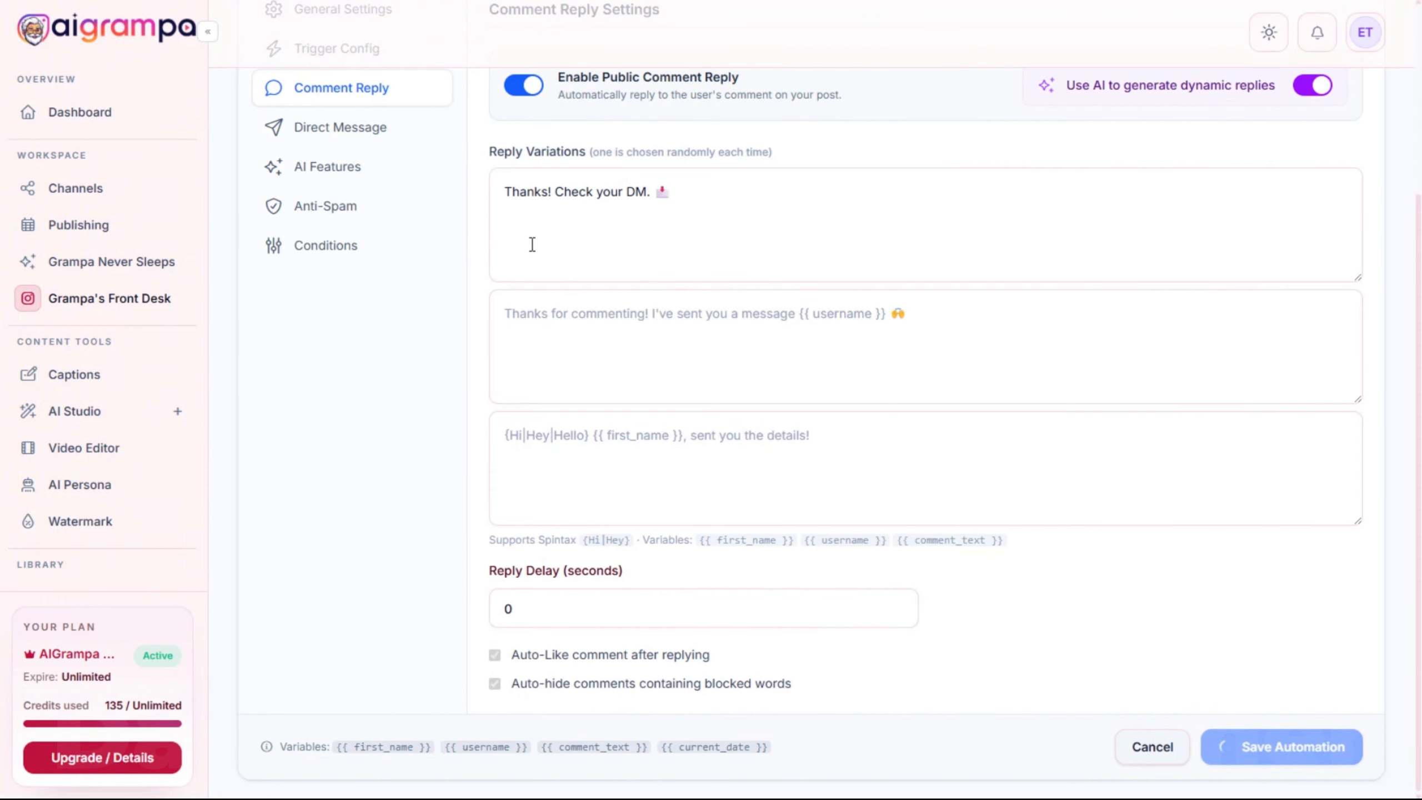
Review the automation's direct message, AI features, anti-spam and conditions settings
left_click(327, 379)
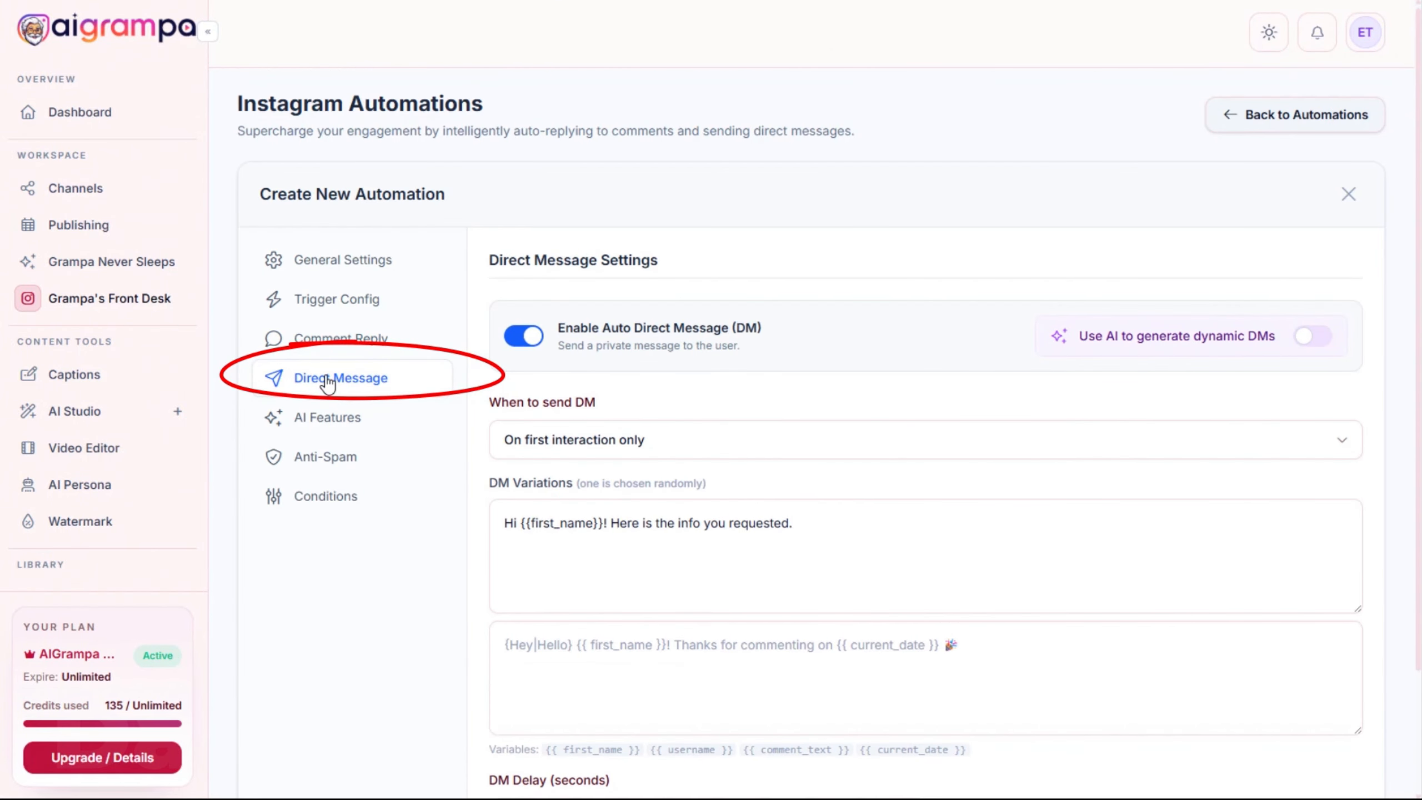
left_click(328, 417)
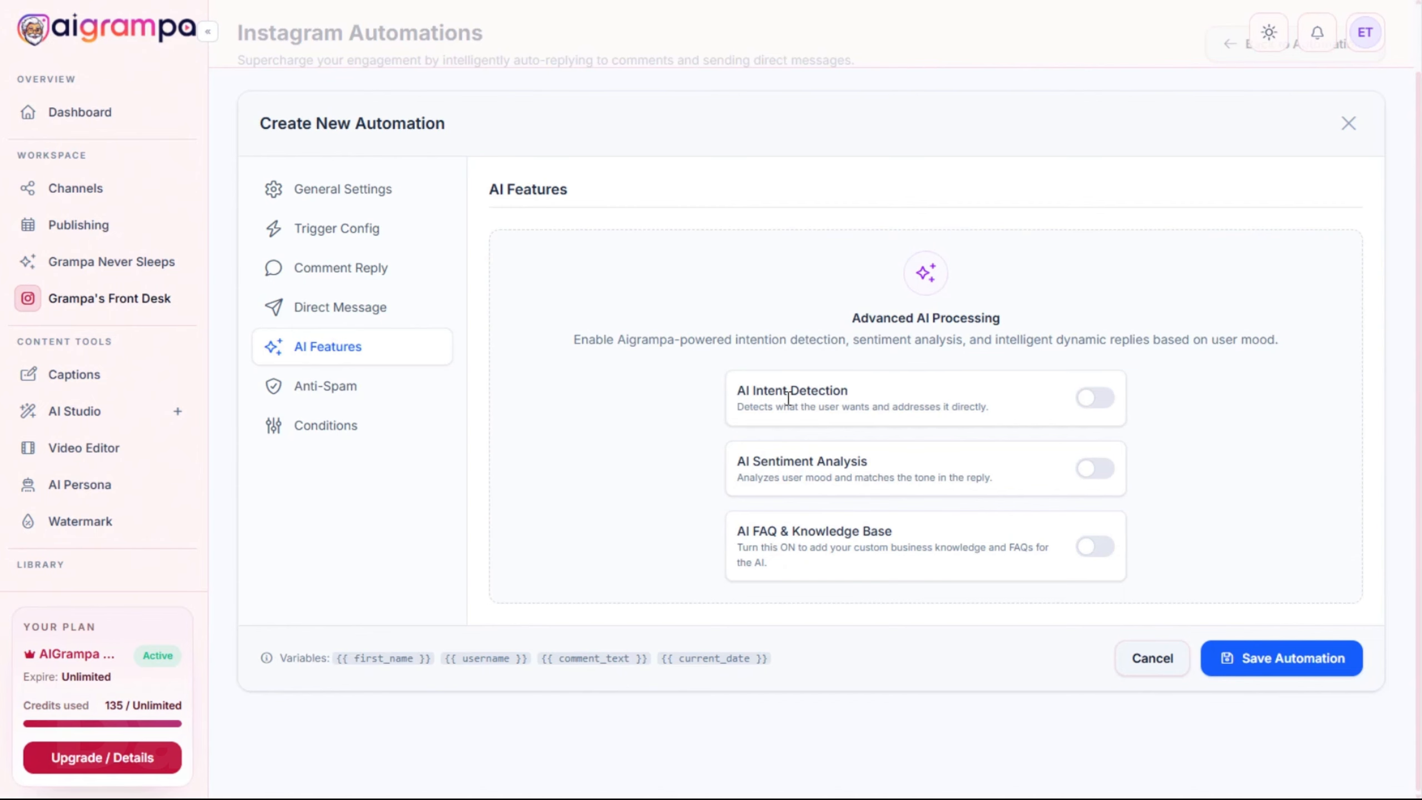
left_click(330, 390)
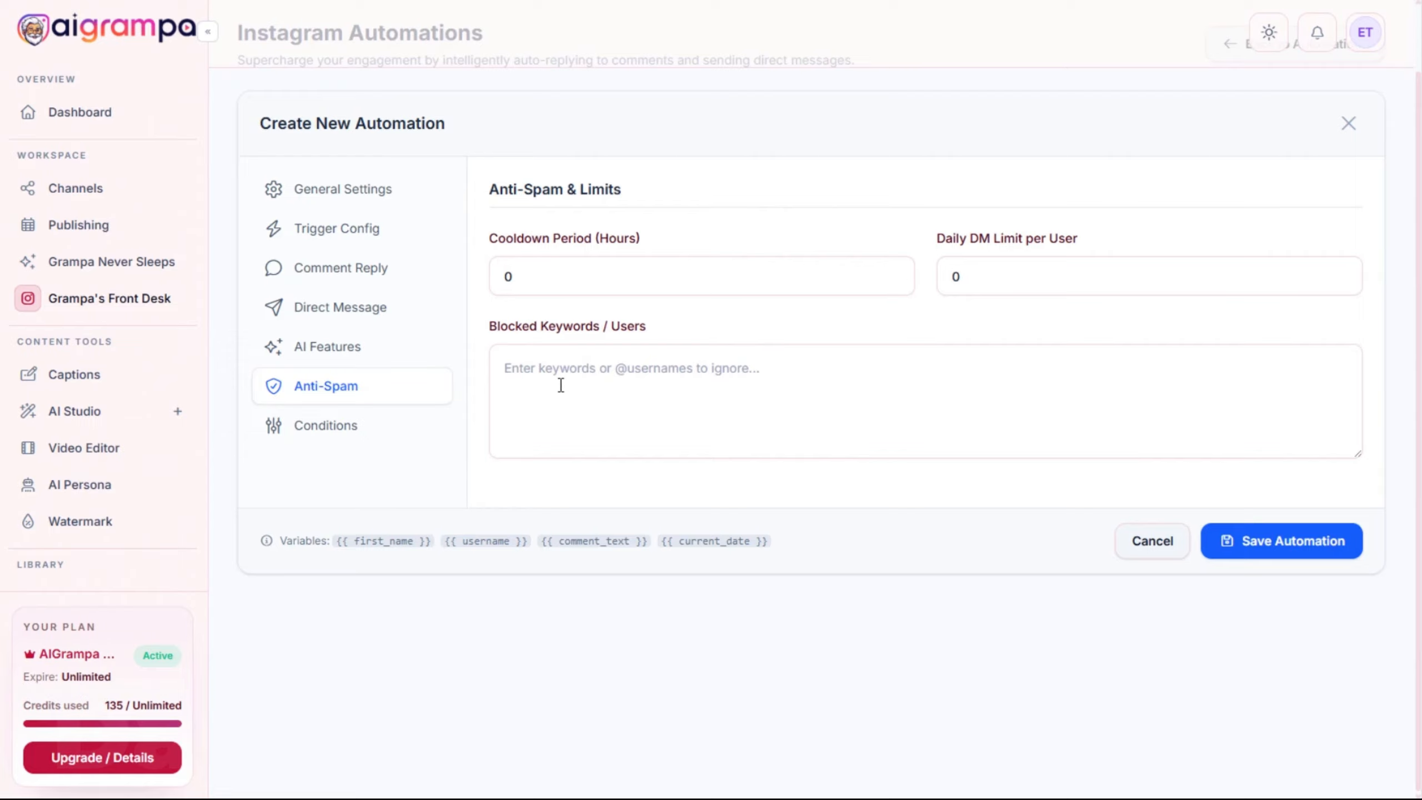
left_click(336, 428)
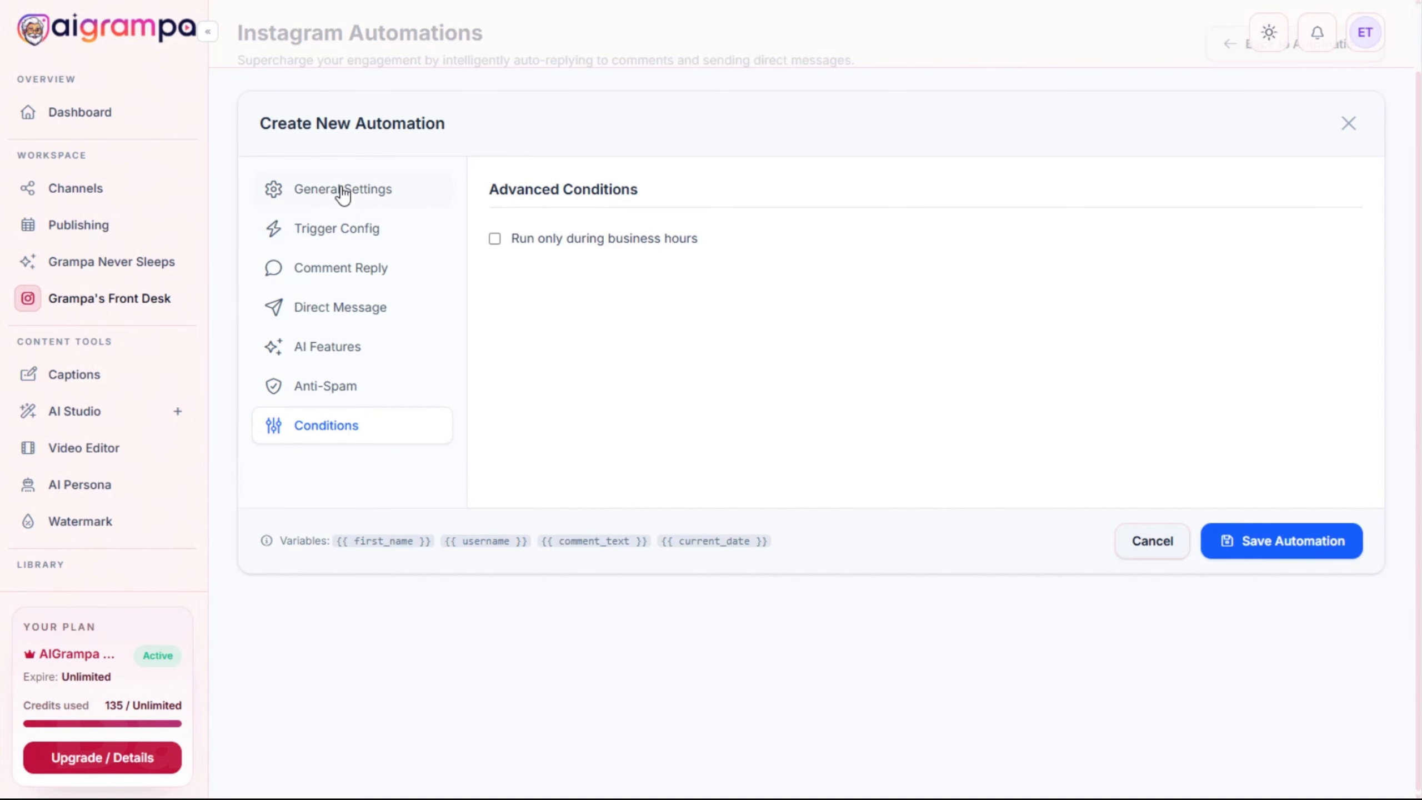
Copy the first_name, username, comment_text and current_date variables into the second comment reply variation
left_click(343, 269)
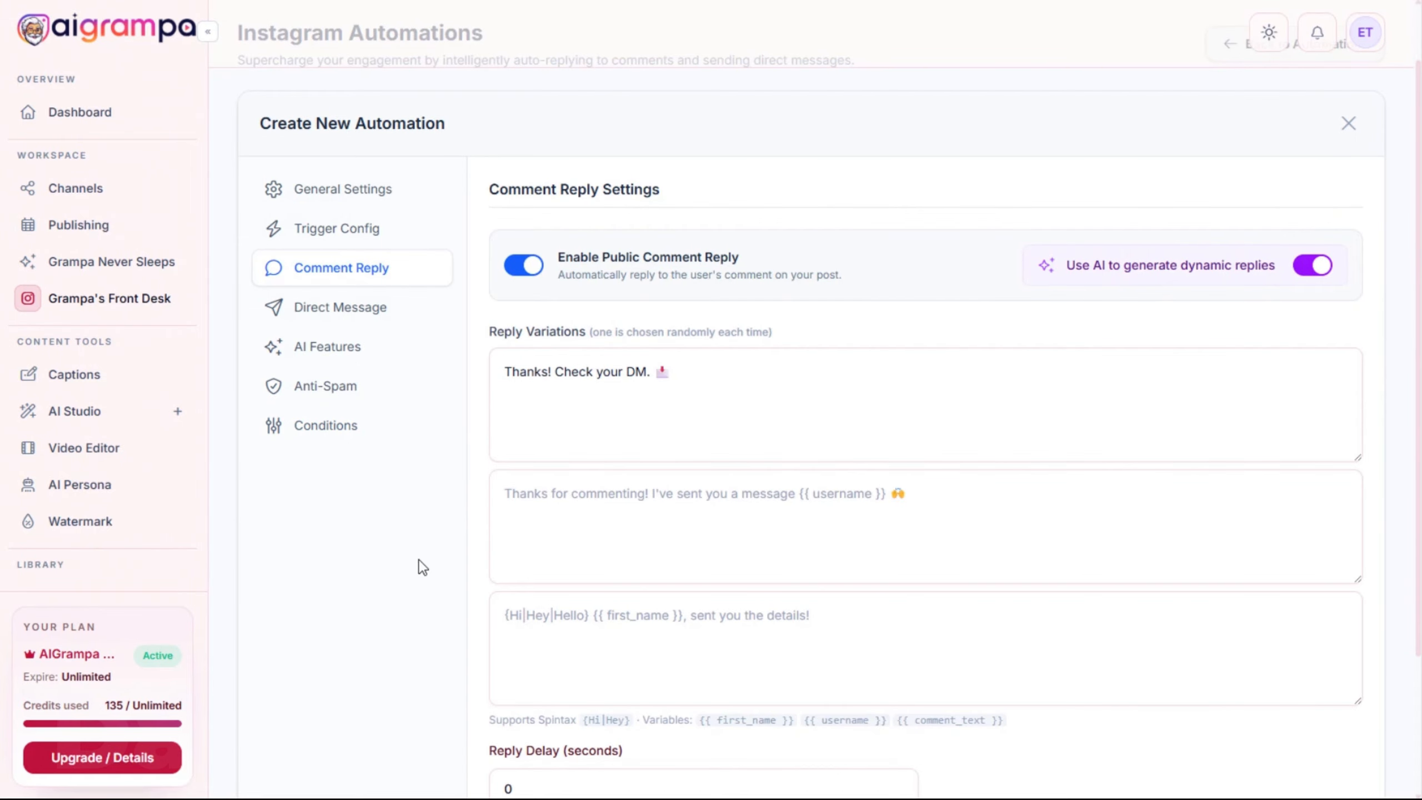
scroll(417, 563, "down", 3)
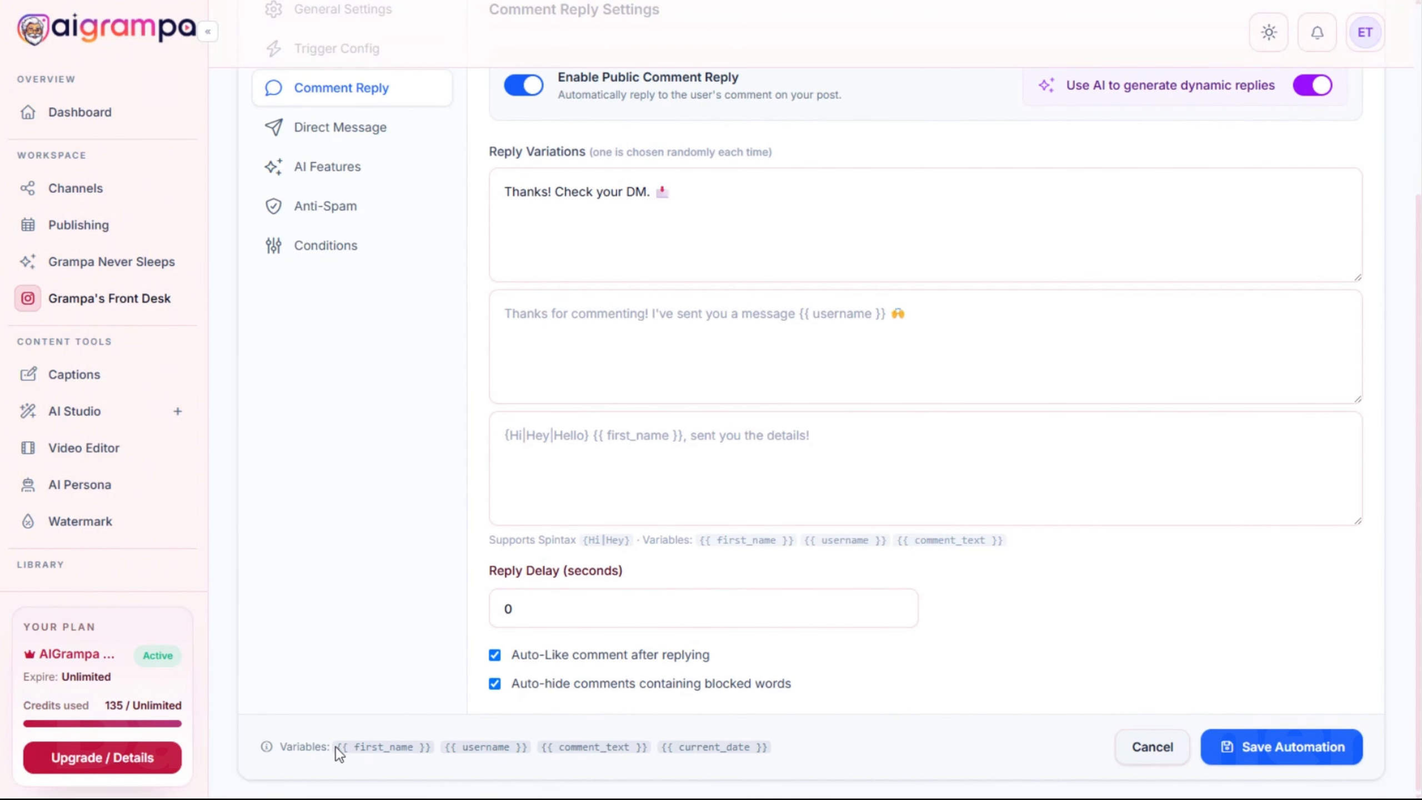
left_click_drag(336, 747, 787, 756)
key("ctrl+c")
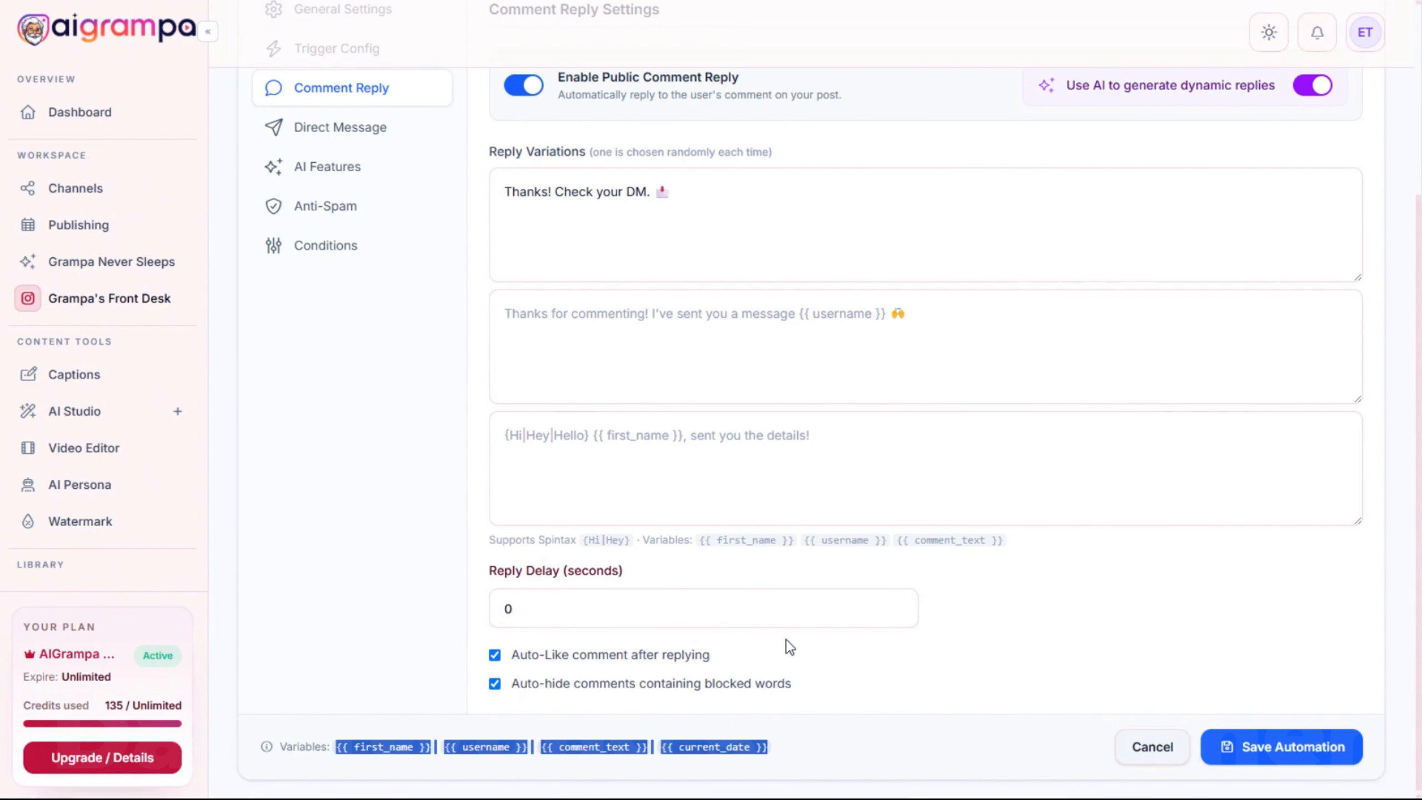
left_click(613, 340)
key("ctrl+v")
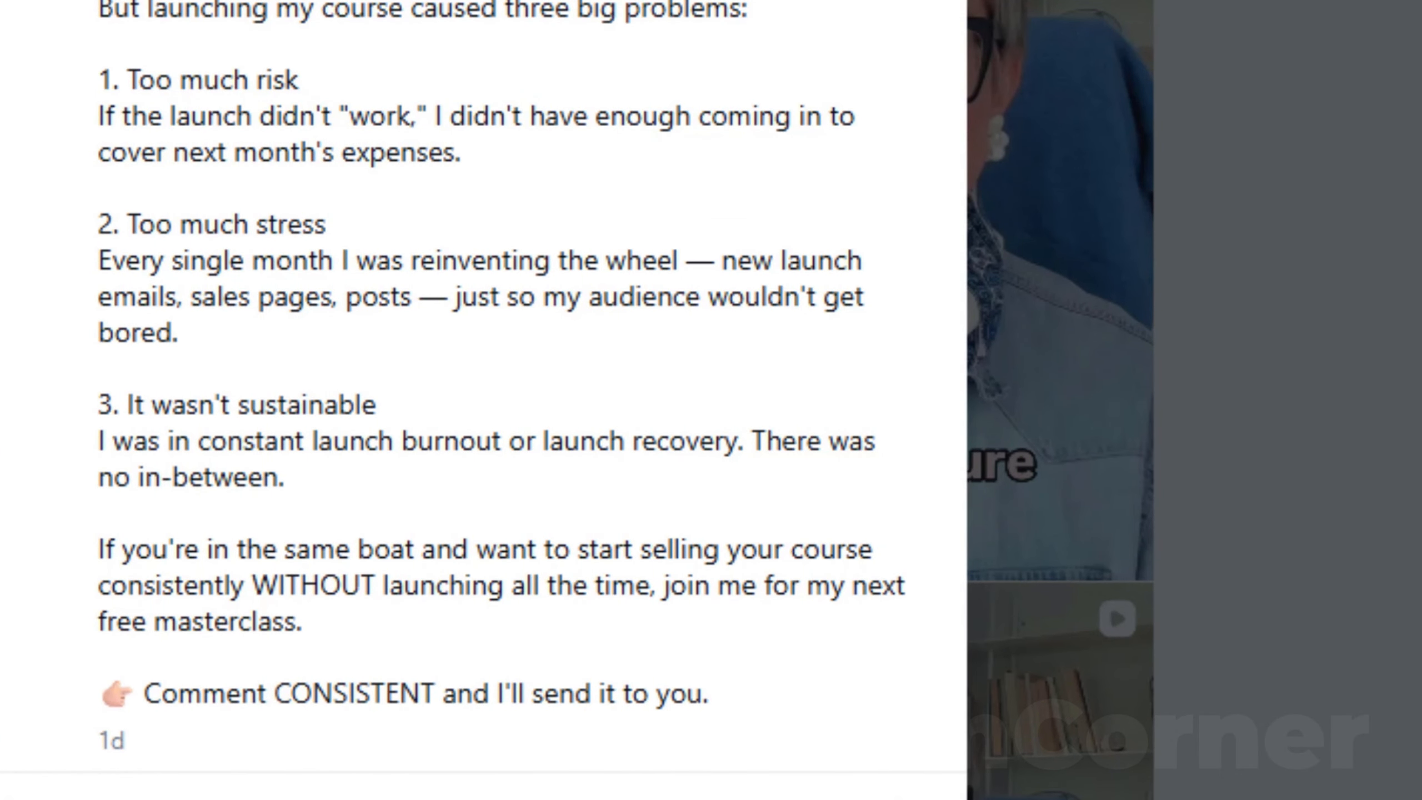
Examine example Instagram post captions for their call to comment the keyword CONSISTENT, highlighting the keyword
left_click_drag(155, 694, 710, 693)
left_click(397, 692)
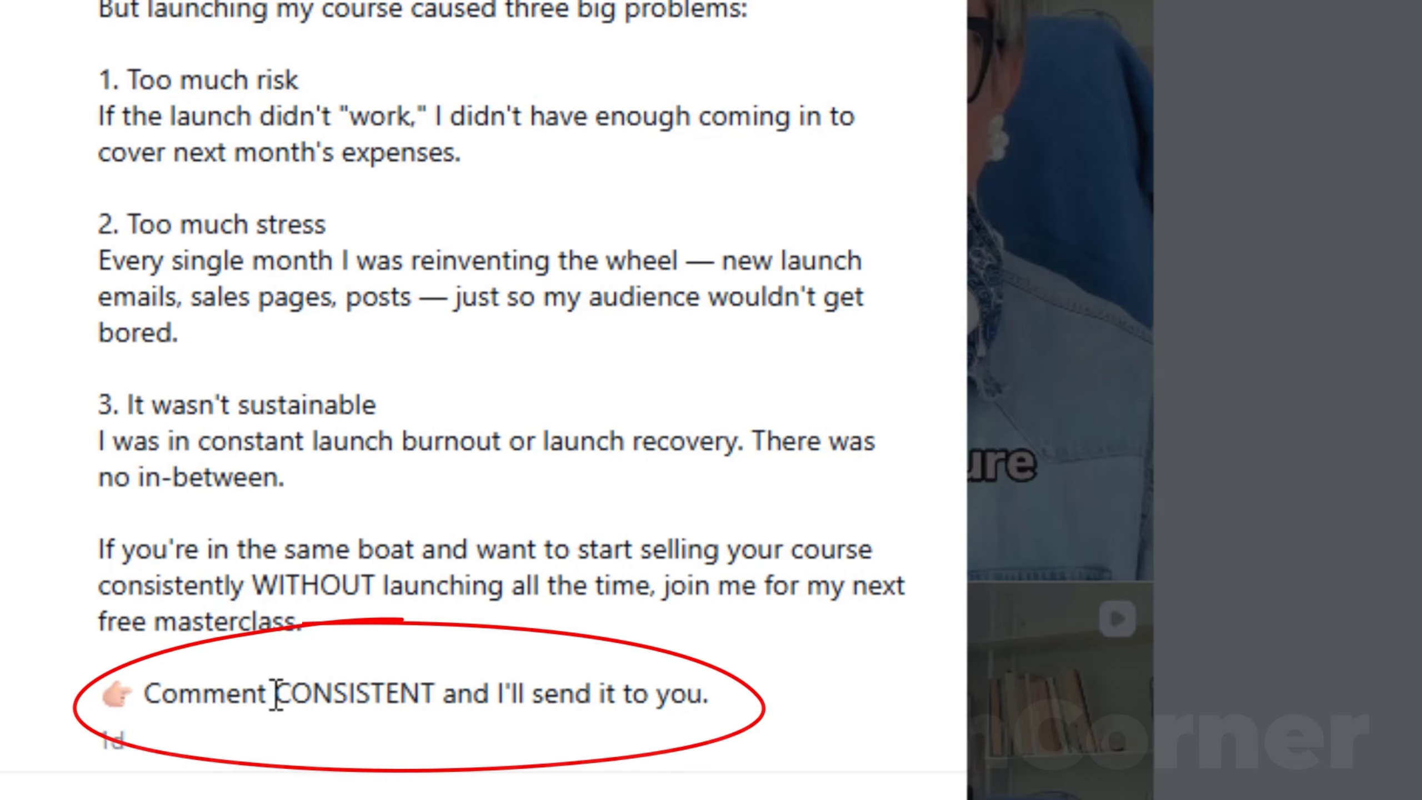
left_click_drag(270, 693, 436, 693)
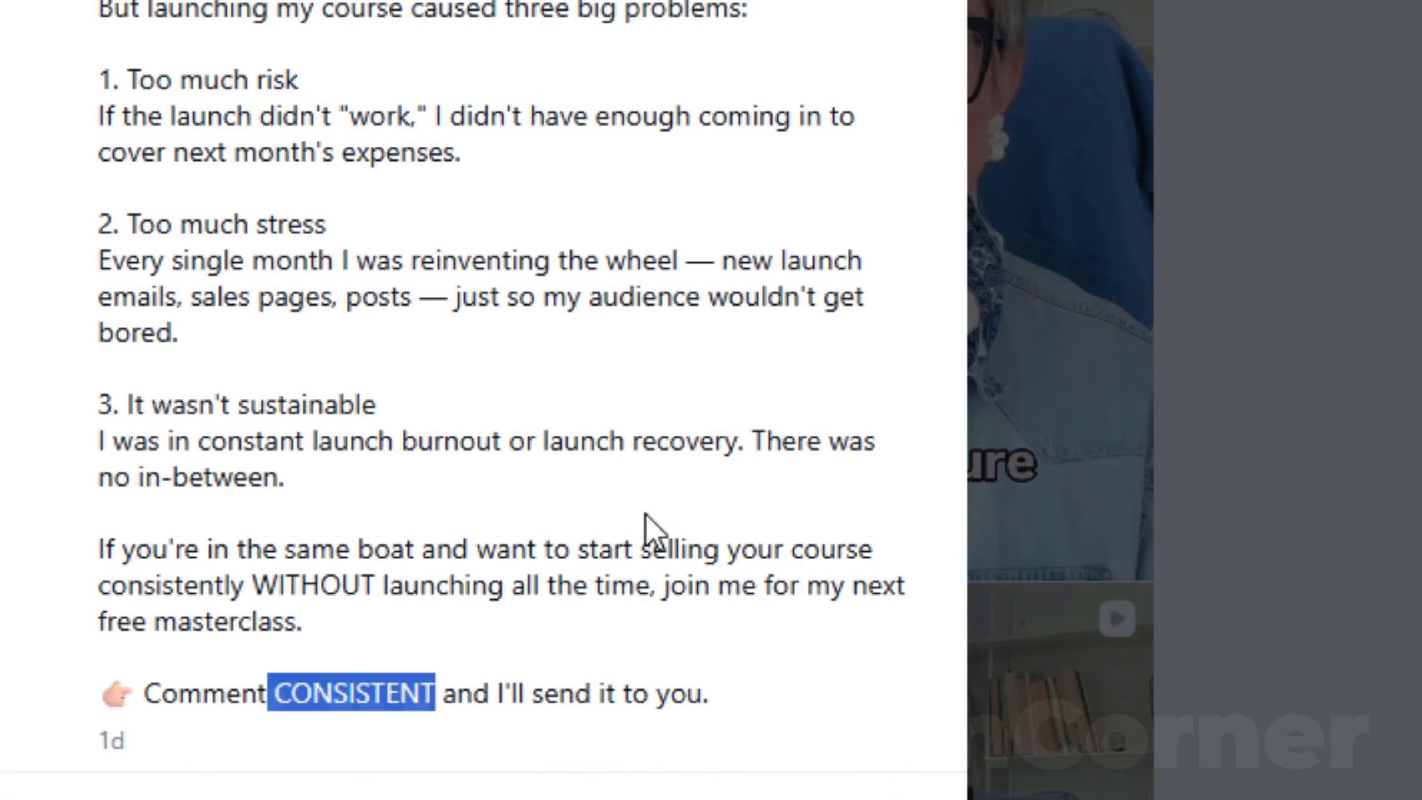
left_click(280, 679)
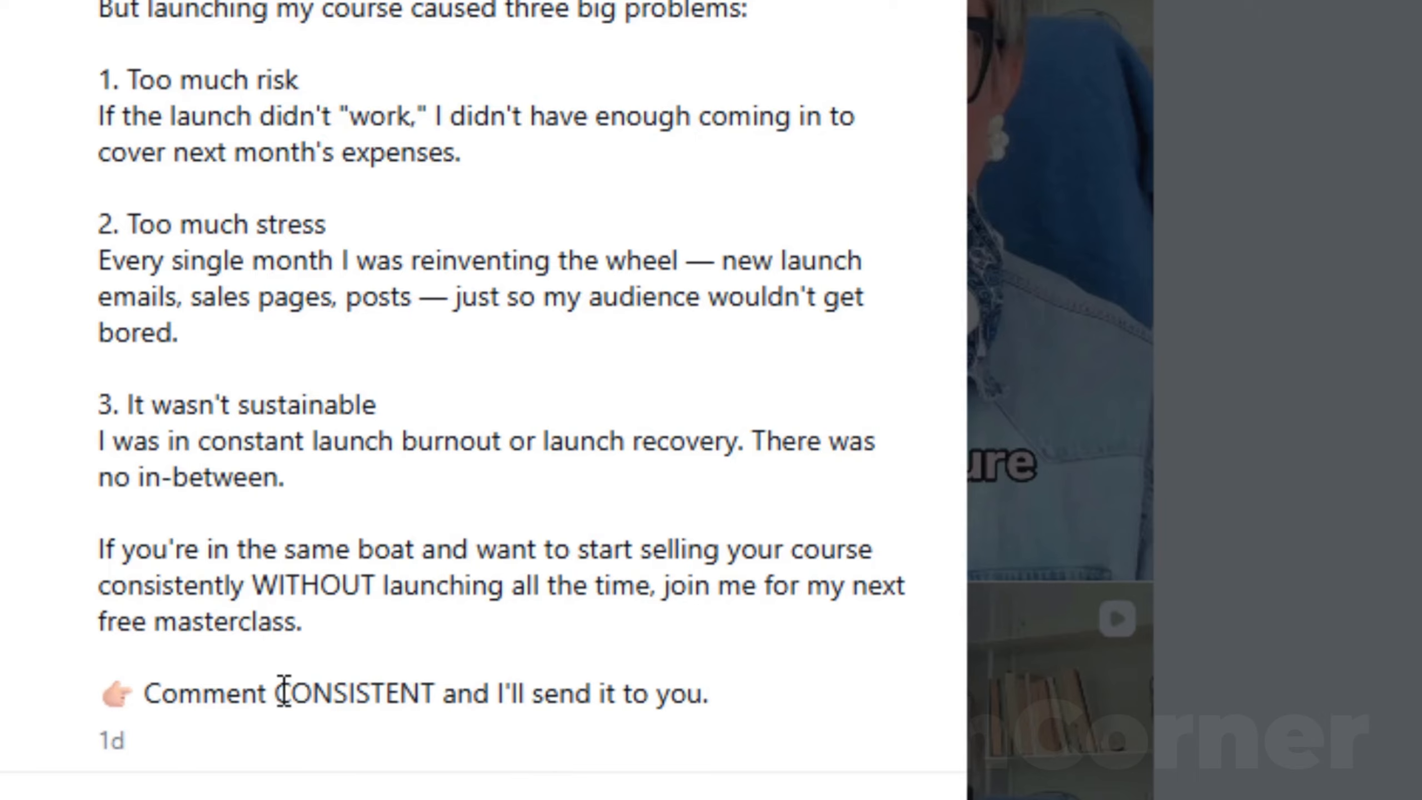
left_click_drag(283, 690, 436, 694)
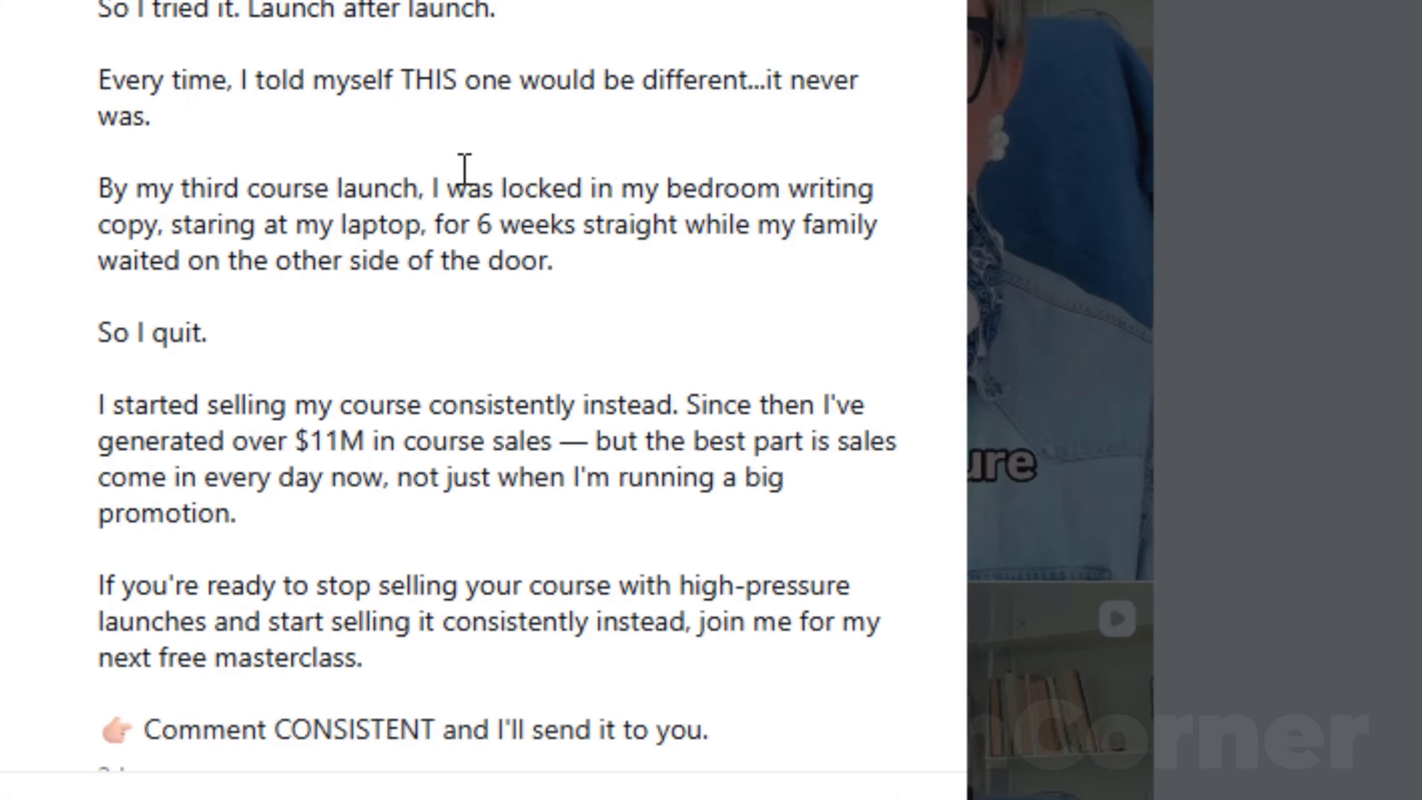
scroll(420, 449, "down", 5)
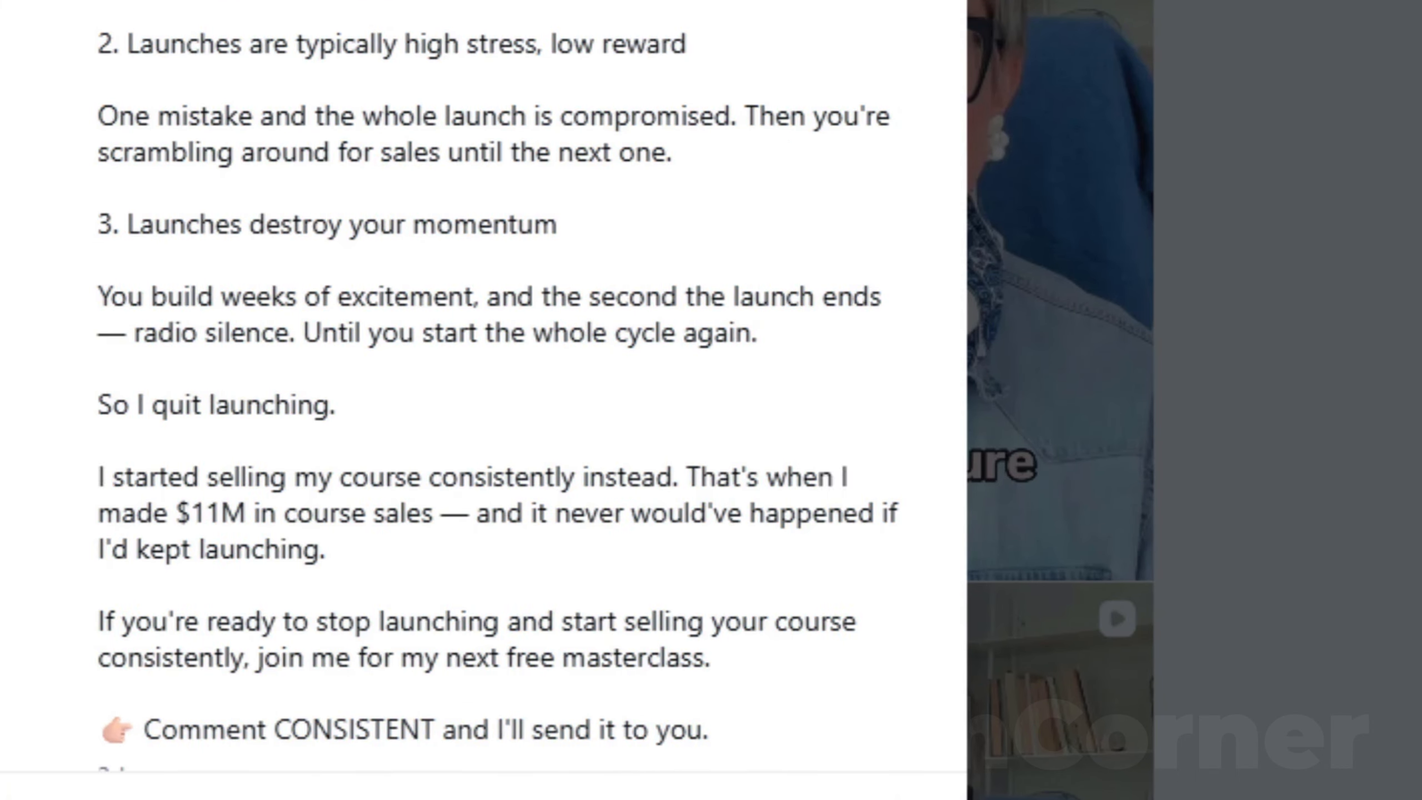
scroll(657, 390, "down", 2)
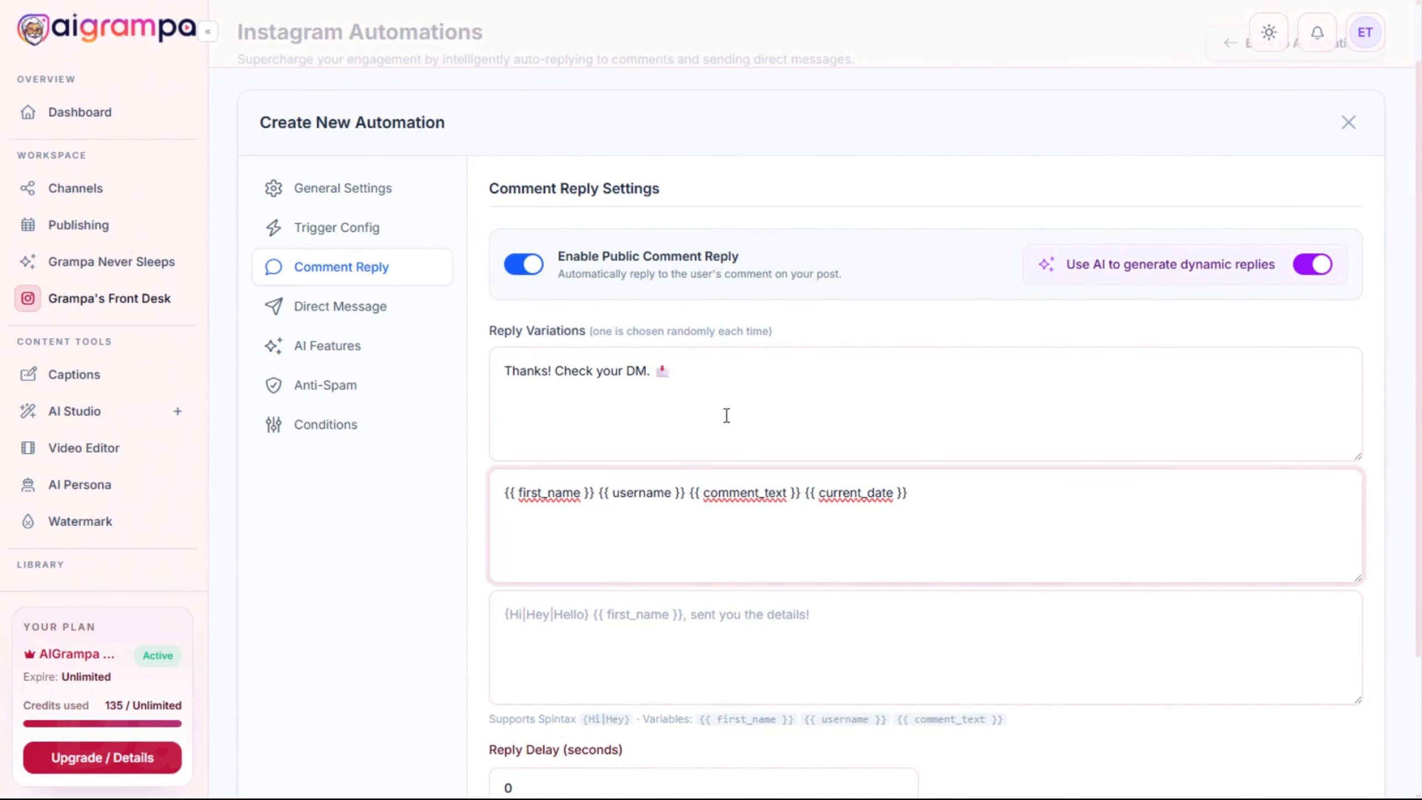
In the trigger configuration, make the automation trigger on specific keywords with the match type Contains keyword
scroll(724, 416, "up", 2)
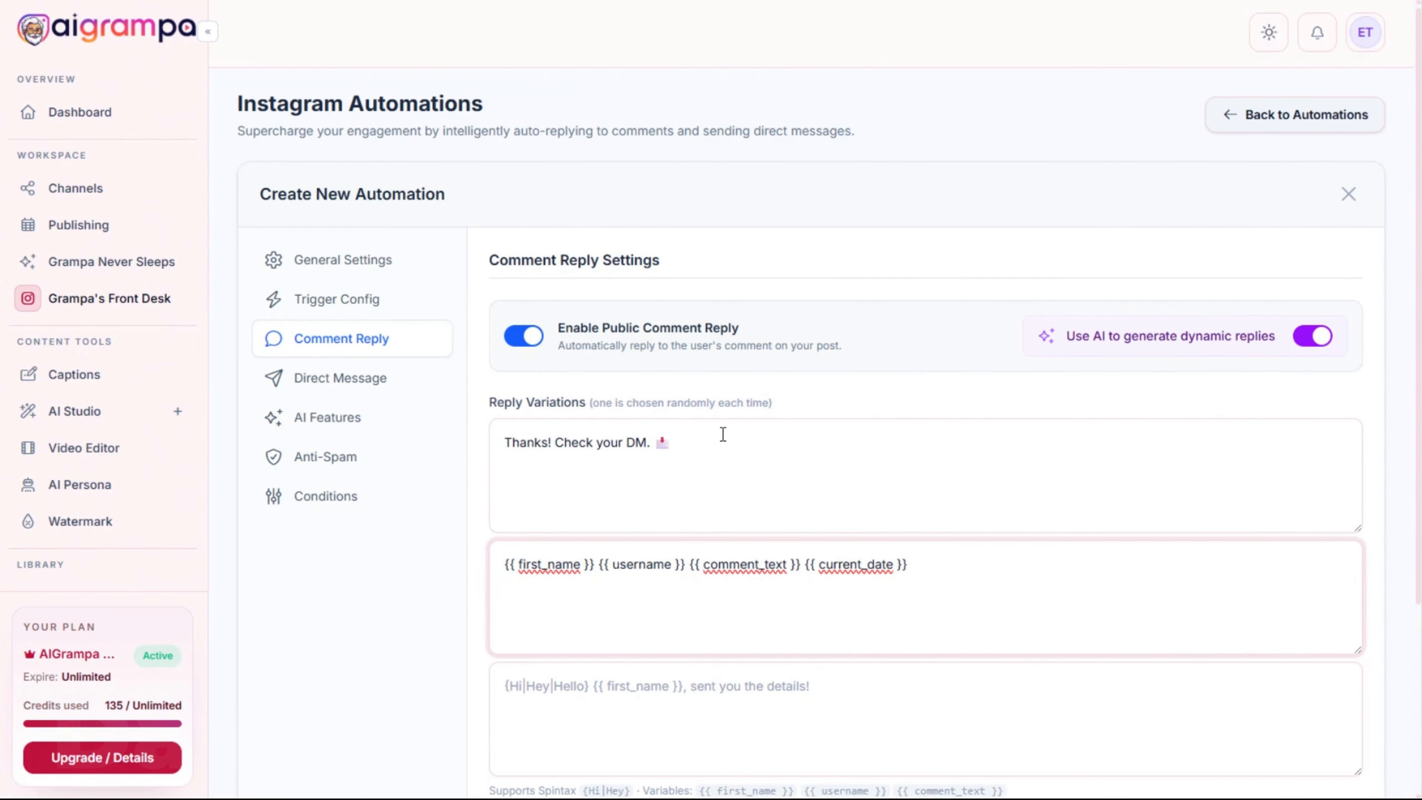
scroll(723, 435, "down", 3)
scroll(722, 436, "up", 1)
scroll(721, 436, "up", 3)
left_click(337, 299)
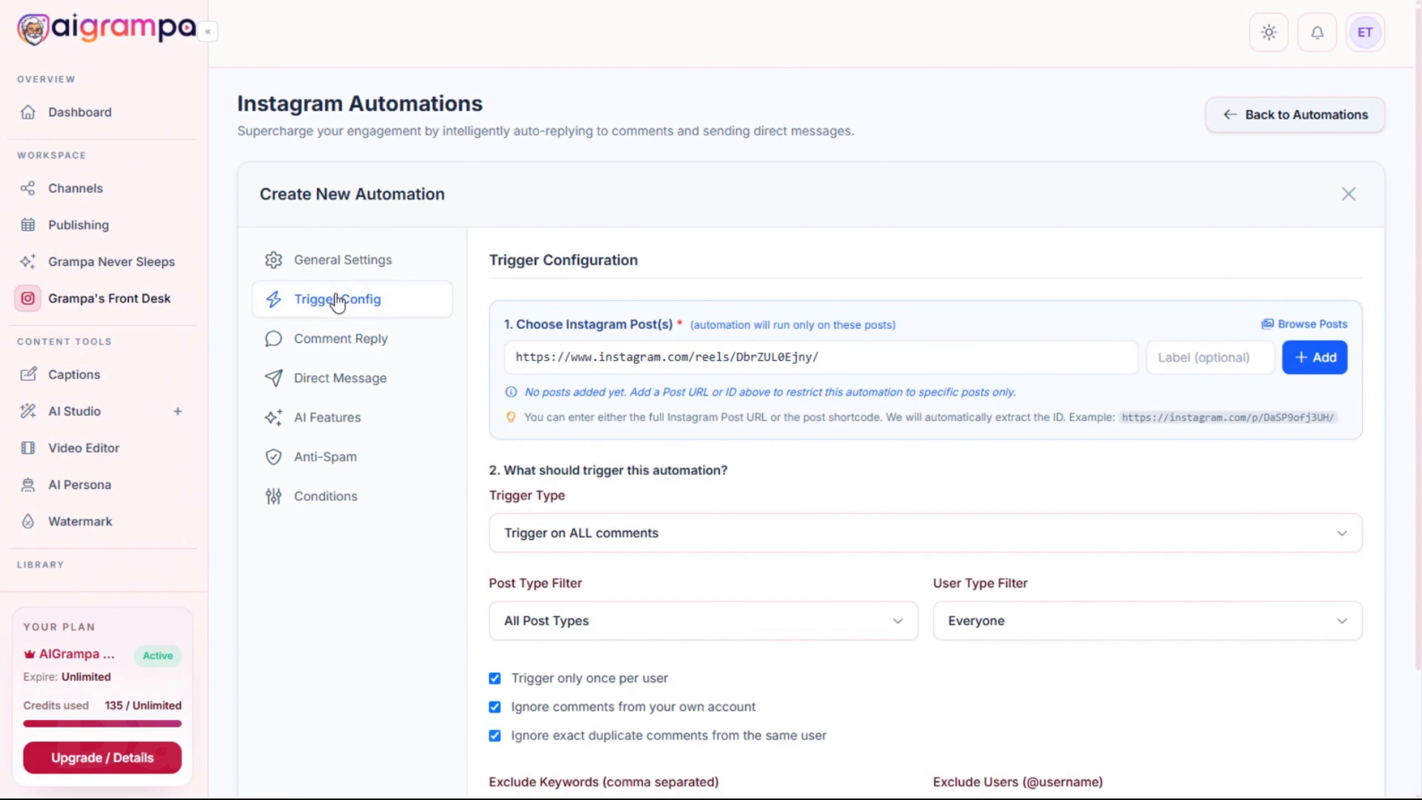
scroll(904, 291, "down", 3)
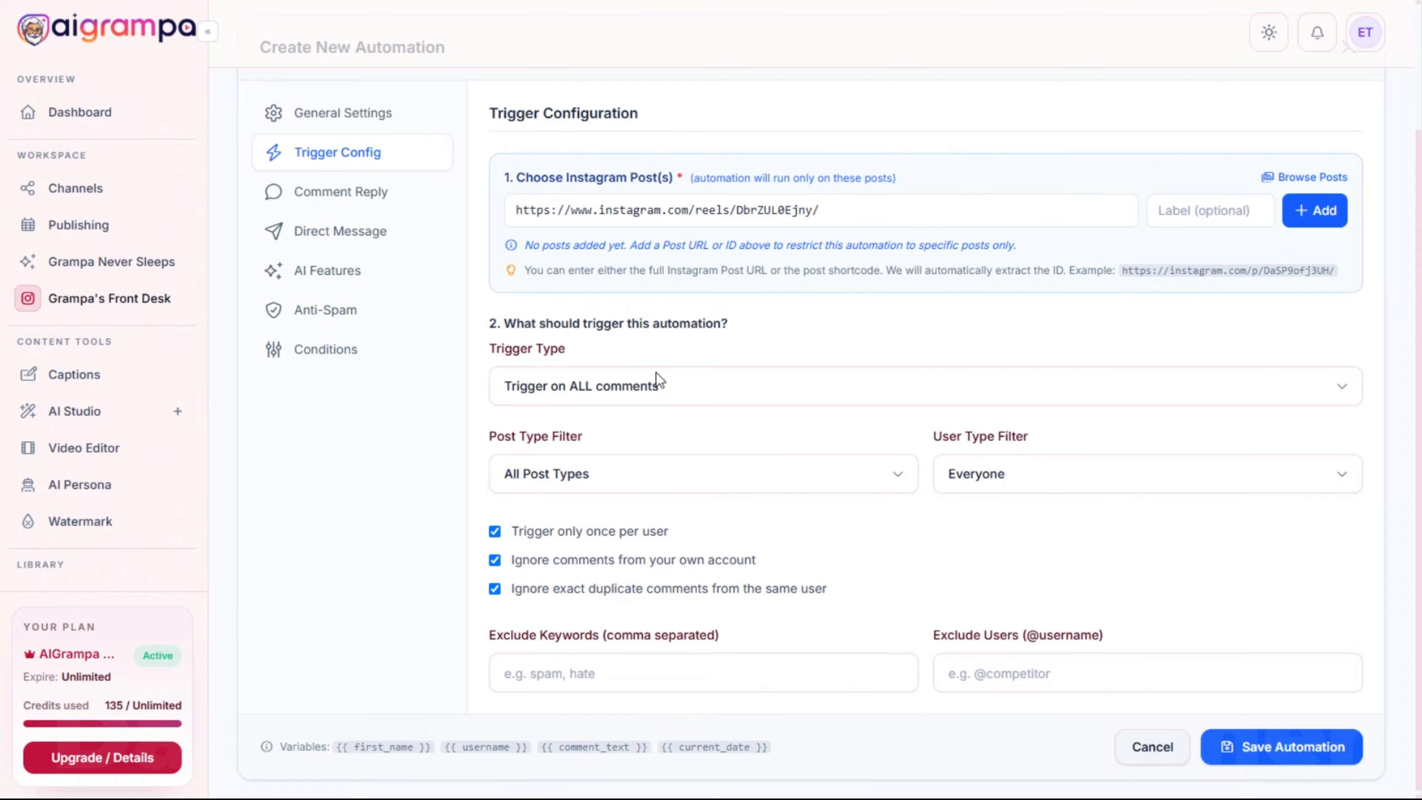
left_click(656, 386)
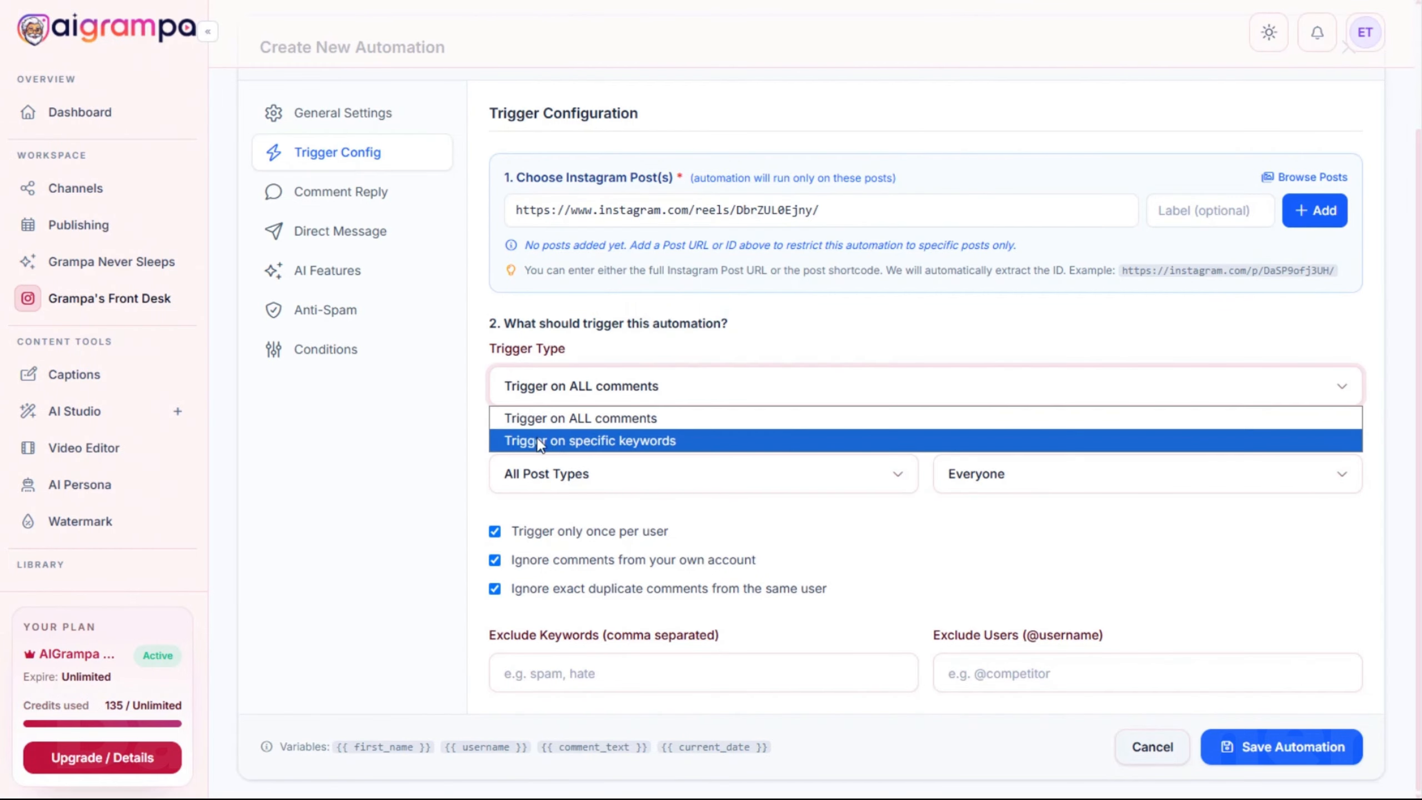
left_click(581, 441)
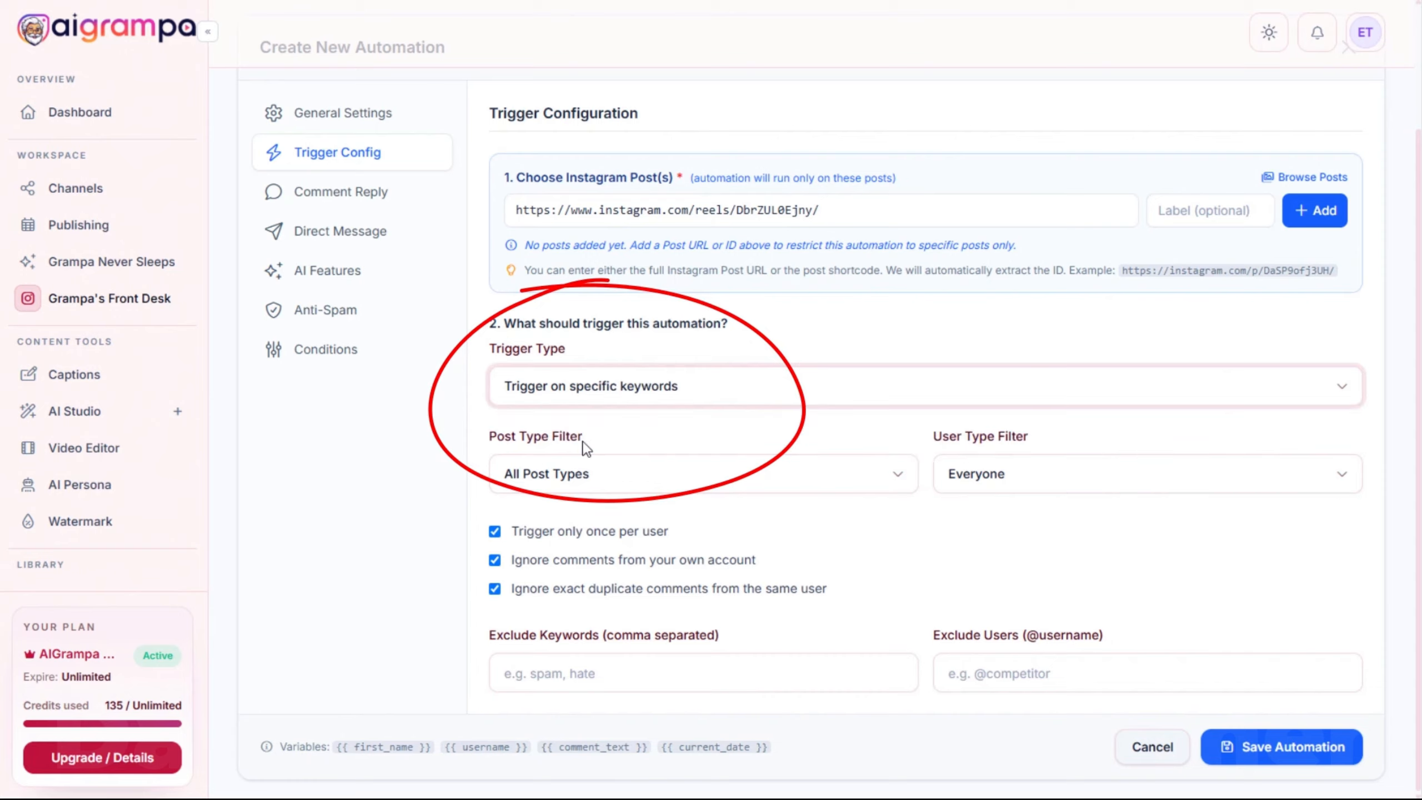
left_click(635, 472)
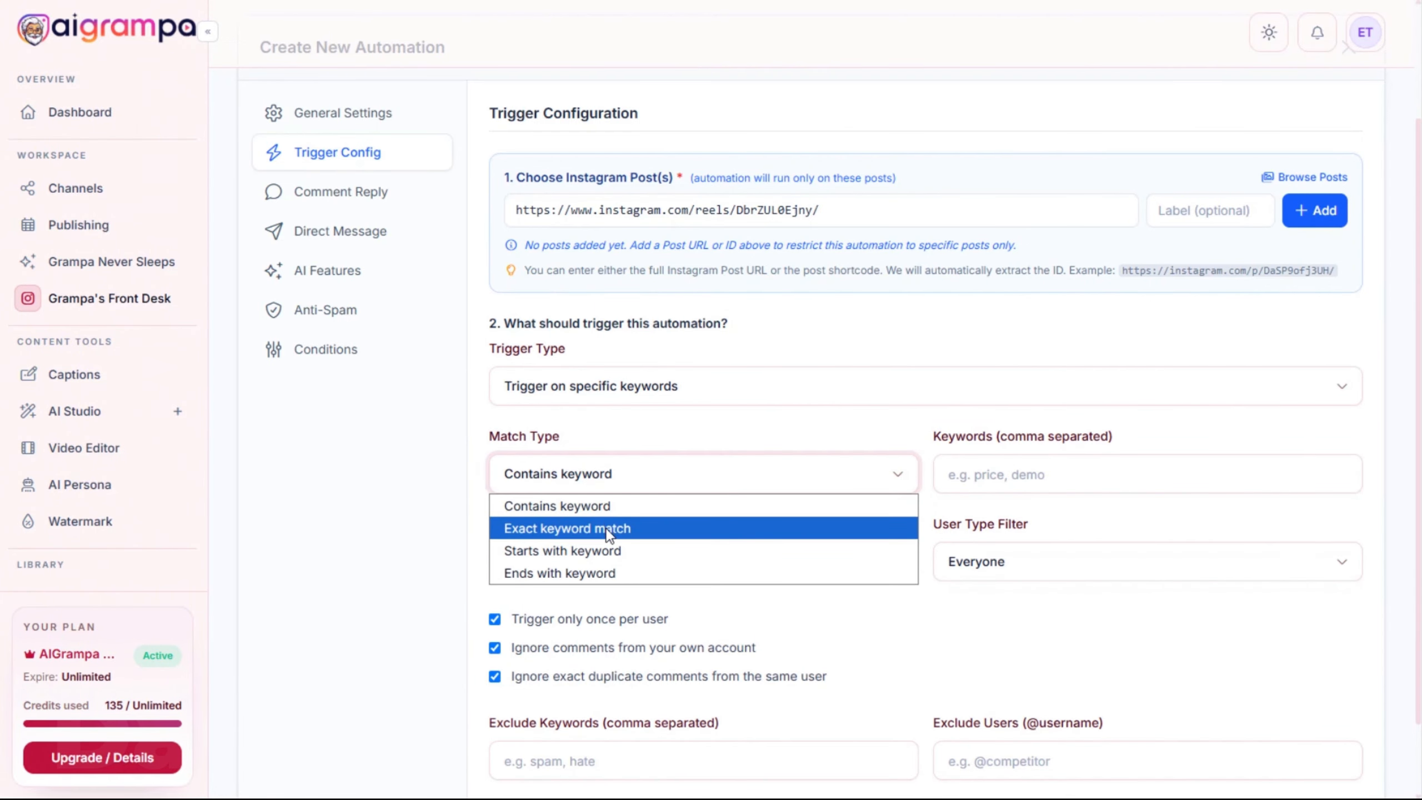
left_click(571, 506)
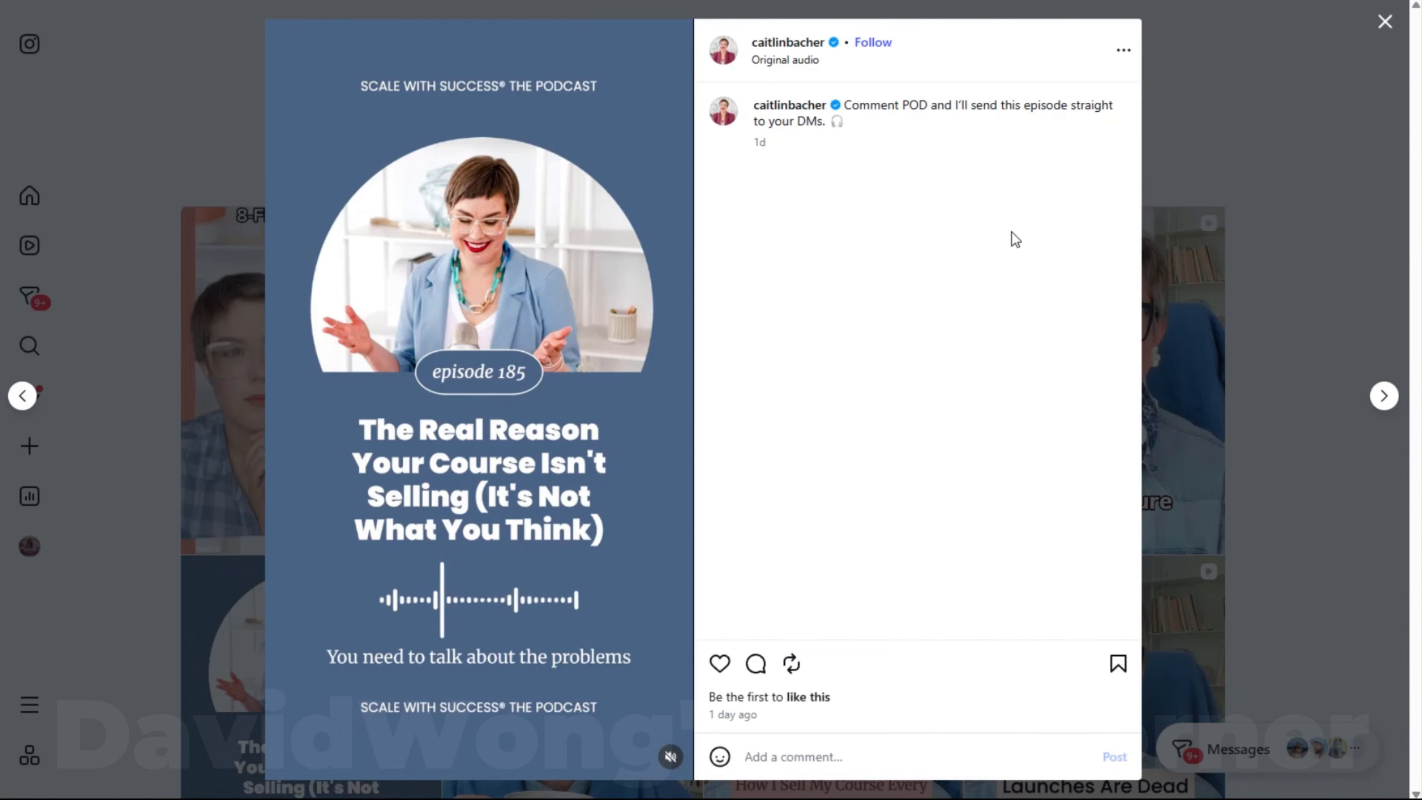
Take the keyword from the example Instagram caption's call to comment and enter CONSISTENT as the automation's trigger keyword
left_click(1384, 398)
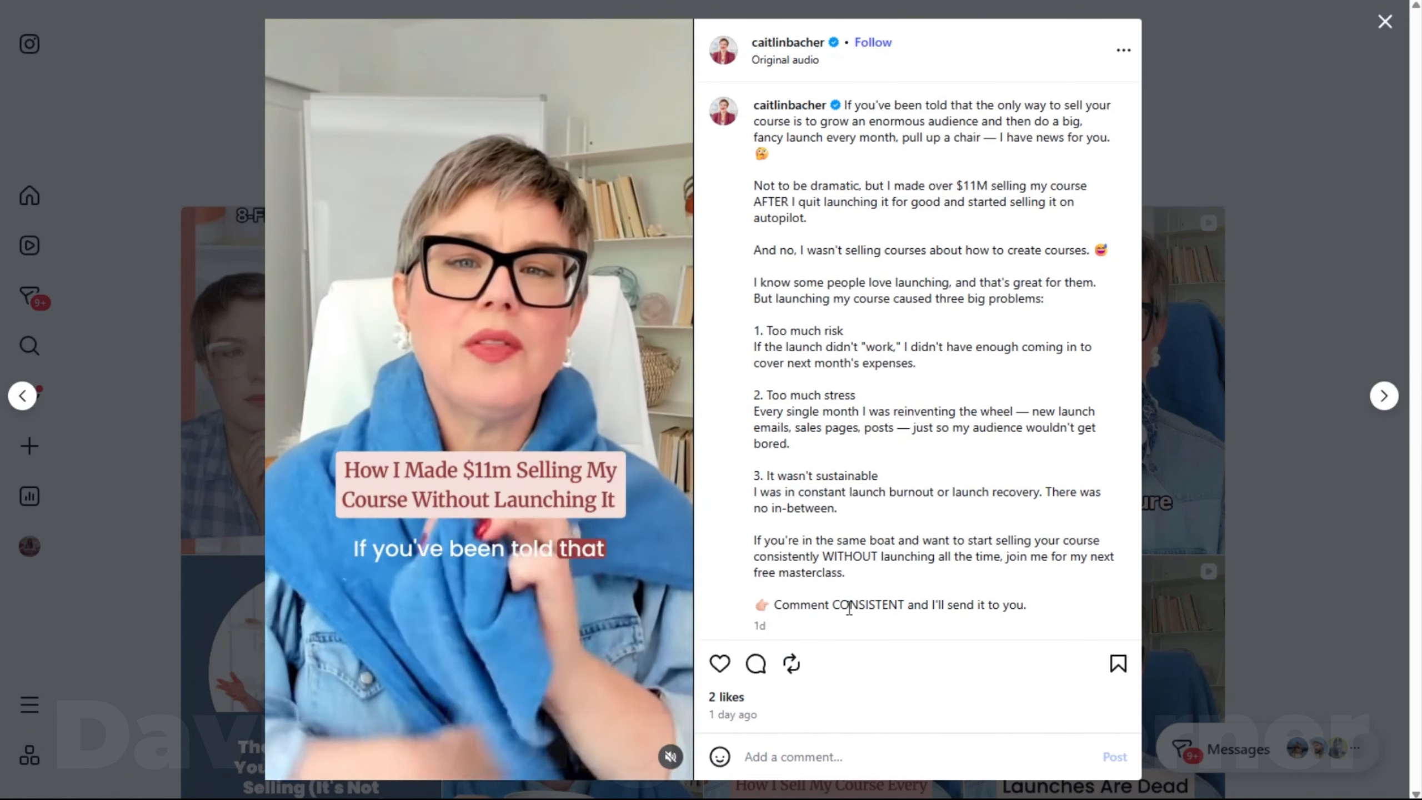
left_click_drag(833, 604, 903, 606)
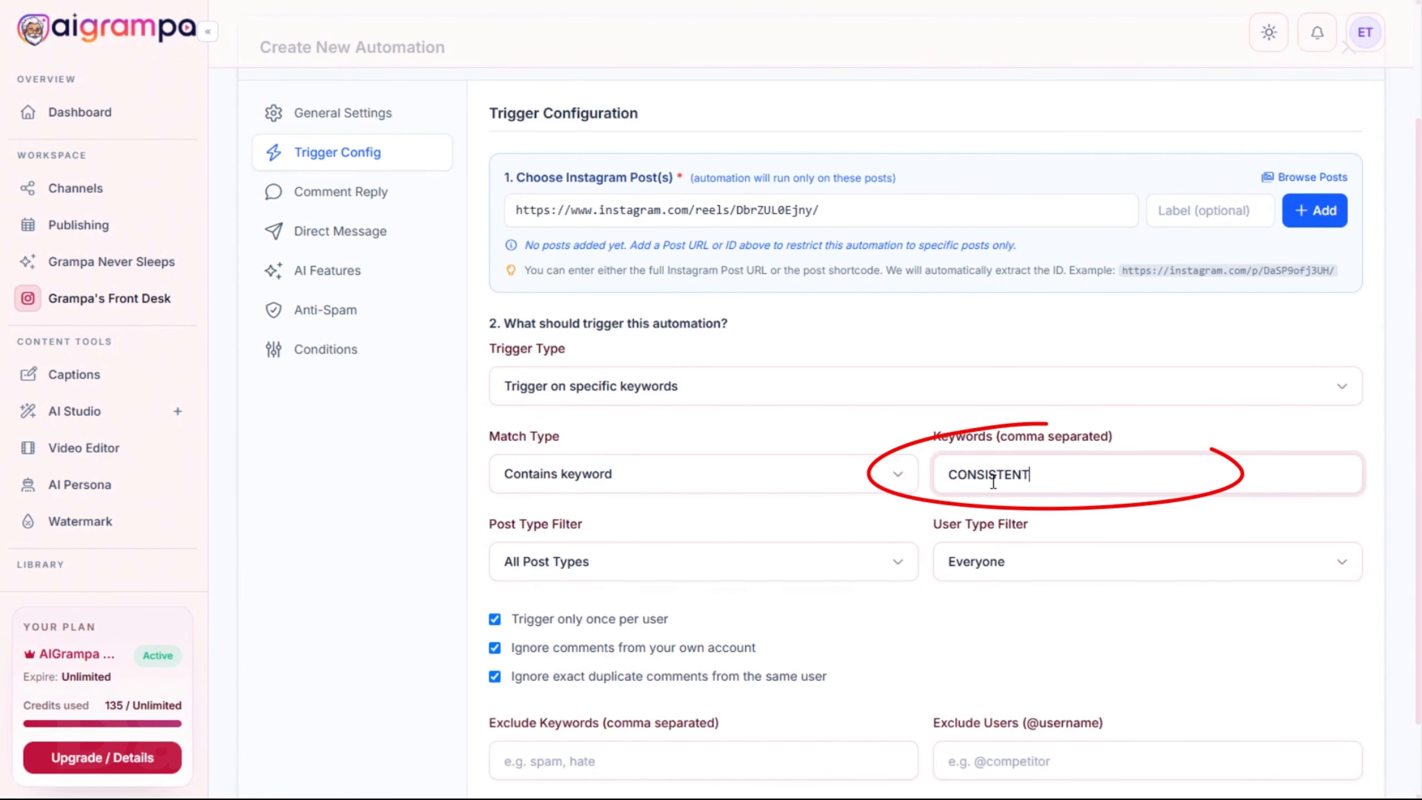
left_click(874, 427)
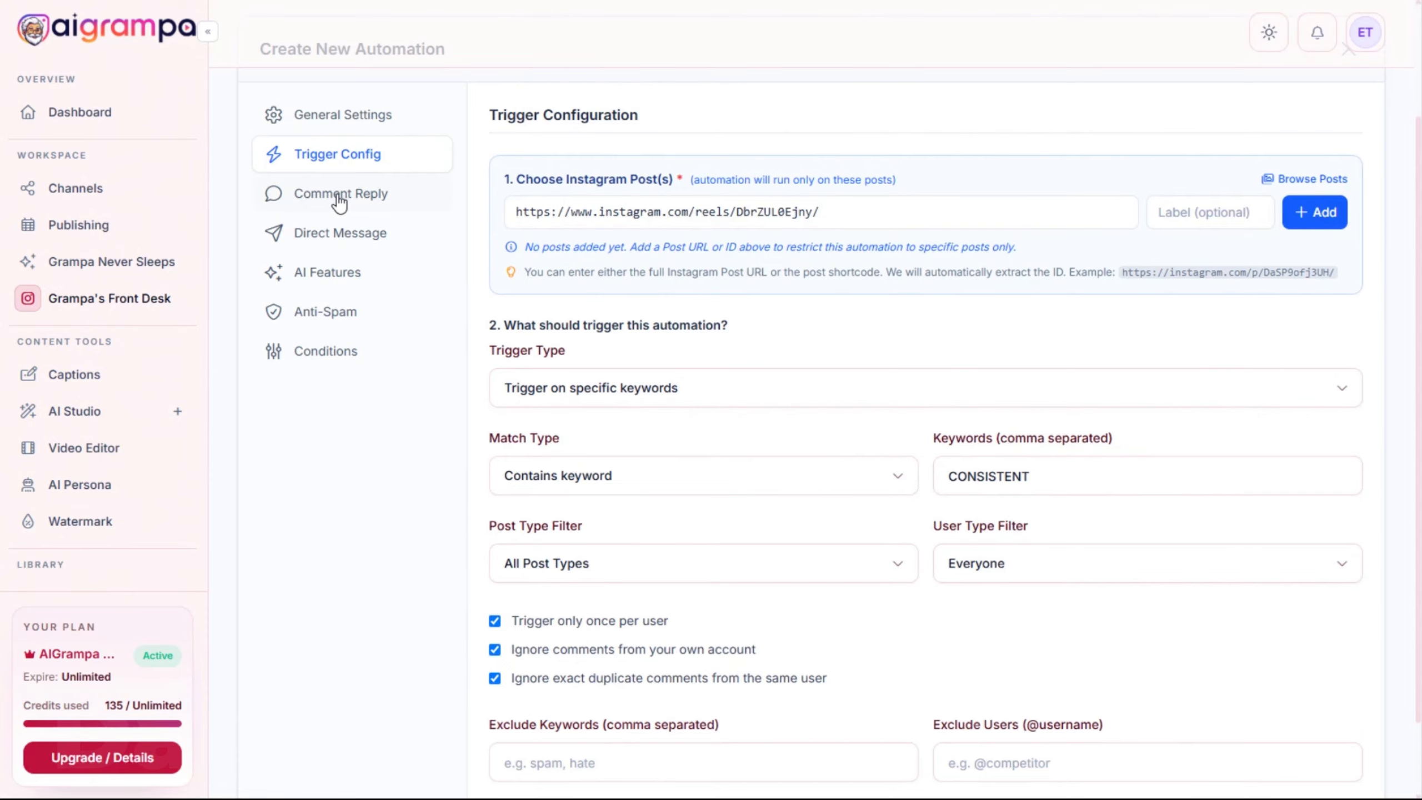
In the comment reply settings, turn off AI-generated dynamic replies and clear the second reply variation
left_click(336, 201)
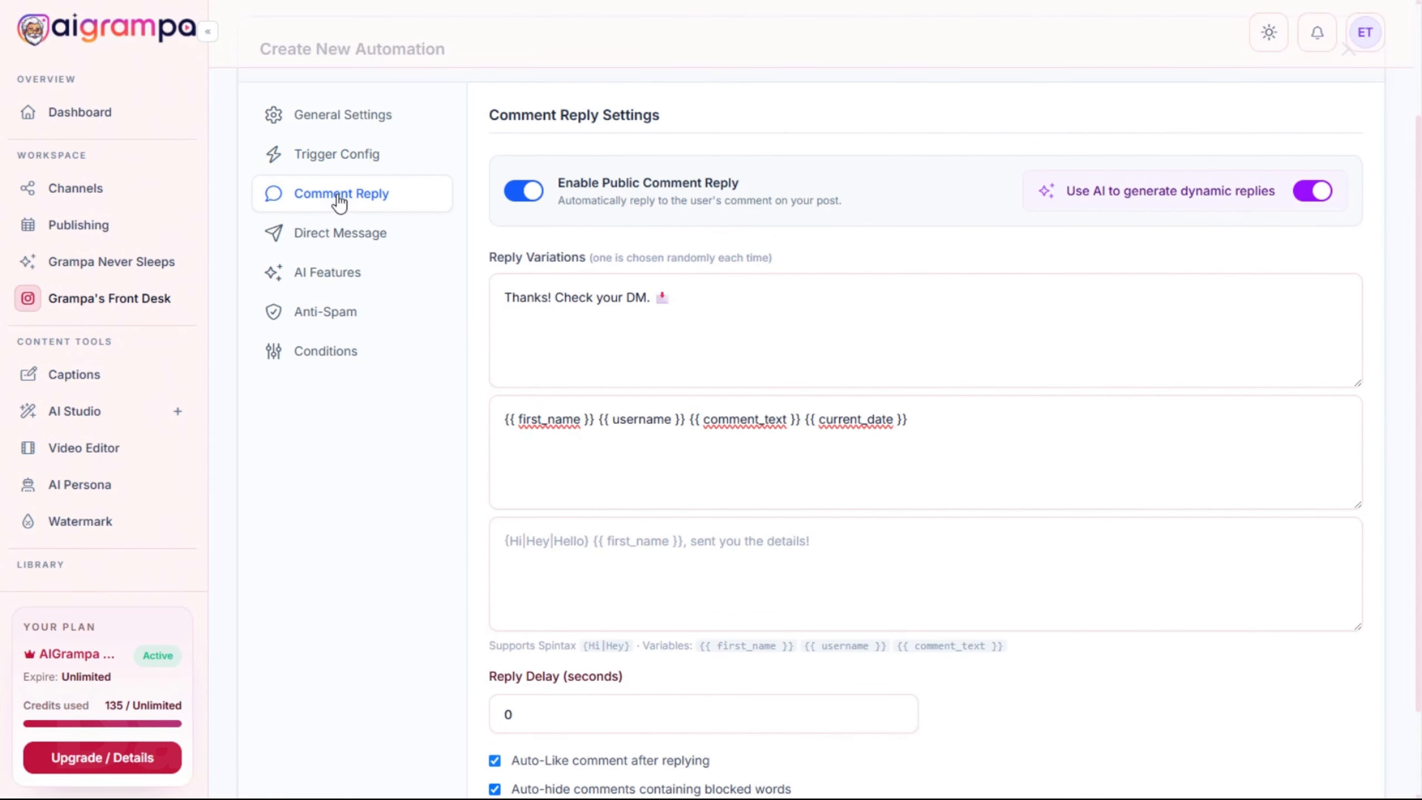
left_click(1312, 193)
left_click_drag(927, 419, 471, 423)
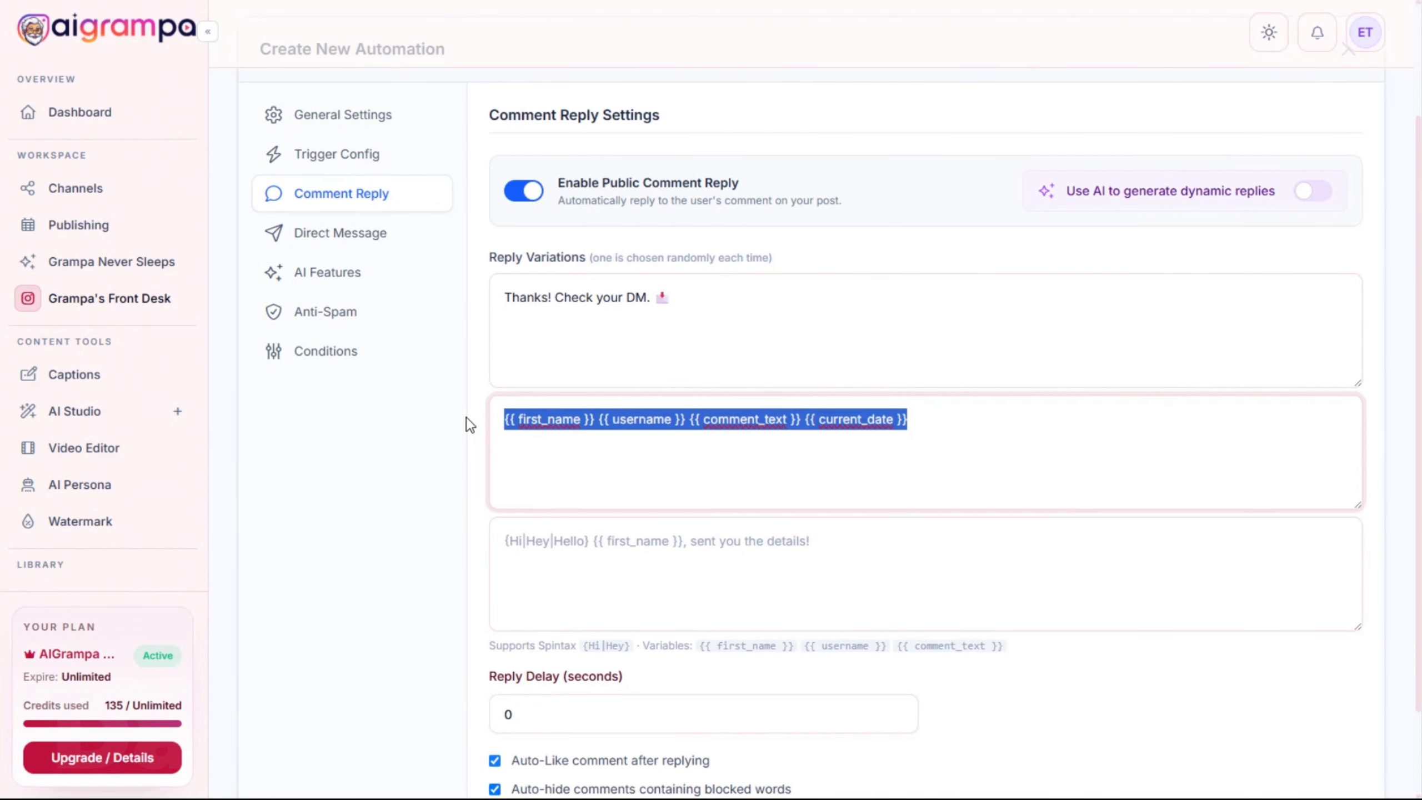
key("BackSpace")
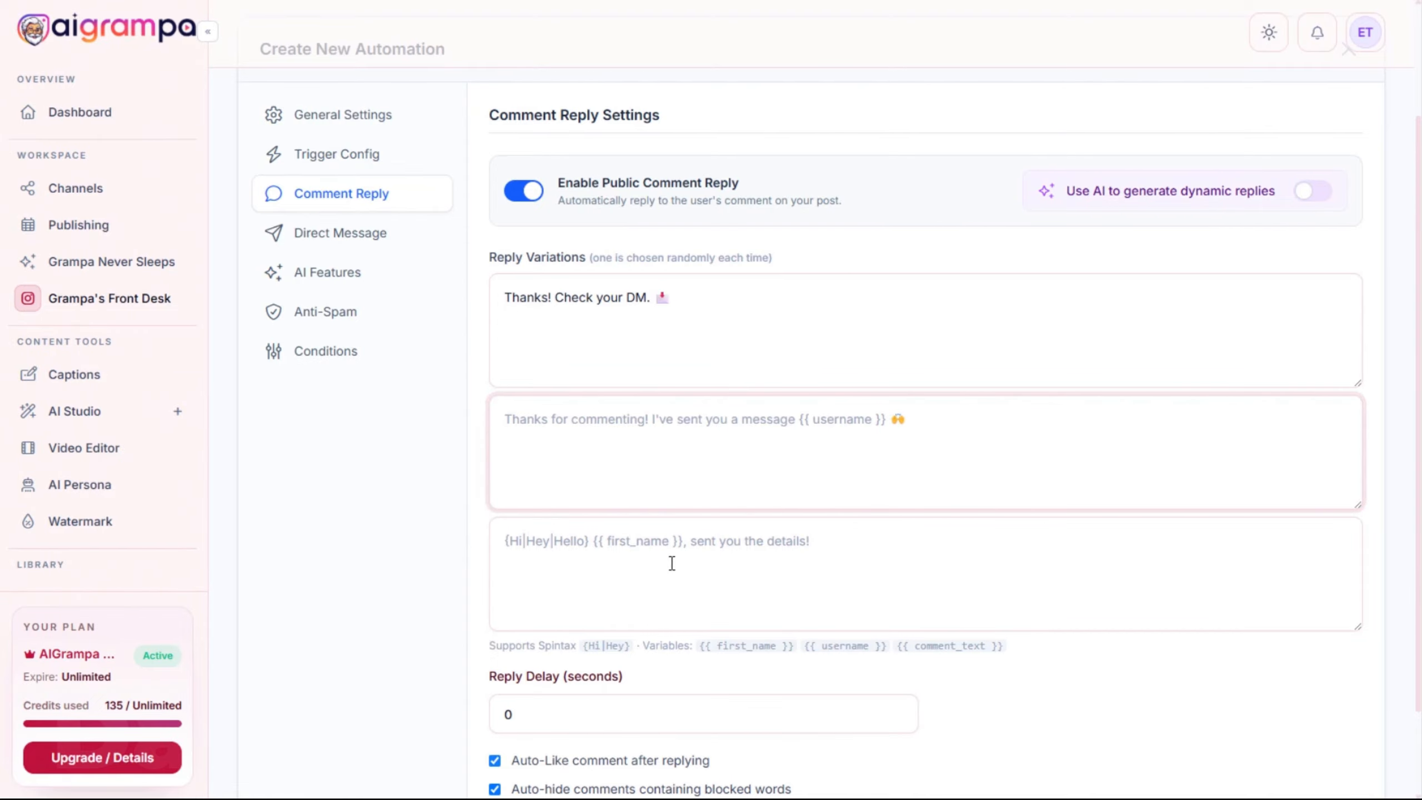
Open the automation's direct message settings
left_click(338, 234)
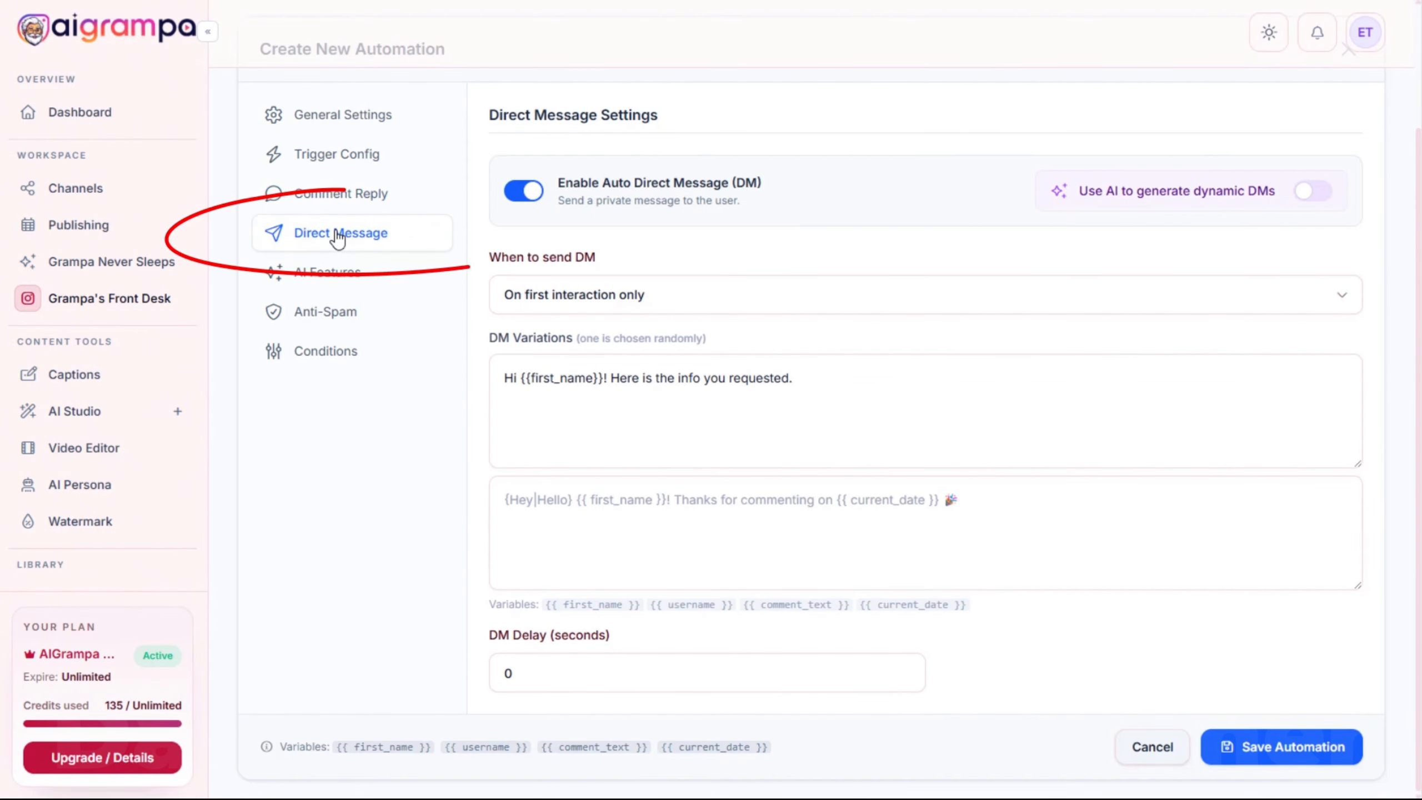
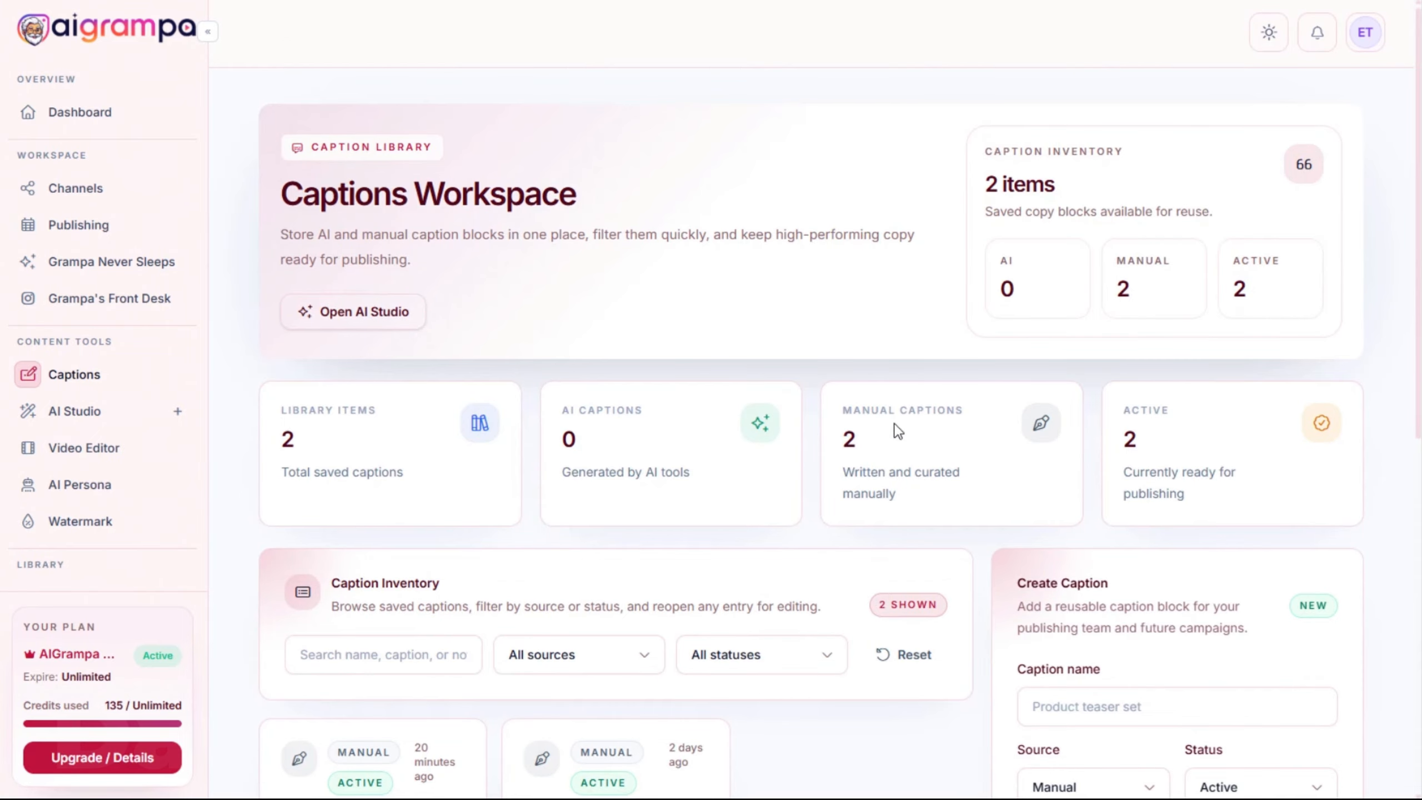
Examine the Captions Workspace, covering the caption inventory, the saved caption cards and the form for creating a caption
scroll(895, 441, "down", 5)
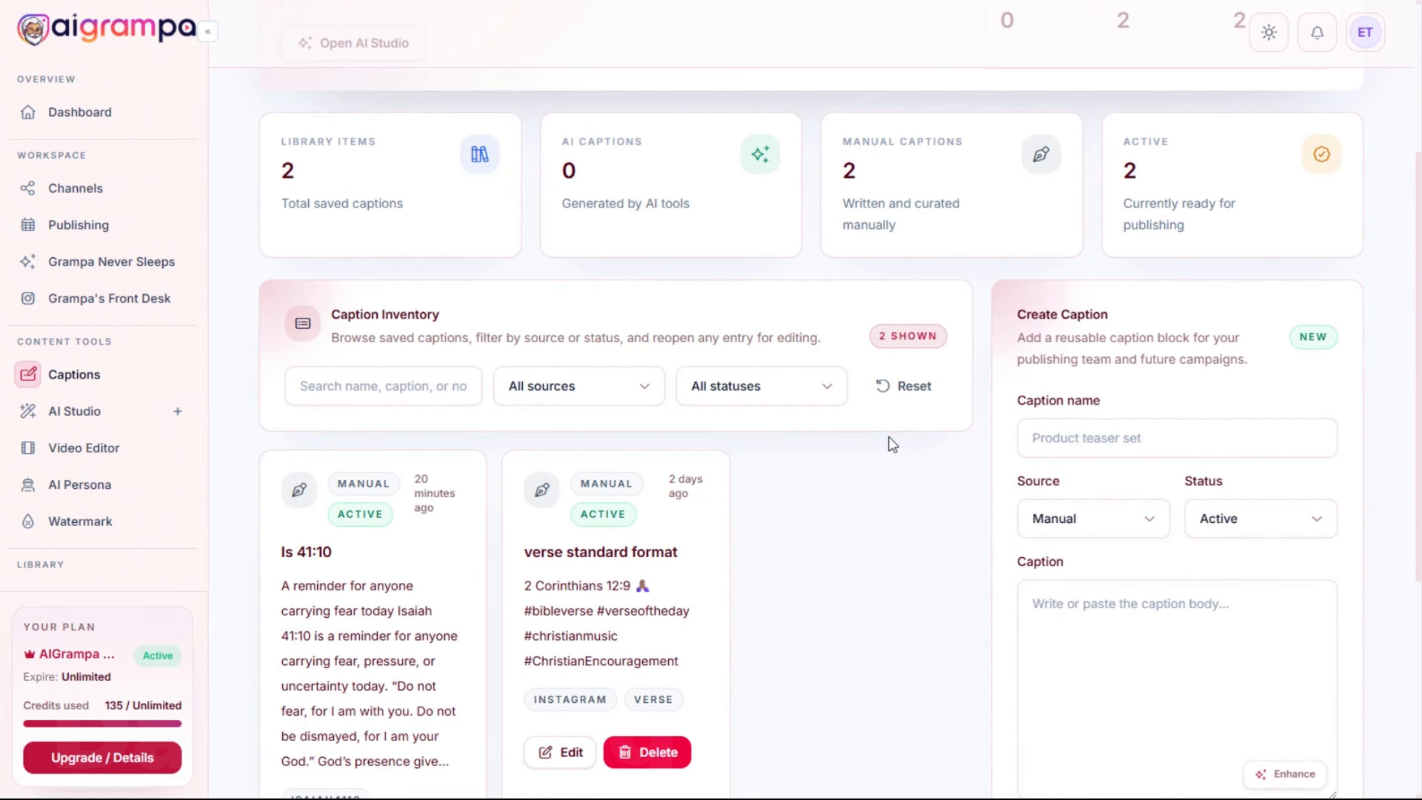
scroll(889, 436, "up", 5)
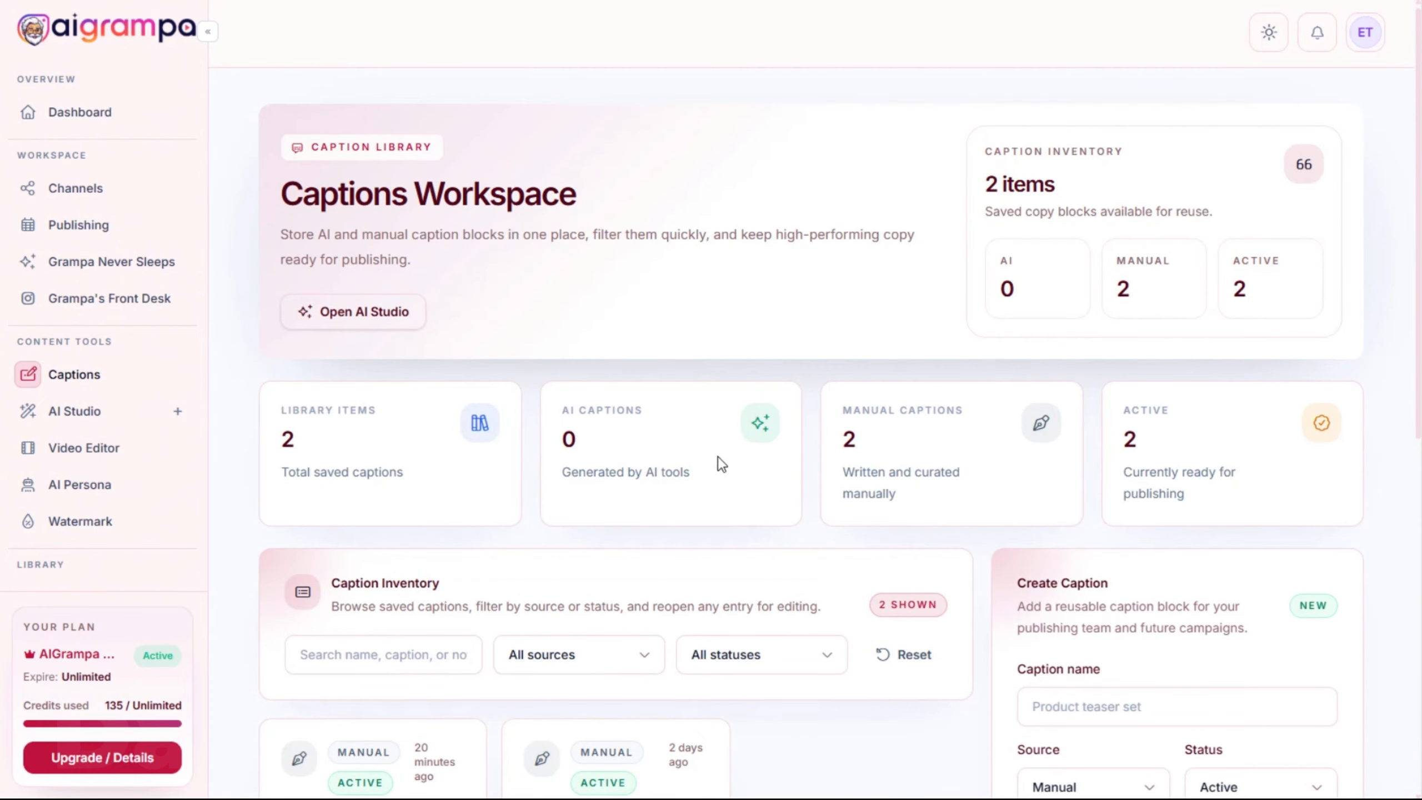
scroll(721, 464, "down", 8)
scroll(910, 532, "down", 4)
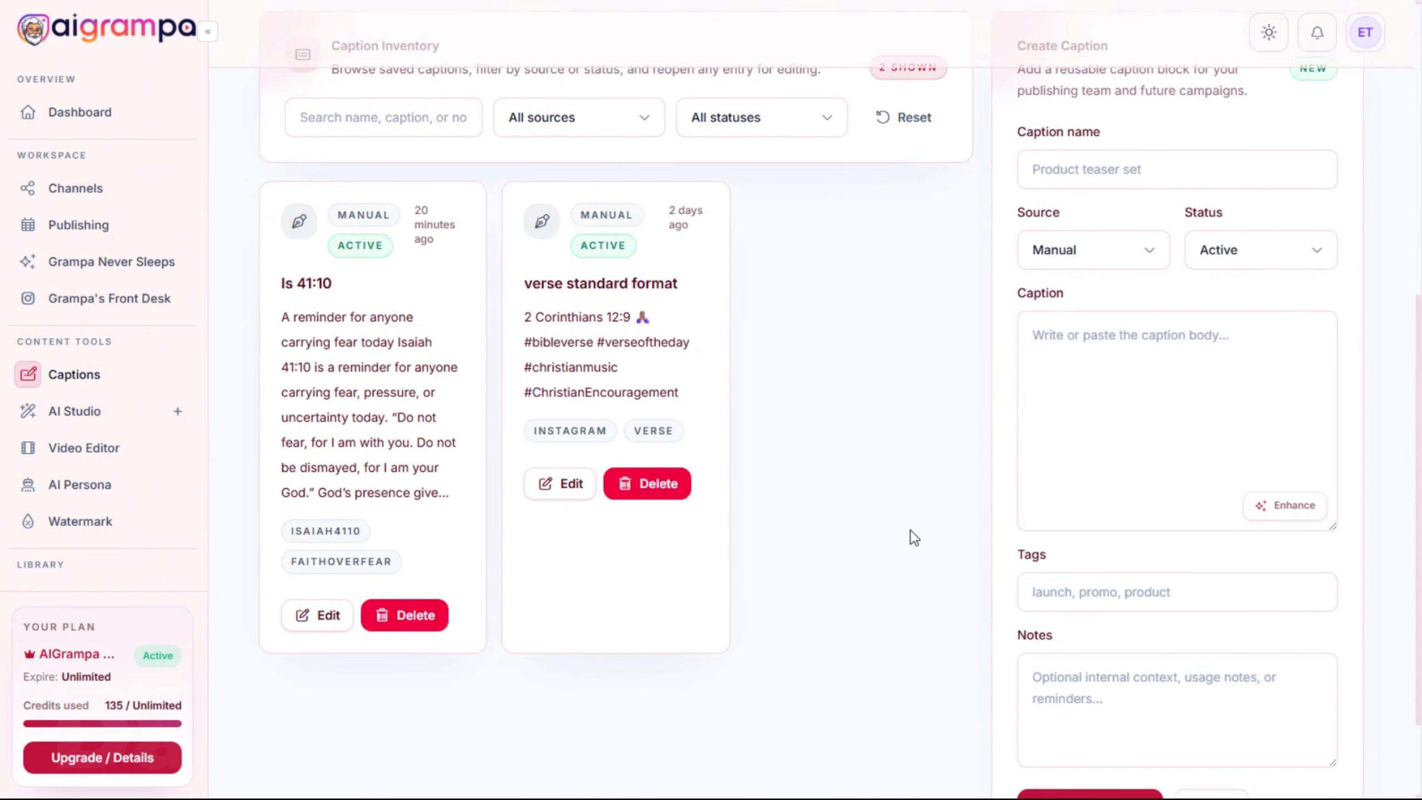
scroll(898, 448, "up", 12)
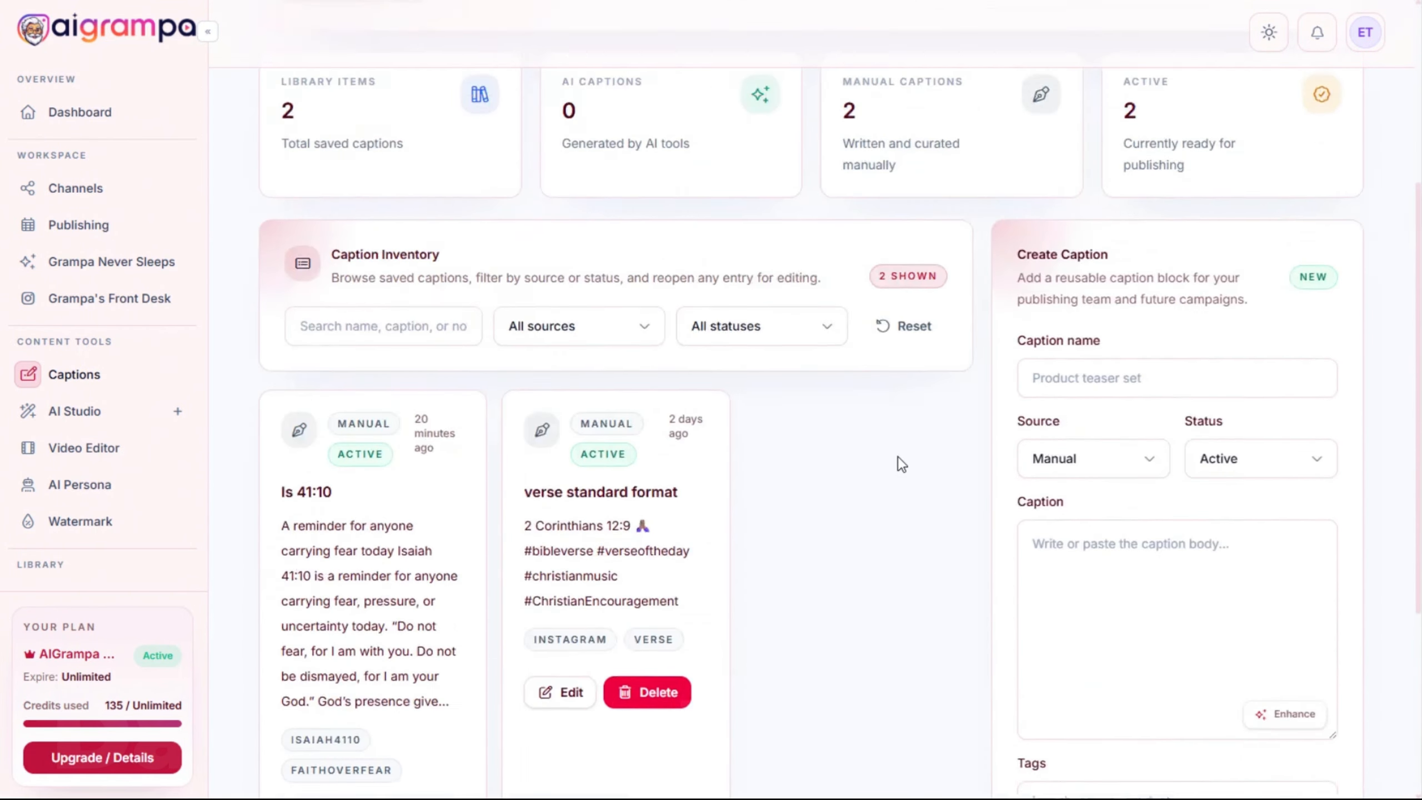
scroll(889, 460, "down", 3)
scroll(878, 463, "up", 2)
scroll(878, 464, "up", 1)
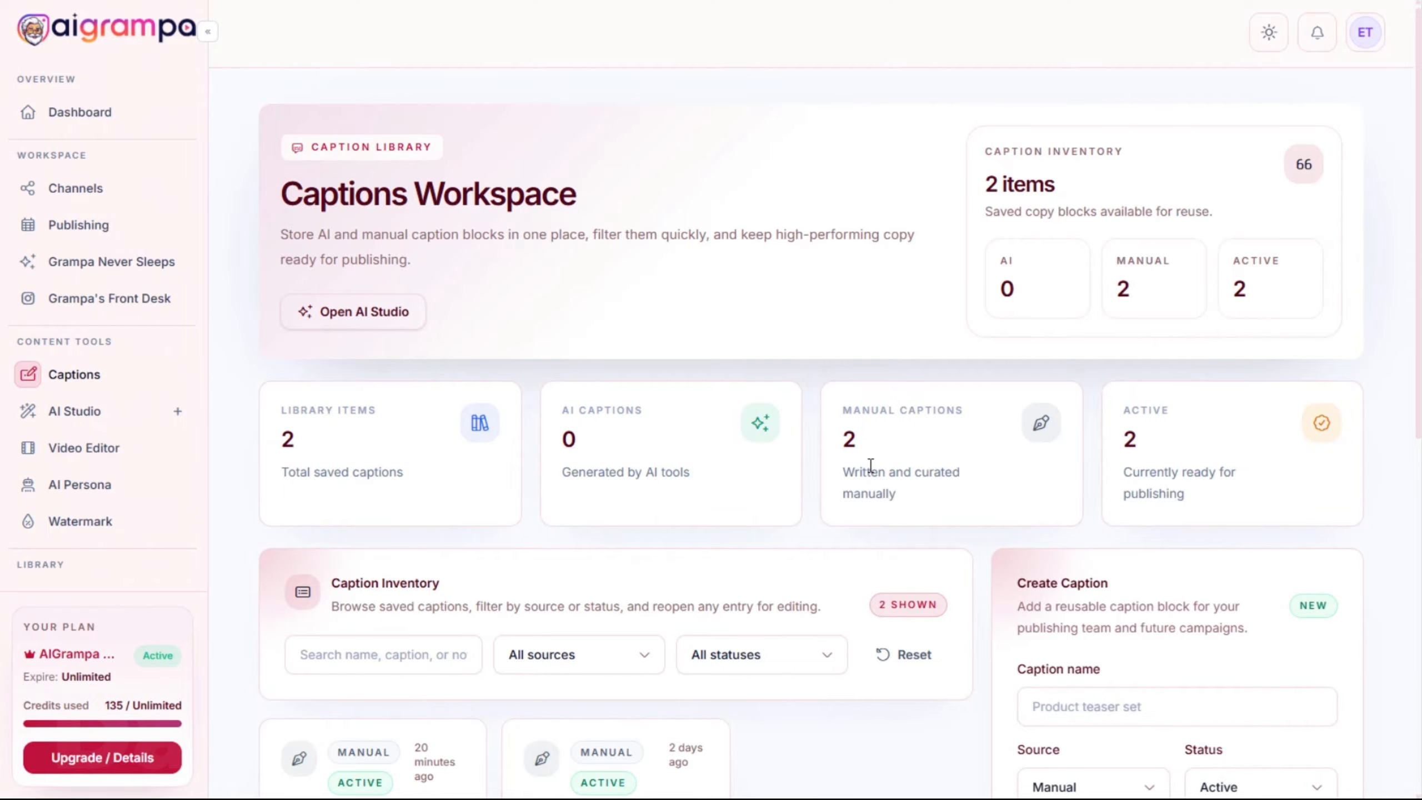
scroll(870, 465, "down", 12)
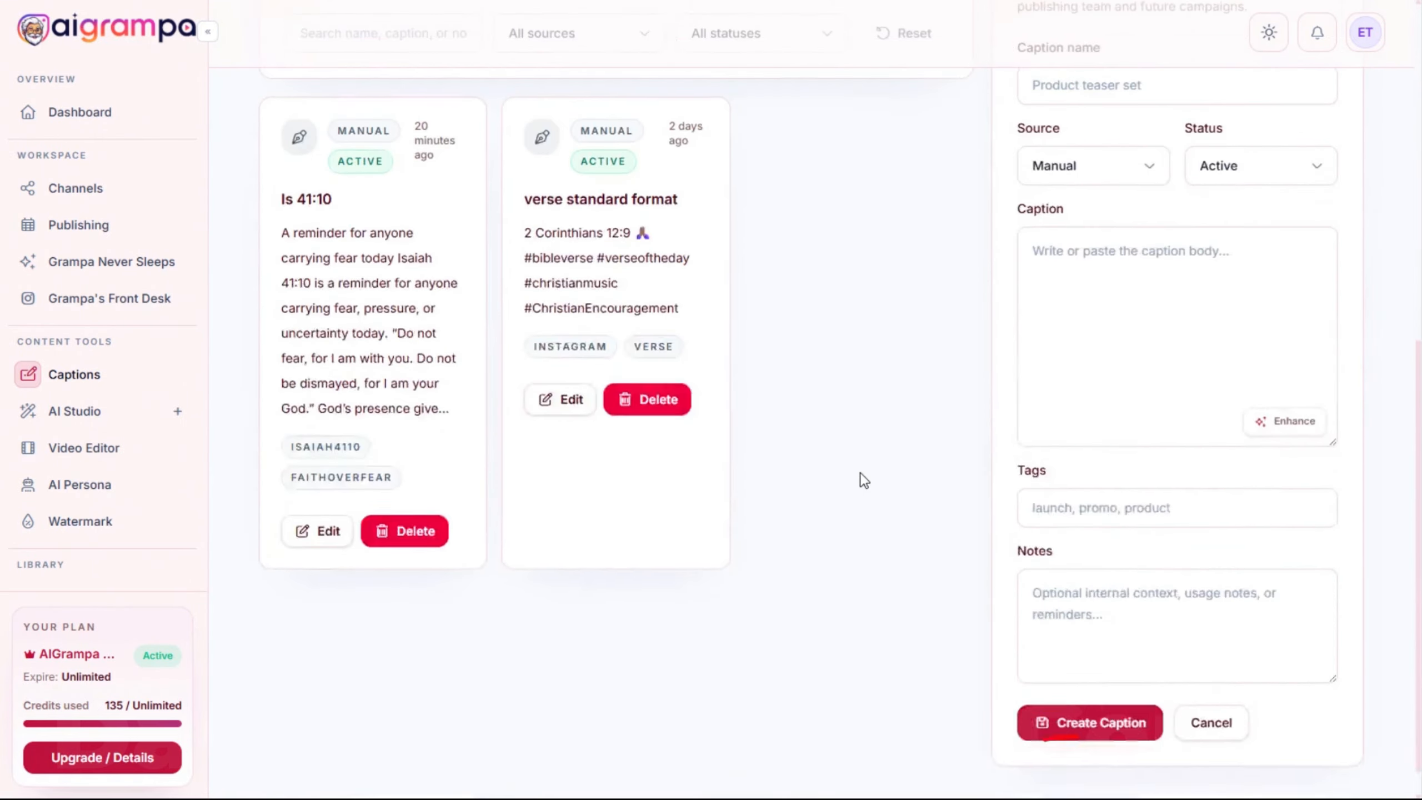
scroll(862, 471, "up", 12)
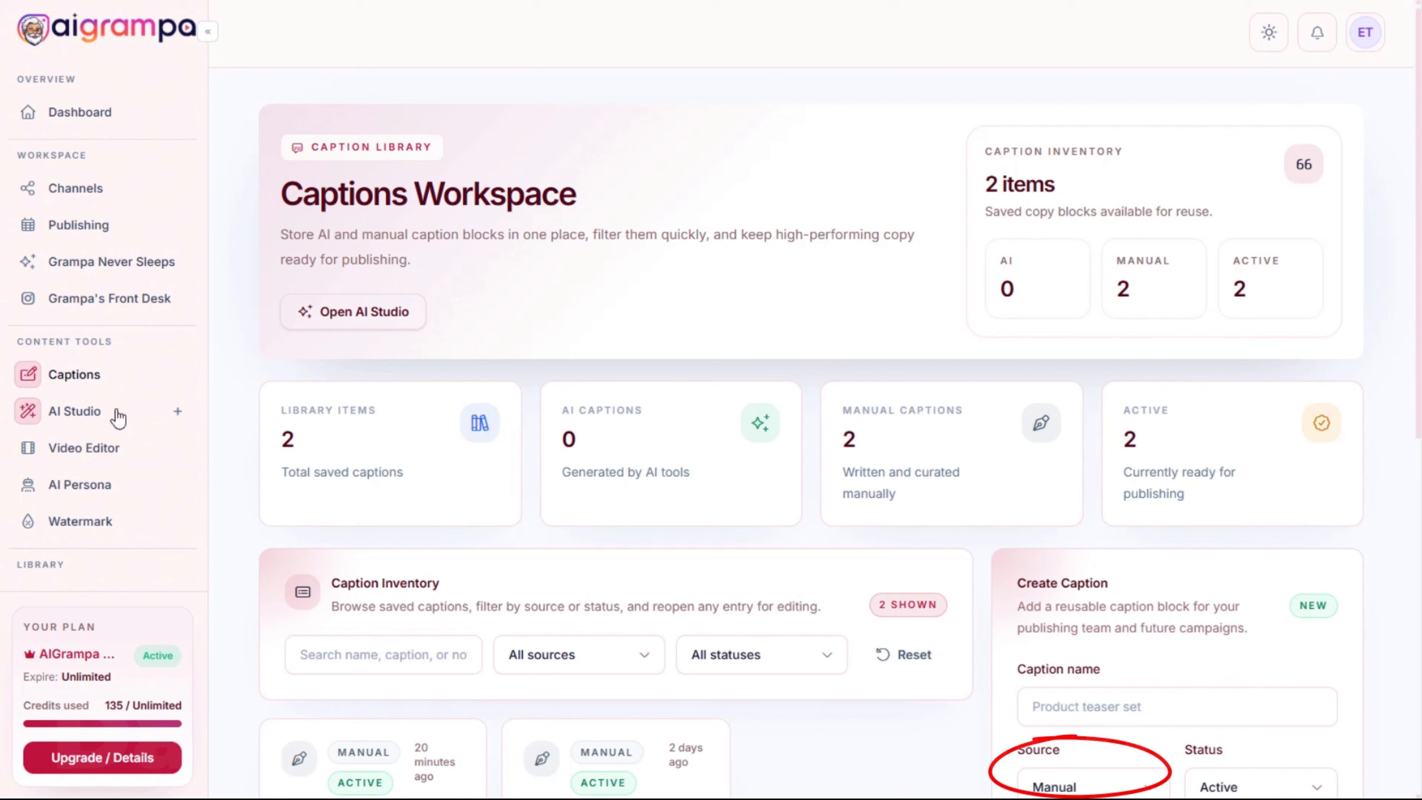
Expand the AI Studio tools, look over what they offer and open AI Content
left_click(178, 413)
scroll(144, 342, "down", 5)
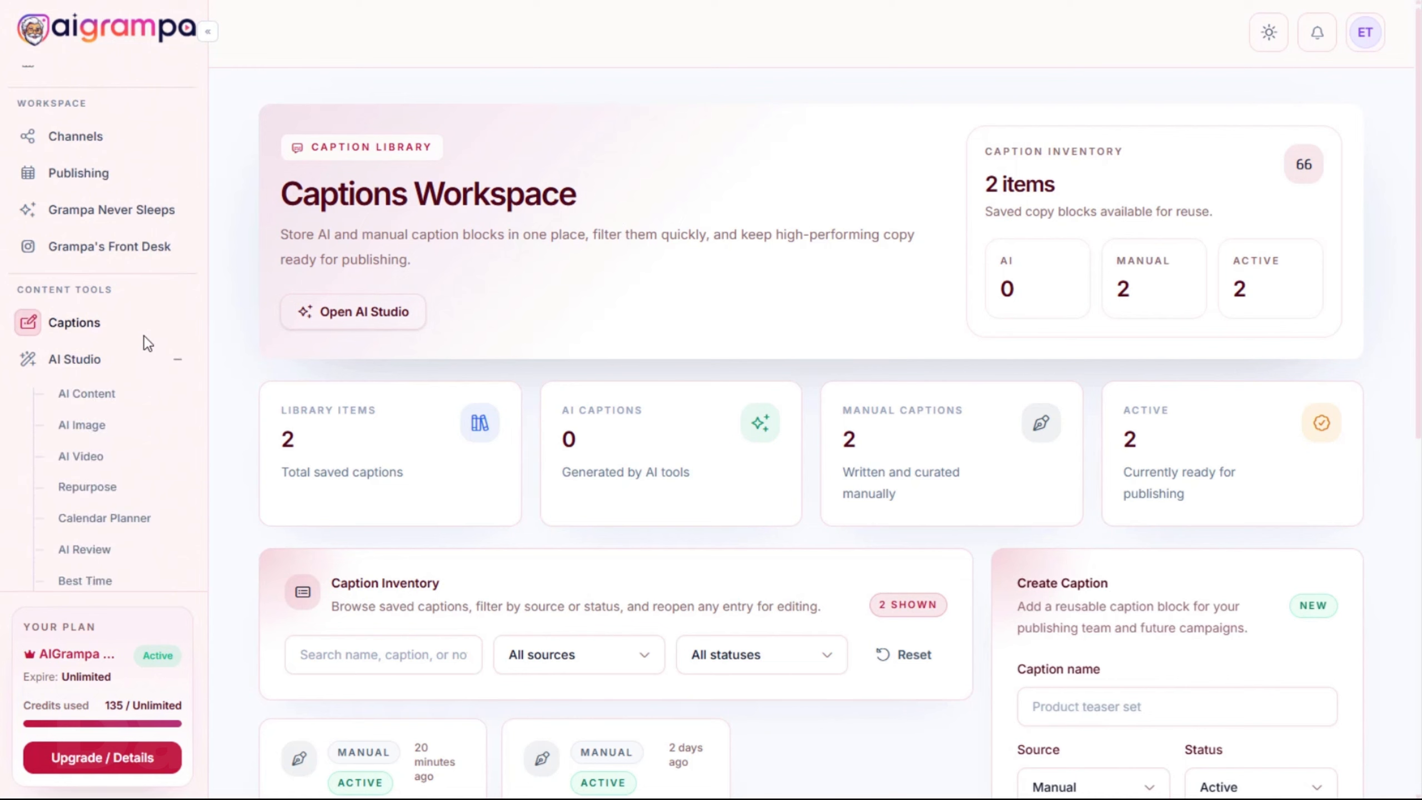
scroll(145, 349, "up", 2)
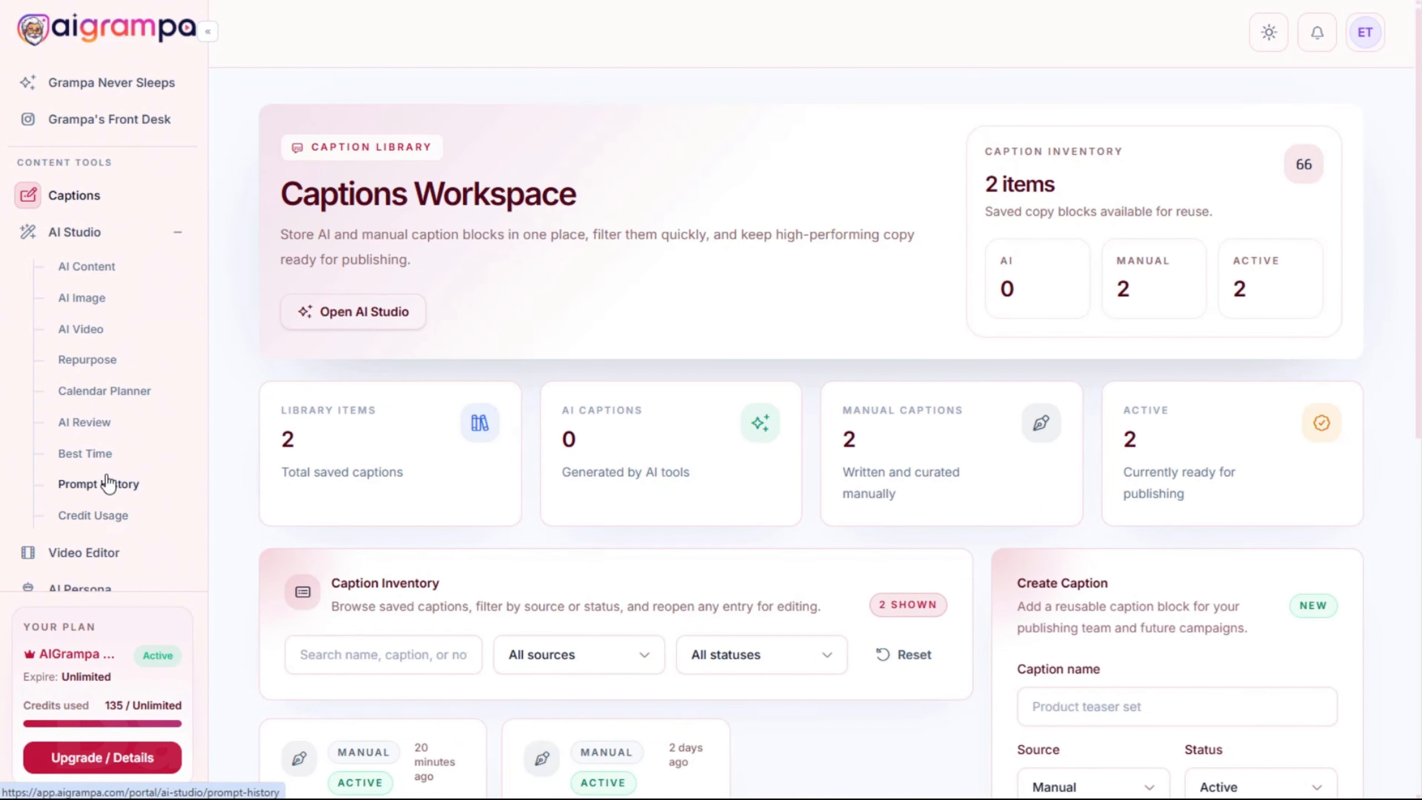
scroll(111, 482, "down", 1)
scroll(103, 453, "up", 1)
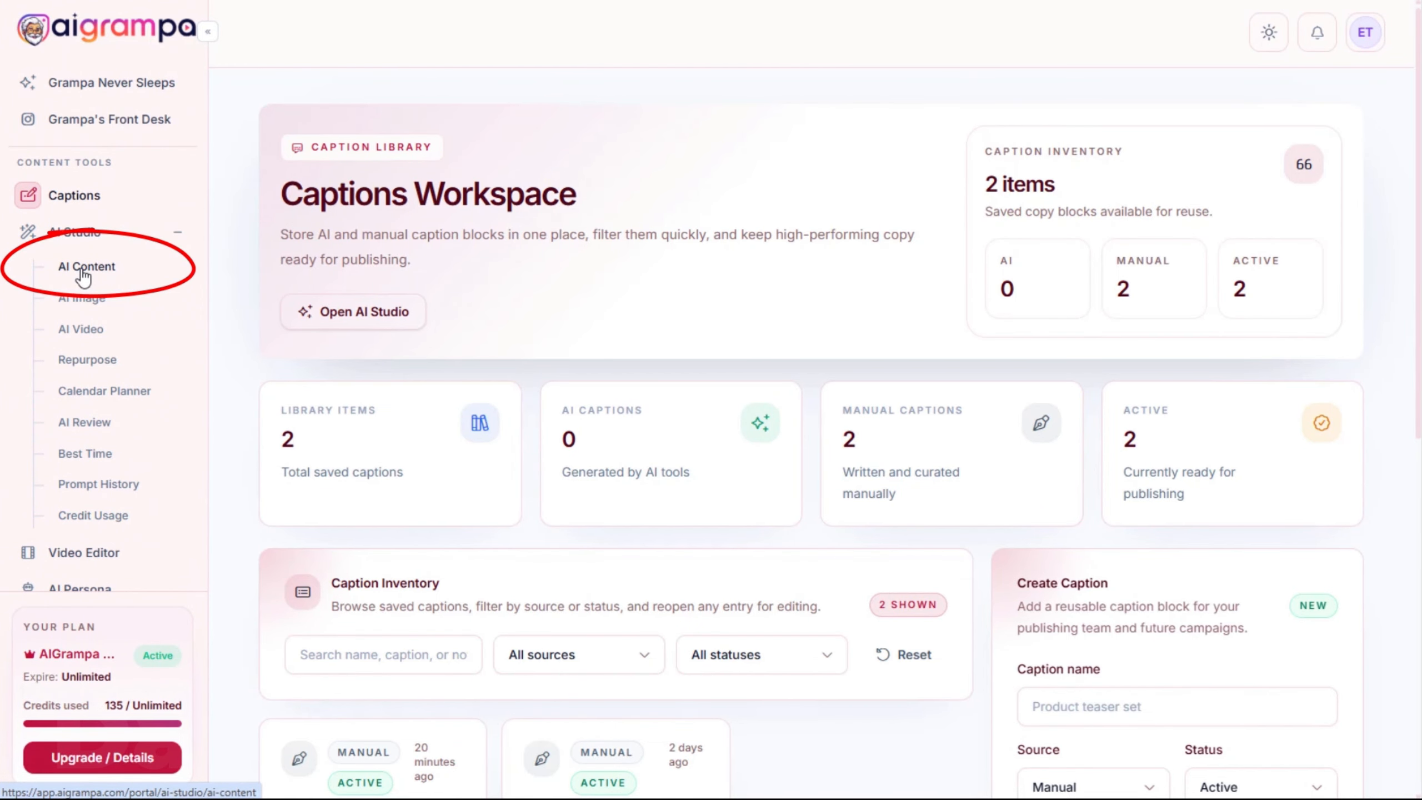
left_click(84, 269)
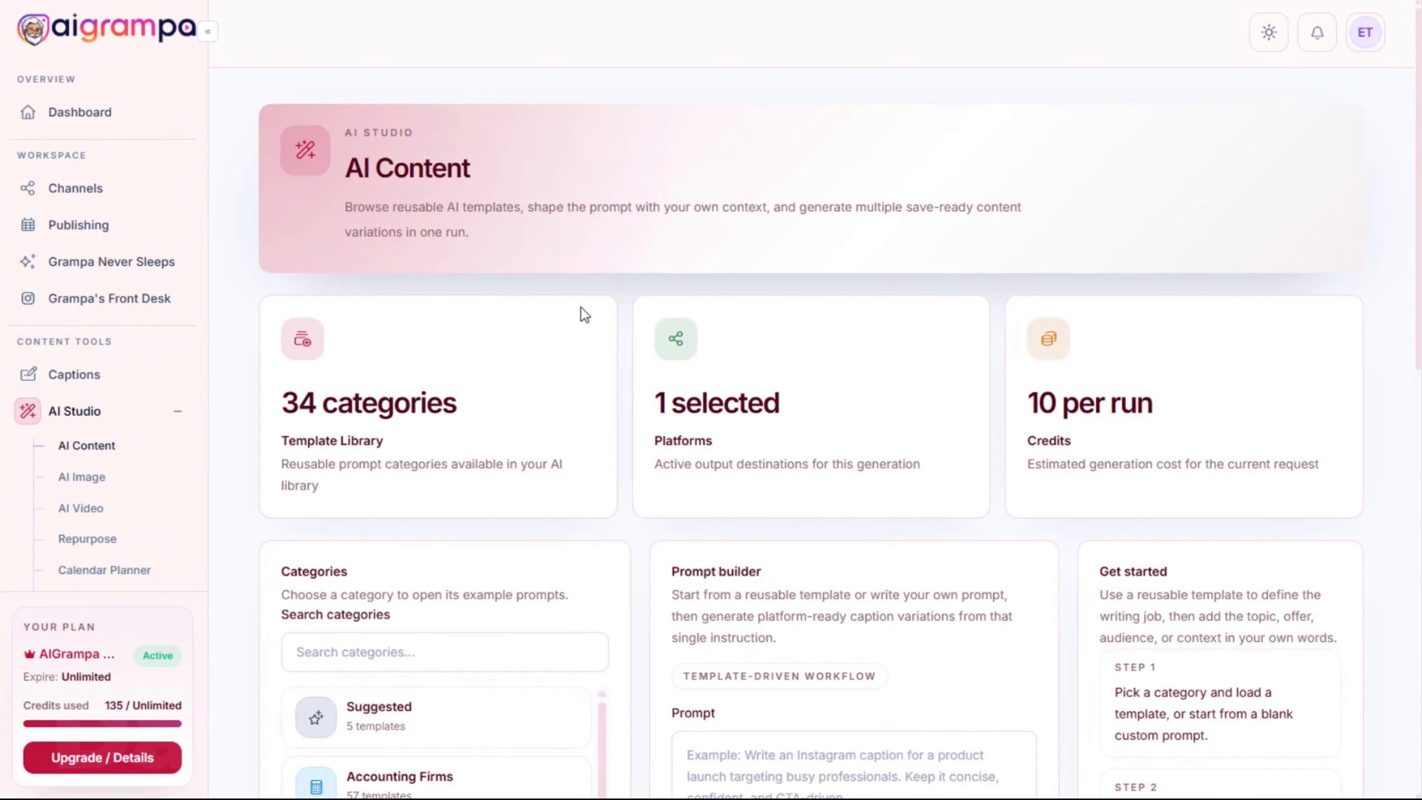
Examine the AI Content page's template categories alongside the prompt builder and its generation options
scroll(580, 307, "down", 5)
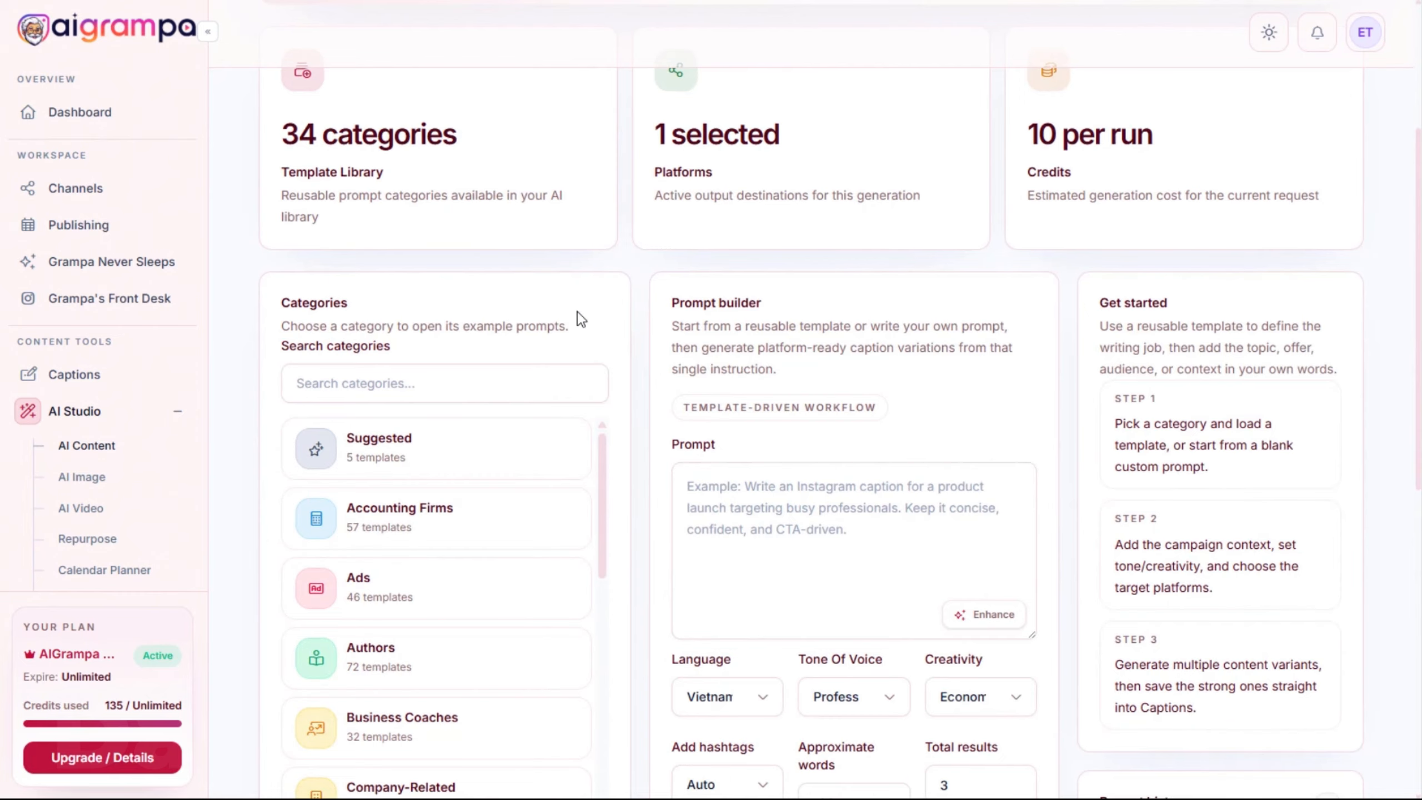
scroll(578, 312, "down", 3)
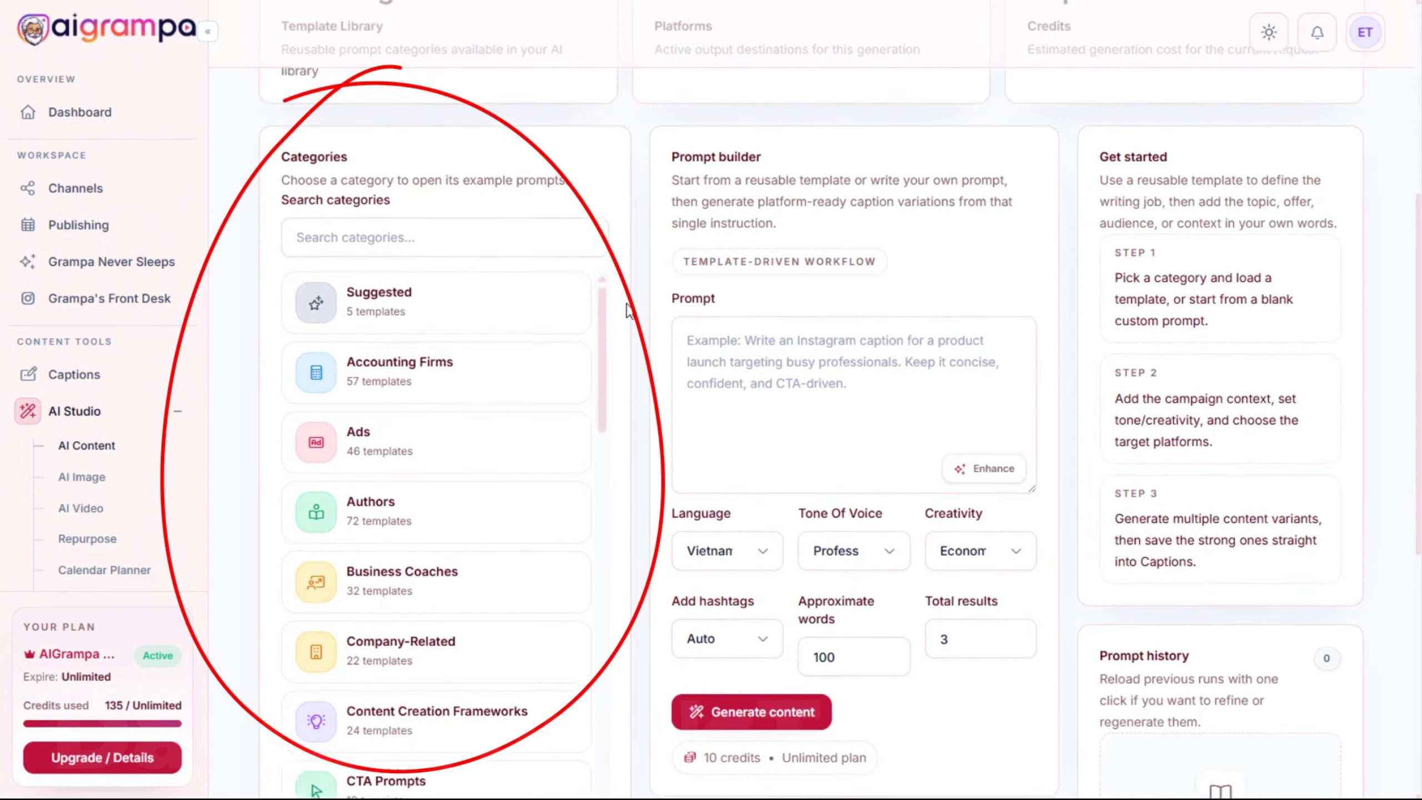
scroll(627, 310, "up", 6)
scroll(603, 384, "down", 5)
scroll(624, 333, "down", 6)
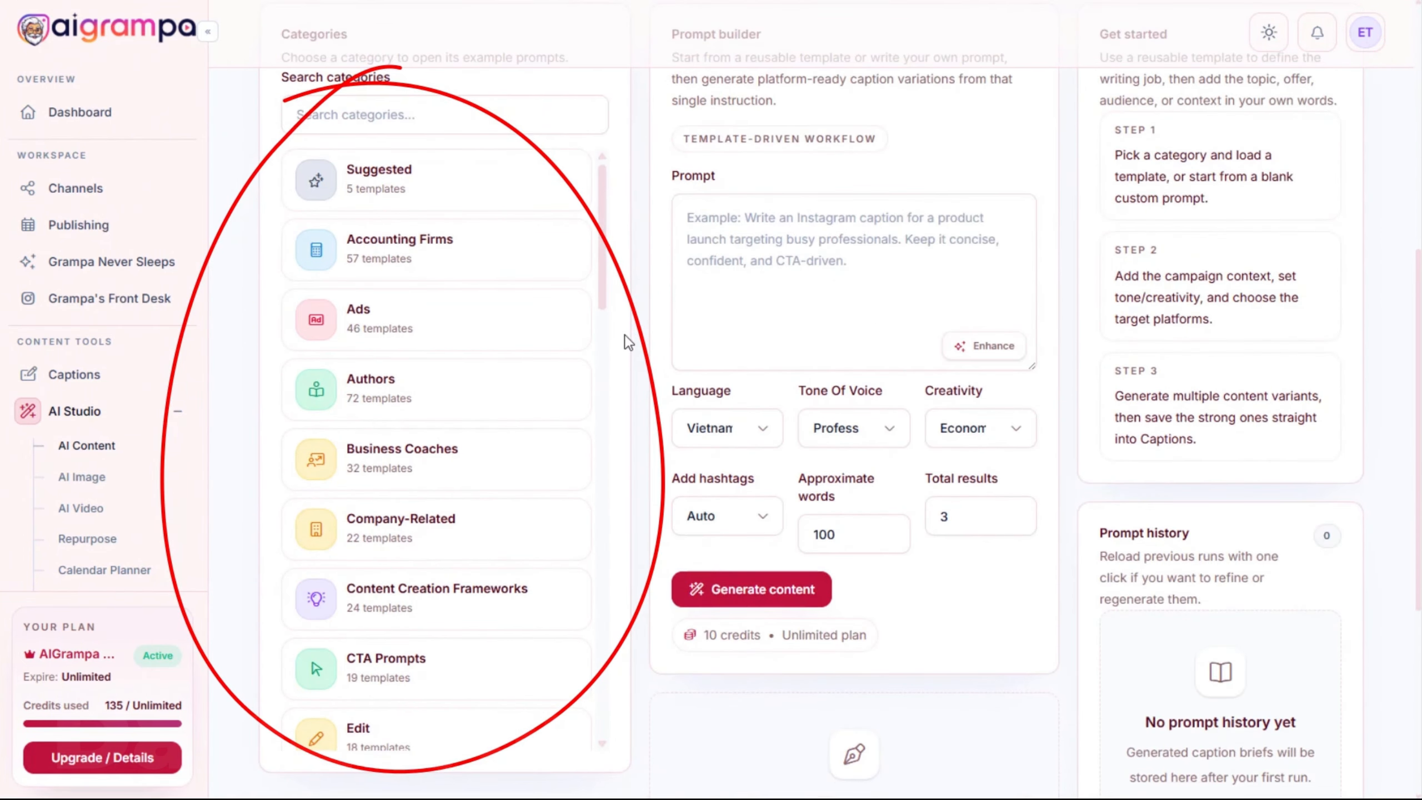
scroll(605, 223, "up", 3)
scroll(493, 370, "down", 3)
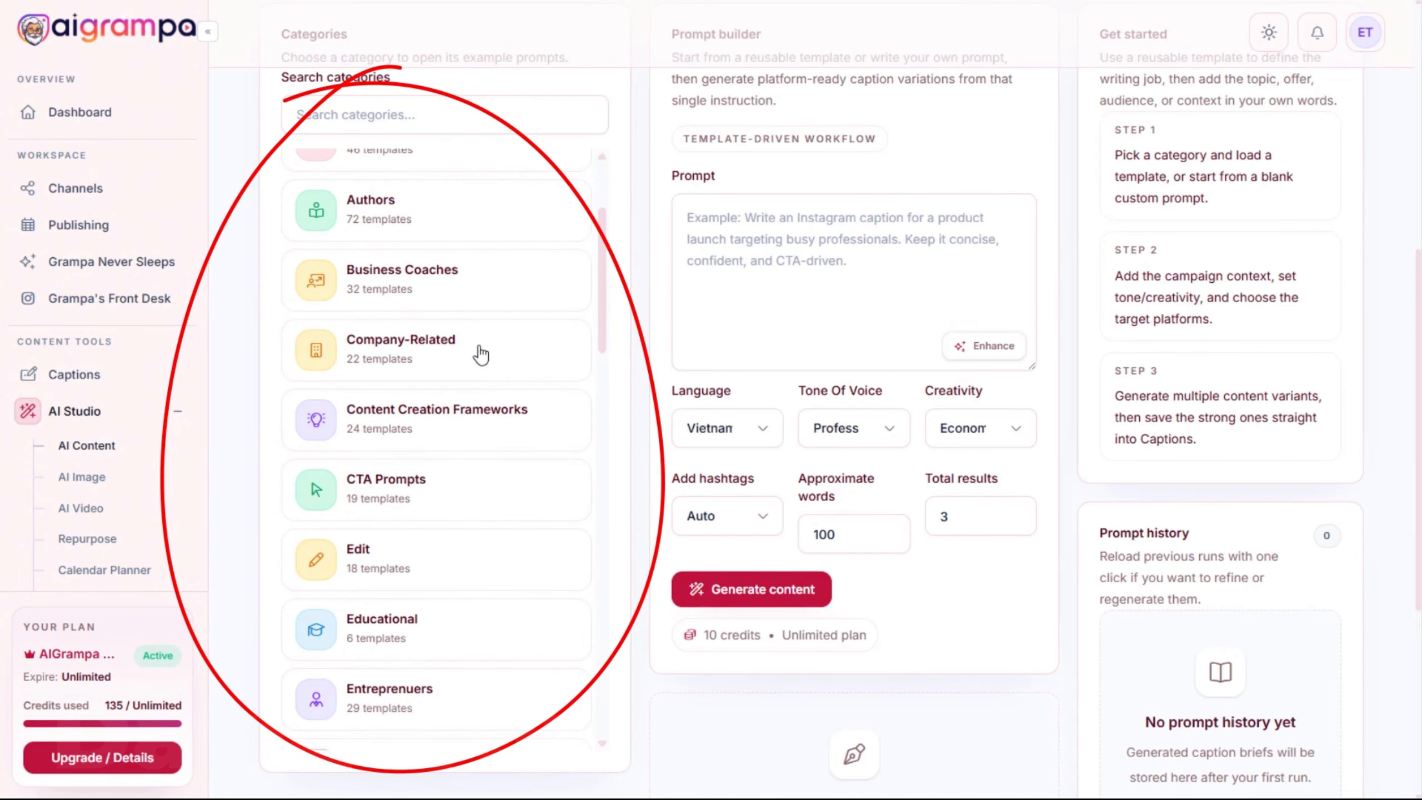
scroll(470, 428, "down", 2)
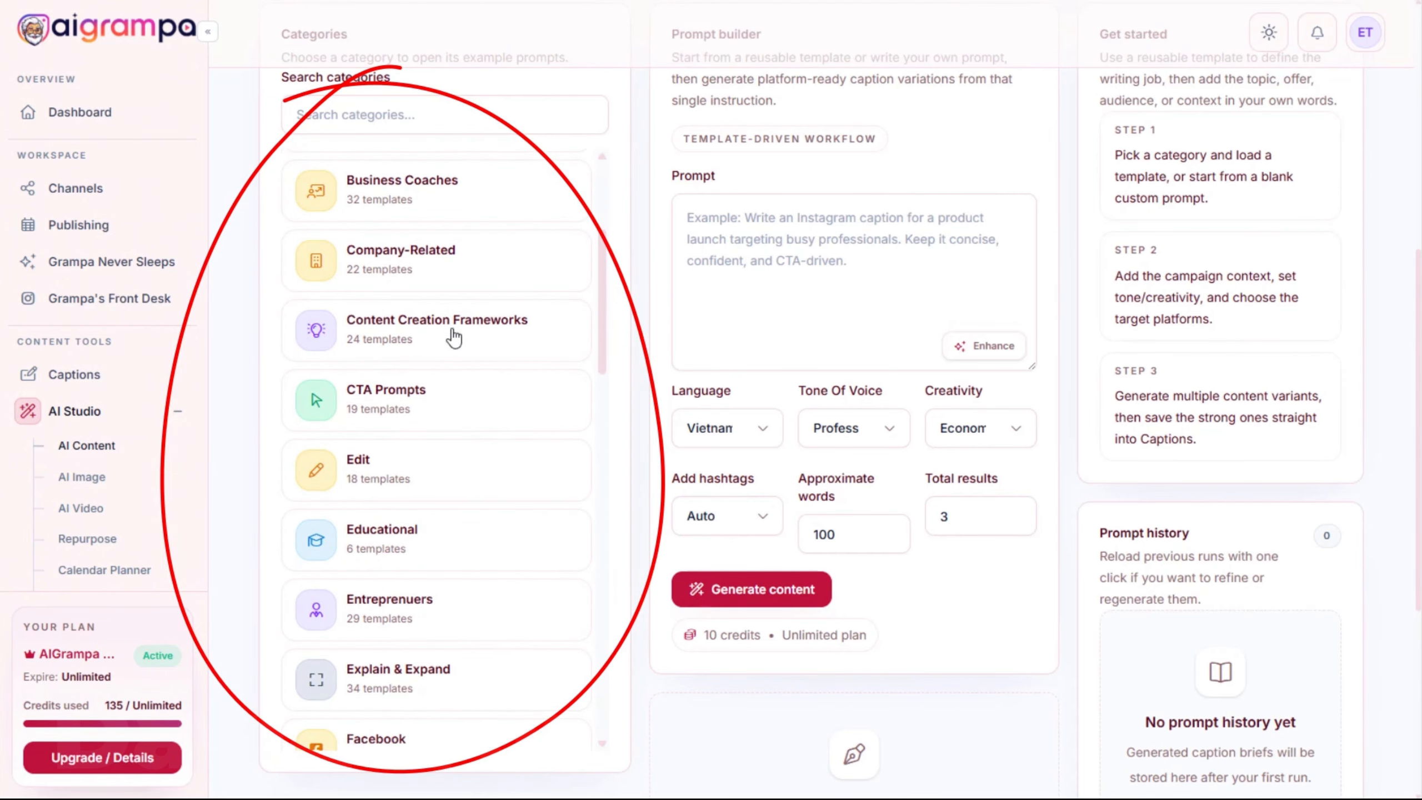
scroll(454, 333, "down", 2)
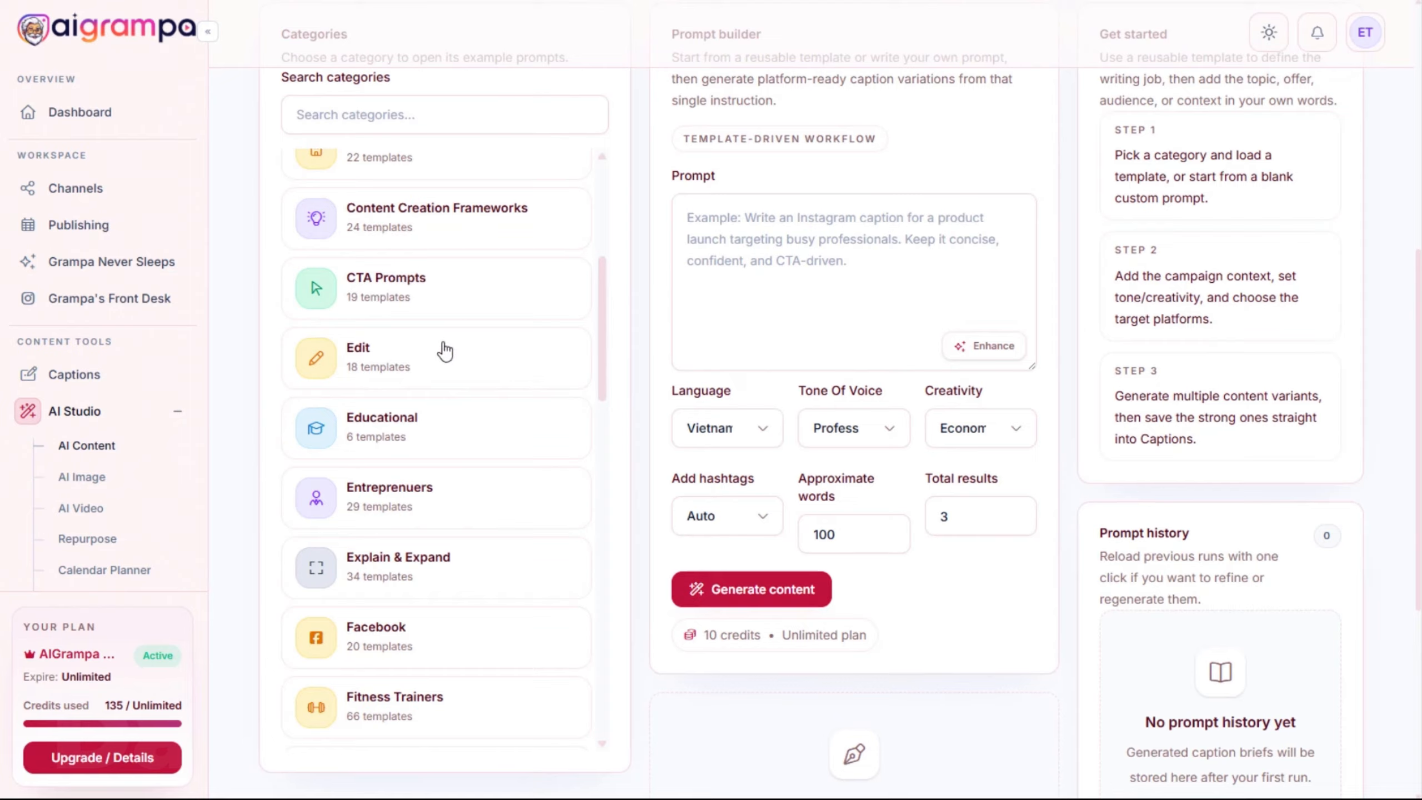
Look through the remaining template categories, open the Interactive category and browse its prompt templates
left_click_drag(602, 348, 588, 678)
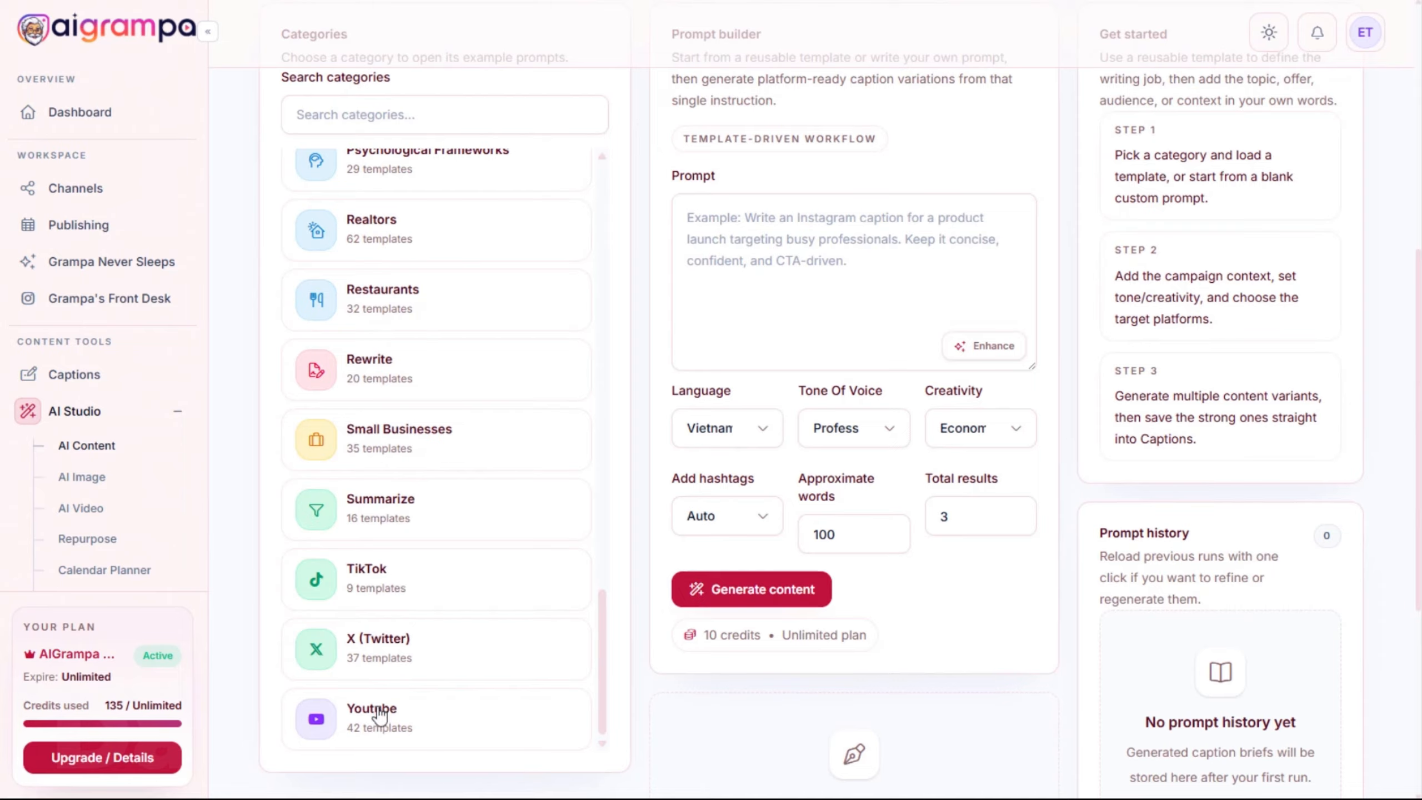
left_click_drag(603, 623, 581, 460)
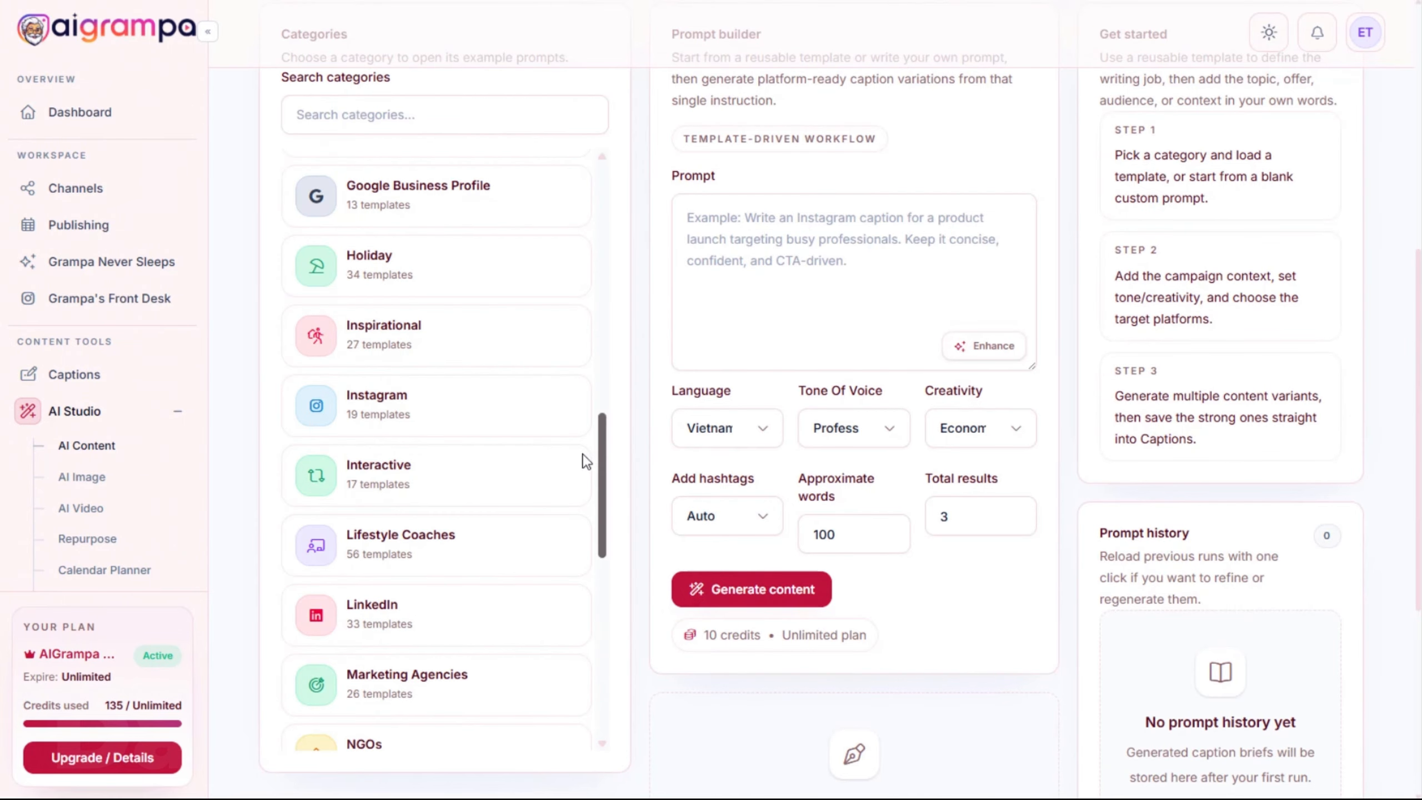
left_click(375, 474)
left_click_drag(604, 594, 617, 214)
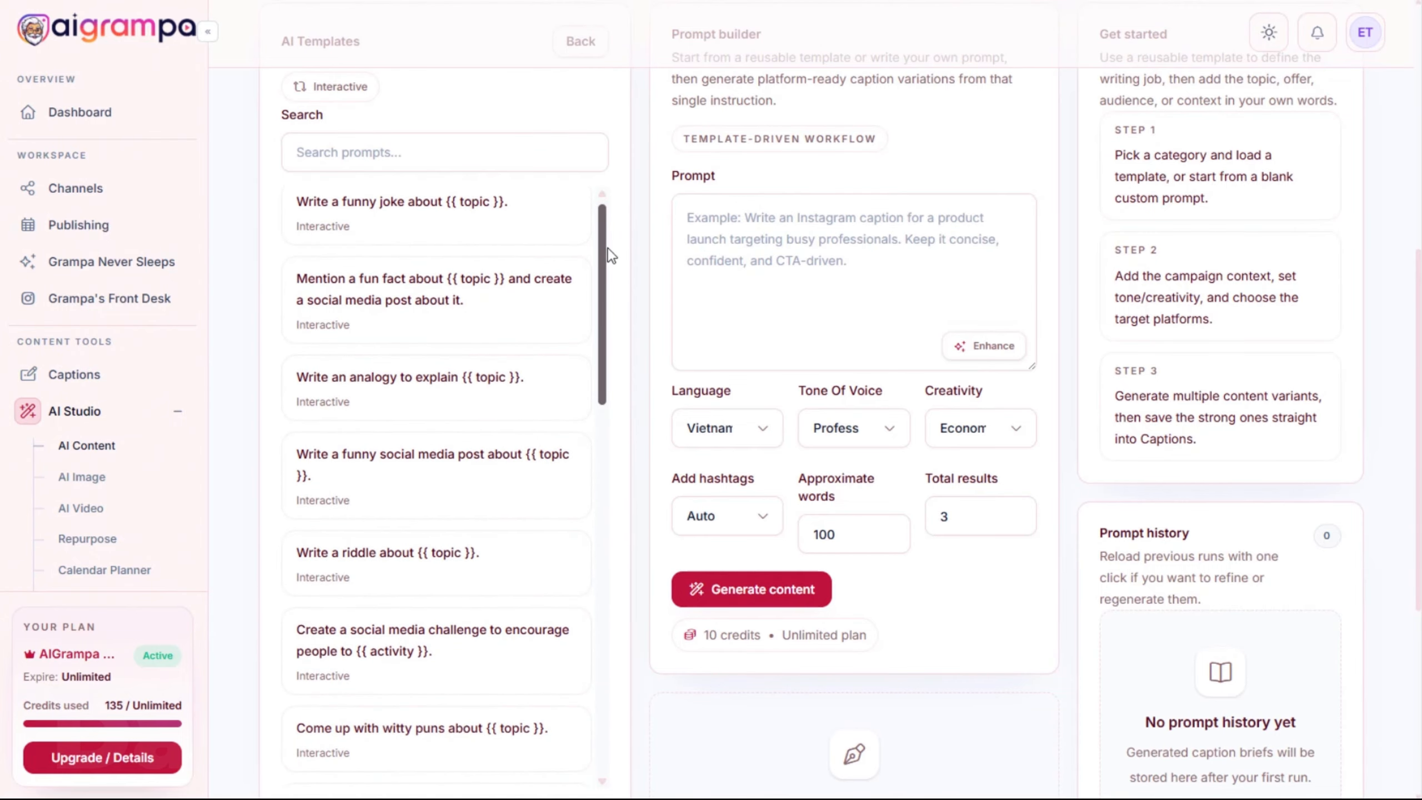
Load the Interactive template "Create a social media challenge to encourage people to {{ activity }}." into the prompt builder
scroll(609, 260, "down", 6)
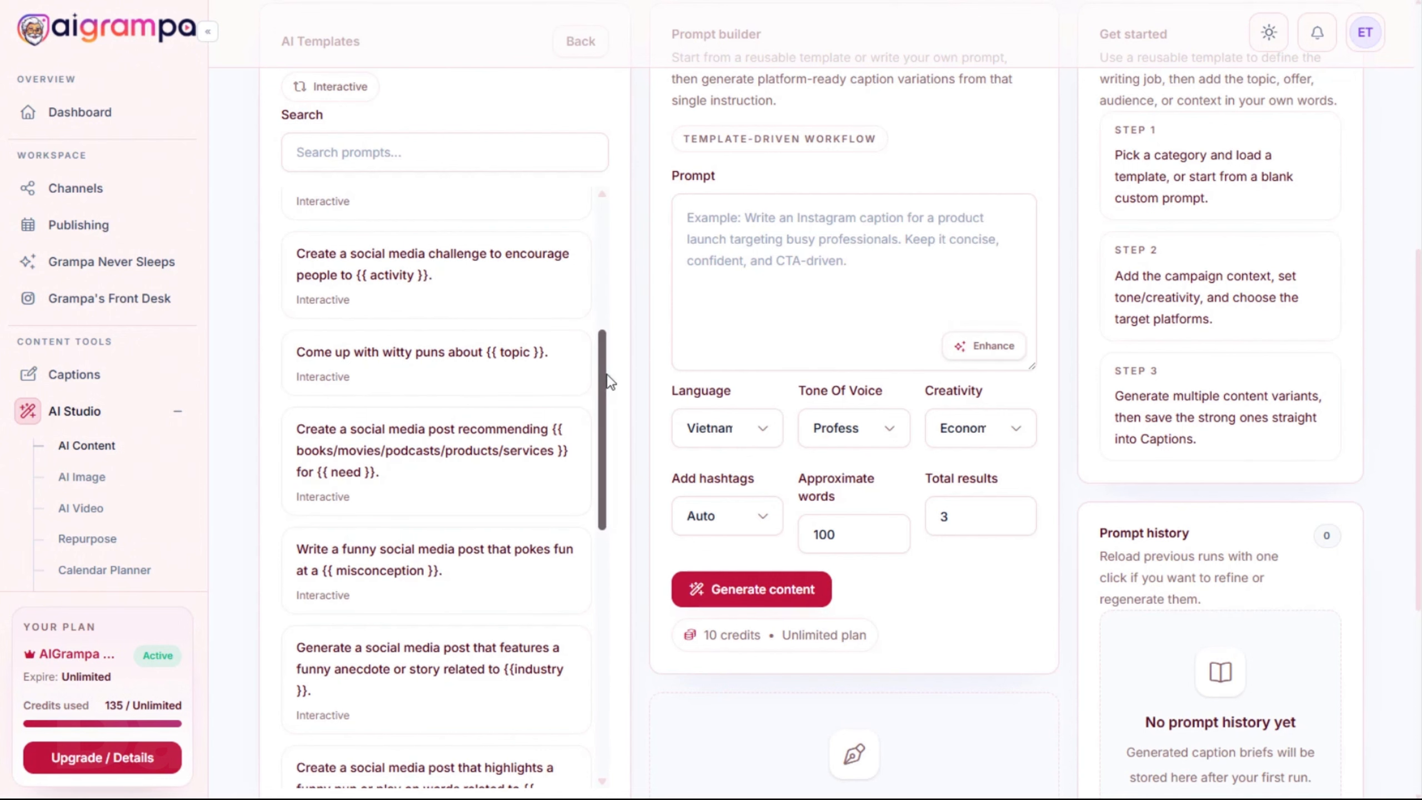
left_click_drag(606, 378, 600, 350)
left_click(427, 358)
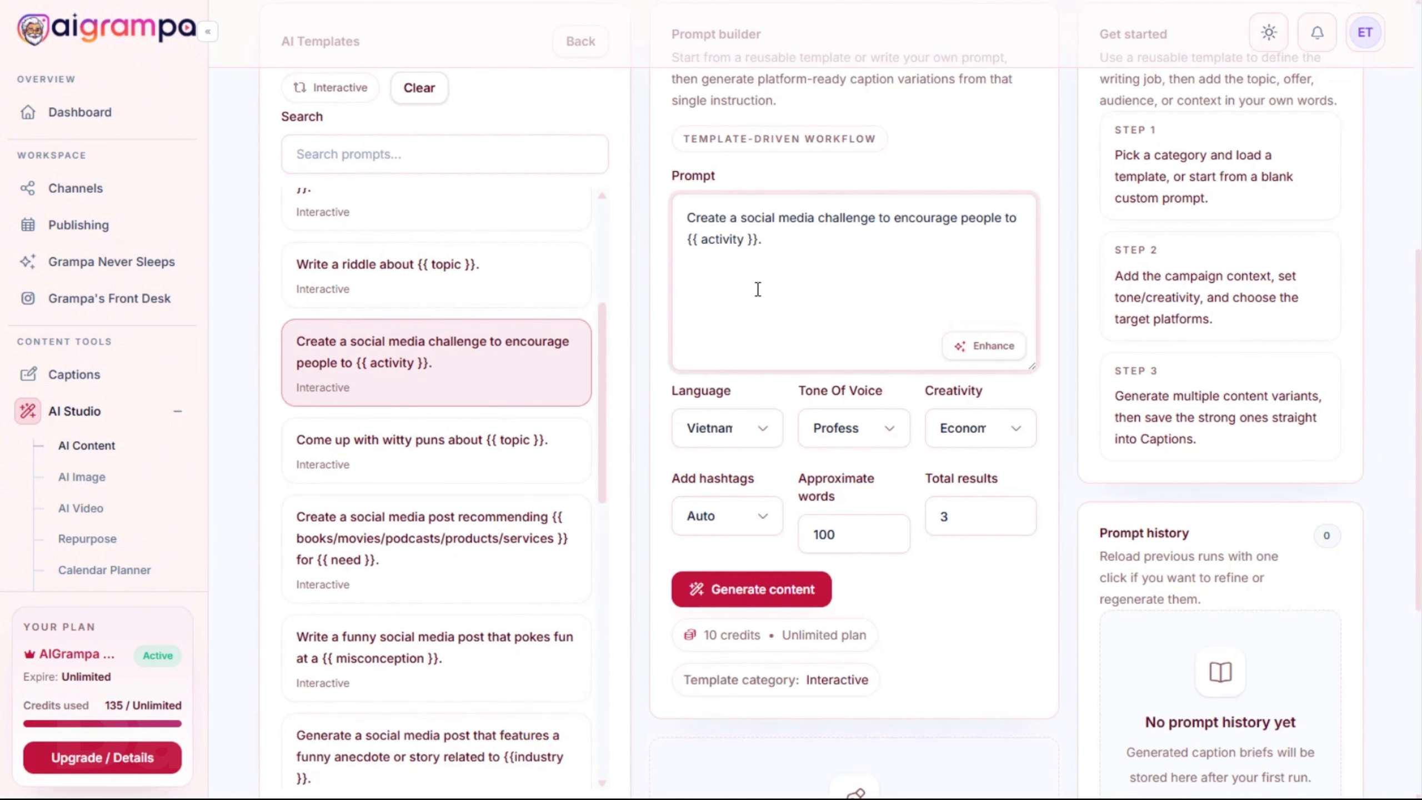
scroll(806, 311, "up", 3)
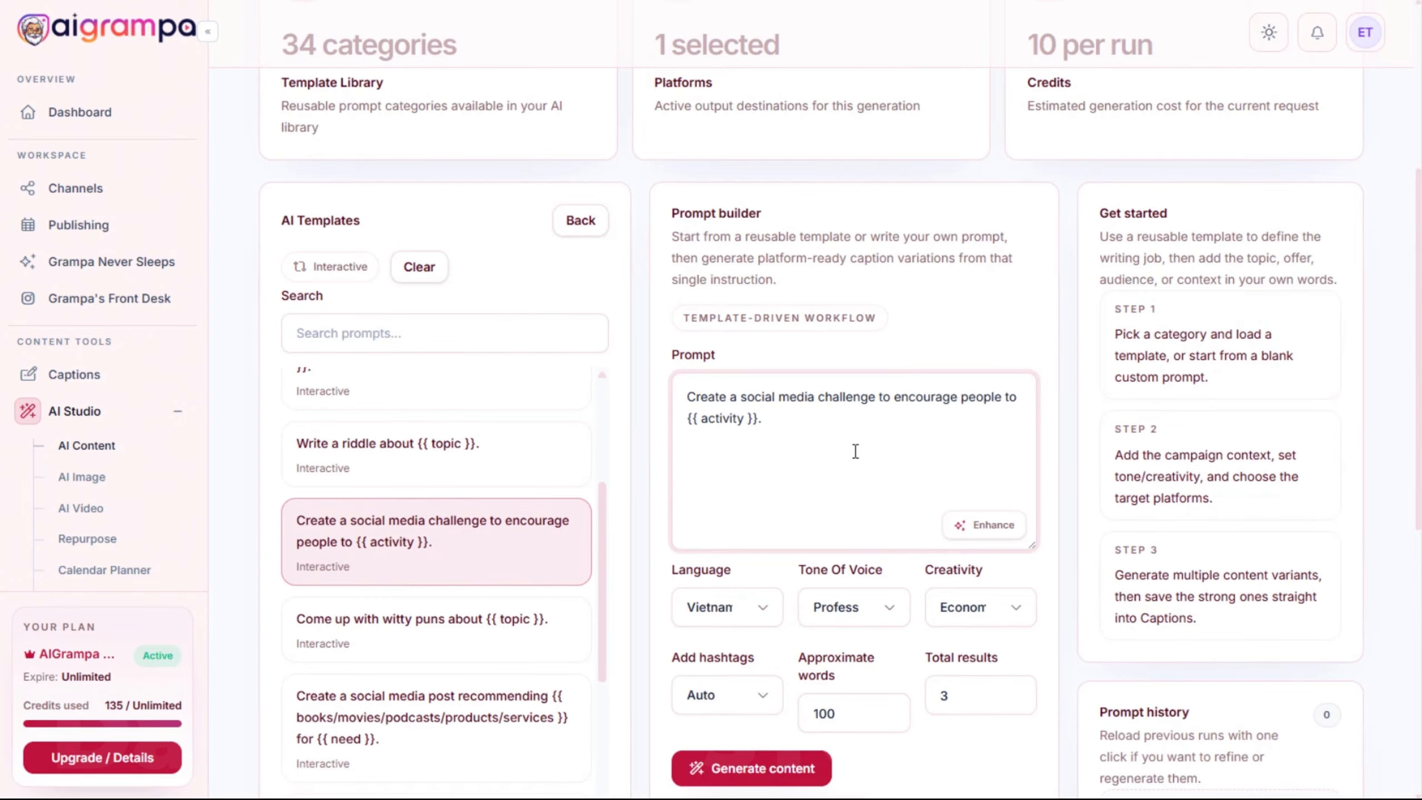
scroll(856, 451, "down", 2)
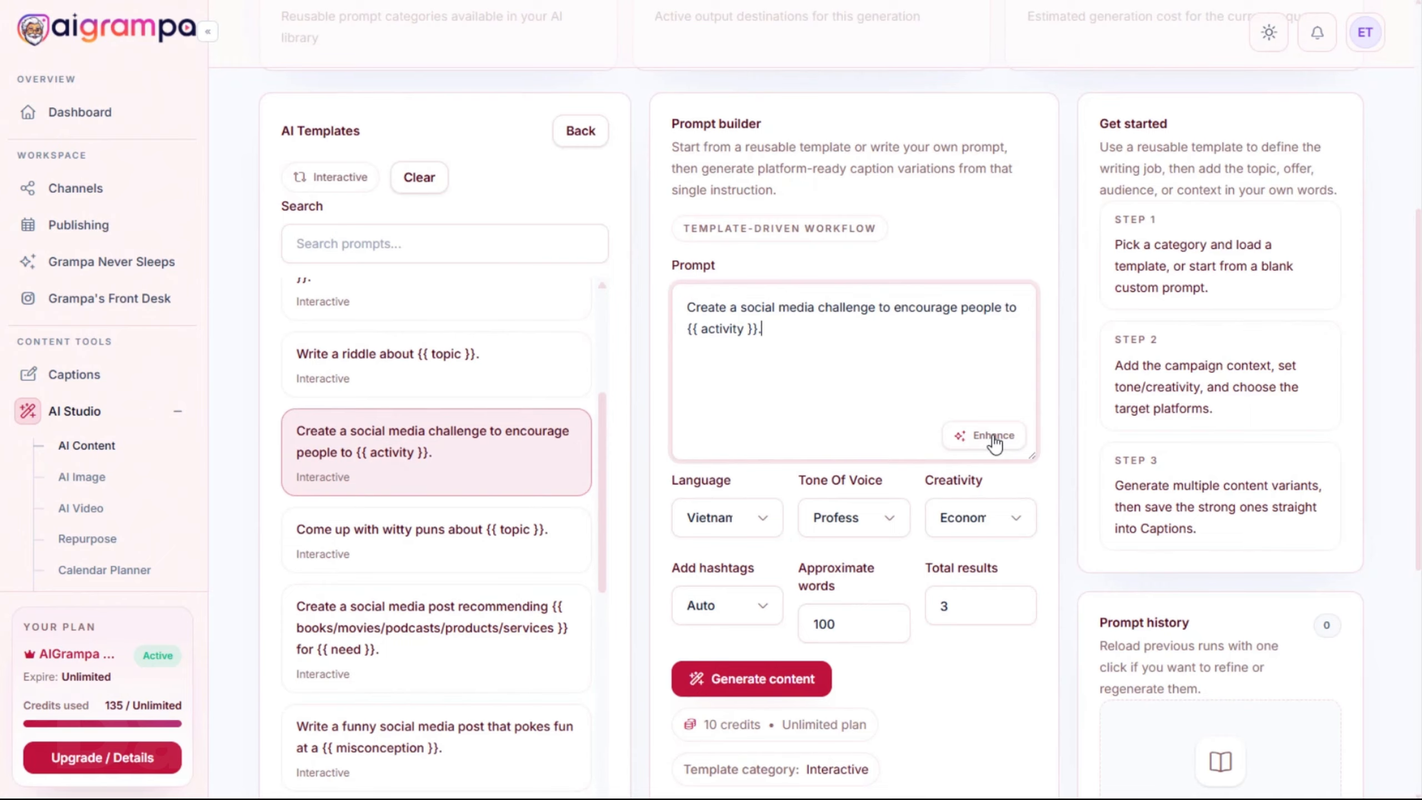
Set the language to English, the tone of voice to Casual and the creativity to Balanced, and try to generate the content
left_click(742, 519)
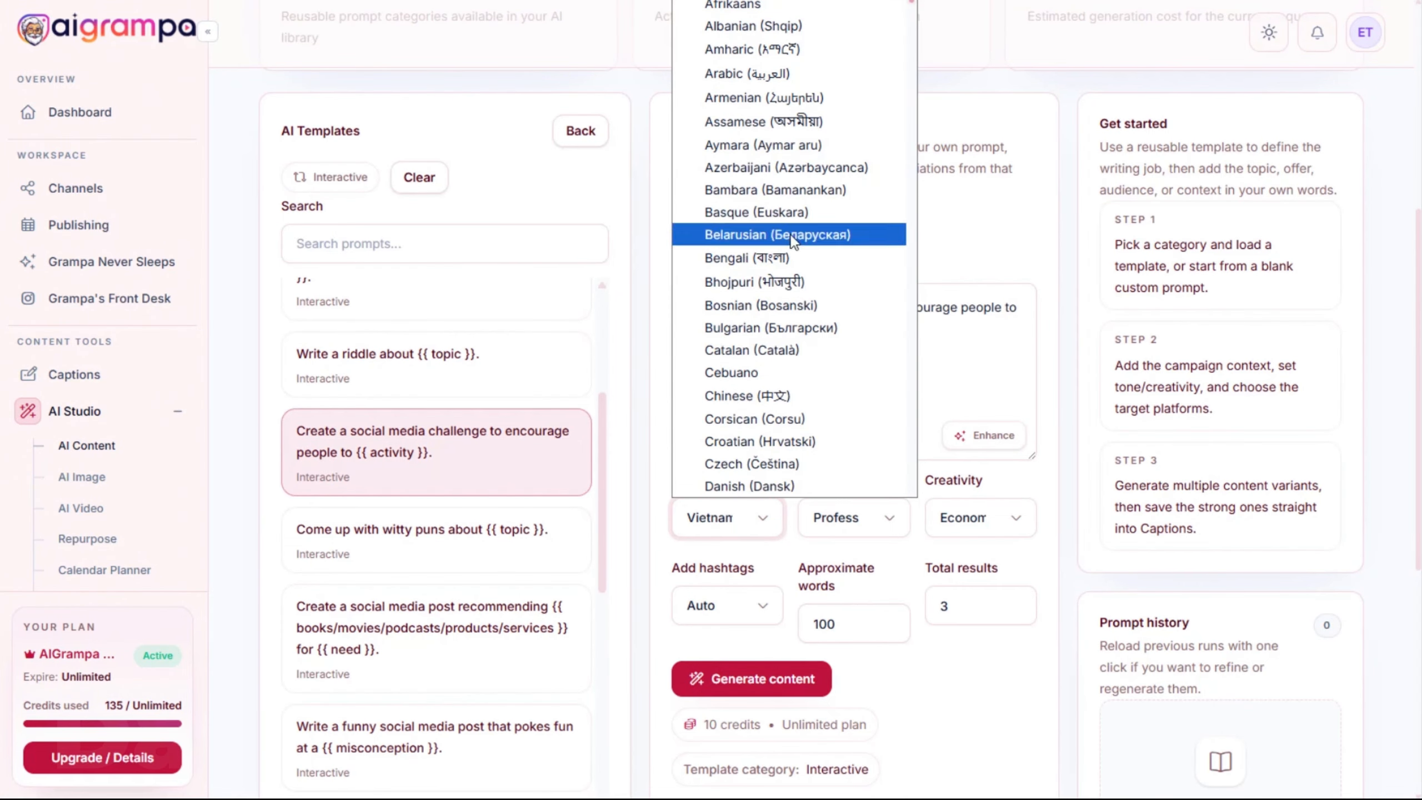
left_click(775, 0)
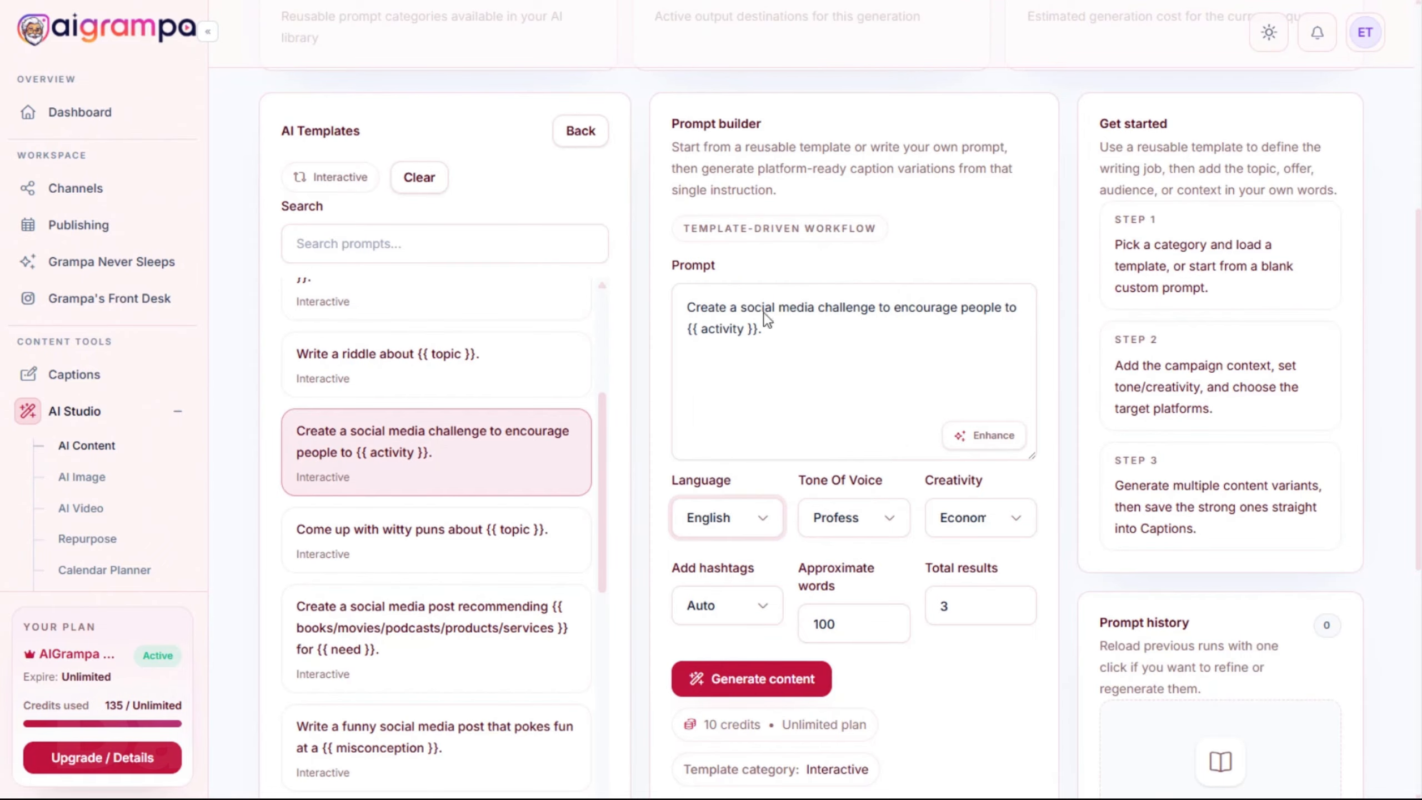
left_click(857, 523)
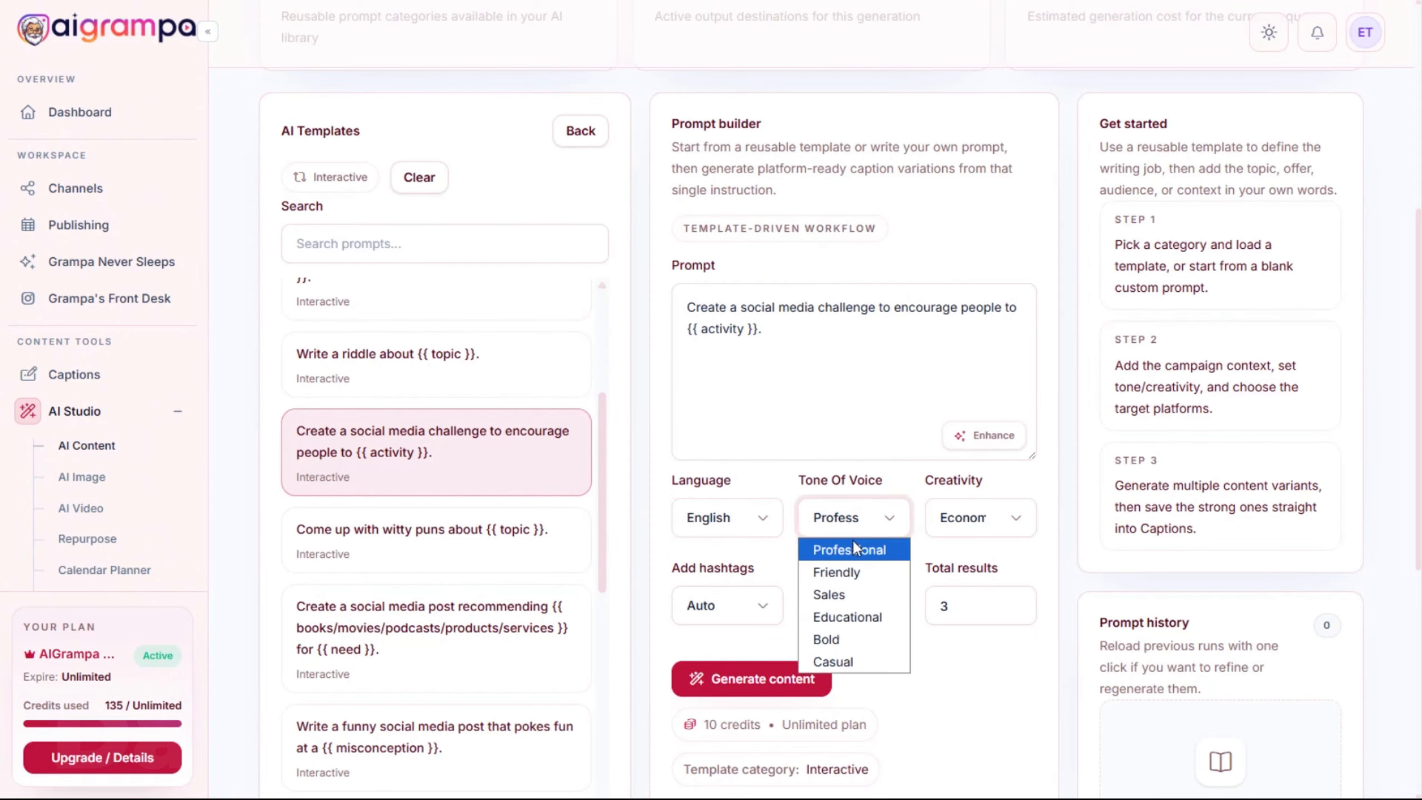
left_click(833, 662)
left_click(967, 520)
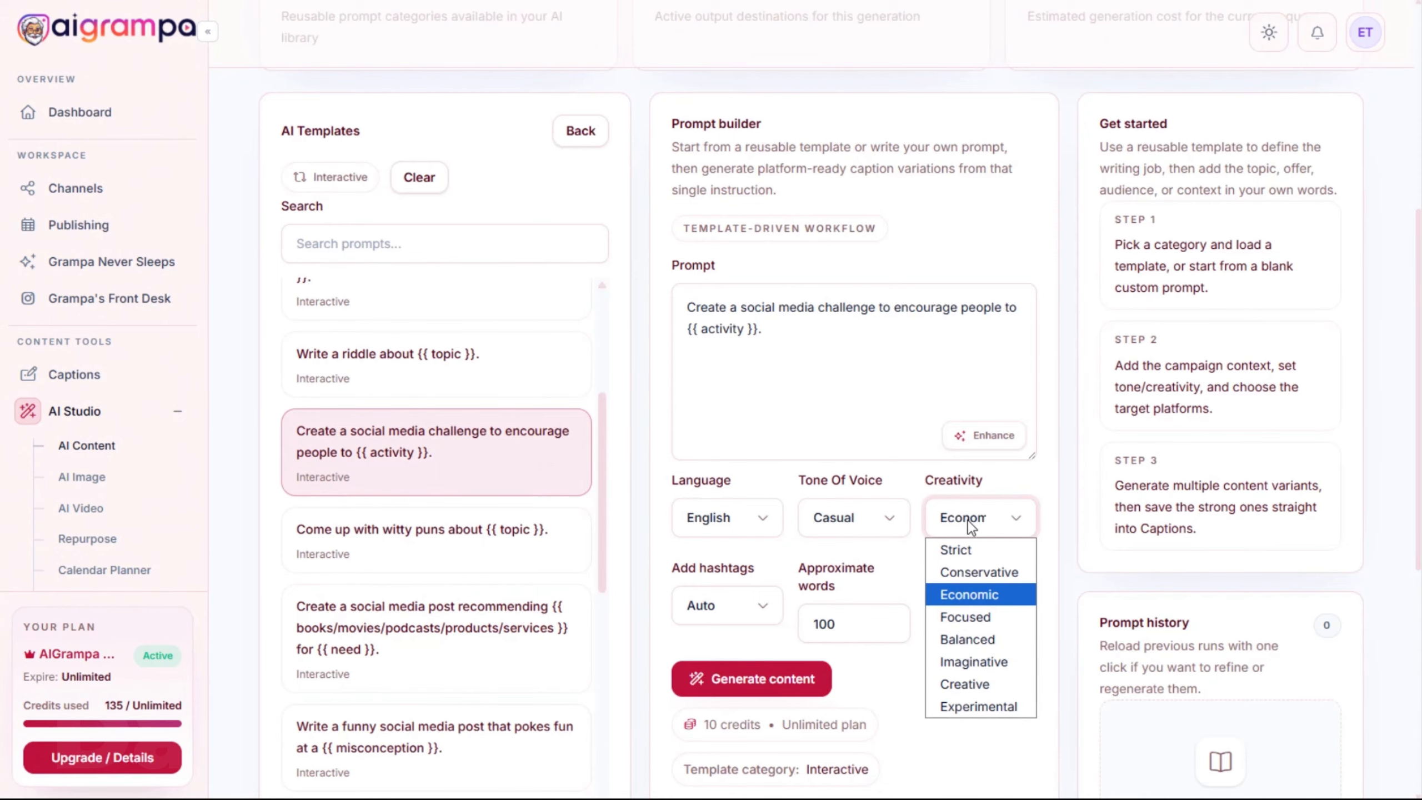
left_click(977, 639)
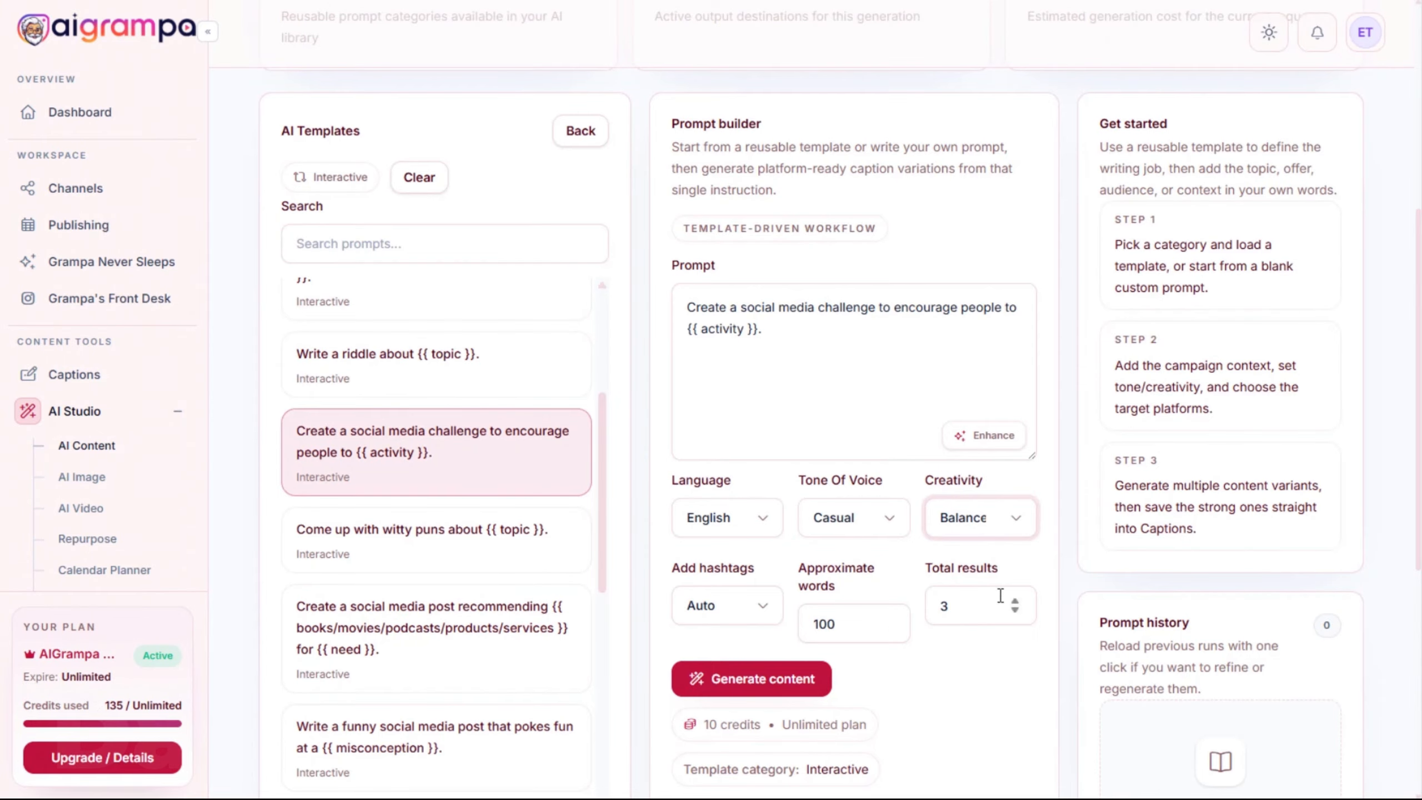
scroll(968, 657, "down", 3)
left_click(731, 502)
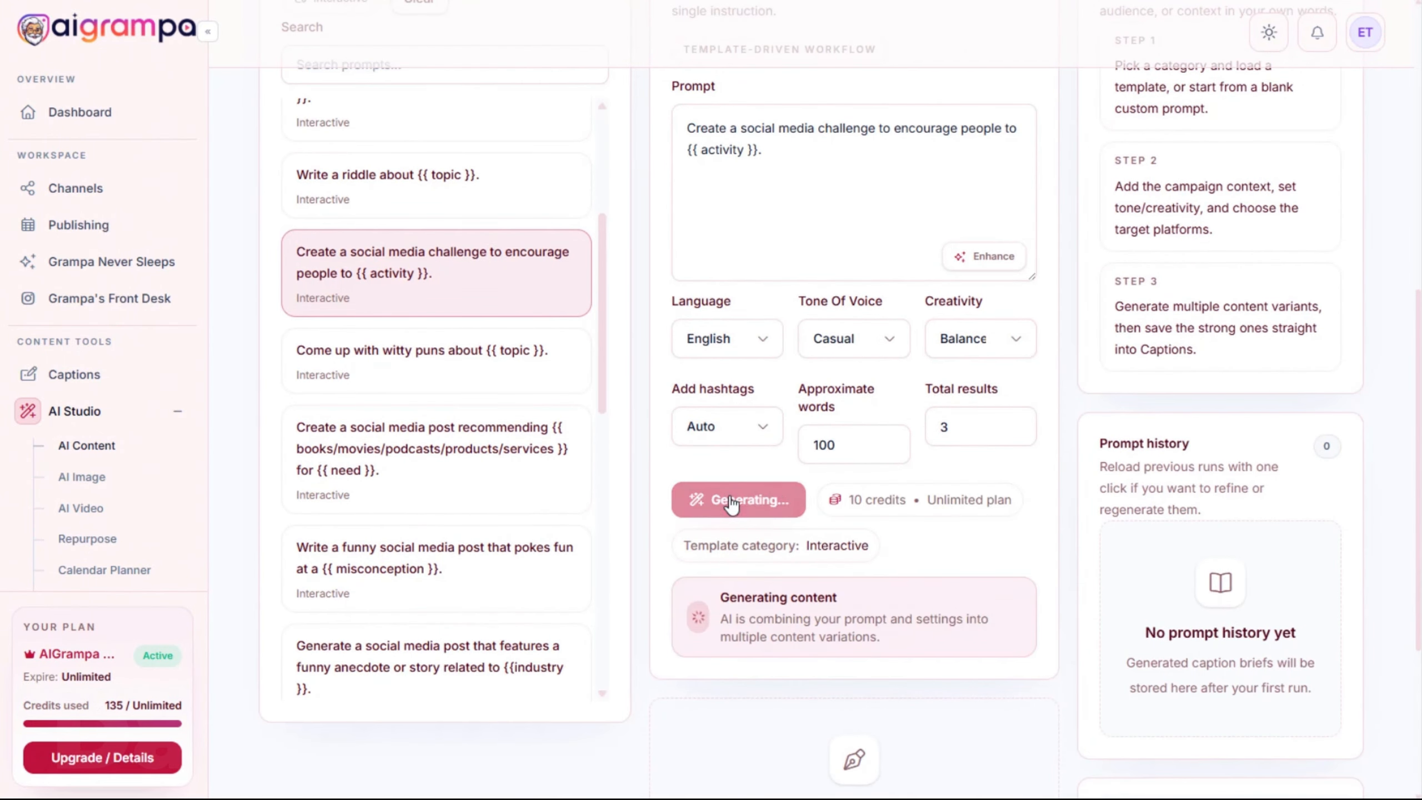
Replace the {{ activity }} placeholder in the prompt with "share their favorite Bible verse" and generate the content
scroll(750, 266, "up", 1)
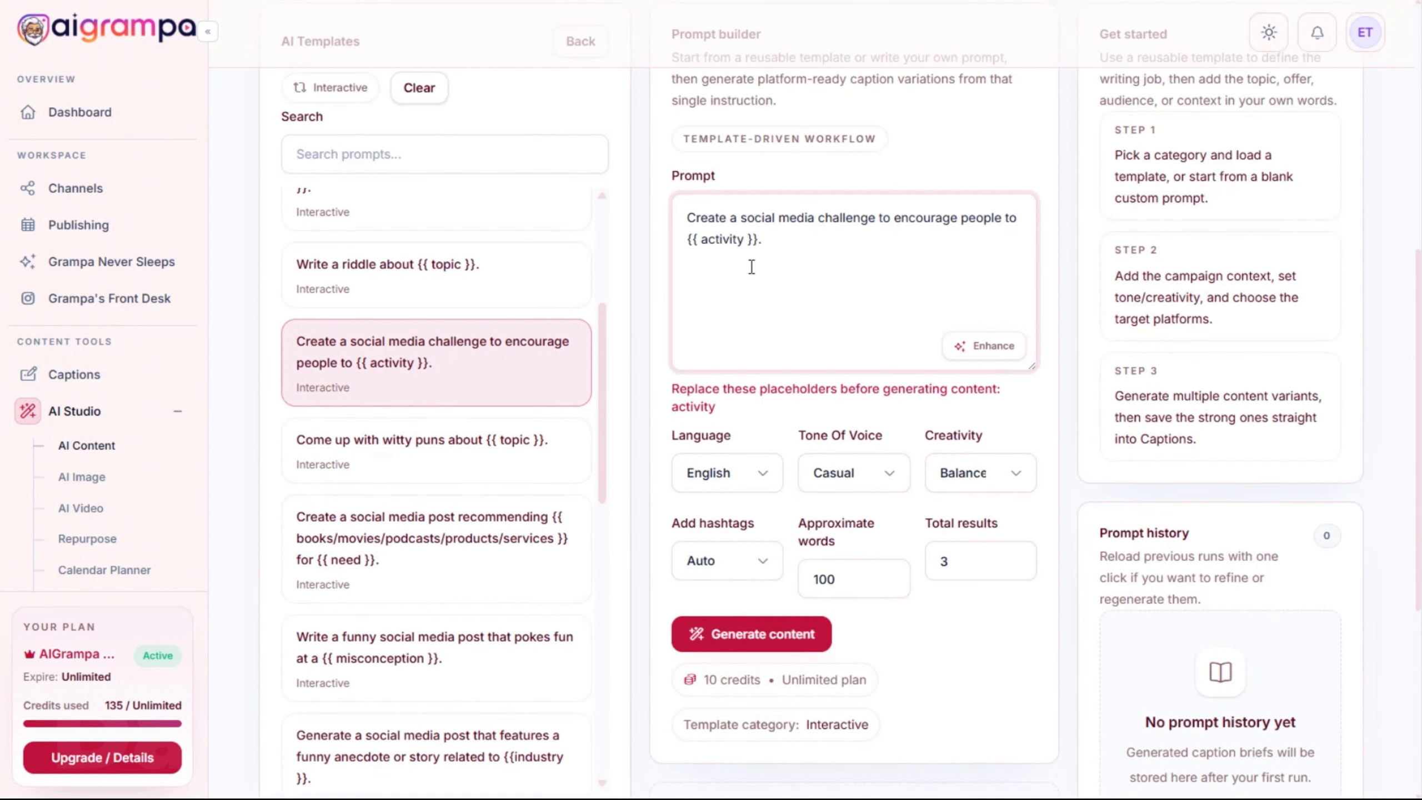
left_click_drag(686, 239, 763, 240)
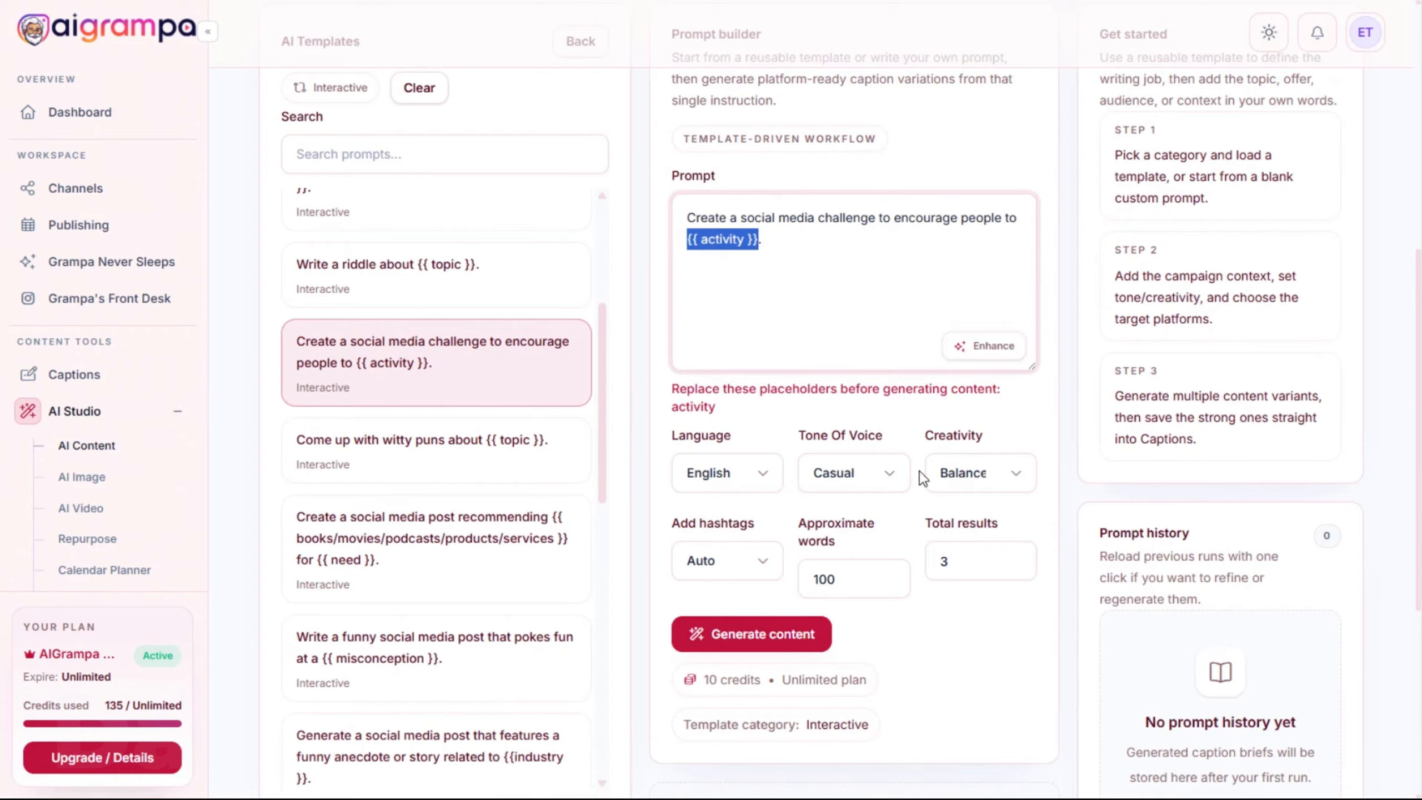
type("share their favorite Bible verse")
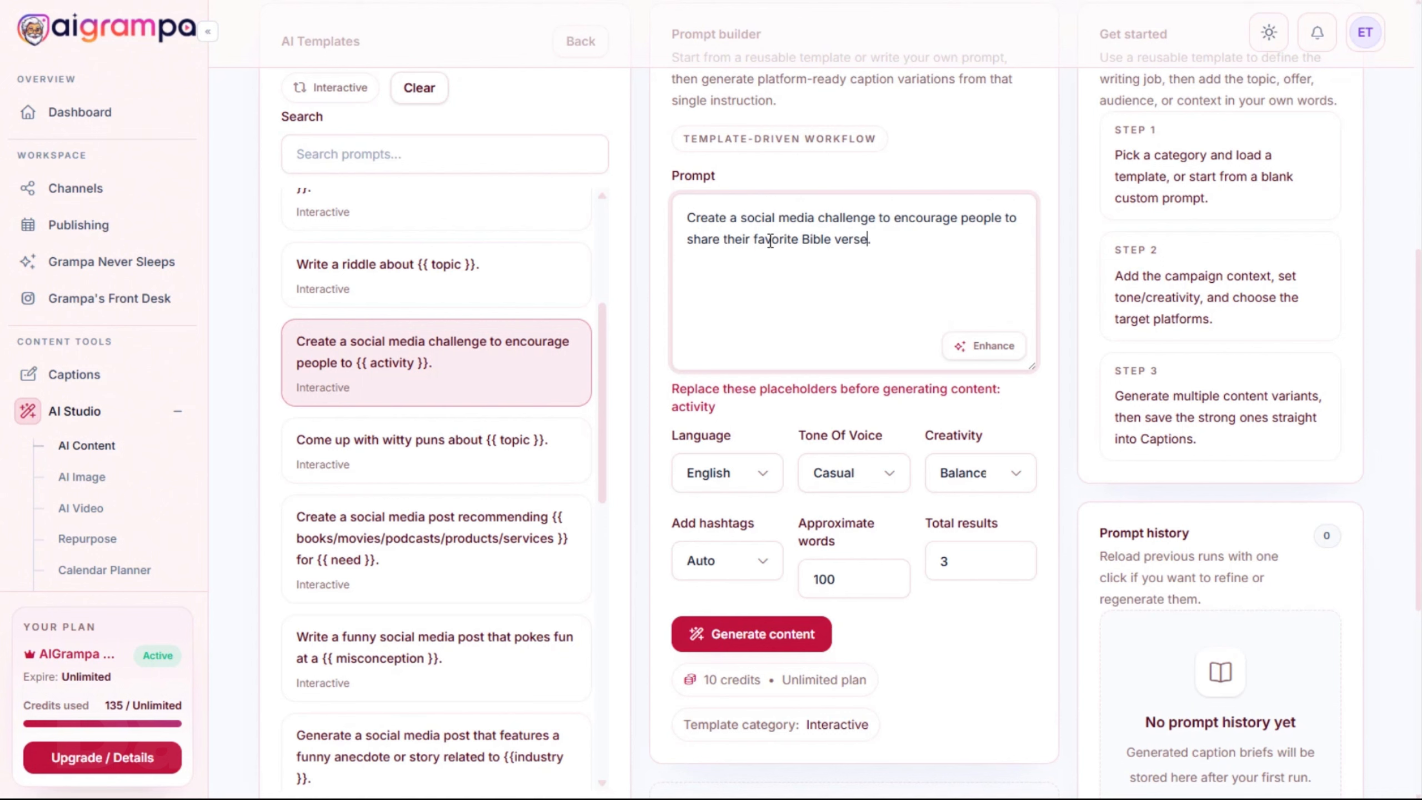
left_click(753, 636)
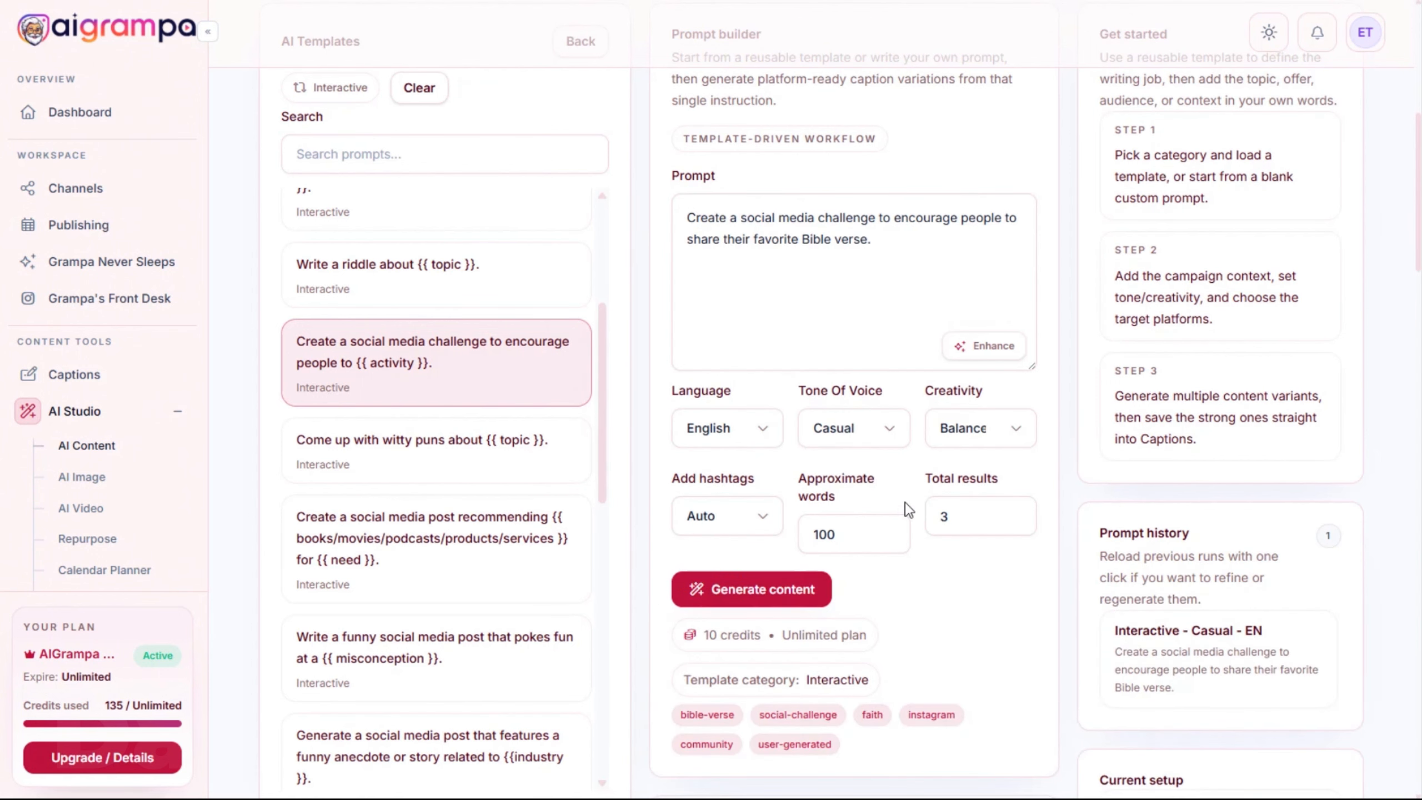
Skim through all three generated caption variations for the Bible verse challenge
scroll(940, 448, "down", 5)
scroll(973, 399, "down", 12)
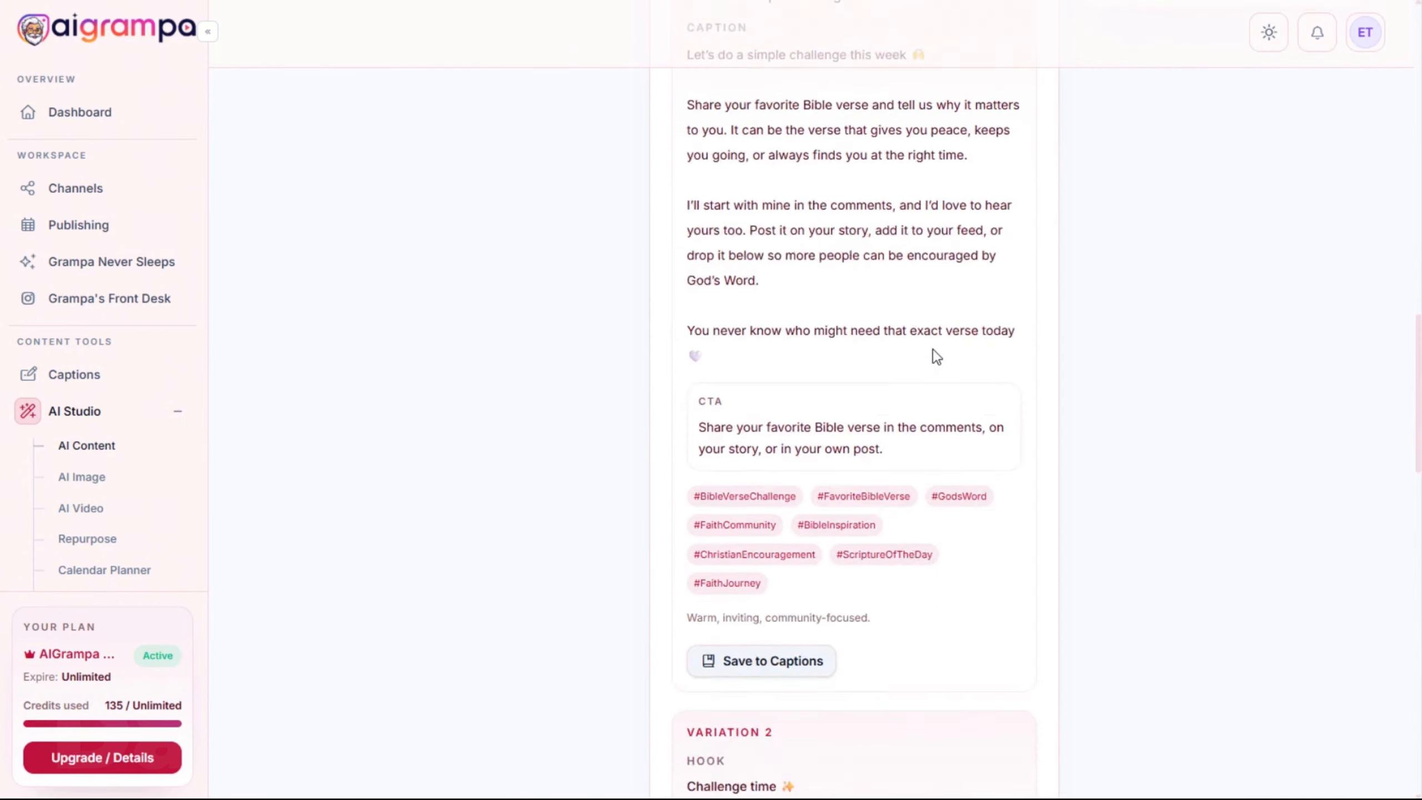
scroll(927, 392, "down", 15)
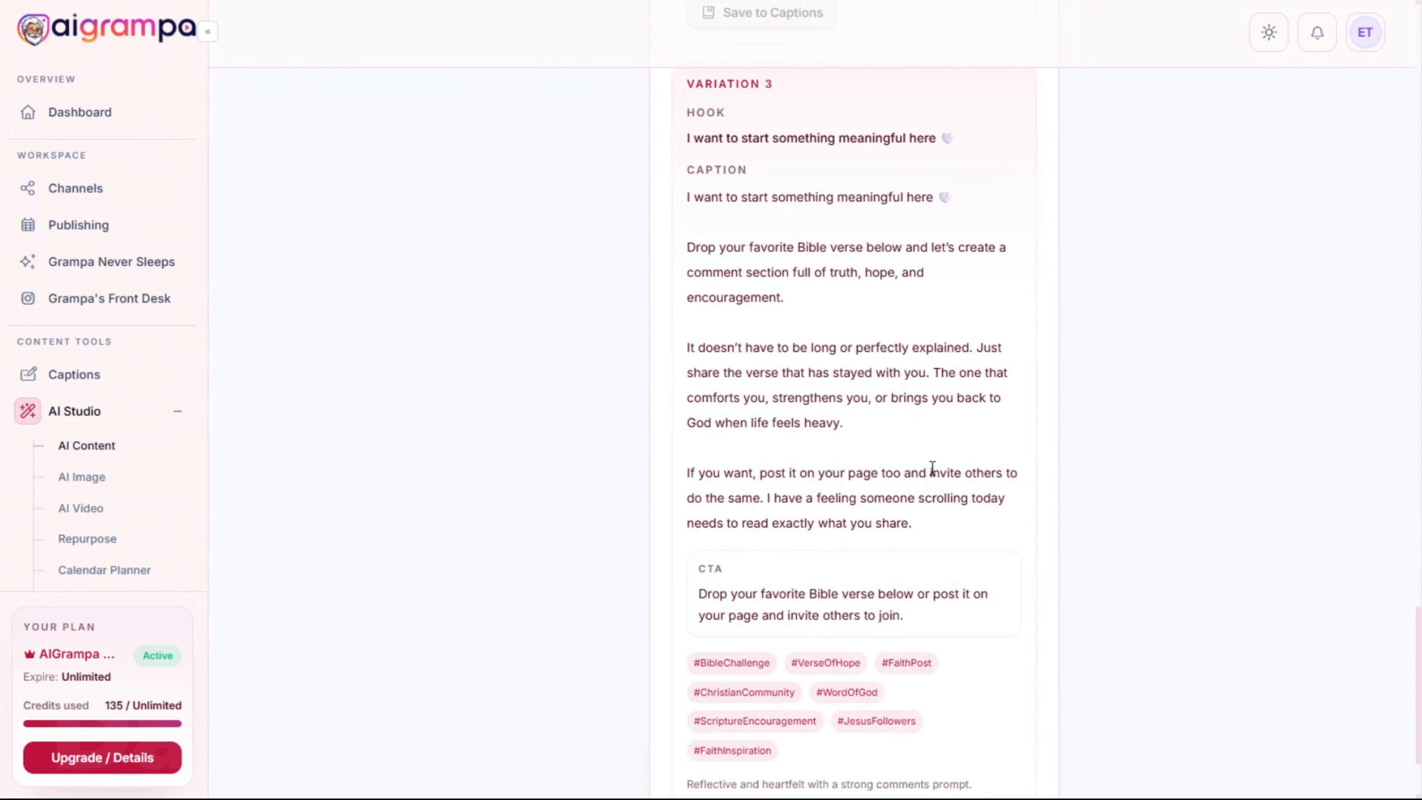
scroll(926, 473, "up", 20)
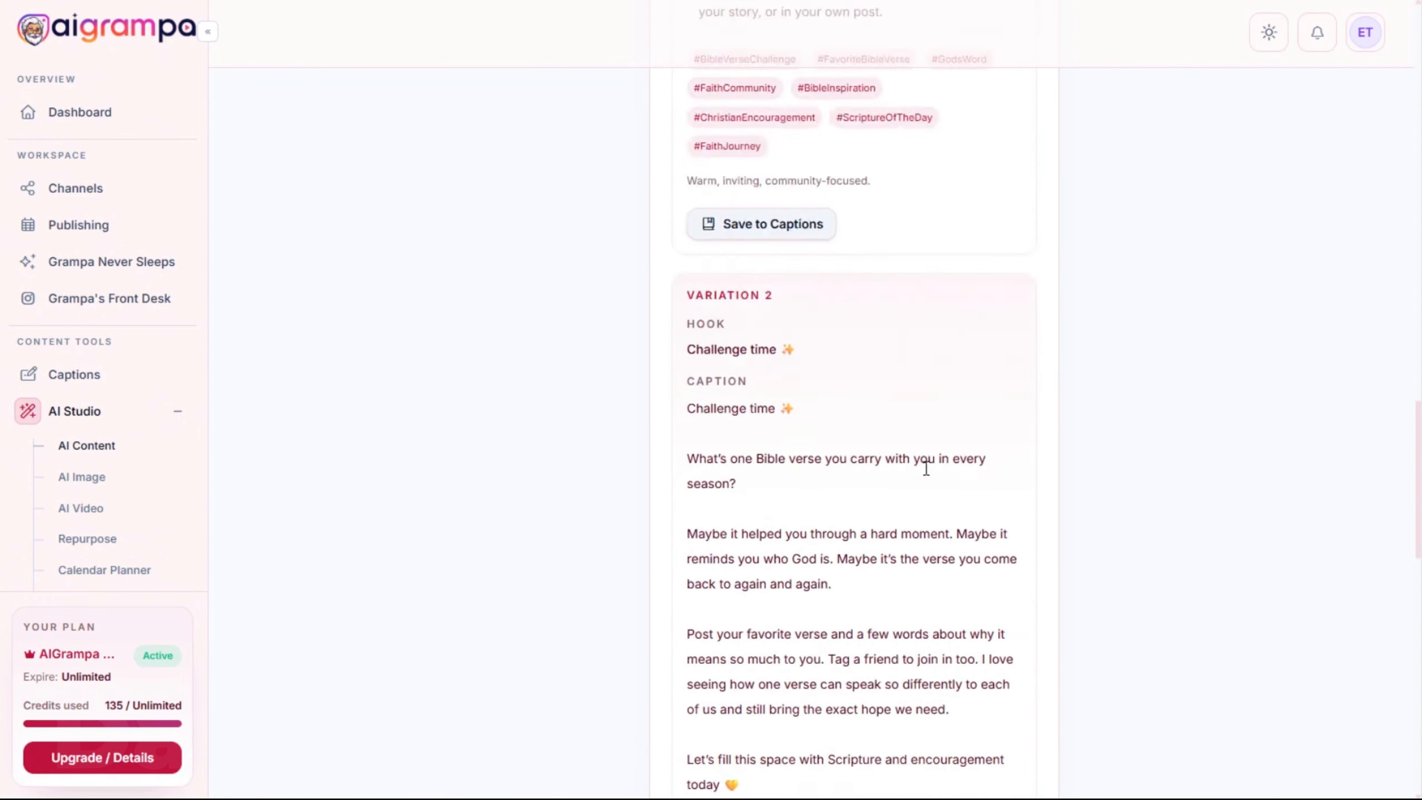
scroll(924, 478, "up", 3)
scroll(926, 474, "down", 3)
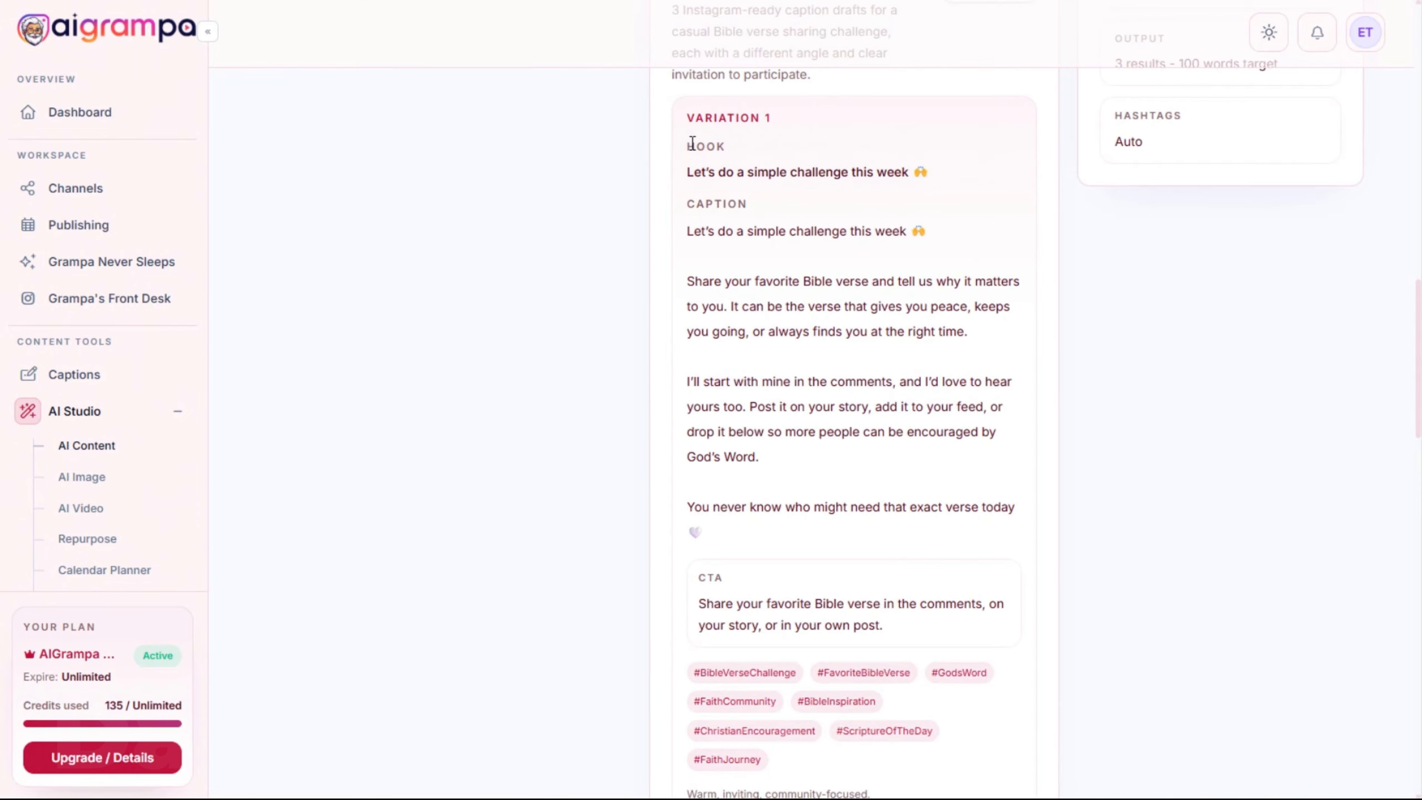
Compare the hooks of variations 1 and 2, along with the first variation's call to action and hashtags
mouse_move(688, 146)
left_mouse_down()
mouse_move(783, 169)
mouse_move(933, 169)
mouse_move(727, 168)
mouse_move(689, 151)
left_mouse_up()
left_click(966, 183)
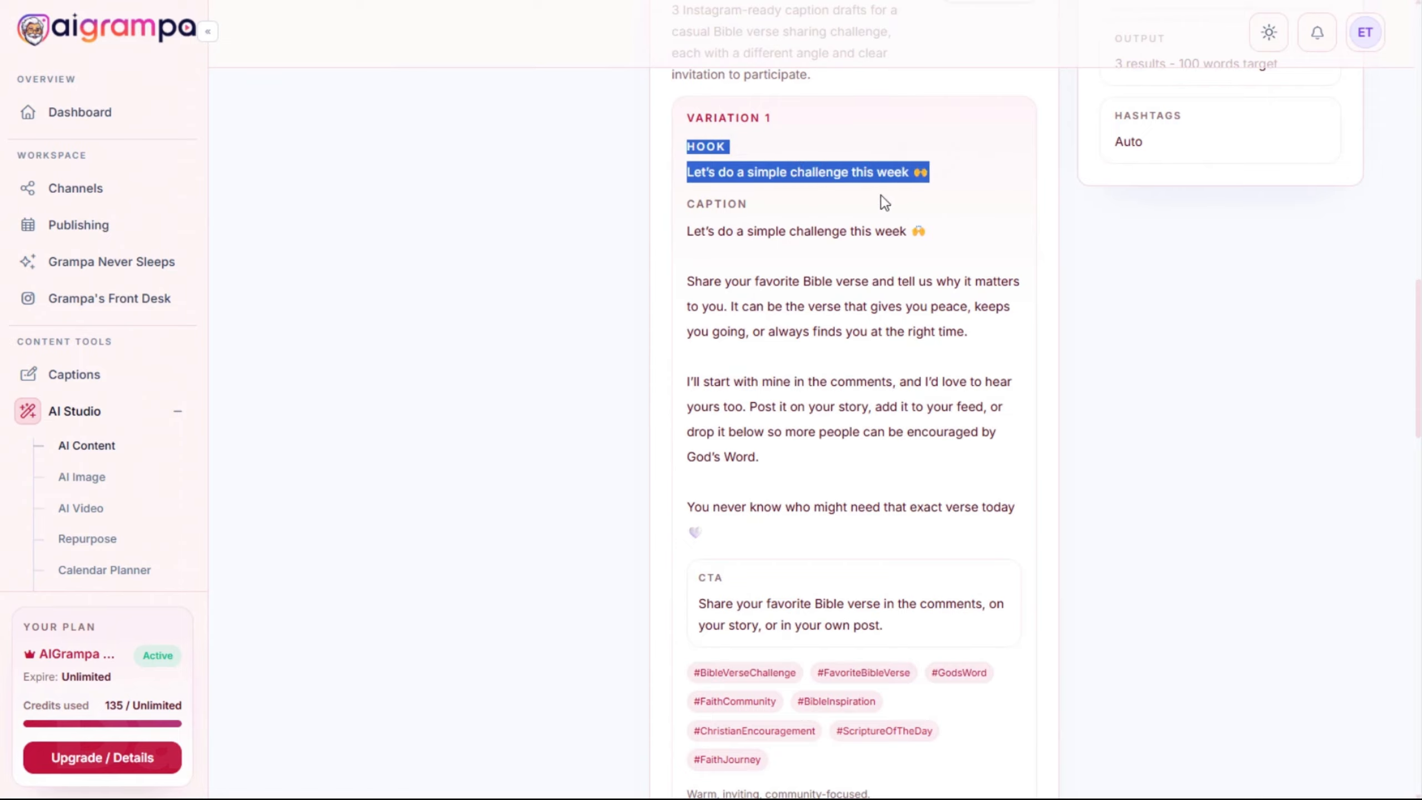
left_click(869, 174)
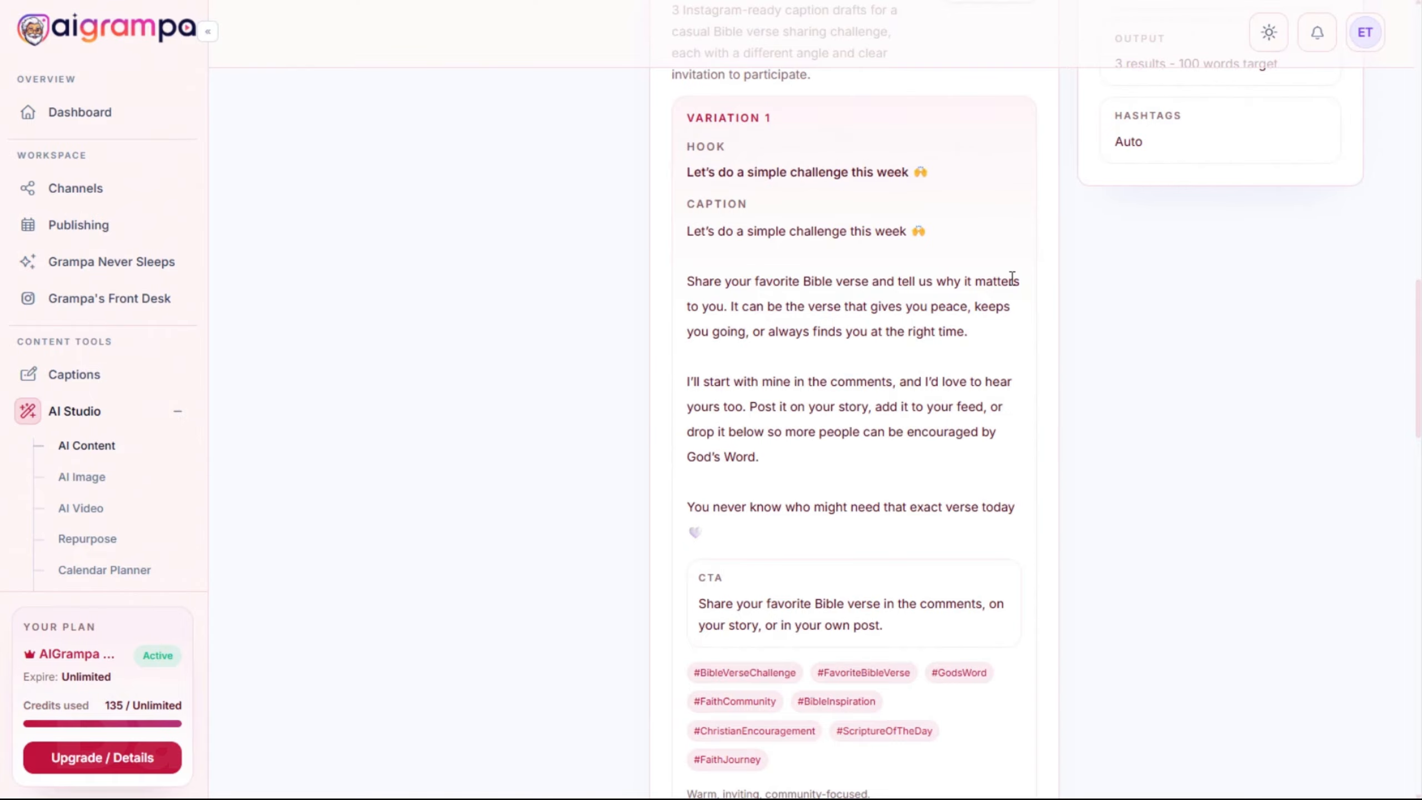
scroll(932, 332, "down", 6)
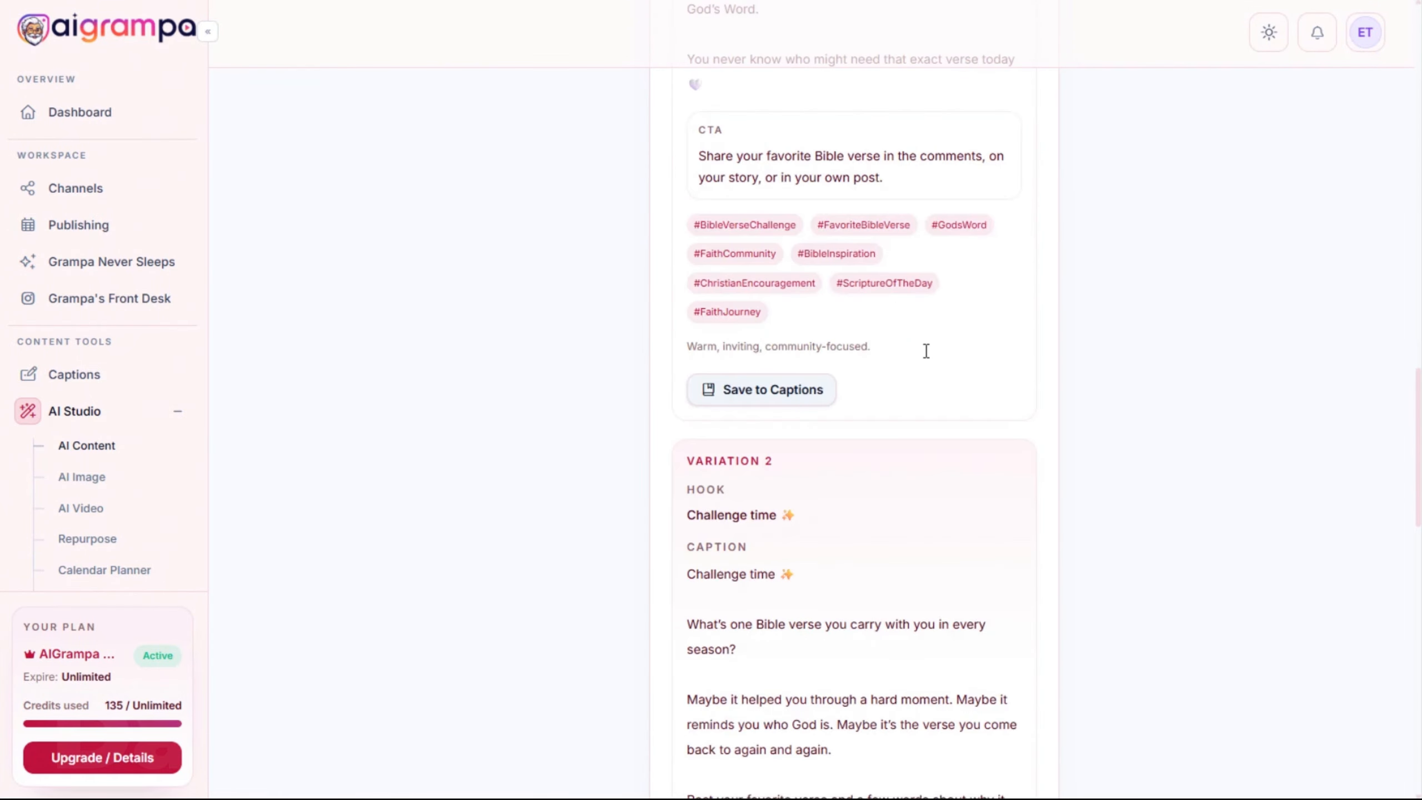
scroll(923, 364, "down", 3)
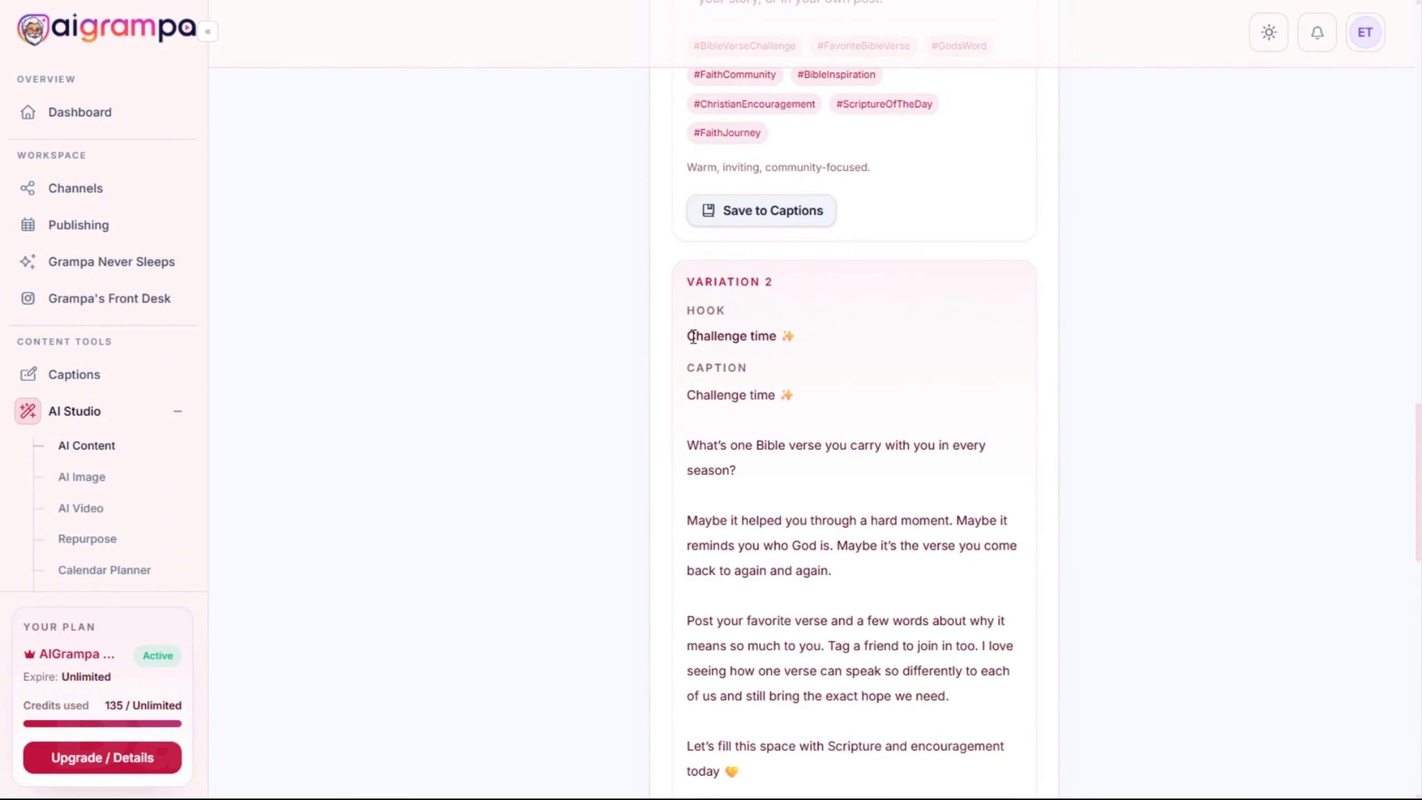
left_click_drag(688, 335, 806, 335)
scroll(893, 412, "up", 10)
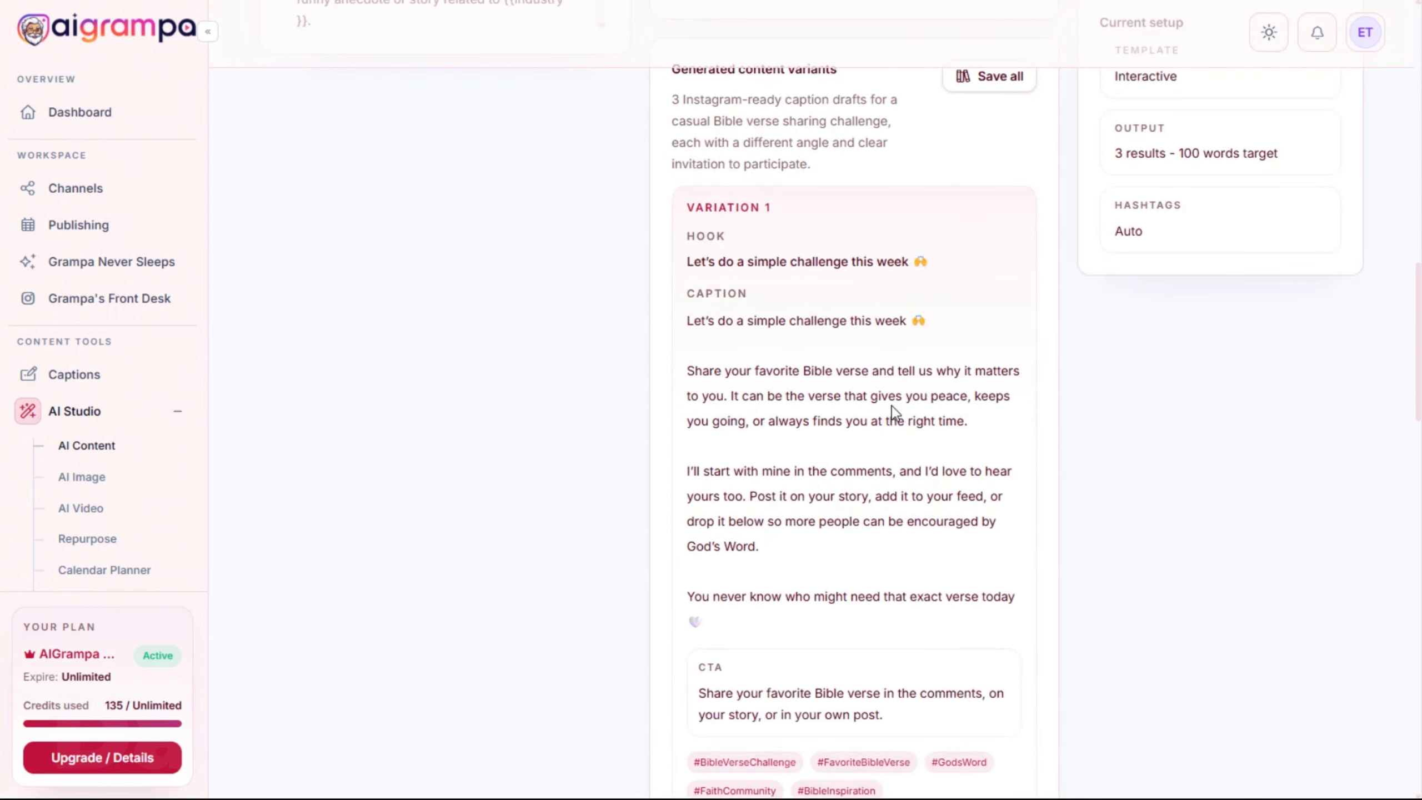
left_click_drag(694, 261, 966, 271)
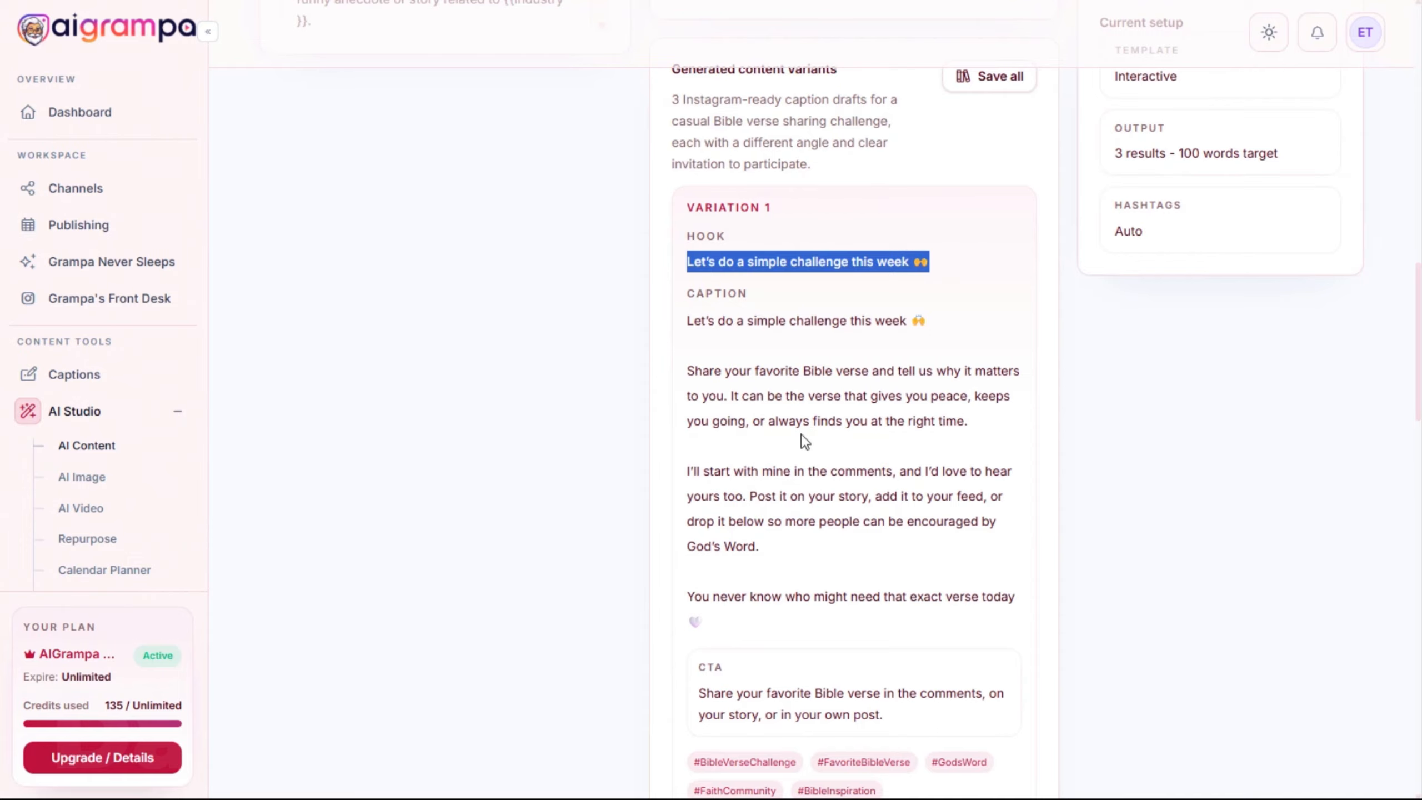
scroll(803, 417, "down", 2)
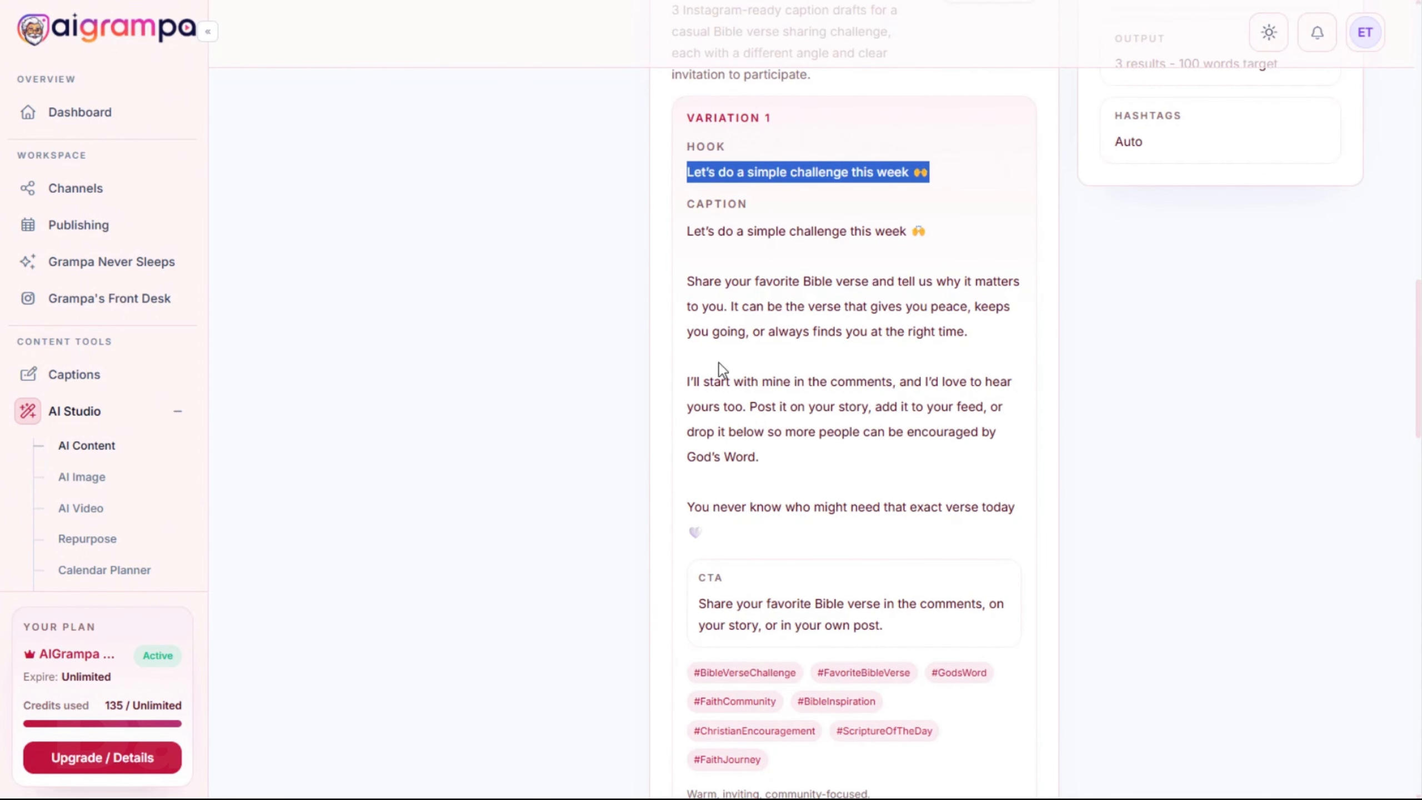
Read through the caption texts, calls to action and hashtags of the generated variations, down to the end of variation 3
scroll(724, 375, "down", 5)
scroll(786, 312, "up", 5)
scroll(819, 361, "up", 3)
scroll(815, 414, "down", 6)
scroll(838, 288, "down", 9)
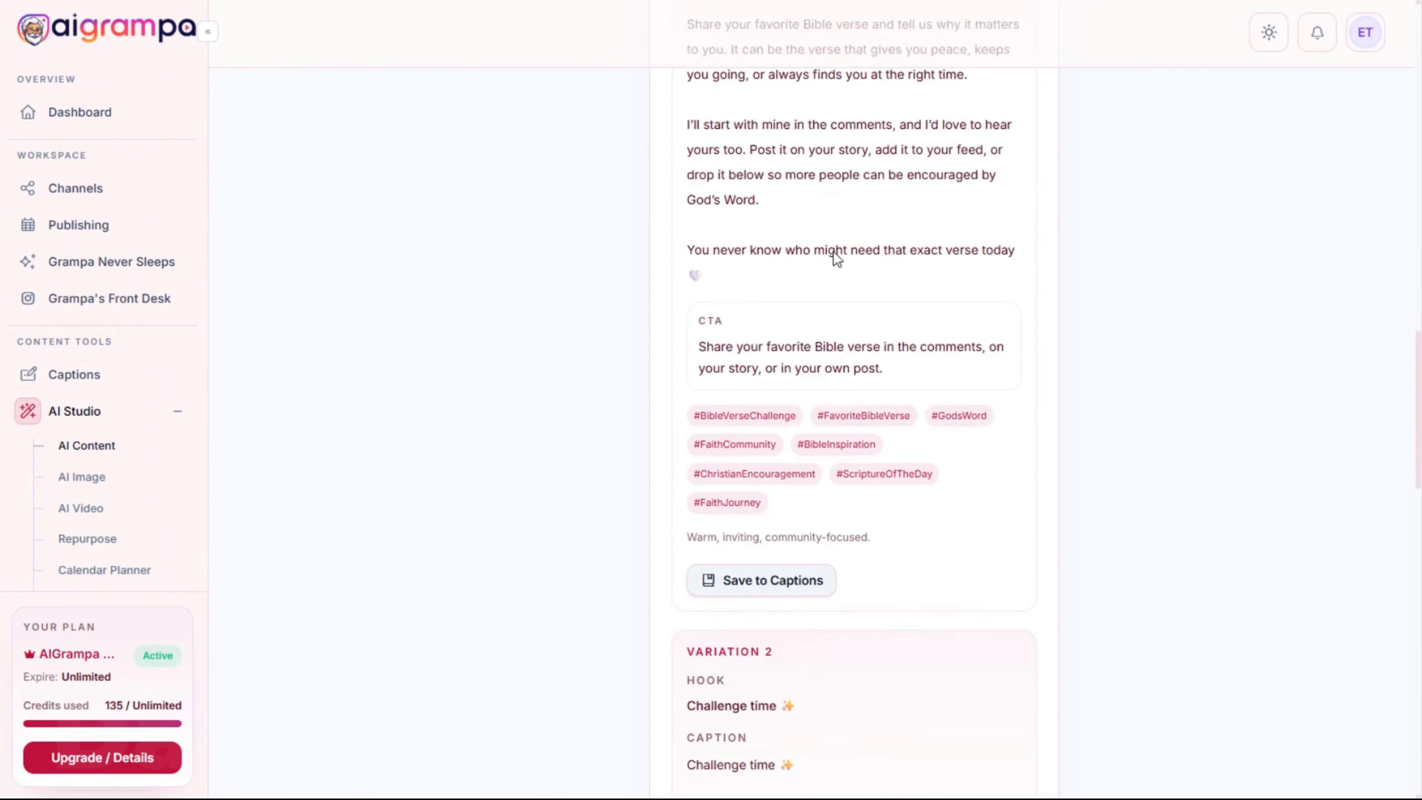
scroll(868, 422, "down", 3)
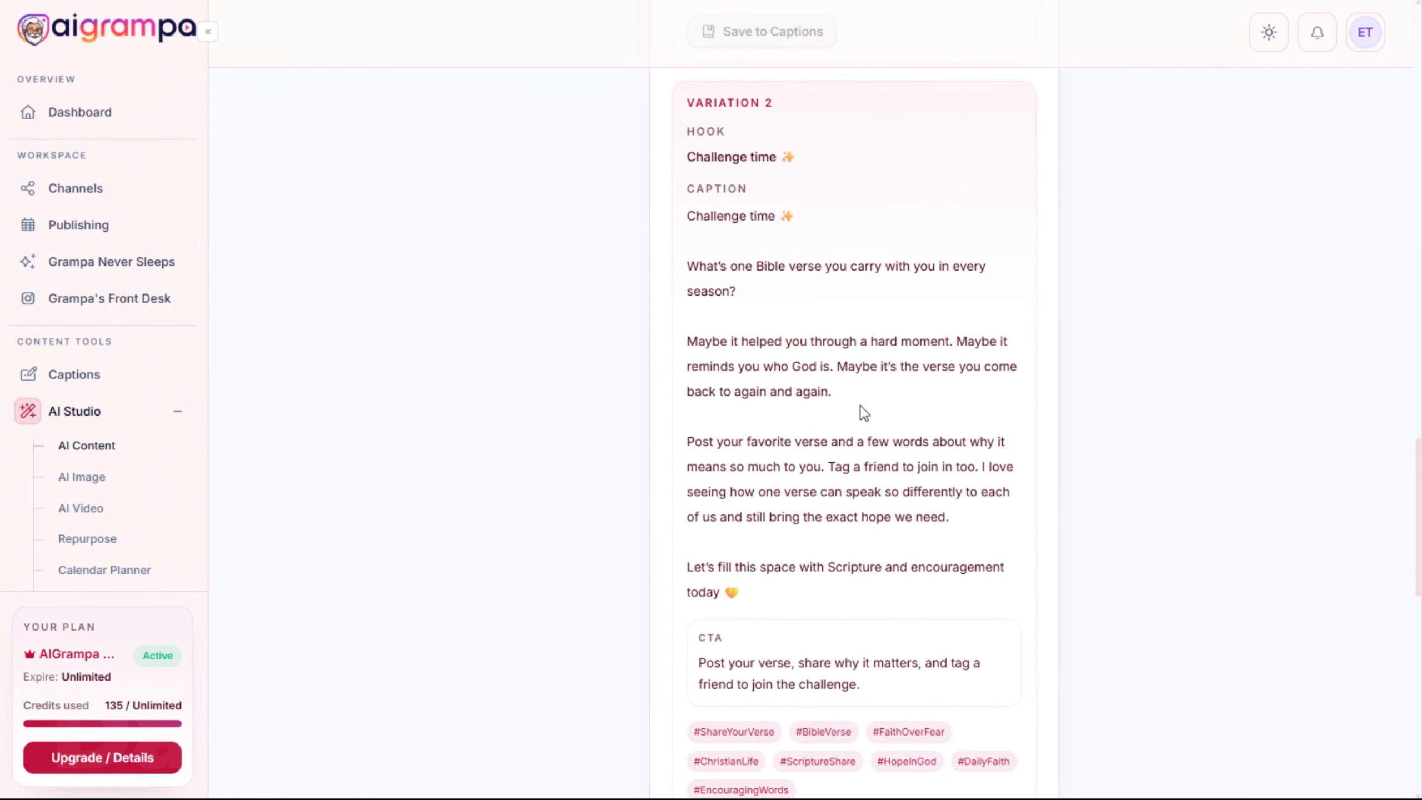
scroll(847, 400, "up", 2)
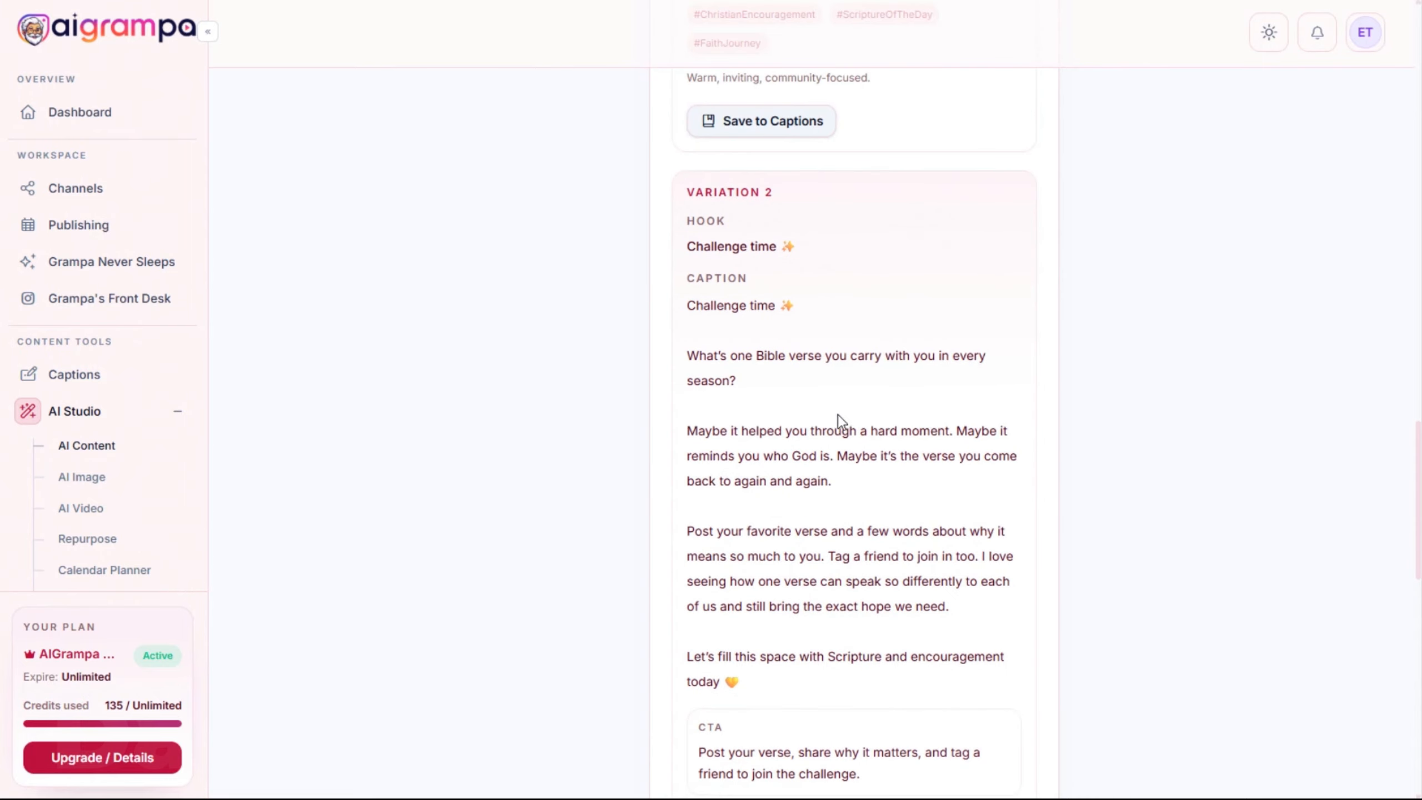
scroll(831, 427, "down", 15)
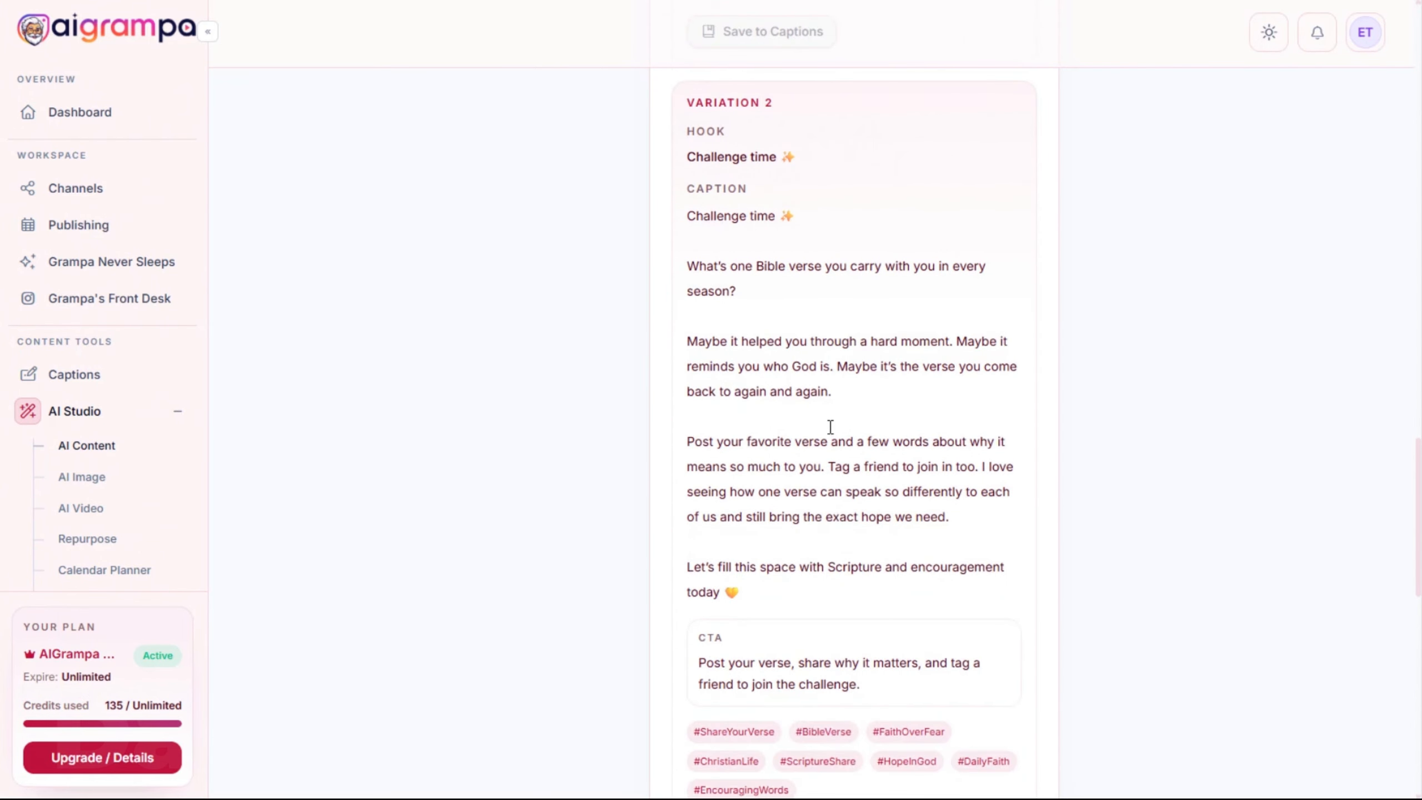
left_click_drag(689, 187, 956, 190)
left_click_drag(690, 294, 958, 577)
scroll(848, 487, "down", 3)
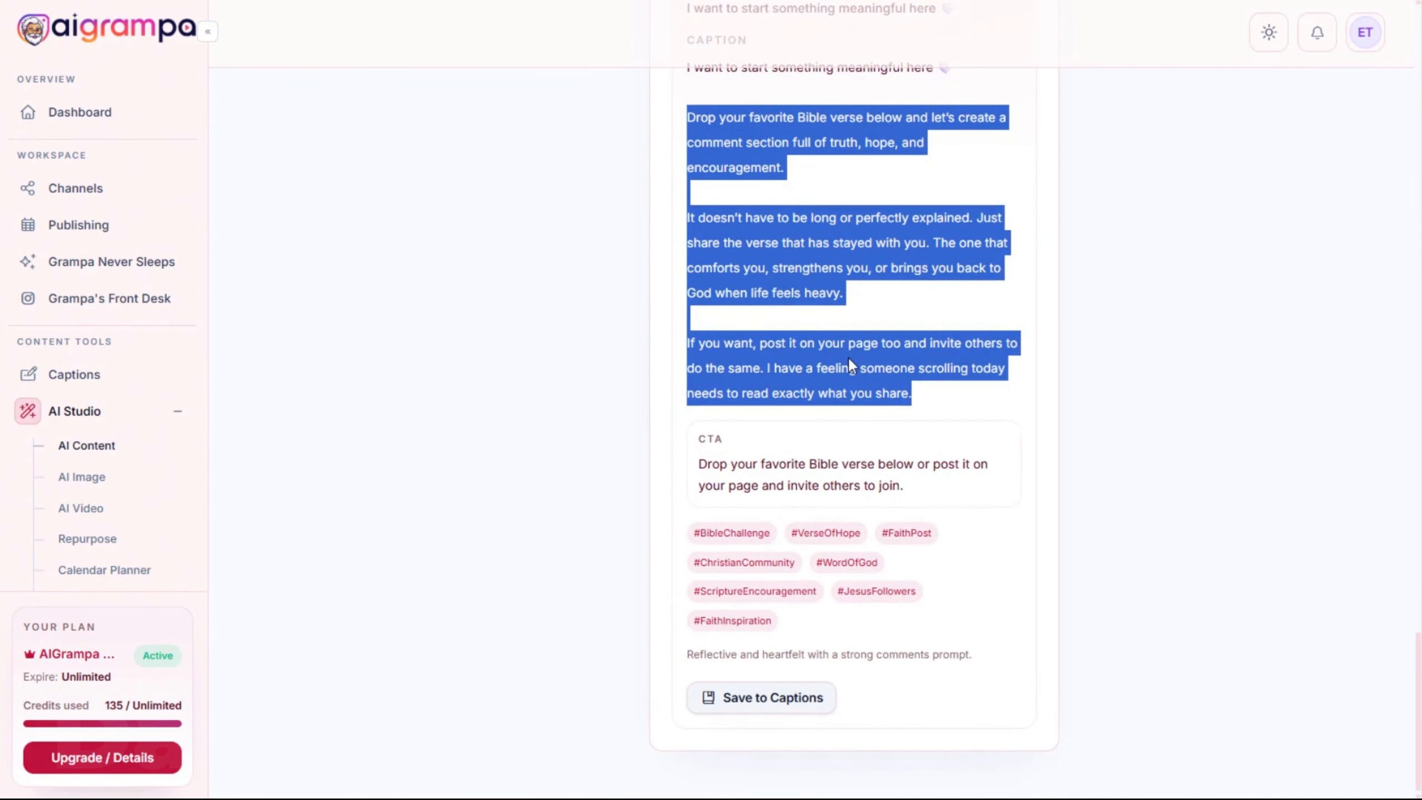
Save generated variations 1, 2 and 3 individually to the caption library
scroll(860, 480, "up", 20)
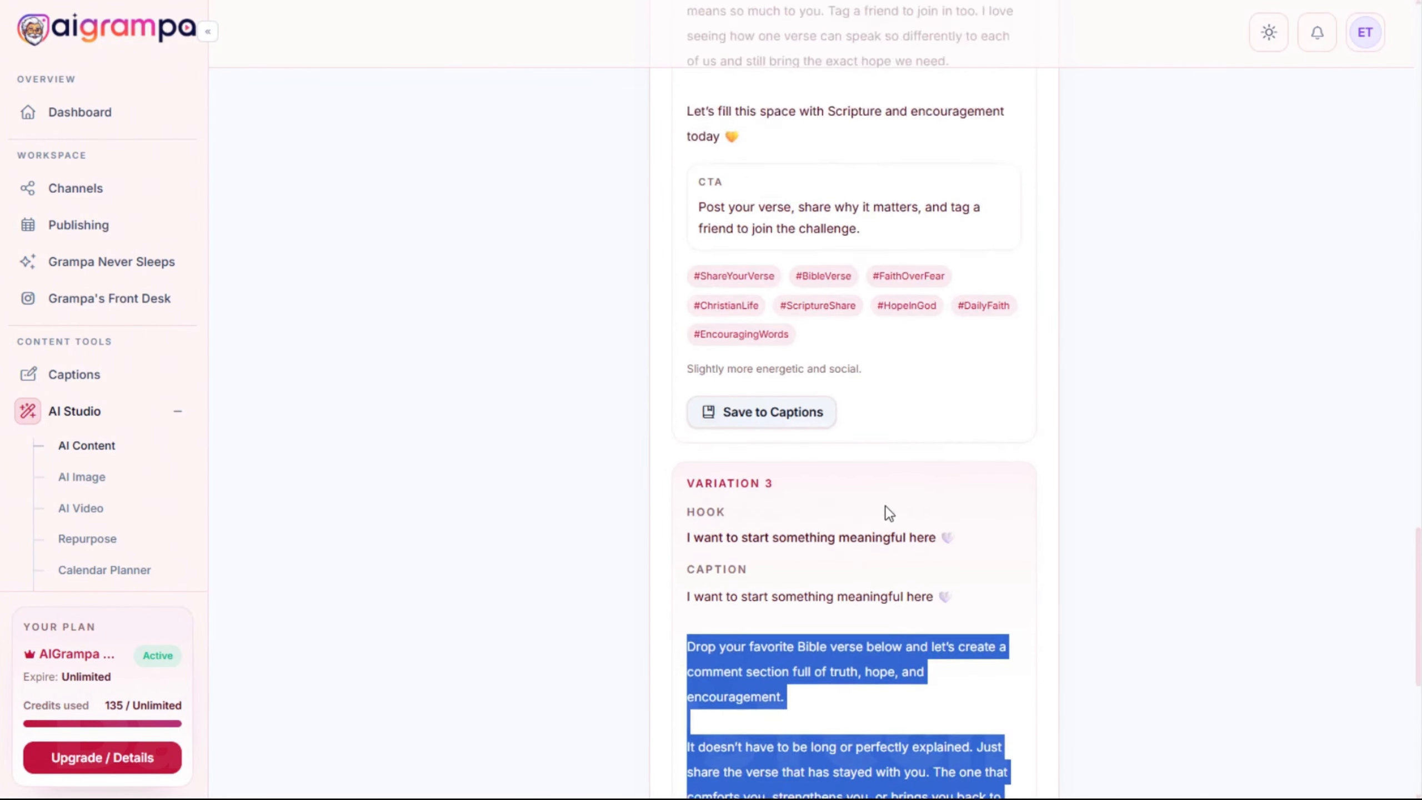
scroll(884, 498, "up", 5)
left_click(783, 477)
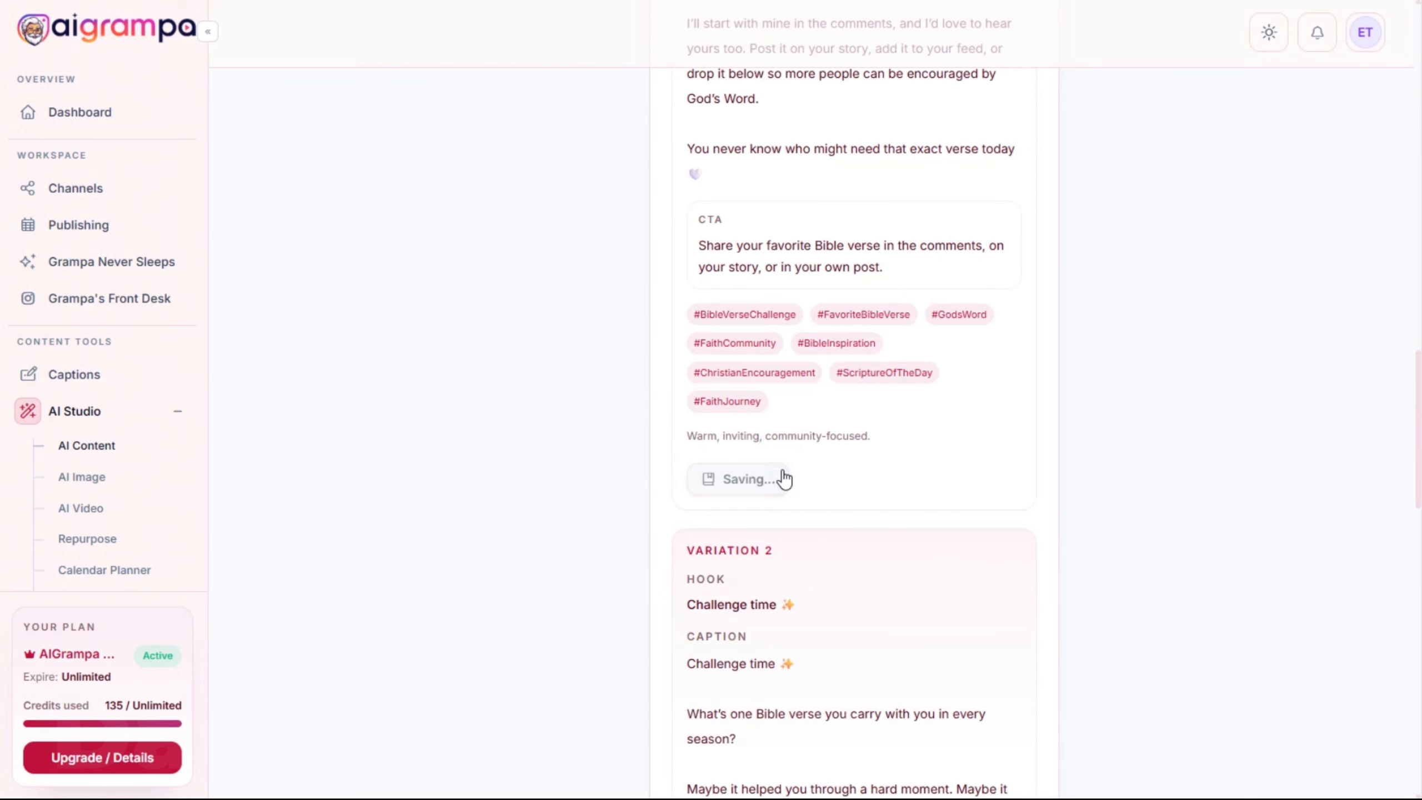
scroll(904, 508, "down", 18)
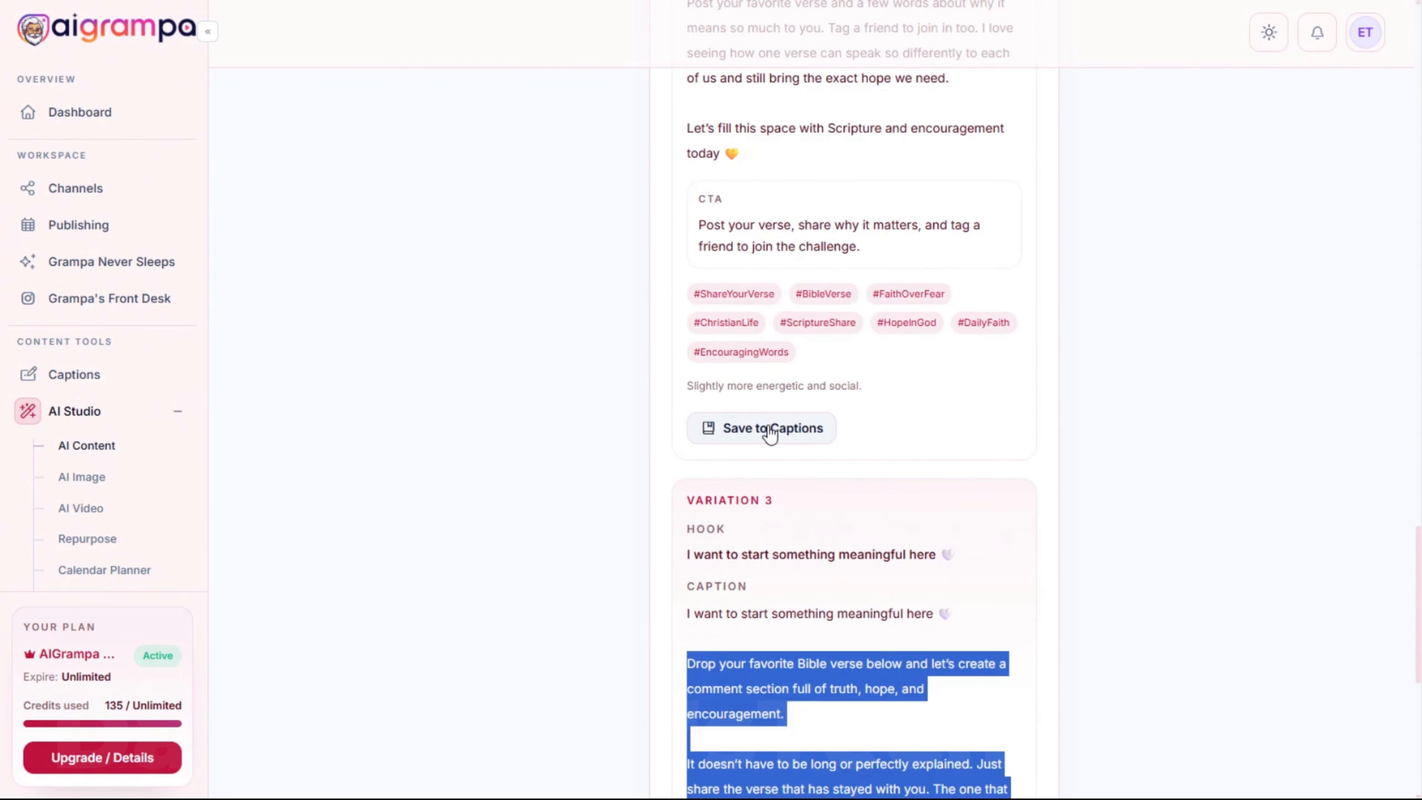
left_click(773, 429)
scroll(949, 462, "down", 8)
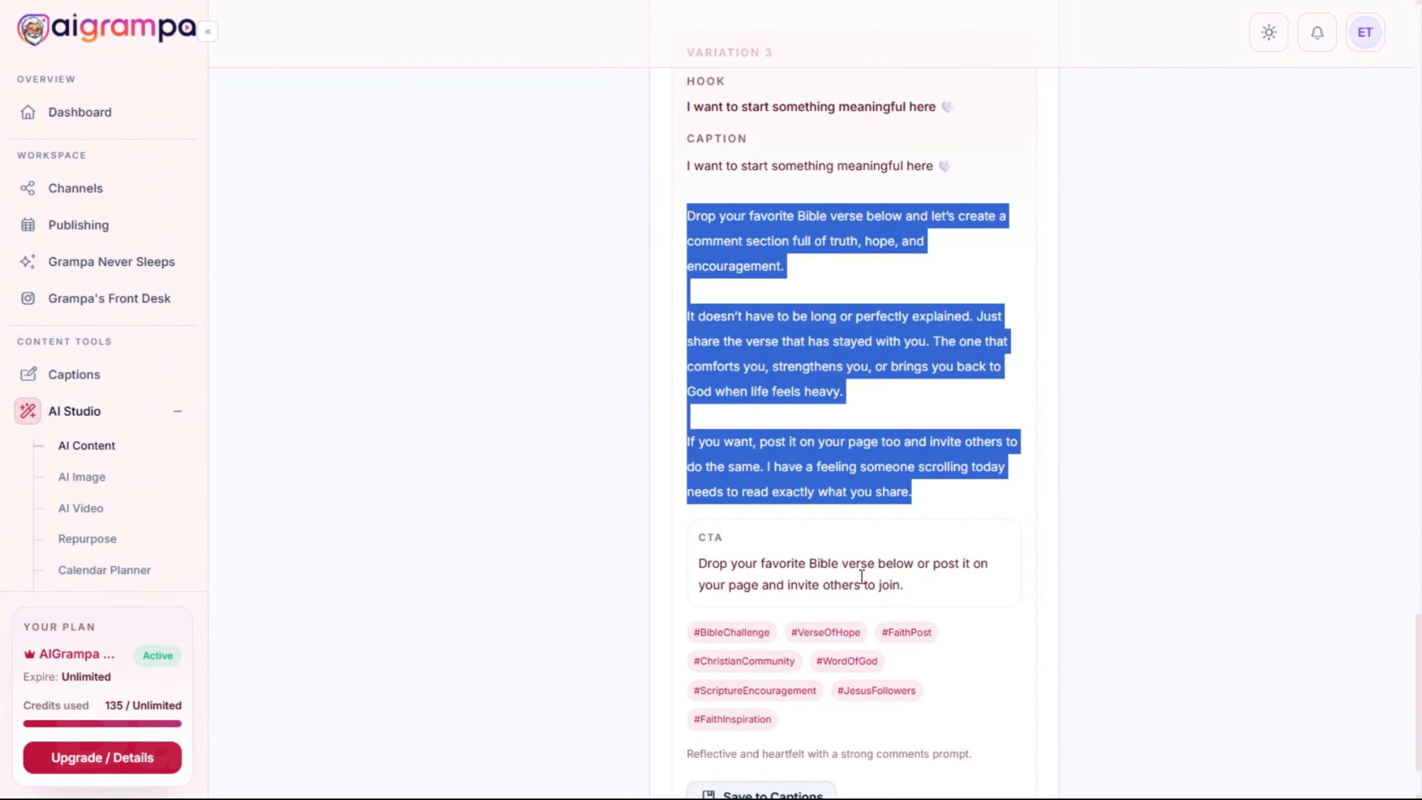
scroll(944, 469, "down", 2)
left_click(755, 705)
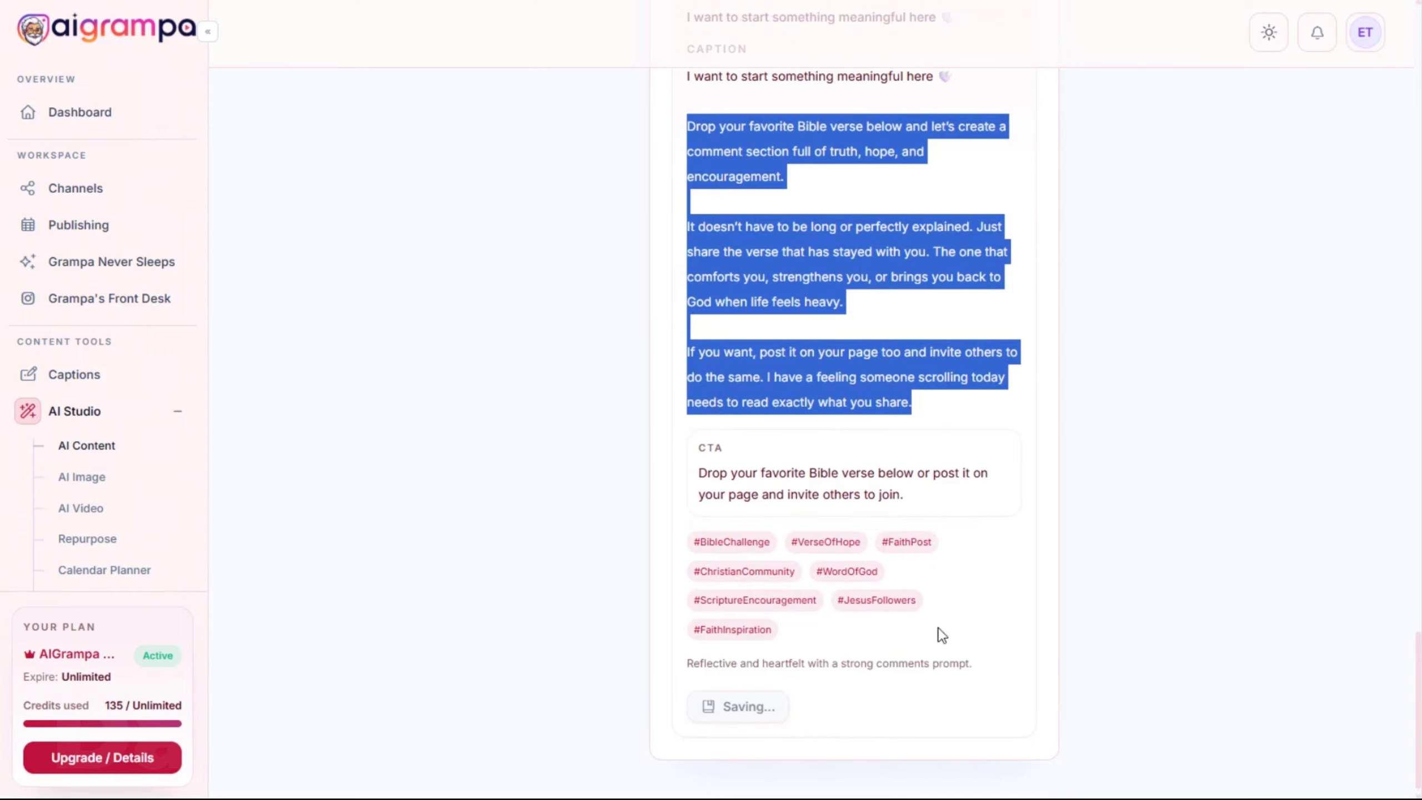
Open the AI Image tool in AI Studio and look over its direction settings, visual brief and output area
scroll(964, 569, "up", 20)
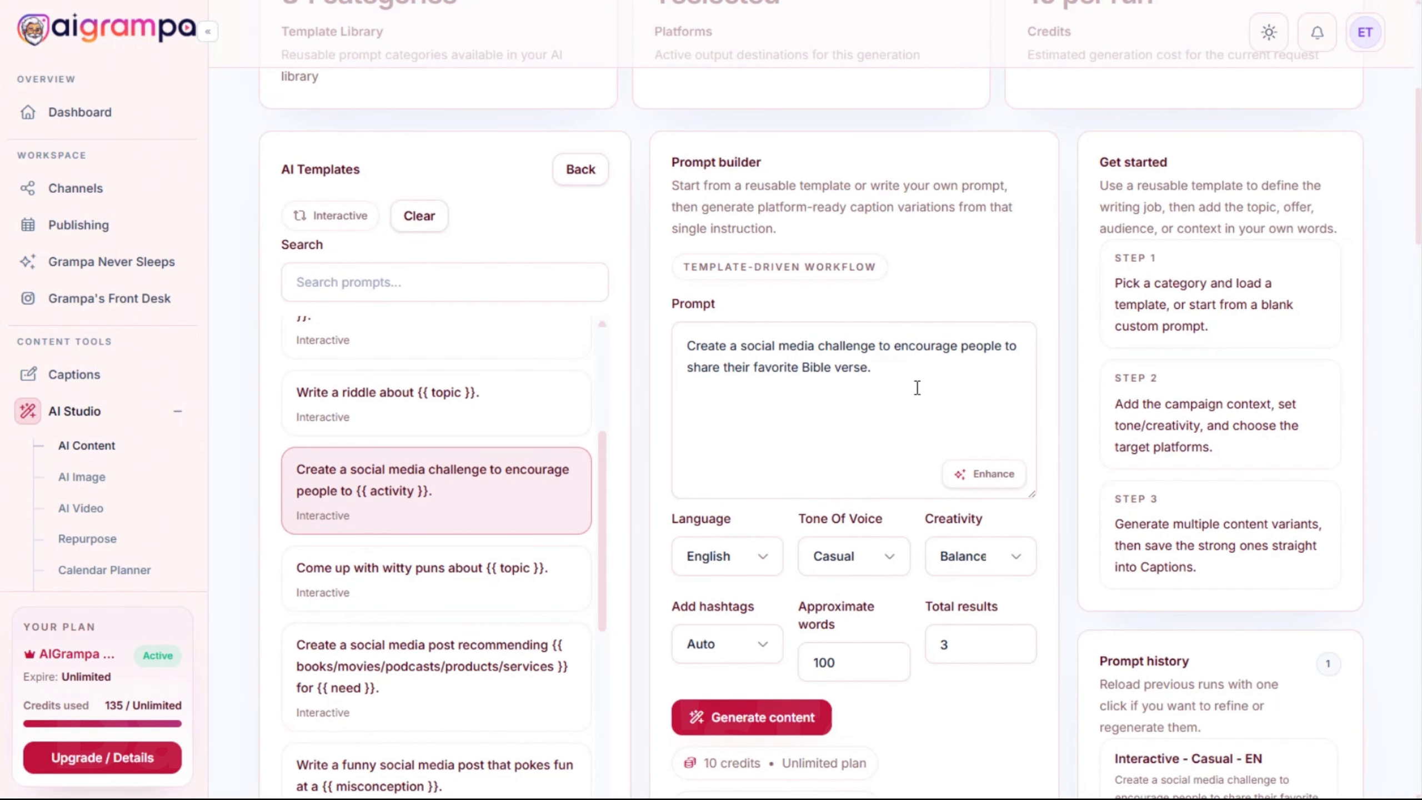
scroll(910, 390, "up", 6)
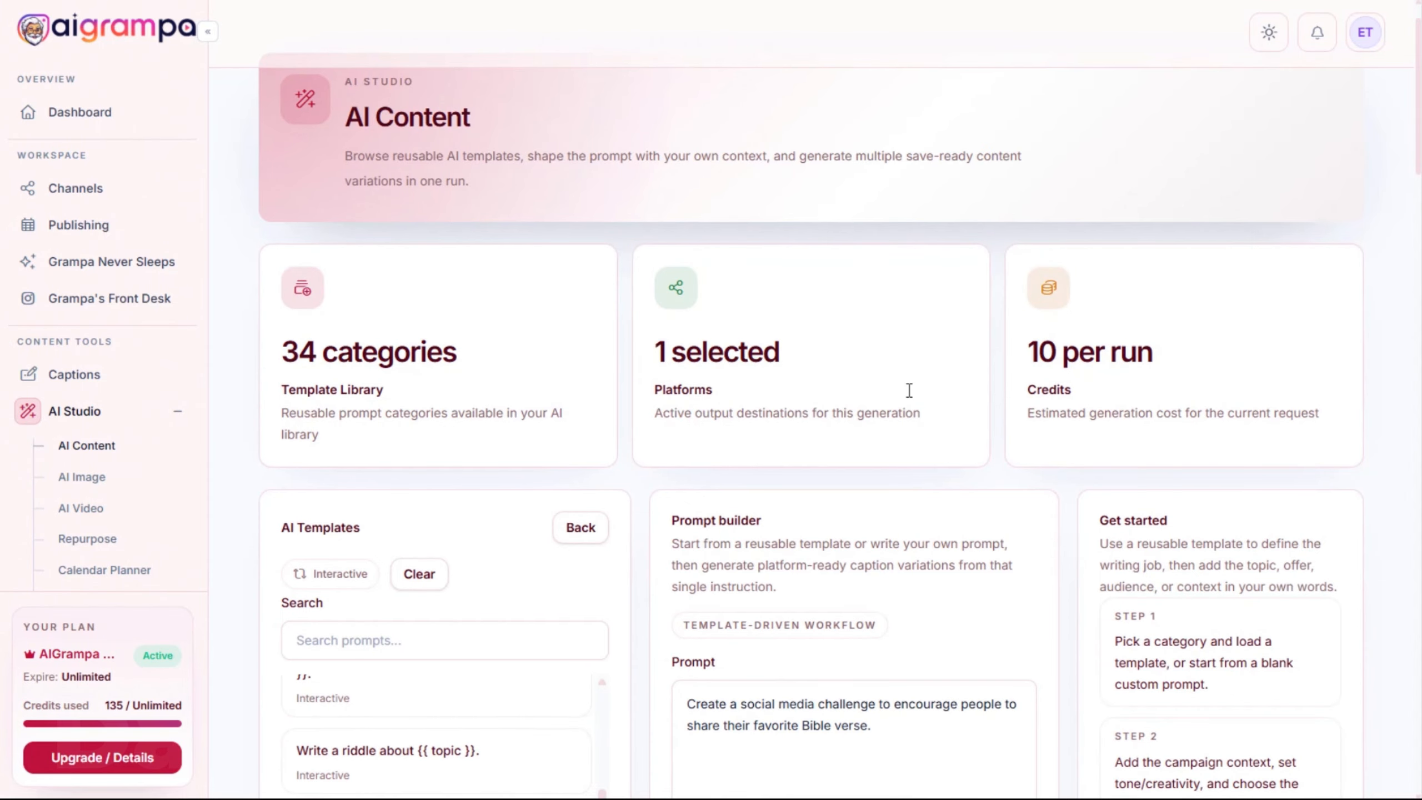
scroll(134, 476, "down", 2)
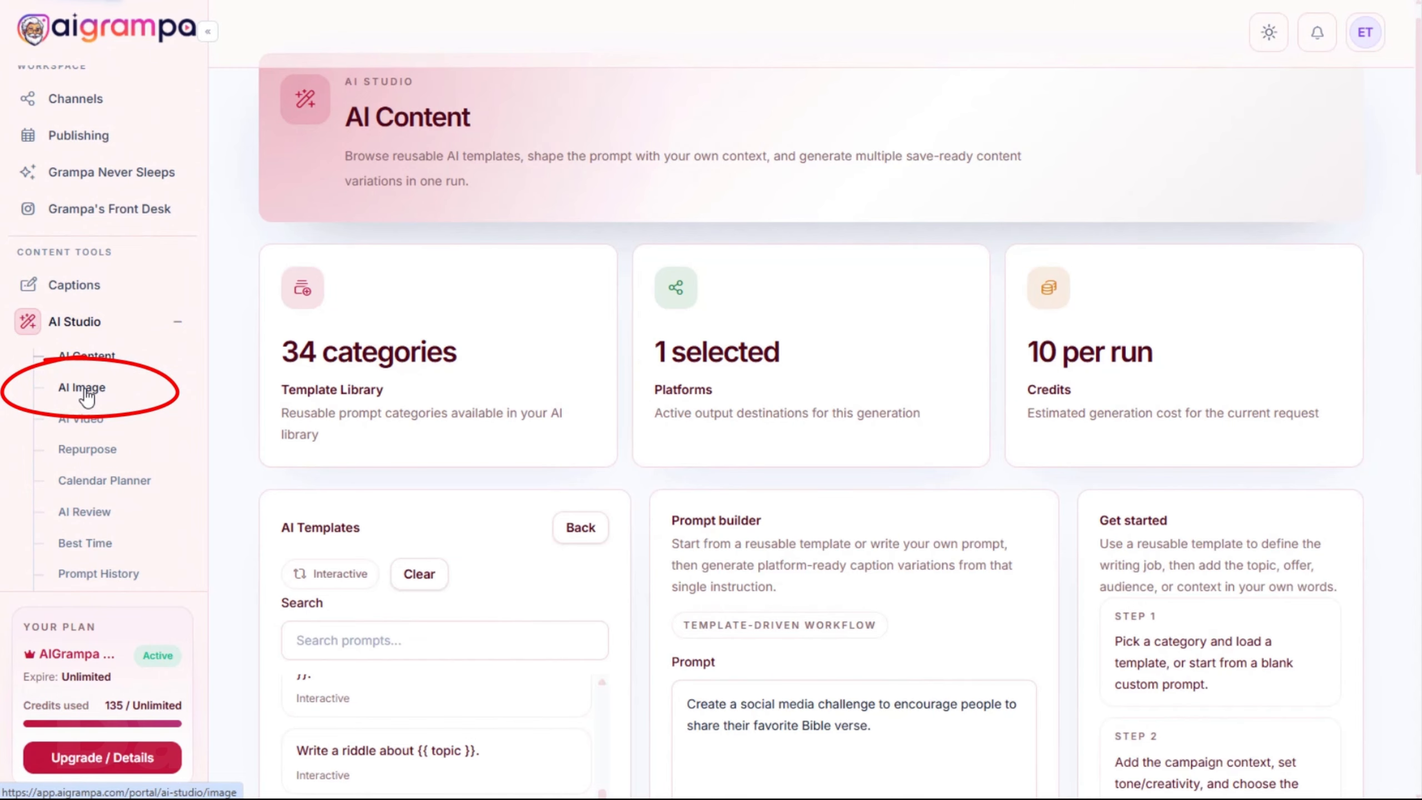
left_click(115, 392)
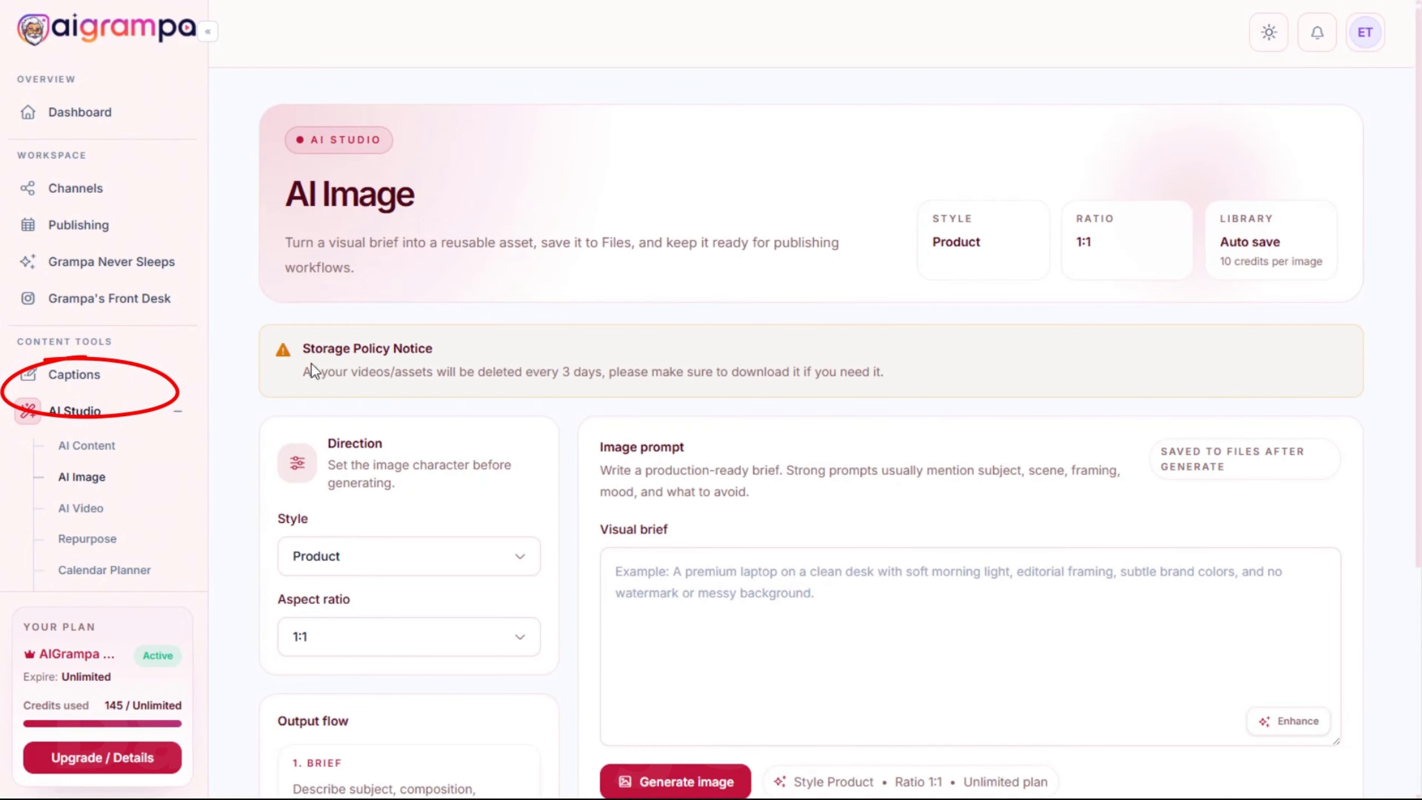
scroll(778, 342, "down", 5)
scroll(777, 342, "up", 5)
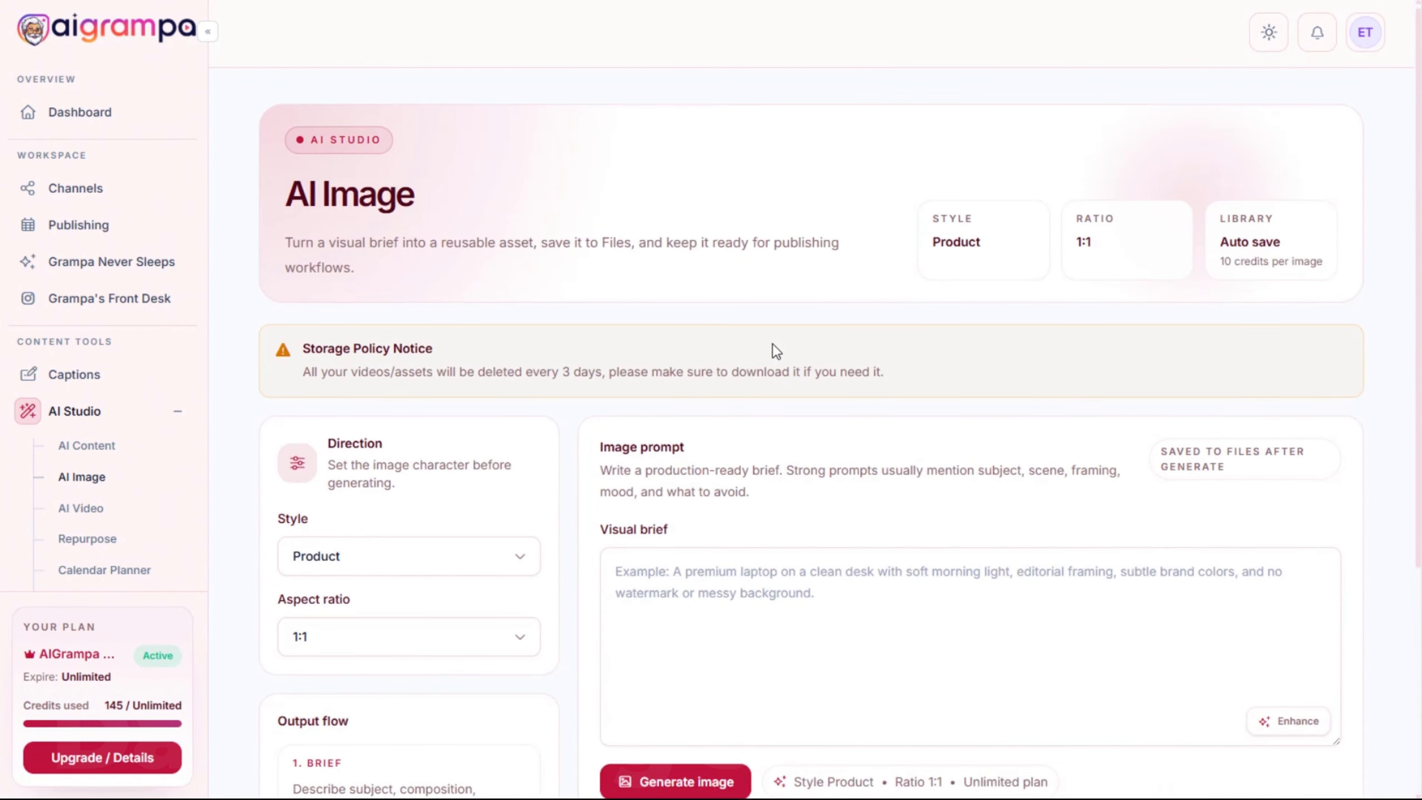
scroll(866, 443, "down", 5)
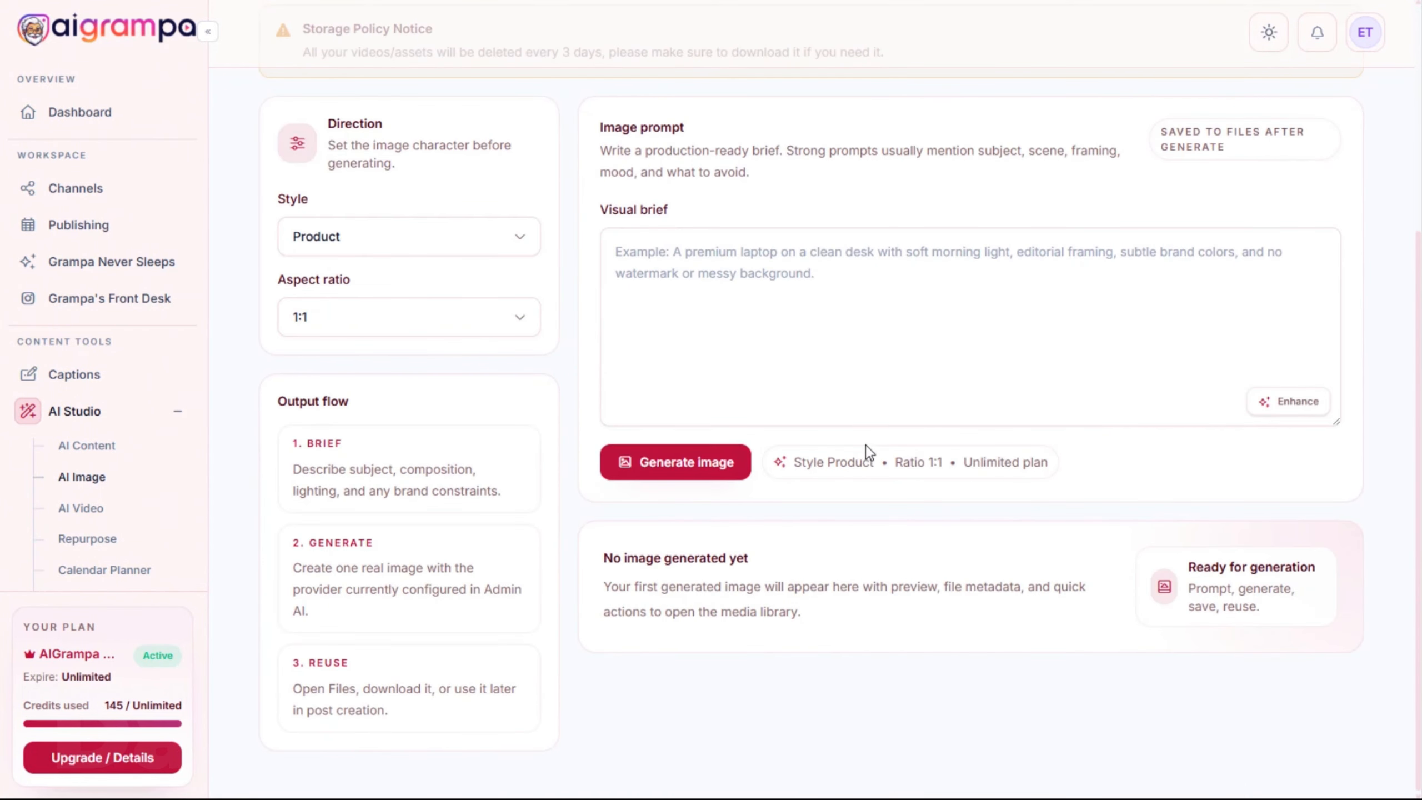
scroll(862, 515, "up", 5)
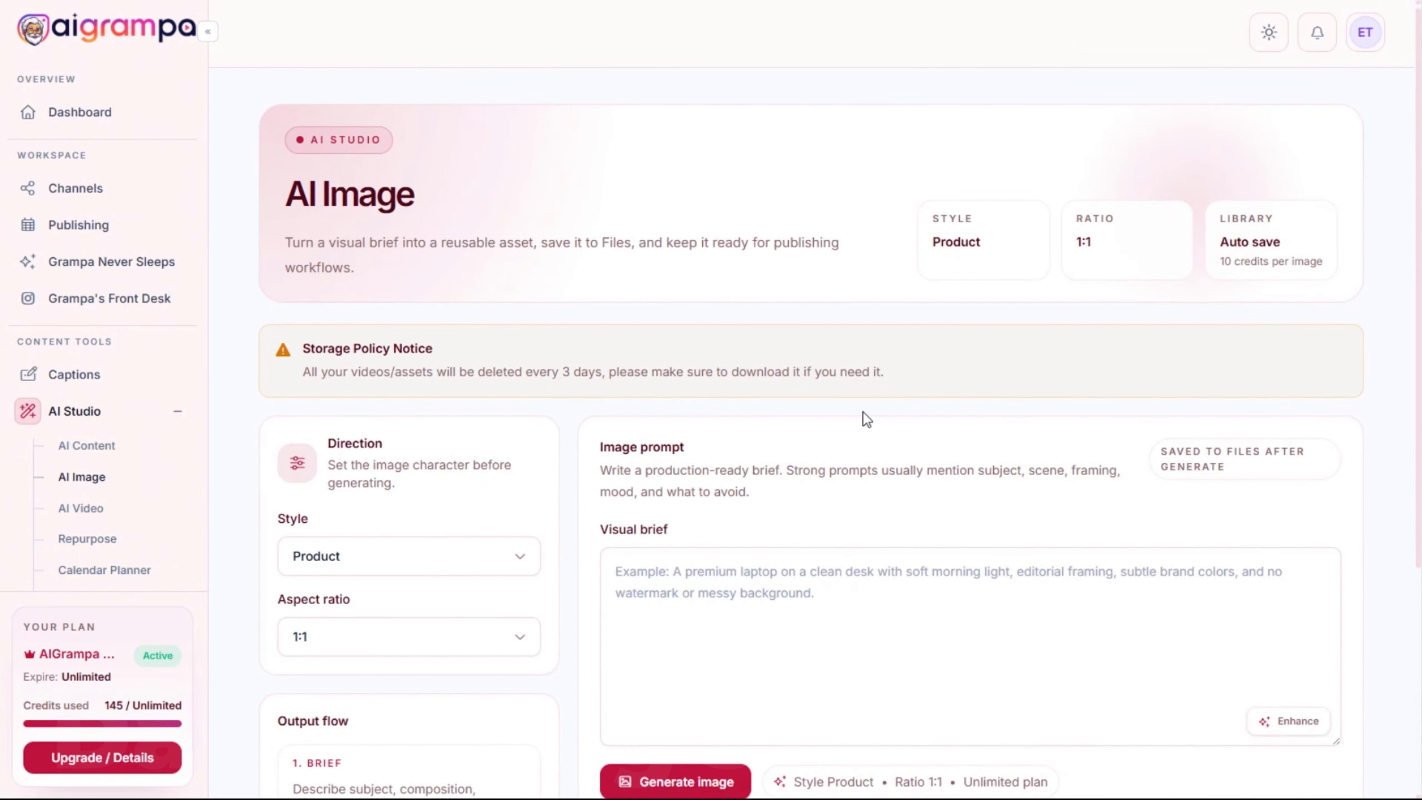
scroll(857, 413, "down", 4)
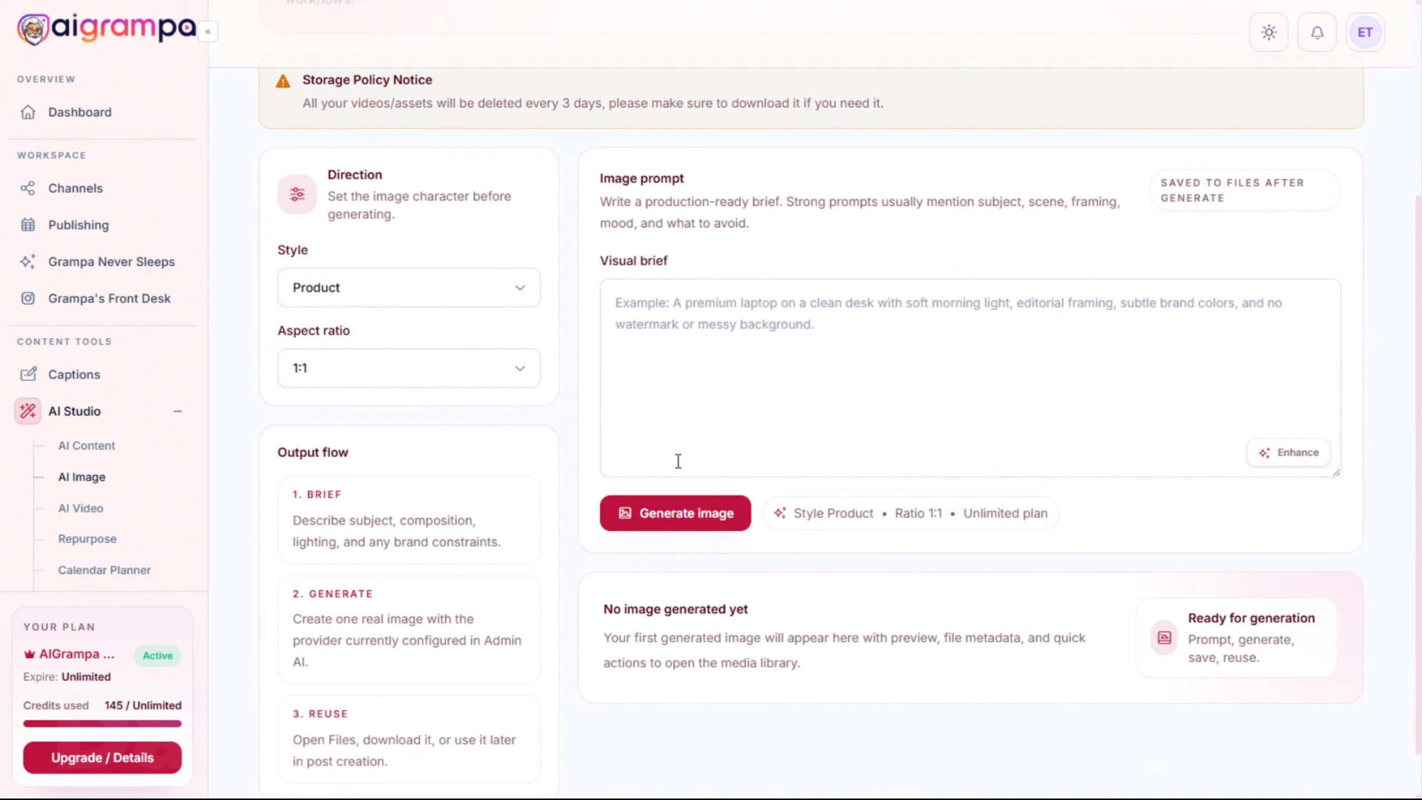
scroll(560, 363, "down", 1)
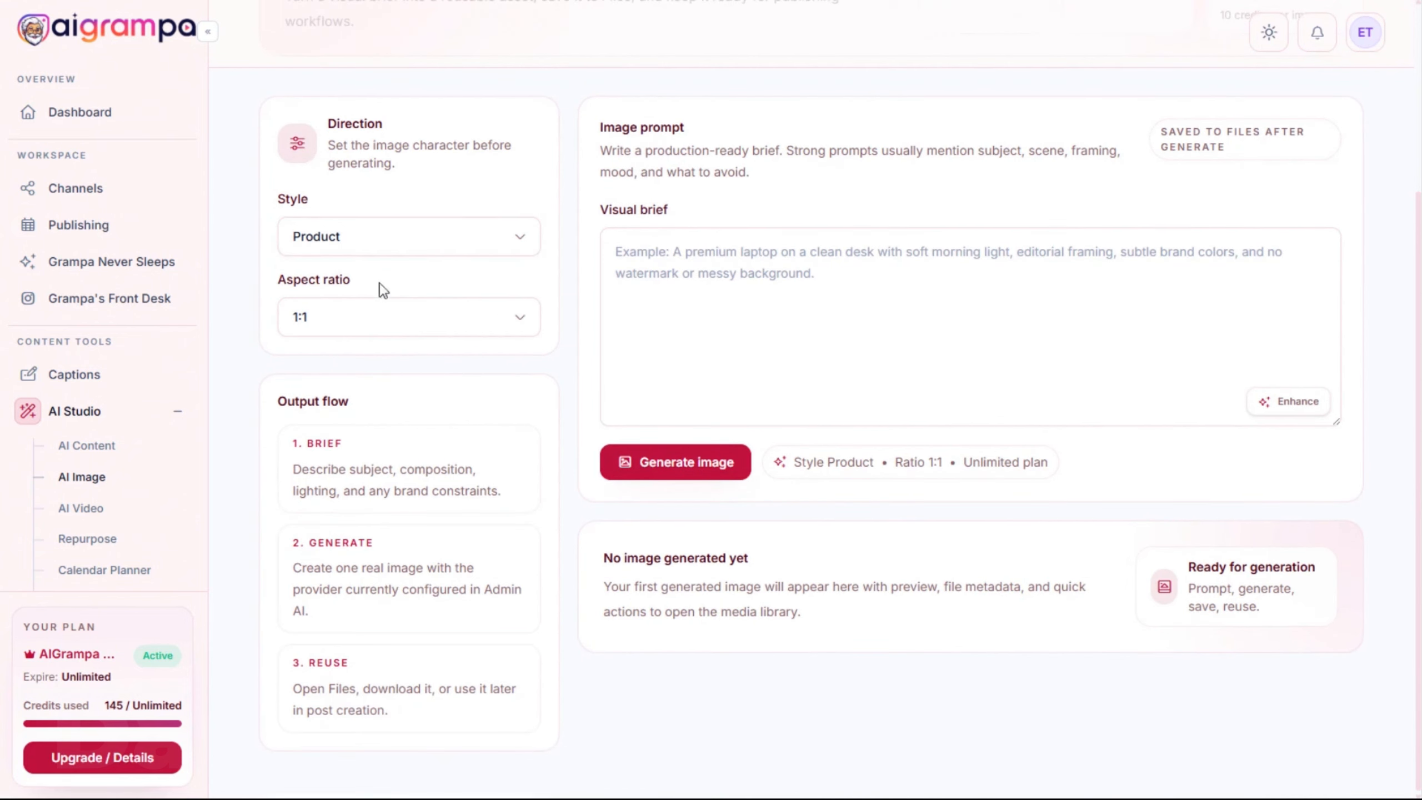
Set the image style to Lifestyle and the aspect ratio to 9:16
left_click(370, 232)
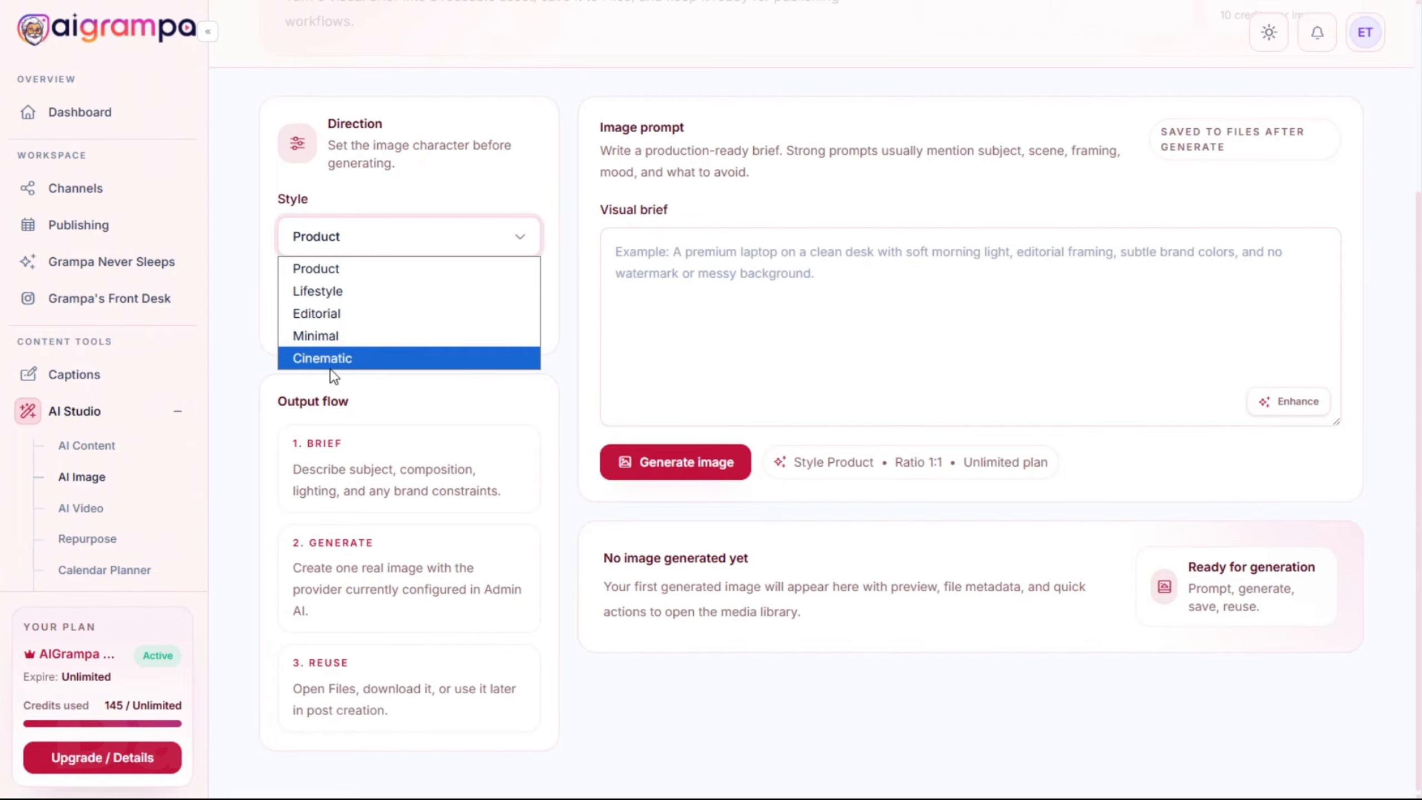
left_click(334, 290)
left_click(351, 317)
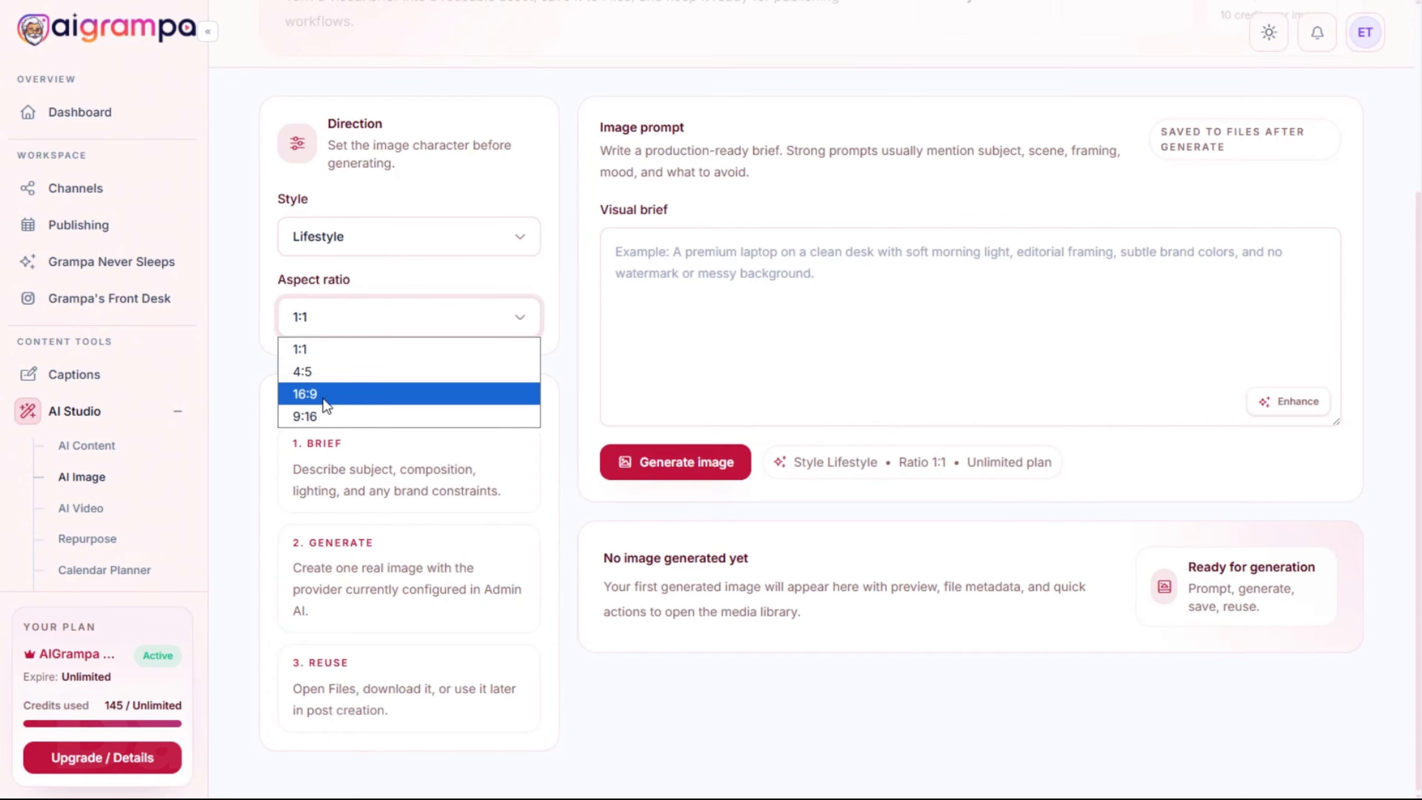
left_click(314, 417)
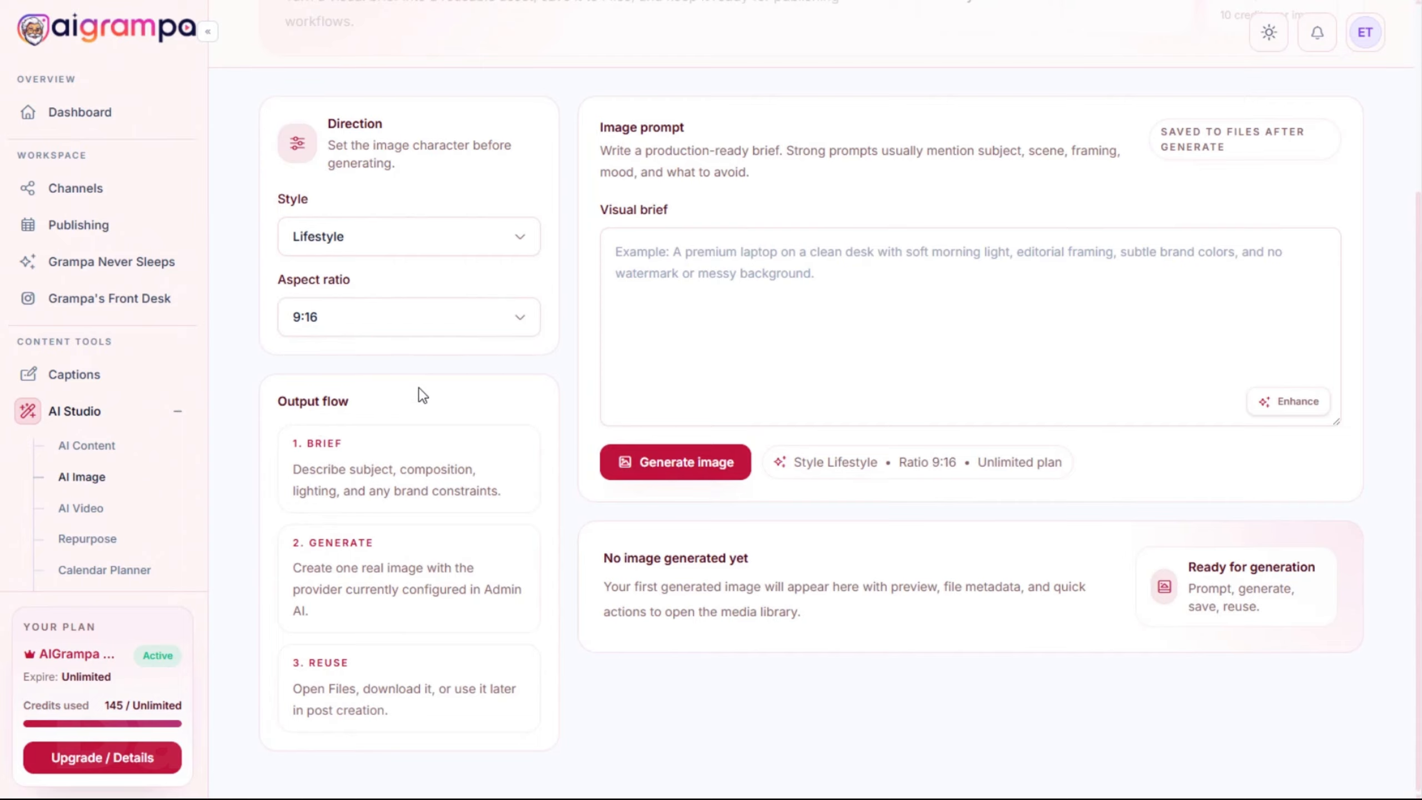
Write the visual brief "An inspiring outdoor scene with breathtaking scenery and a hiker" and enhance it with AI
left_click(737, 309)
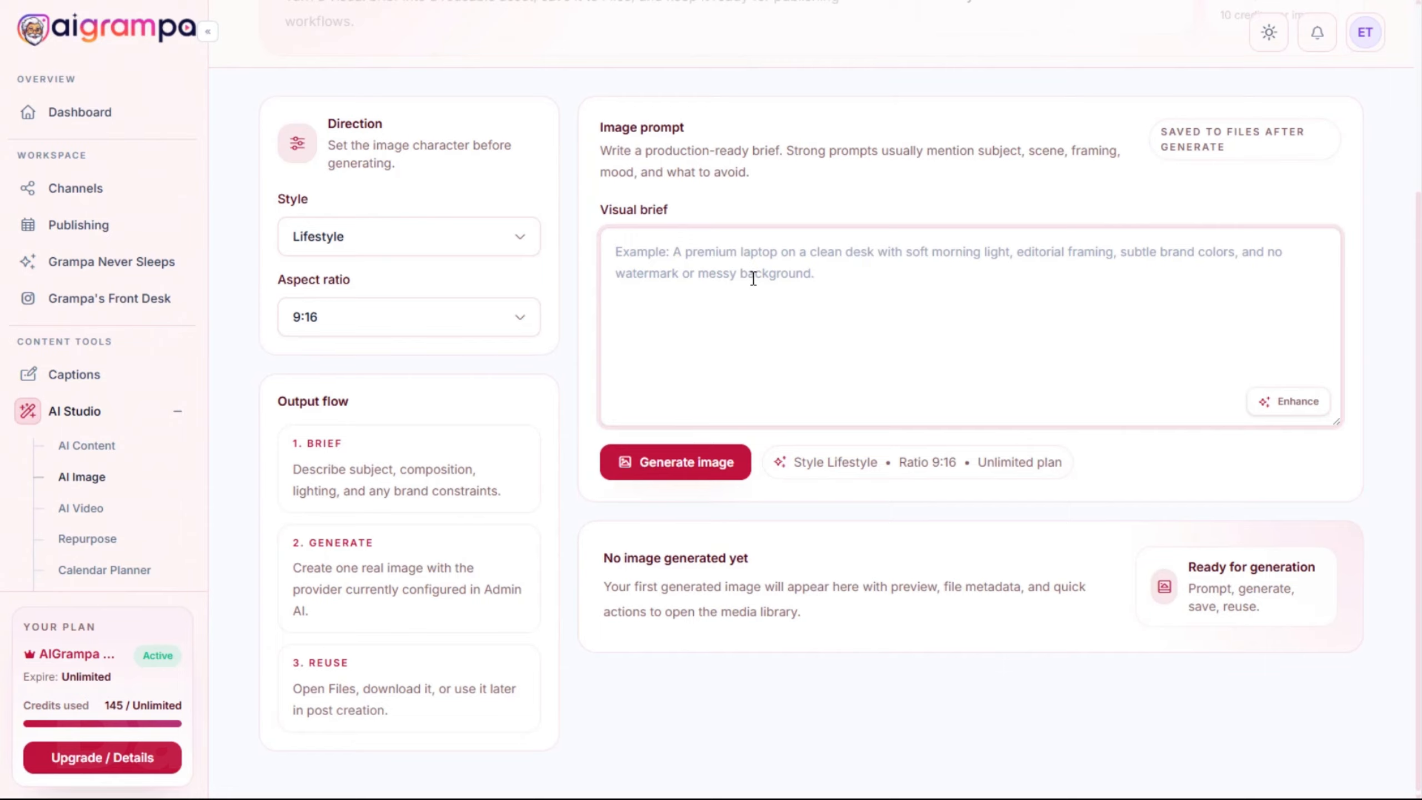
type("An inspiring outdoor scene with breathtaking scenery and a hiker")
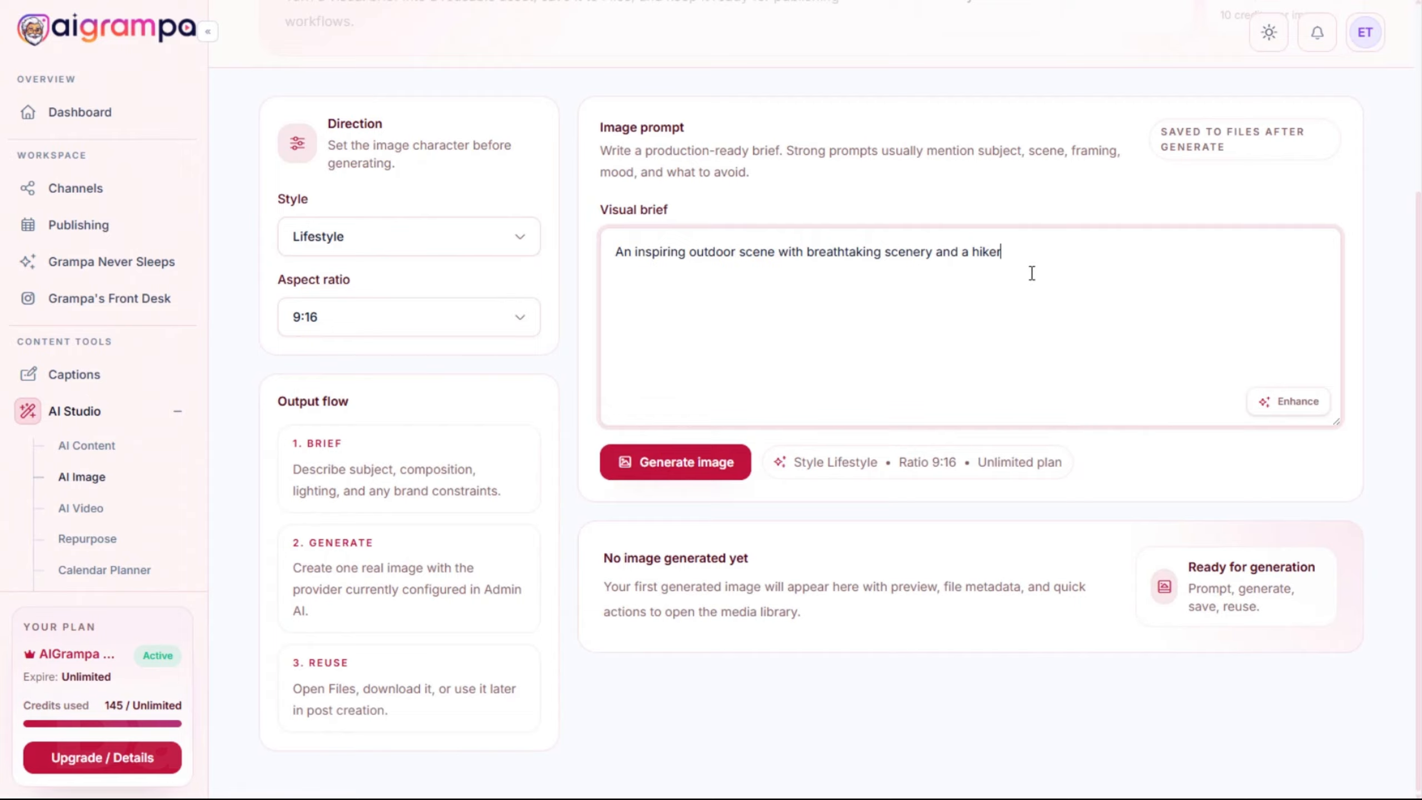
left_click(1293, 402)
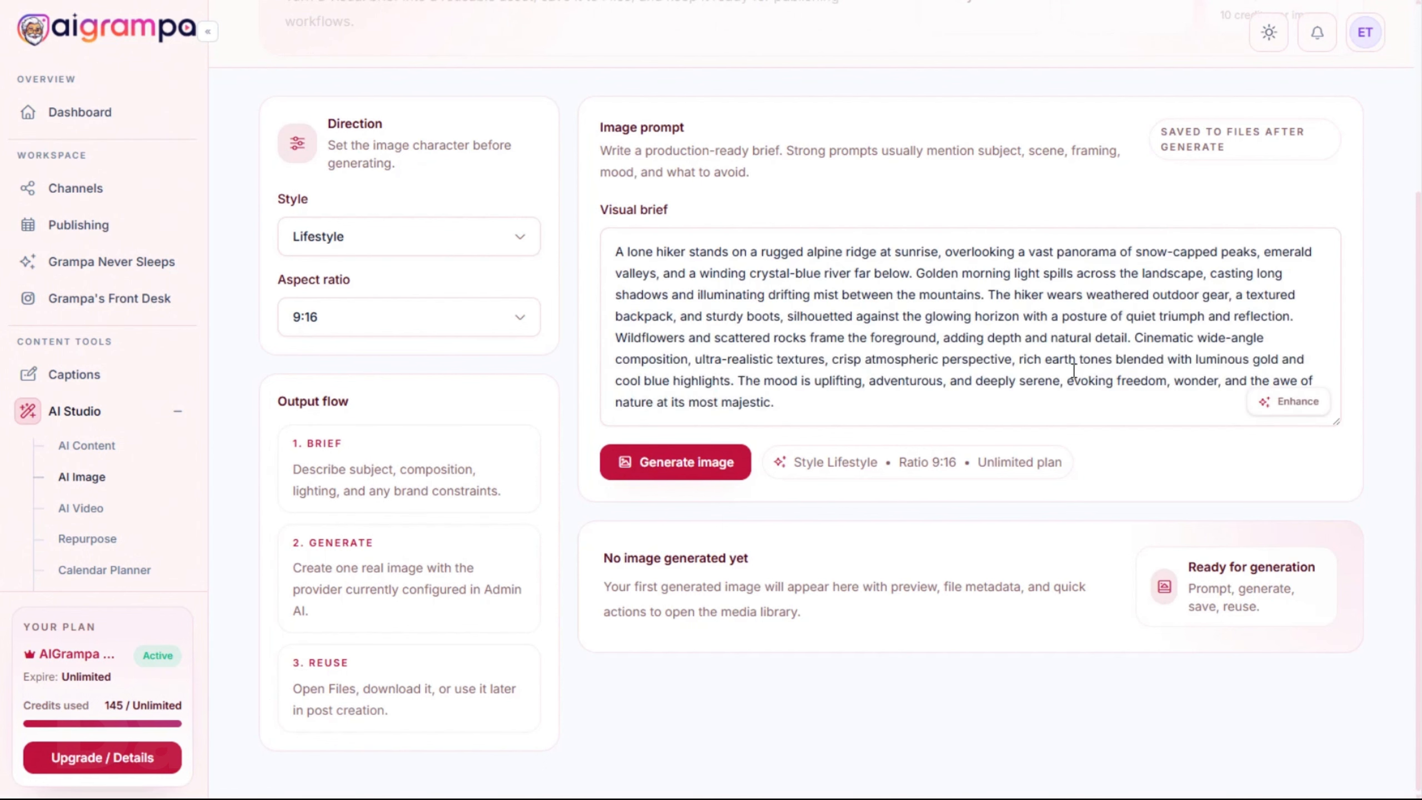
scroll(770, 273, "up", 2)
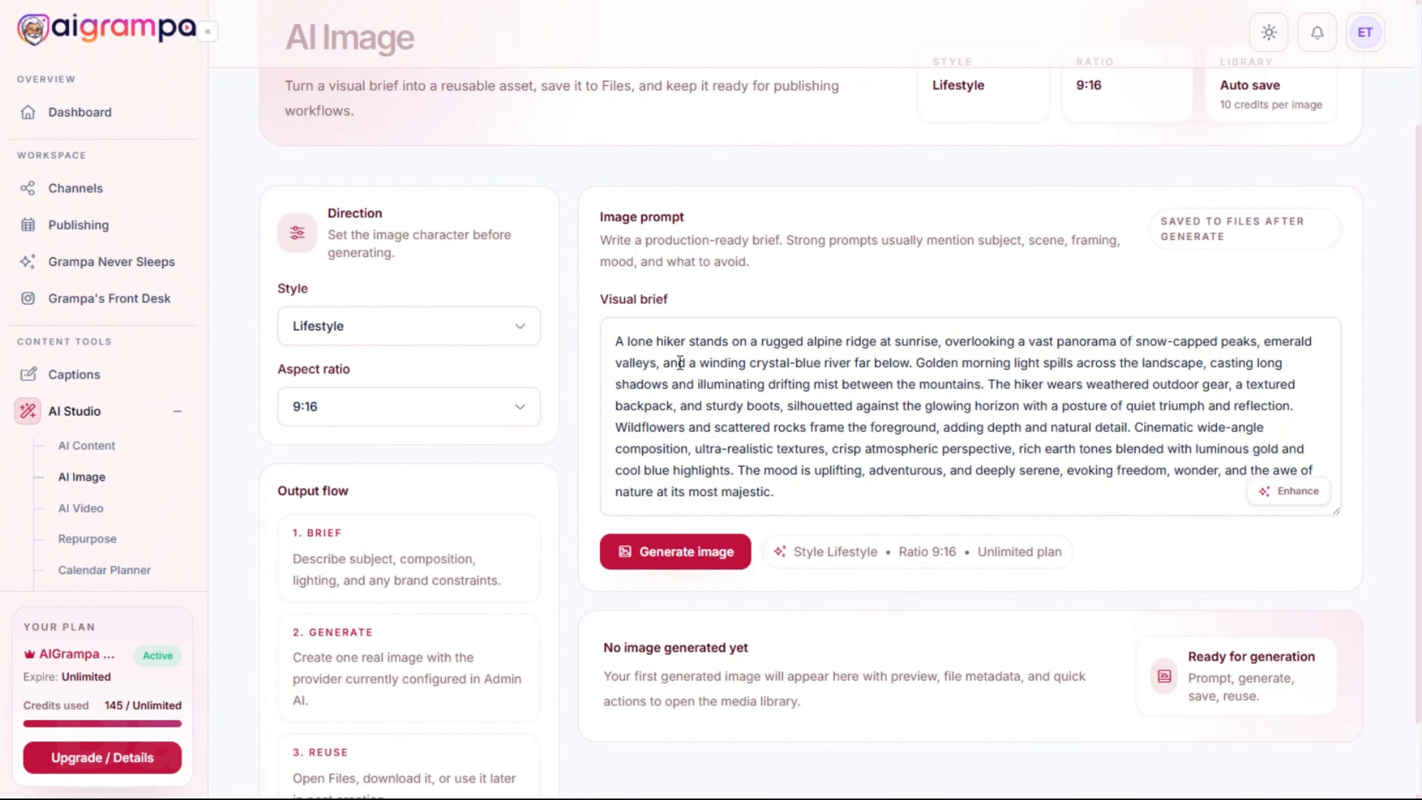
scroll(891, 381, "down", 2)
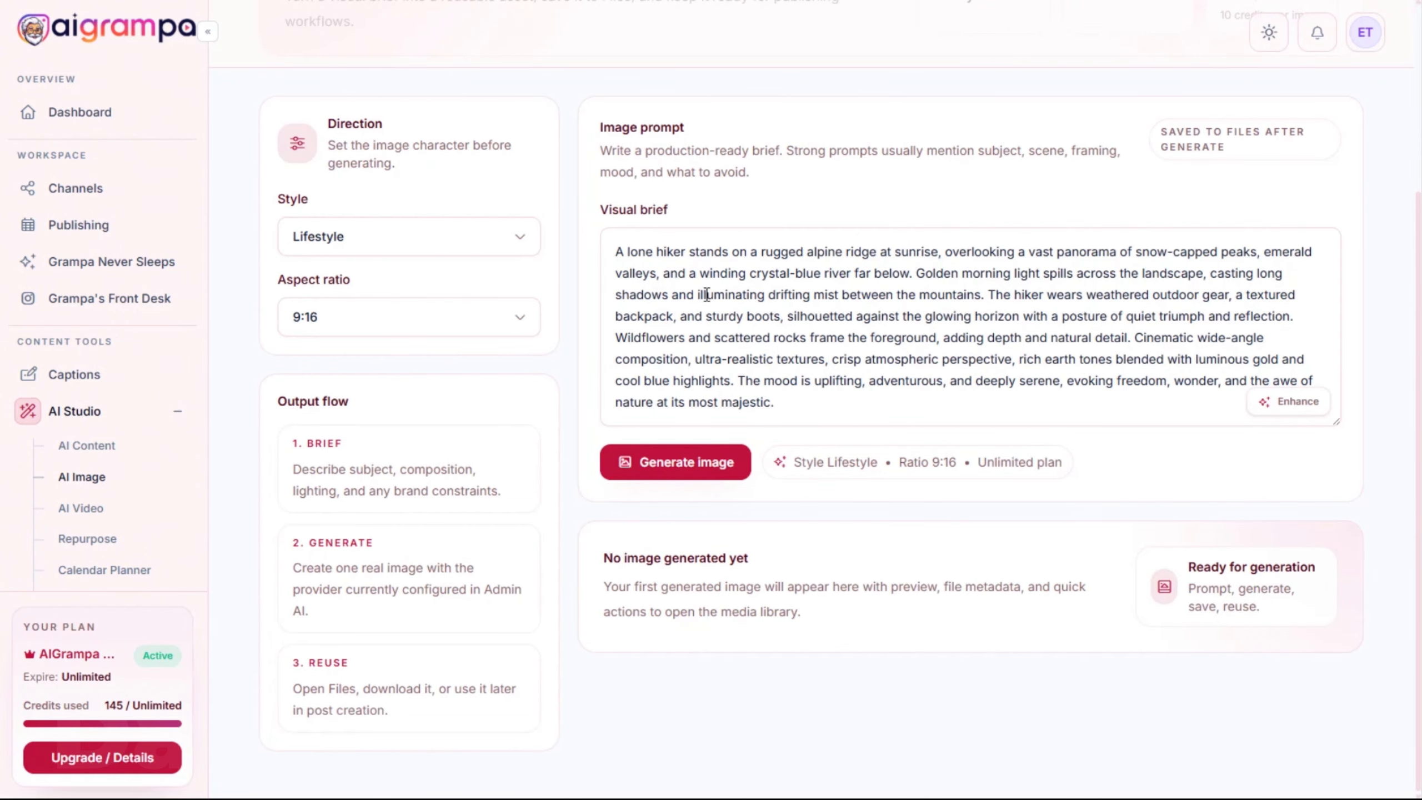
Generate the hiker image from the enhanced brief and review its preview and asset details
left_click(682, 457)
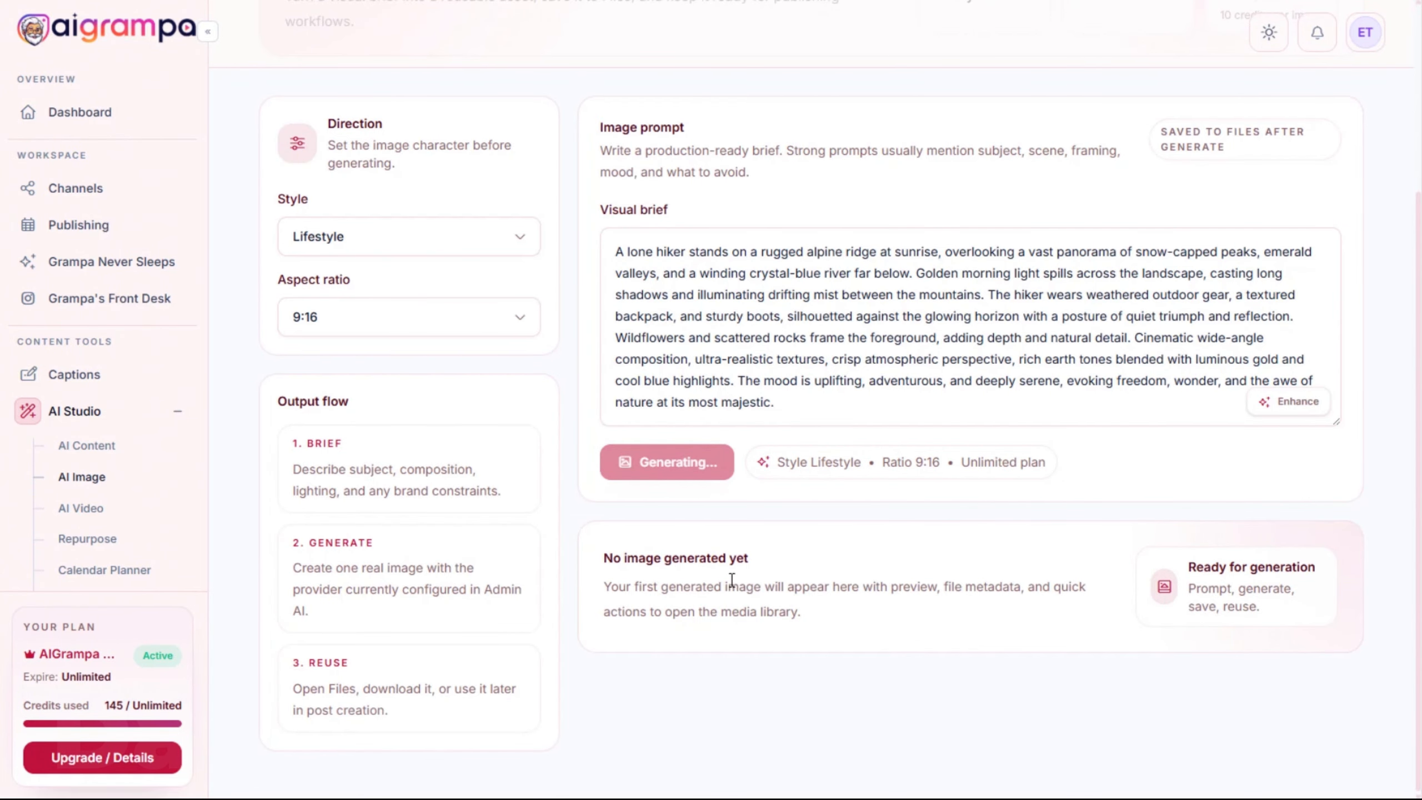
scroll(947, 303, "down", 8)
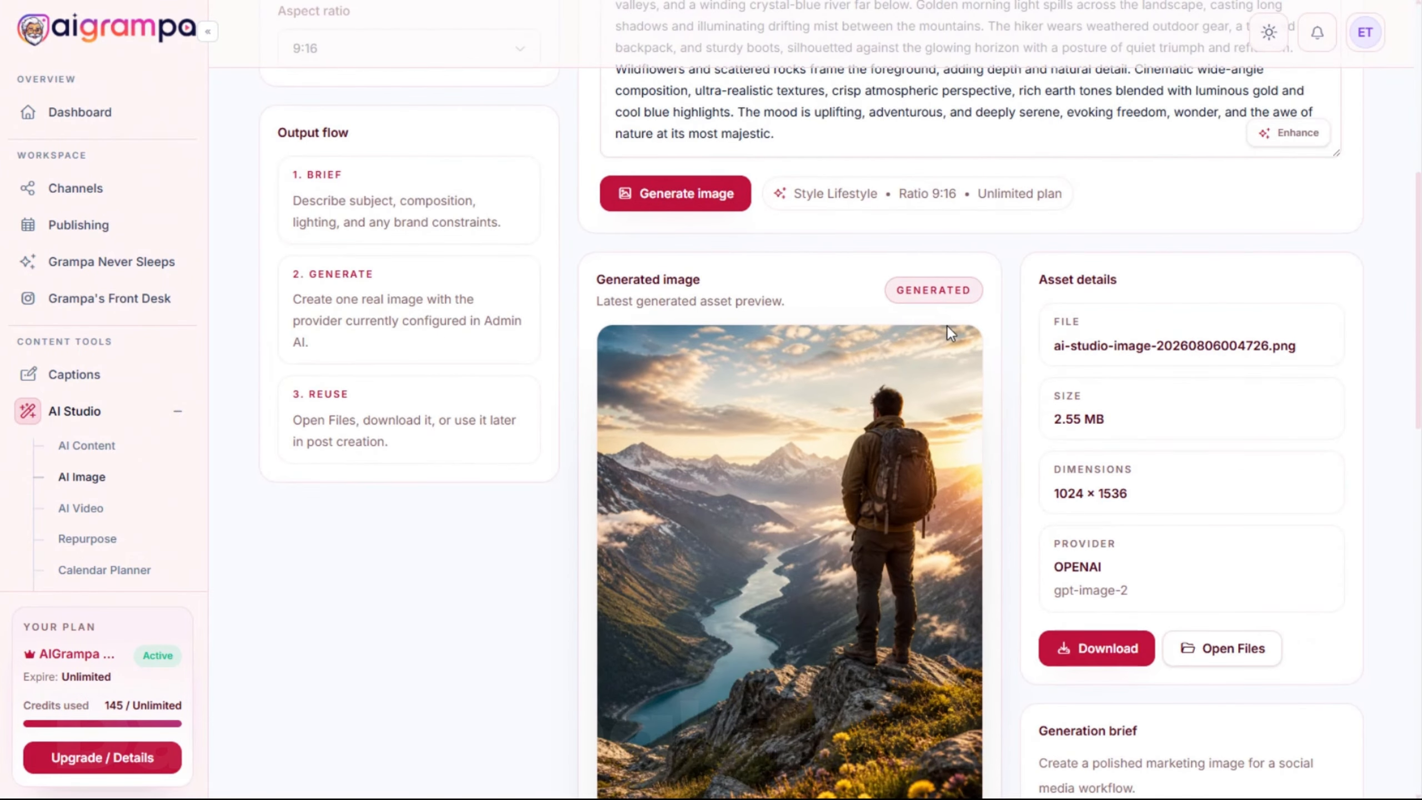
scroll(832, 347, "up", 3)
scroll(835, 361, "down", 2)
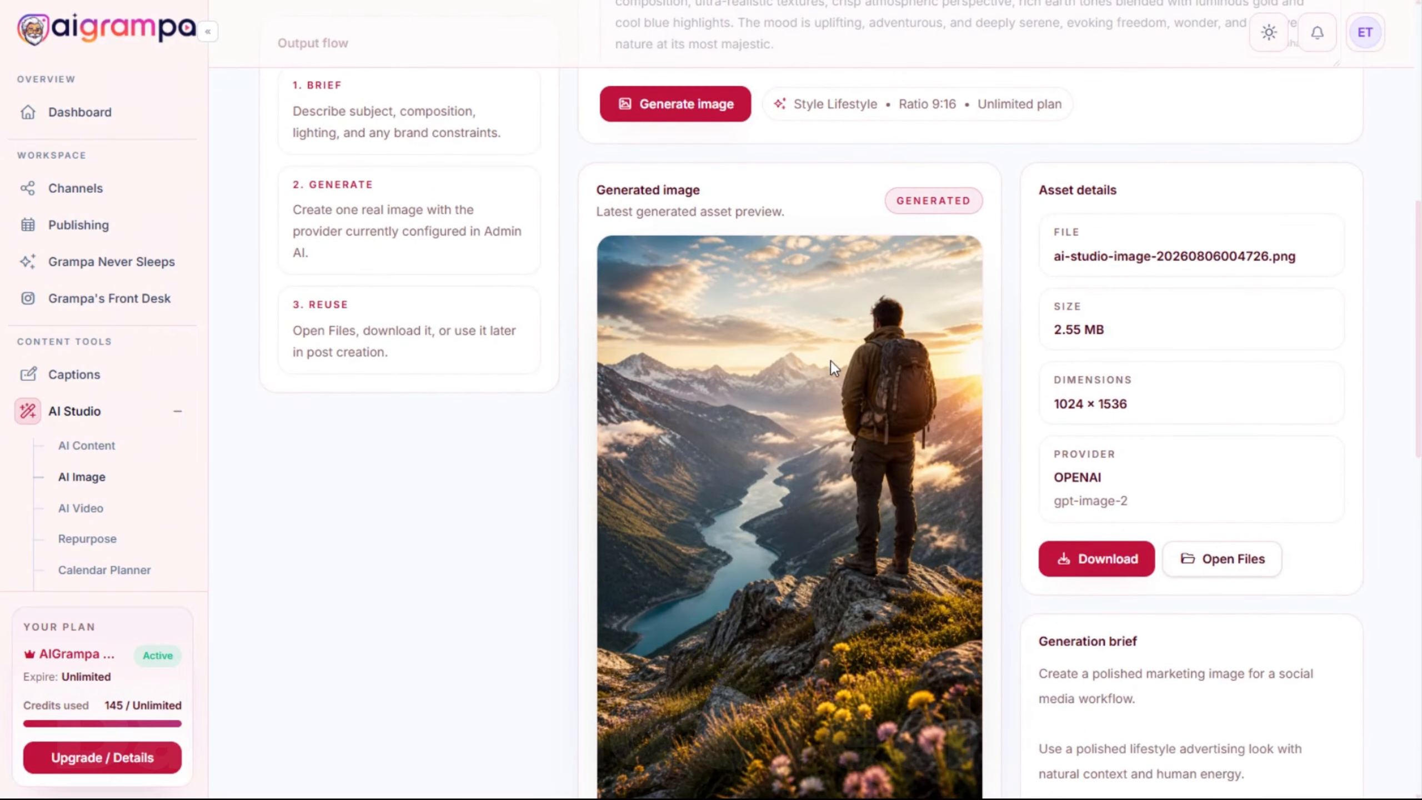
scroll(1046, 408, "down", 3)
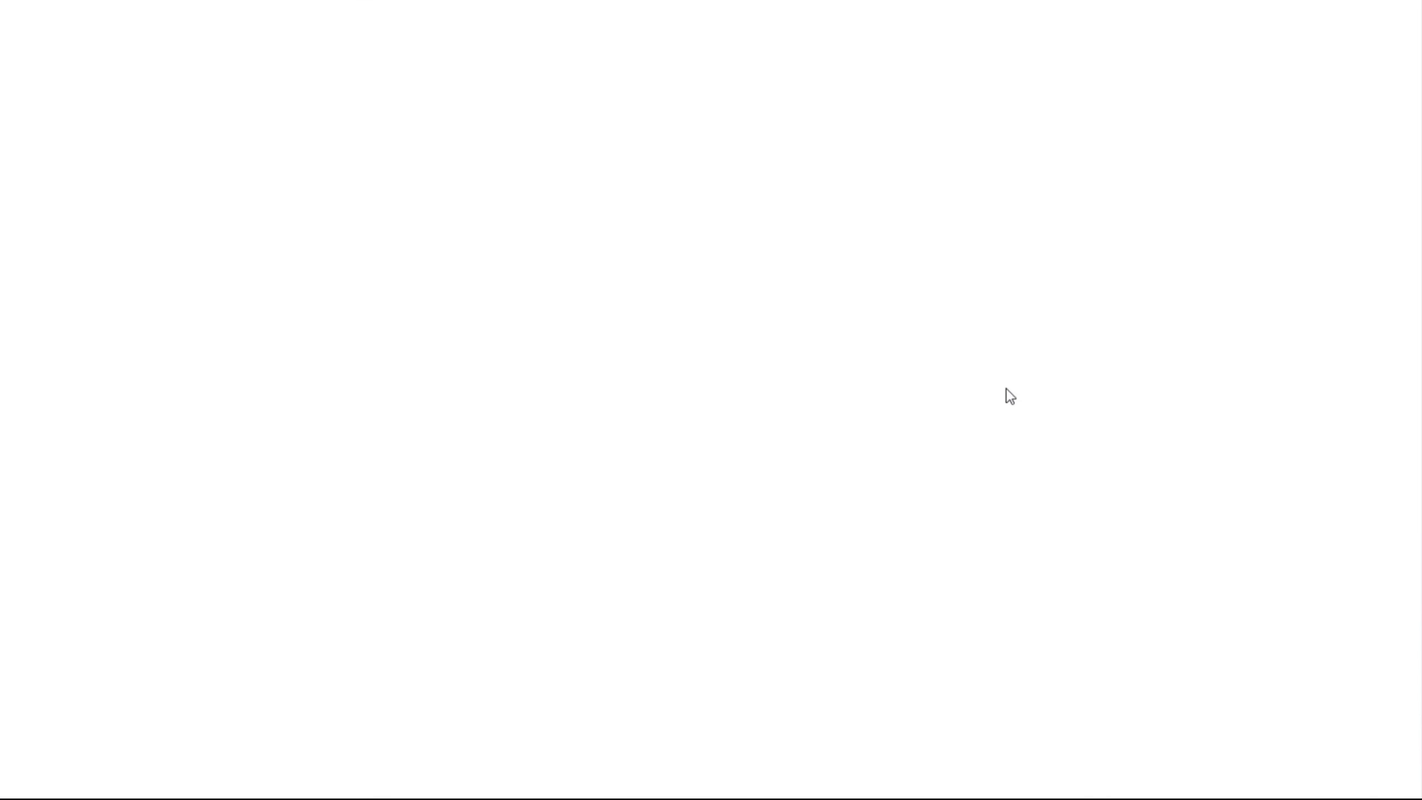
Generate and review an image from the AI-enhanced brief "A woman reading her Bible on a porch swing on a beautiful deck"
type("A woman reading her Bible on a porch swing on a beautiful deck")
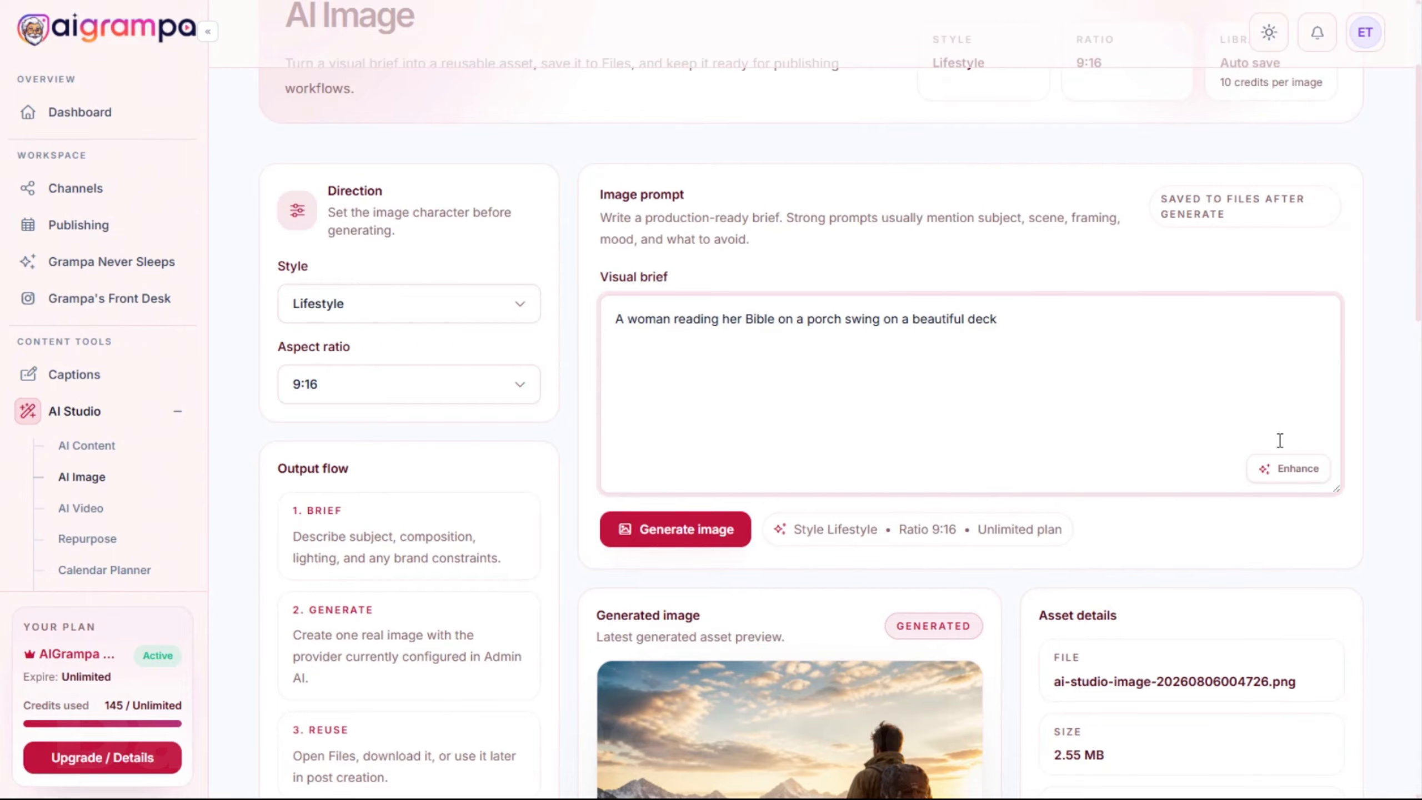
left_click(1300, 476)
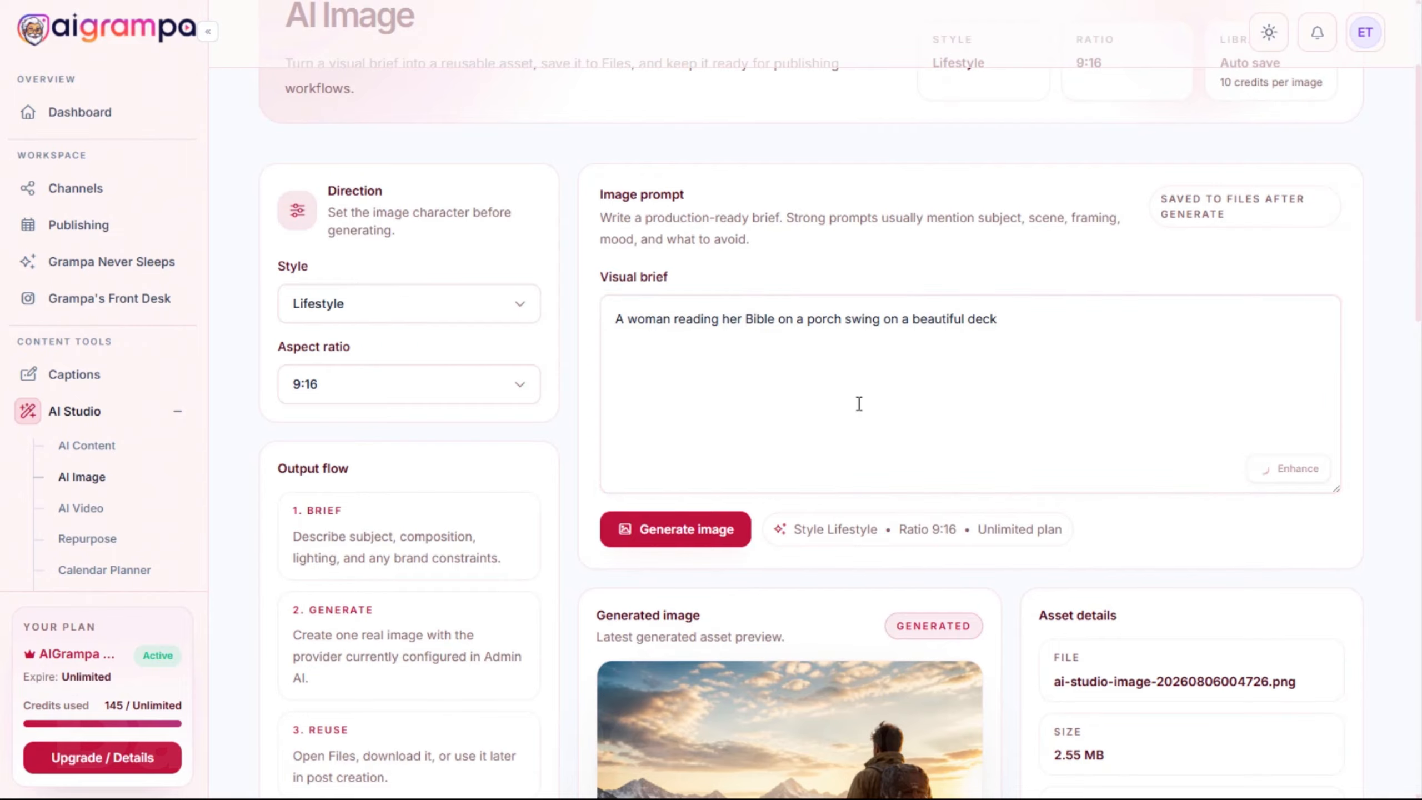
left_click(695, 529)
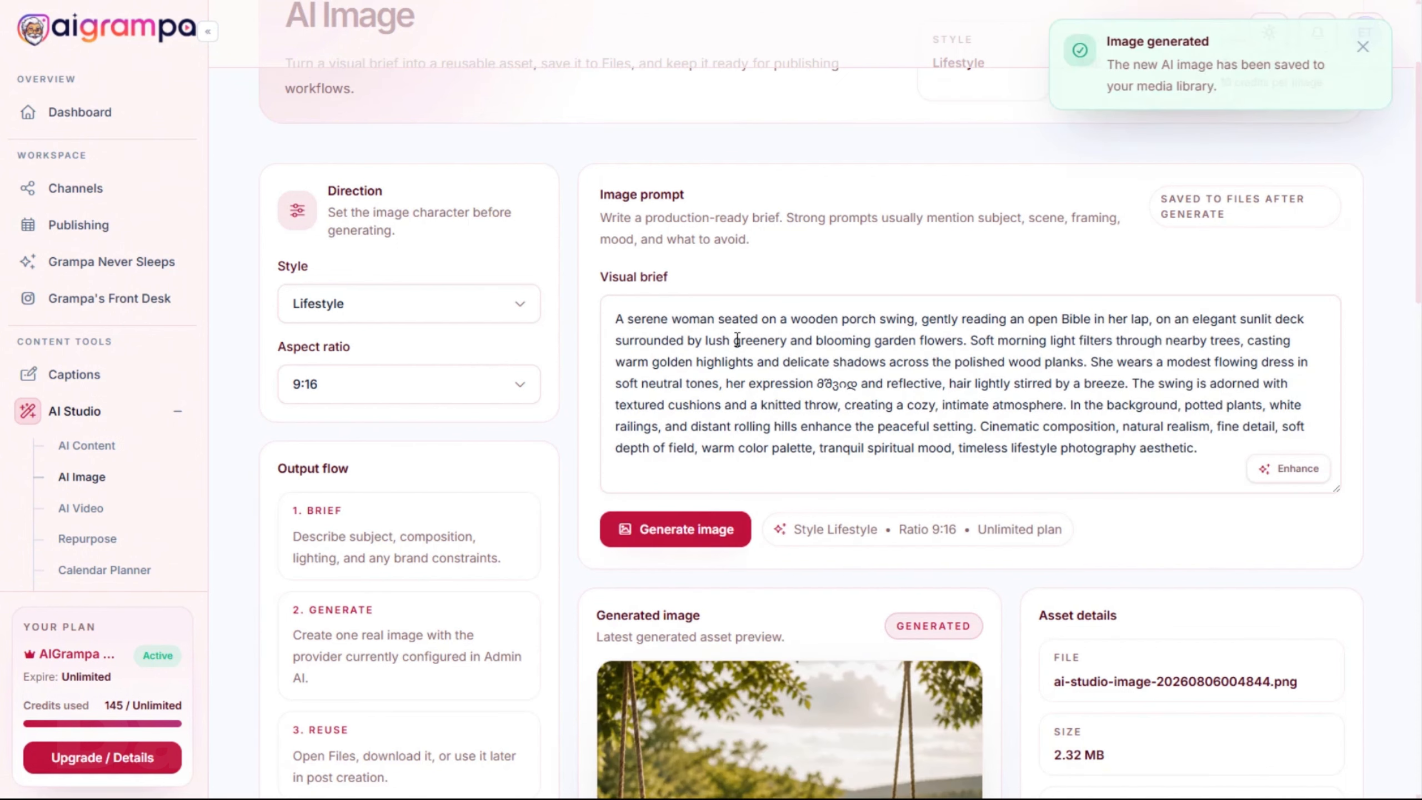
scroll(1171, 425, "down", 8)
scroll(1005, 412, "down", 2)
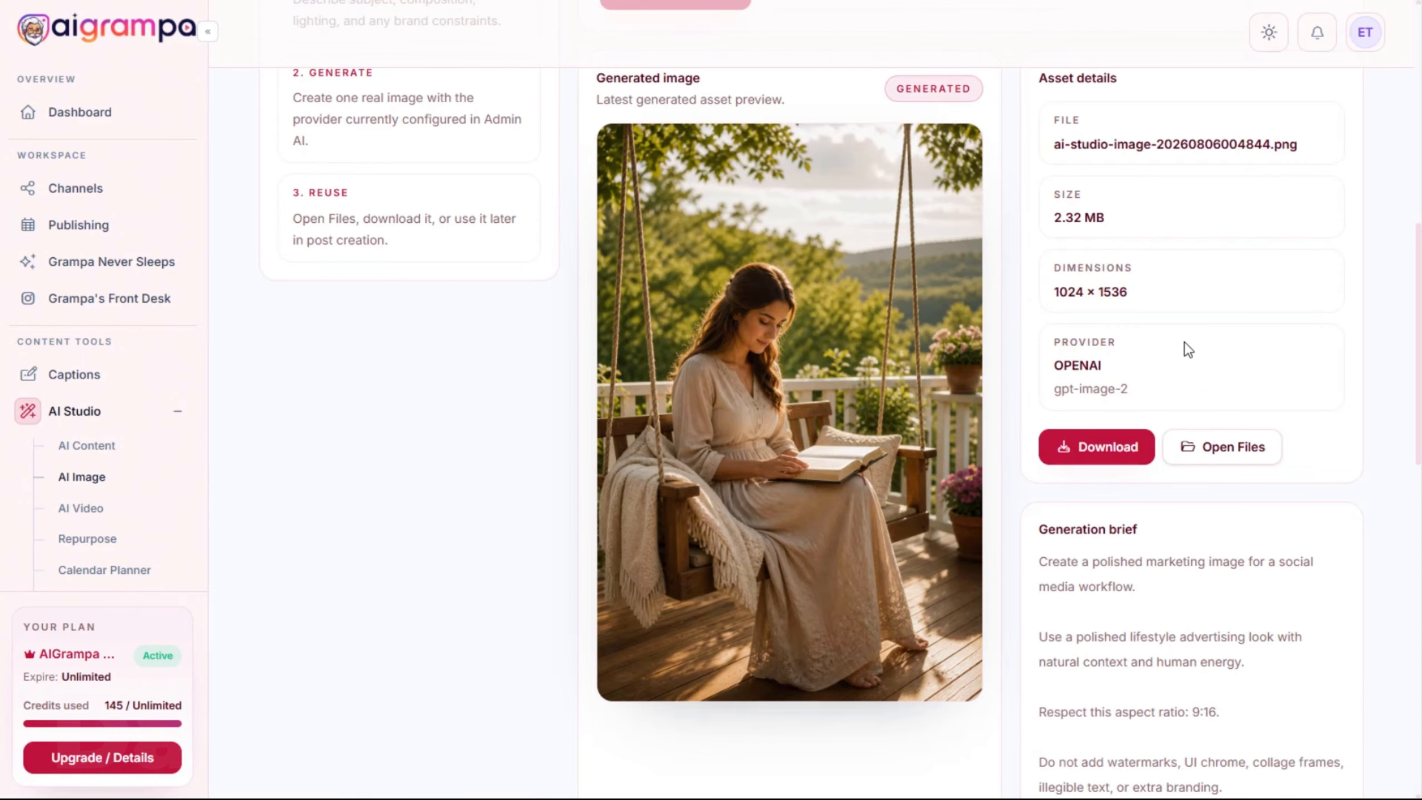
Replace the visual brief with "a beautiful abstract watercolor painting of a boat in stormy seas" and generate the image without enhancing it
scroll(1184, 342, "up", 10)
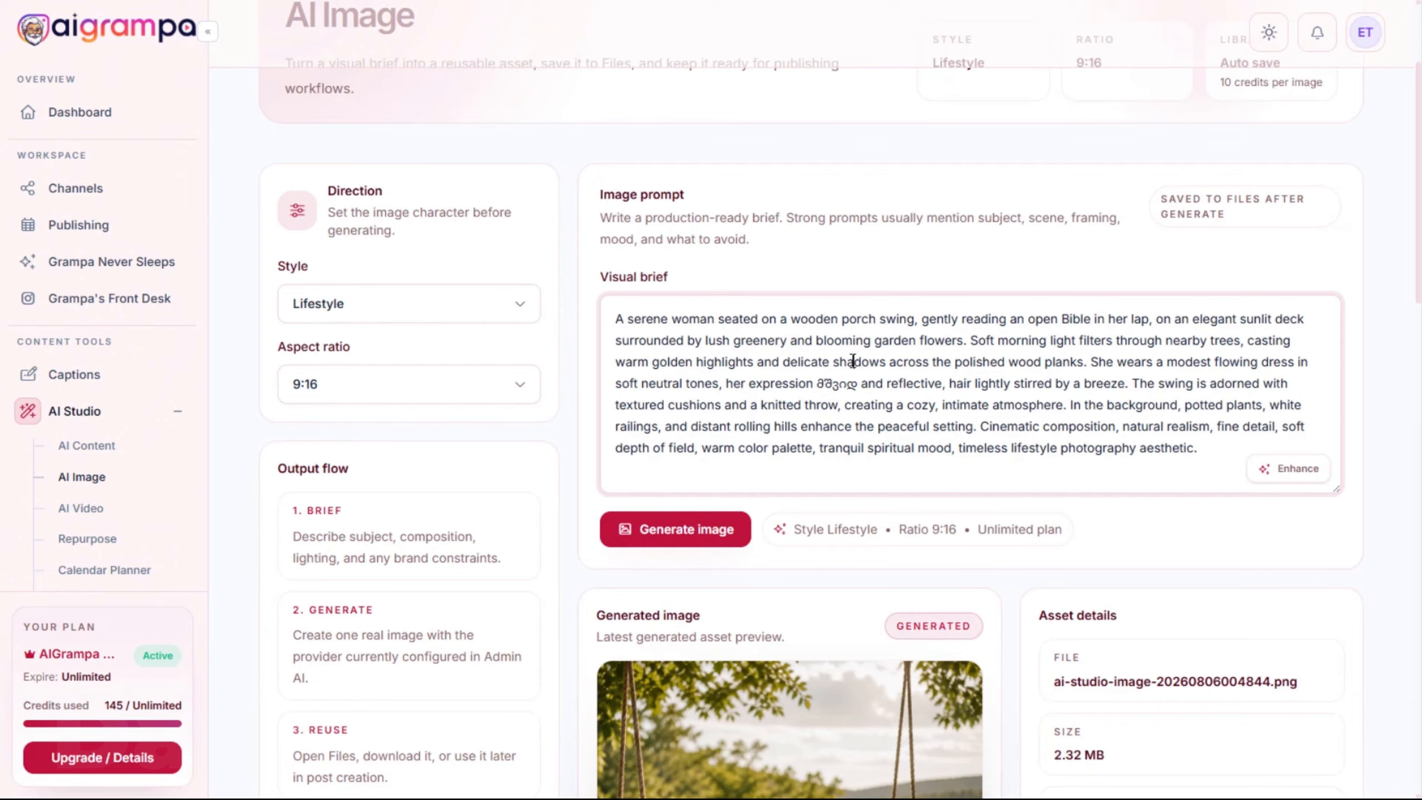
key("ctrl+a")
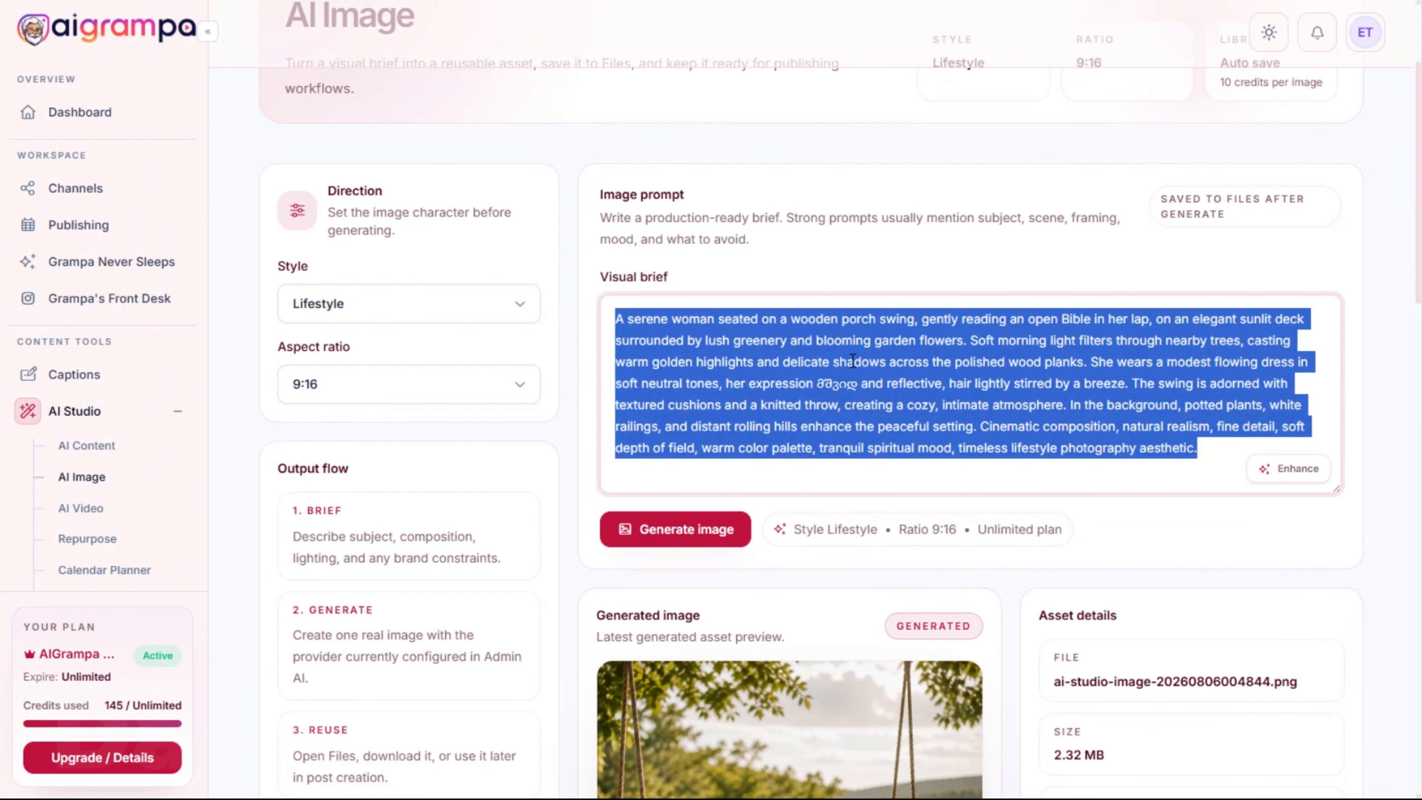
type("a beautiful abstract watercolor painting of a boat in stormy seas")
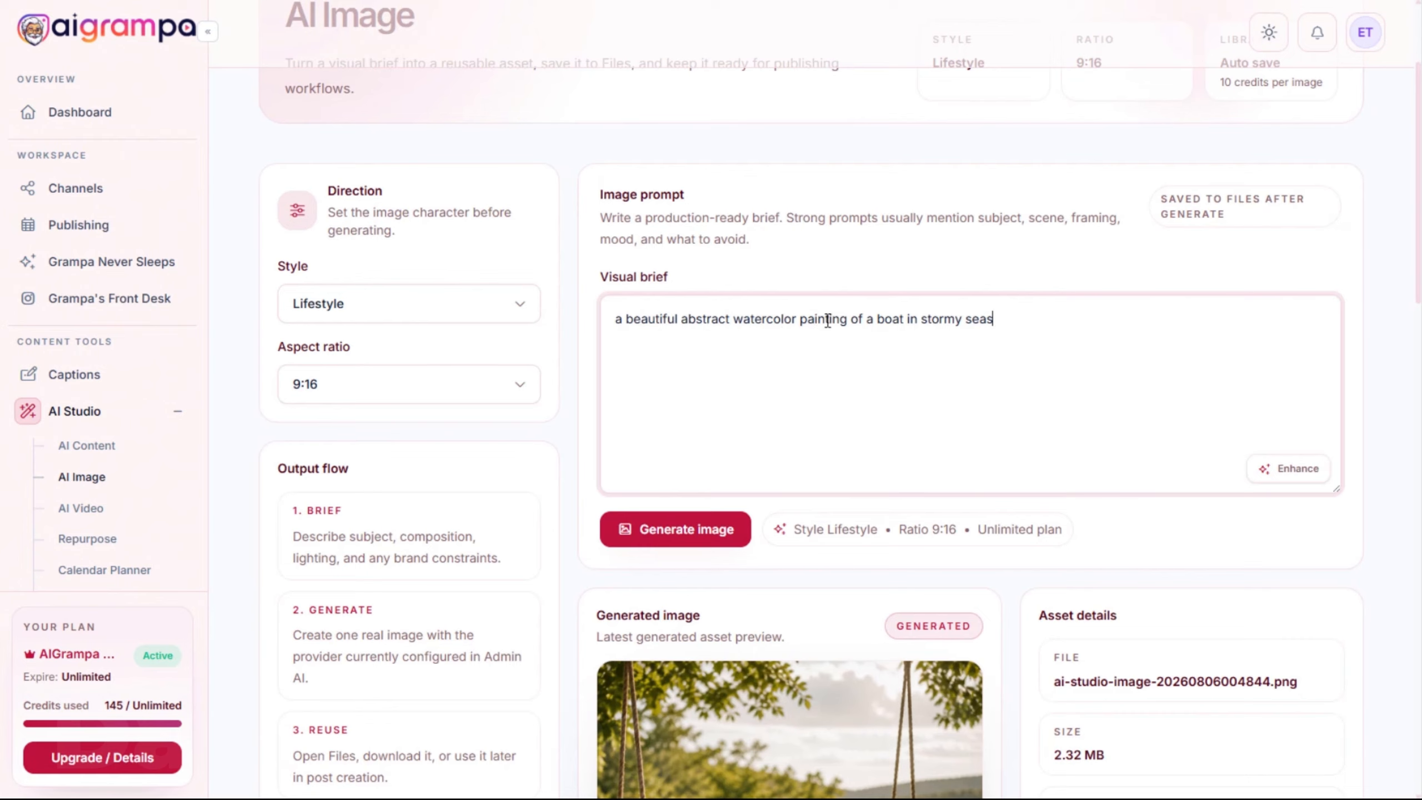
left_click(696, 537)
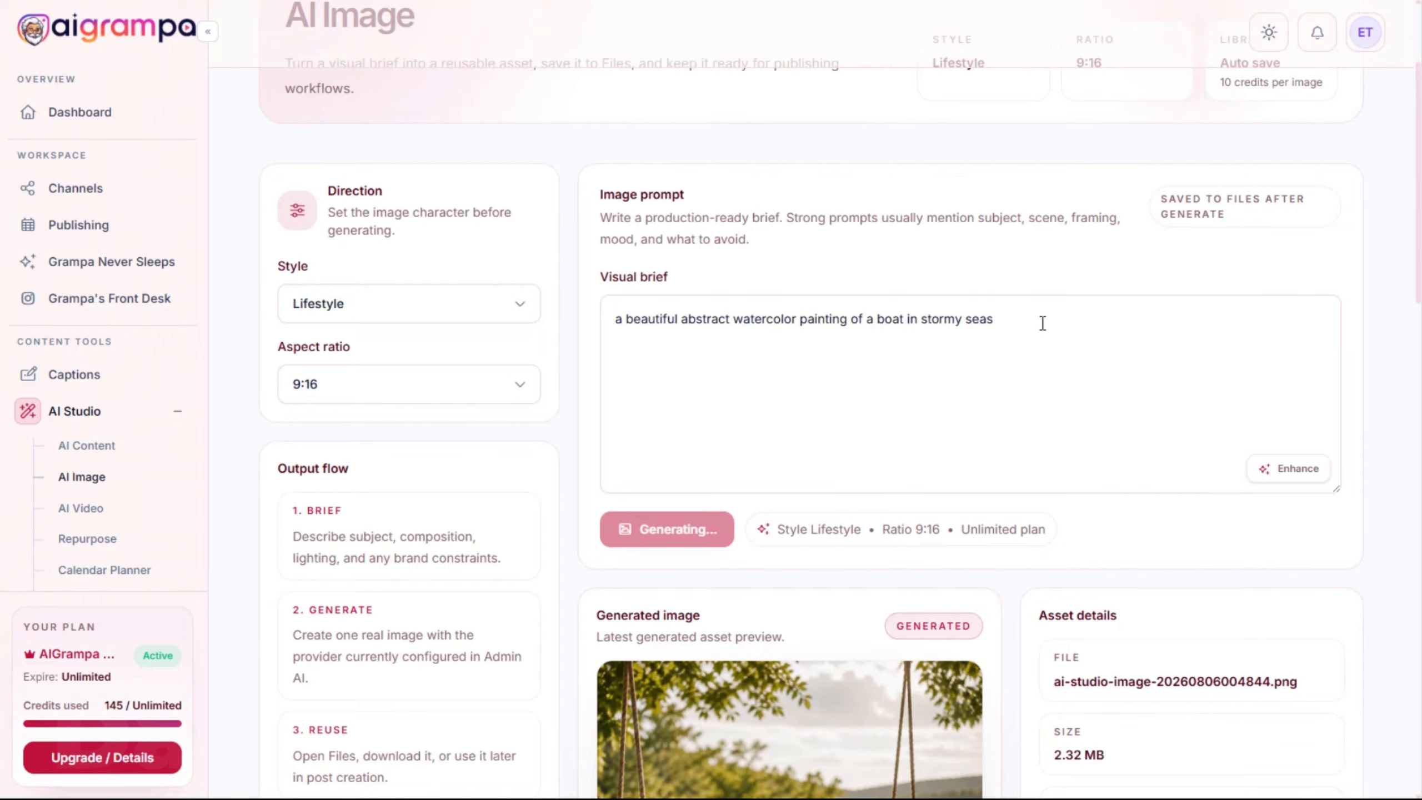
Review the generated watercolor boat painting and download it
left_click_drag(1015, 319, 586, 326)
left_click(869, 399)
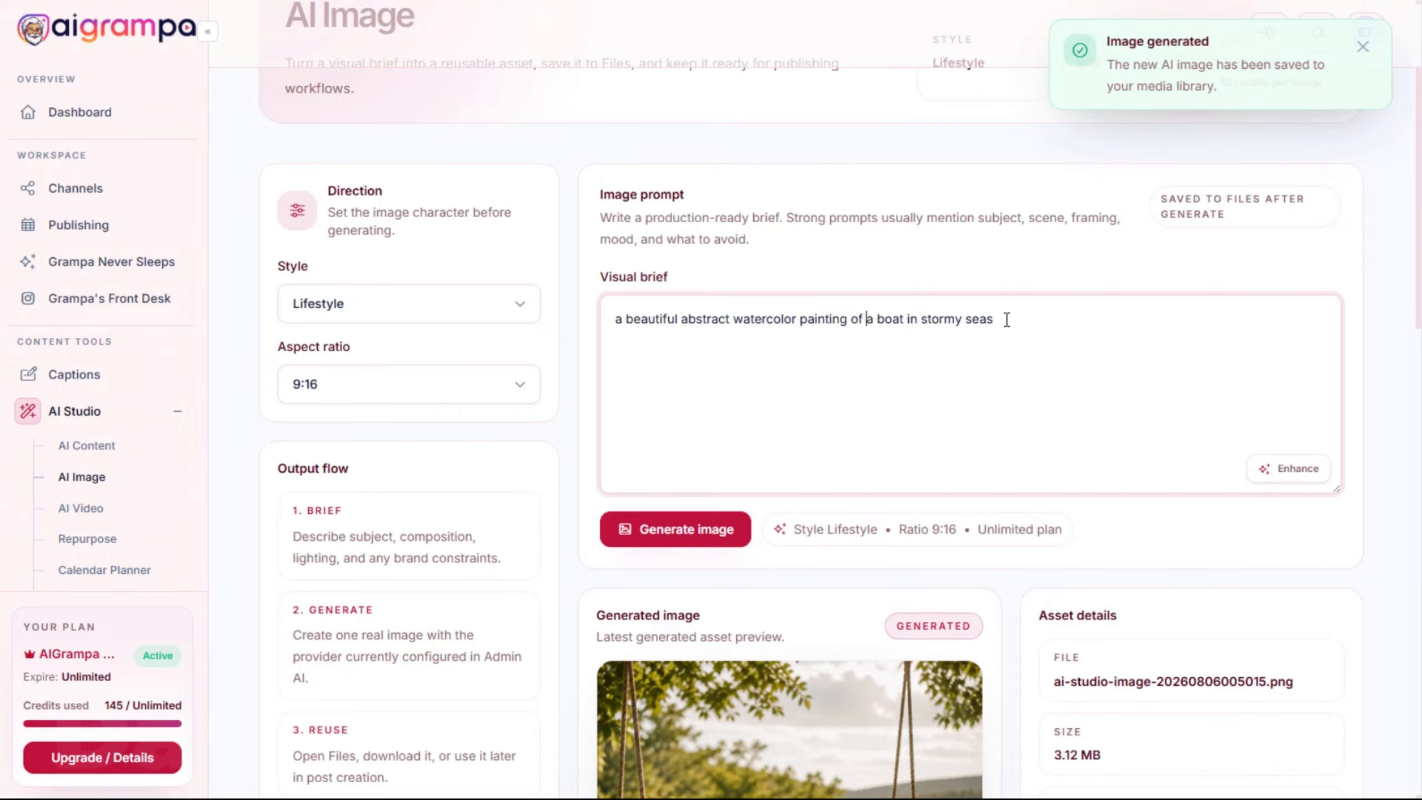
scroll(1046, 394, "down", 10)
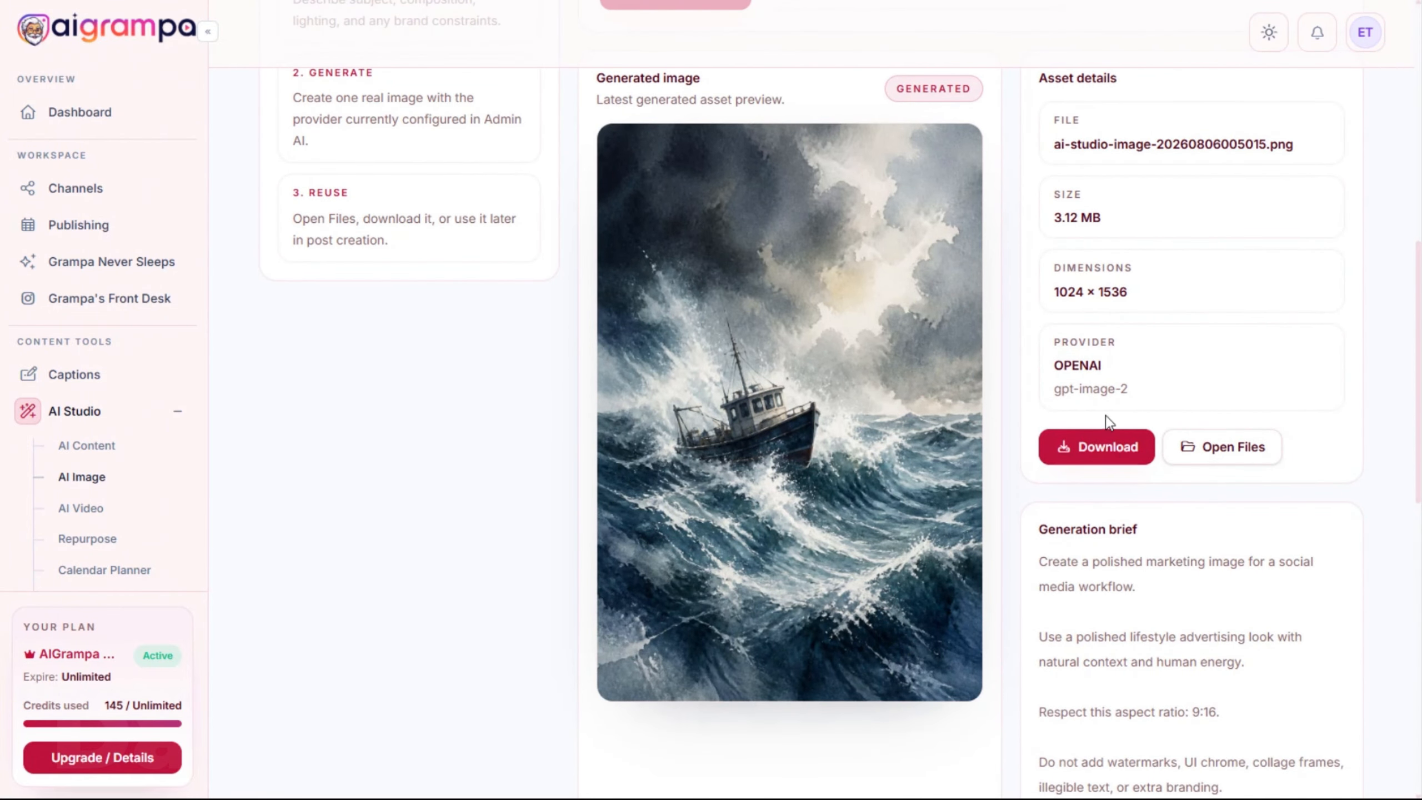
left_click(1098, 456)
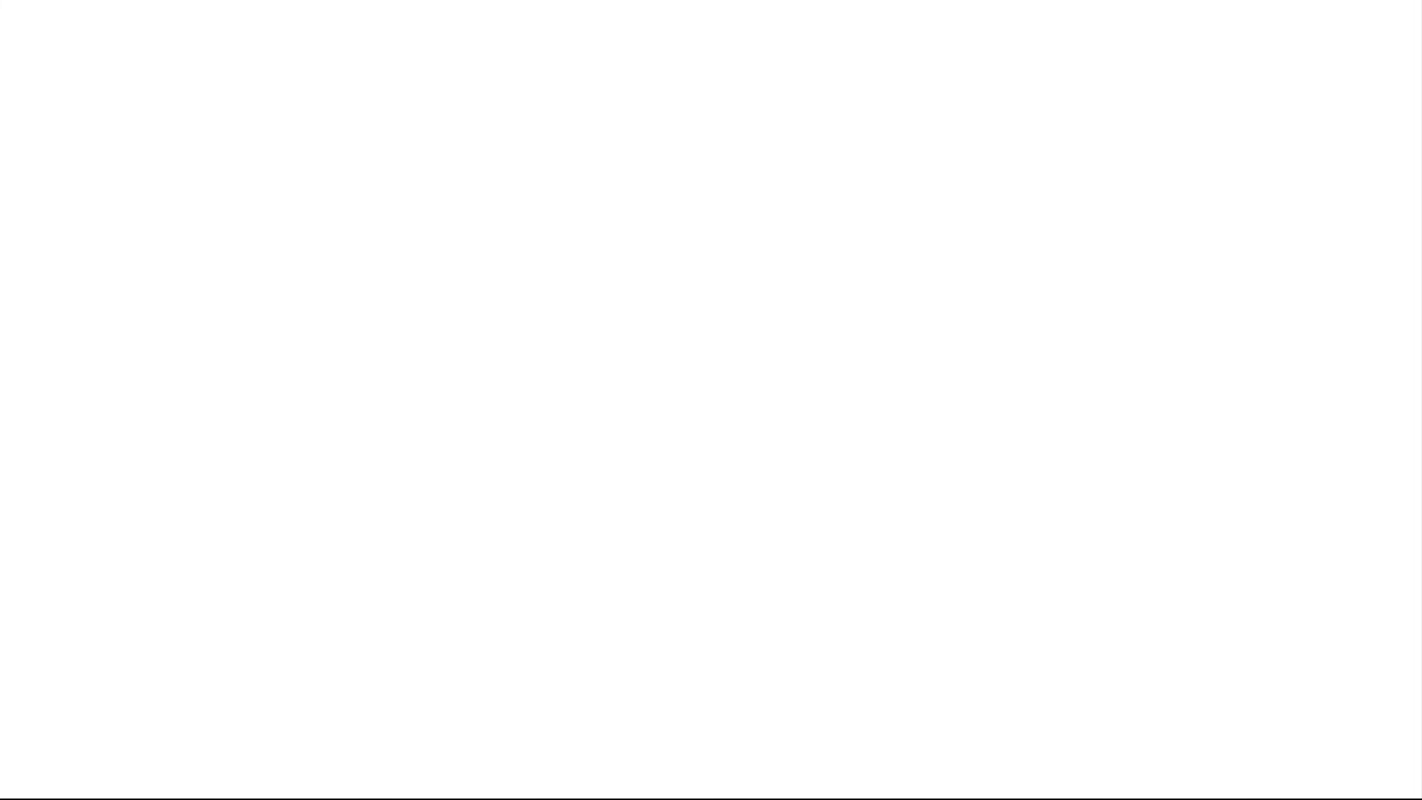
Enhance the watercolor boat brief with AI and generate a new image from it
scroll(1098, 456, "up", 10)
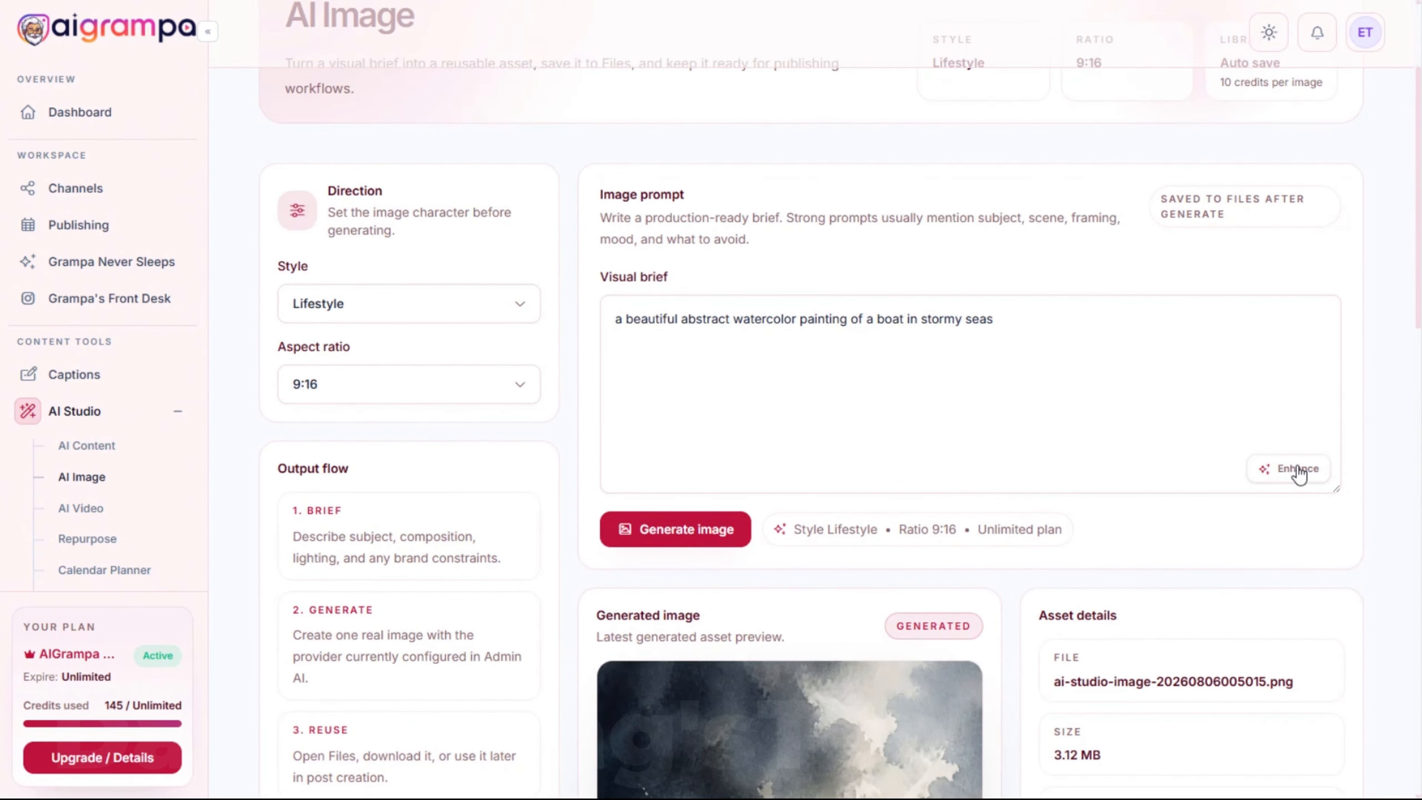
left_click(1298, 474)
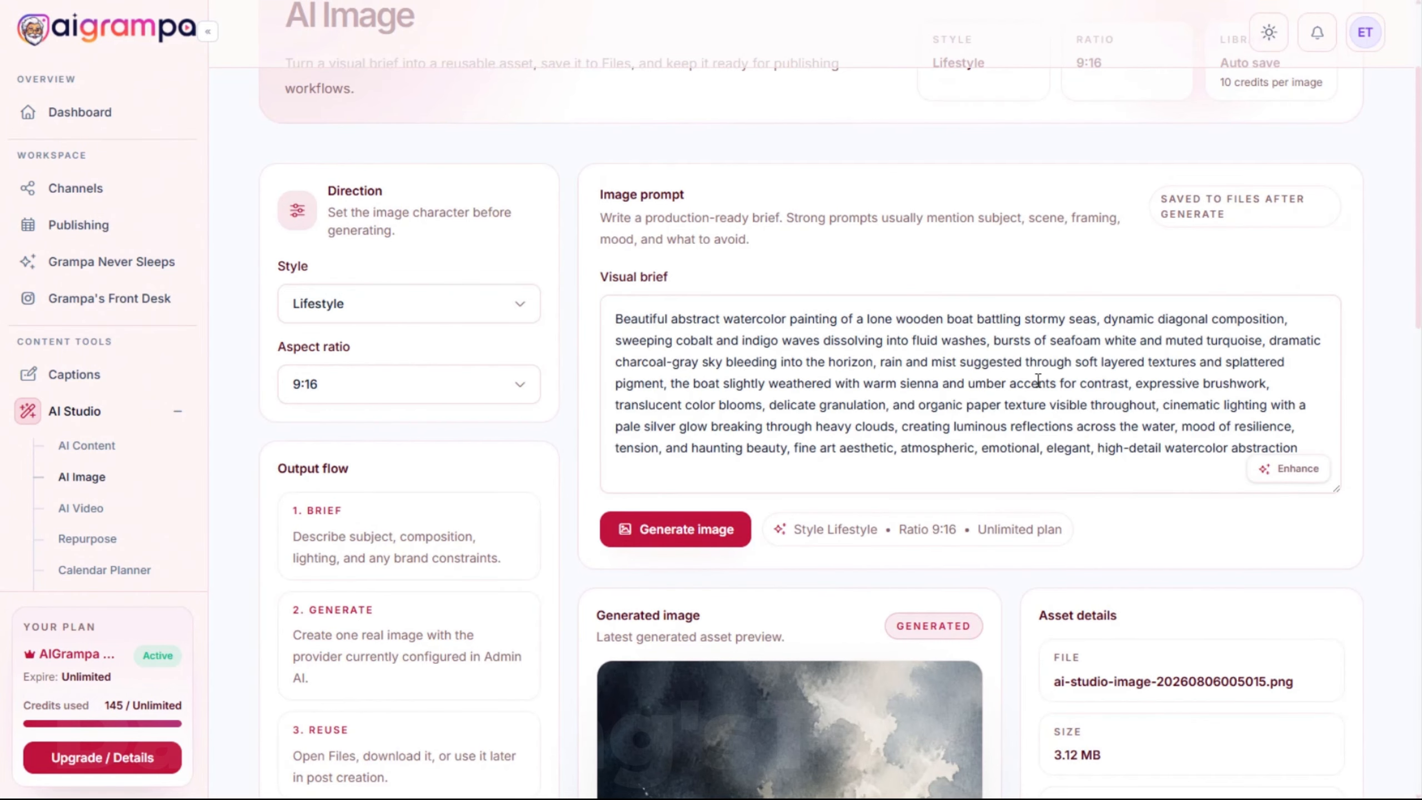
left_click(688, 535)
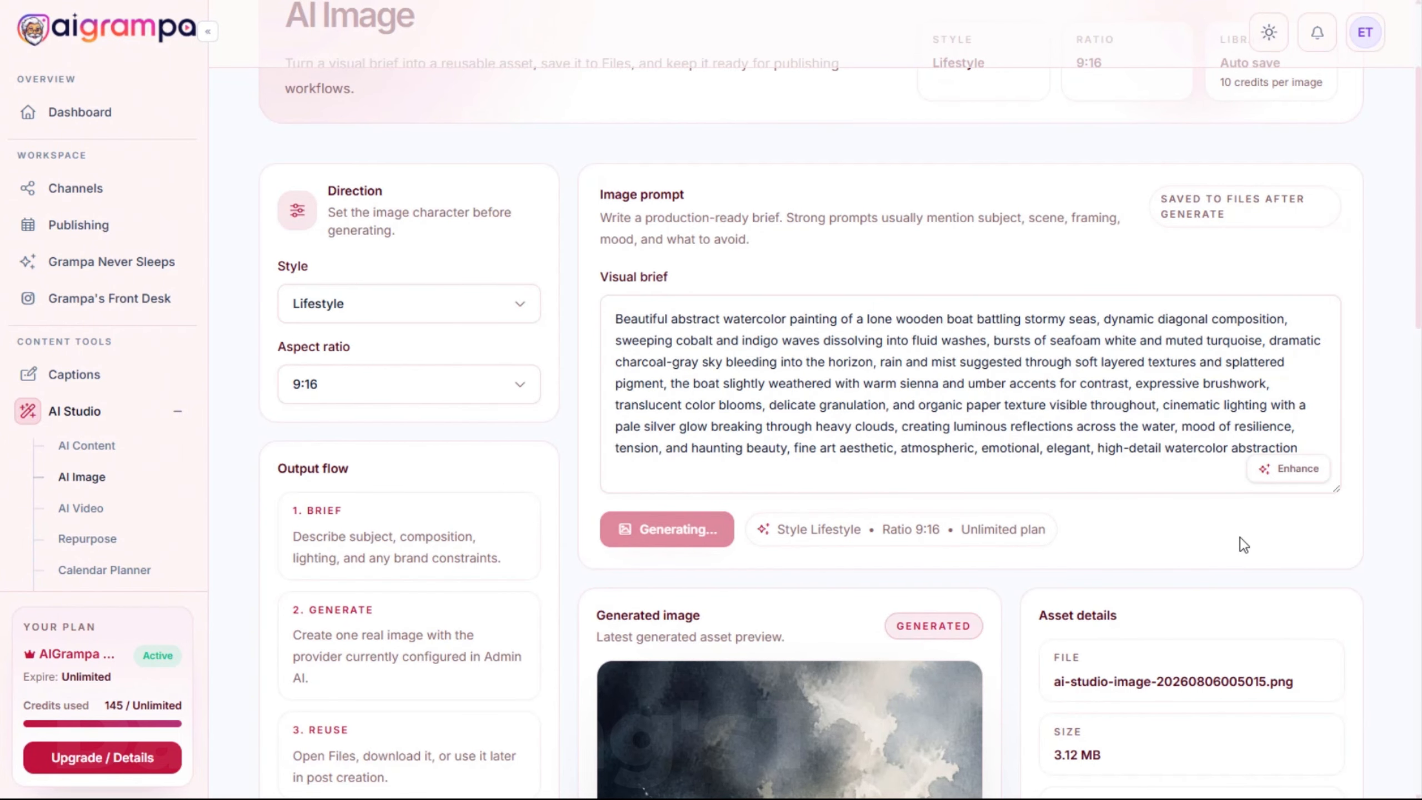
Review the image generated from the enhanced watercolor boat brief
scroll(1238, 537, "down", 10)
scroll(1235, 538, "up", 2)
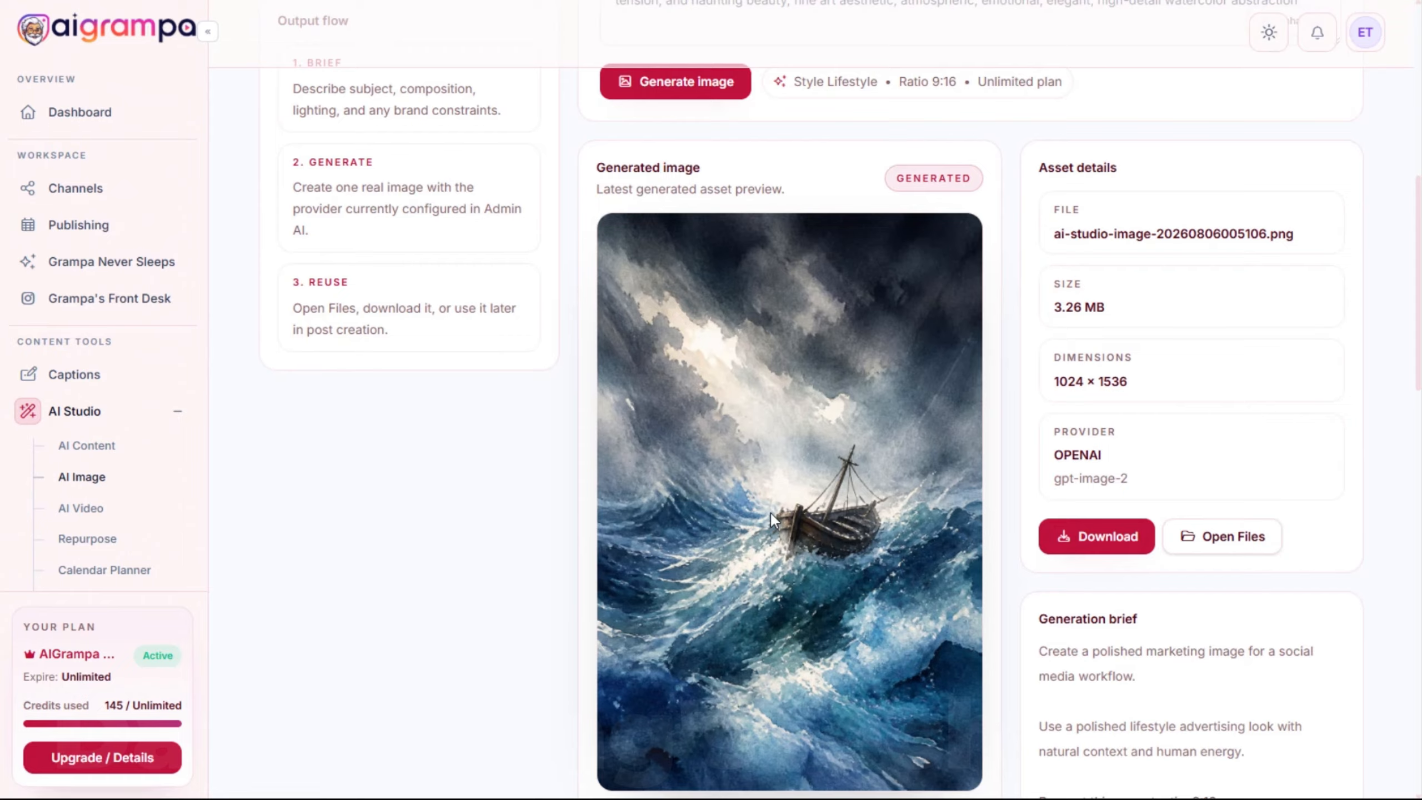
Open the AI Video tool and choose AI Video Engine as the generation engine
left_click(89, 511)
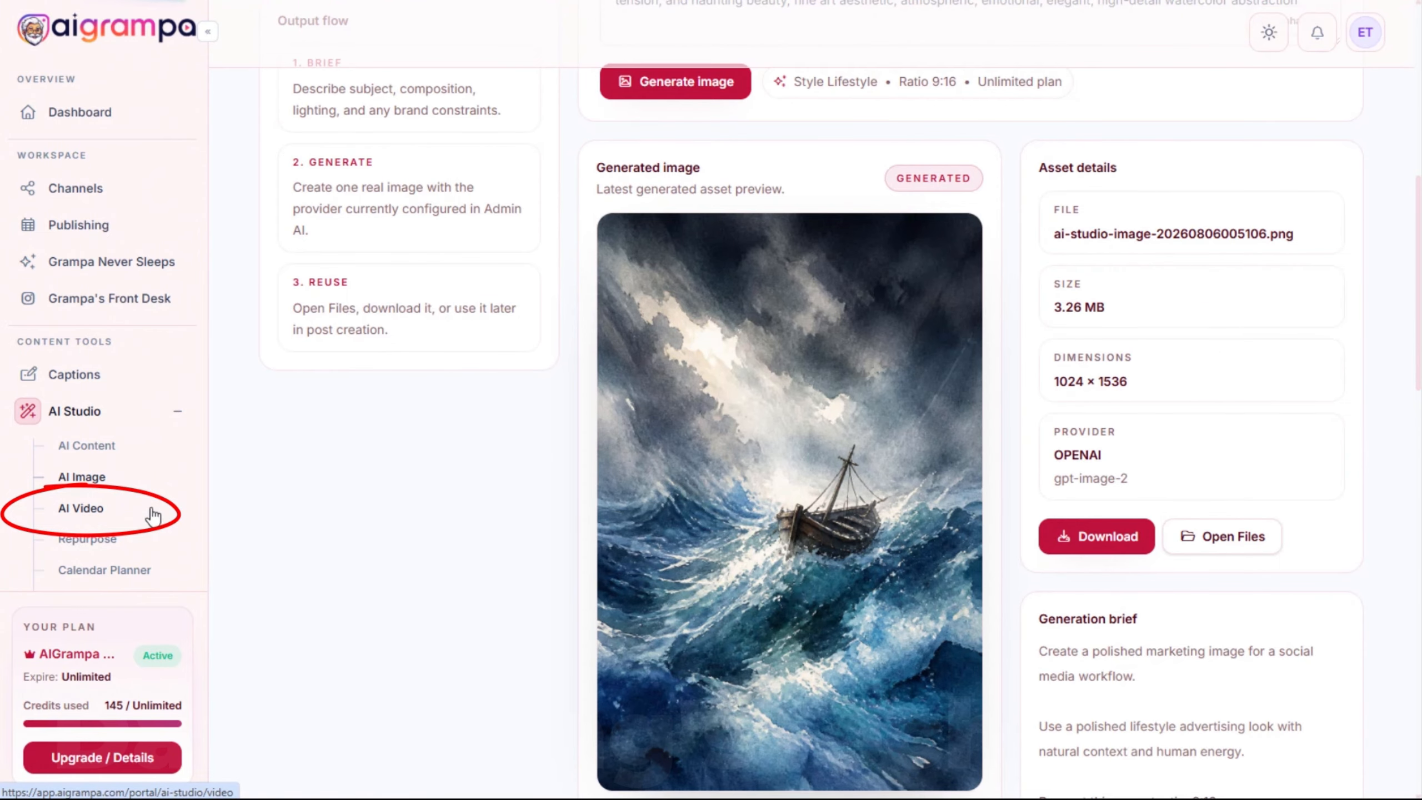
scroll(560, 437, "down", 5)
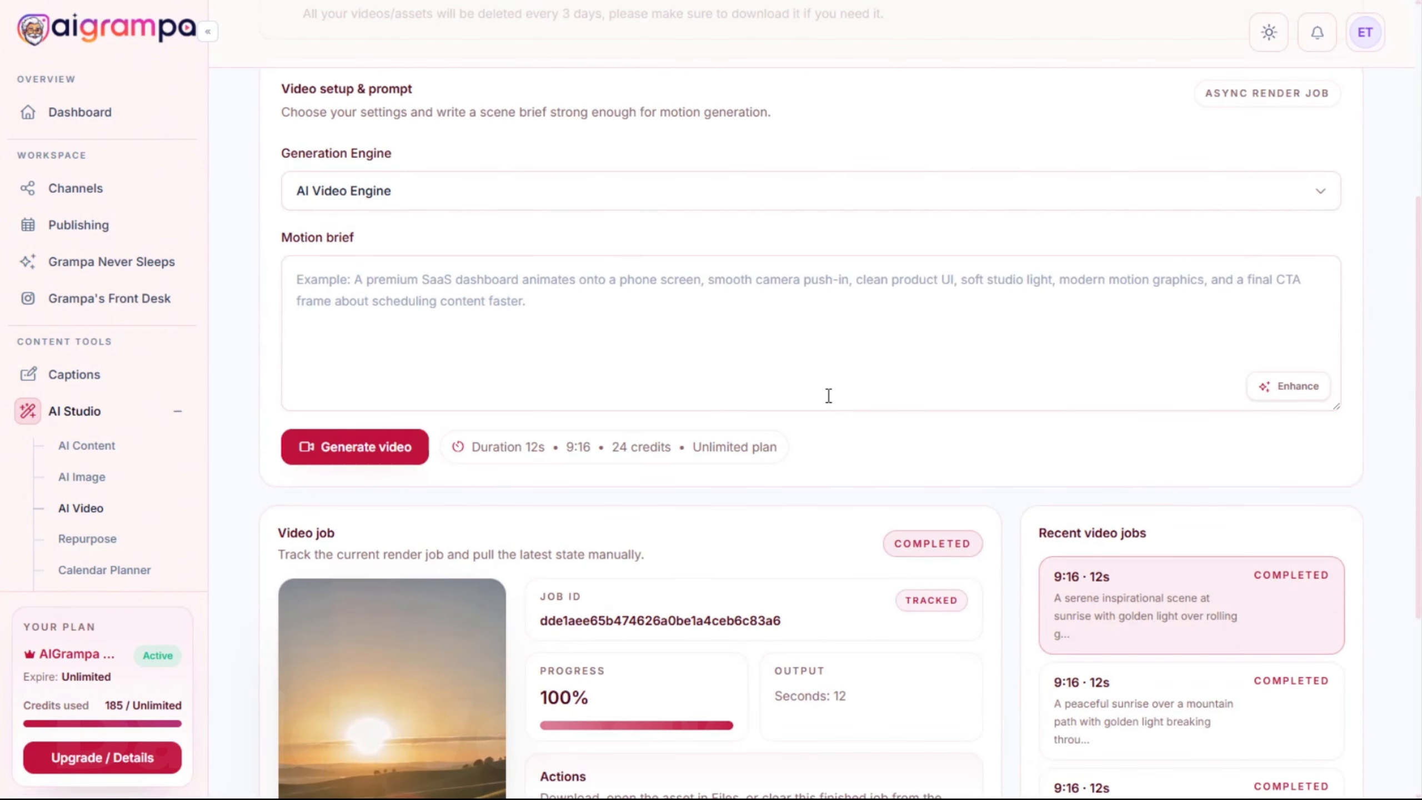
left_click(608, 191)
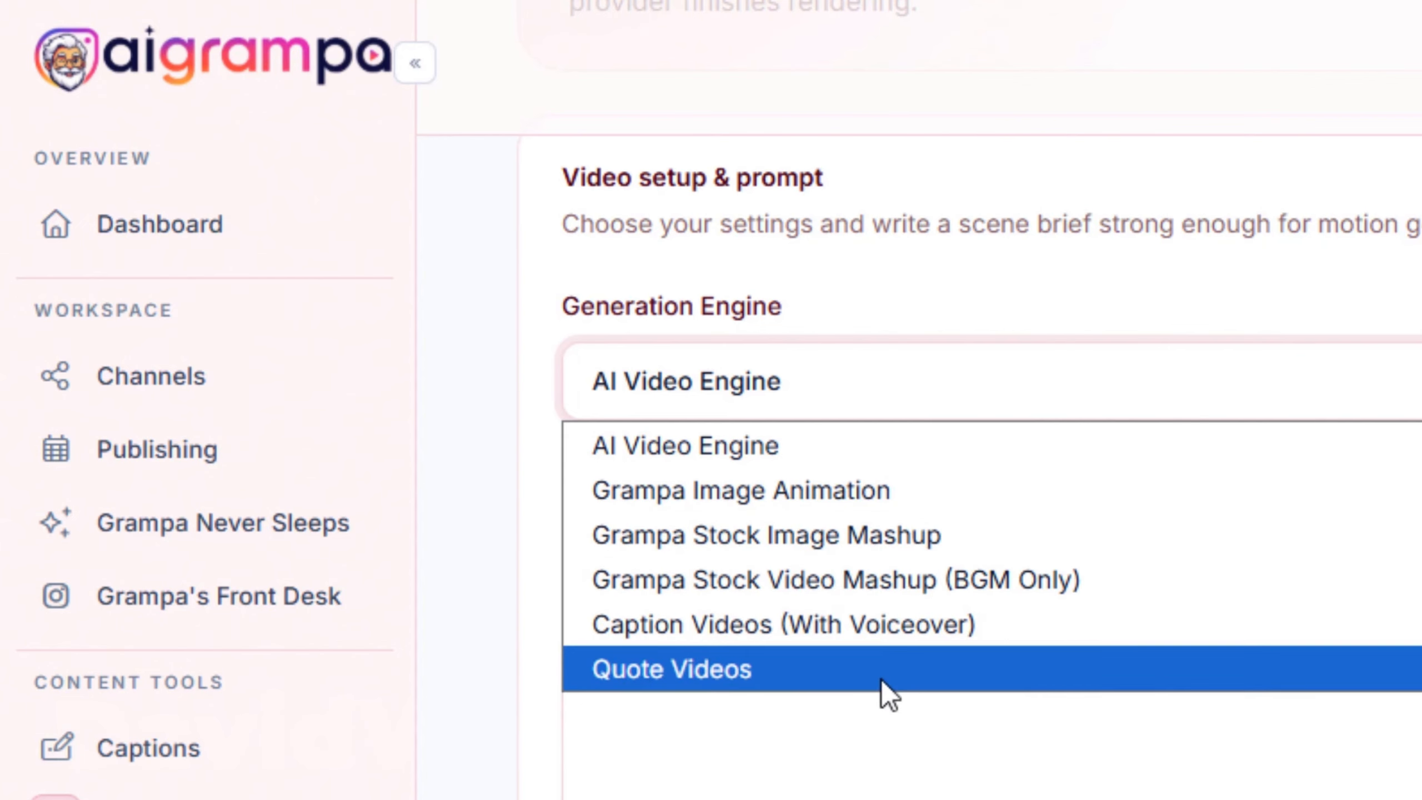
left_click(706, 448)
Write the motion brief "A woman reading her Bible on a porch swing on a beautiful deck", enhance it with AI and generate the video
left_click(832, 574)
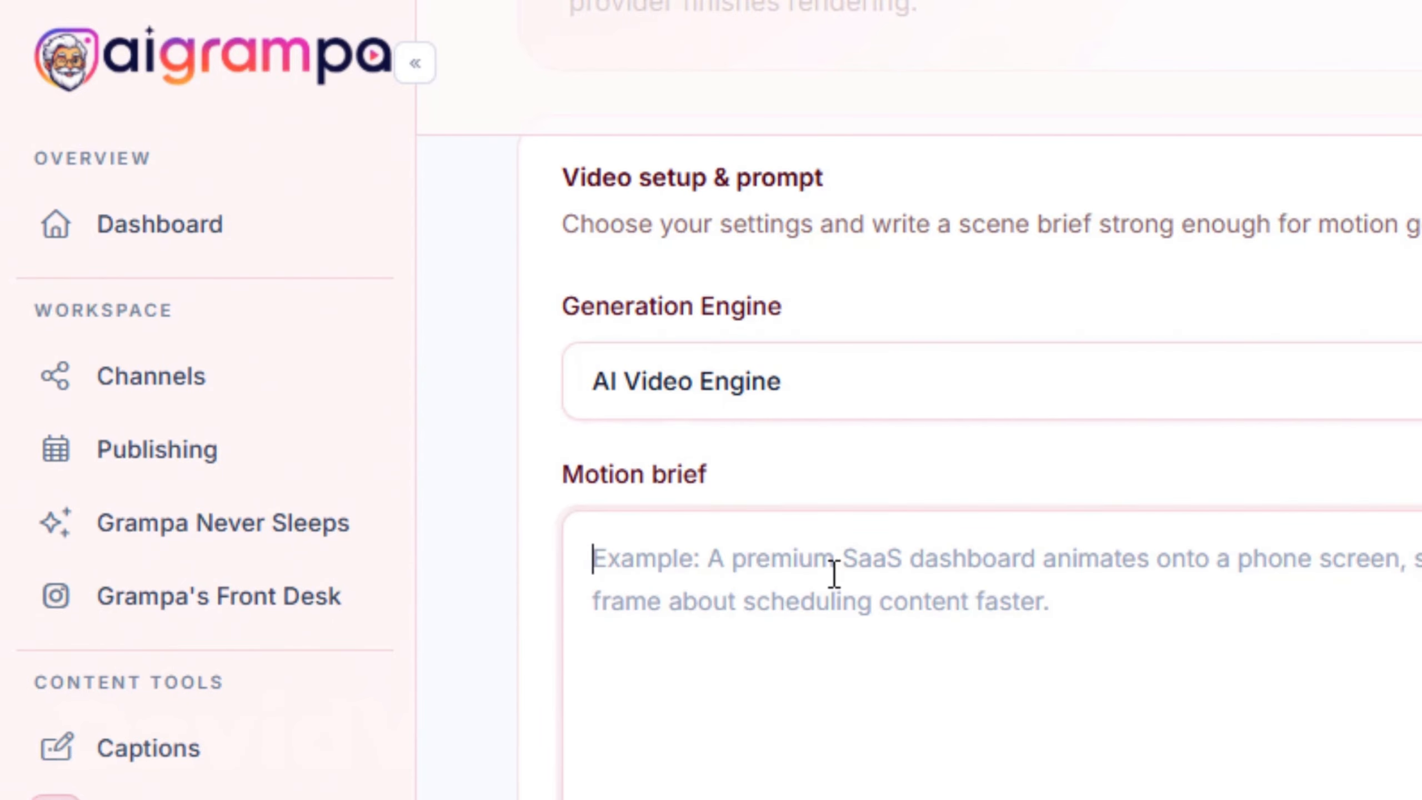
scroll(879, 650, "up", 5)
scroll(882, 698, "down", 5)
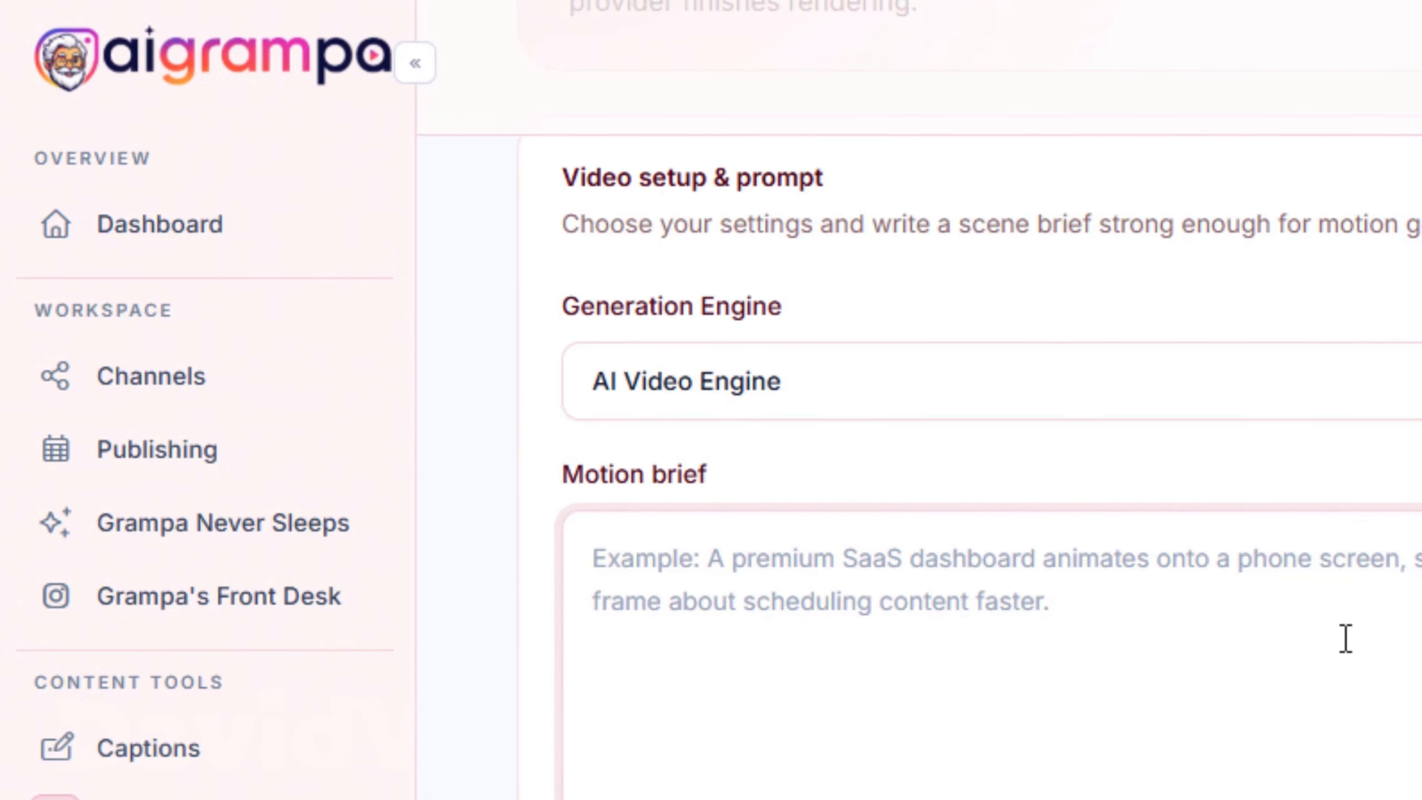
left_click(749, 575)
type("A woman reading her Bible on a porch swing on a beautiful deck")
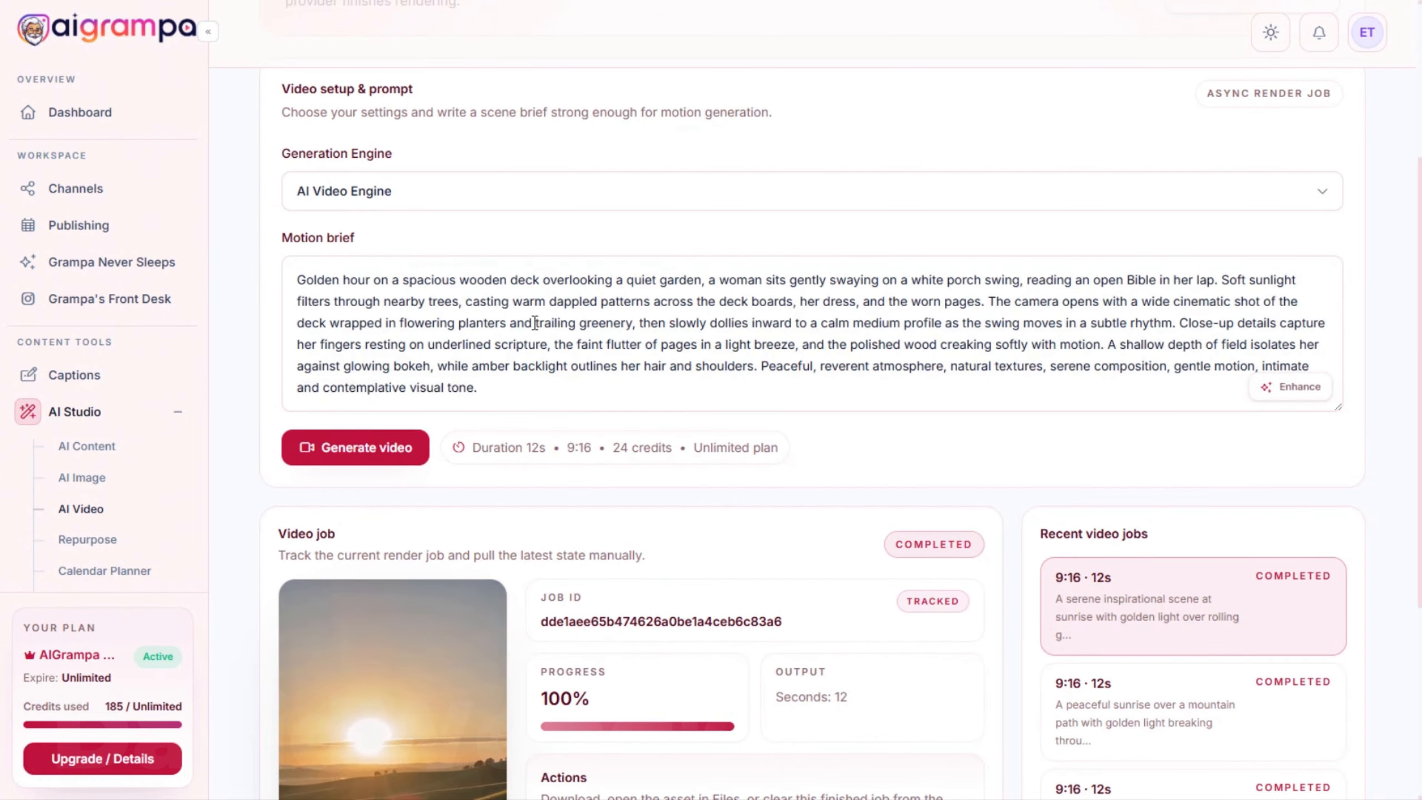
left_click(376, 458)
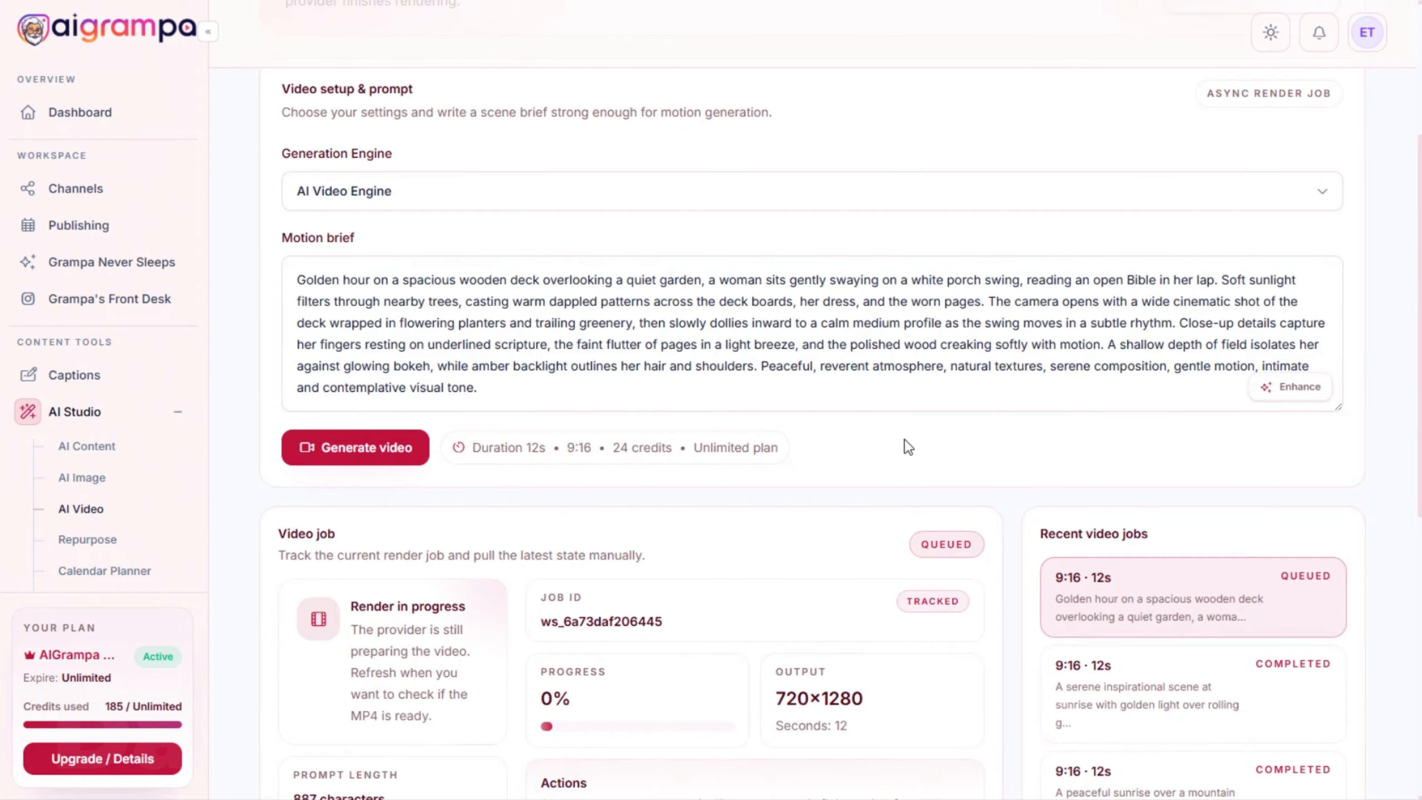
Review the completed porch swing video job and play its generated video
scroll(904, 443, "down", 3)
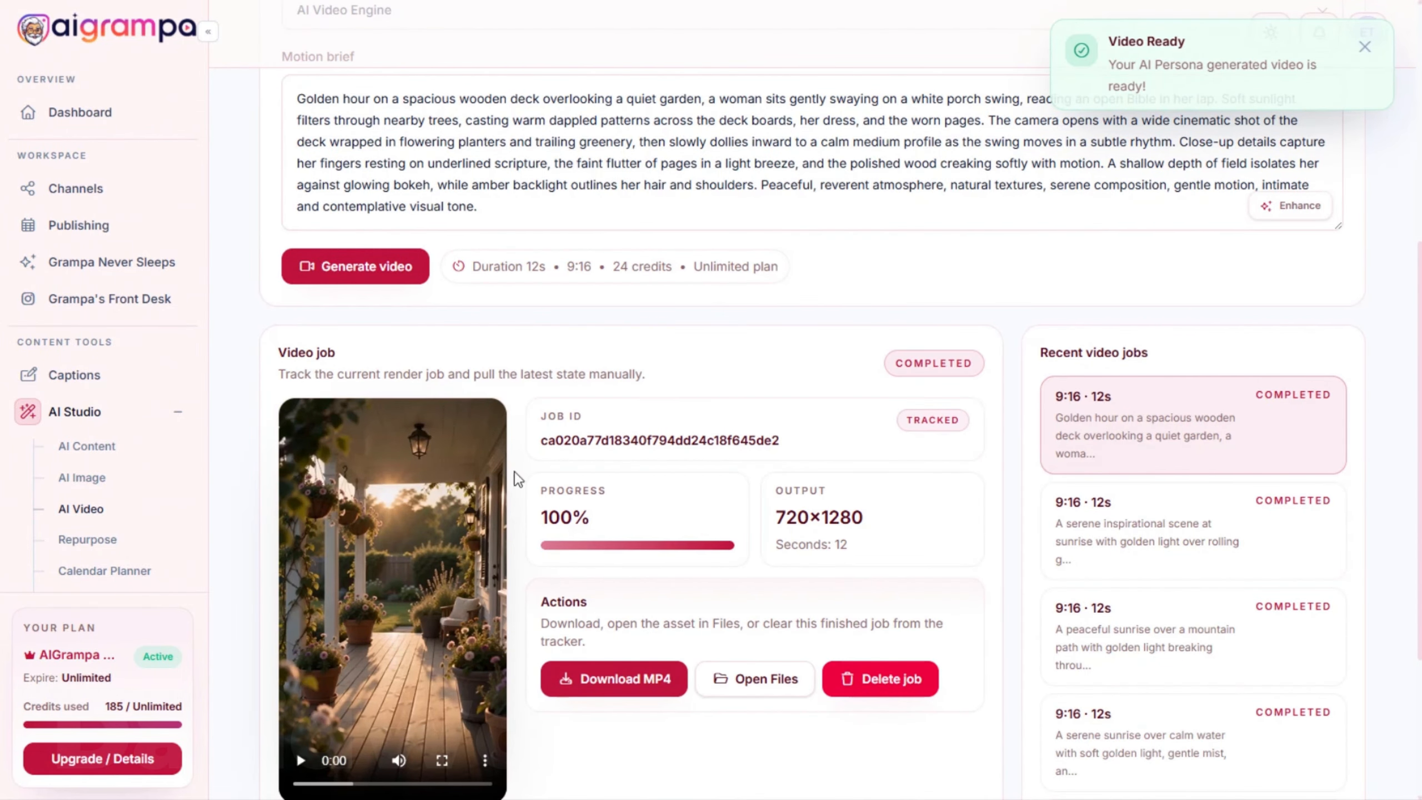
scroll(870, 384, "down", 3)
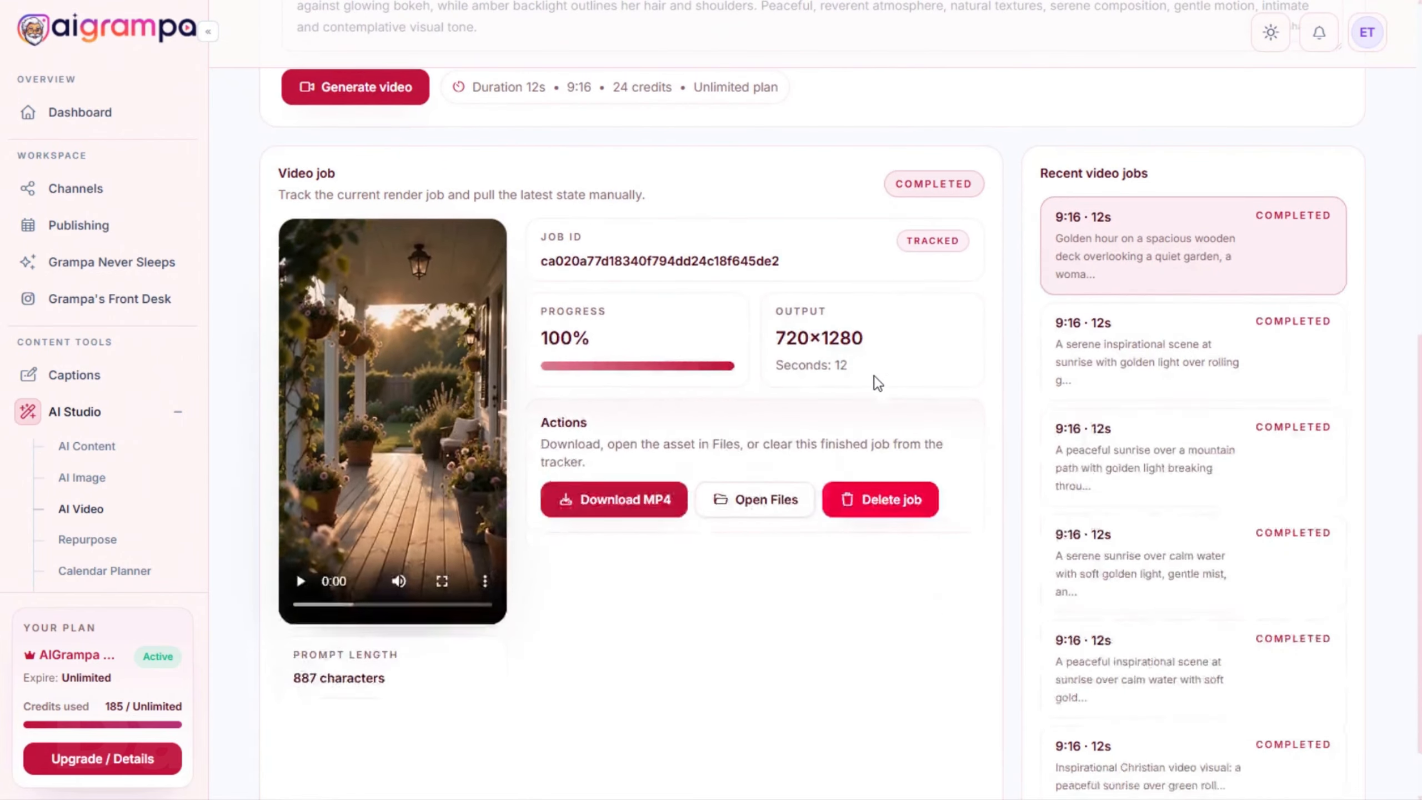
scroll(873, 385, "up", 3)
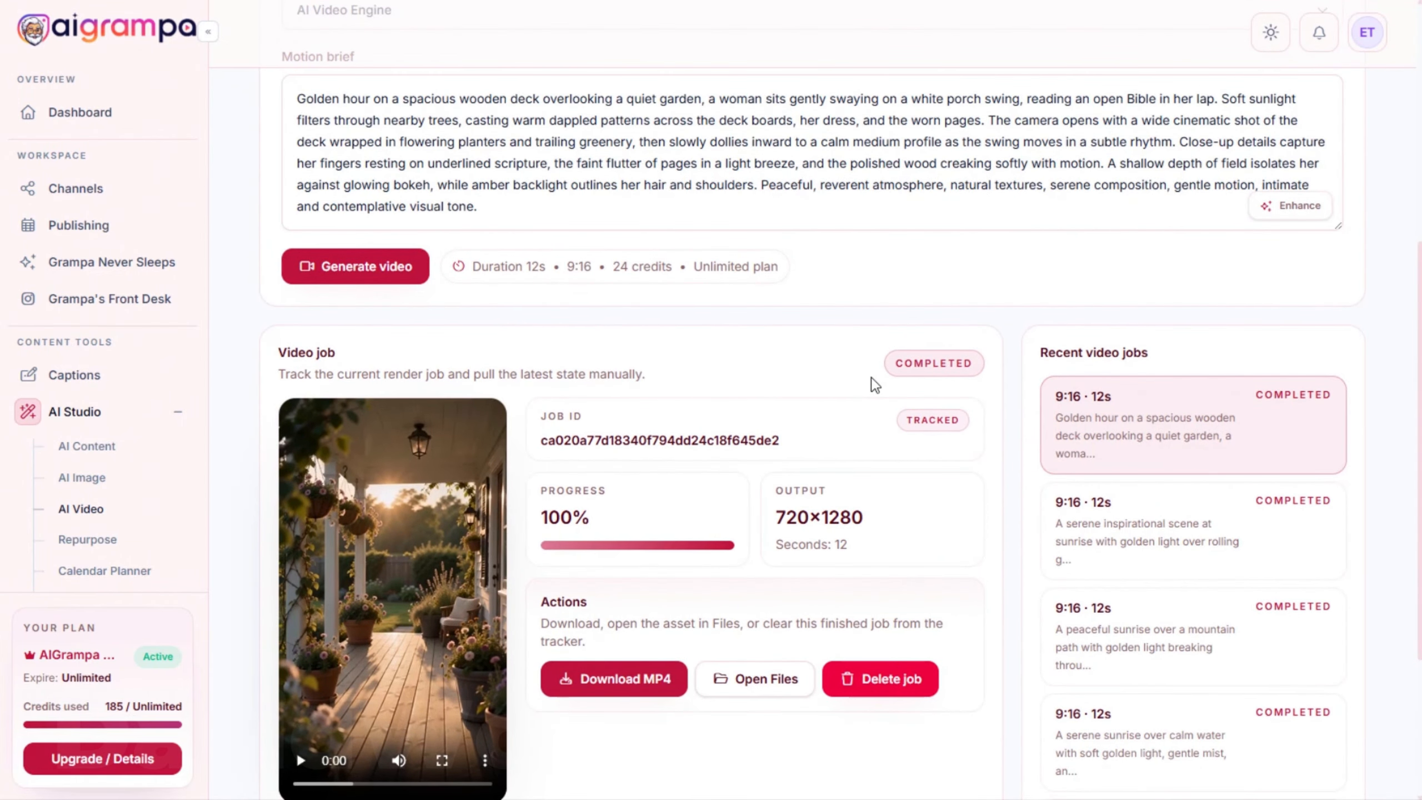
scroll(873, 385, "down", 2)
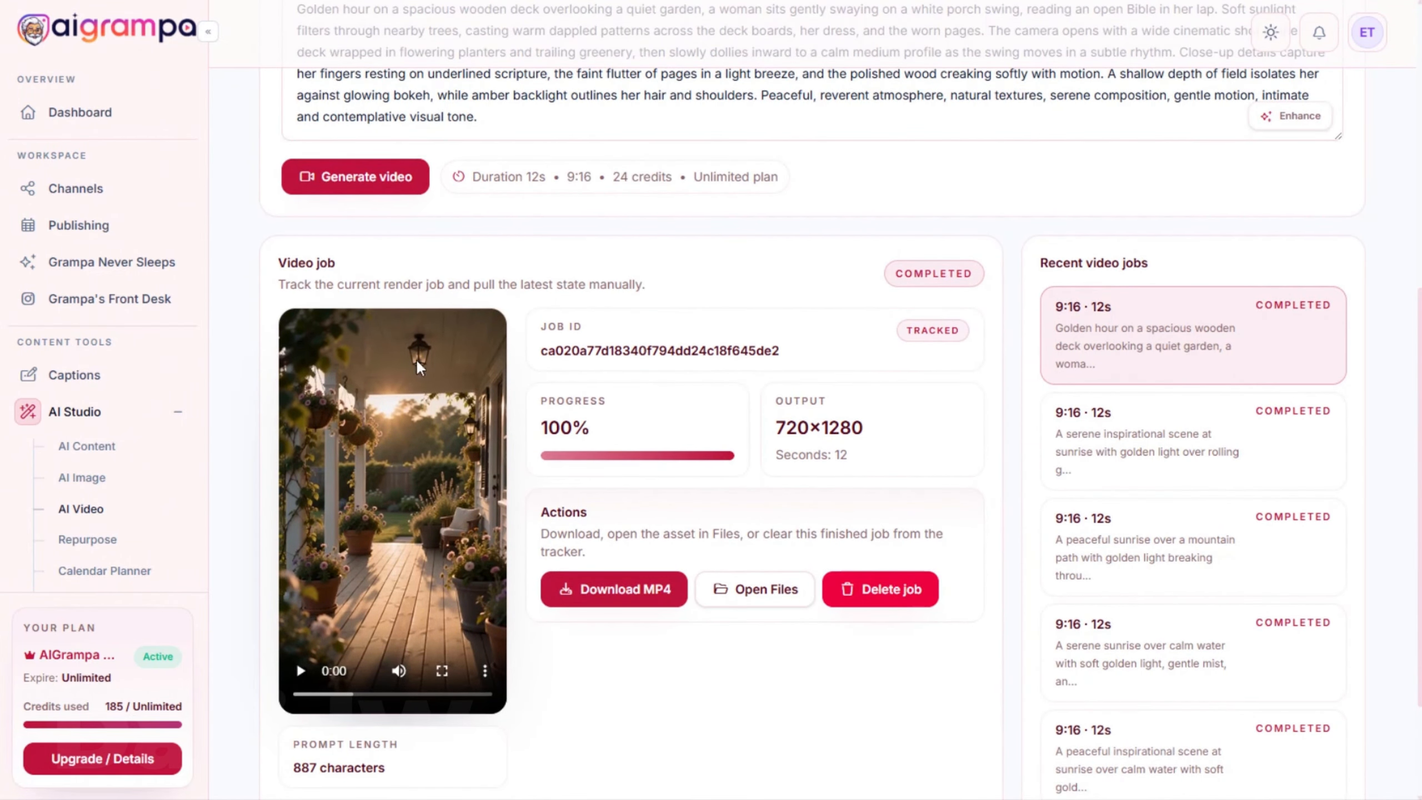
scroll(738, 350, "down", 2)
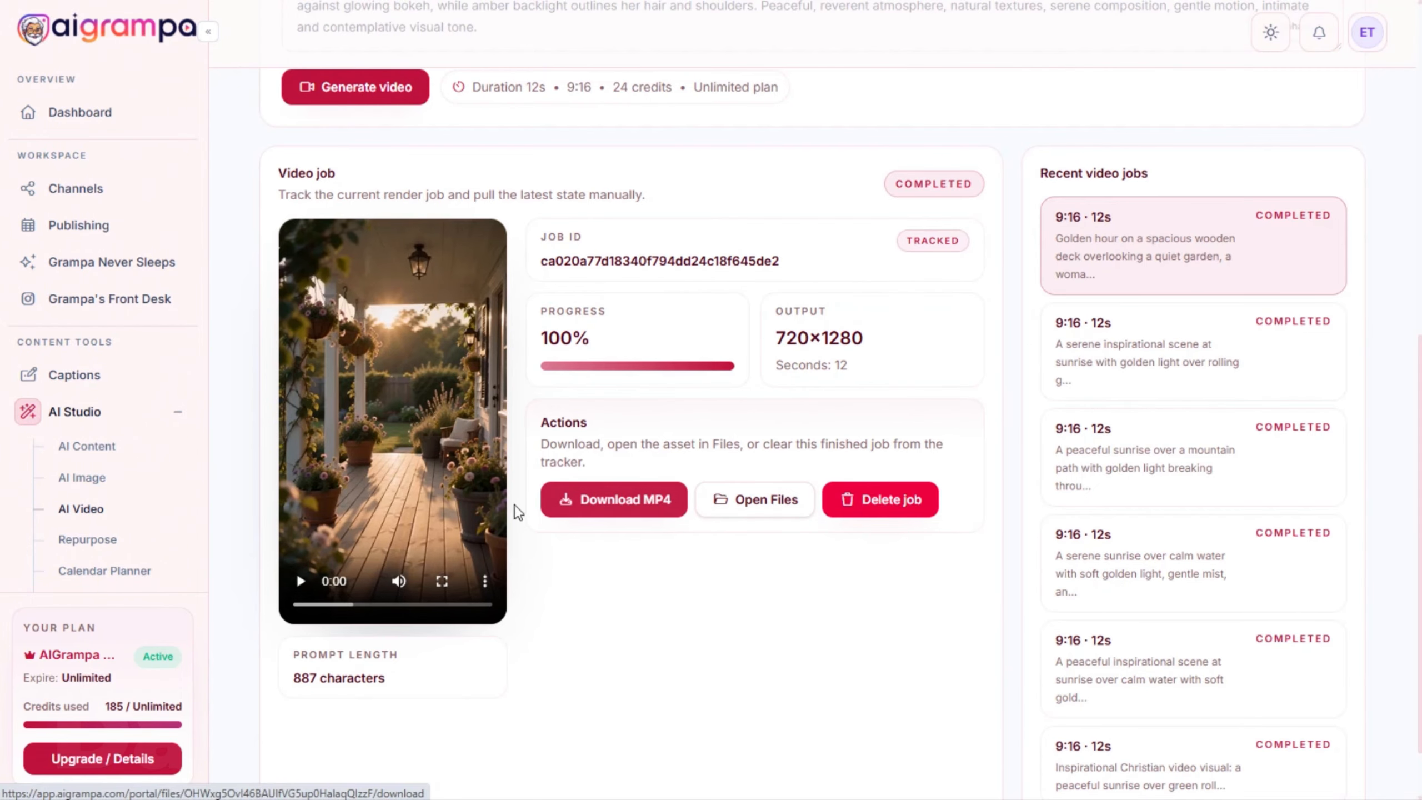
left_click(300, 583)
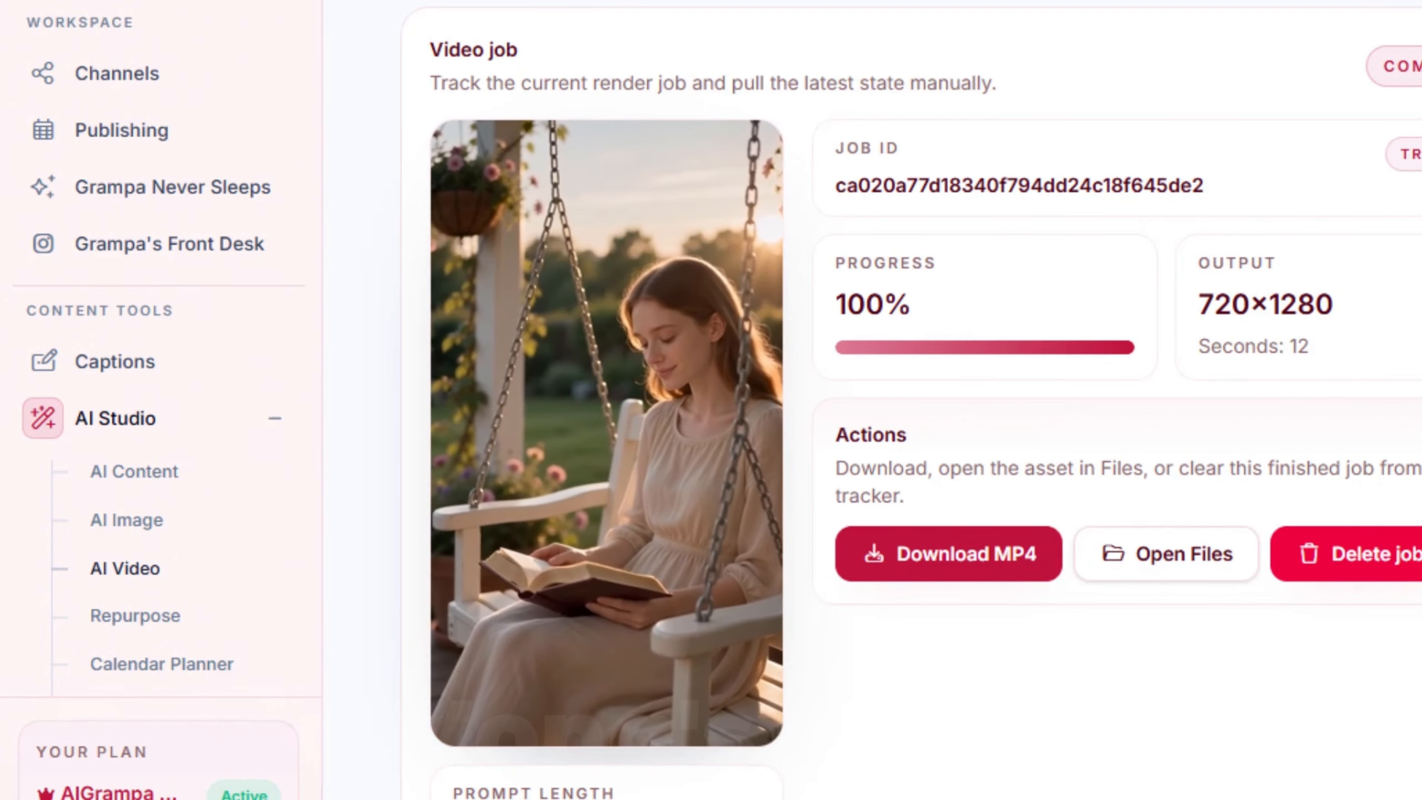
mouse_move(487, 701)
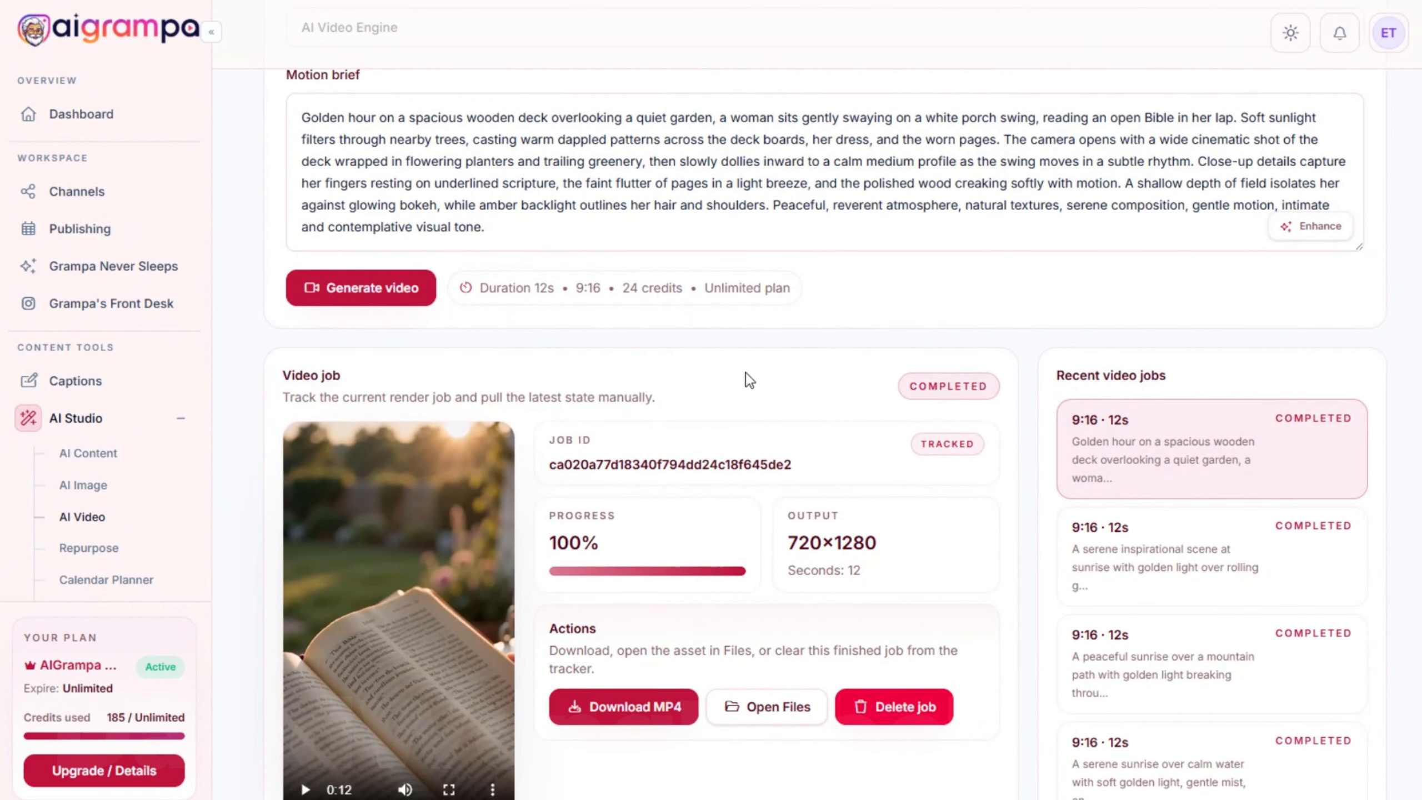
scroll(745, 371, "down", 5)
scroll(968, 429, "up", 6)
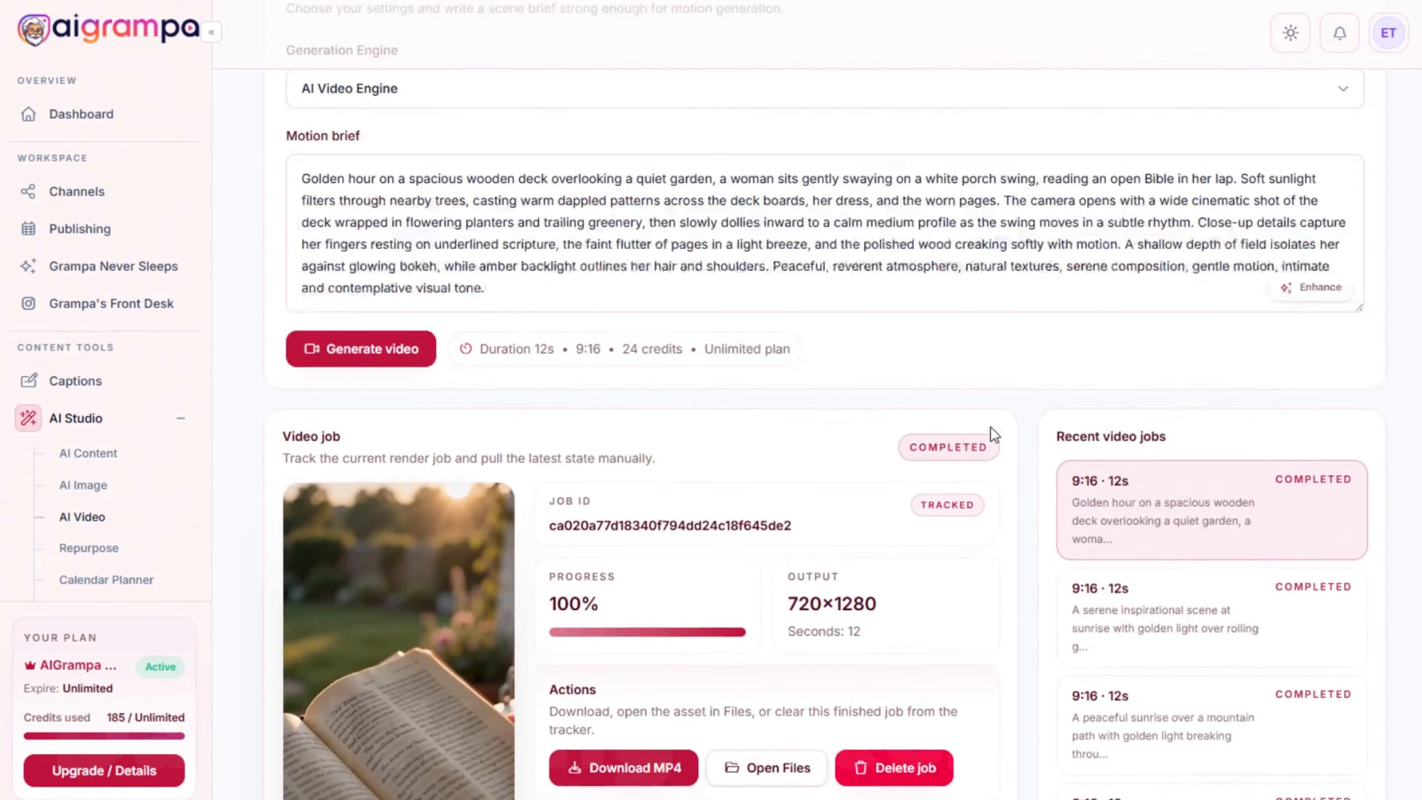
scroll(991, 427, "up", 3)
scroll(989, 420, "down", 4)
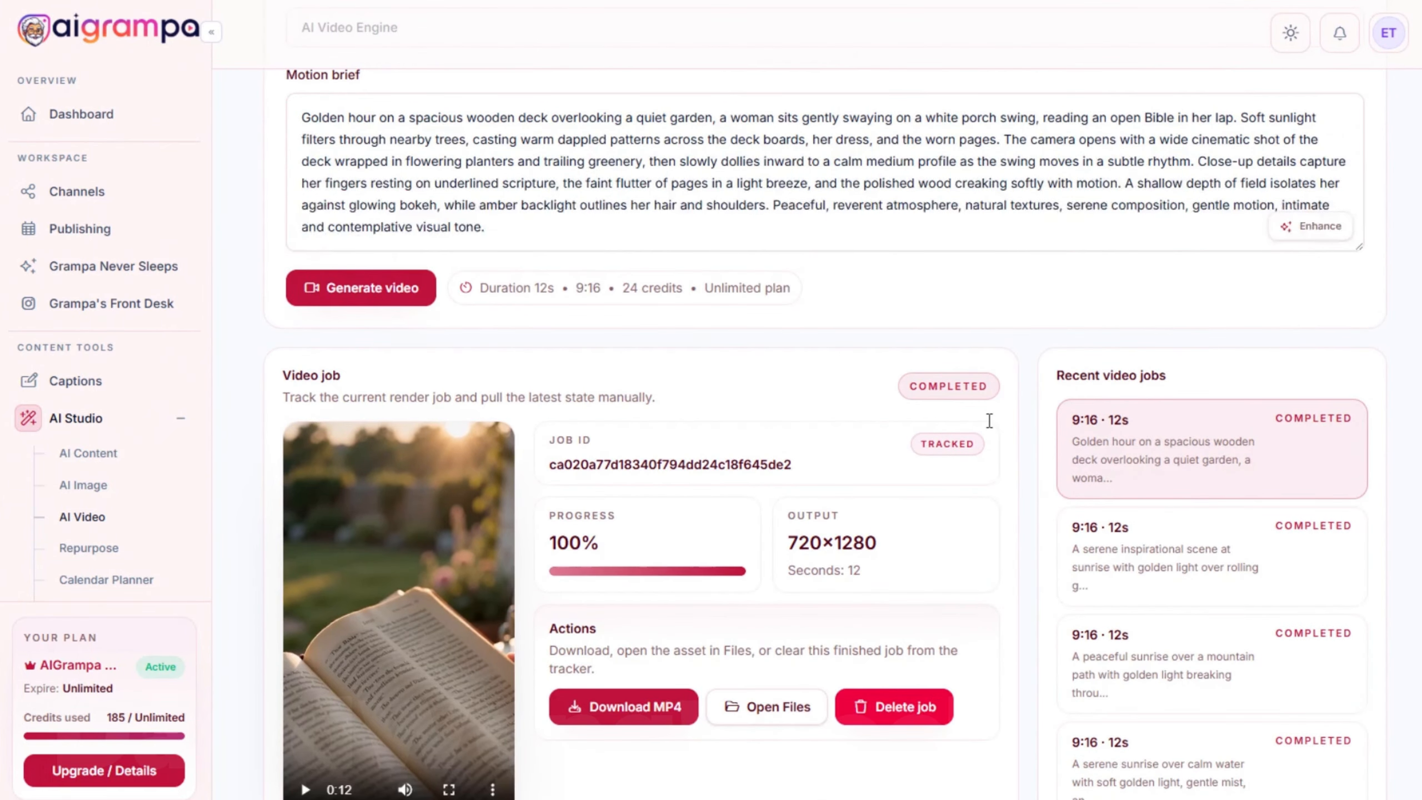
scroll(989, 419, "down", 3)
scroll(909, 381, "up", 3)
scroll(910, 387, "up", 2)
scroll(910, 387, "up", 2)
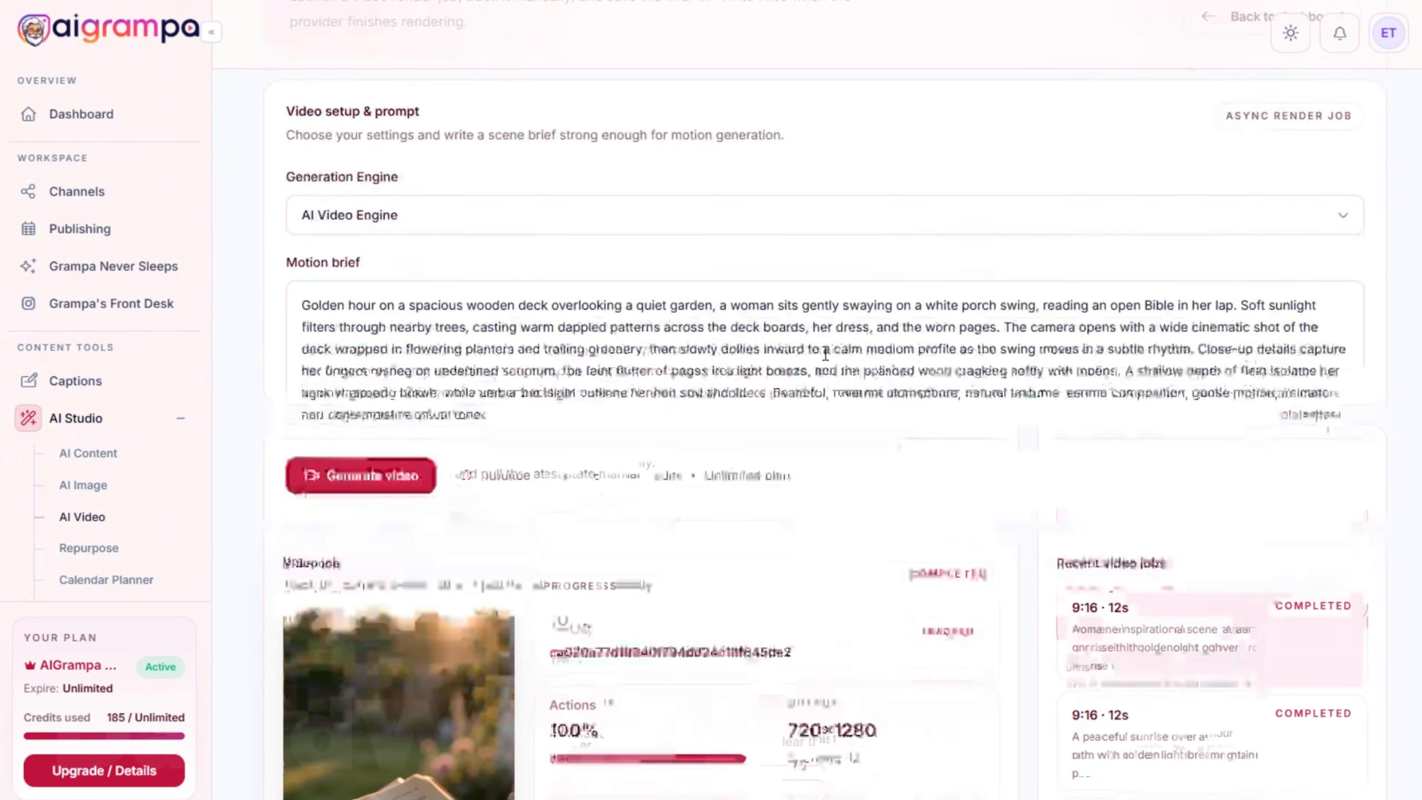
scroll(862, 369, "down", 5)
scroll(869, 379, "up", 4)
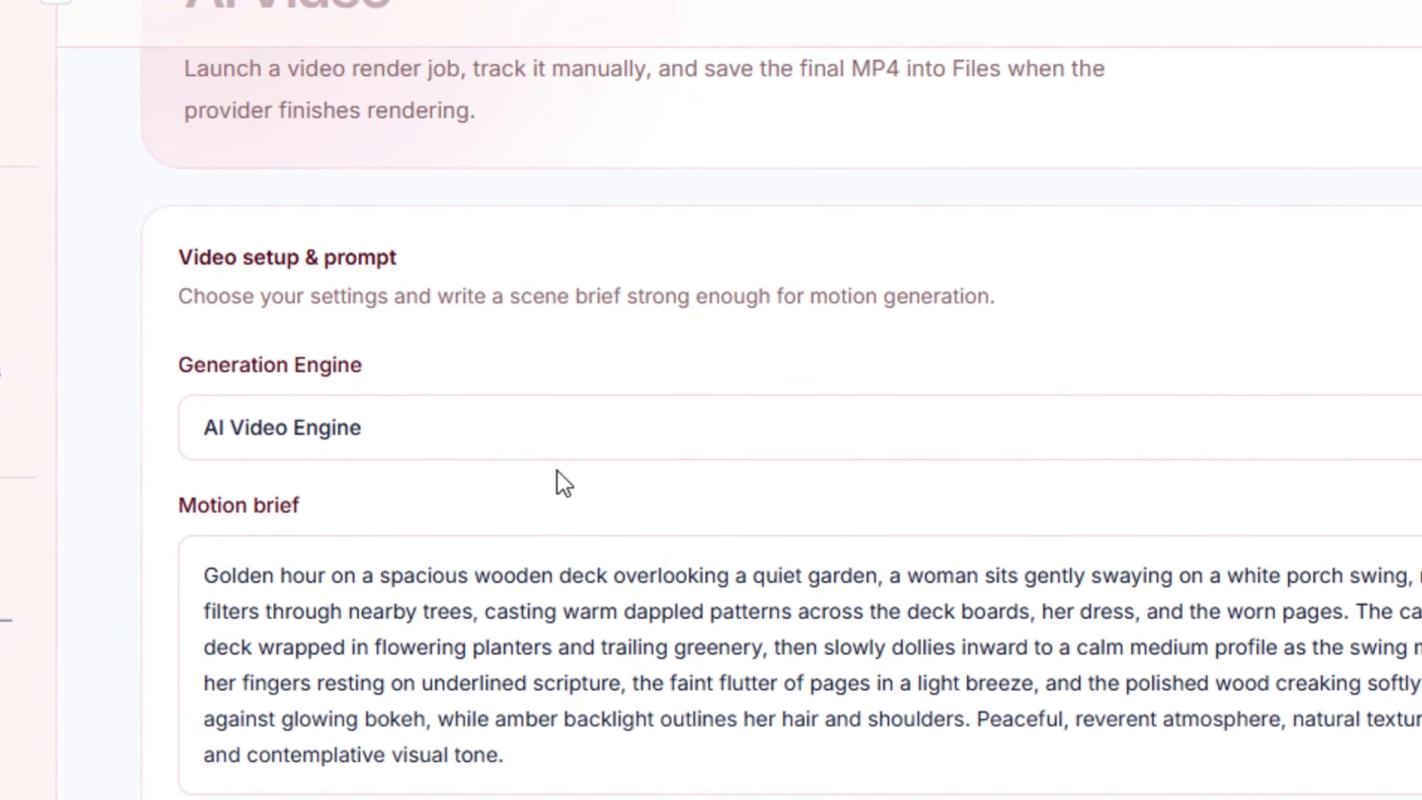
Set the generation engine to Quote Videos and choose Motivation as the quote niche
scroll(502, 297, "up", 2)
left_click(563, 679)
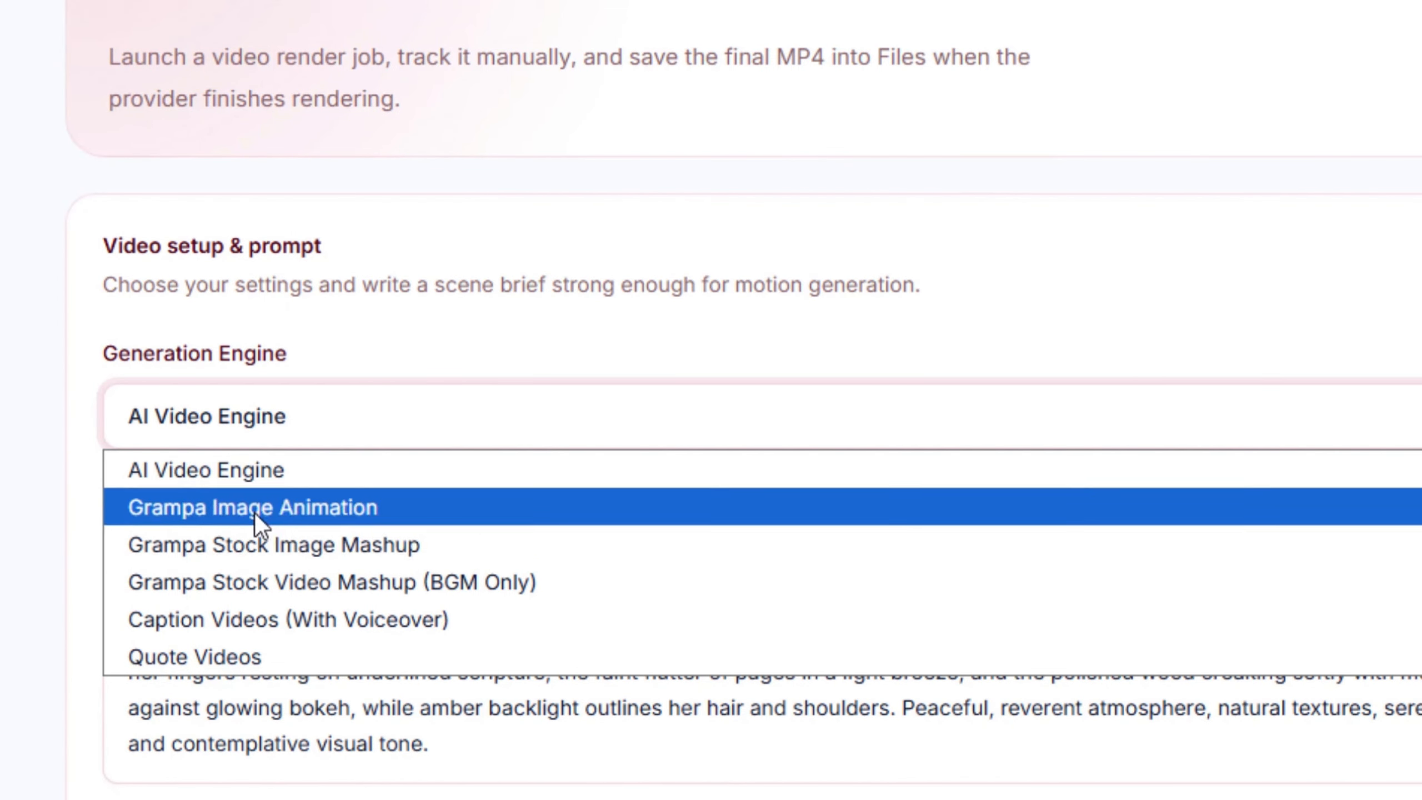
left_click(214, 661)
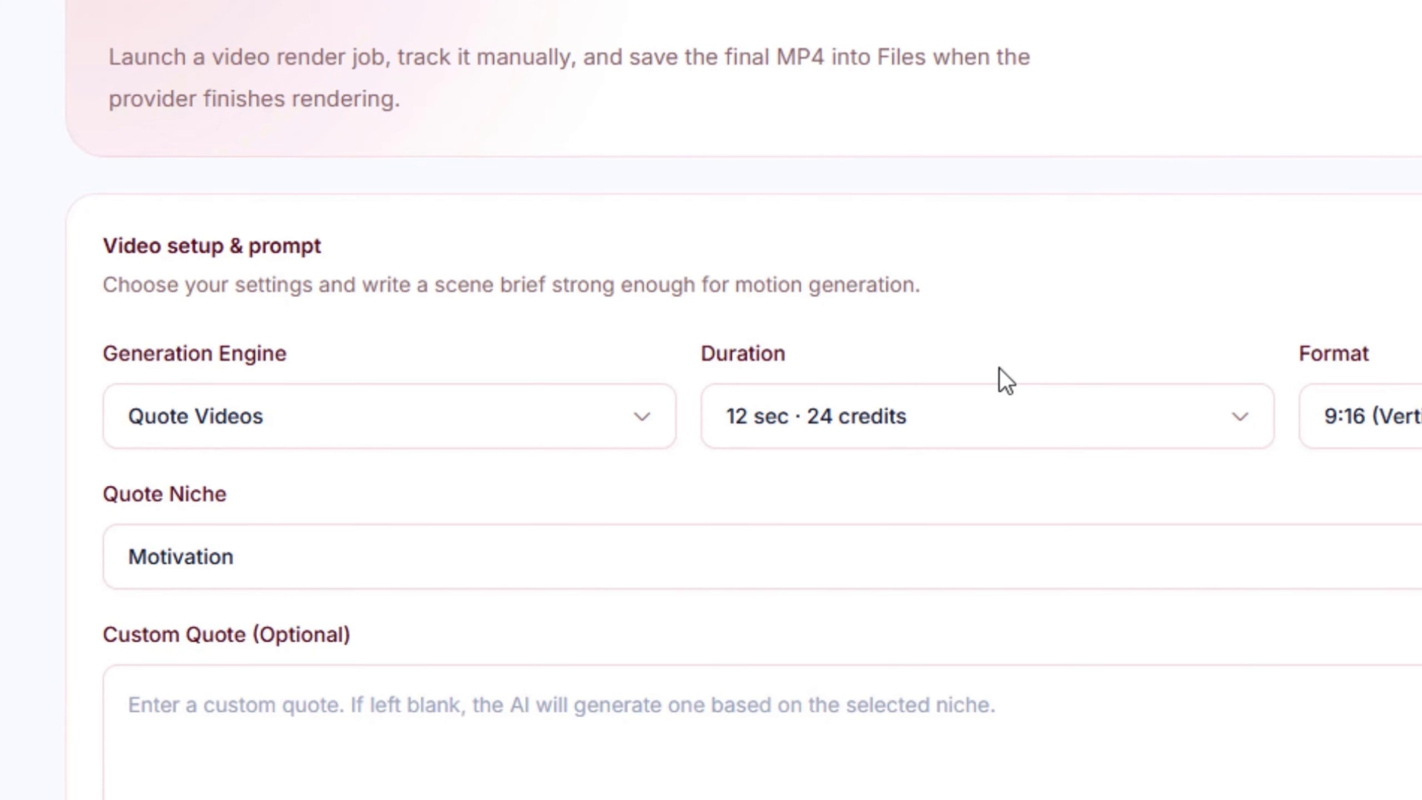
scroll(991, 487, "down", 5)
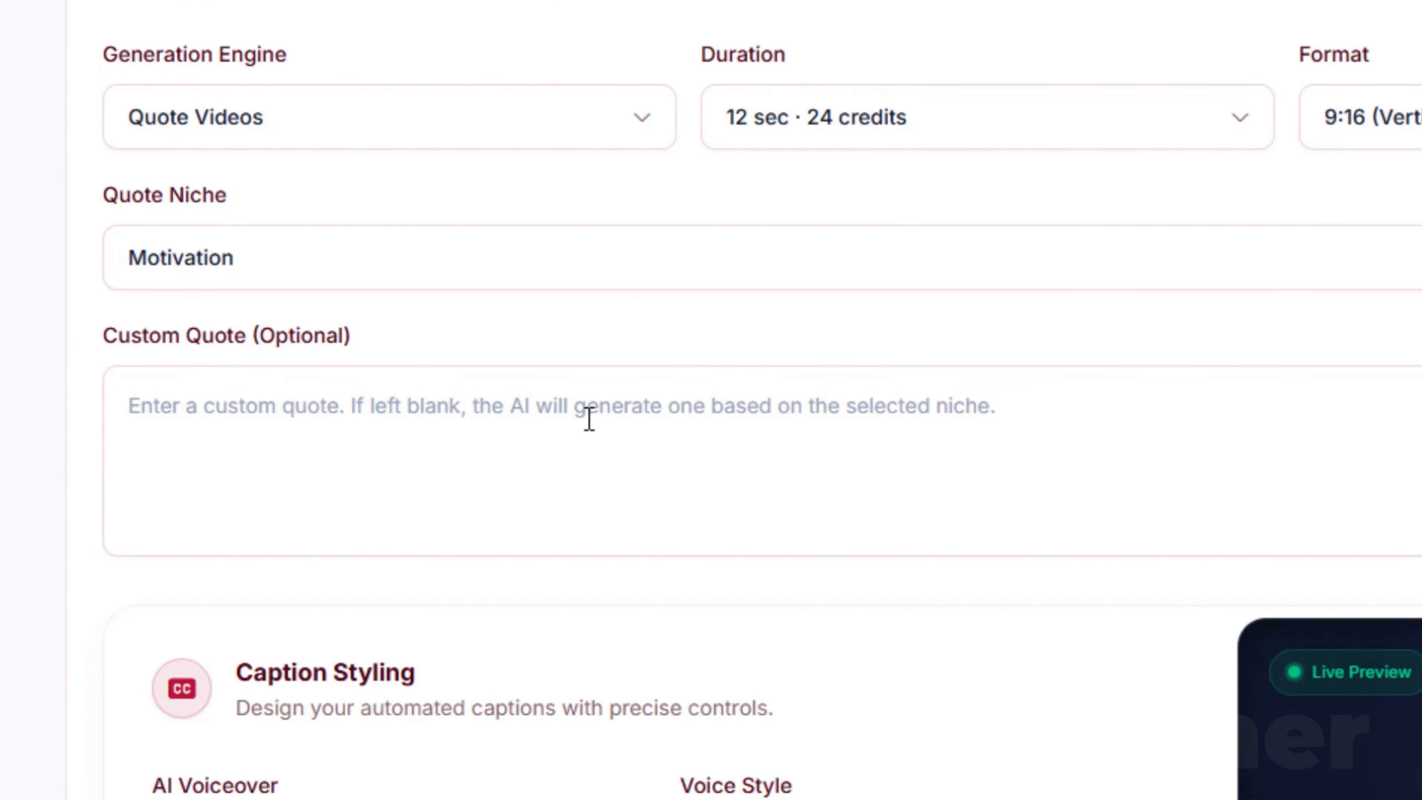
left_click(384, 255)
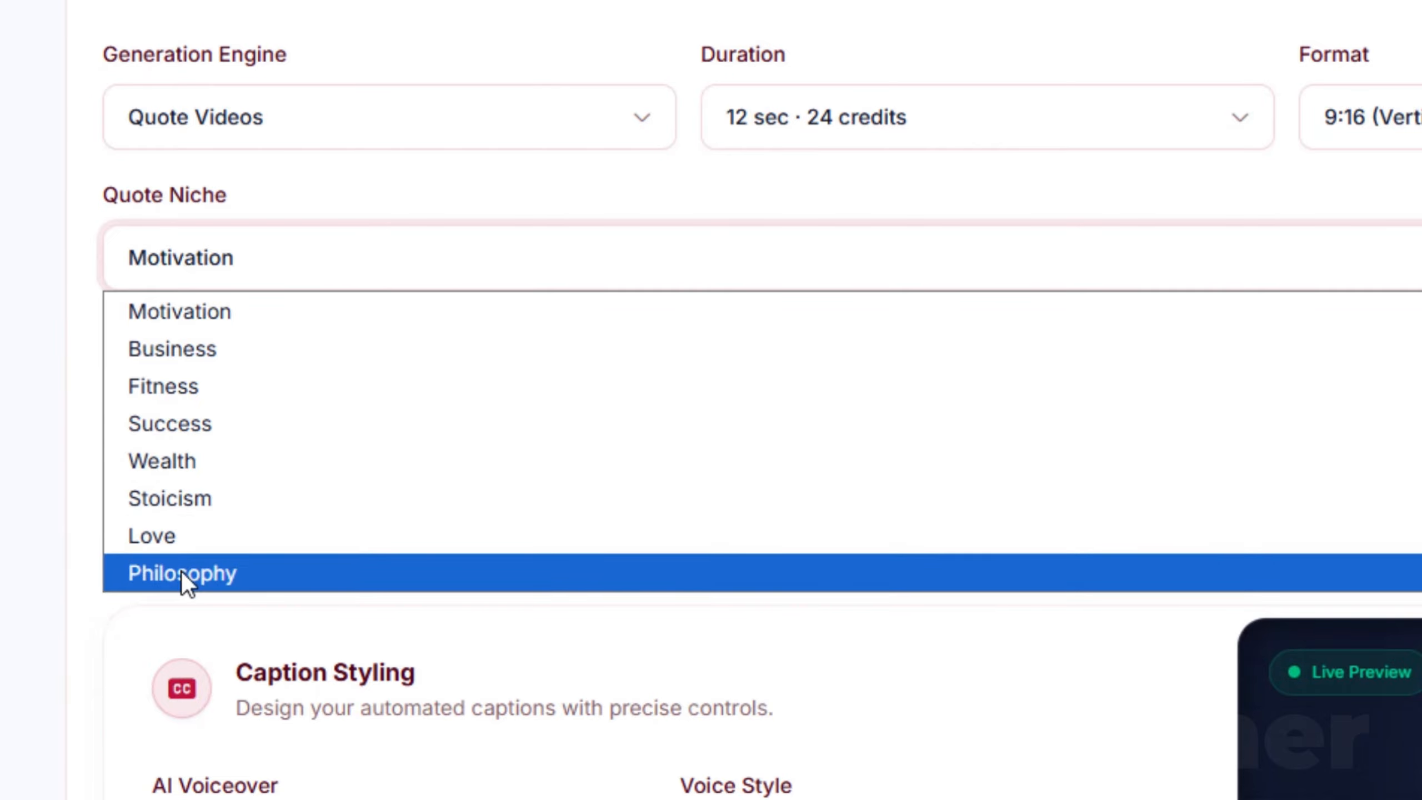
left_click(180, 315)
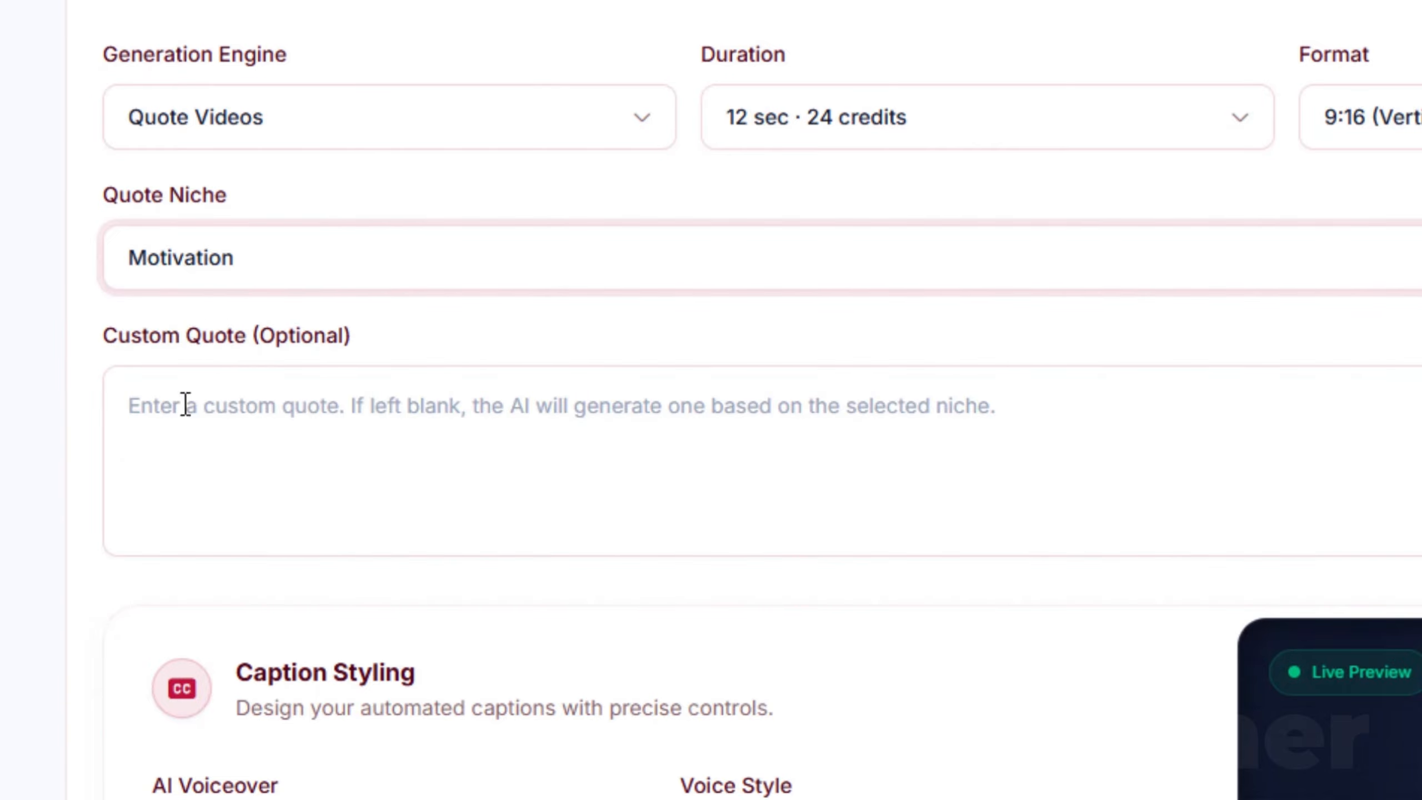
Enter the custom quote "The work of righteousness will be peace, and the service of righteousness, quiet confidence forever. Isaiah 32:17"
left_click(228, 448)
scroll(184, 485, "down", 5)
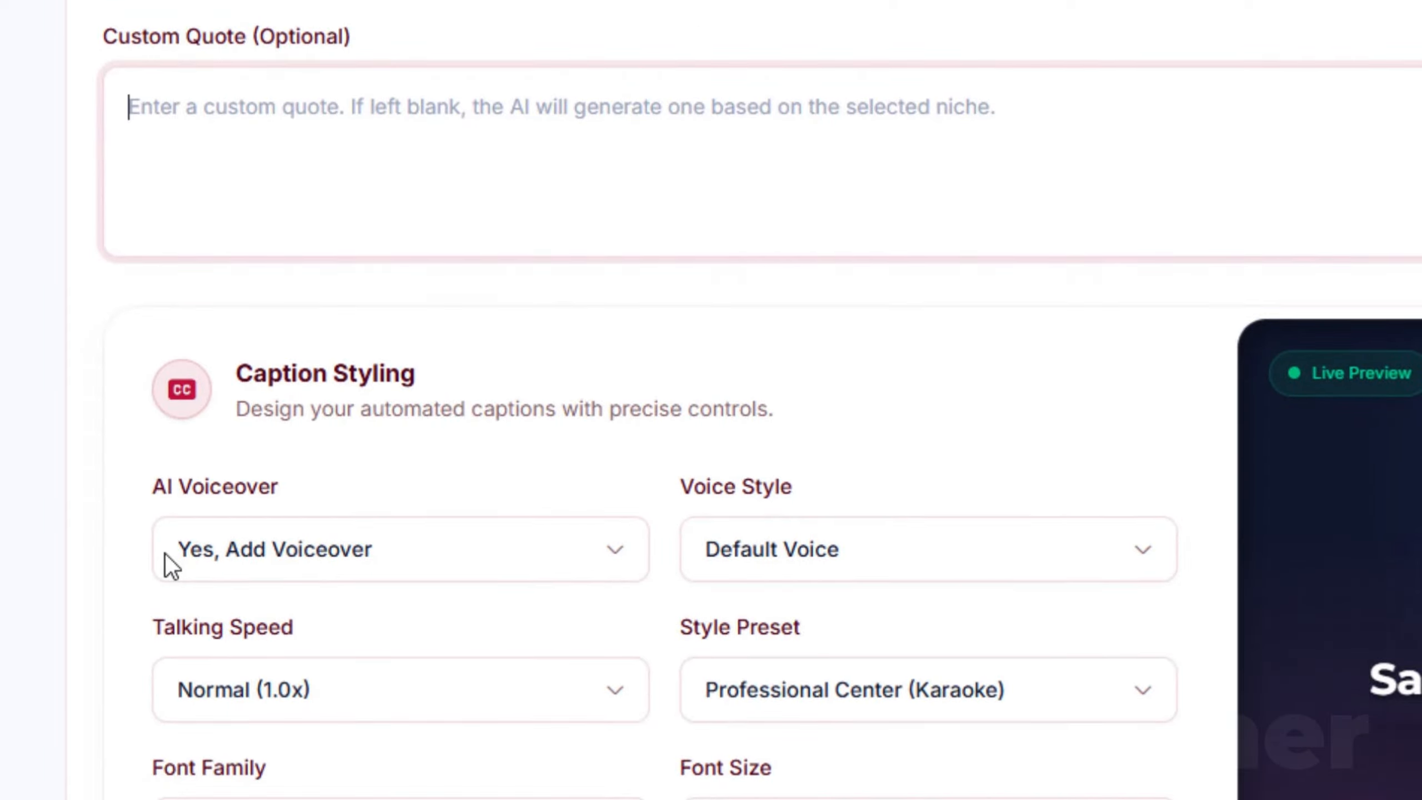
scroll(164, 554, "down", 7)
scroll(162, 566, "up", 7)
scroll(619, 554, "down", 8)
scroll(627, 560, "up", 4)
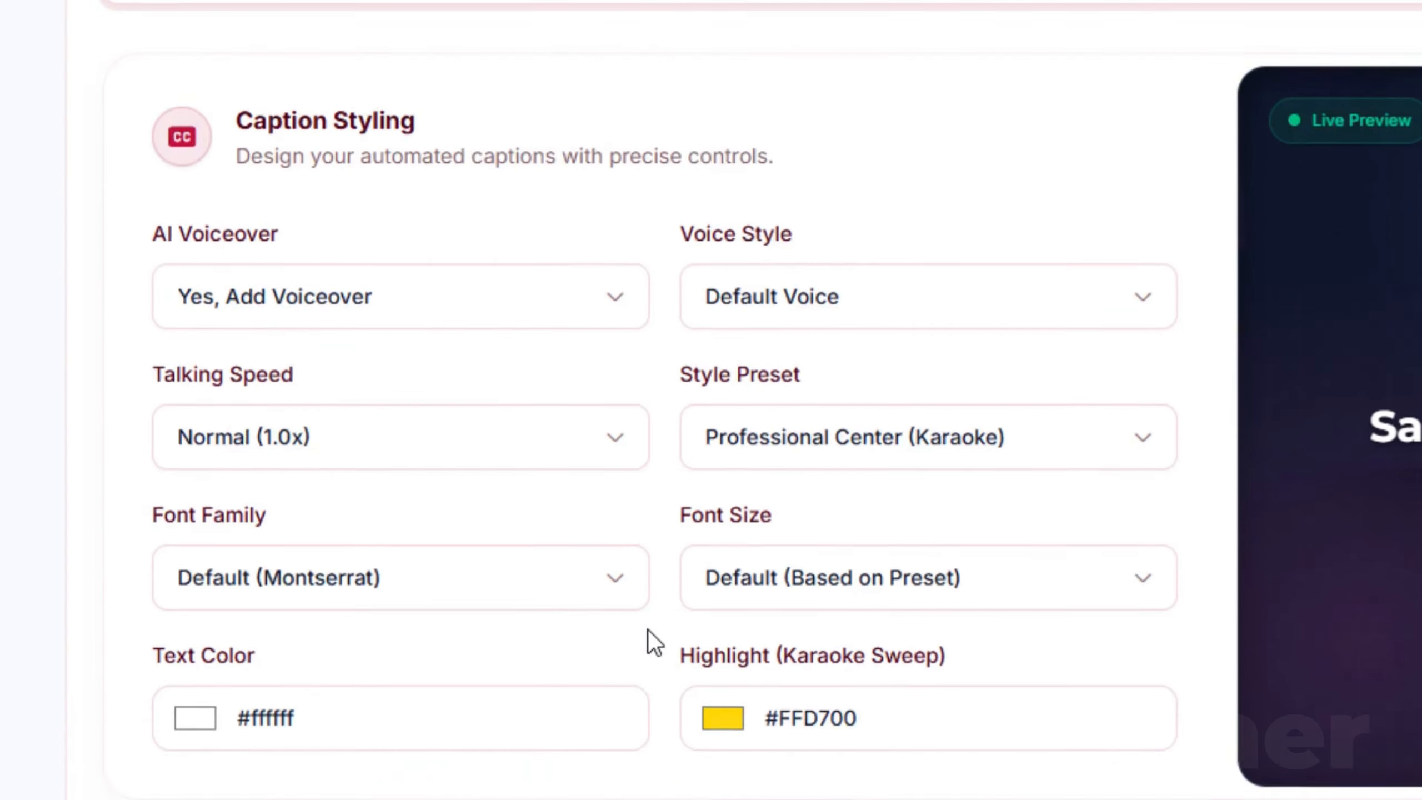
scroll(647, 647, "up", 10)
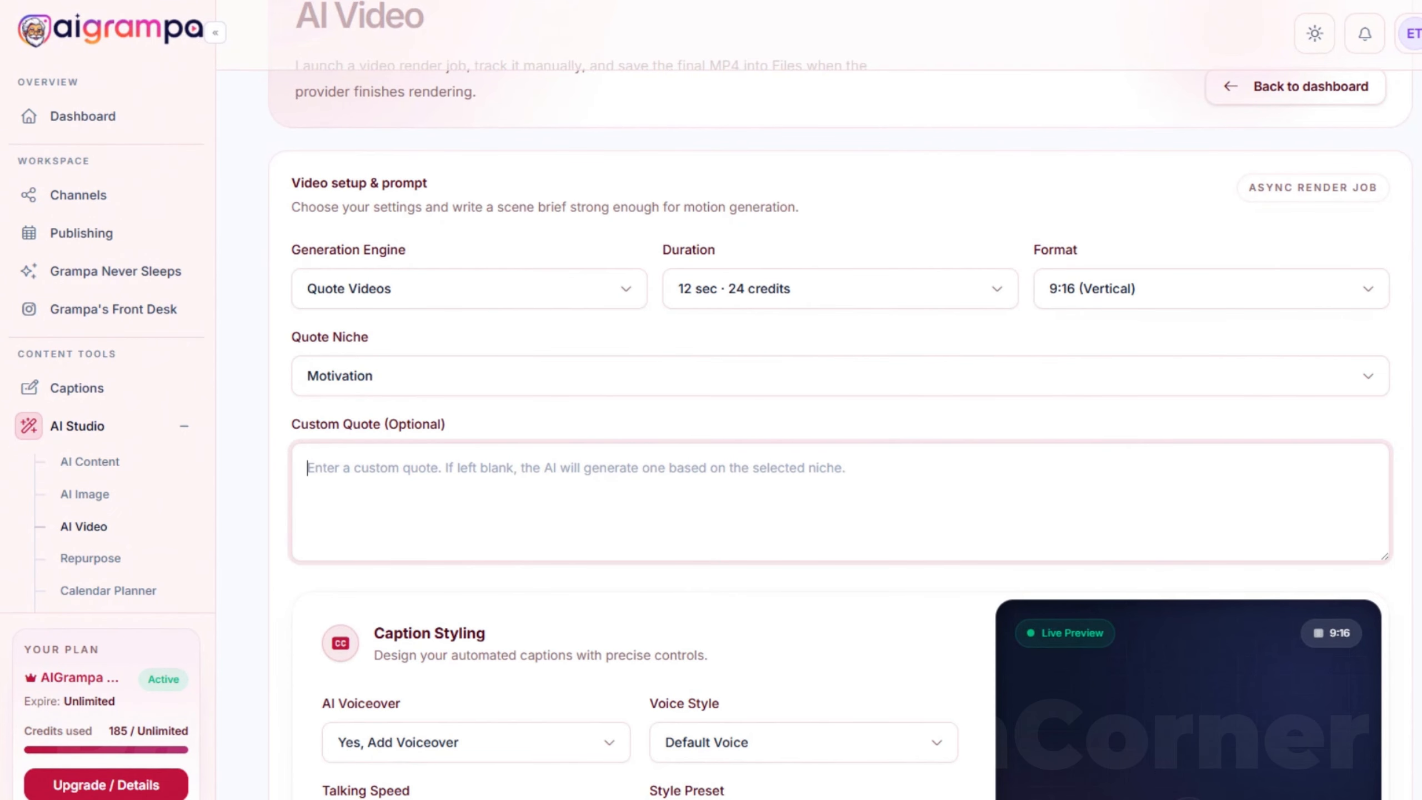
type("The work of righteousness will be peace, and the service of righteousness, quiet confidence forever. Isaiah 32:17")
Set the voiceover's voice style to Amy and play its voice sample
scroll(449, 367, "down", 1)
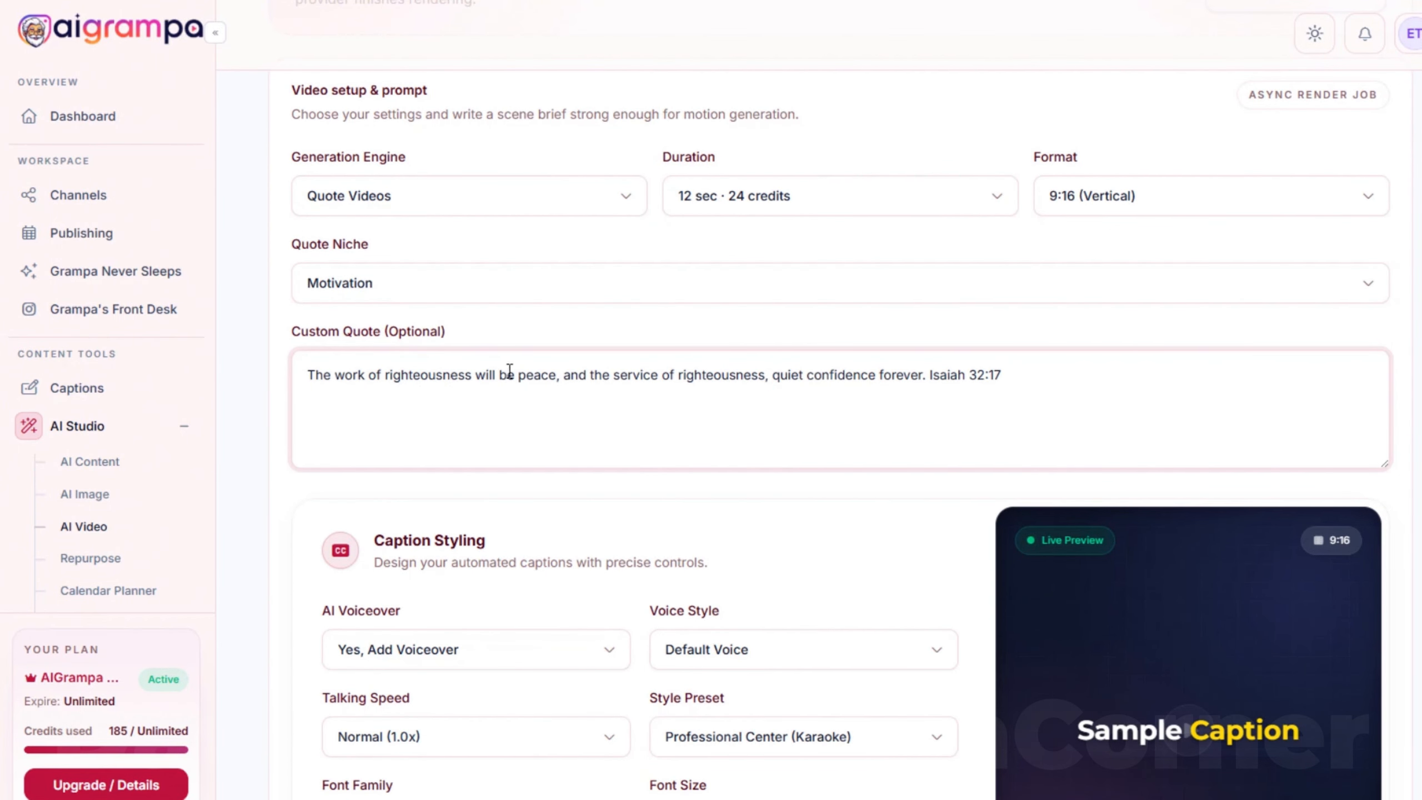
scroll(815, 539, "down", 3)
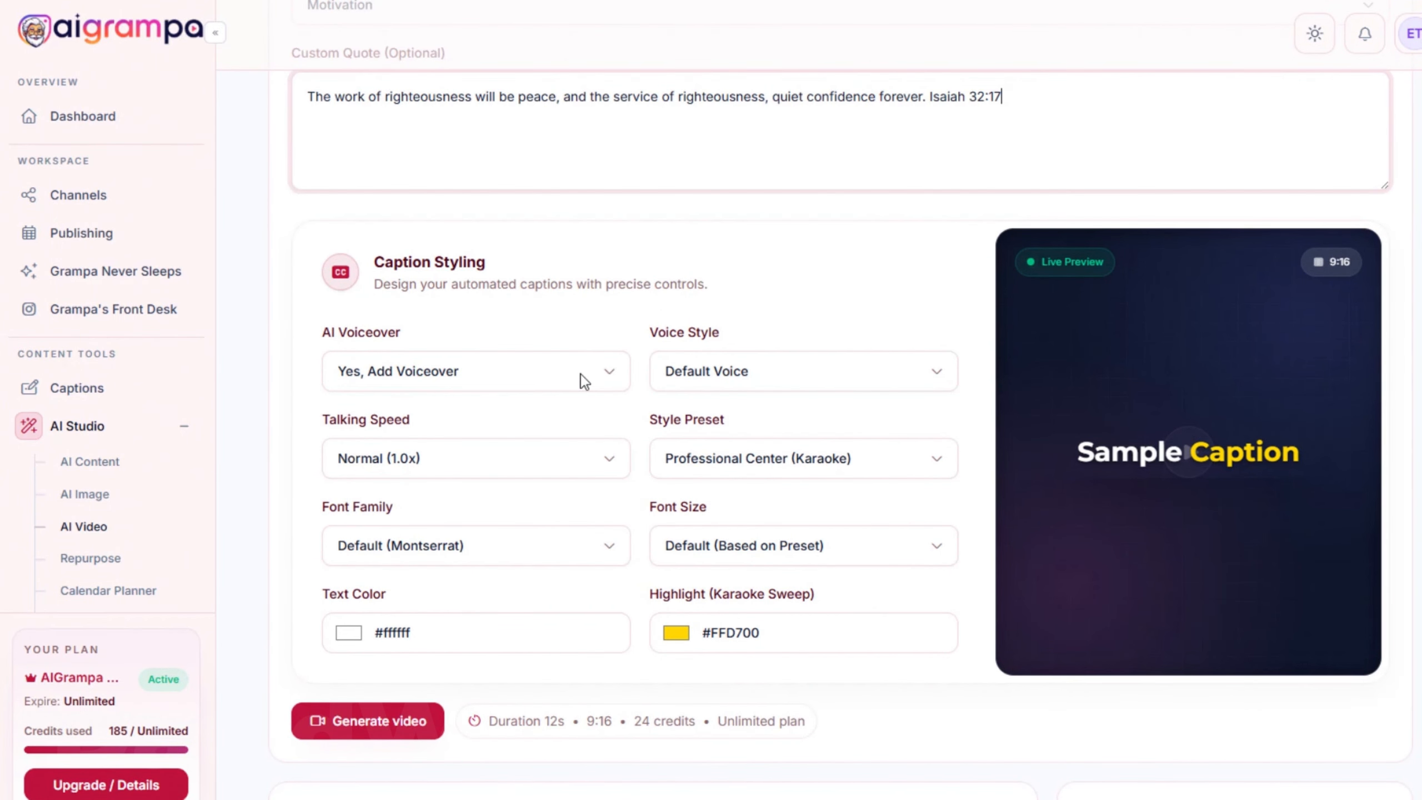
left_click(762, 369)
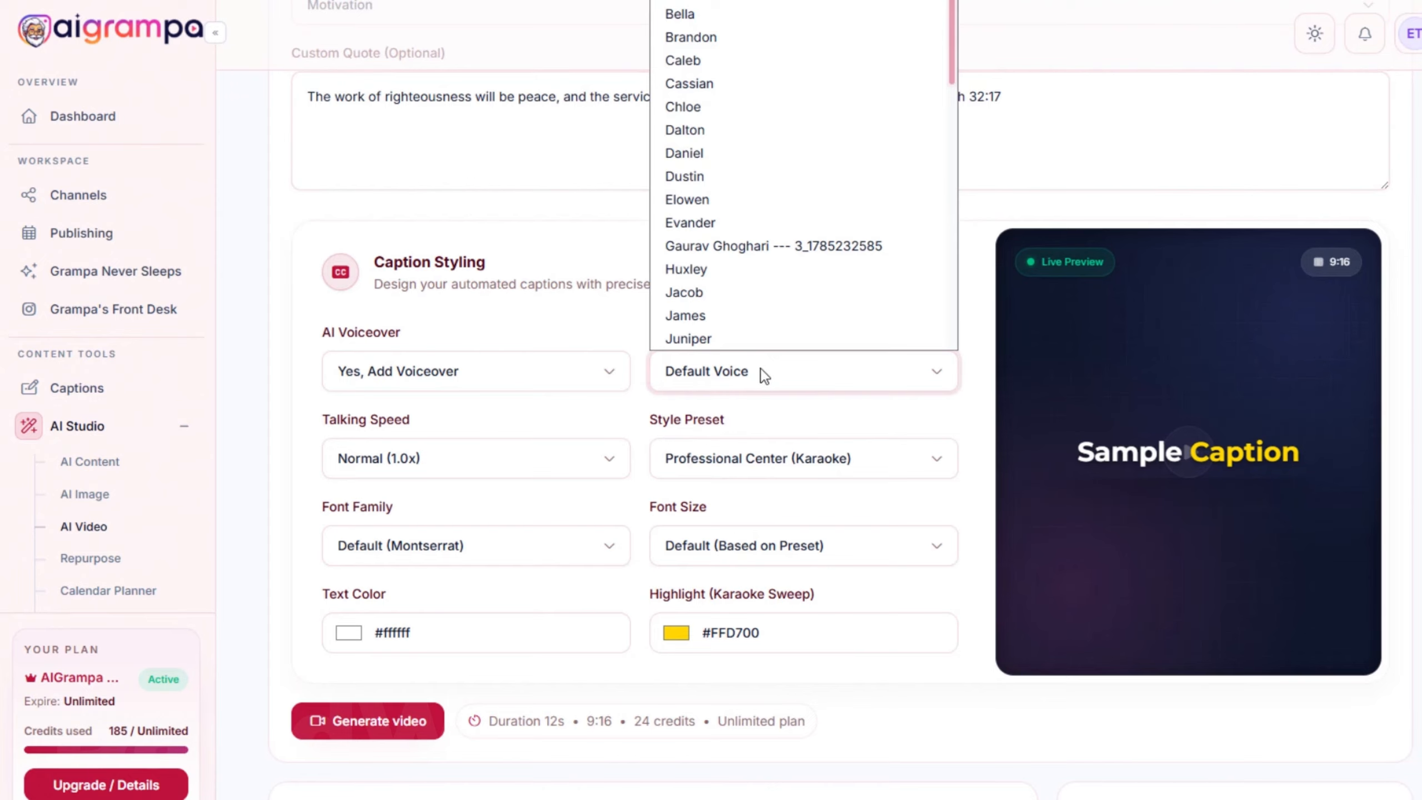
left_click(722, 1)
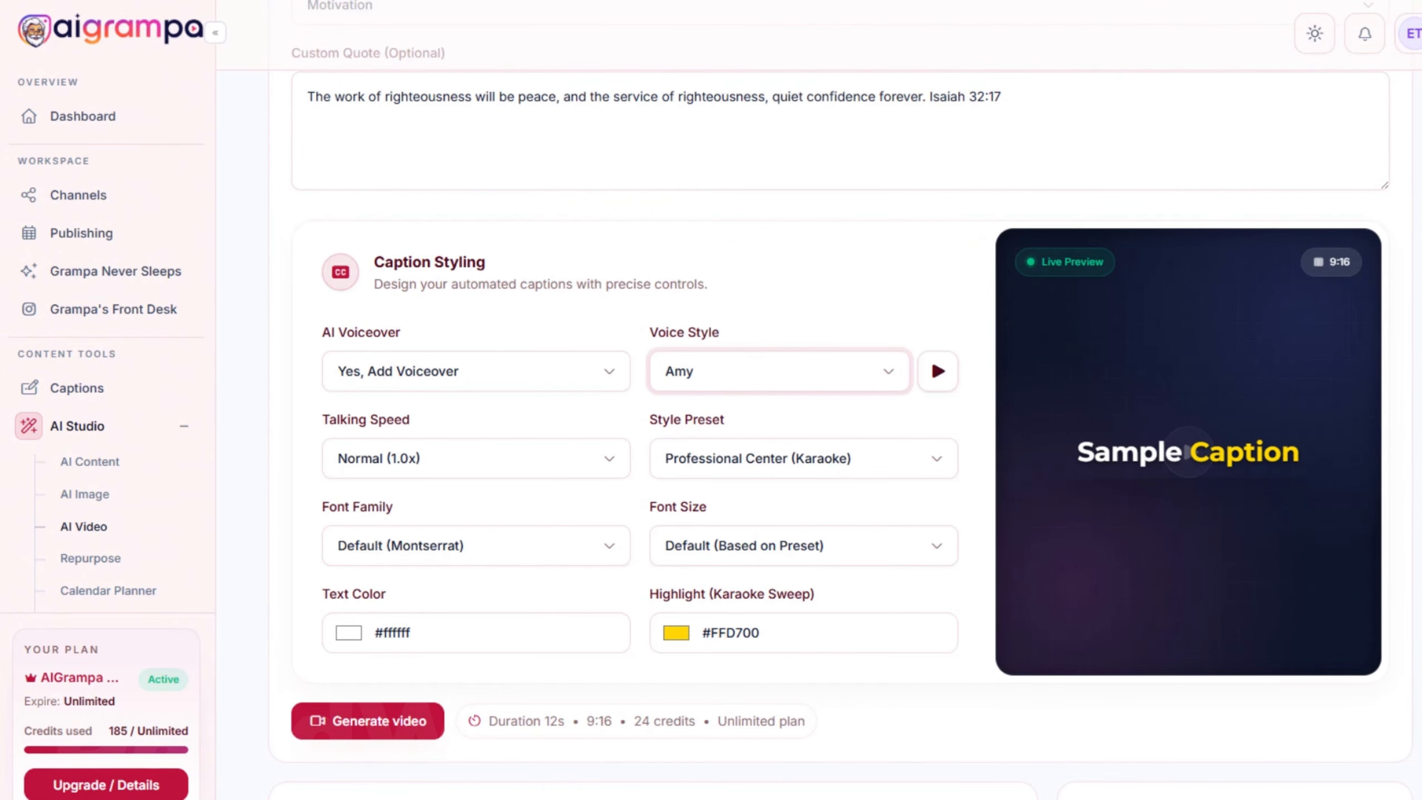
left_click(938, 371)
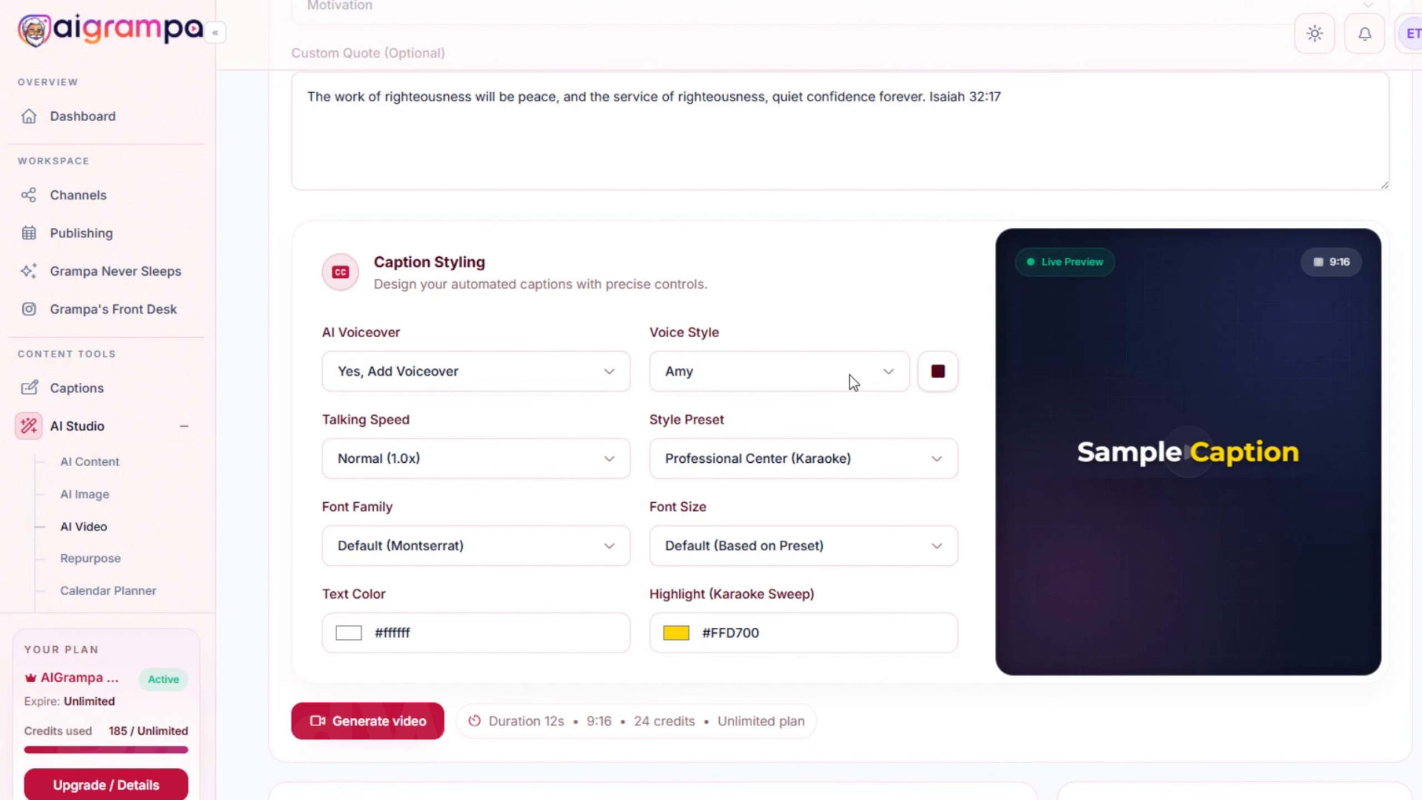
Review the quote and caption settings and generate the 12-second vertical quote video with the Amy voiceover
scroll(580, 437, "down", 3)
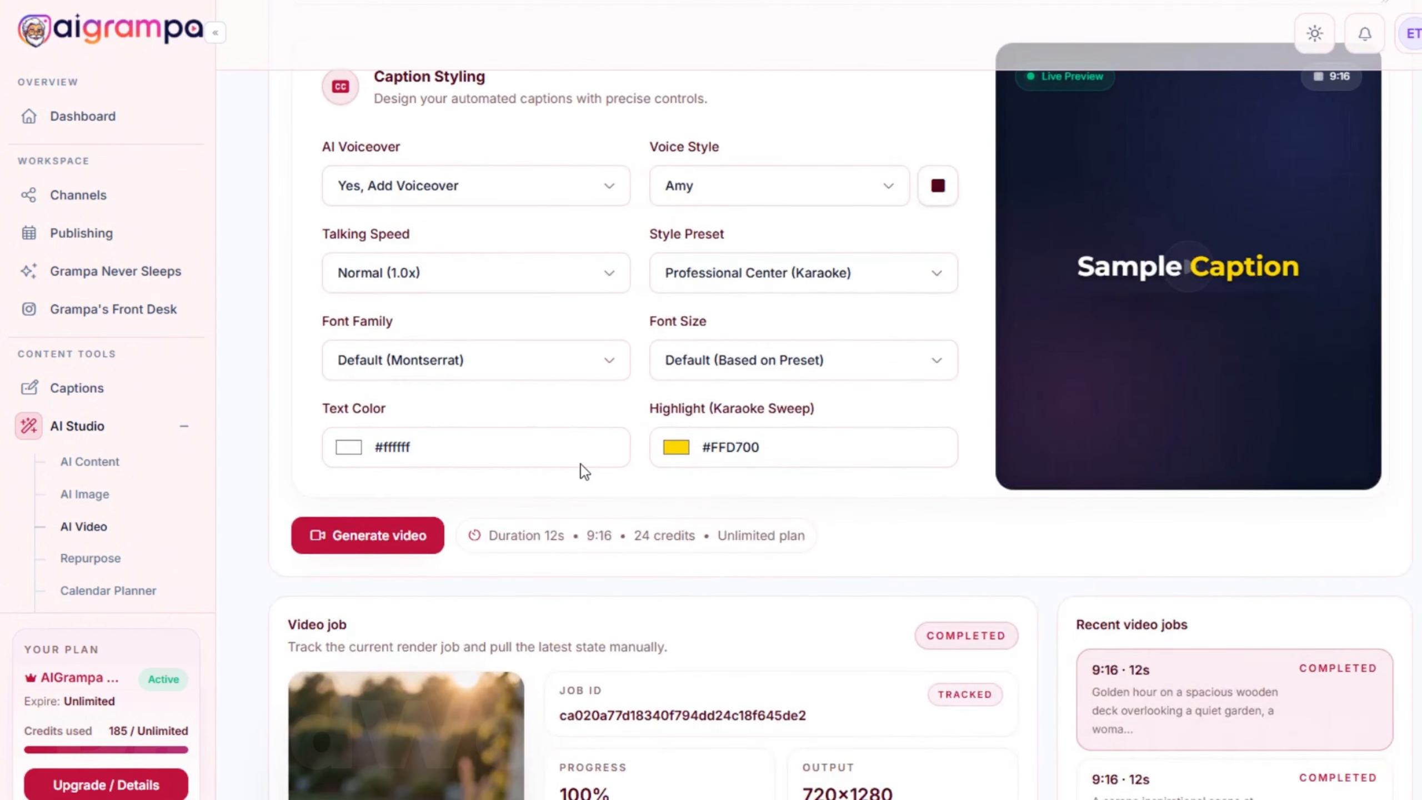
scroll(580, 465, "up", 3)
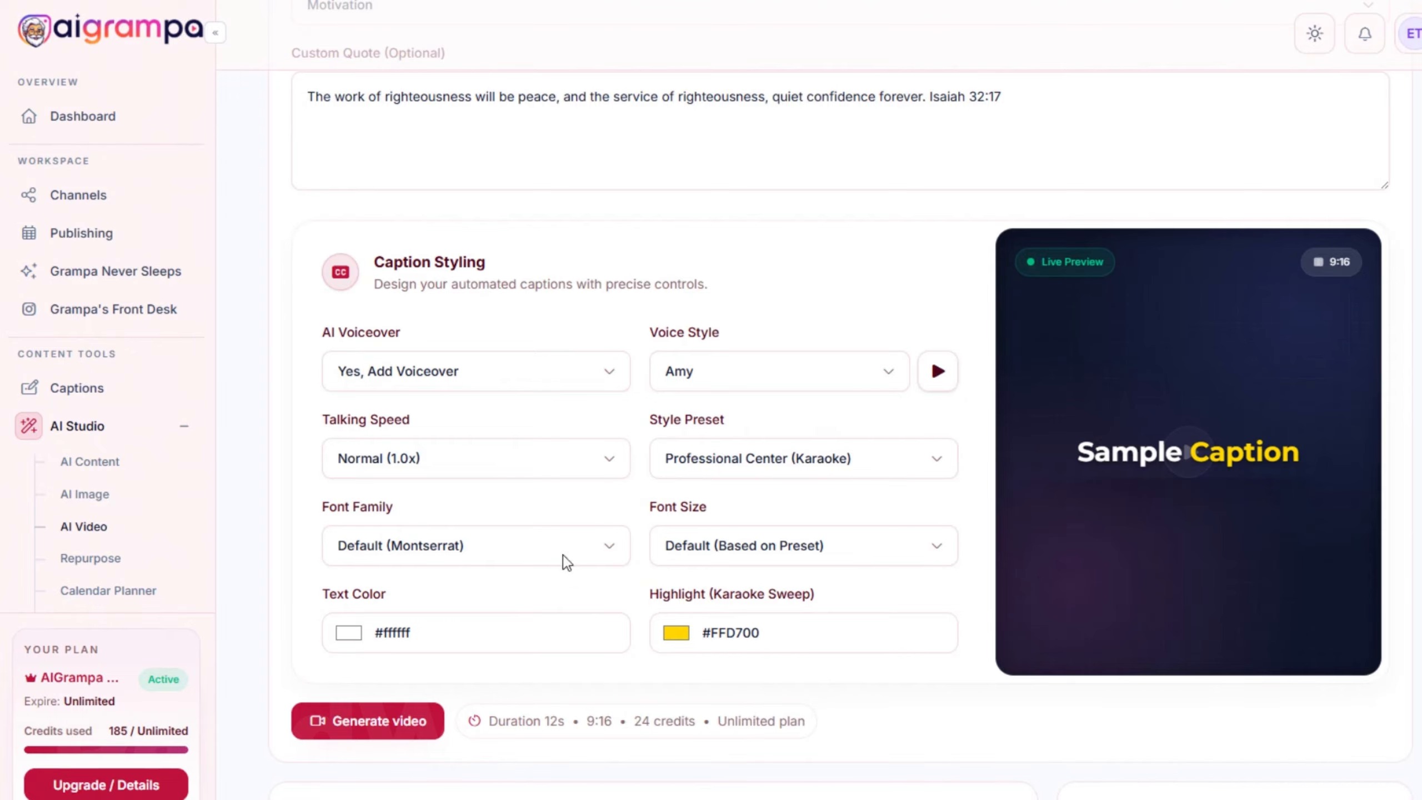
scroll(587, 525, "down", 3)
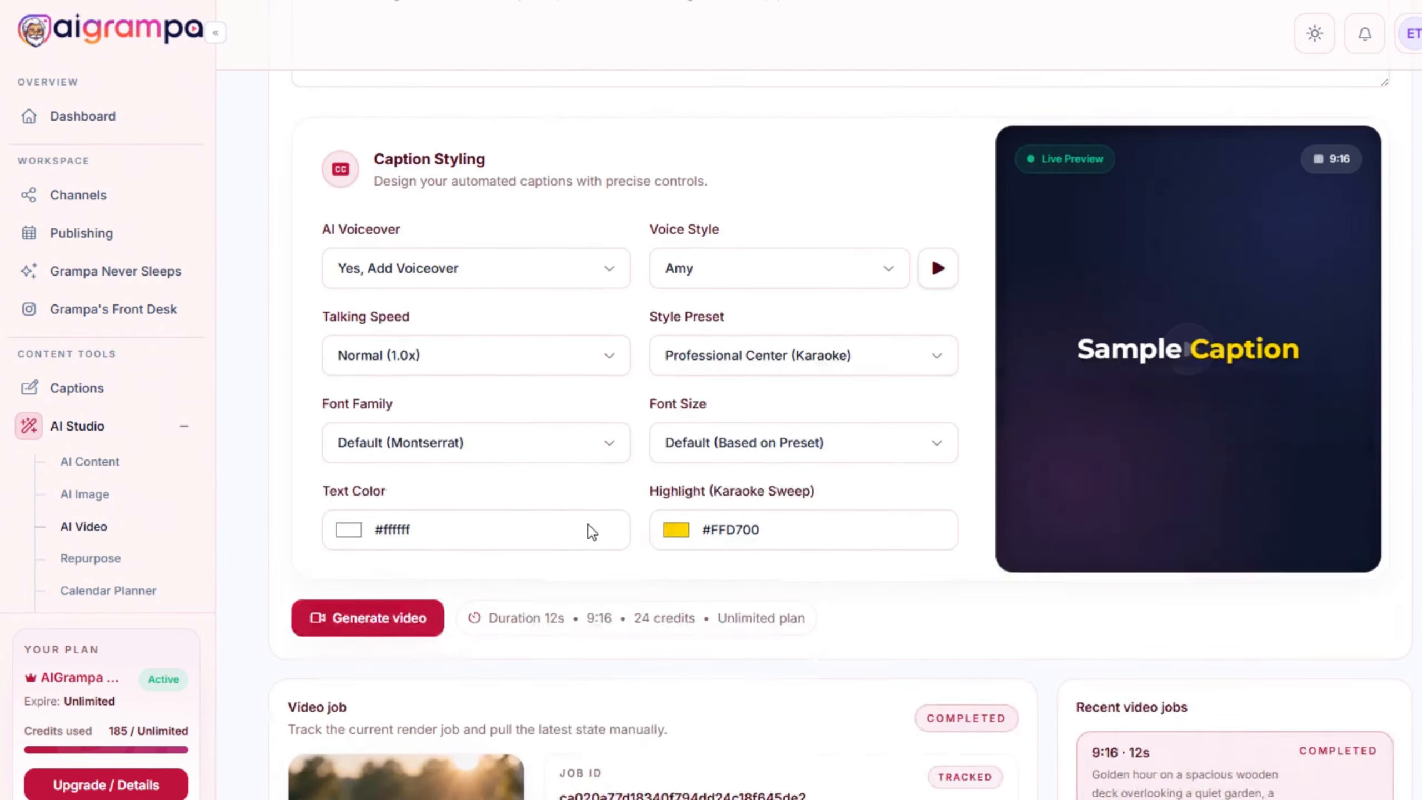
scroll(787, 510, "up", 3)
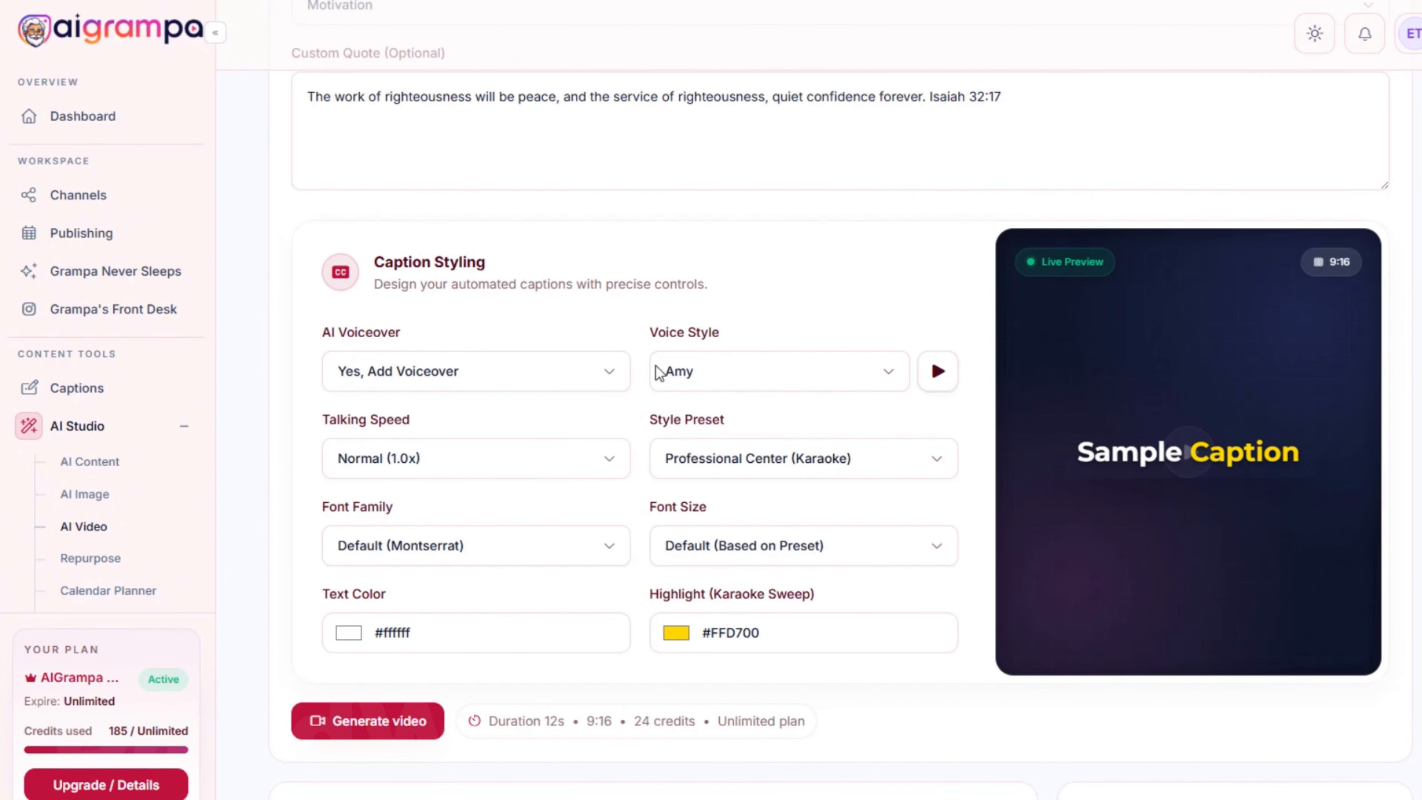
scroll(831, 558, "up", 5)
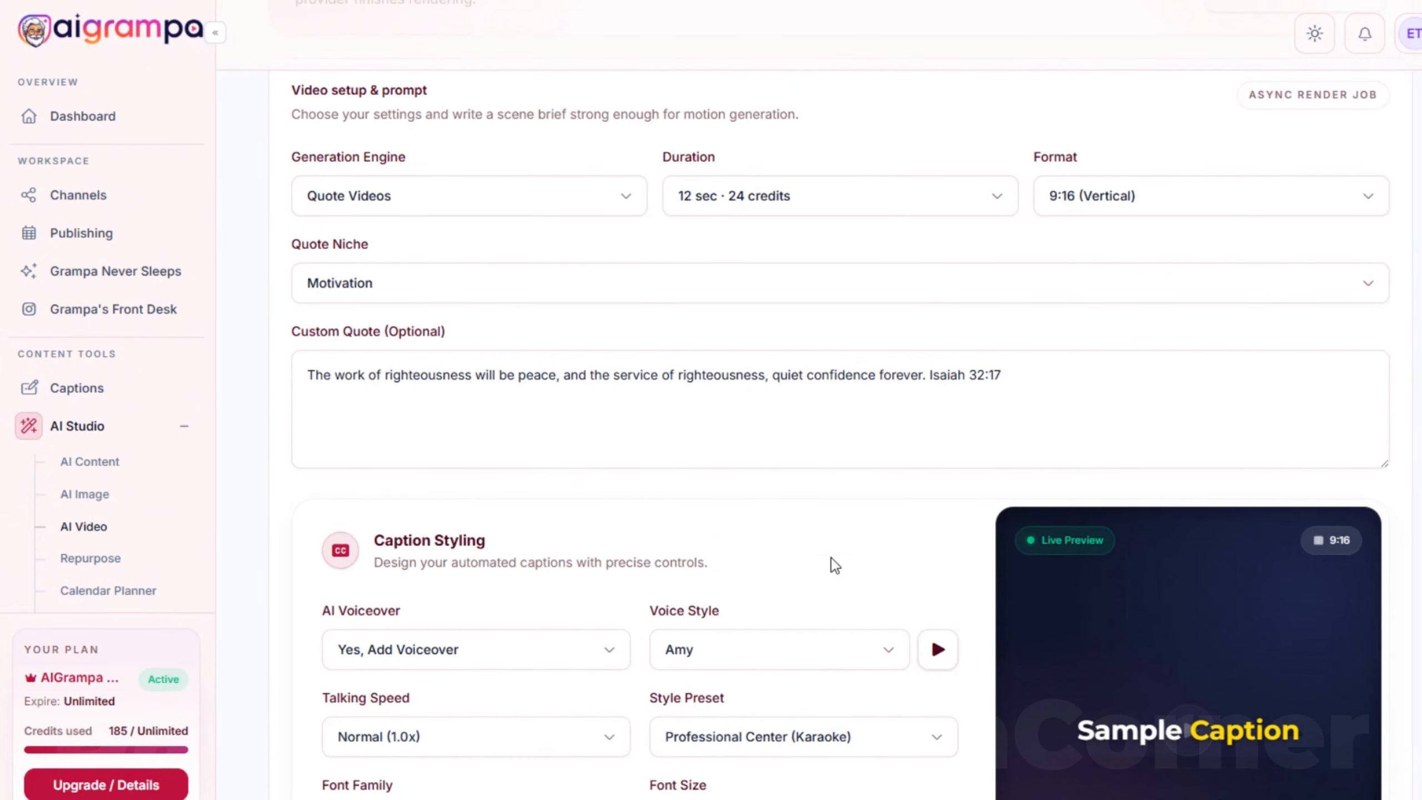
scroll(820, 562, "down", 5)
left_click(417, 720)
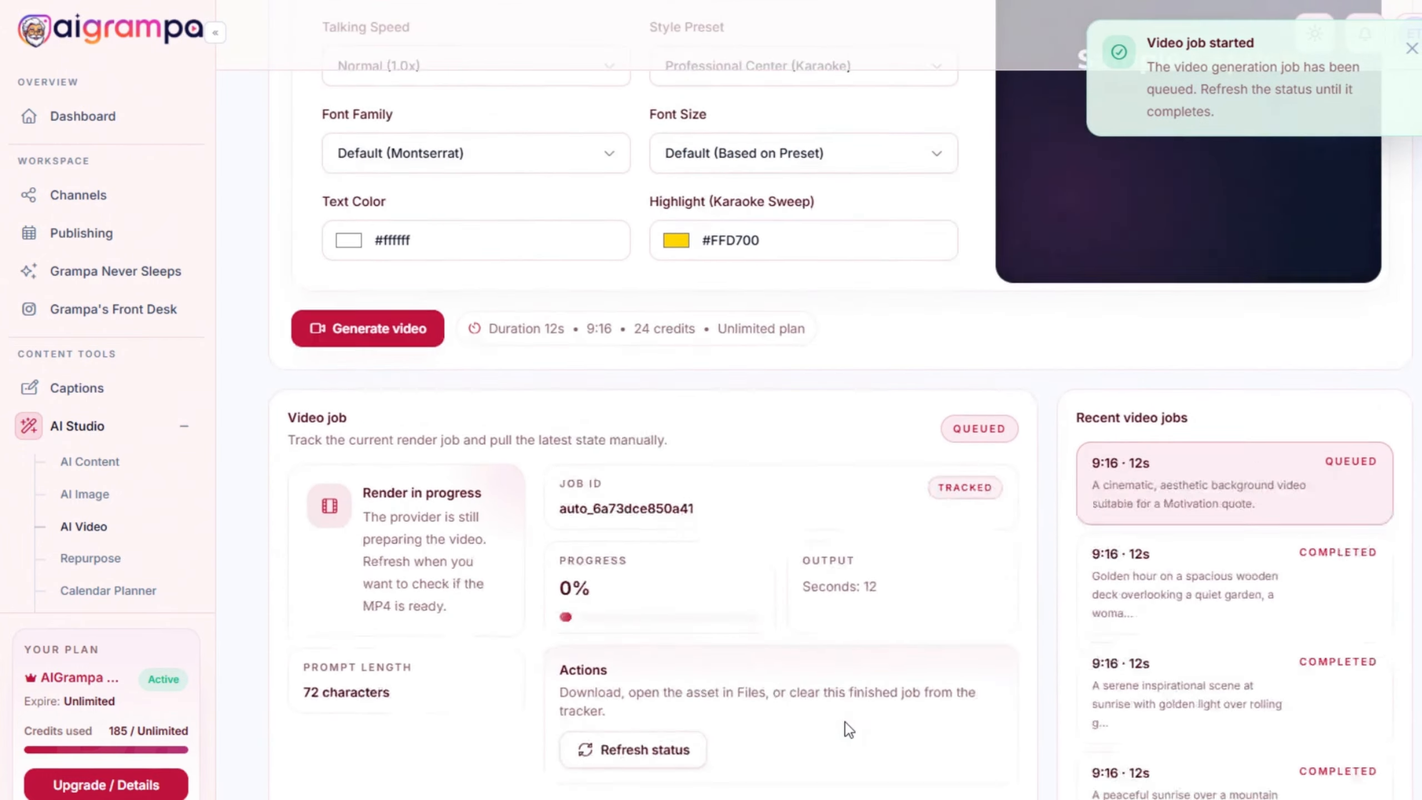
Examine the new video job's render progress, the recent jobs and the caption settings used for it
scroll(463, 441, "down", 2)
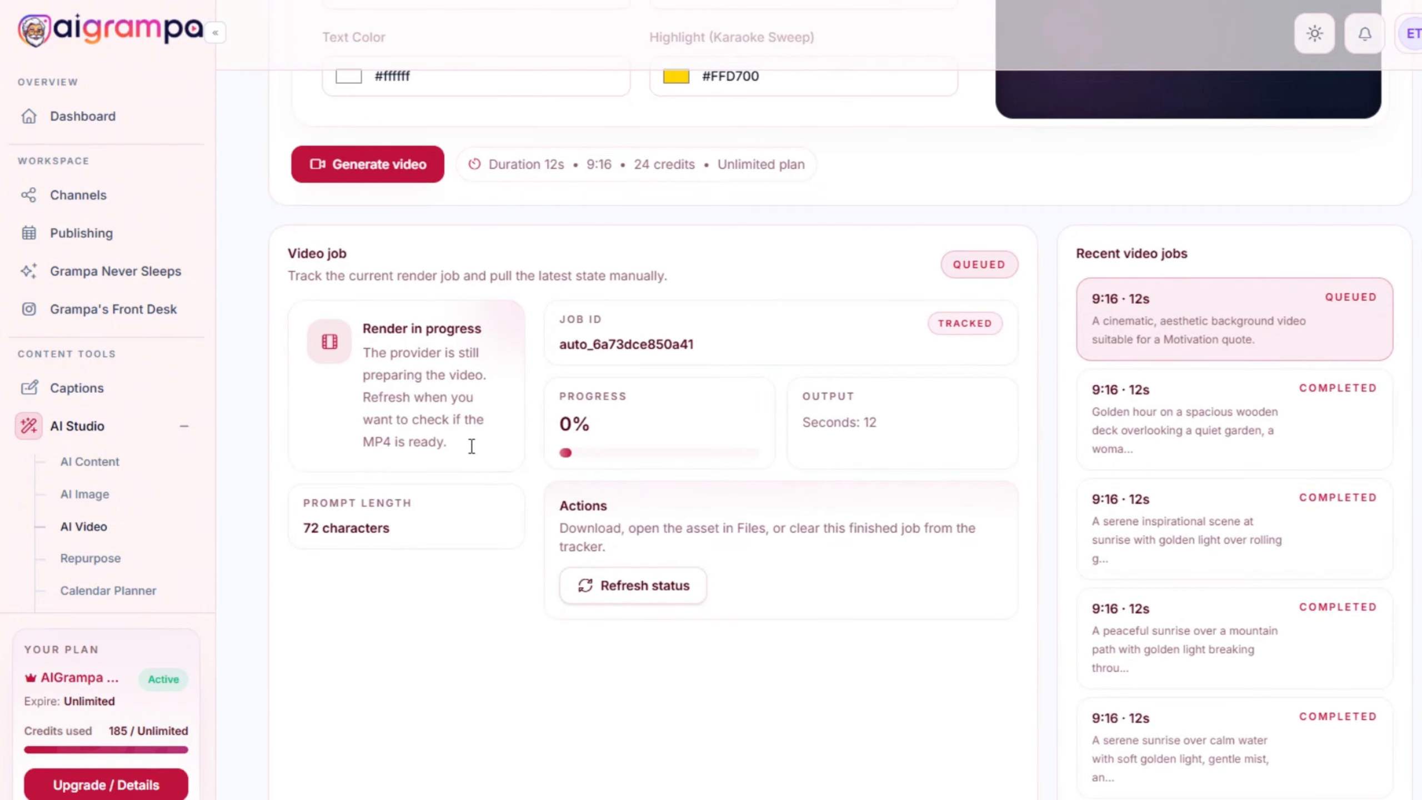
scroll(672, 560, "down", 2)
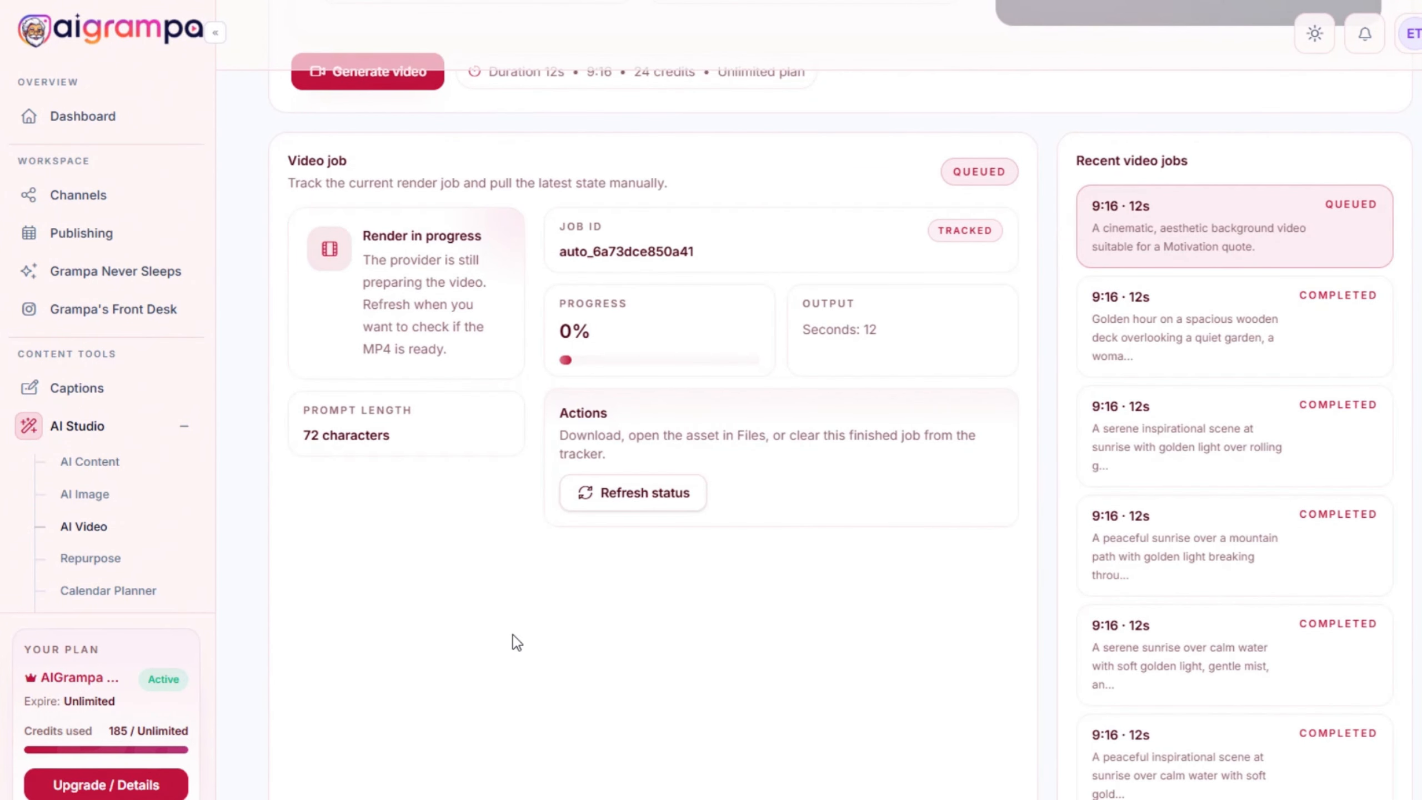
scroll(513, 635, "up", 12)
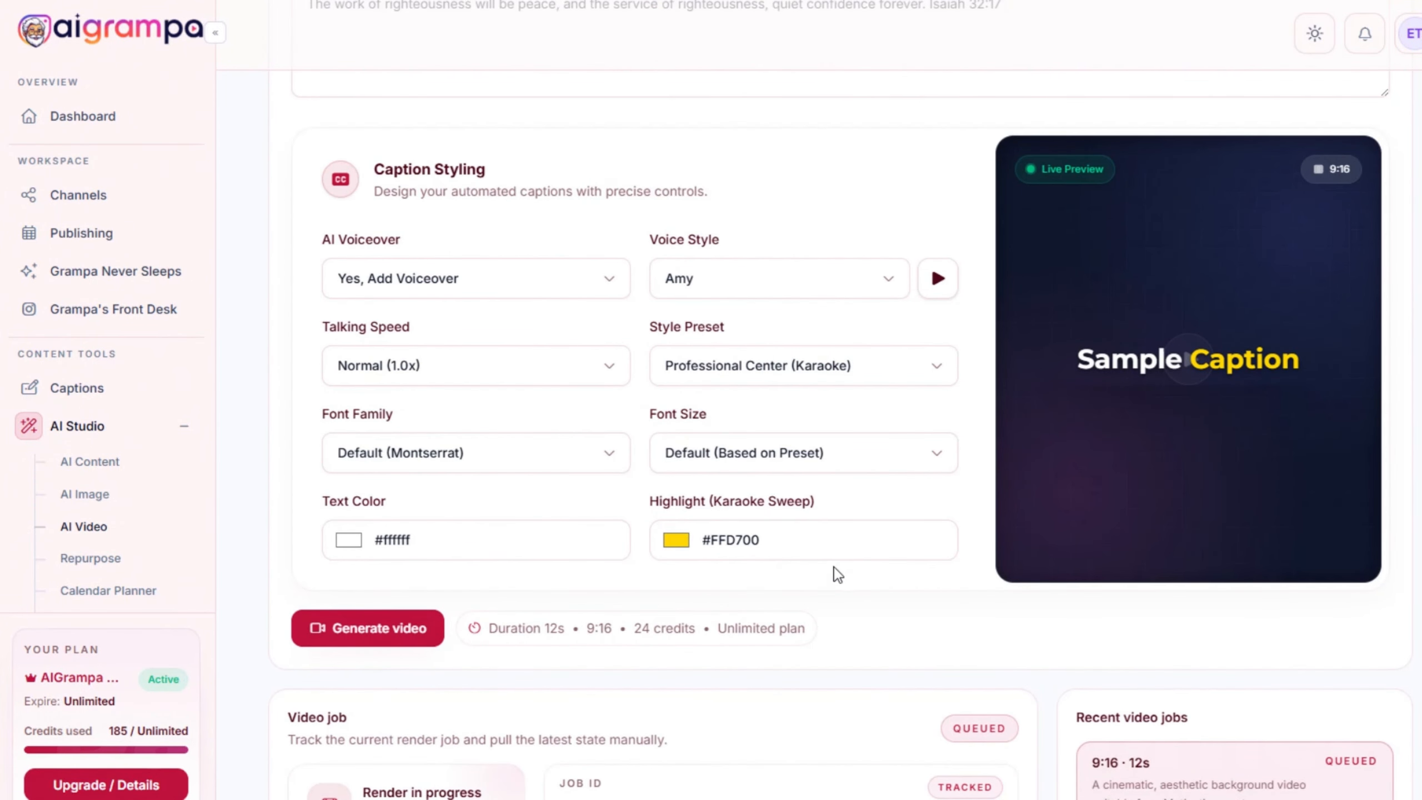
scroll(833, 568, "down", 6)
scroll(833, 567, "up", 6)
scroll(833, 567, "up", 4)
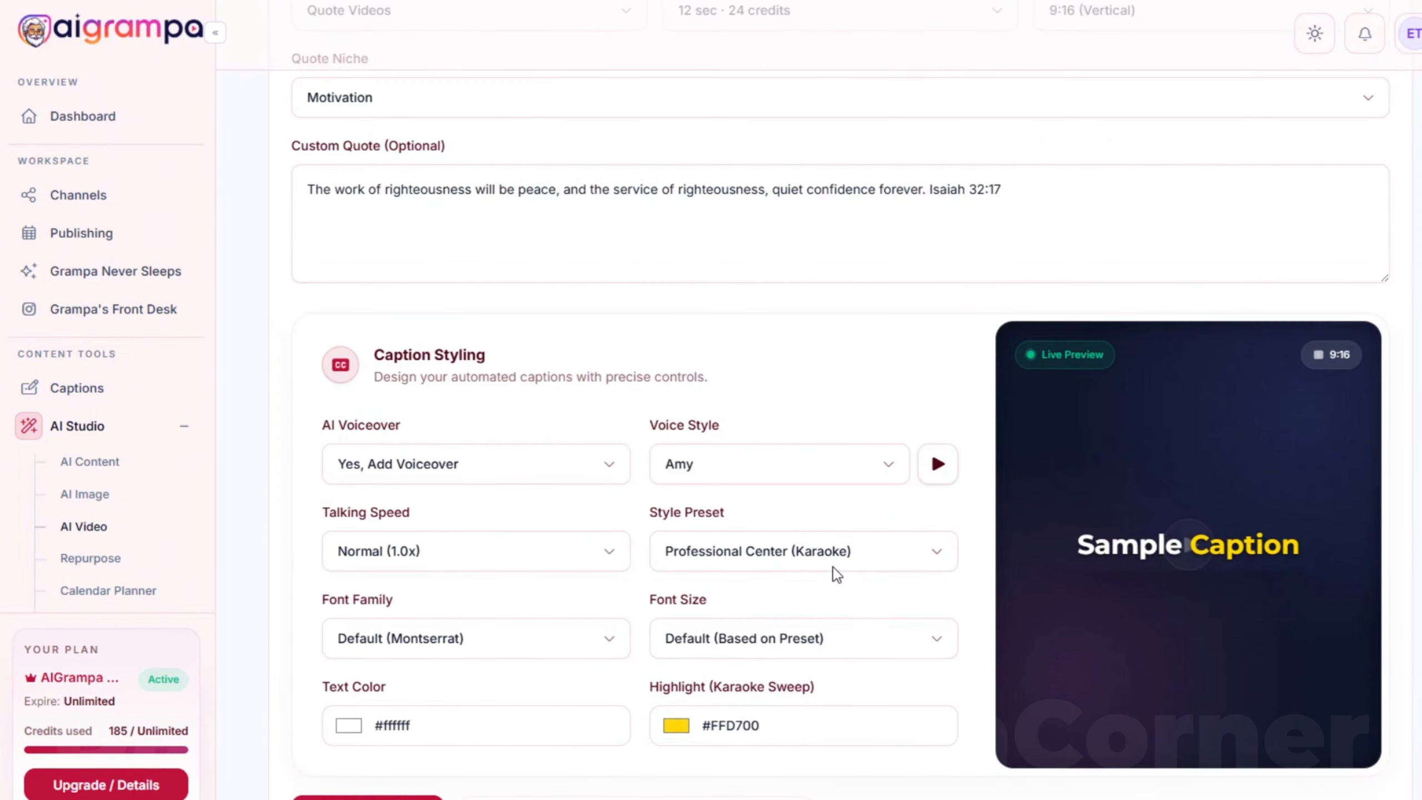
scroll(832, 567, "down", 6)
scroll(830, 567, "down", 4)
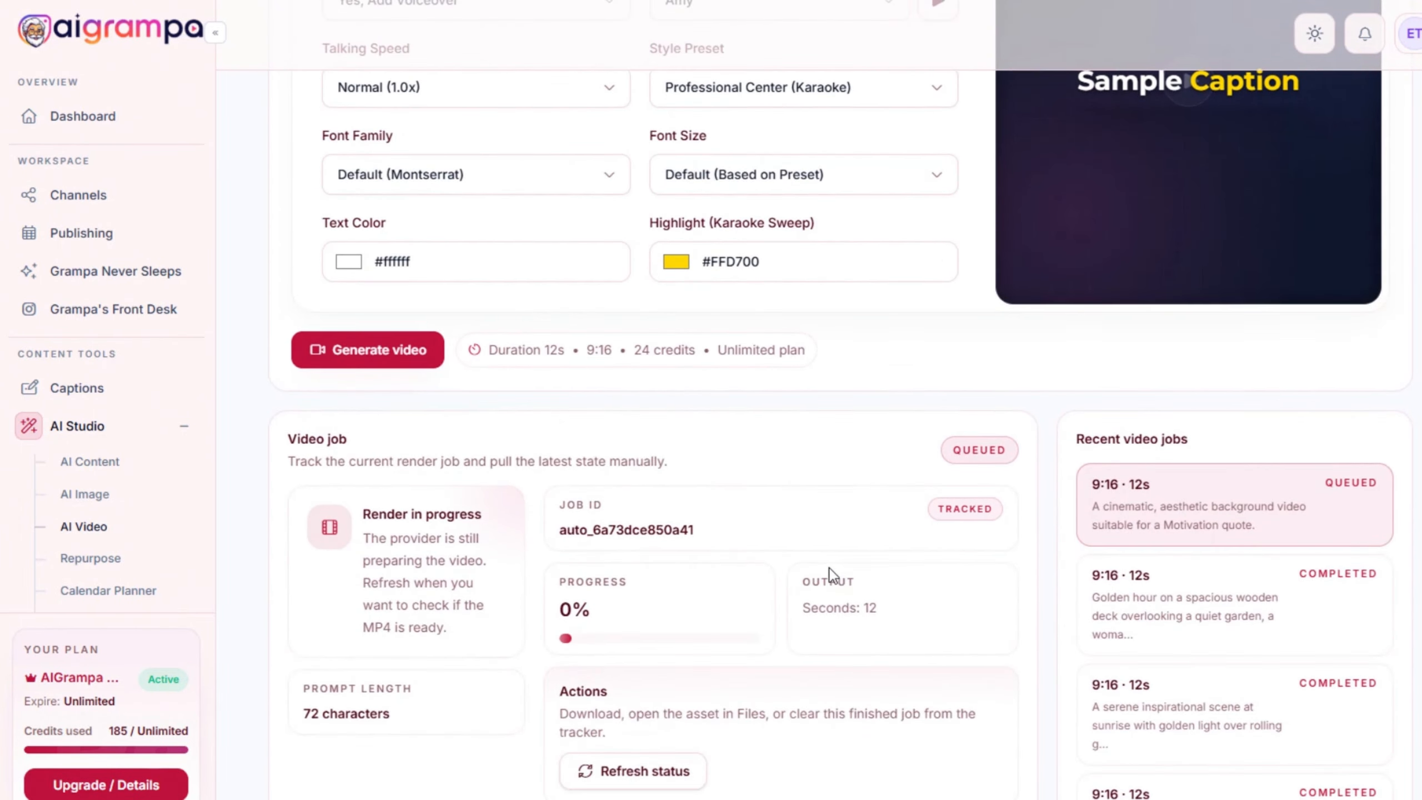
scroll(822, 568, "up", 6)
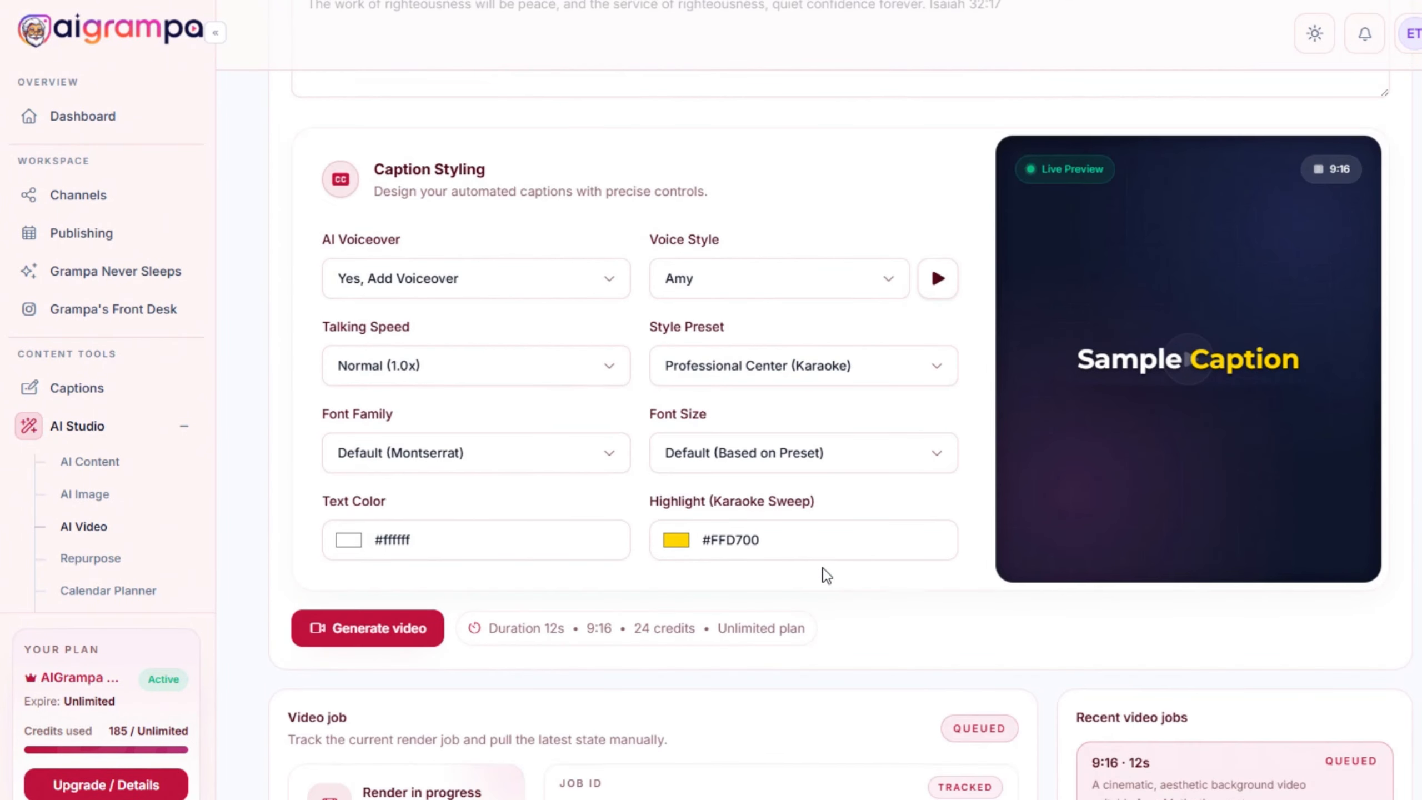
scroll(817, 571, "down", 4)
scroll(812, 583, "up", 4)
scroll(811, 582, "down", 4)
scroll(813, 584, "up", 1)
scroll(815, 589, "up", 1)
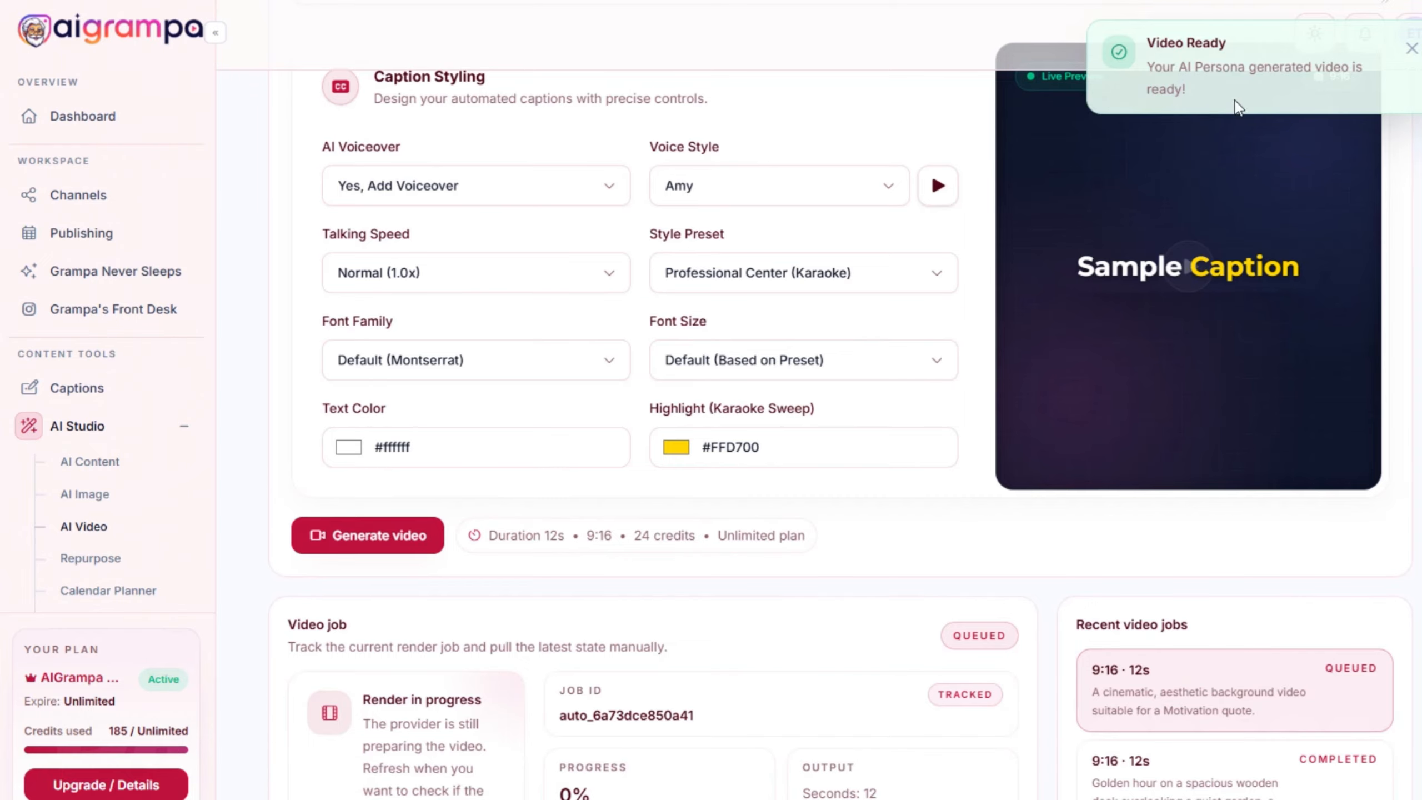
Refresh the render status of the video job and play the generated quote video
scroll(885, 435, "down", 10)
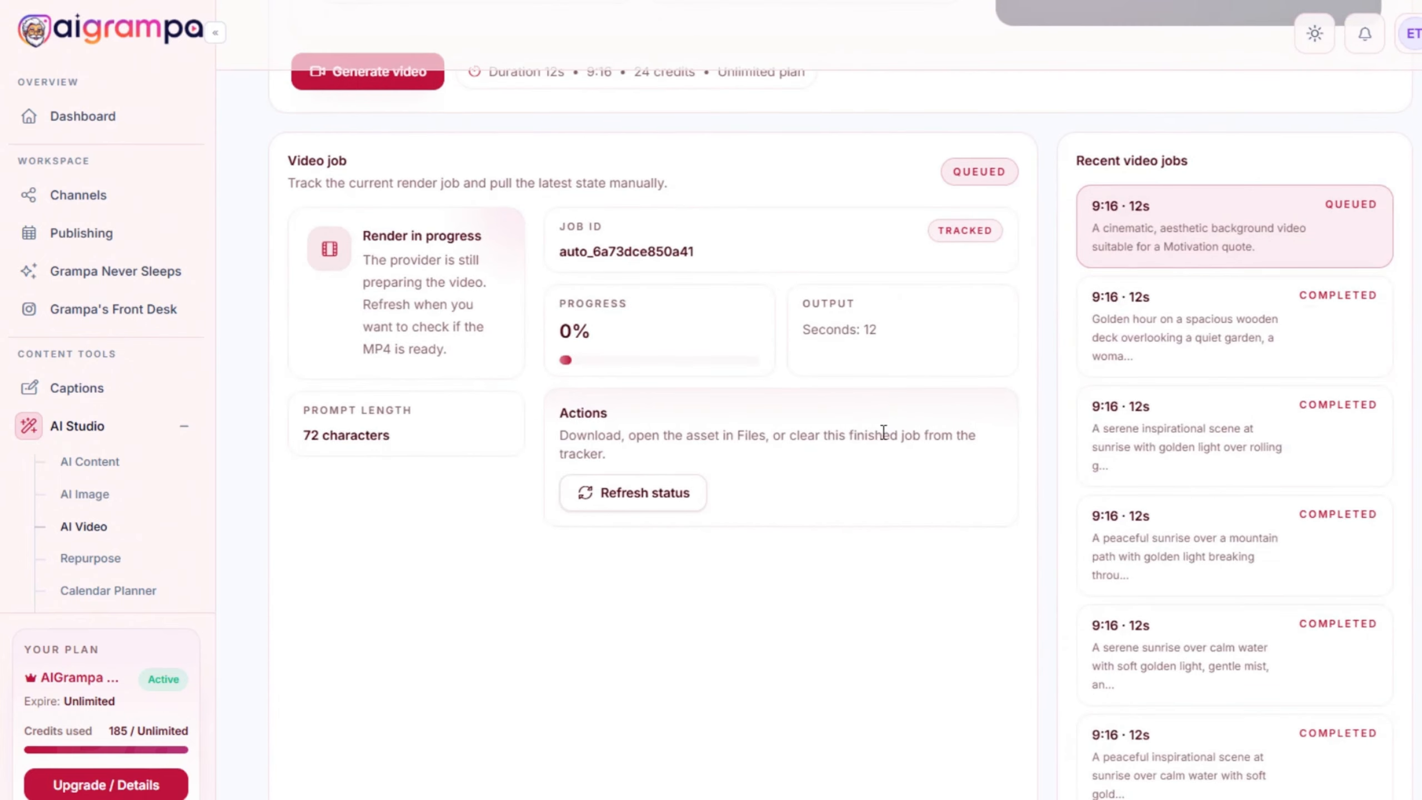
scroll(882, 432, "up", 6)
scroll(833, 437, "down", 4)
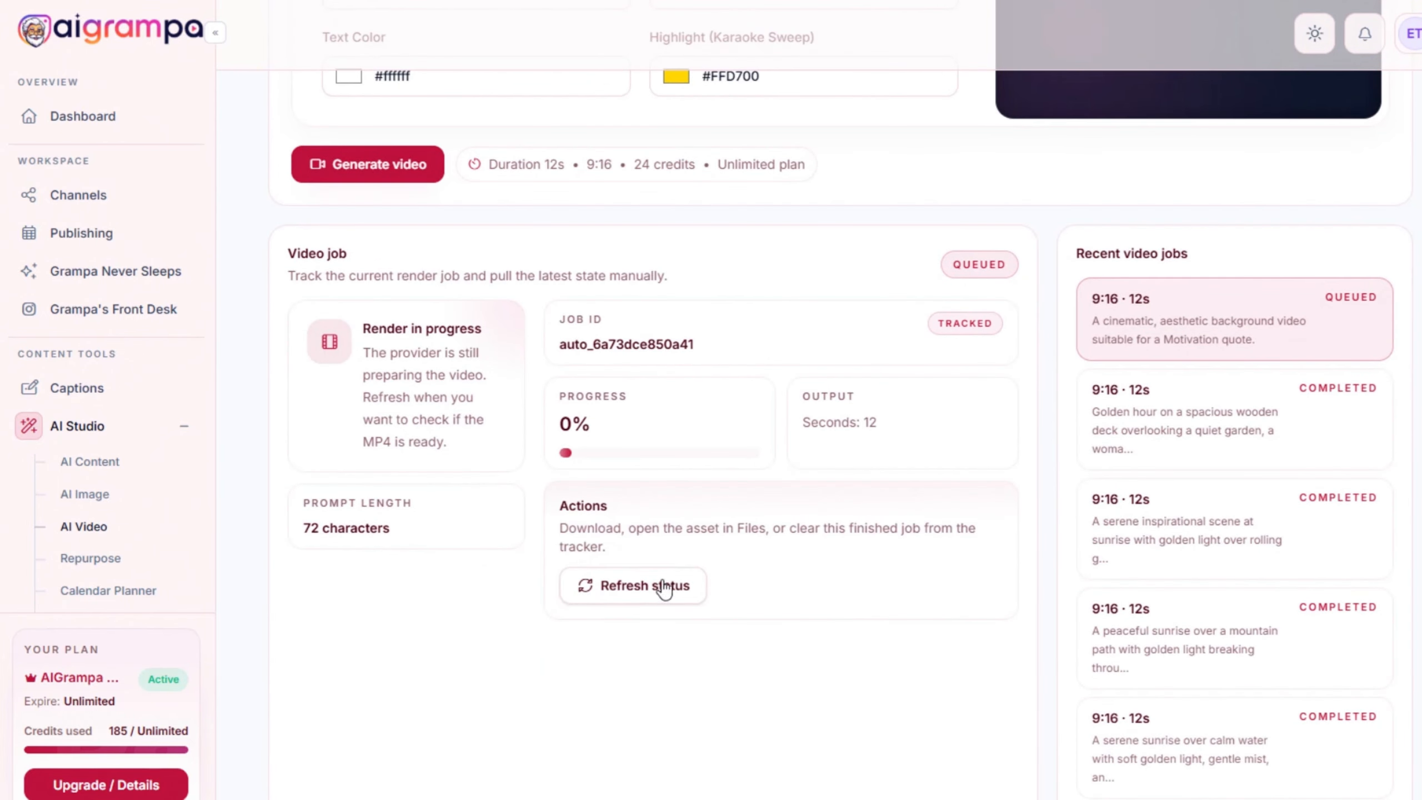
left_click(643, 599)
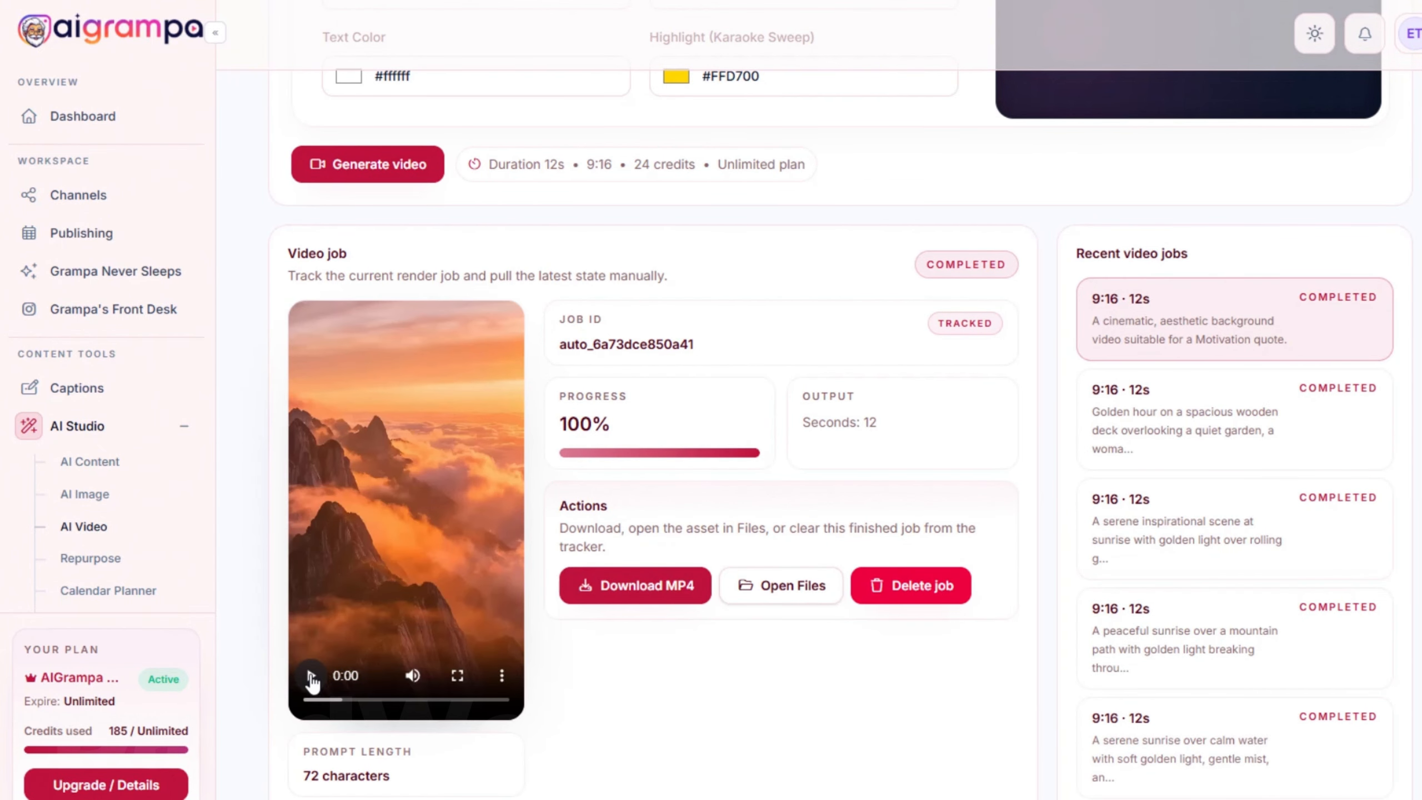
left_click(311, 676)
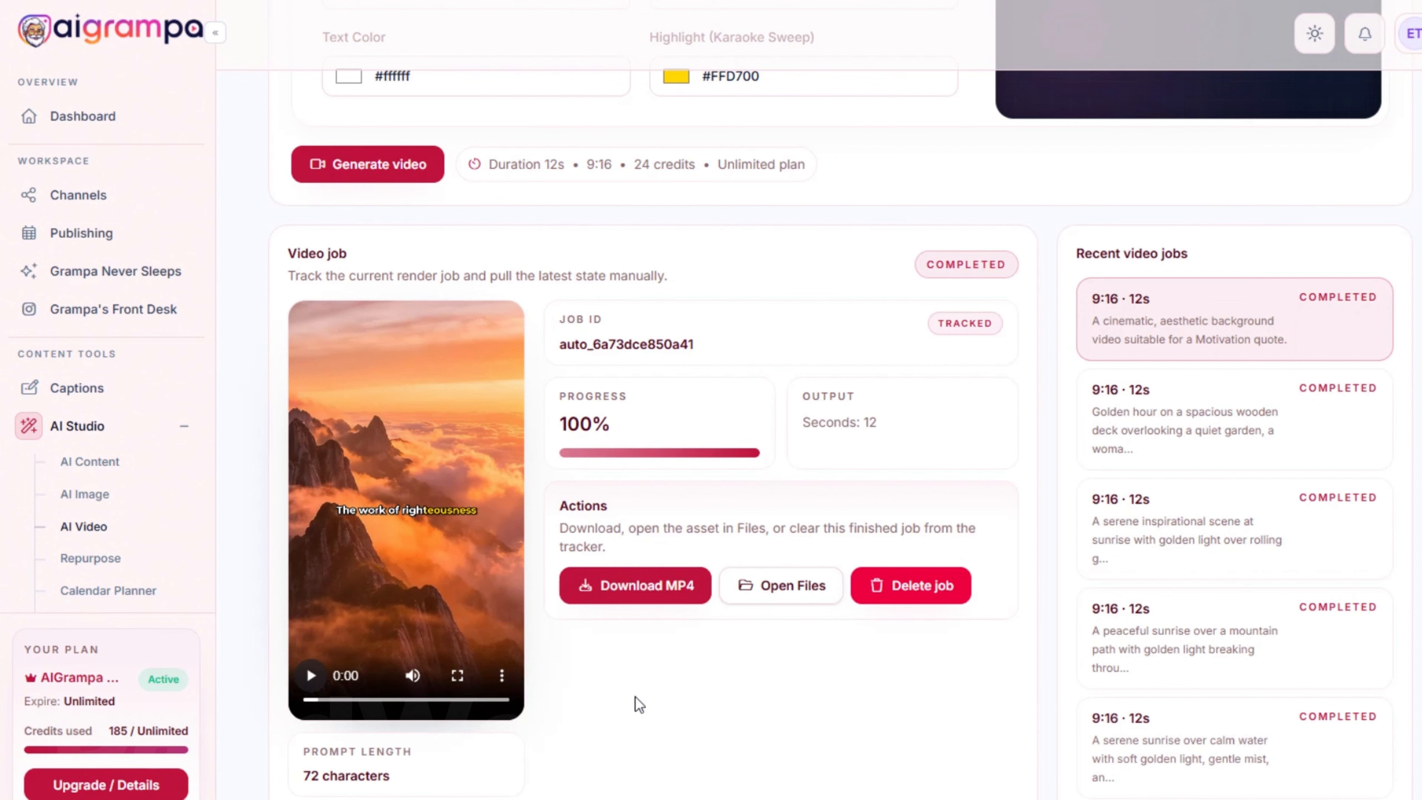
scroll(705, 696, "up", 3)
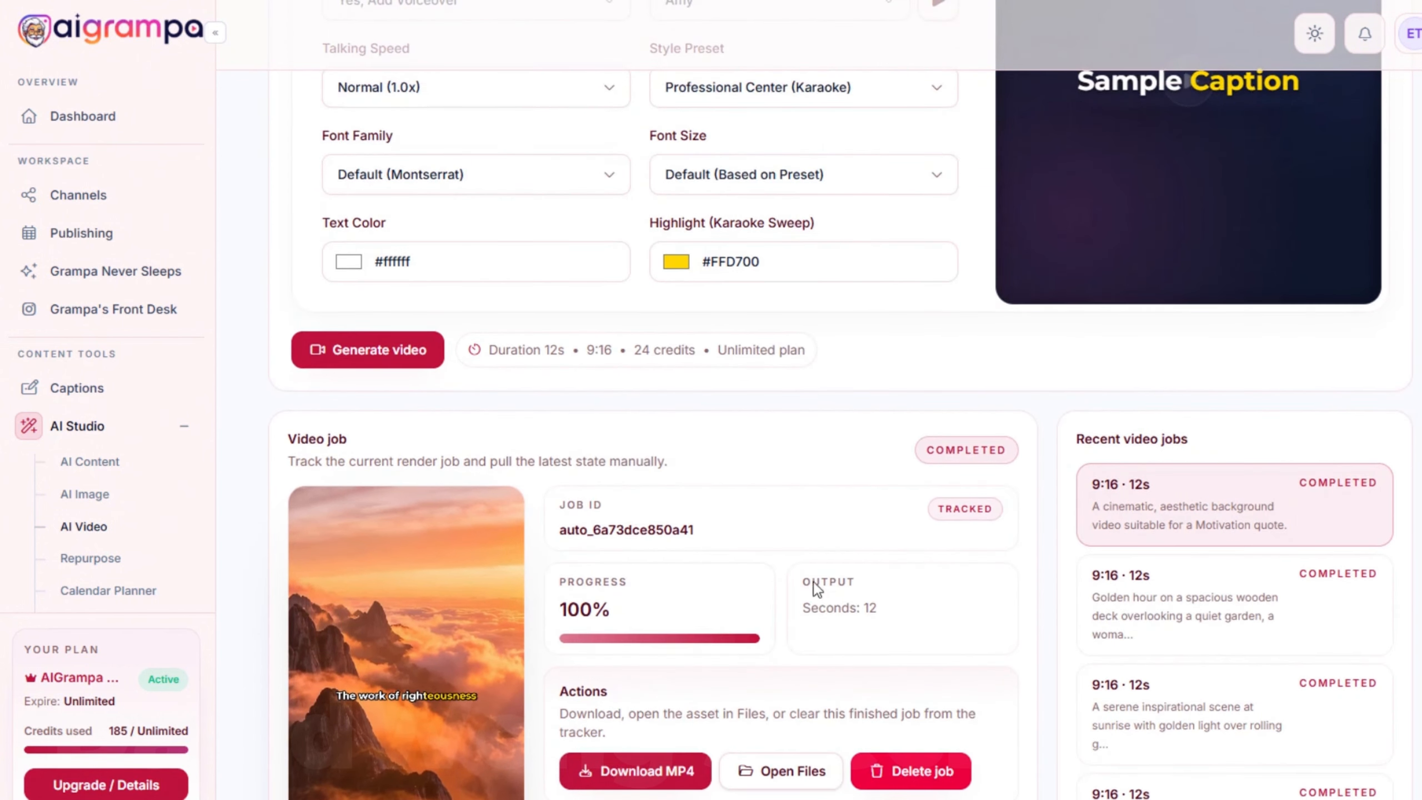
scroll(813, 583, "down", 3)
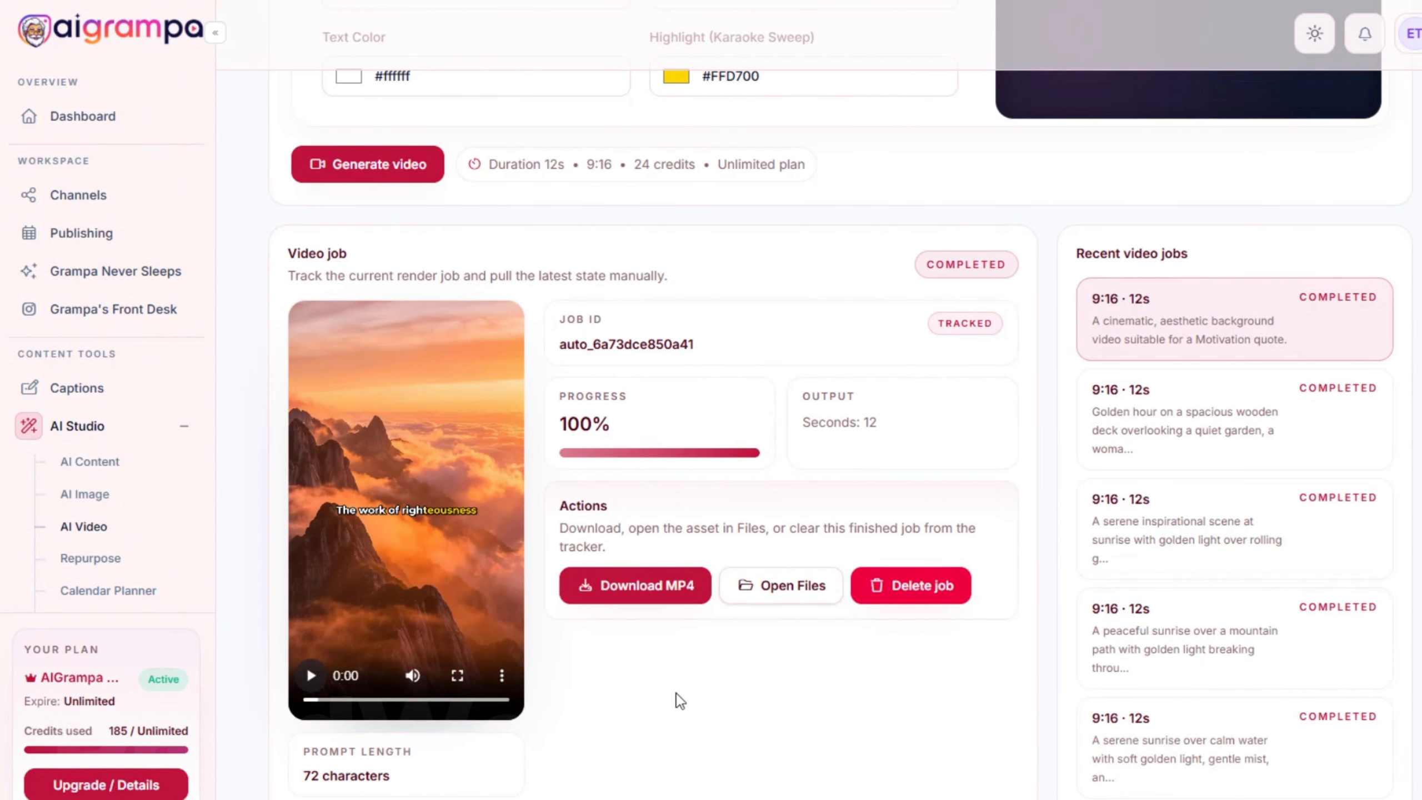
scroll(706, 694, "up", 3)
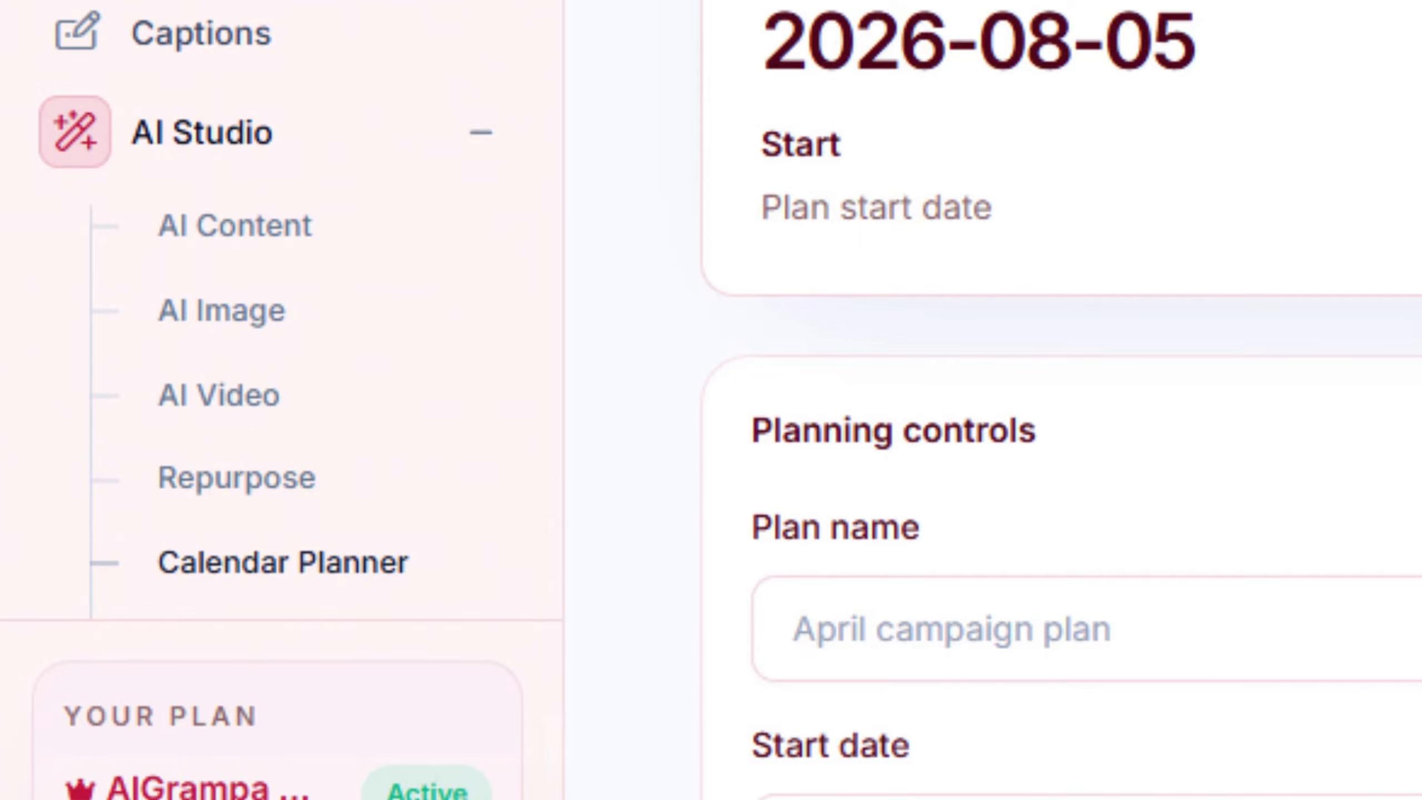
Examine the Calendar Planner's start date, days and credits overview, planning controls, campaign brief and saved plans area
scroll(1058, 400, "down", 3)
scroll(1058, 400, "up", 1)
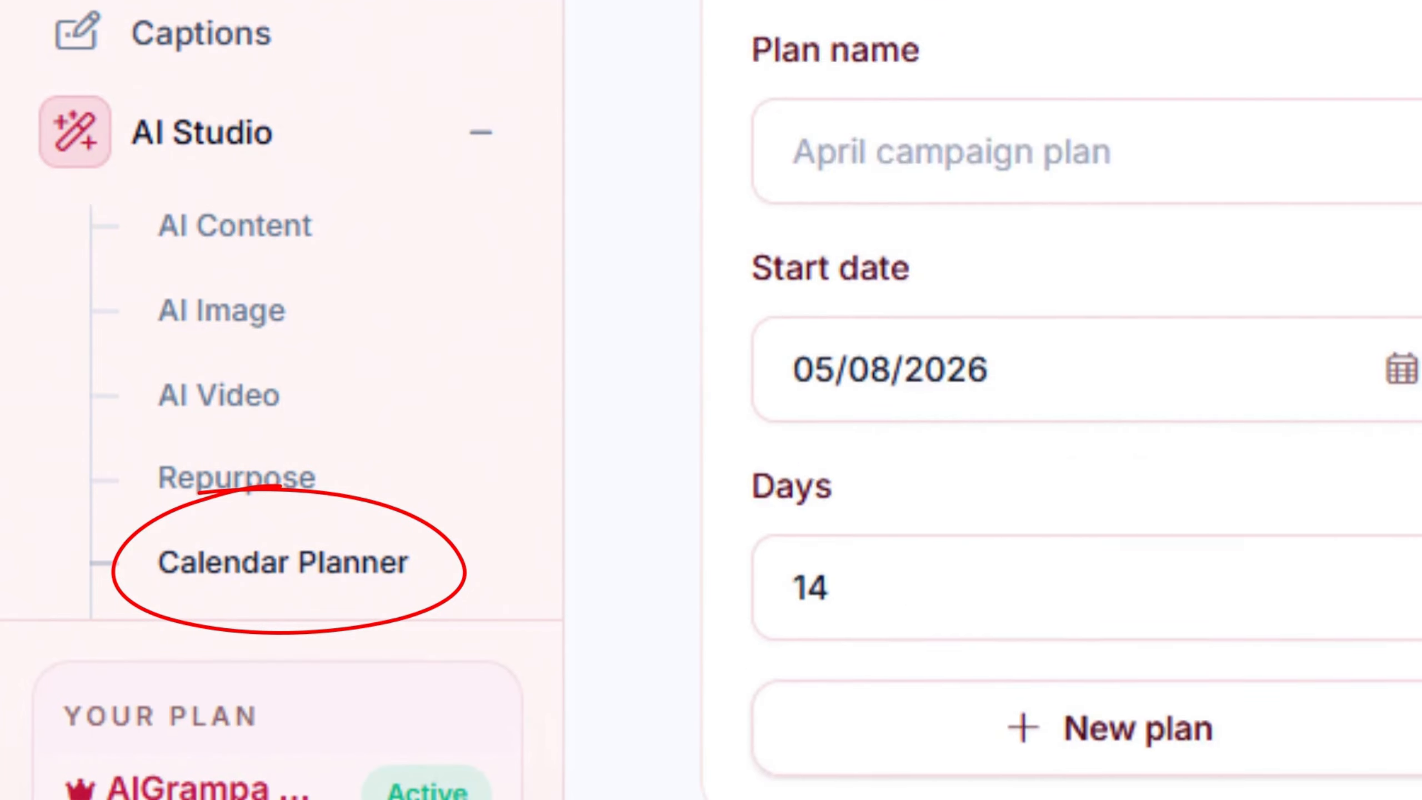
scroll(1058, 400, "up", 3)
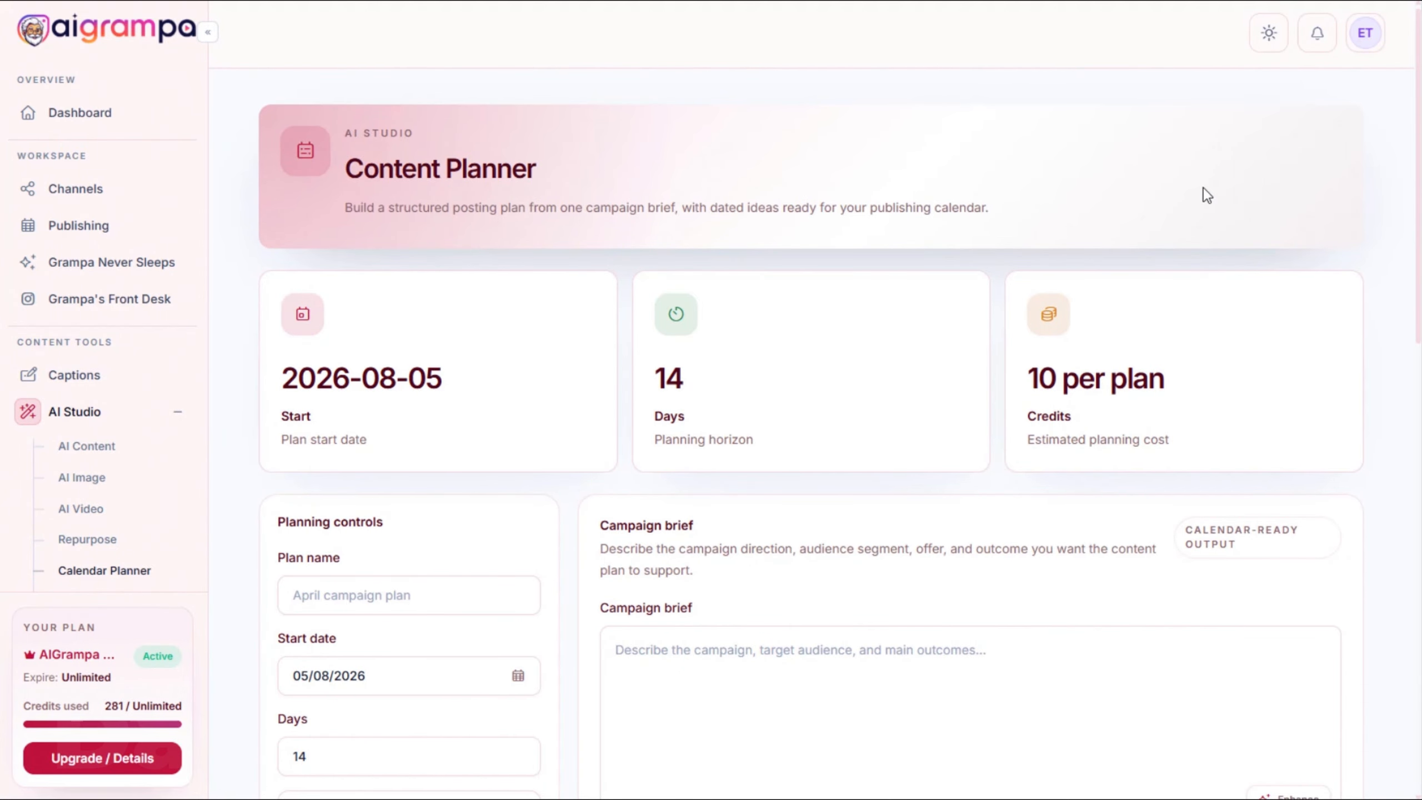
scroll(1203, 187, "down", 6)
scroll(1198, 220, "down", 3)
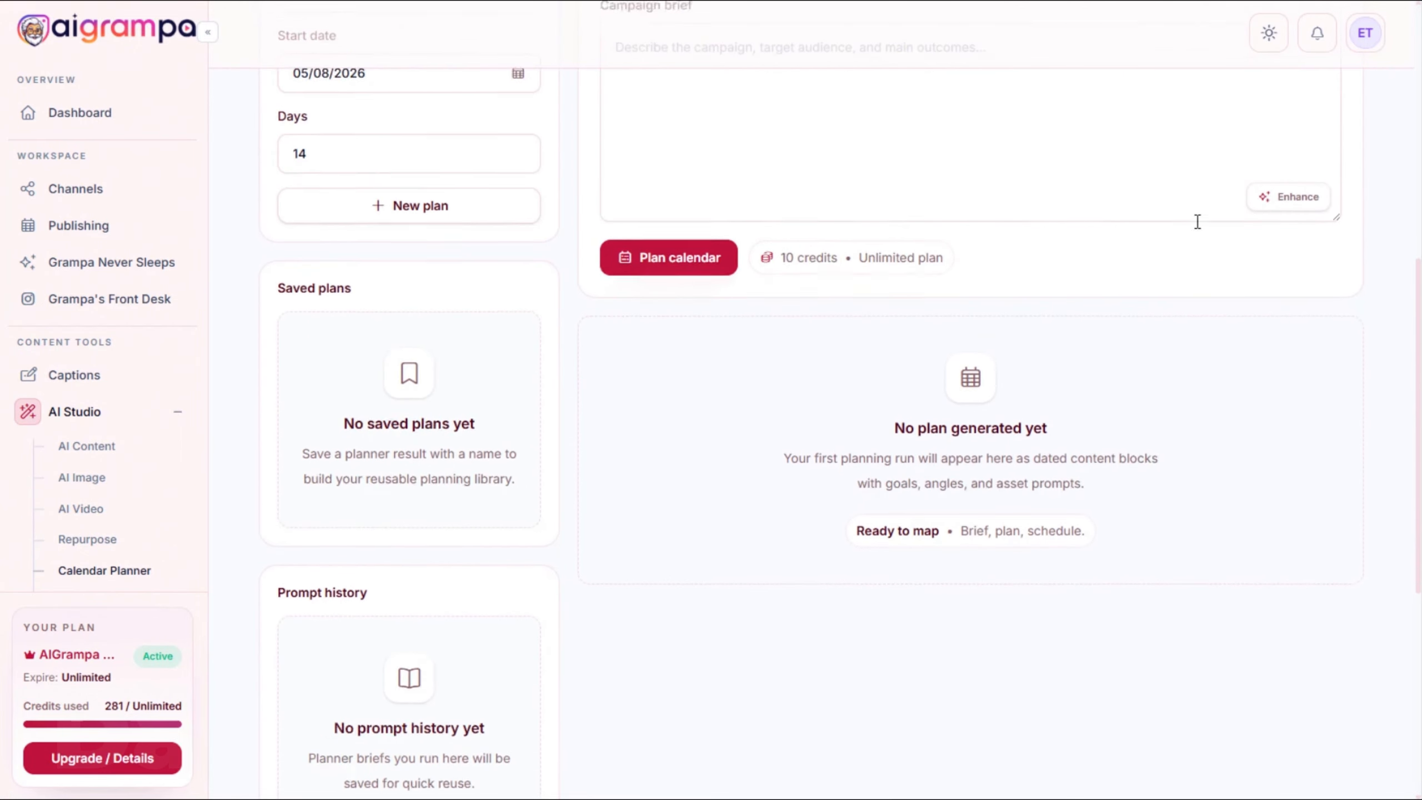
scroll(1195, 232, "up", 6)
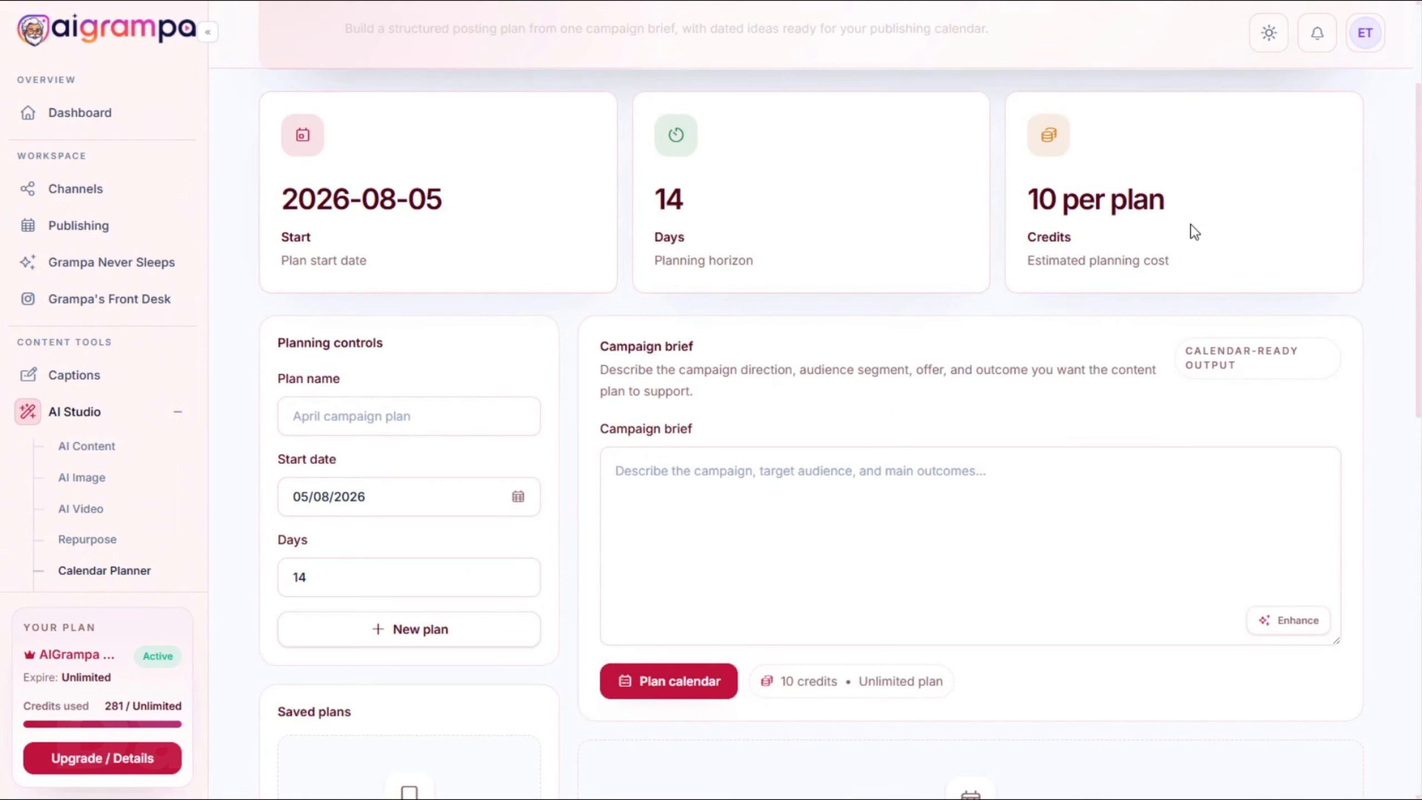
scroll(1167, 252, "up", 3)
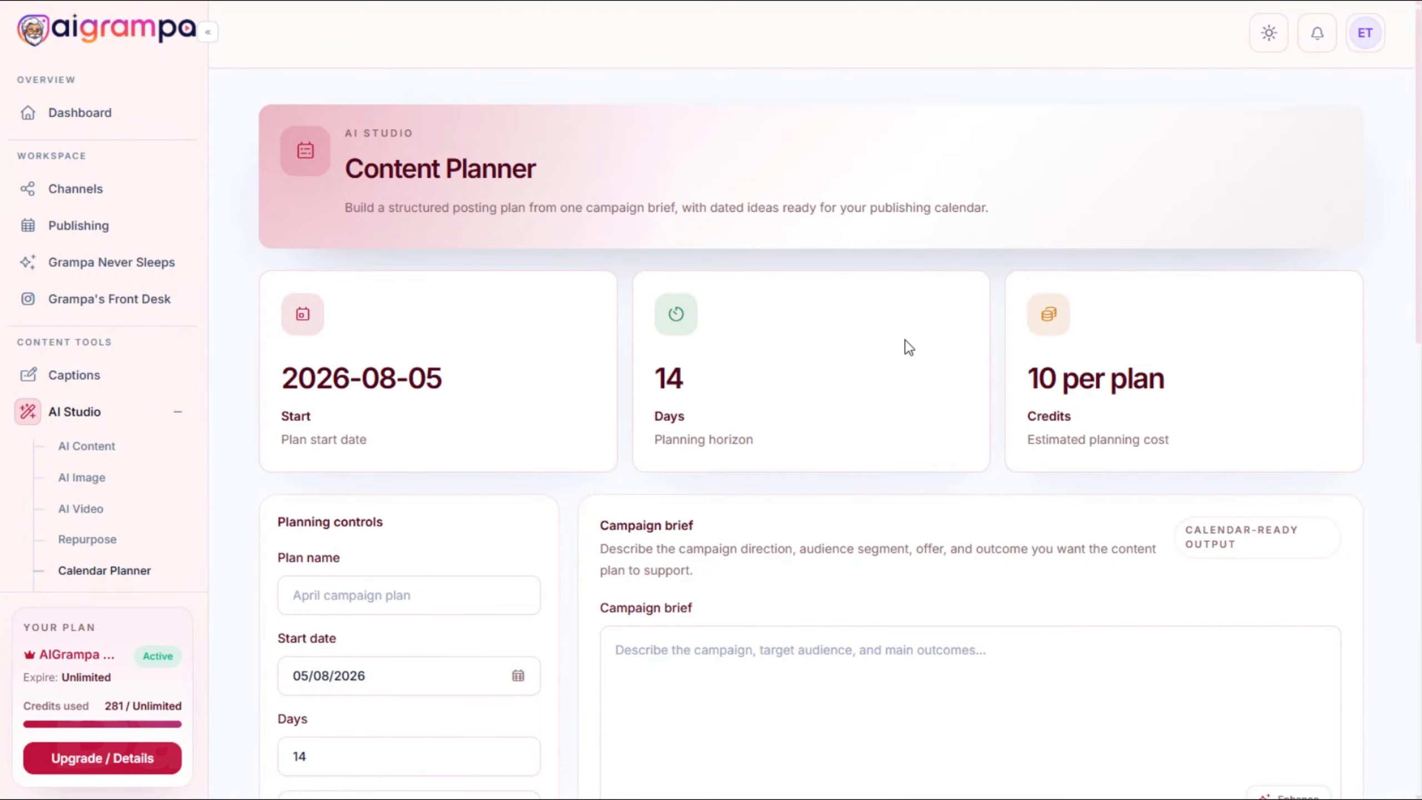
scroll(903, 341, "down", 8)
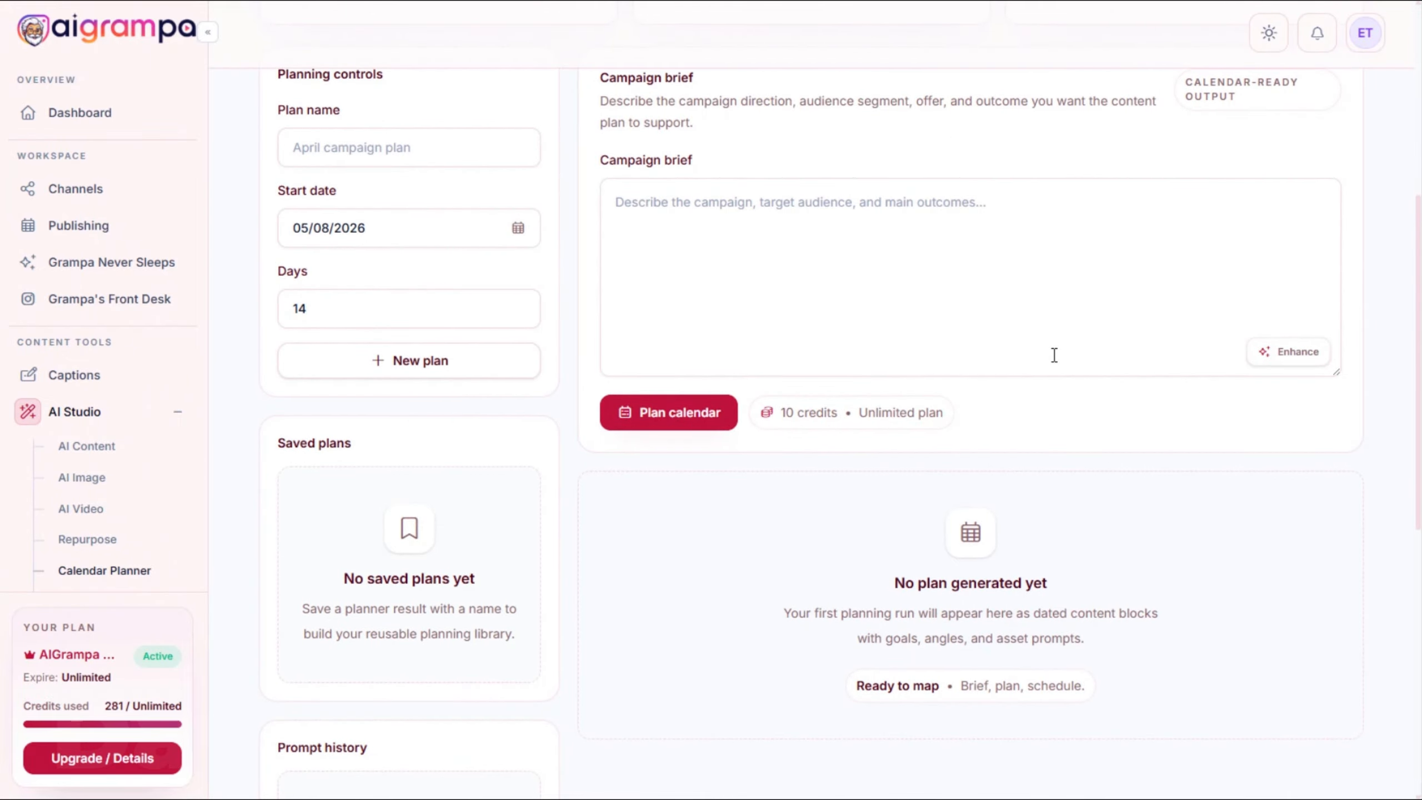
scroll(1055, 354, "up", 2)
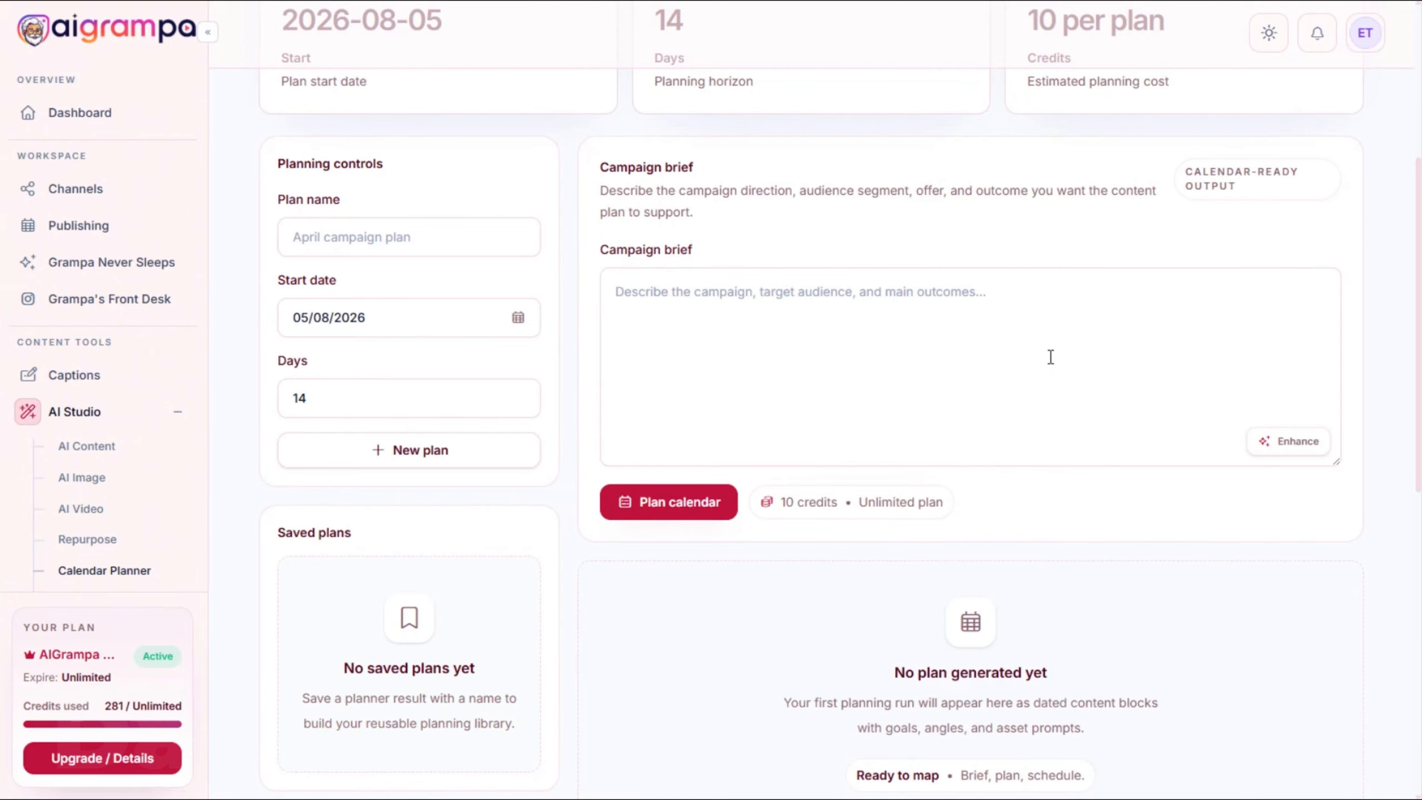
scroll(1042, 395, "down", 2)
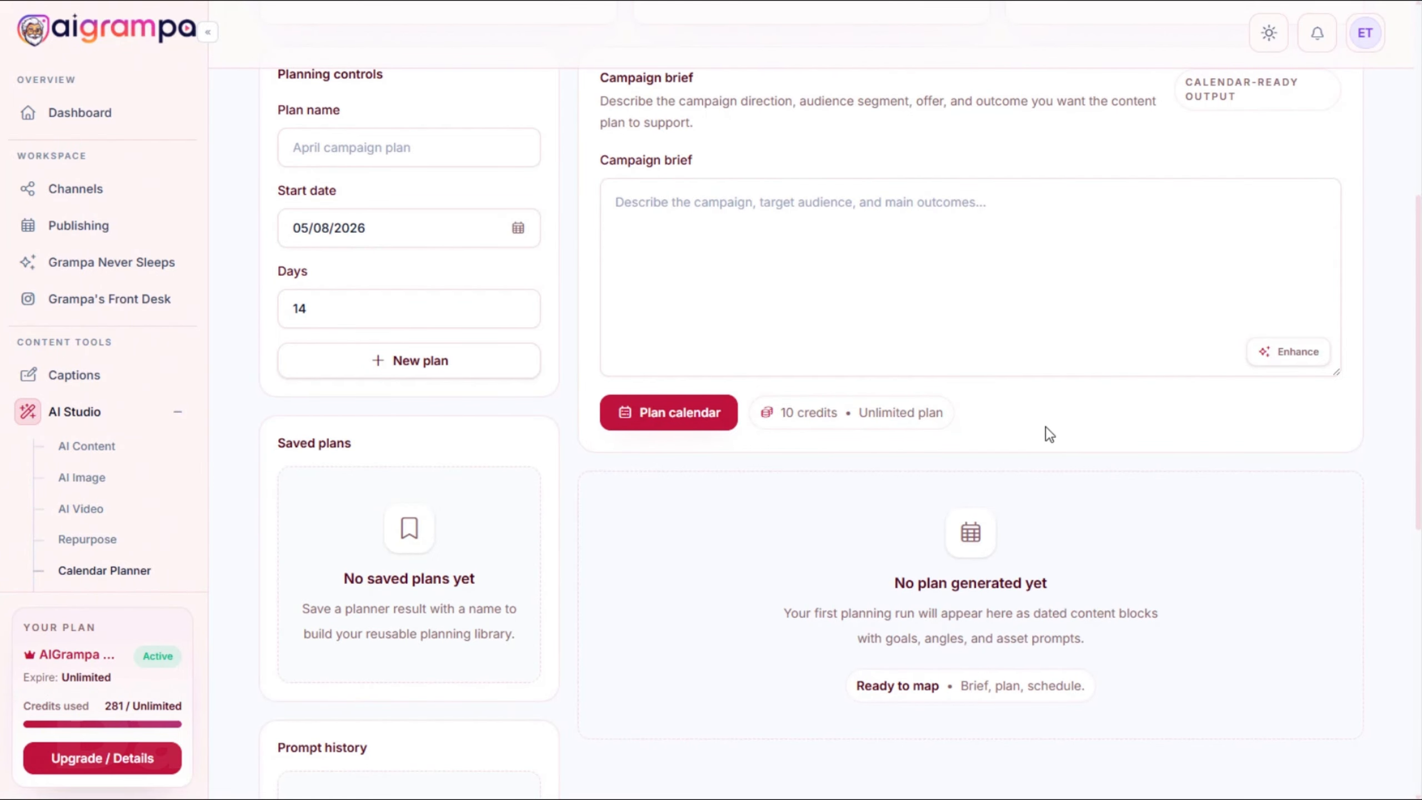
scroll(1046, 427, "up", 10)
Name the content plan "Bible Verses plan" and set its length to 30 days
scroll(822, 319, "down", 20)
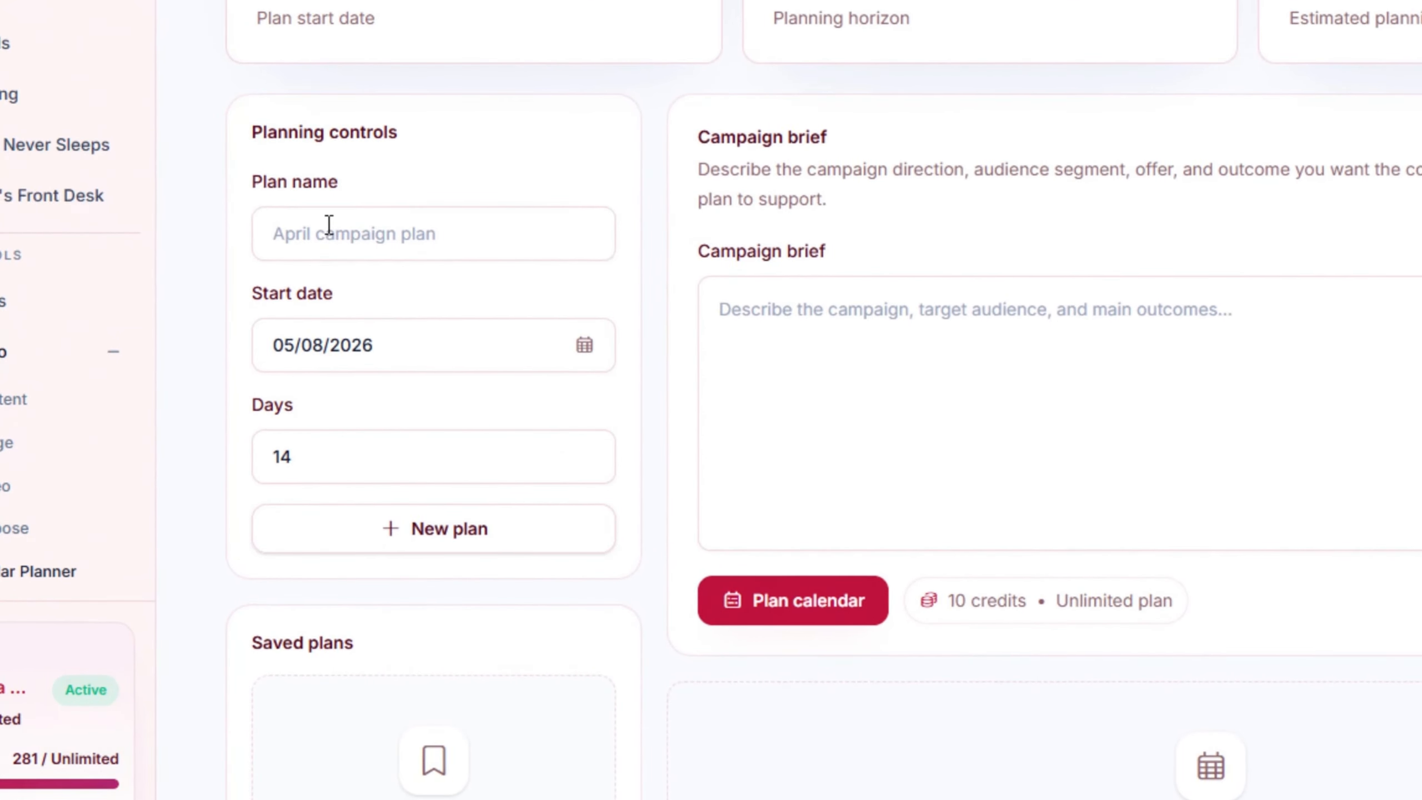
left_click(334, 315)
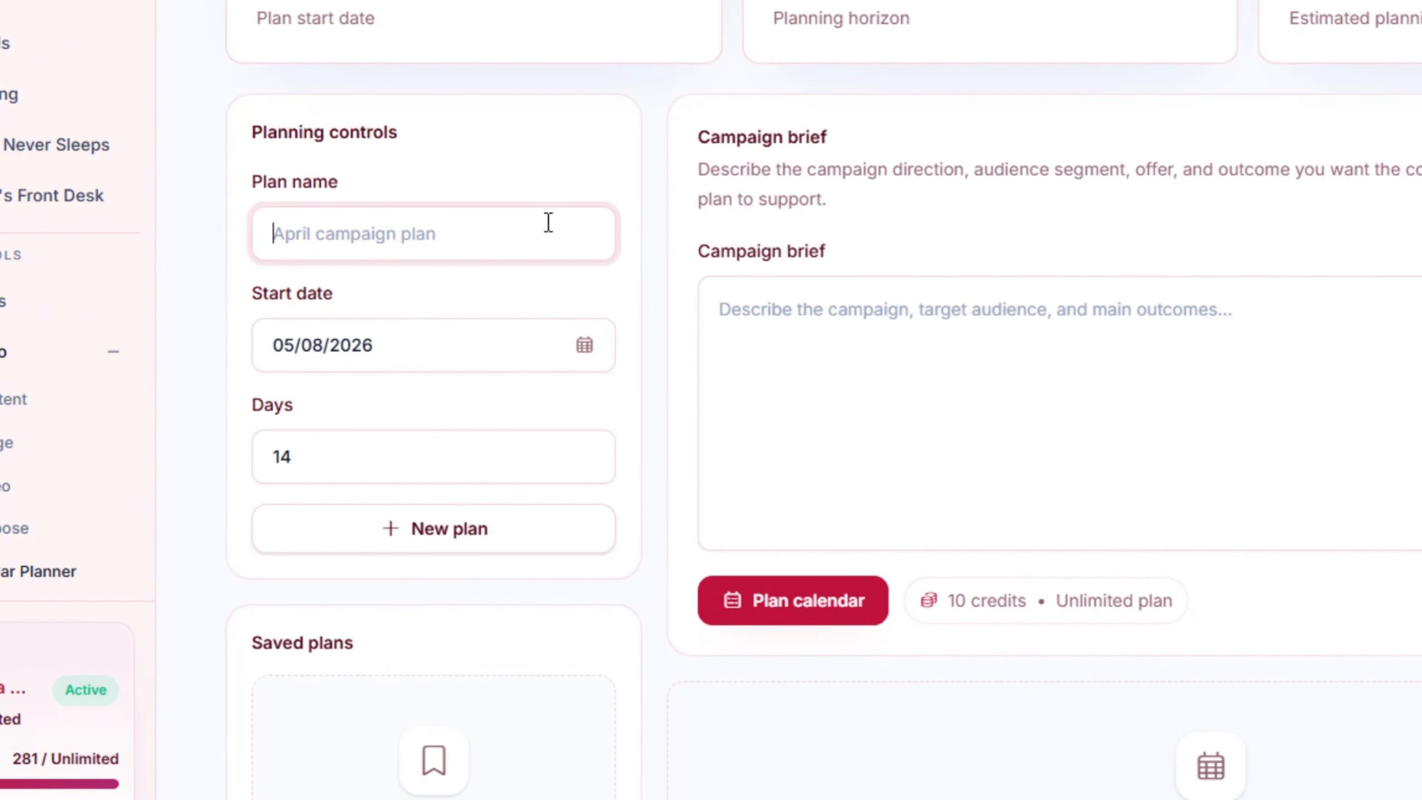
type("Bible Verses plan")
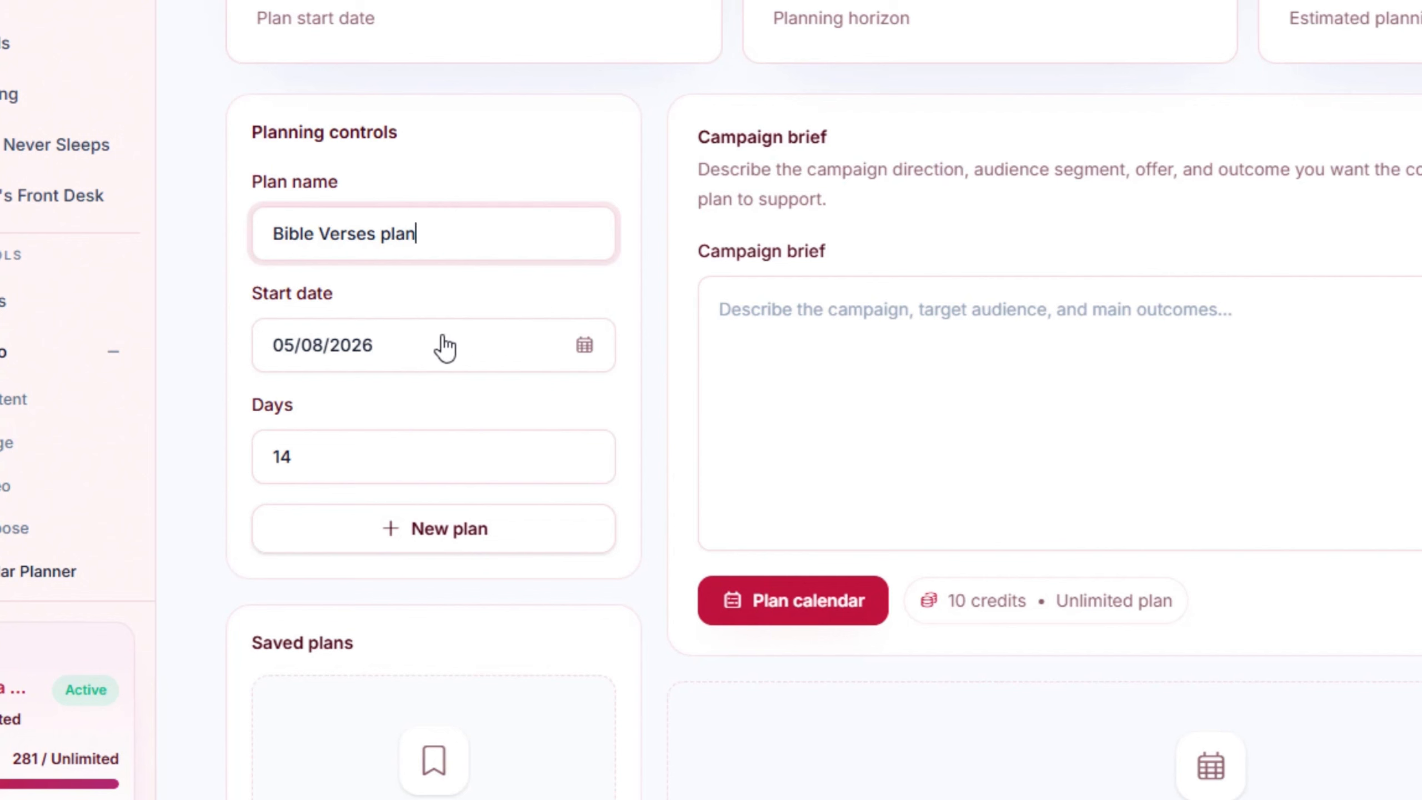
scroll(495, 401, "down", 2)
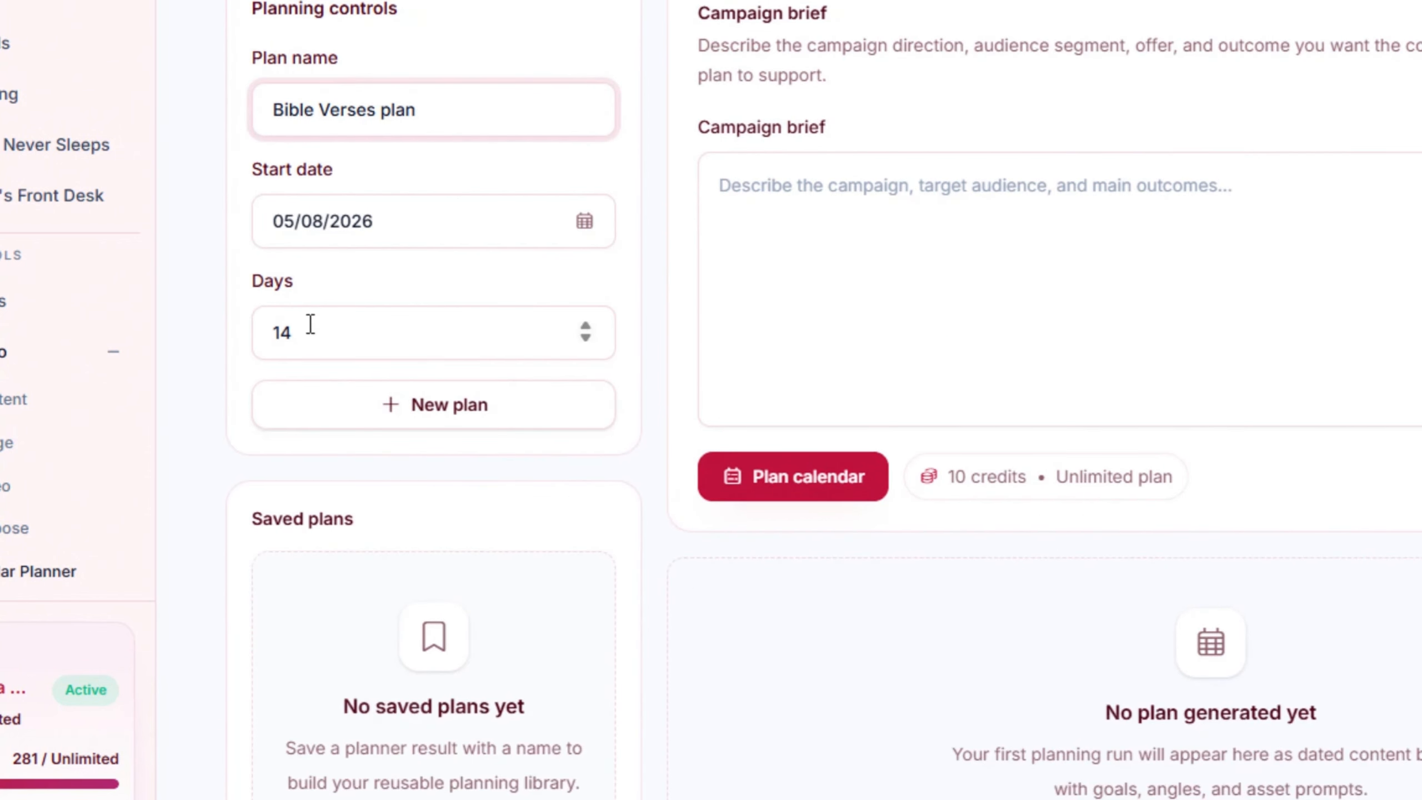
left_click_drag(313, 330, 242, 328)
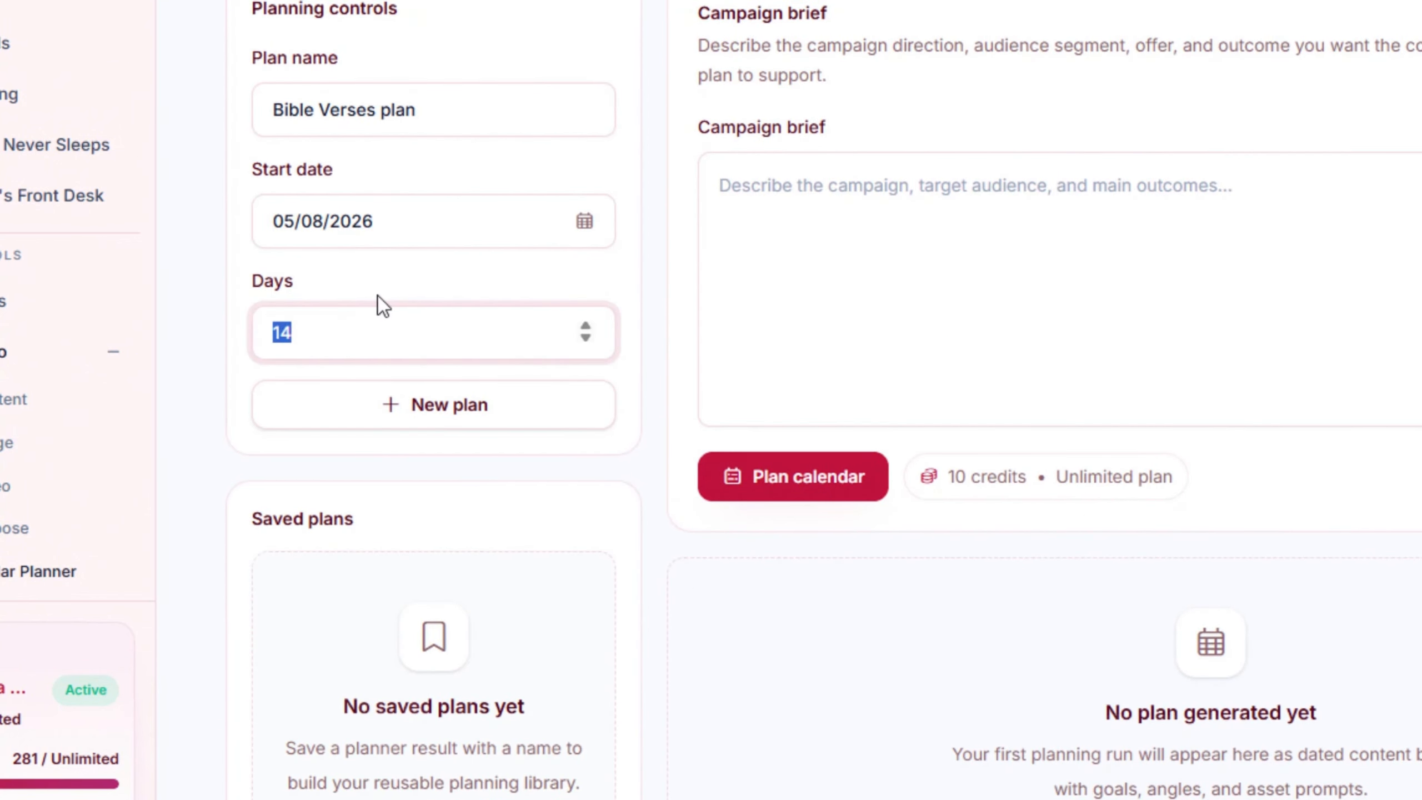
type("30")
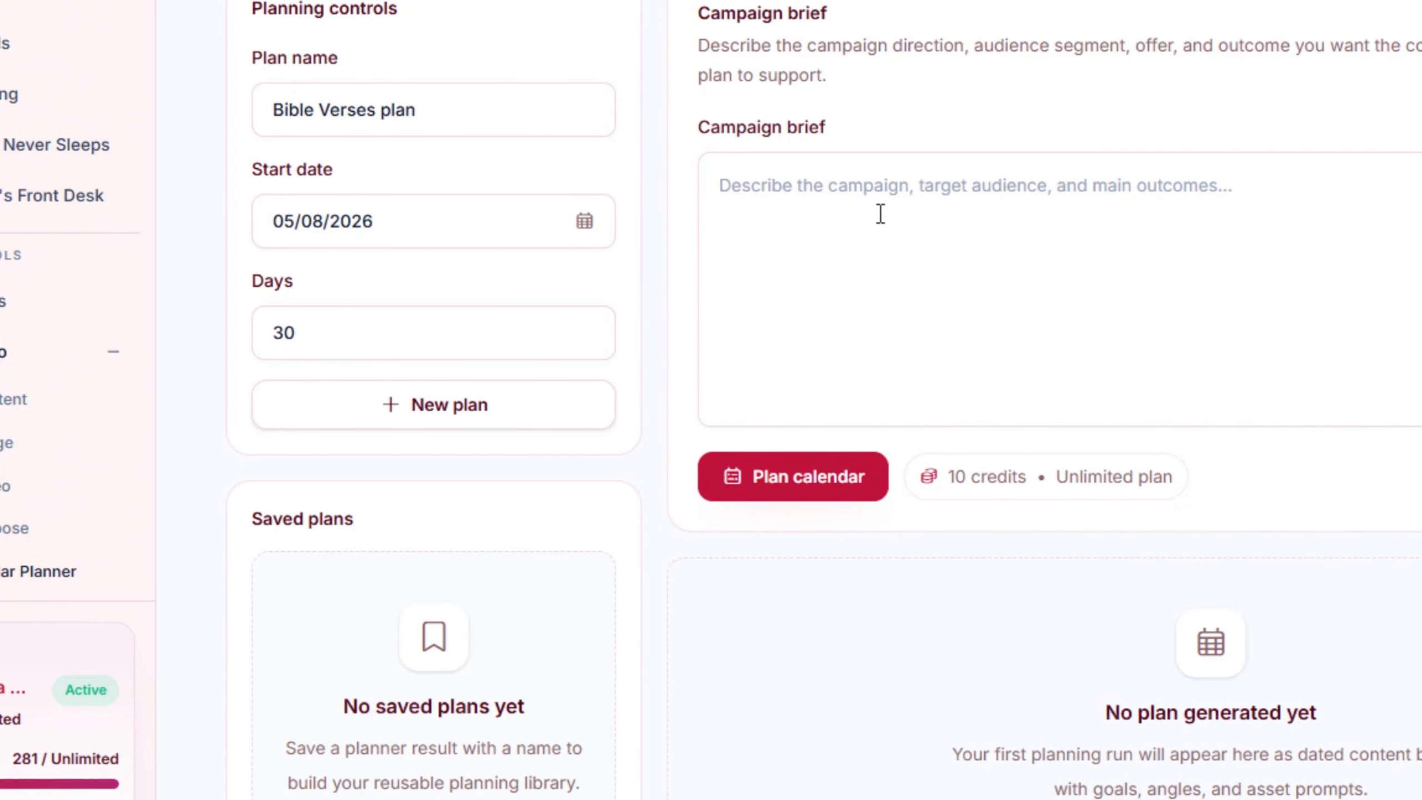
scroll(884, 269, "up", 4)
scroll(880, 278, "down", 4)
scroll(879, 280, "up", 2)
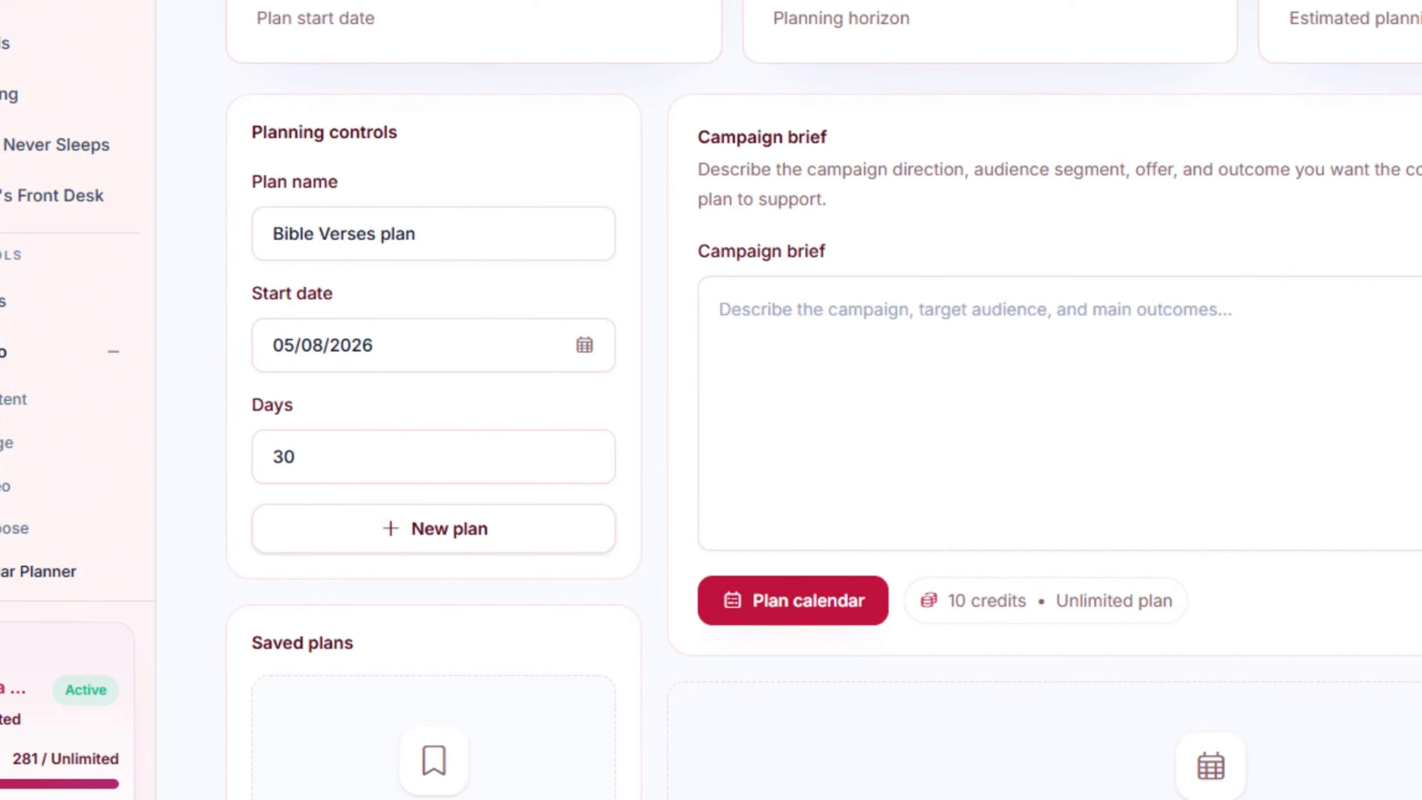
Fill in the campaign brief describing daily Bible verses with inspiring pictures and videos for a Christian audience, and enhance its text
left_click(1133, 362)
key("ctrl+v")
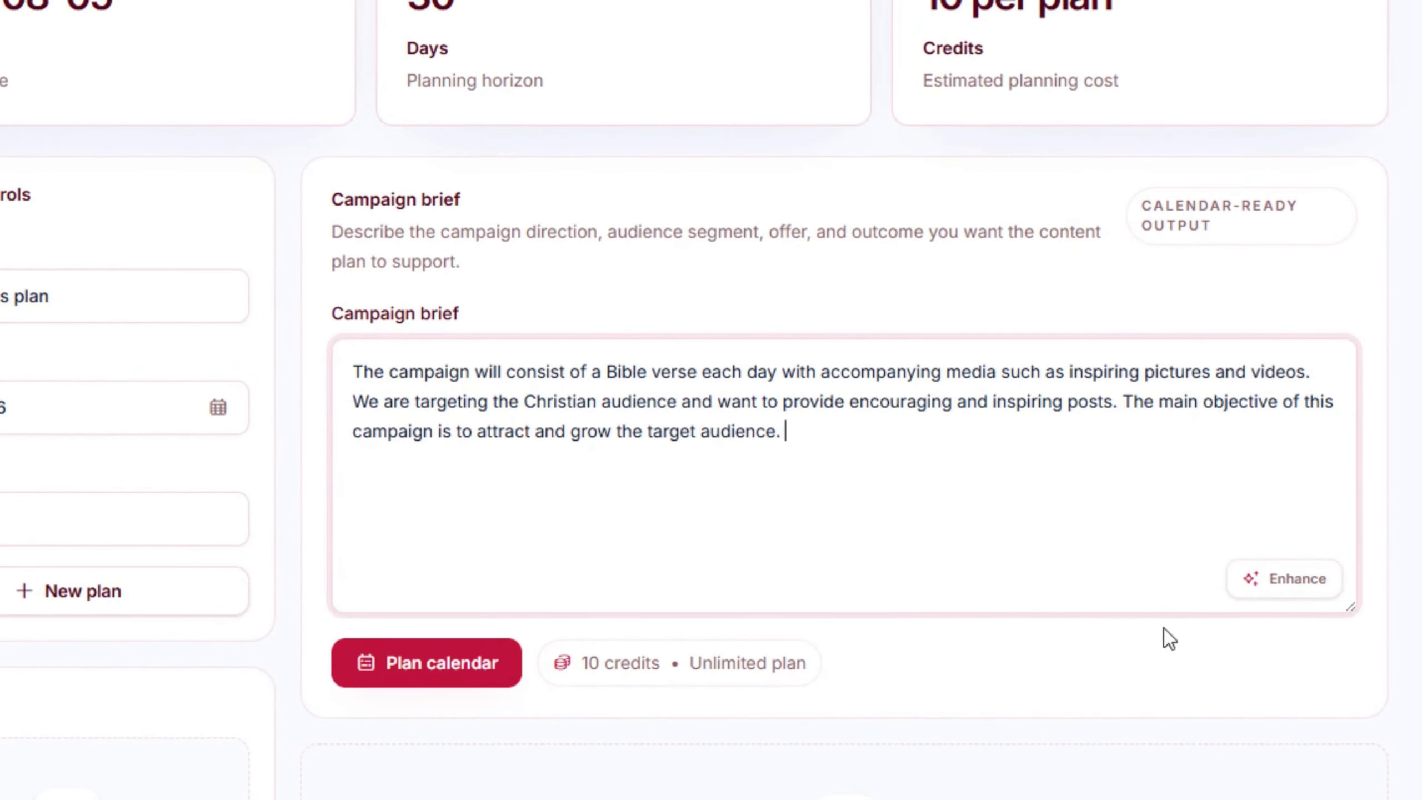
left_click(1277, 583)
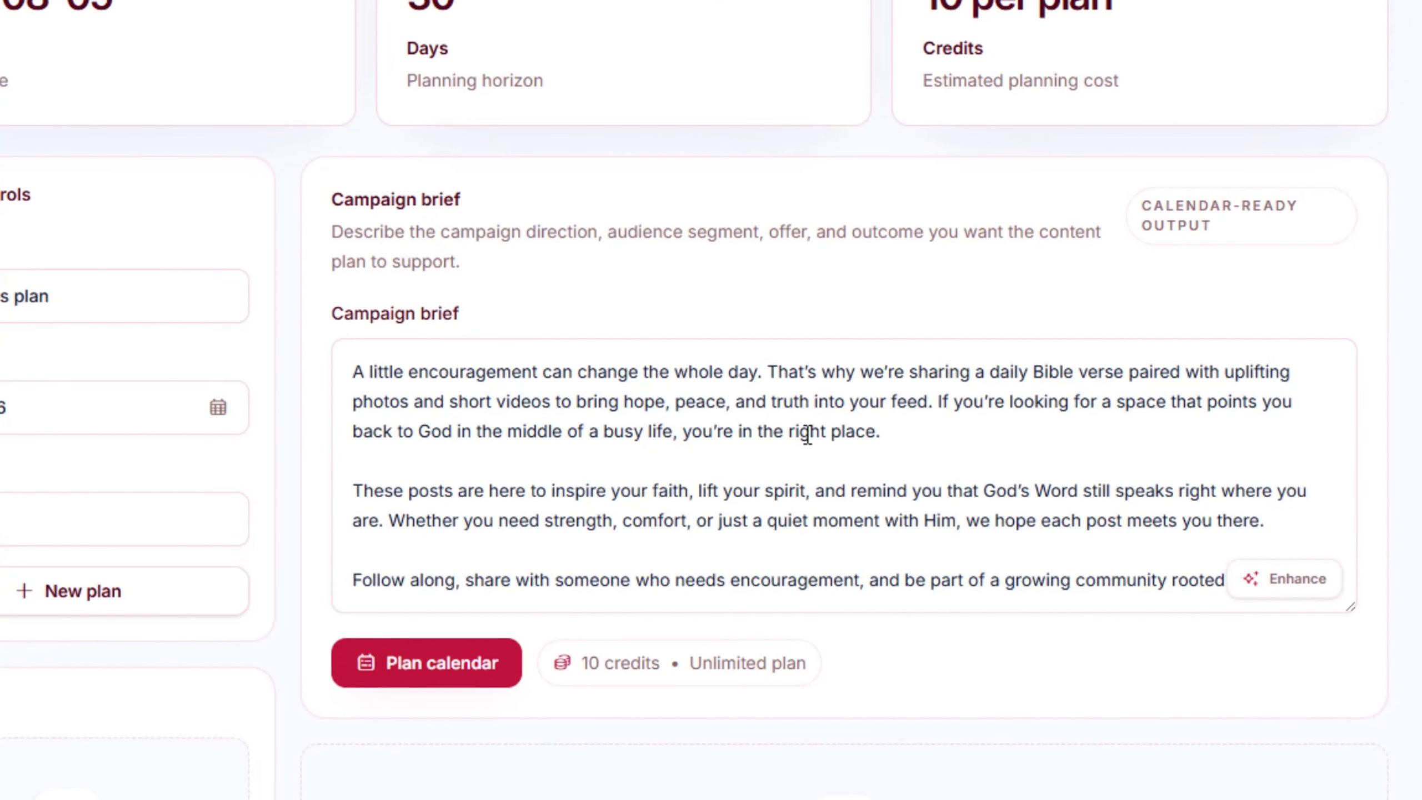
Generate the calendar plan from the enhanced campaign brief
scroll(800, 434, "down", 3)
scroll(796, 438, "down", 4)
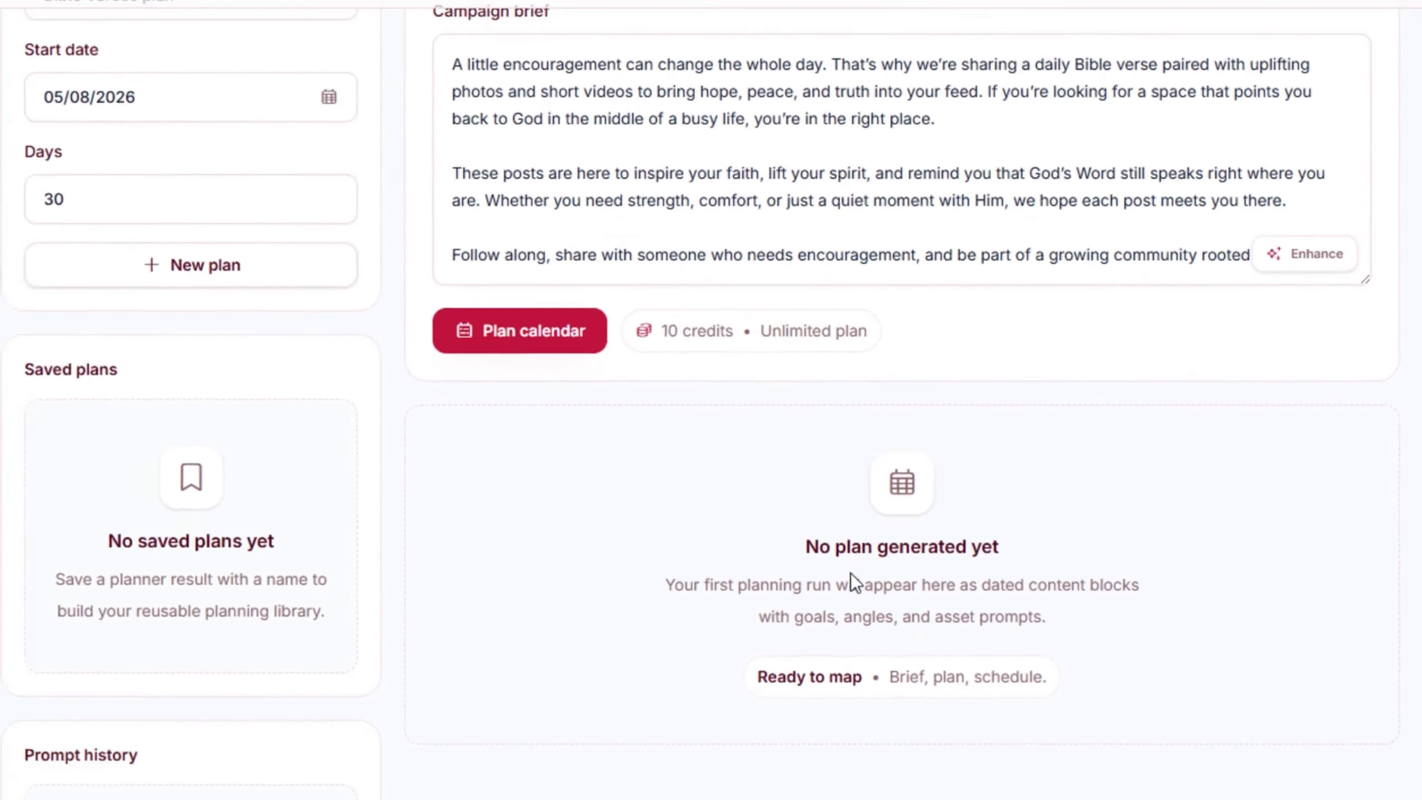
scroll(800, 557, "up", 6)
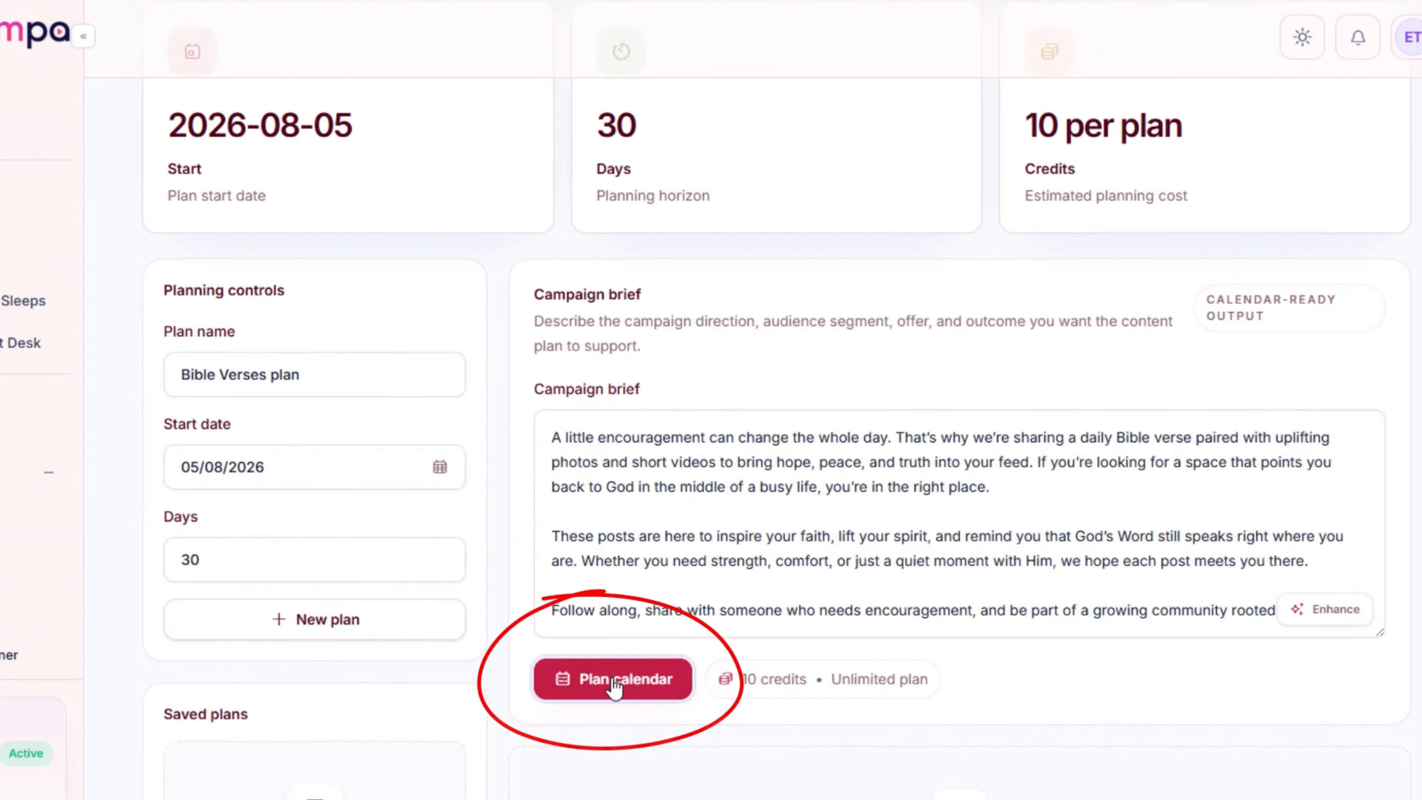
left_click(636, 682)
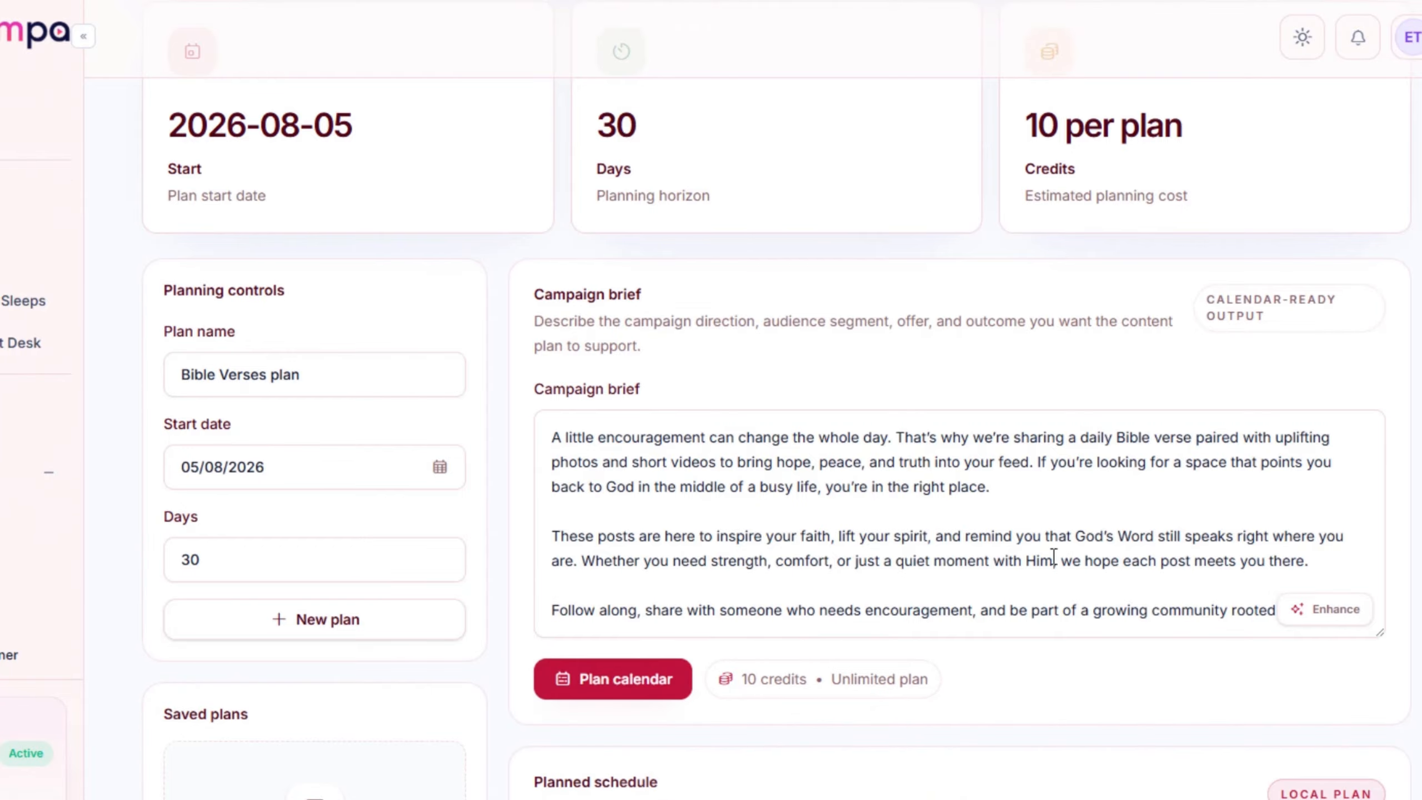
Examine the planned schedule's entries for 2026-08-05 and 2026-08-06, including their angle, asset brief and CTA
scroll(962, 495, "down", 3)
scroll(968, 352, "down", 5)
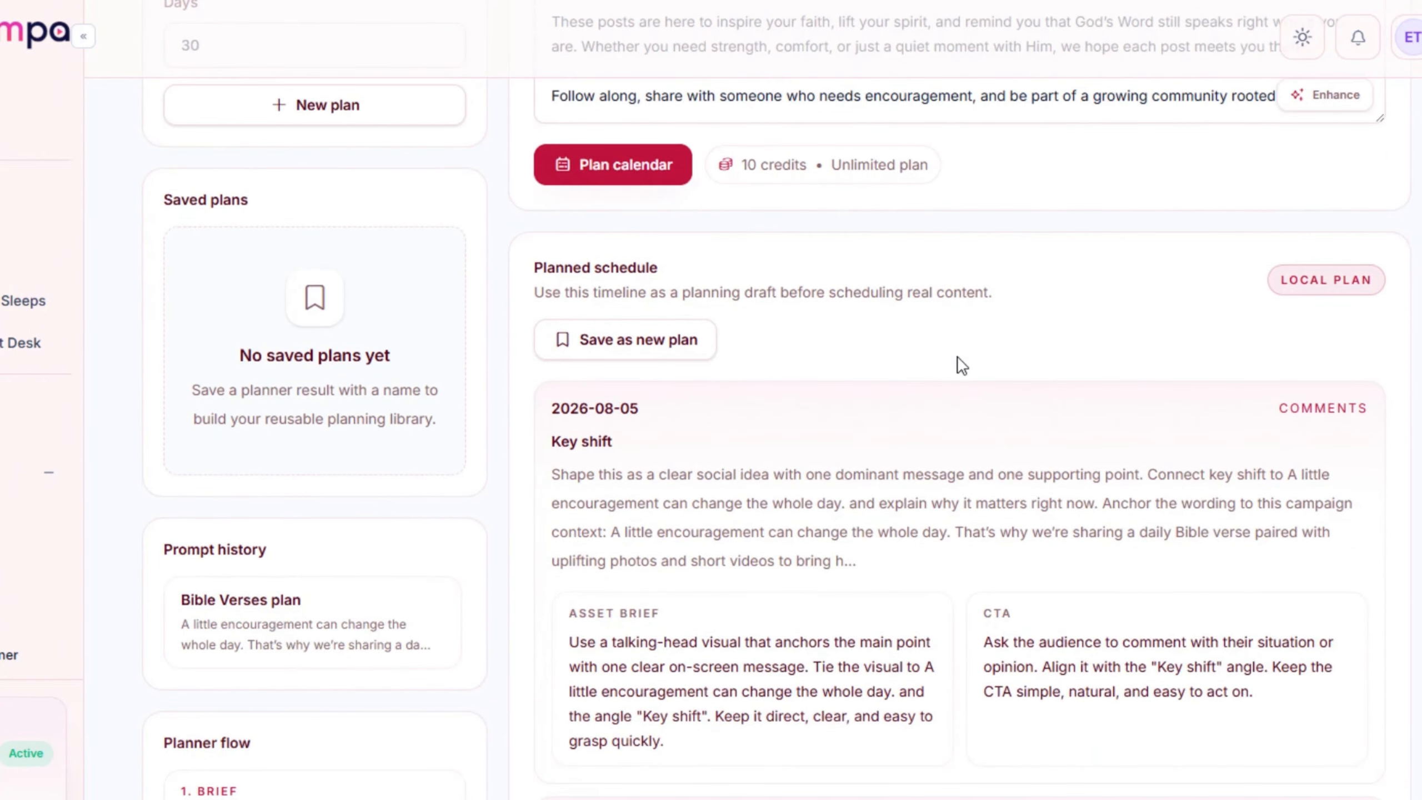
scroll(962, 413, "down", 3)
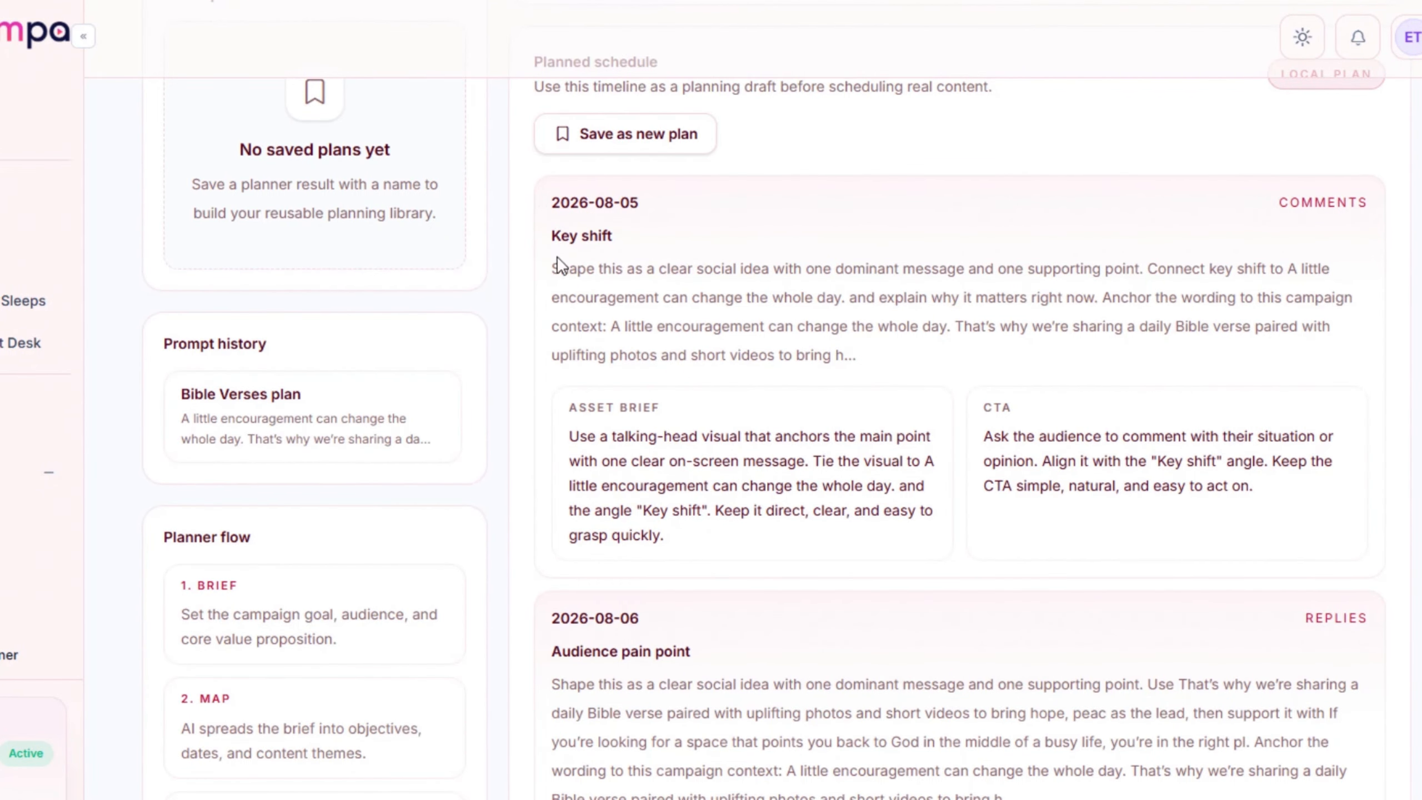
left_click_drag(569, 436, 663, 535)
left_click_drag(984, 437, 1223, 486)
scroll(733, 510, "down", 5)
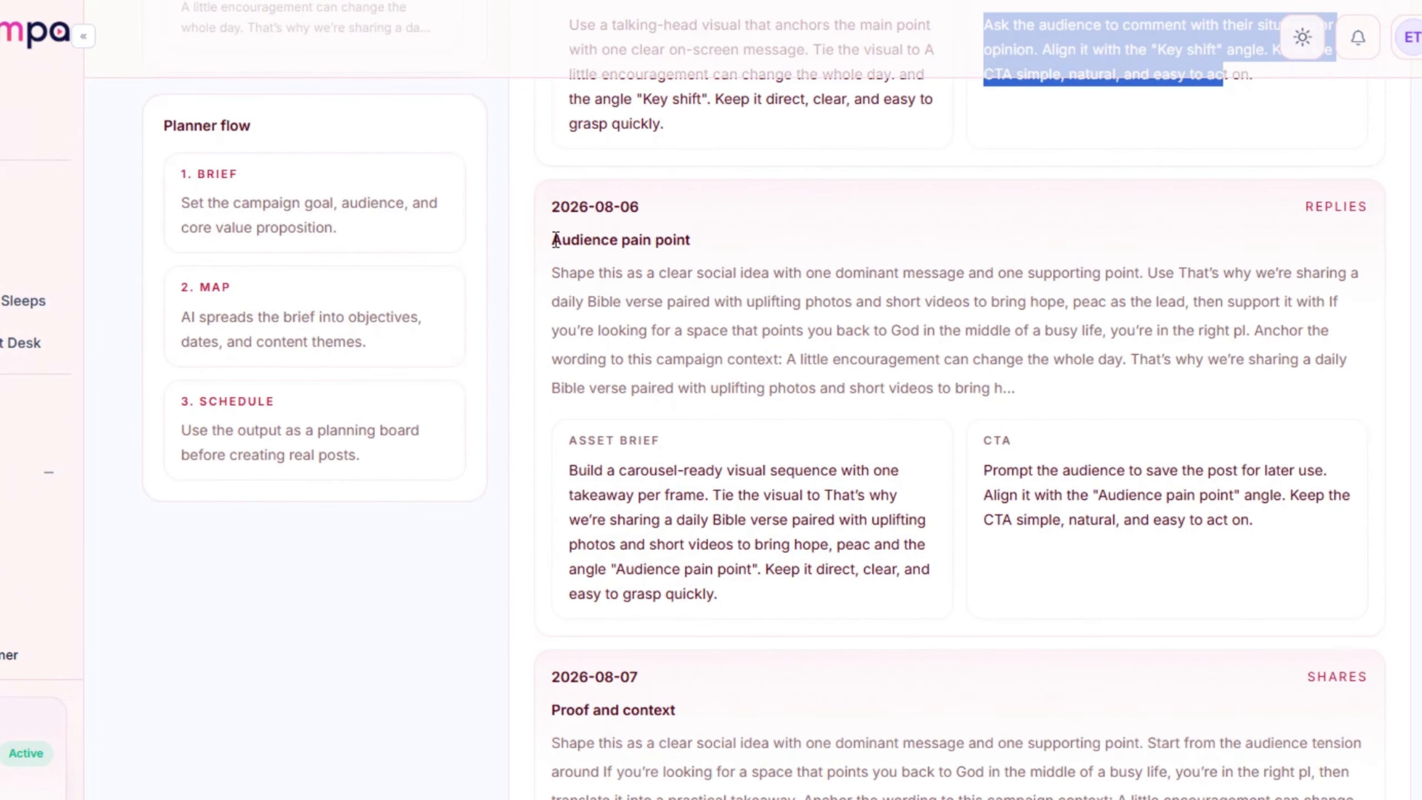
left_click_drag(553, 239, 704, 254)
left_click_drag(560, 273, 1073, 400)
left_click_drag(569, 469, 1248, 519)
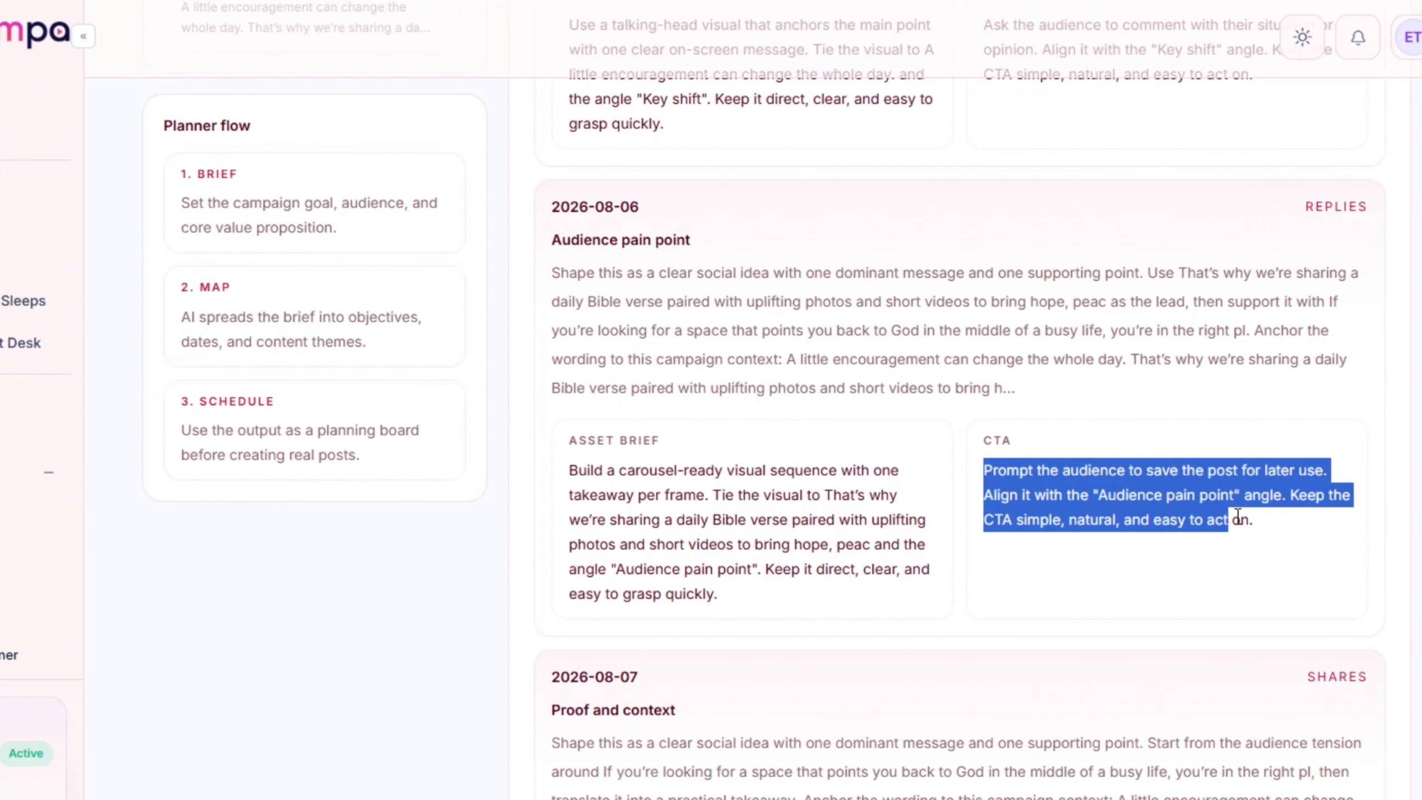
Read the planned content ideas for 2026-08-07 through 2026-08-10 in the schedule
scroll(866, 610, "down", 6)
left_click_drag(551, 331, 1339, 417)
left_click(1338, 417)
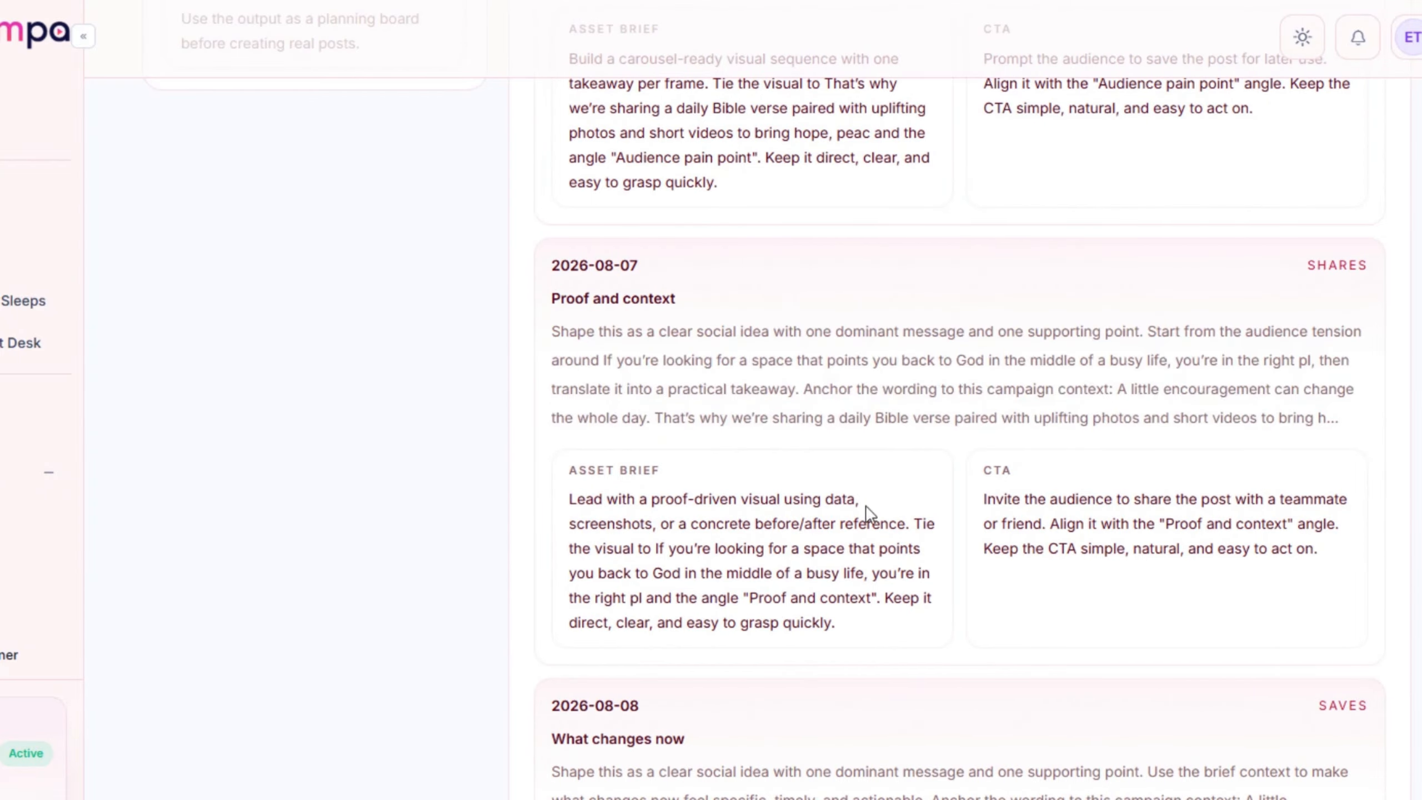
scroll(685, 571, "down", 5)
left_click_drag(553, 326, 722, 449)
scroll(681, 687, "down", 4)
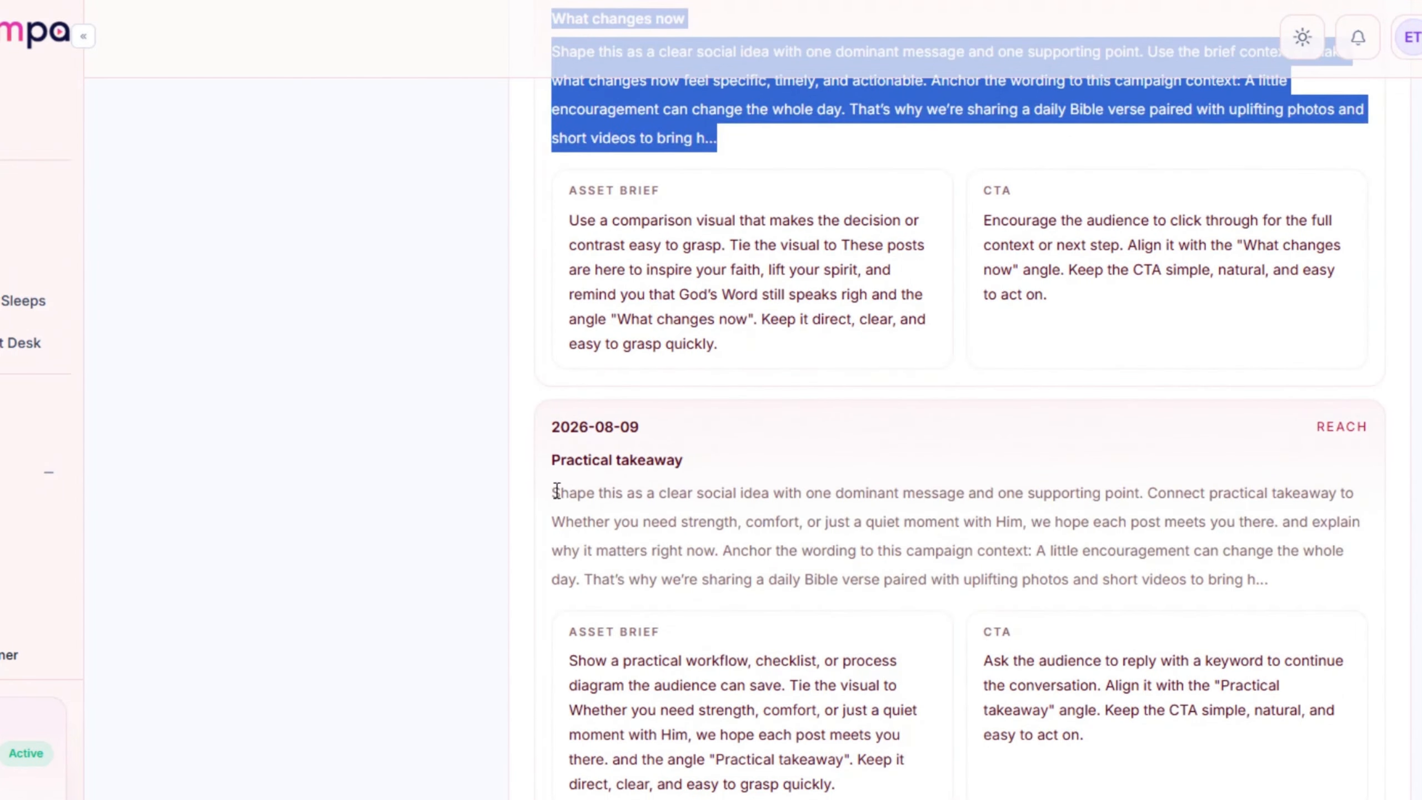
left_click_drag(555, 490, 1190, 603)
scroll(577, 495, "down", 5)
left_click_drag(560, 419, 1254, 476)
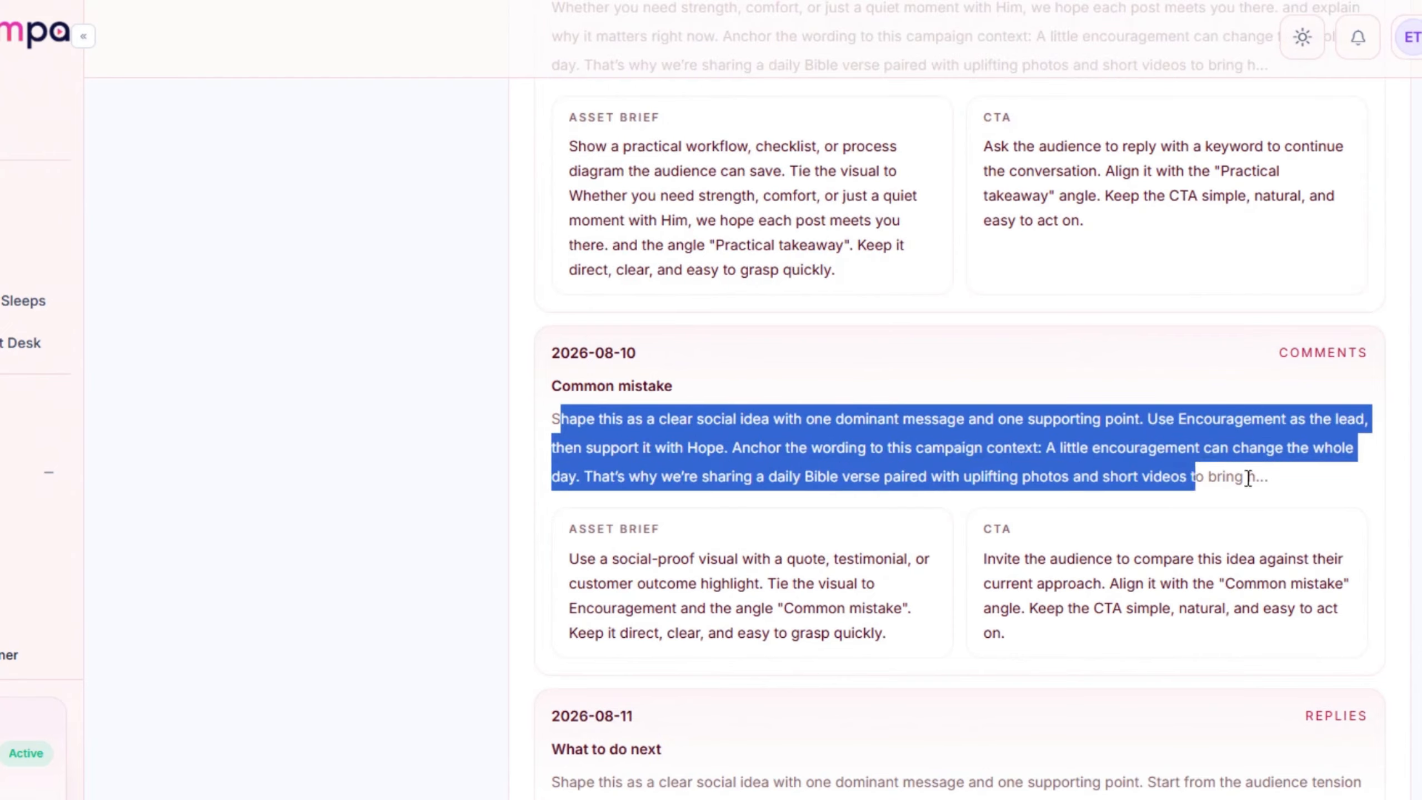
Review the remaining daily entries of the planned schedule through 2026-09-03, checking their asset briefs and CTAs
scroll(923, 672, "down", 5)
scroll(898, 689, "up", 6)
scroll(1096, 600, "up", 3)
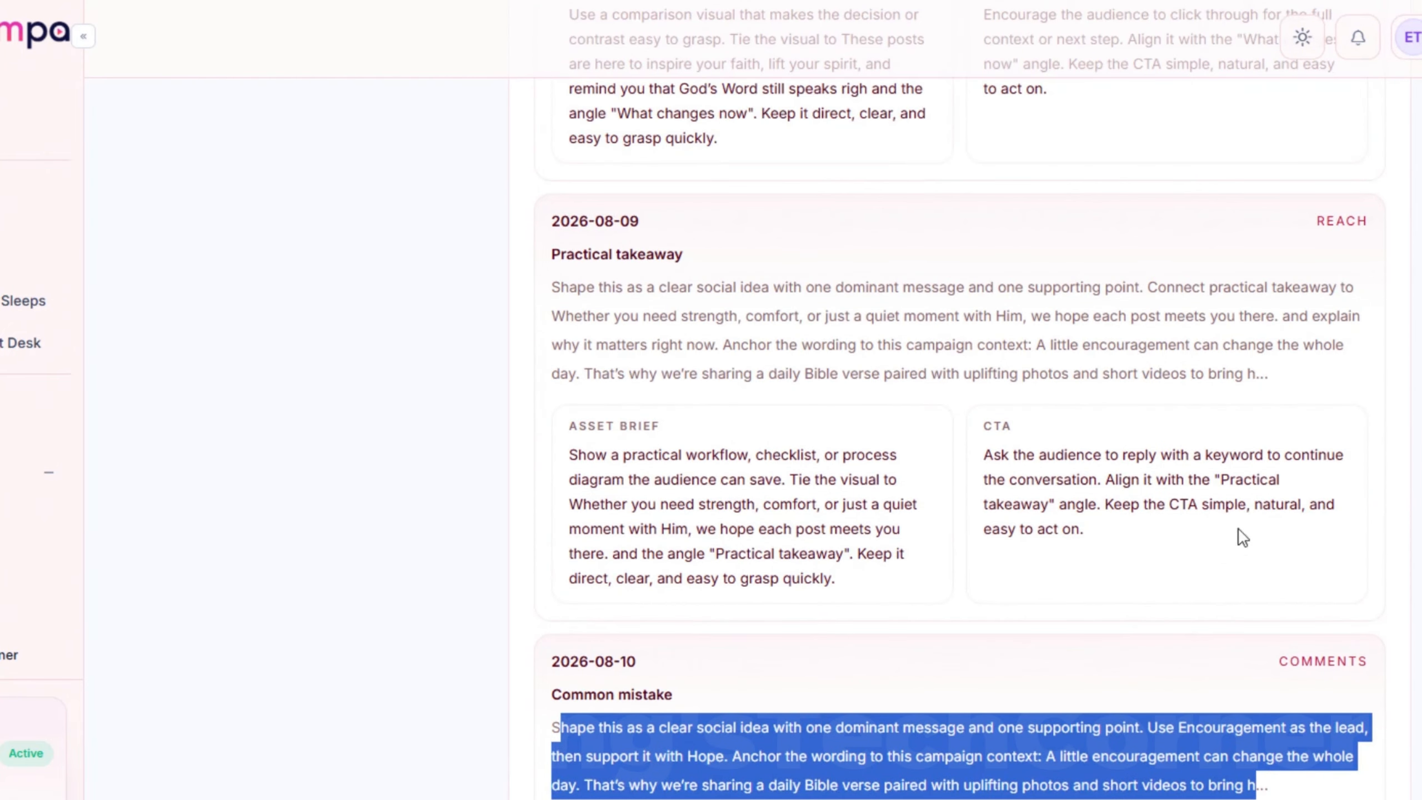
scroll(1343, 223, "down", 5)
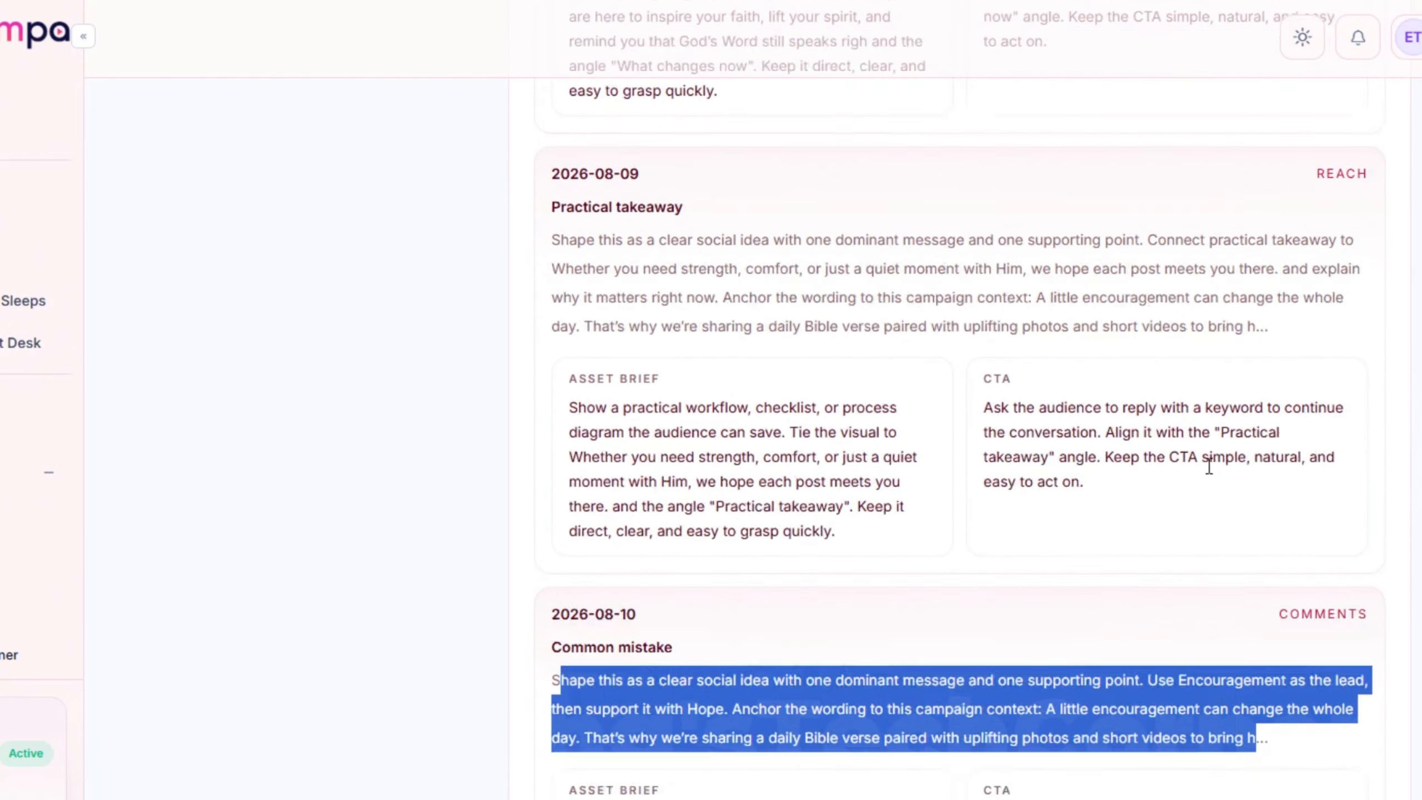
scroll(1224, 422, "down", 5)
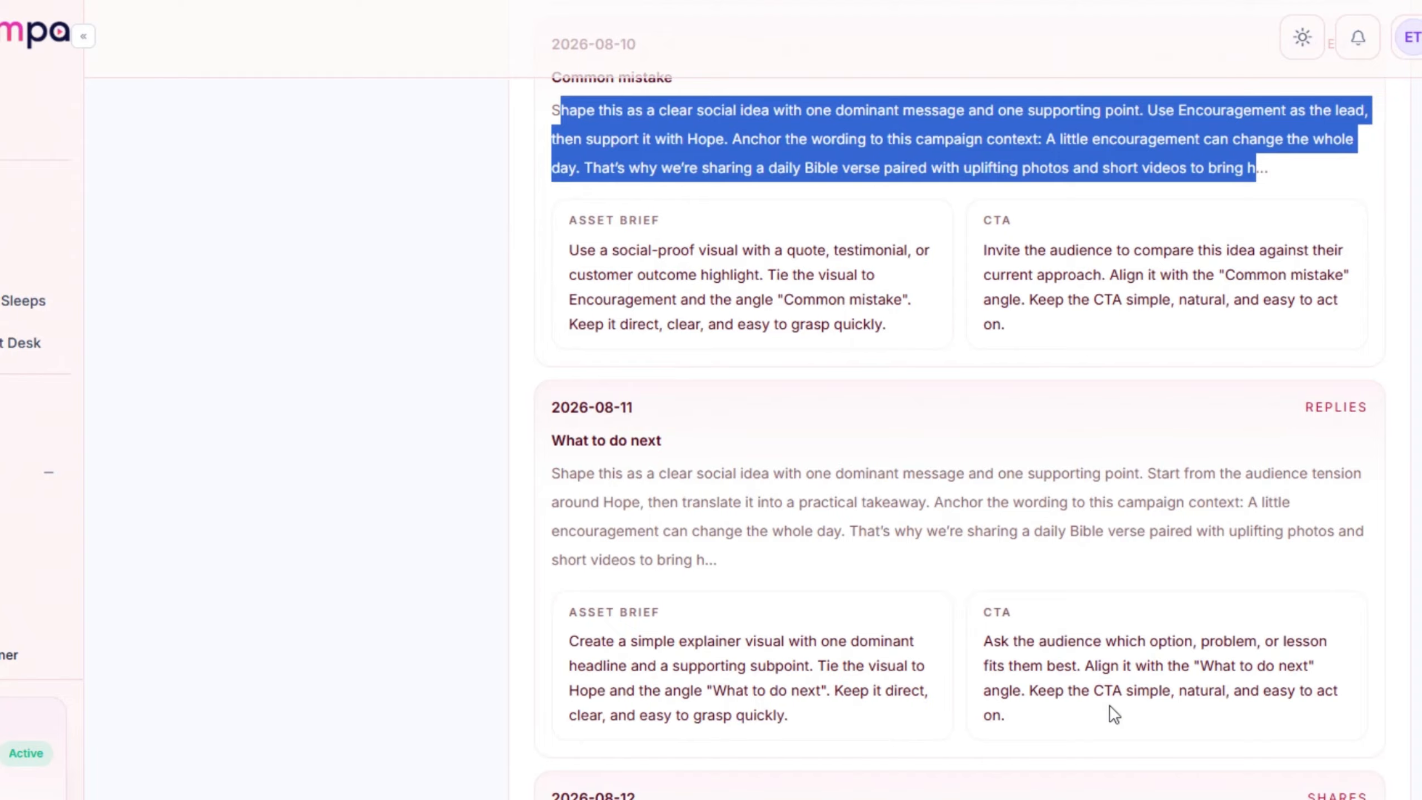
scroll(1282, 439, "down", 8)
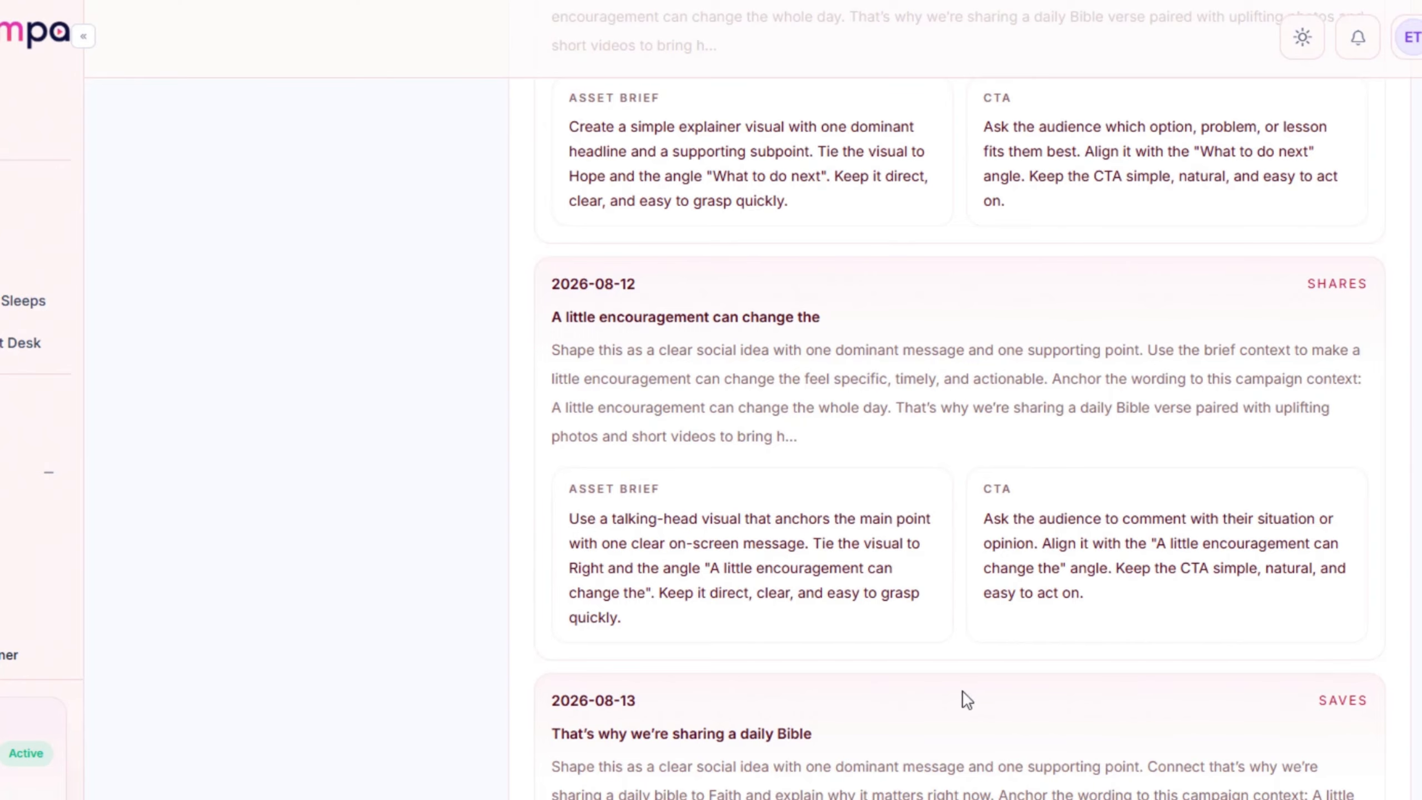
scroll(946, 691, "down", 20)
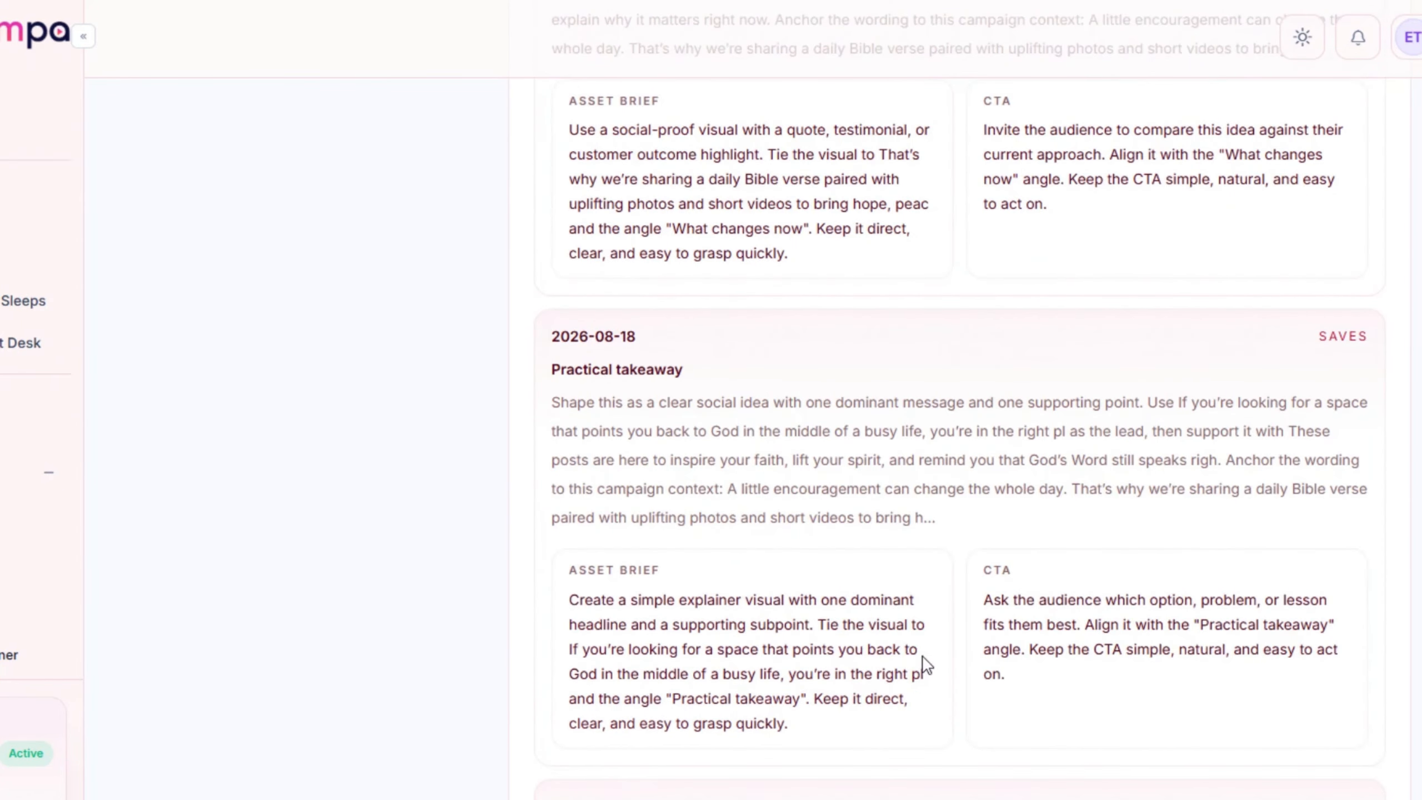
scroll(925, 663, "down", 20)
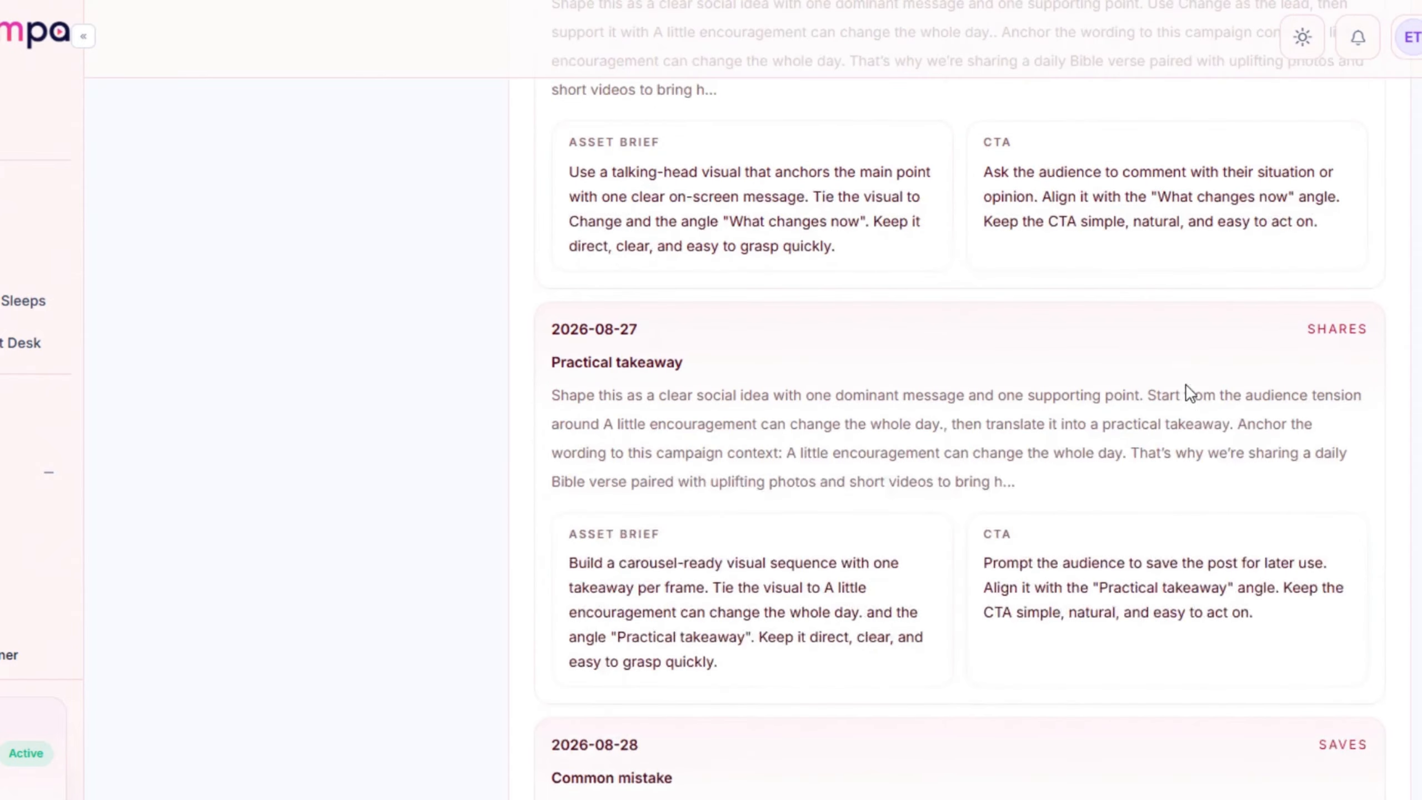
scroll(1185, 387, "down", 20)
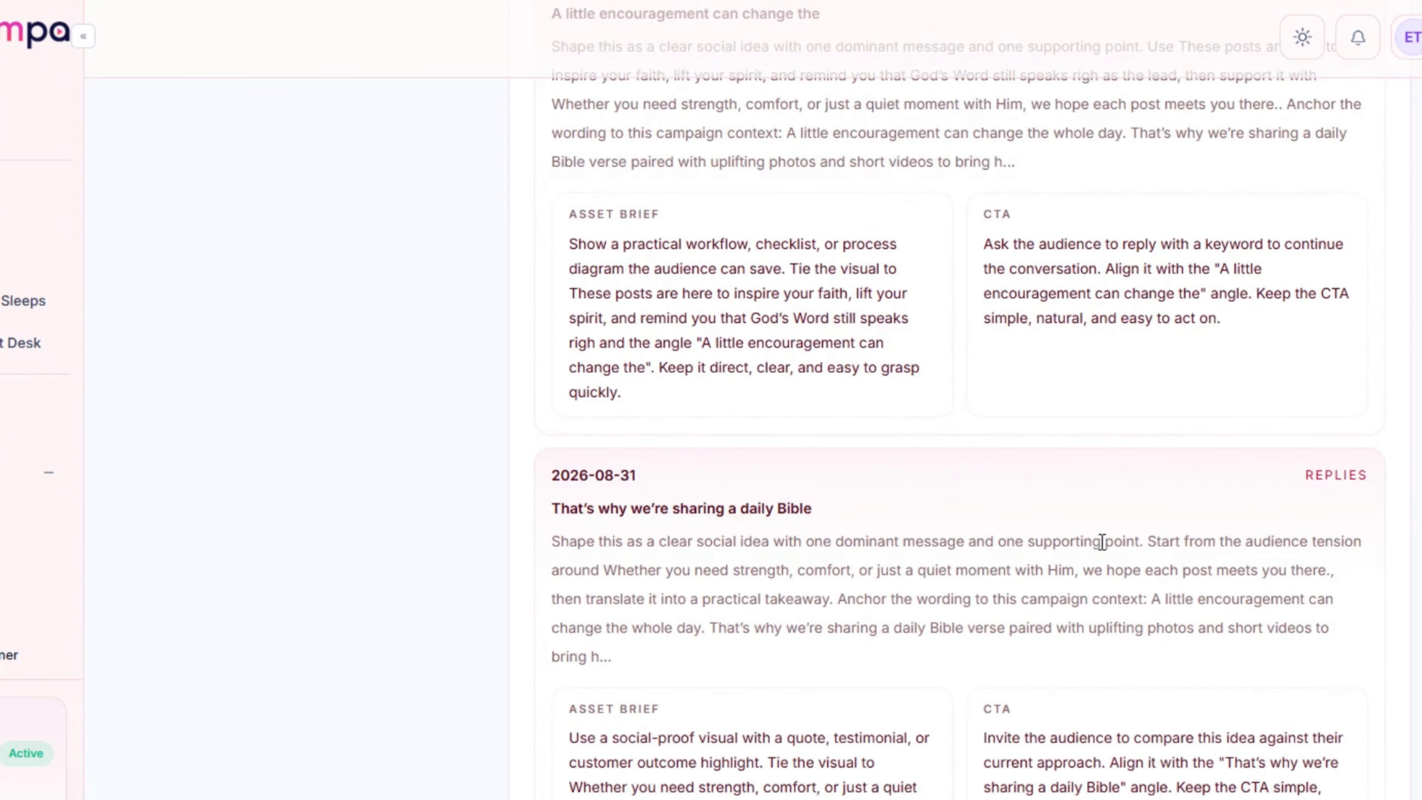
scroll(1102, 541, "down", 20)
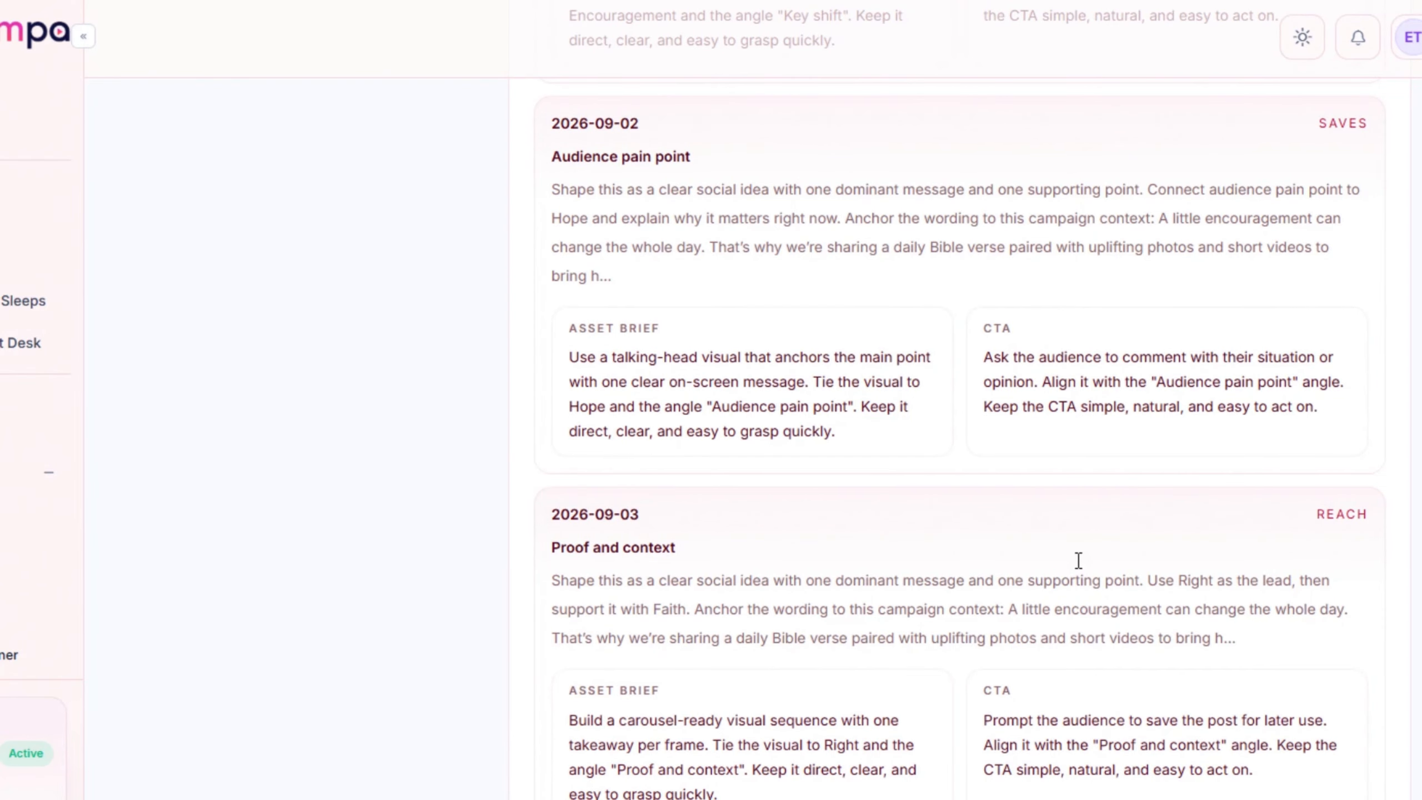
Save the generated schedule as a new plan
scroll(1225, 575, "up", 20)
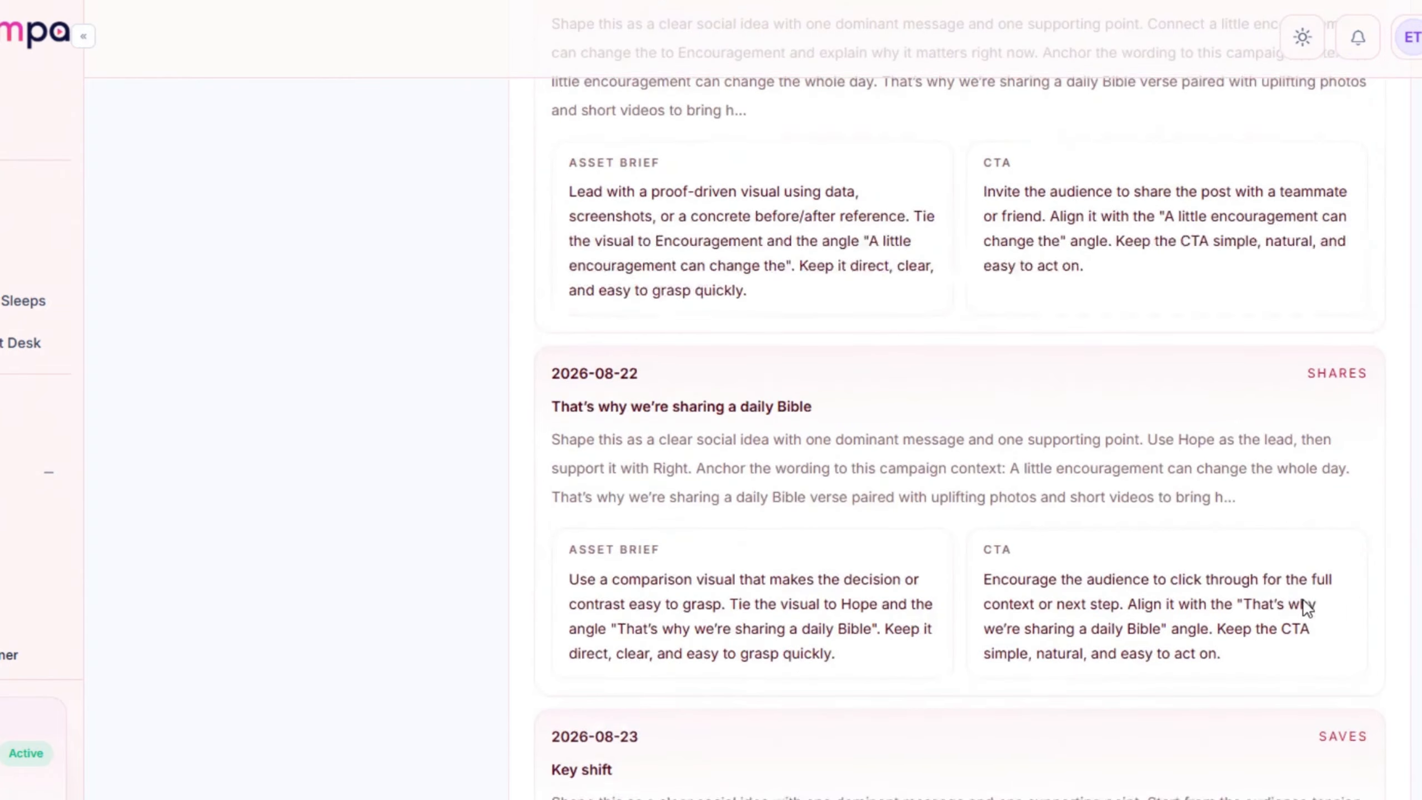
scroll(1288, 594, "up", 20)
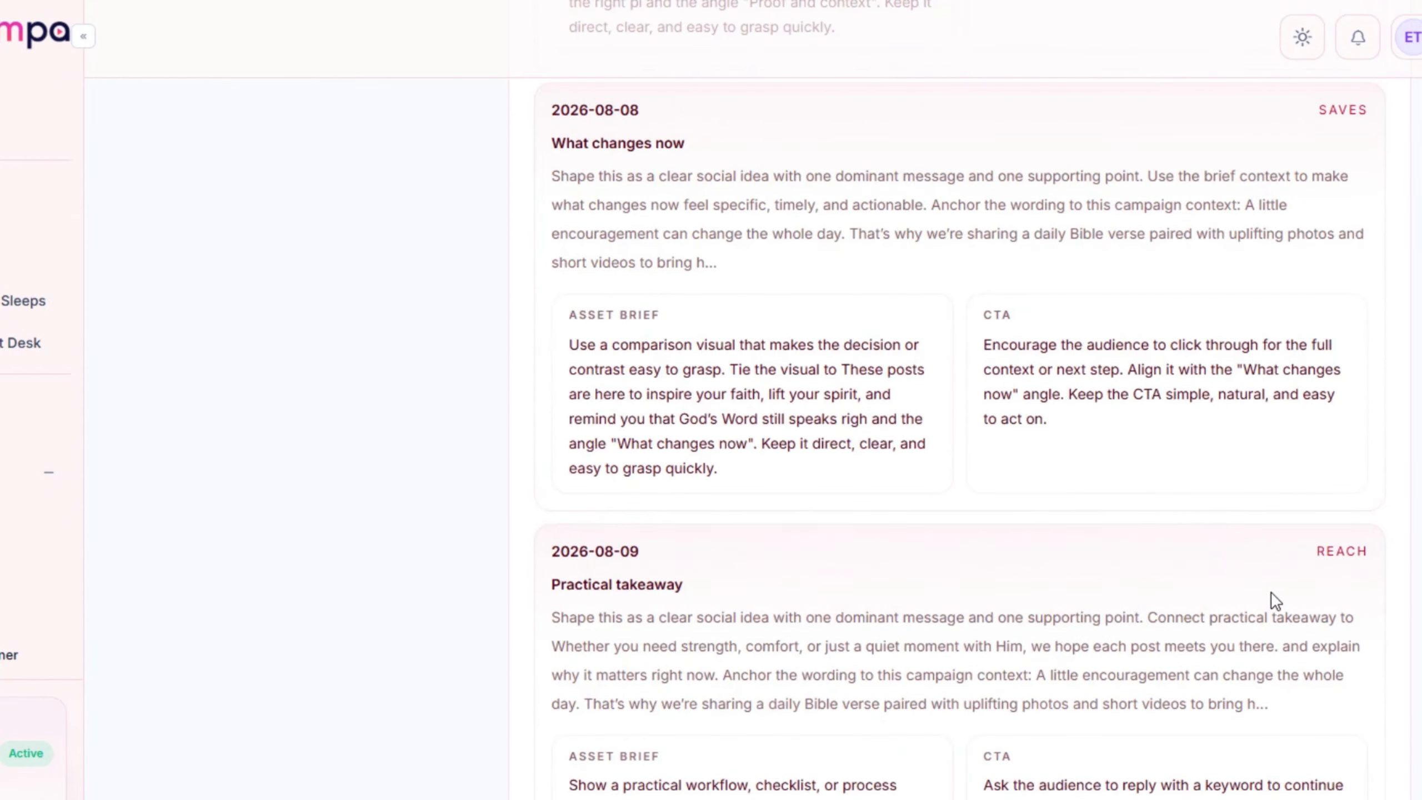
scroll(1275, 600, "up", 20)
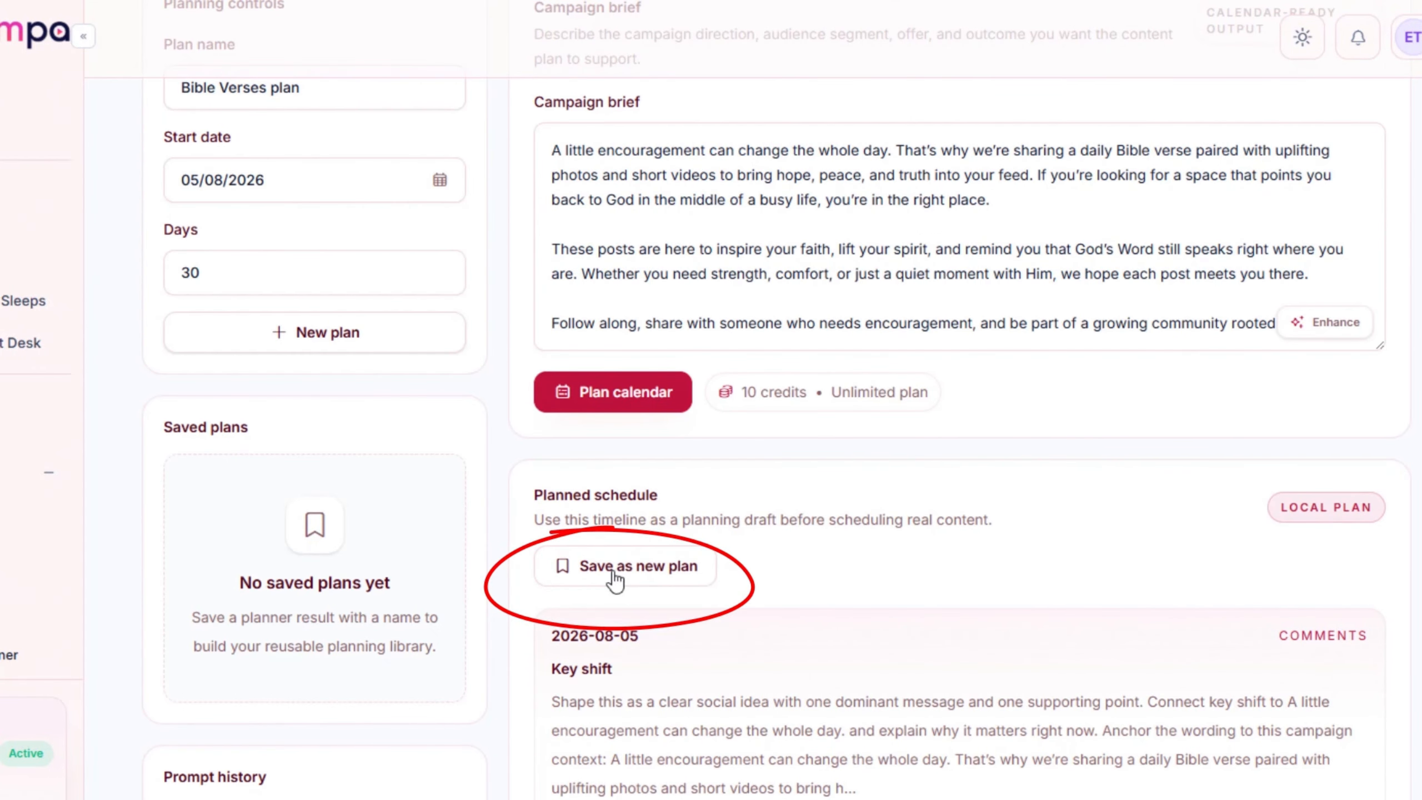
left_click(642, 570)
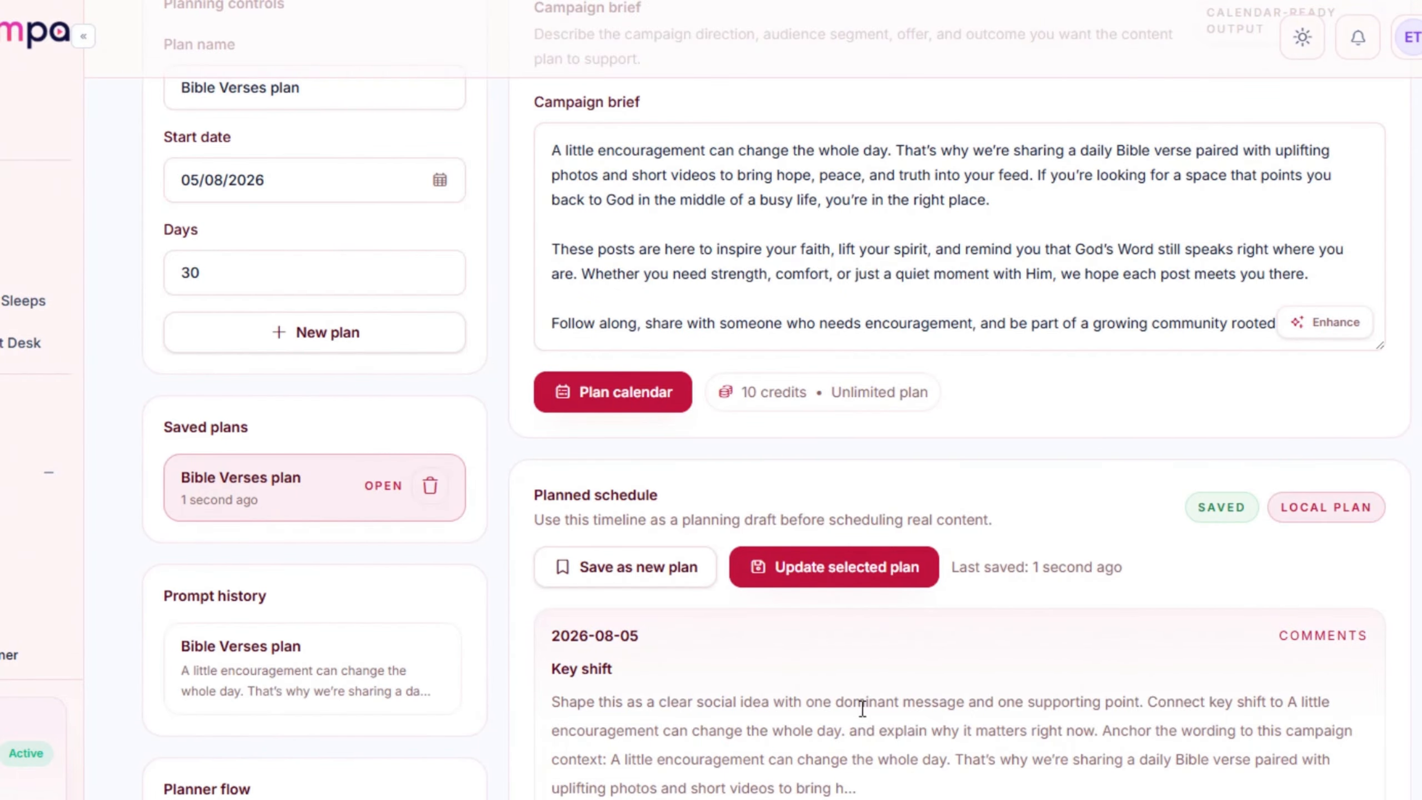
Examine the saved Bible Verses plan, its campaign brief, prompt history, planner flow and dated schedule entries
scroll(907, 581, "up", 10)
scroll(907, 581, "down", 5)
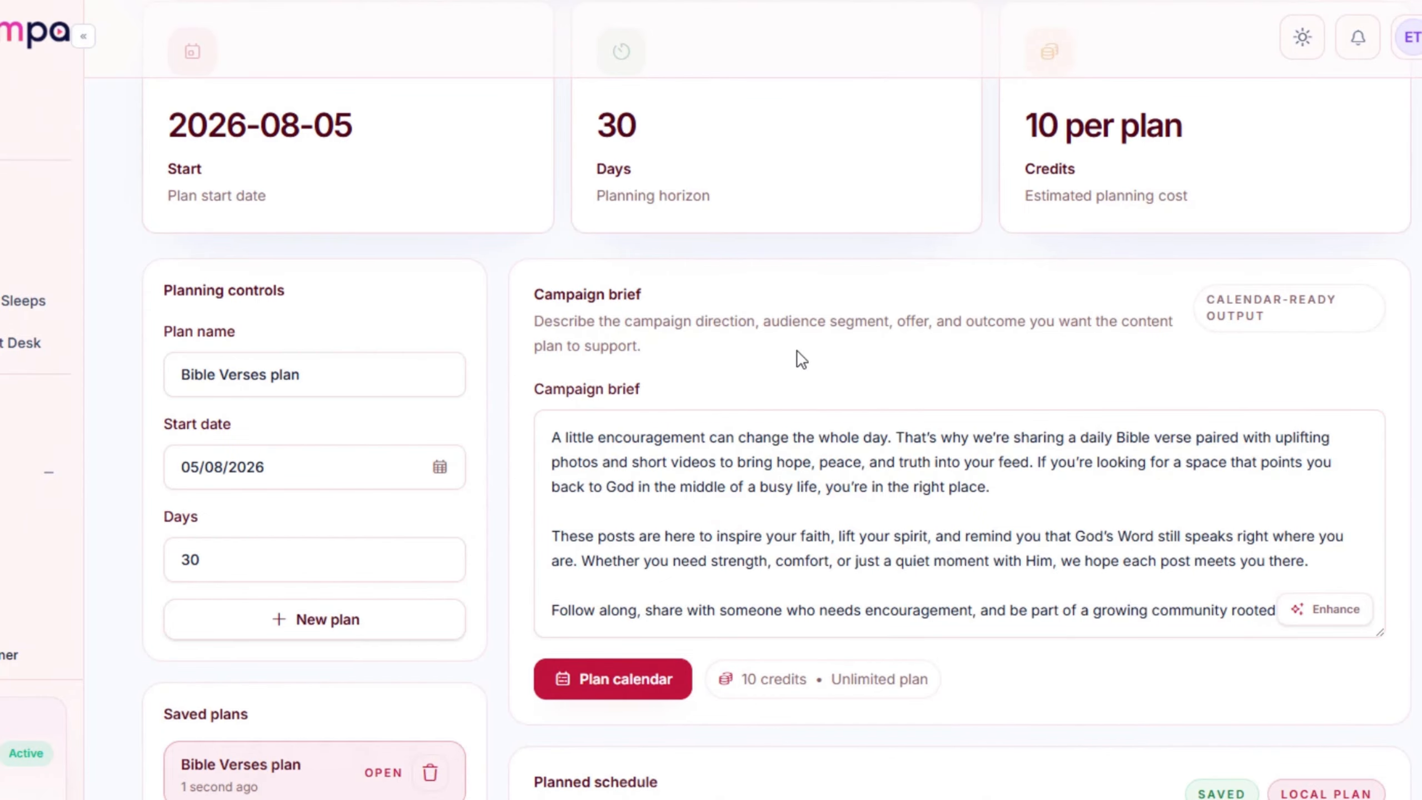
scroll(847, 574, "down", 13)
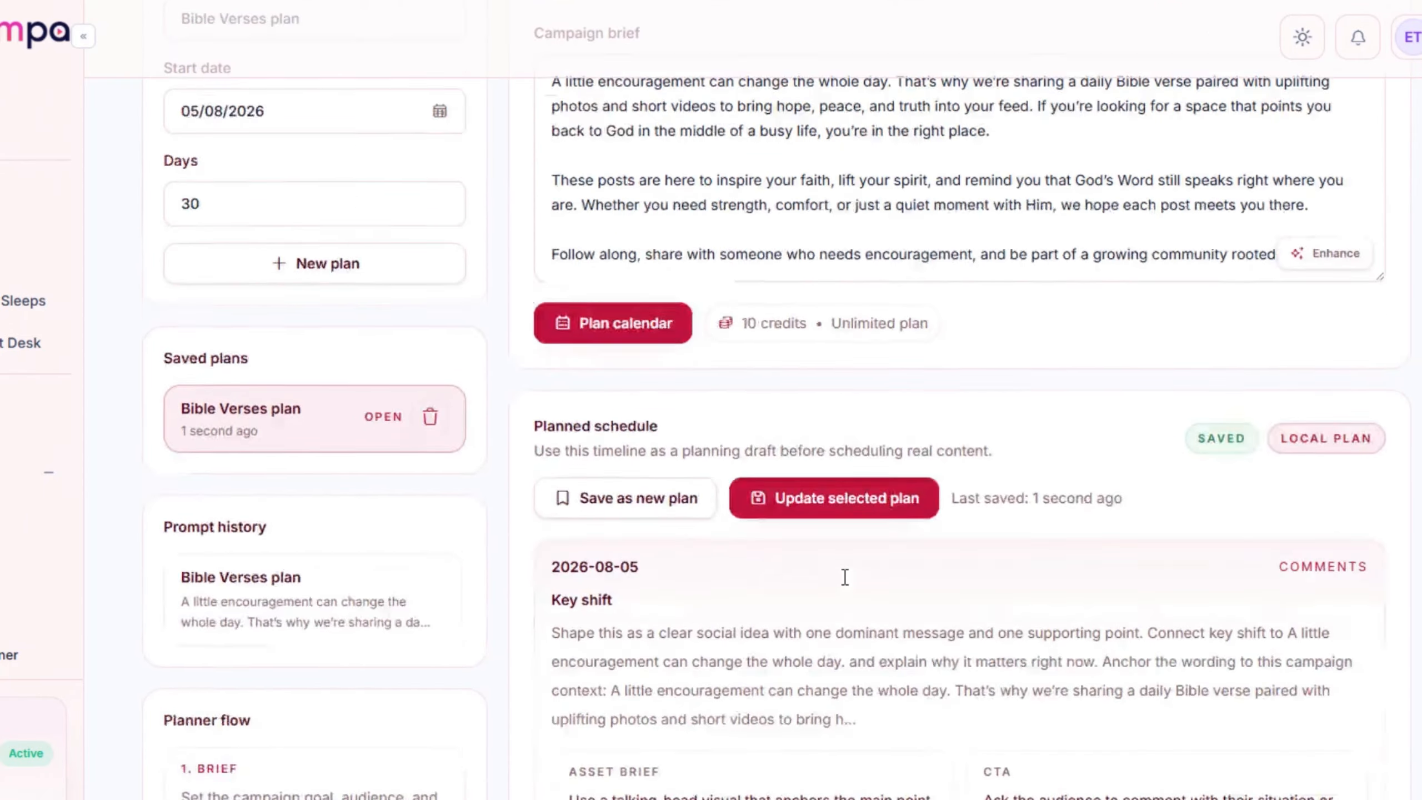
scroll(851, 611, "up", 5)
scroll(1085, 590, "down", 13)
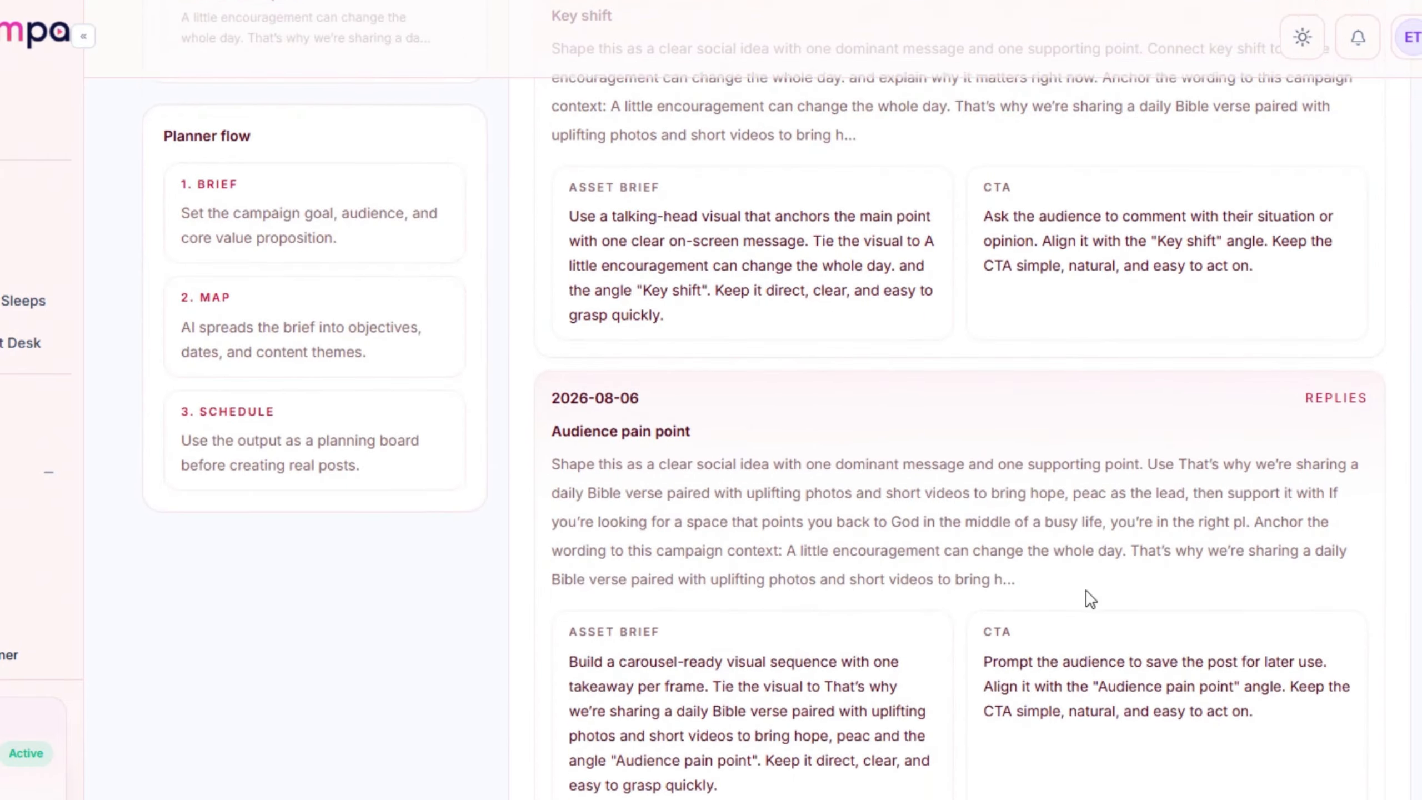
scroll(1086, 567, "up", 10)
scroll(1083, 568, "down", 2)
scroll(1083, 567, "up", 2)
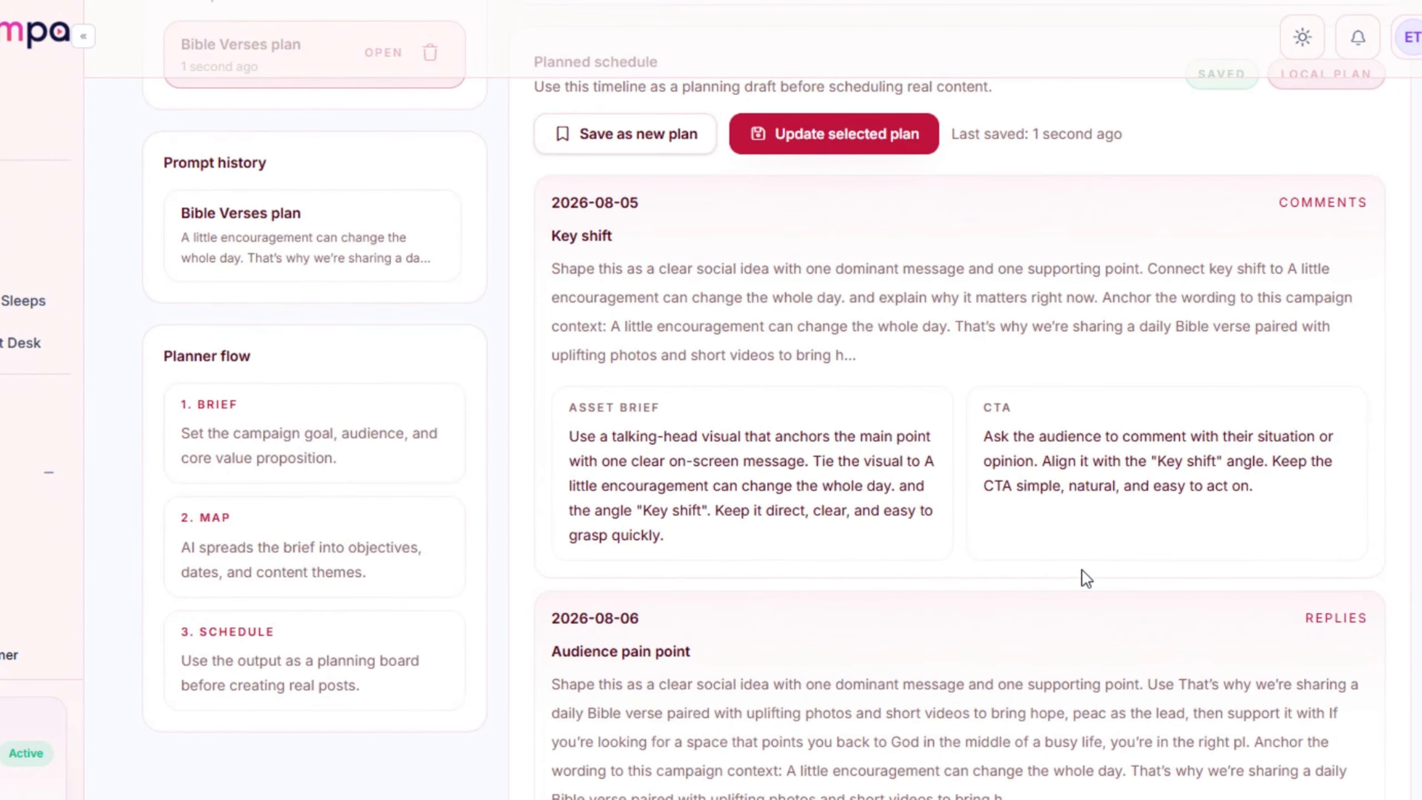
scroll(1168, 565, "up", 3)
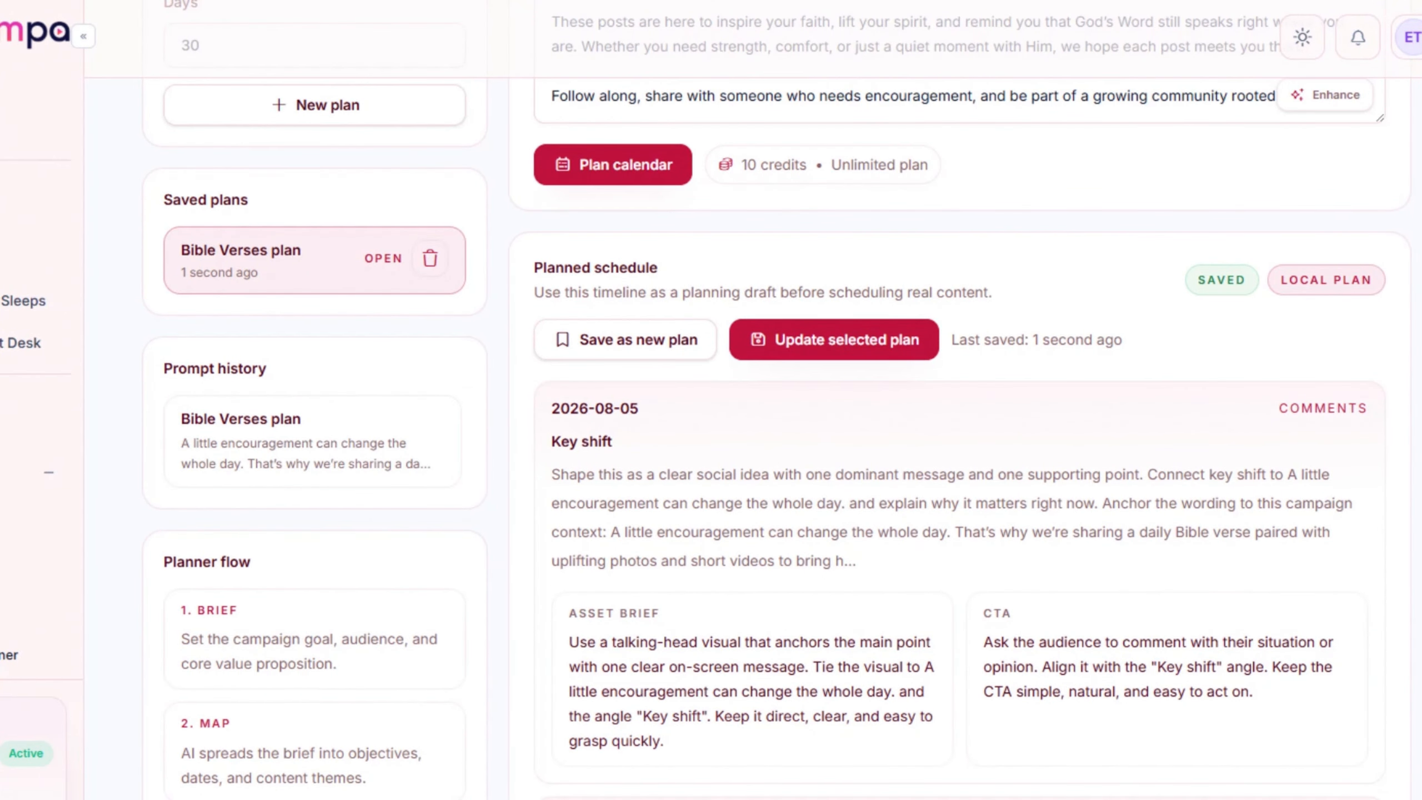
scroll(951, 448, "down", 20)
scroll(952, 448, "up", 20)
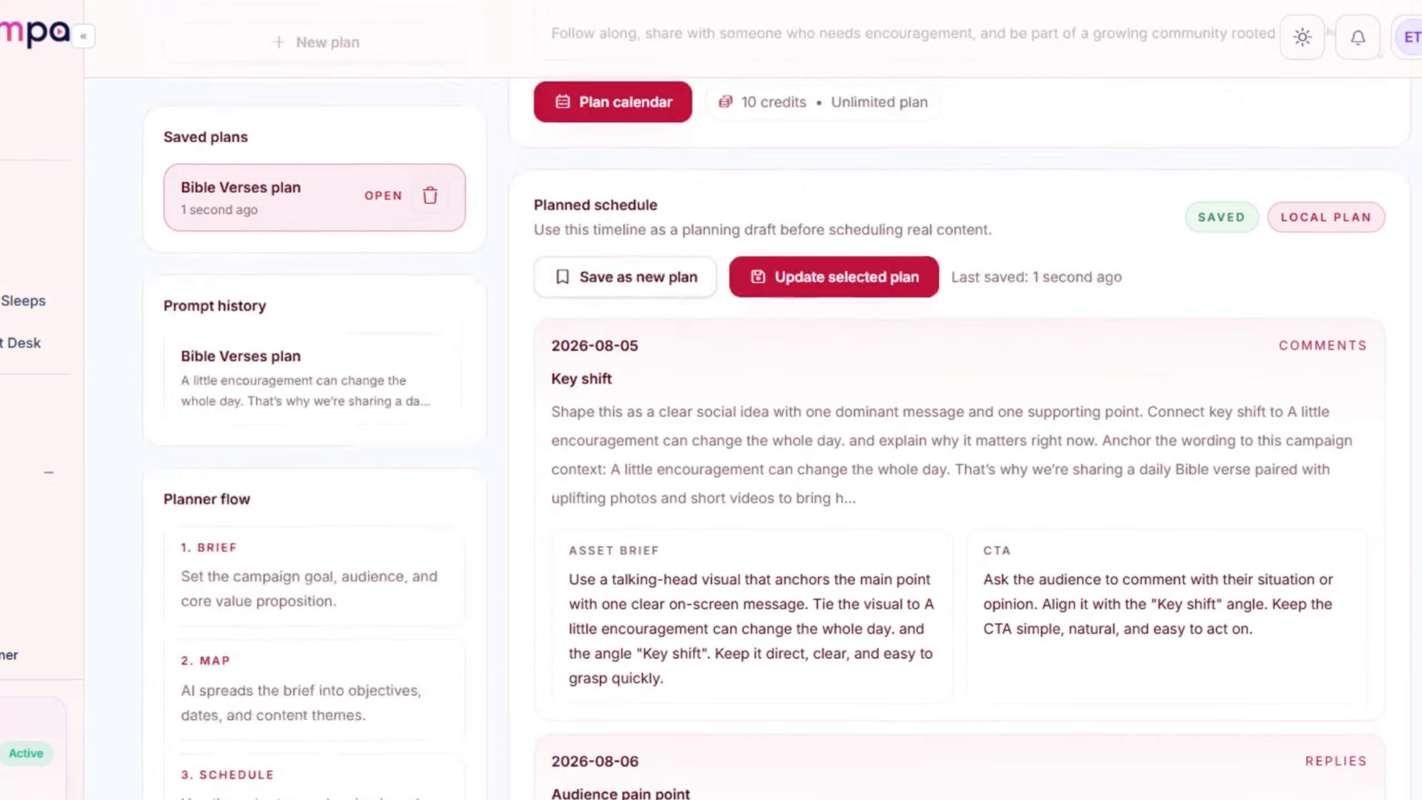
scroll(952, 448, "up", 1)
scroll(952, 448, "down", 20)
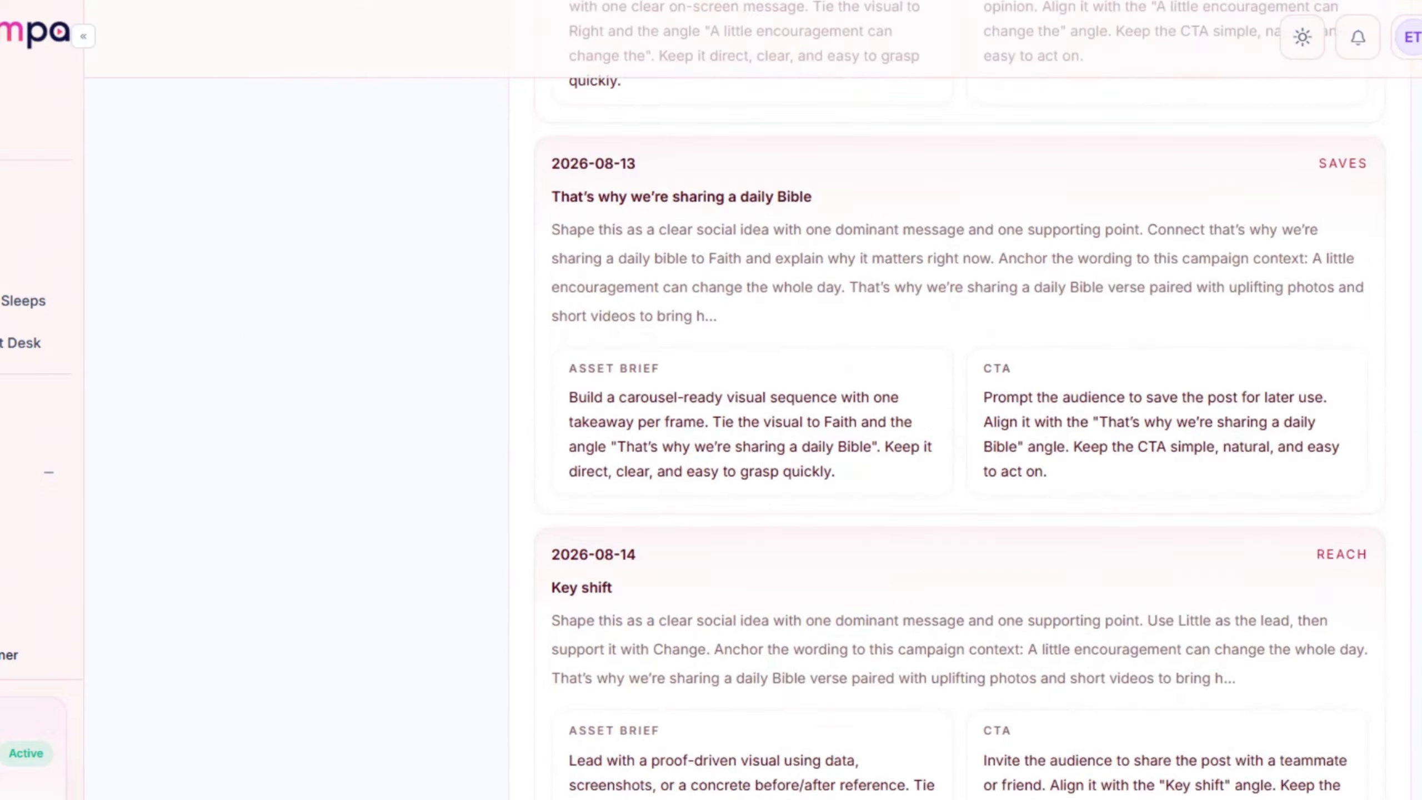
scroll(952, 448, "up", 20)
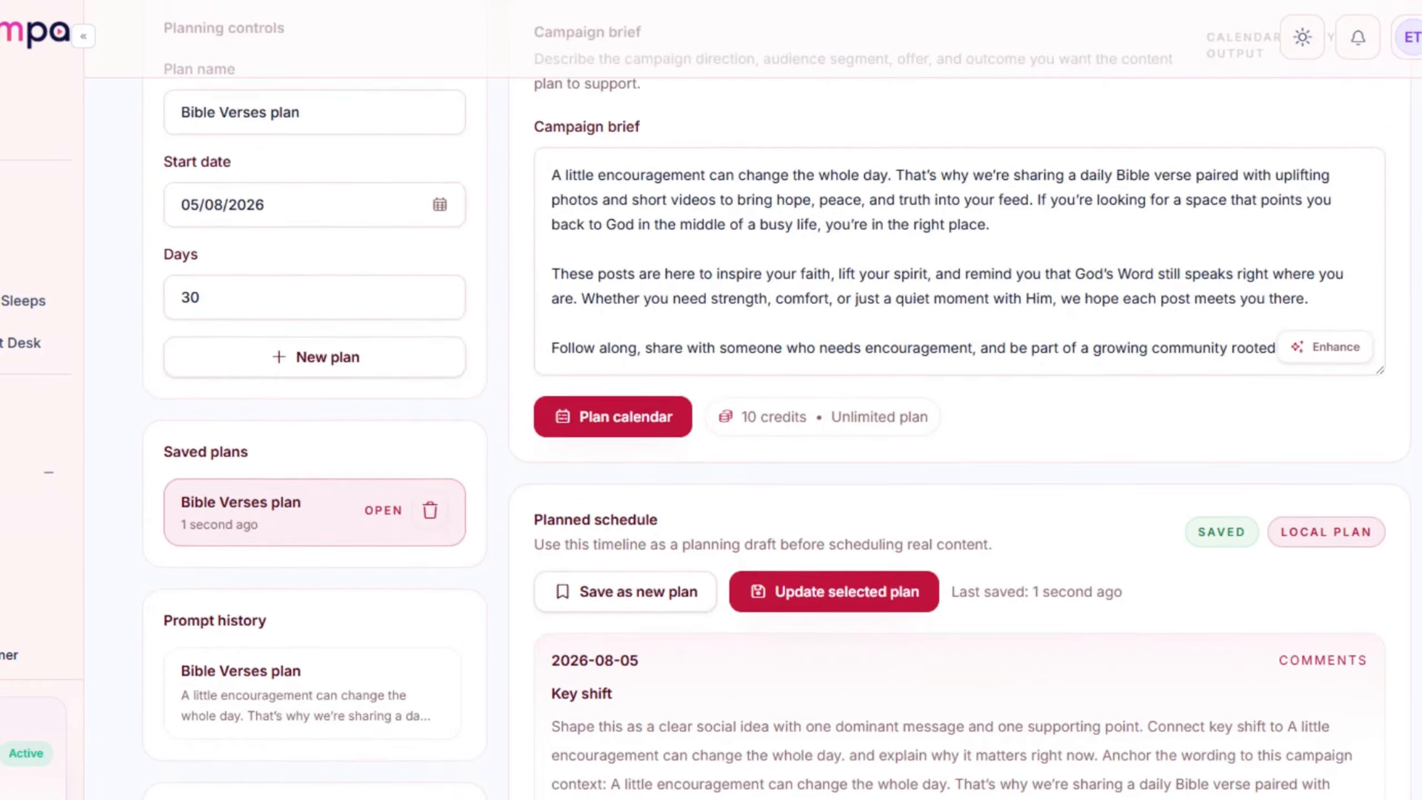
left_click_drag(1421, 80, 1377, 115)
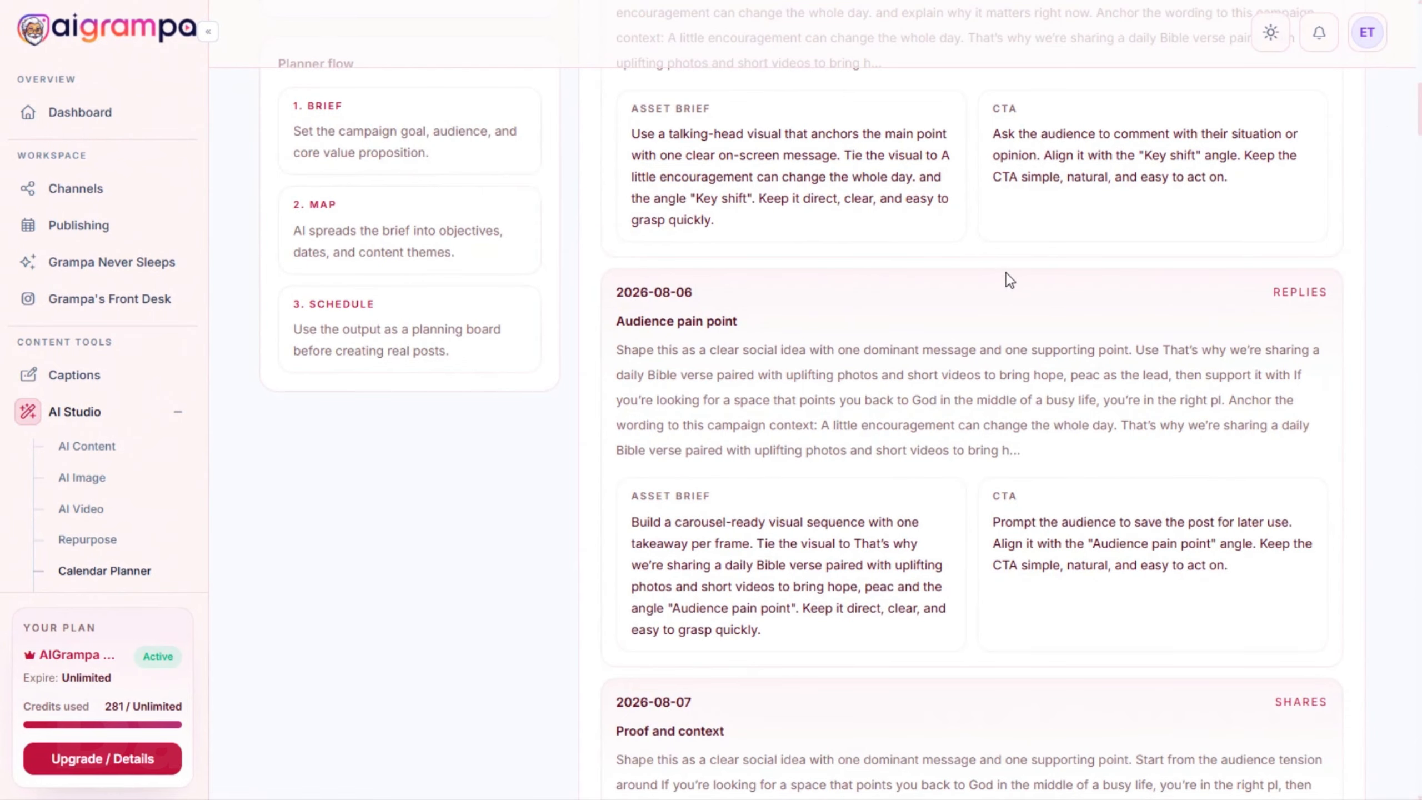
scroll(1008, 364, "up", 4)
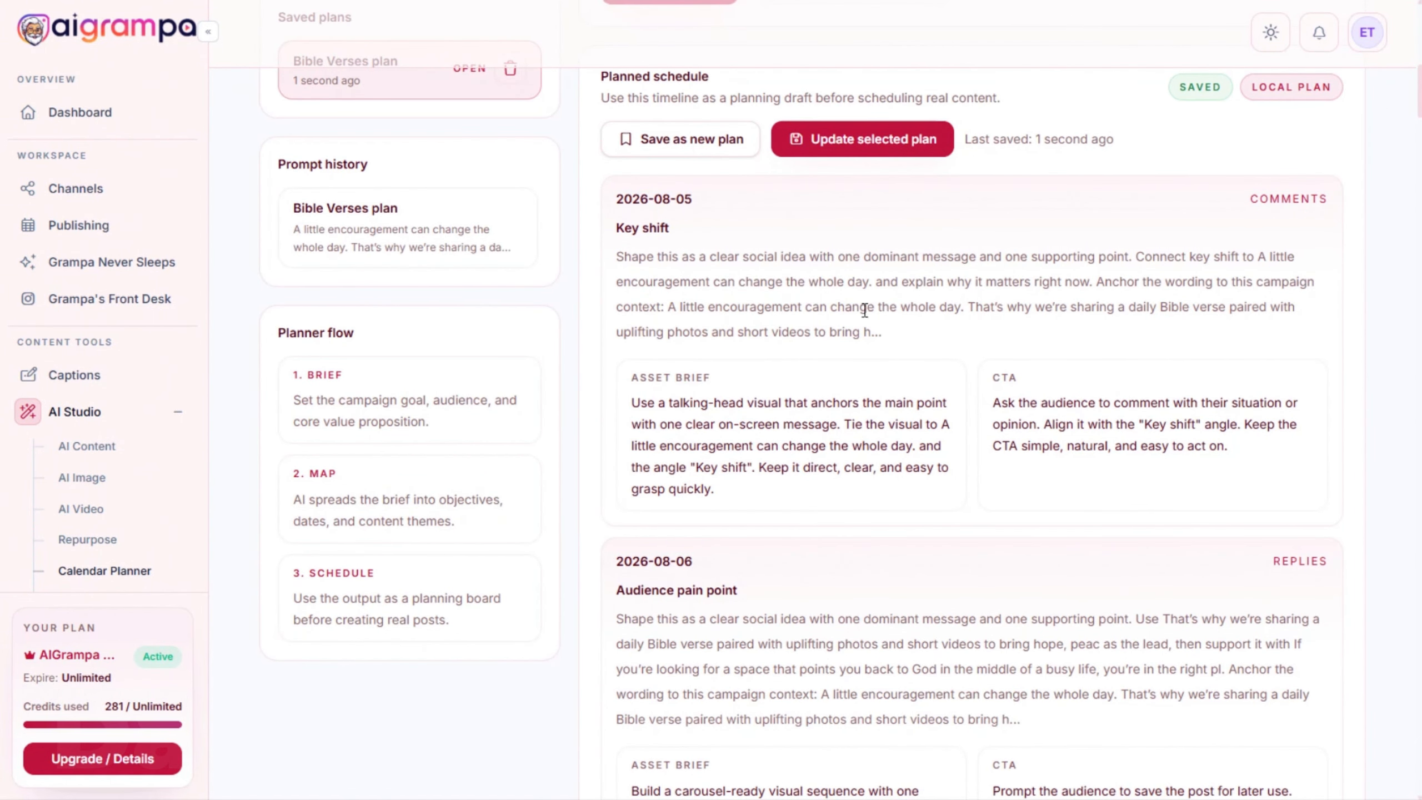
scroll(867, 363, "down", 5)
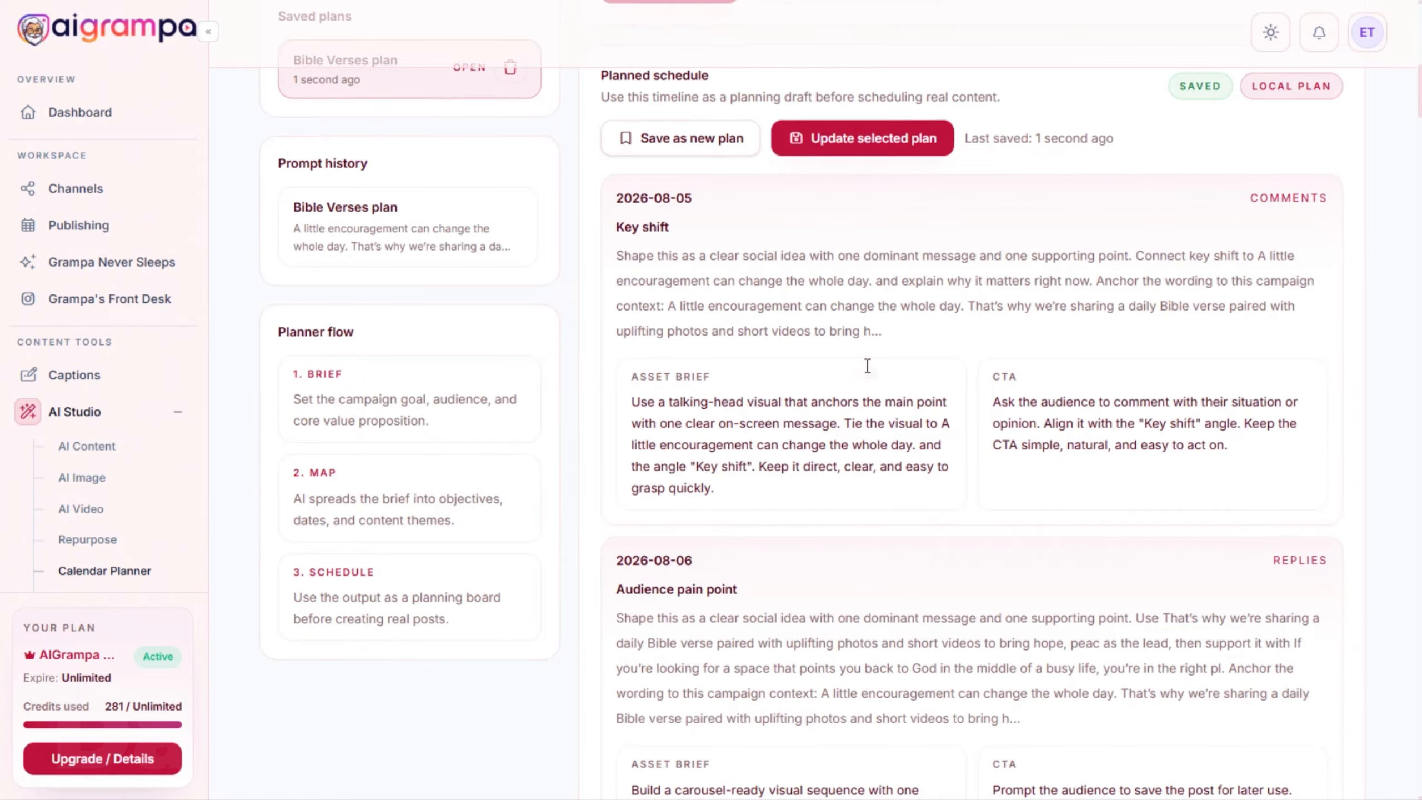
Leave the saved Bible Verses plan and open the AI Review tool in AI Studio
scroll(868, 370, "up", 6)
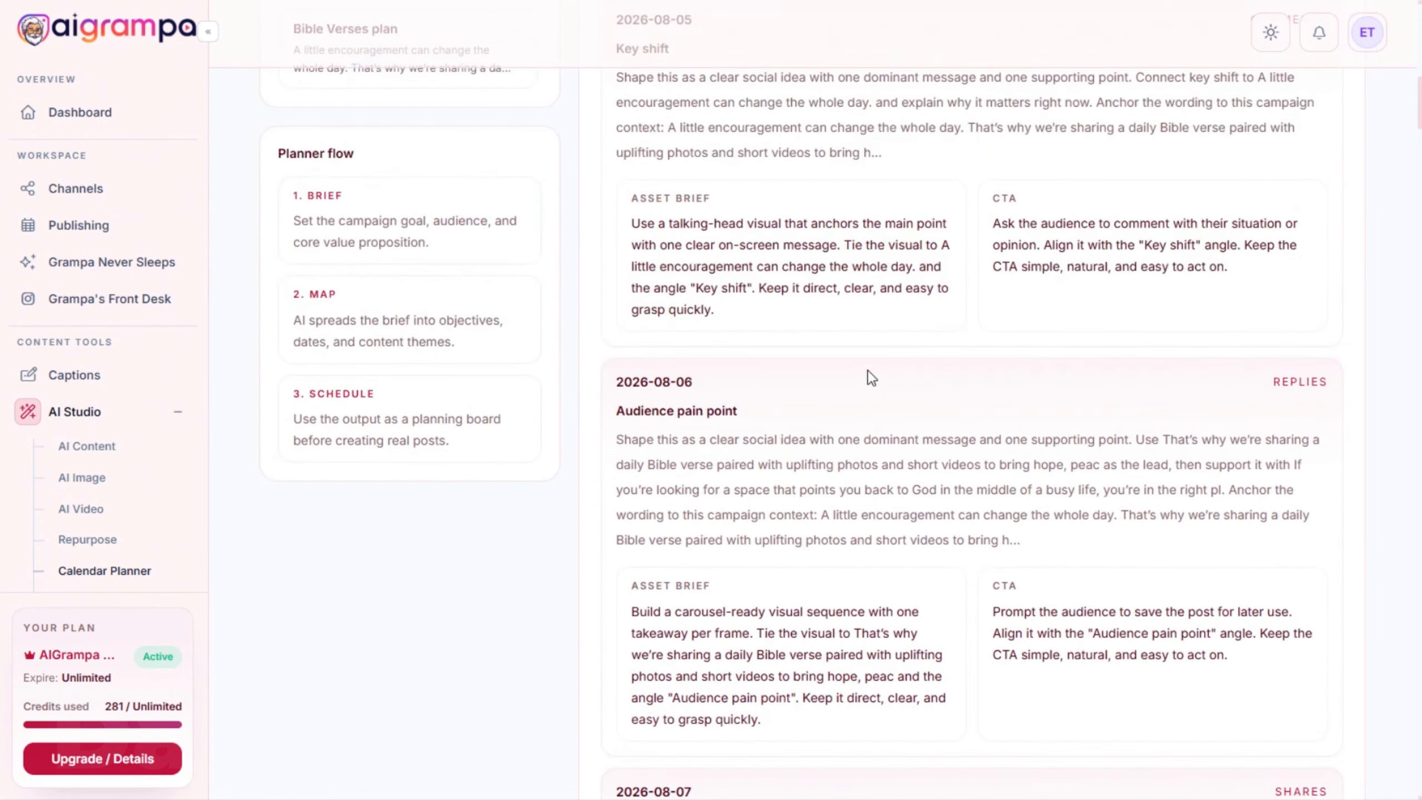
scroll(867, 372, "up", 1)
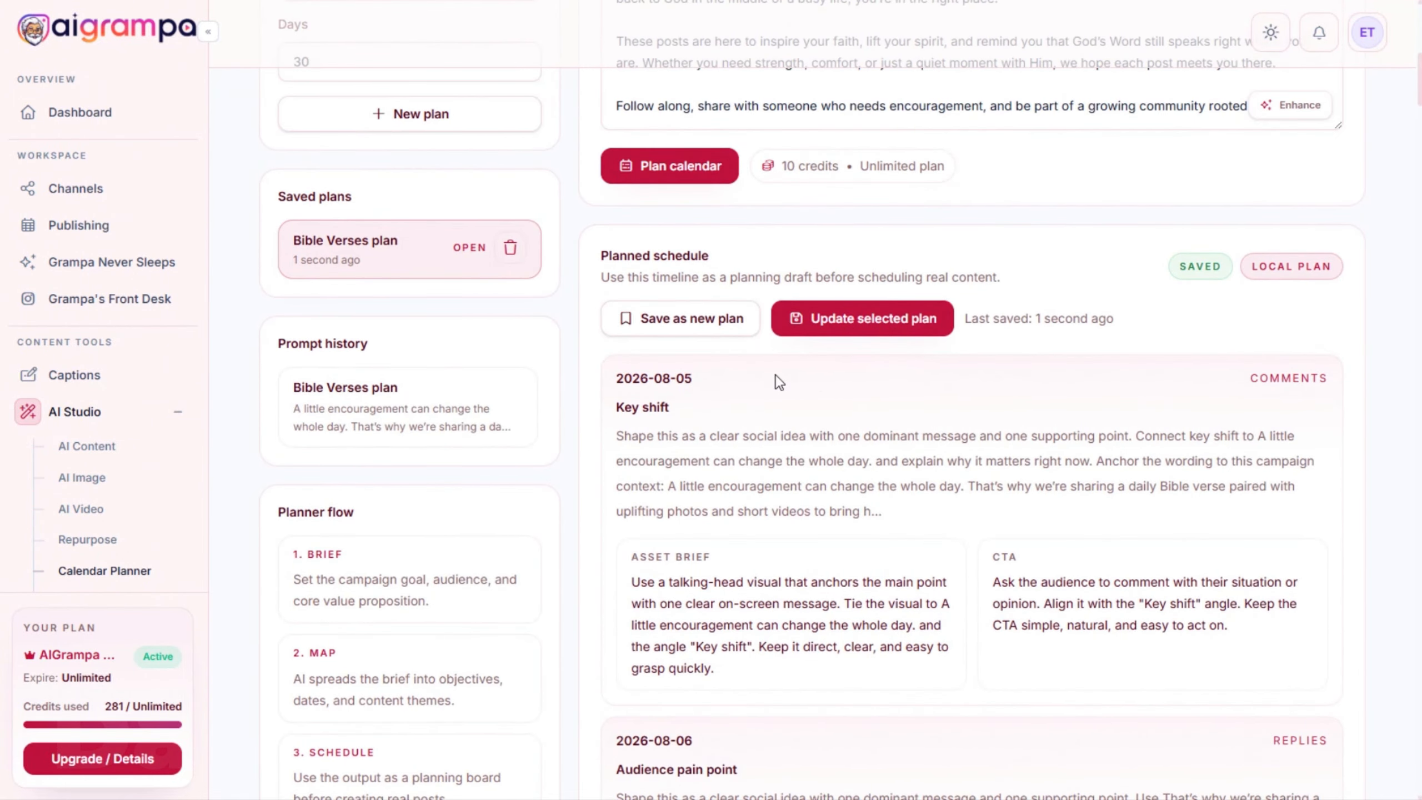
scroll(98, 401, "down", 3)
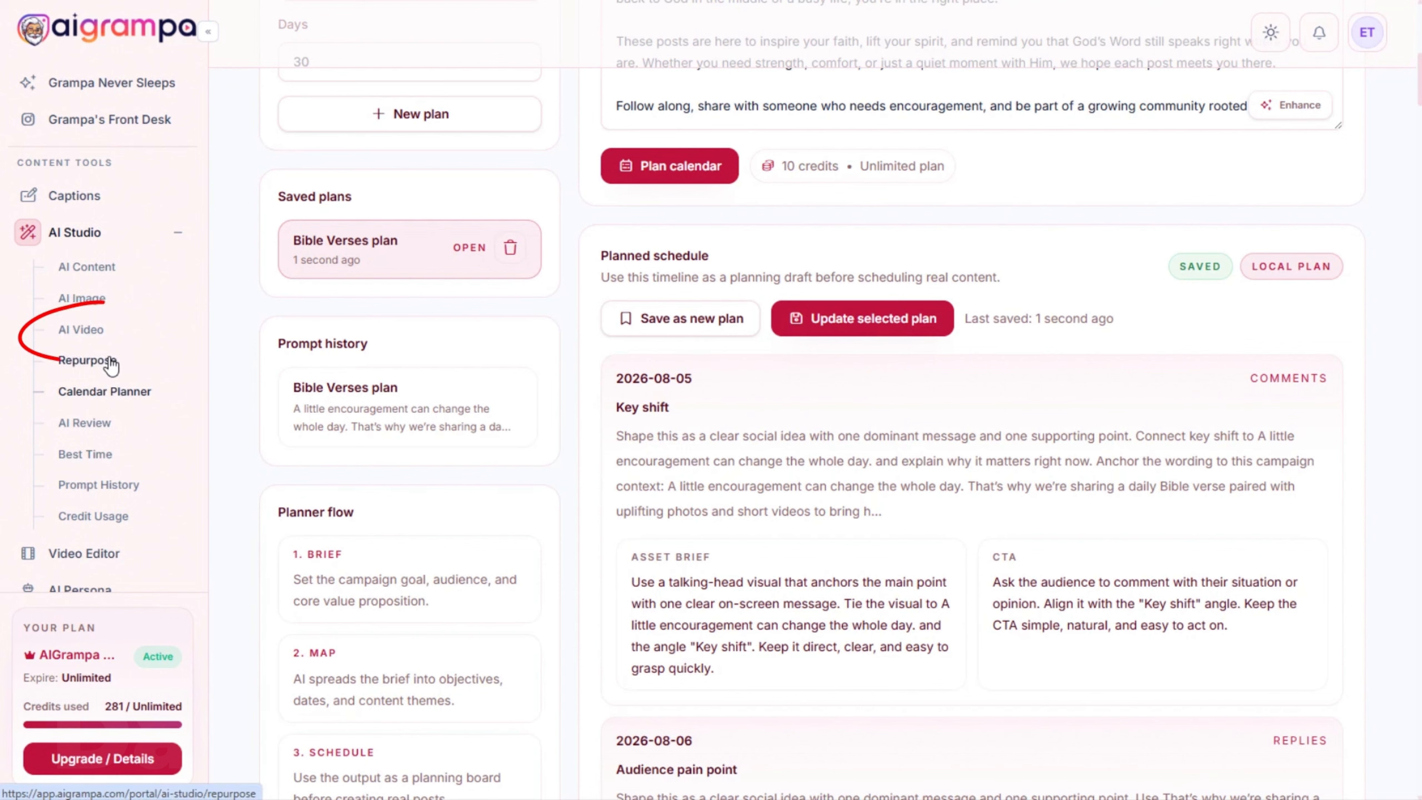
scroll(96, 353, "down", 2)
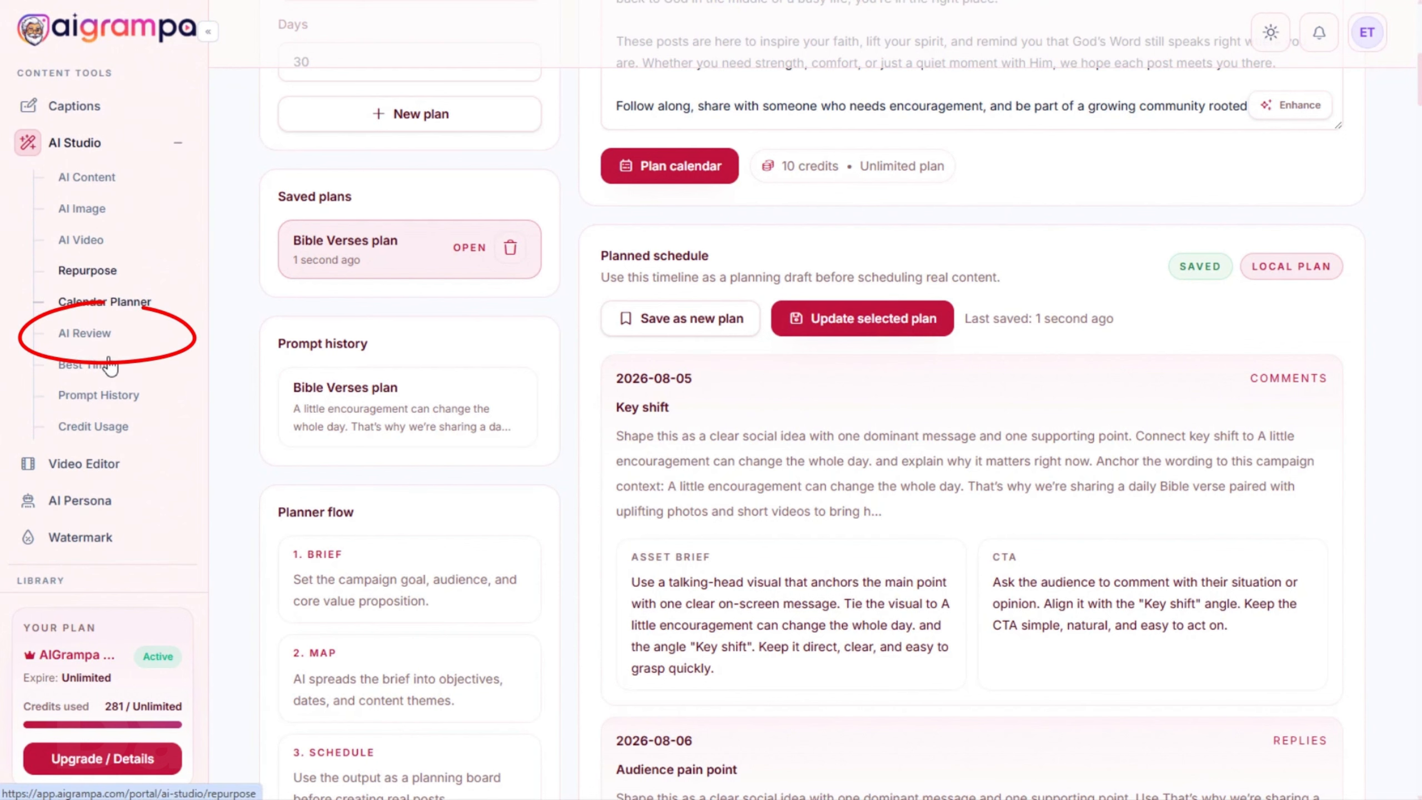
left_click(84, 334)
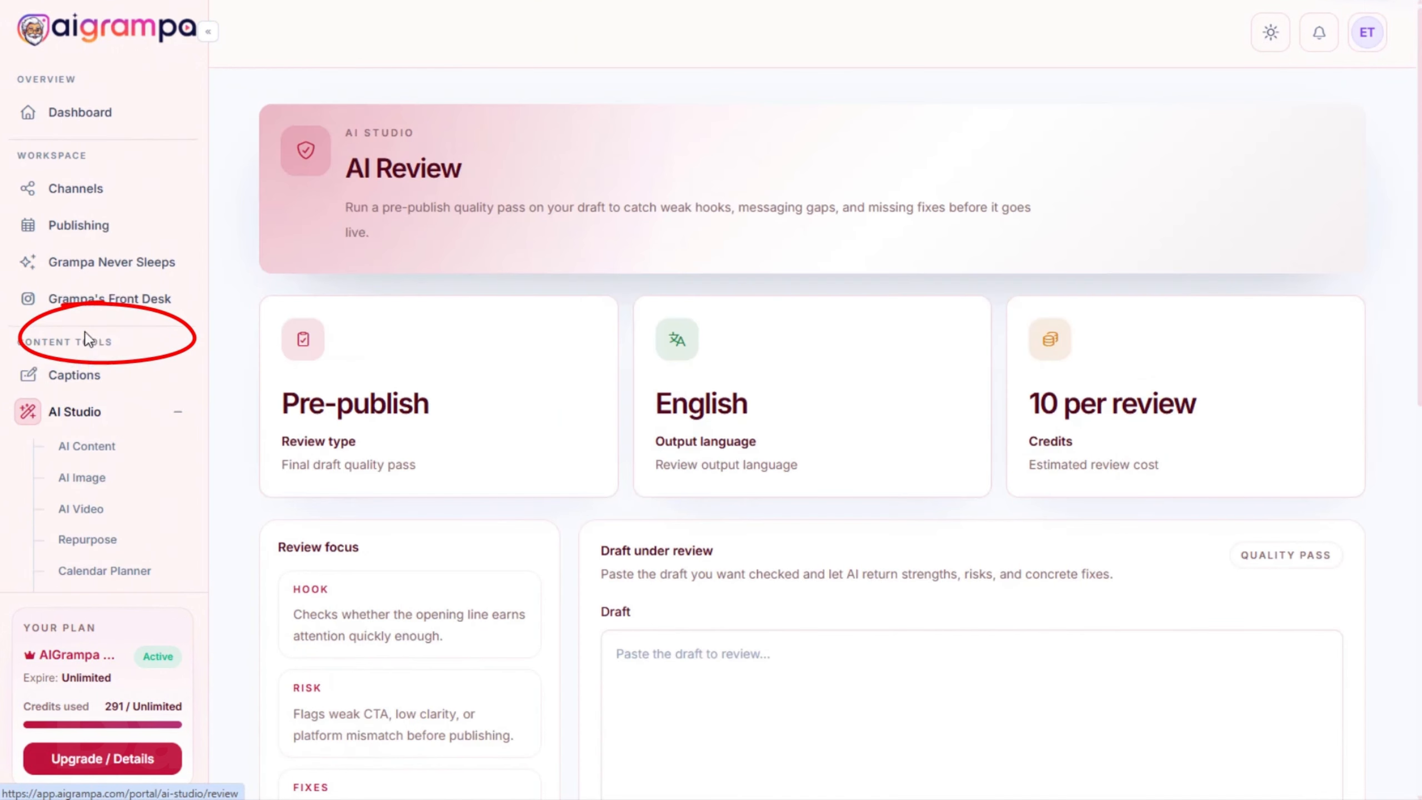
Examine the AI Review page, including its review focus, draft area, output language, credit preview and prompt history
scroll(1193, 276, "down", 10)
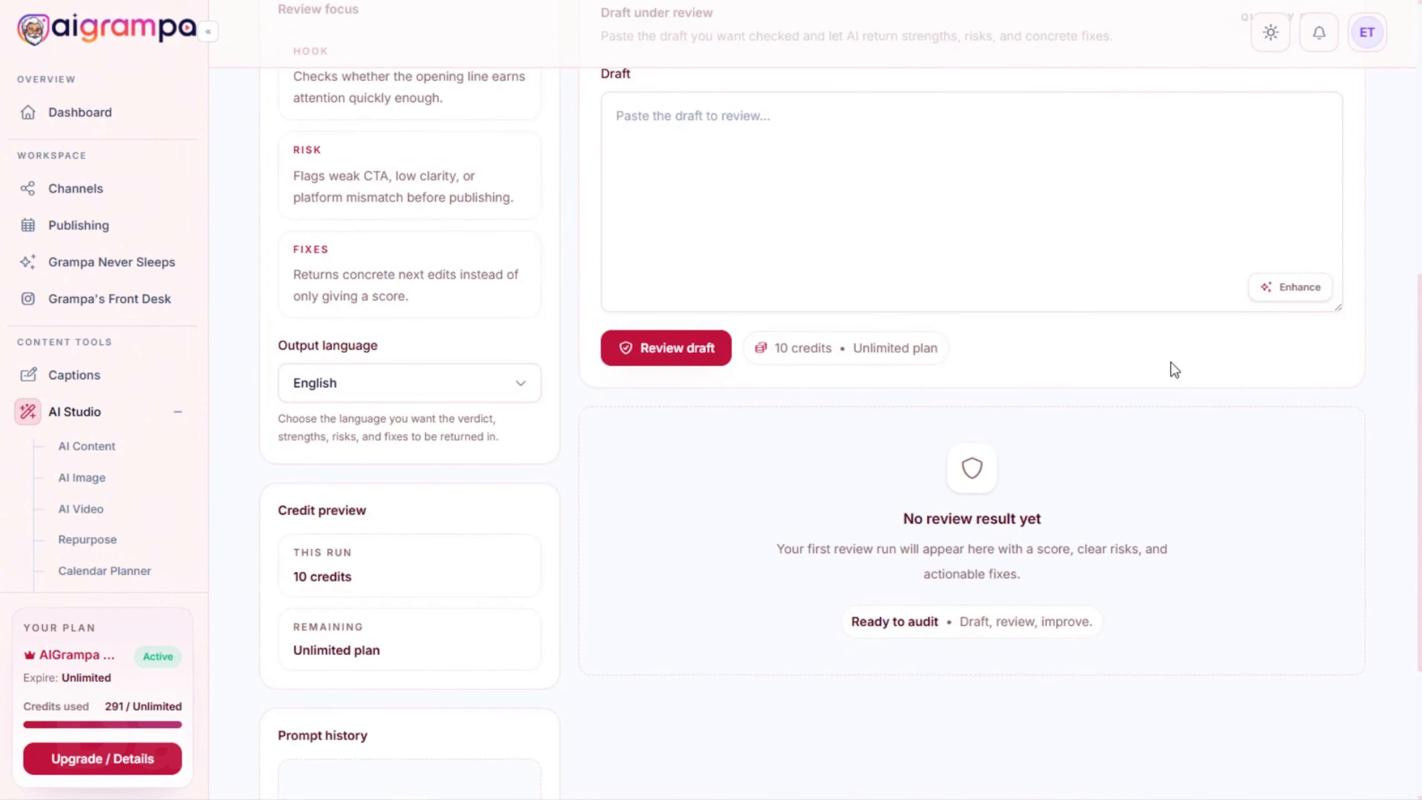
scroll(1217, 385, "up", 5)
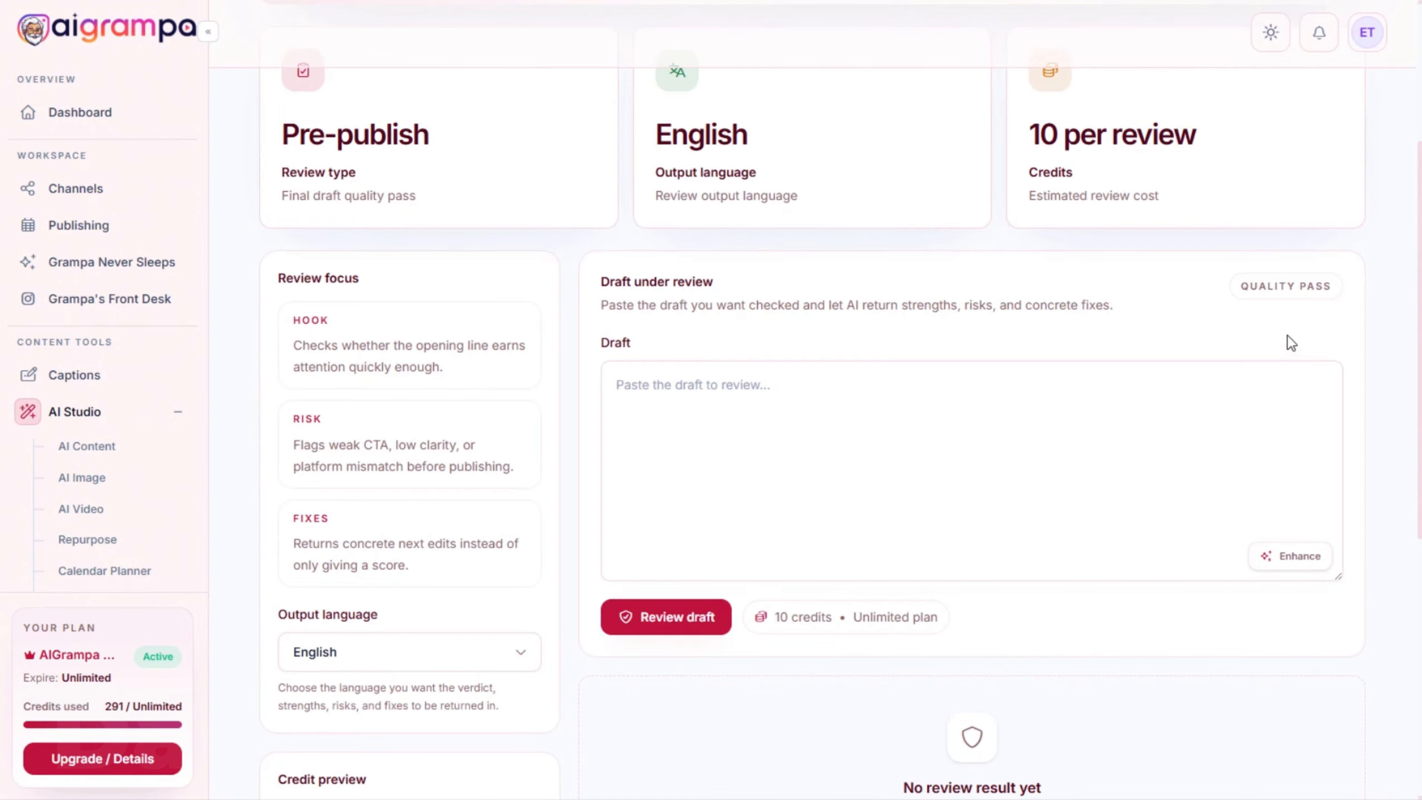
scroll(1287, 336, "down", 6)
scroll(1275, 420, "up", 6)
scroll(1226, 476, "down", 5)
scroll(1216, 475, "up", 8)
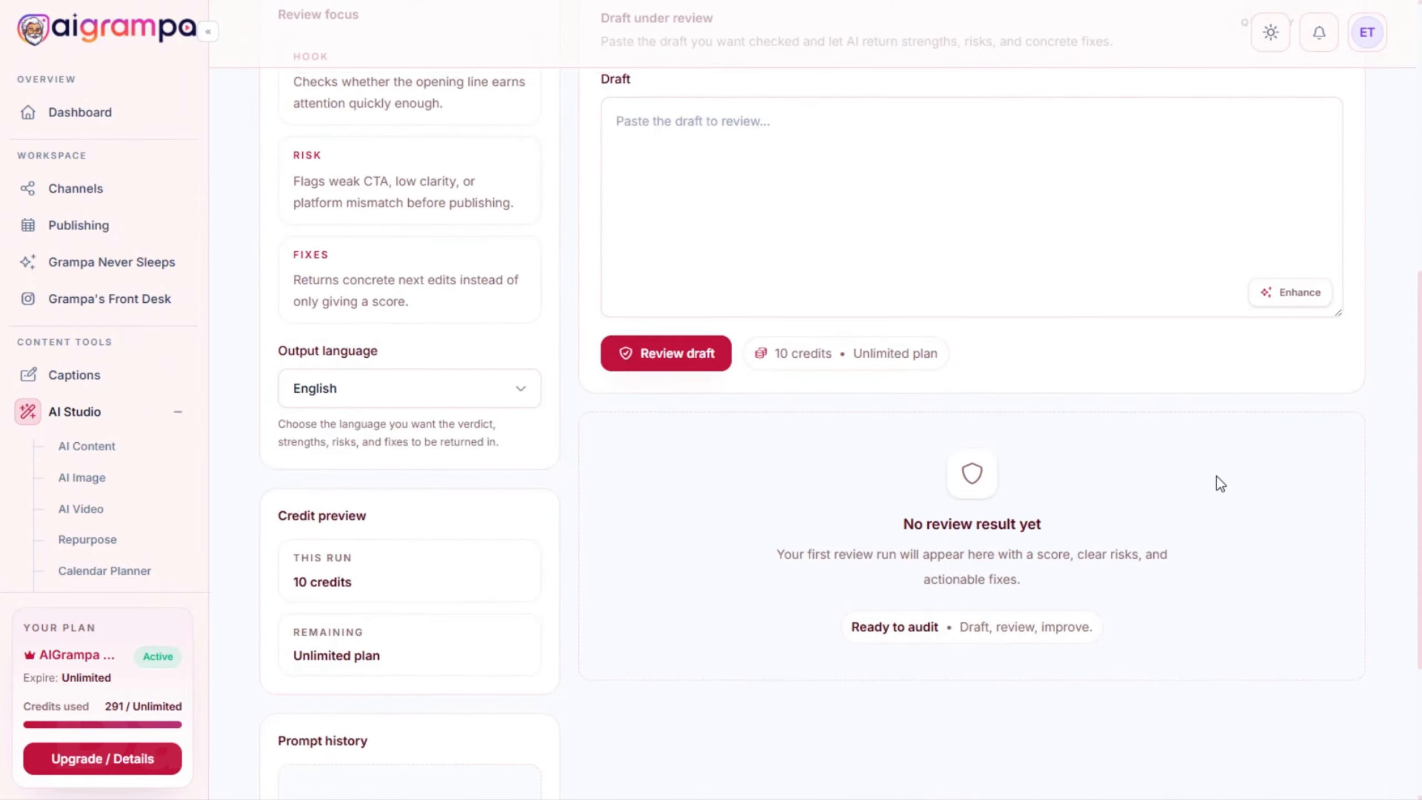
scroll(1217, 475, "down", 5)
scroll(1165, 546, "down", 8)
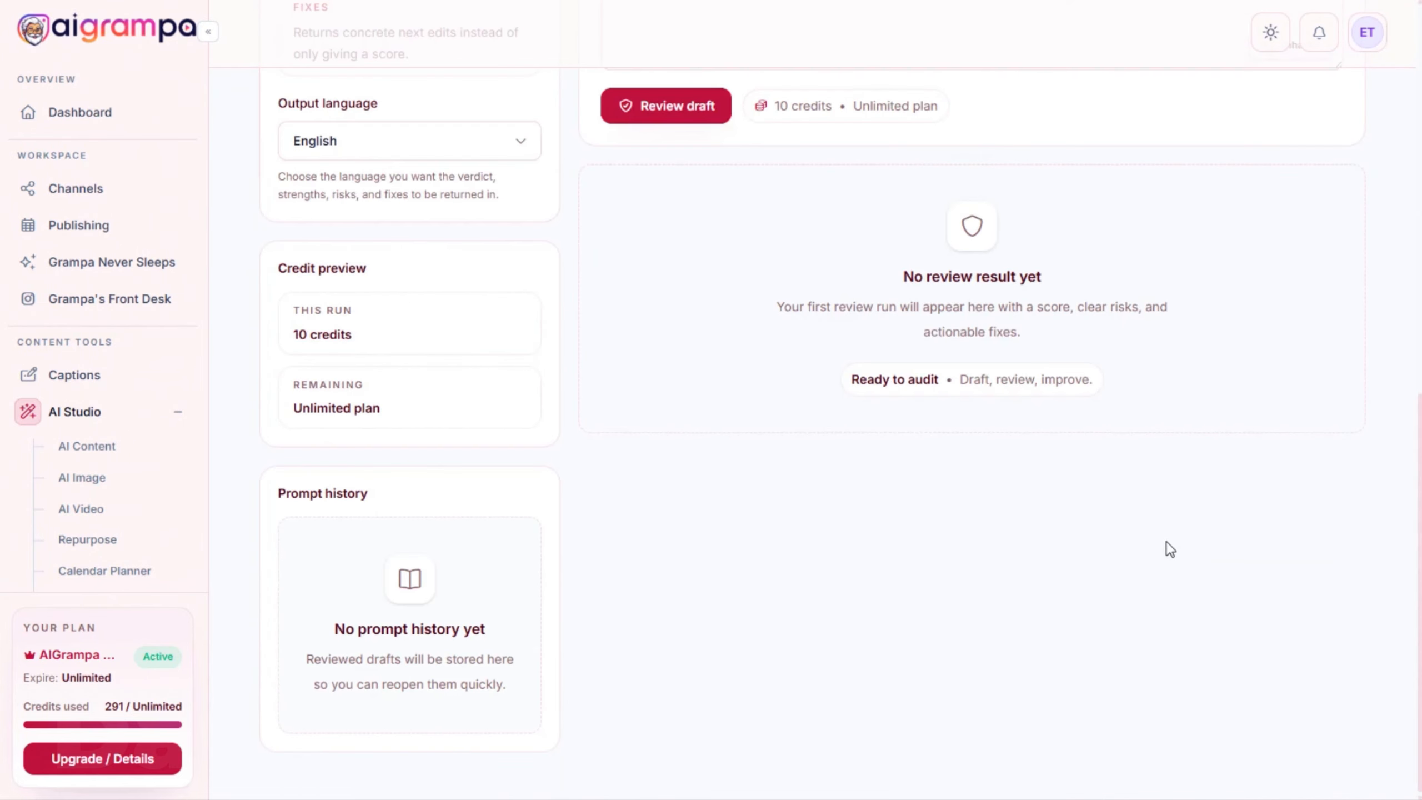
scroll(1162, 549, "up", 11)
scroll(1159, 547, "down", 1)
scroll(1160, 547, "down", 2)
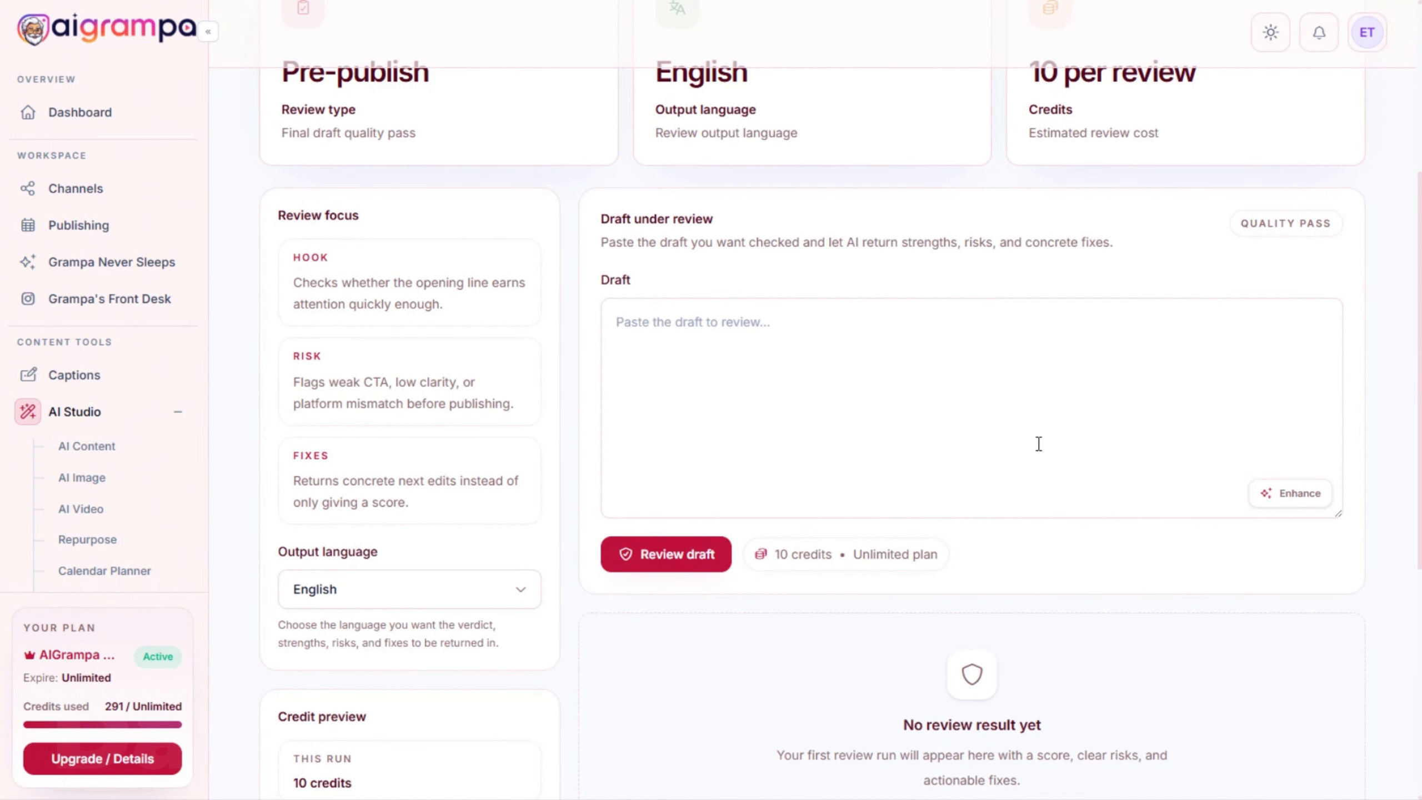
Paste the "Rest is holy." Genesis 2:2 caption with its hashtags as the draft, check its text and run the review
left_click(683, 315)
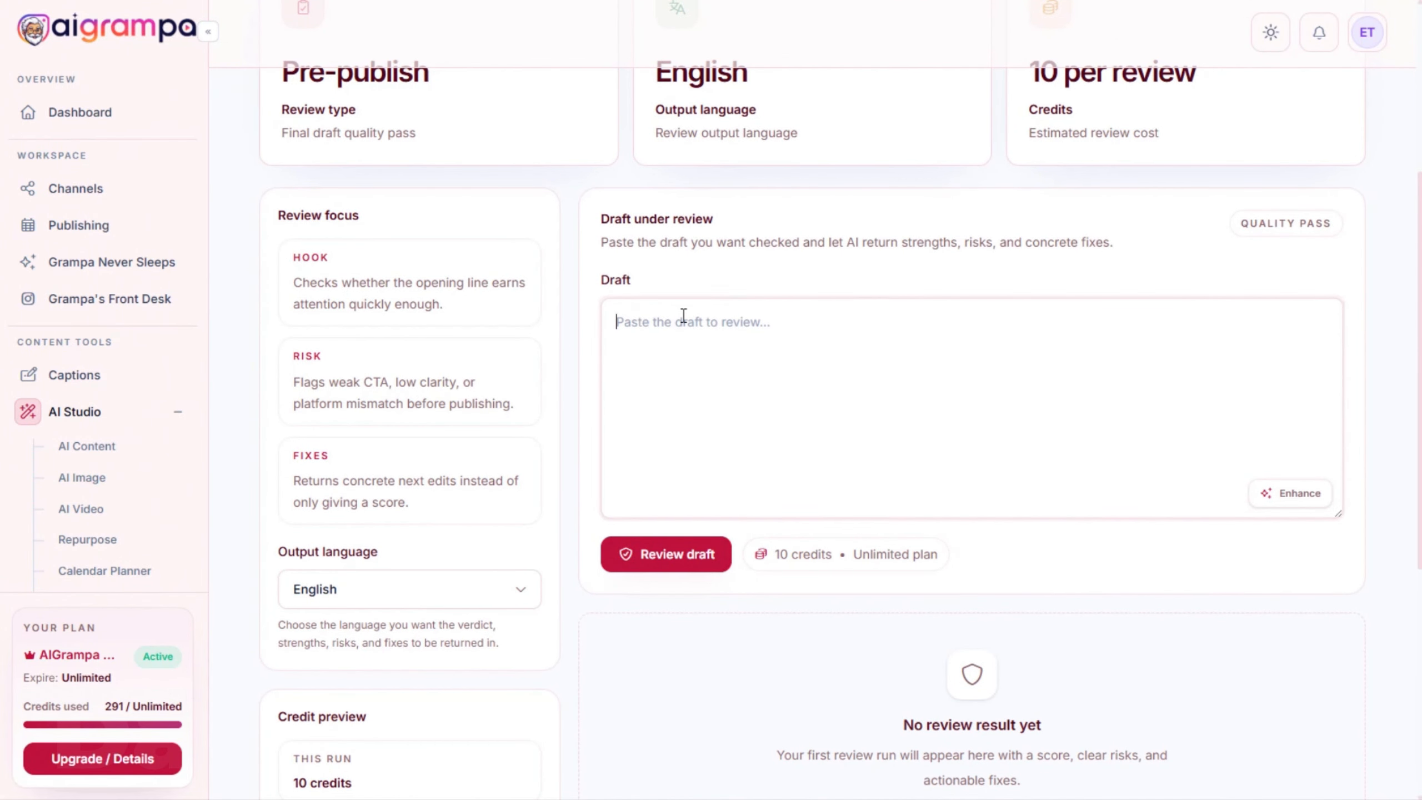
key("ctrl+v")
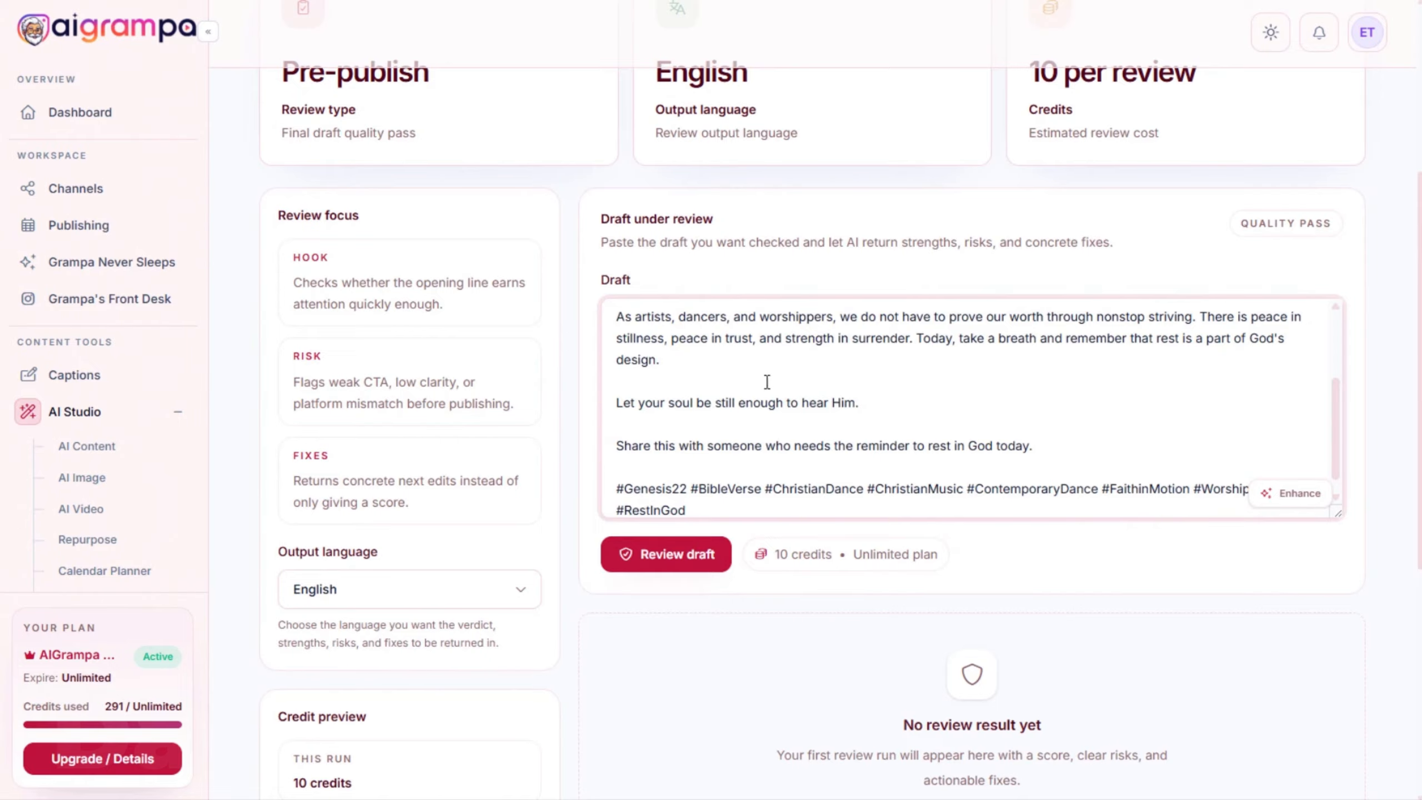
scroll(768, 381, "up", 3)
scroll(750, 398, "down", 5)
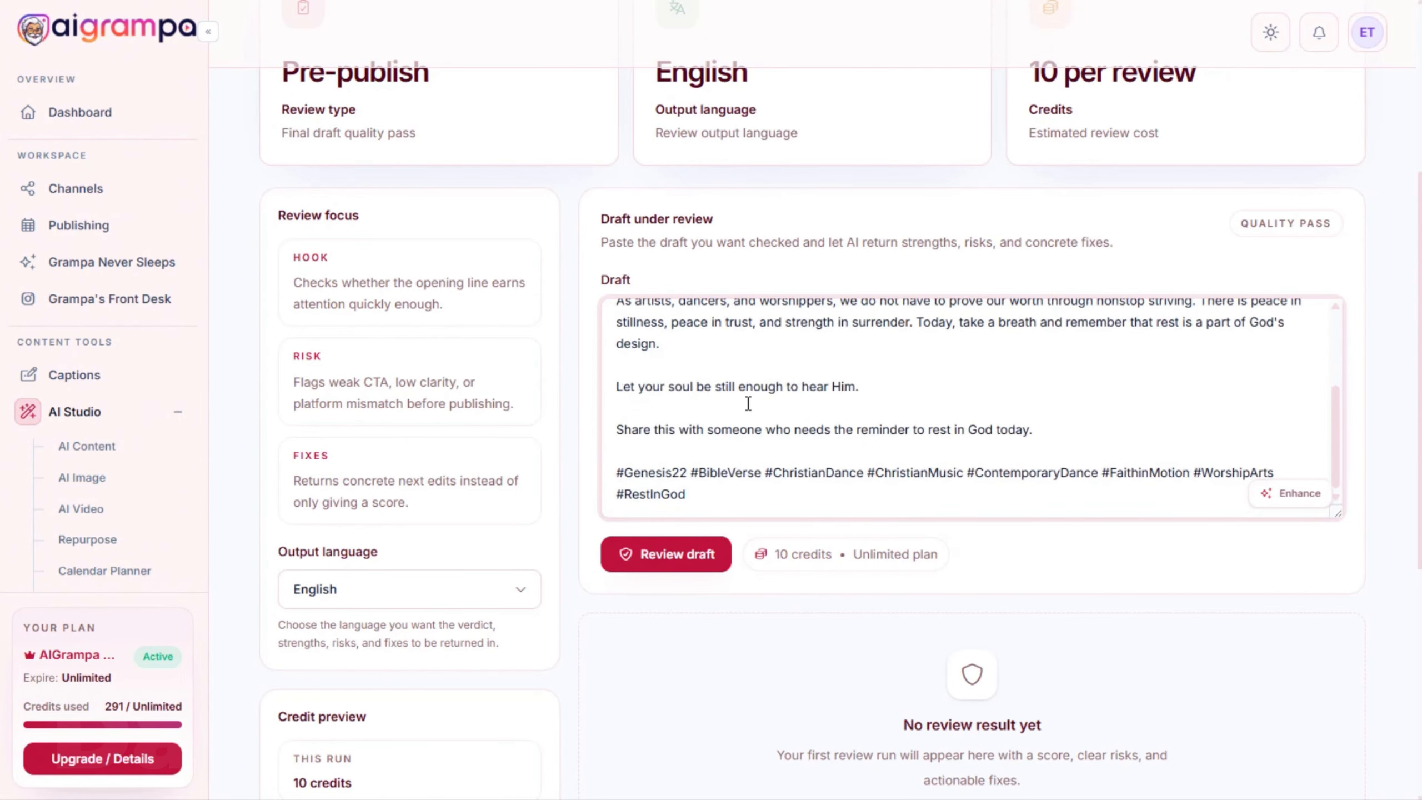
scroll(749, 400, "up", 5)
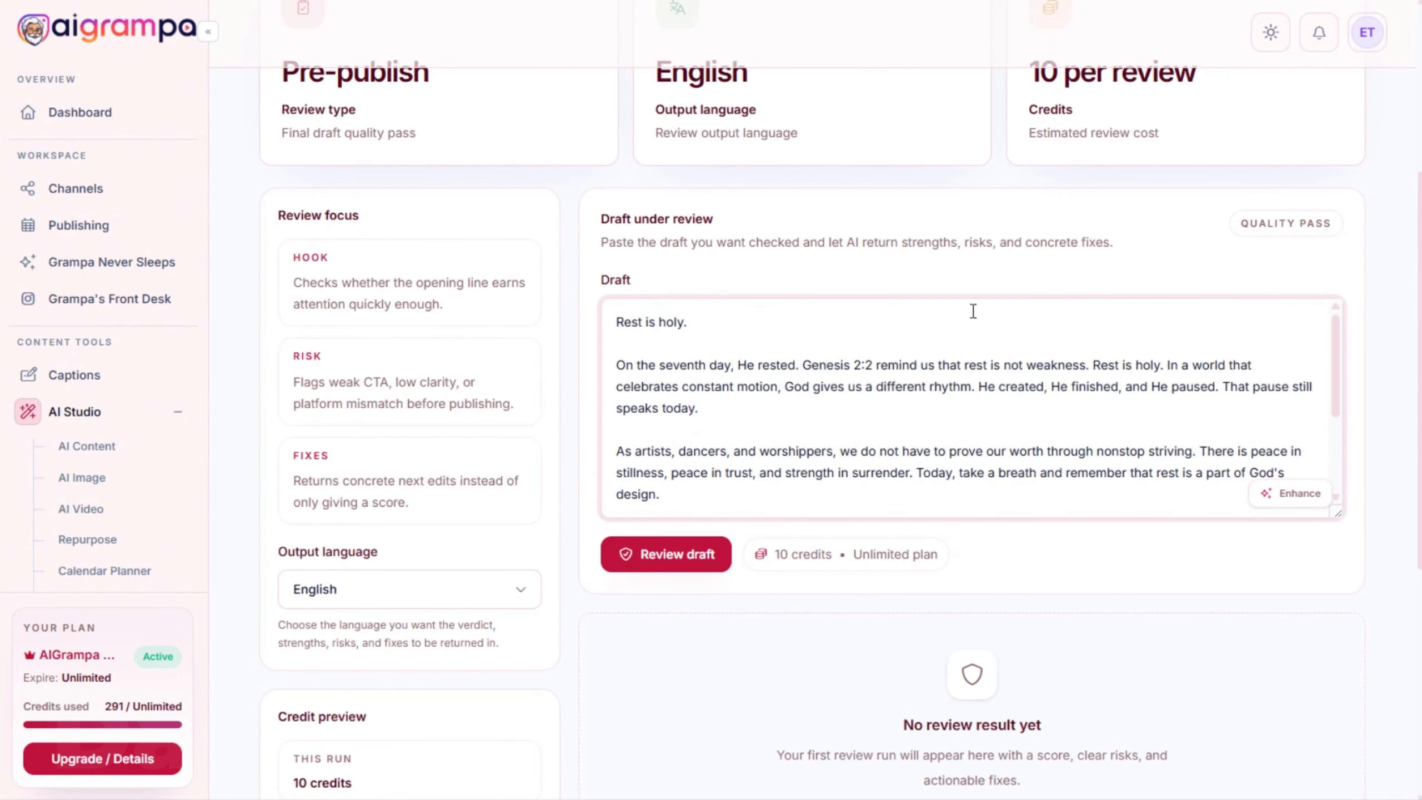
scroll(671, 381, "down", 5)
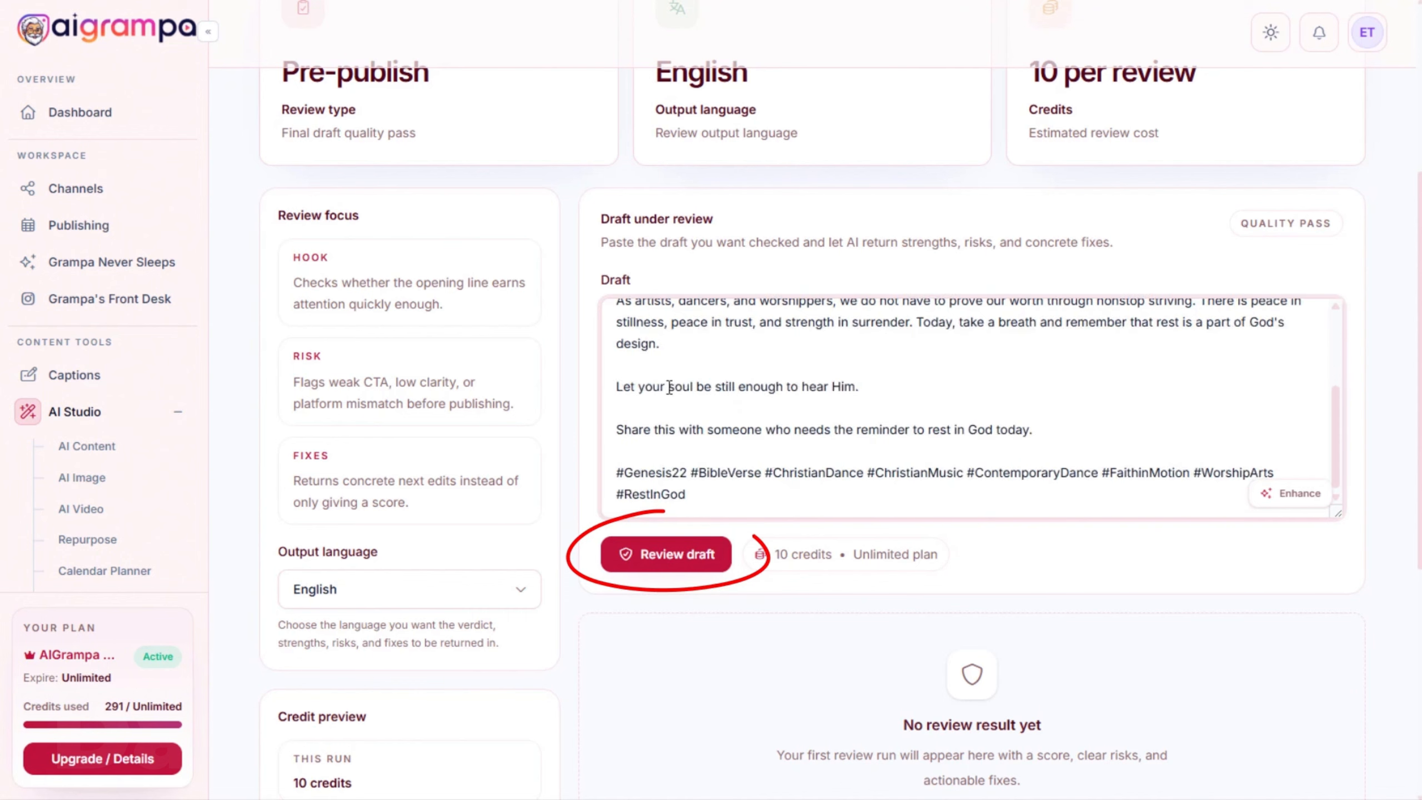
scroll(669, 394, "up", 5)
left_click(667, 557)
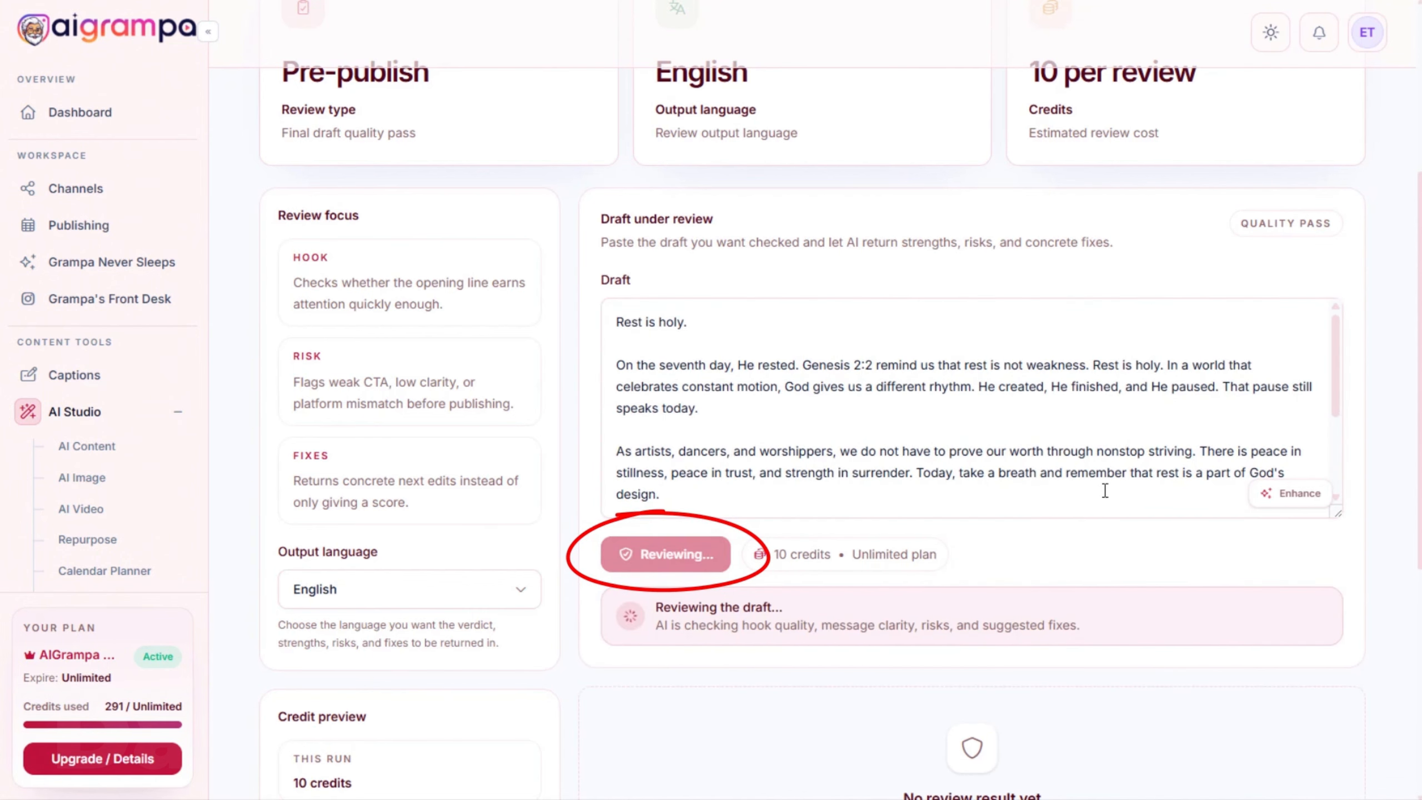
Read the draft's review result: the overall verdict, review score, strengths, risks and suggested fixes
scroll(1081, 505, "down", 5)
scroll(1022, 438, "up", 5)
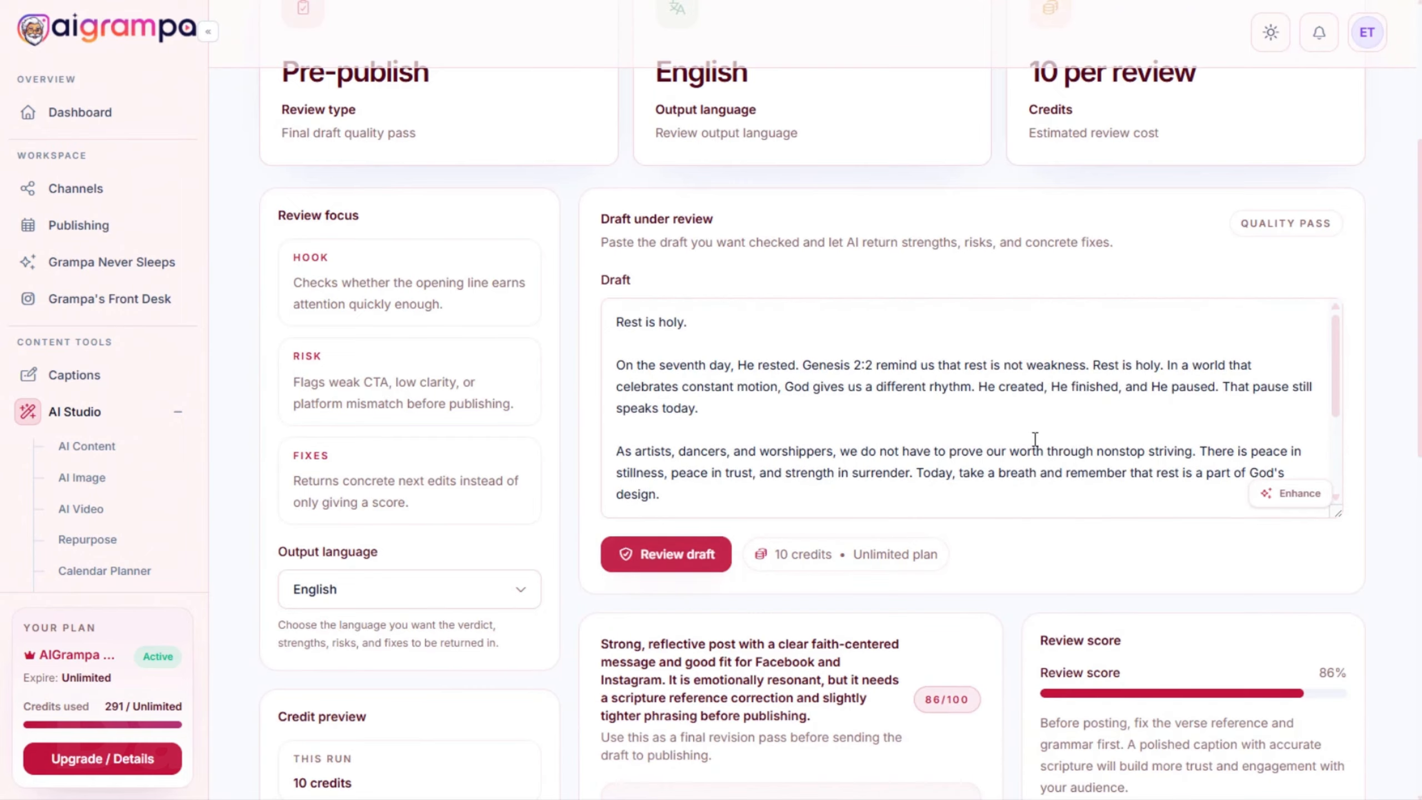
scroll(1087, 532, "down", 2)
scroll(1086, 505, "down", 1)
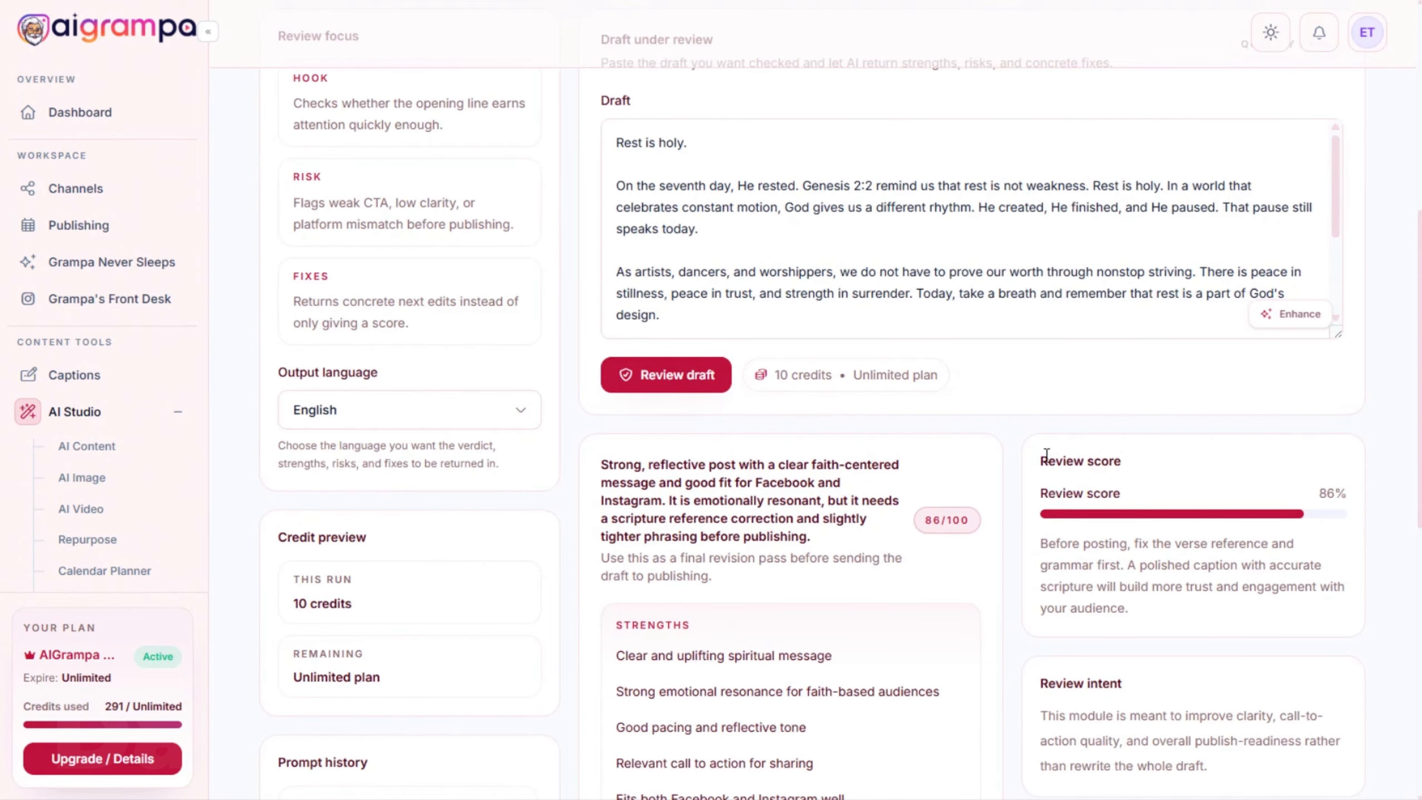
scroll(1301, 312, "down", 3)
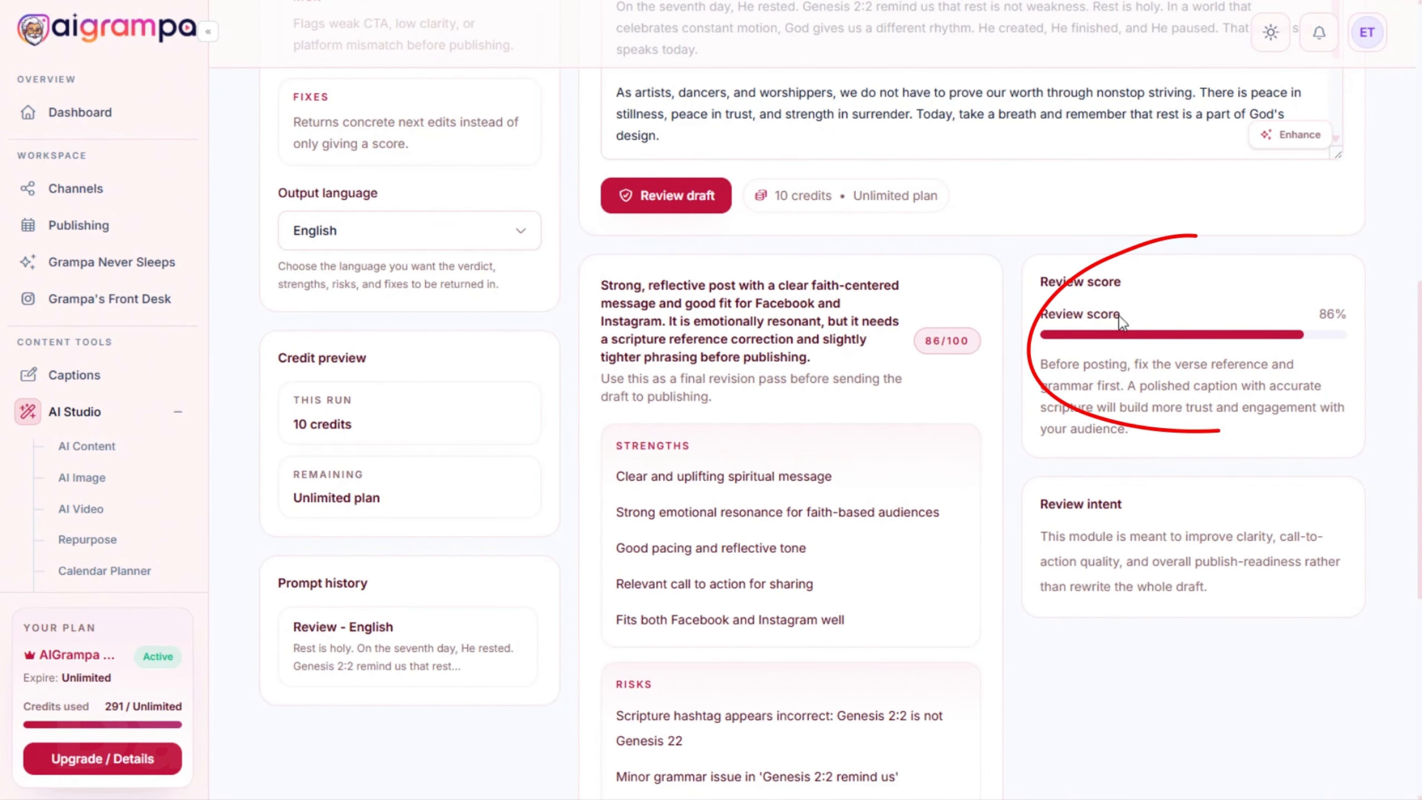
scroll(962, 422, "up", 3)
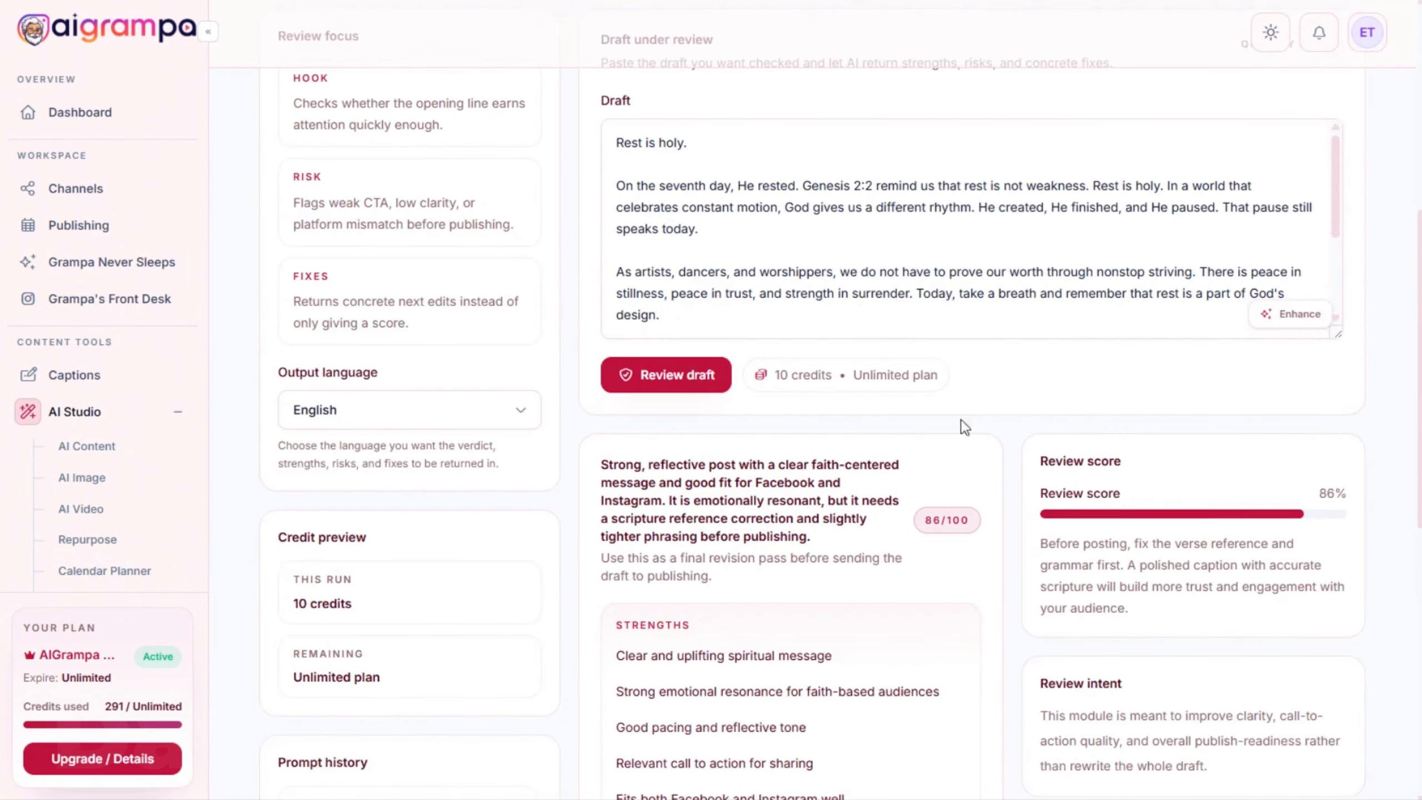
scroll(982, 487, "down", 2)
scroll(954, 625, "down", 3)
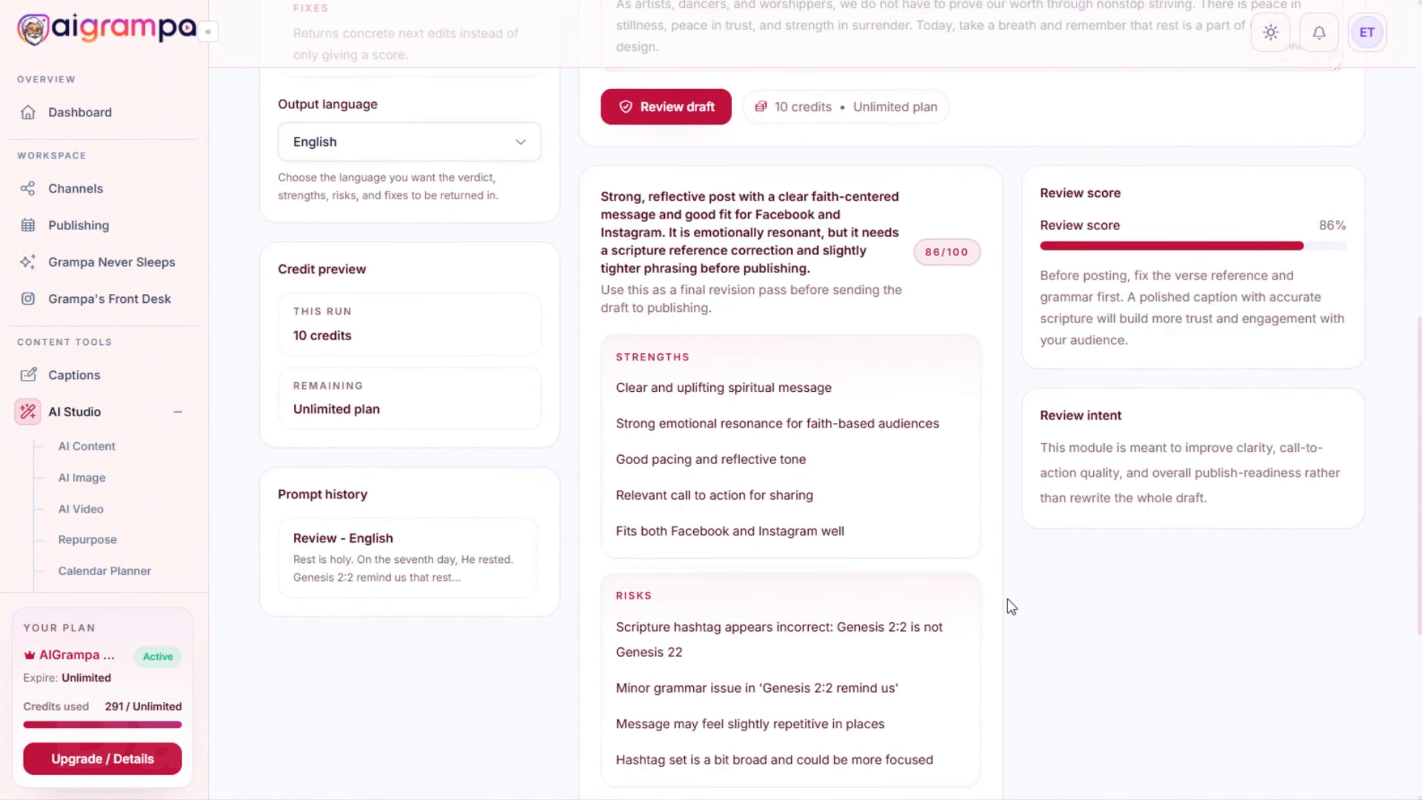
scroll(794, 462, "down", 6)
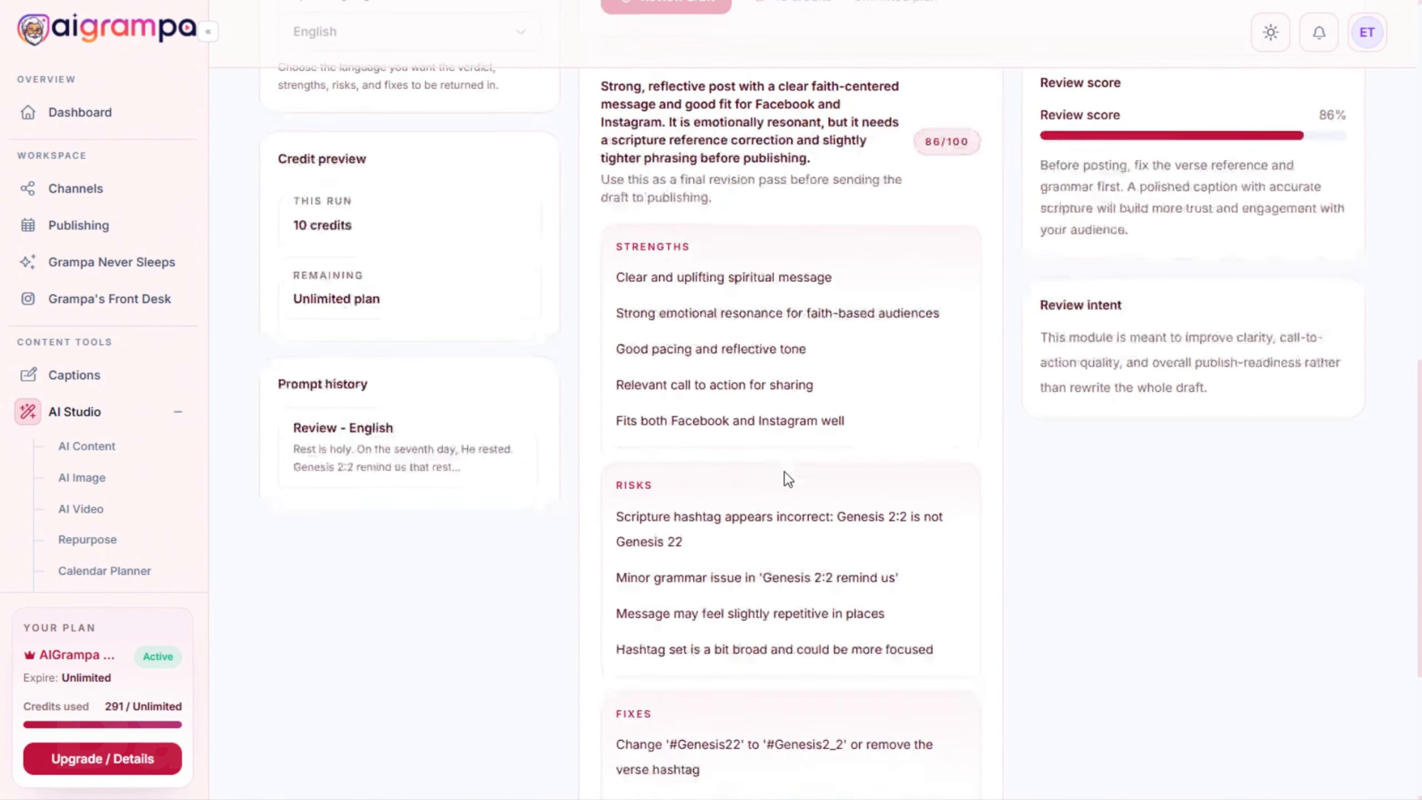
scroll(800, 488, "up", 4)
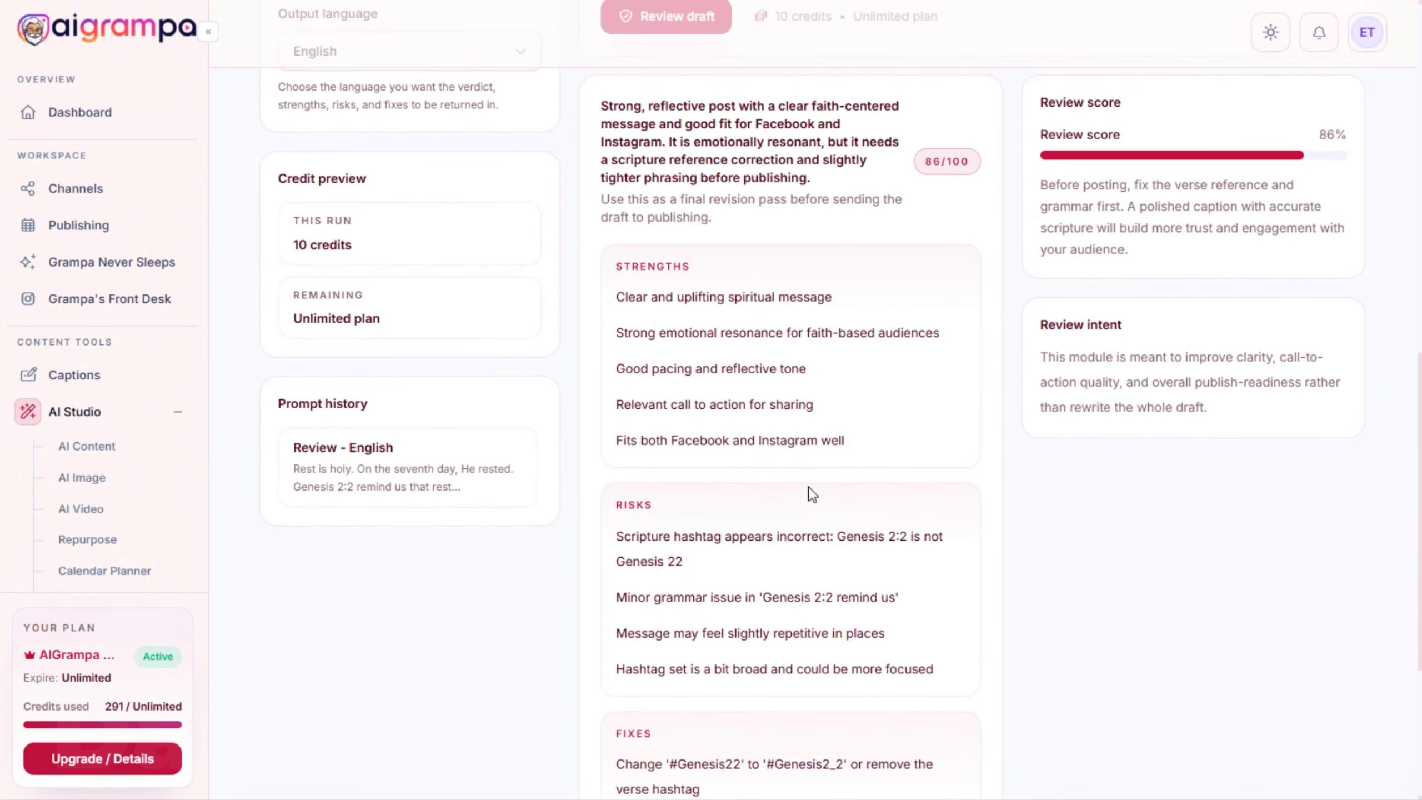
scroll(833, 394, "down", 5)
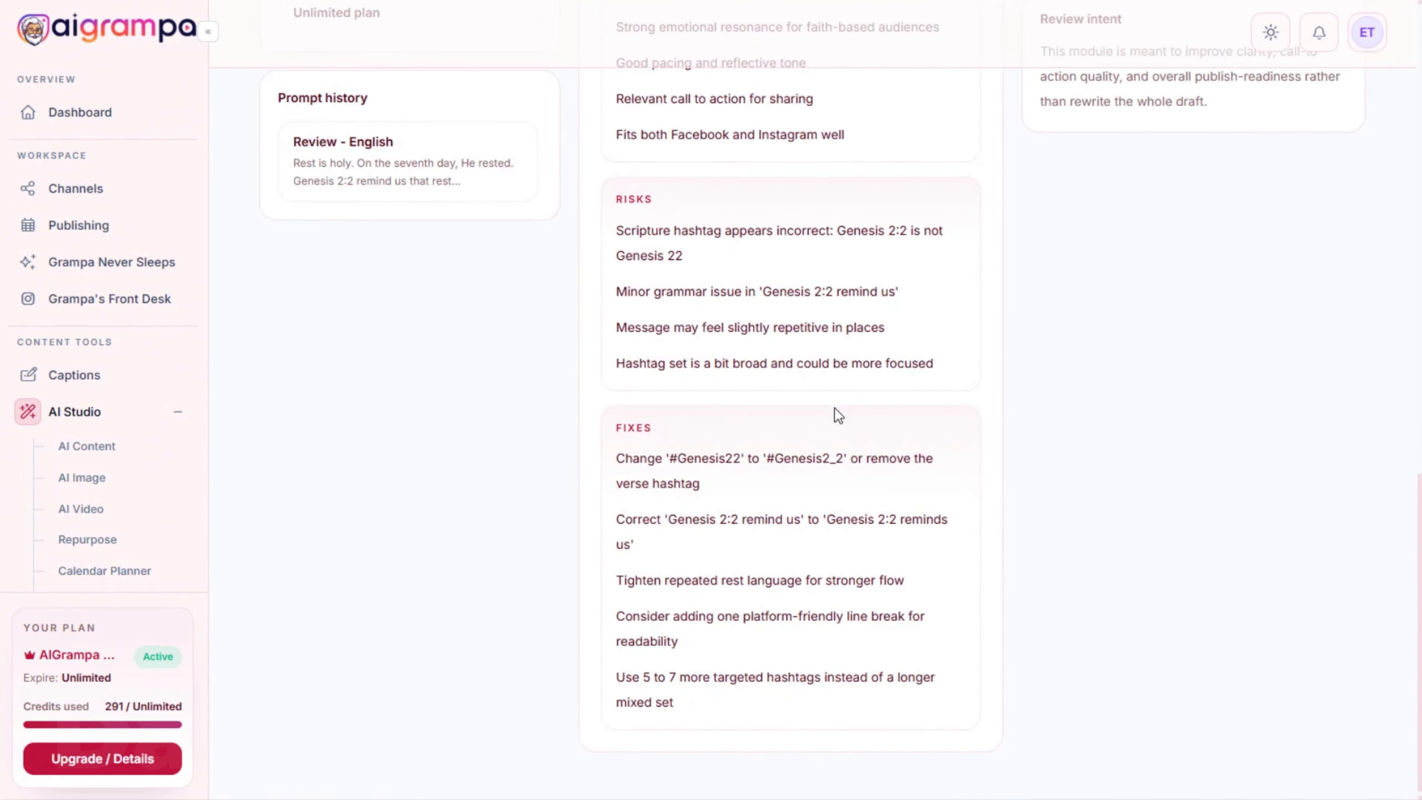
scroll(366, 442, "up", 12)
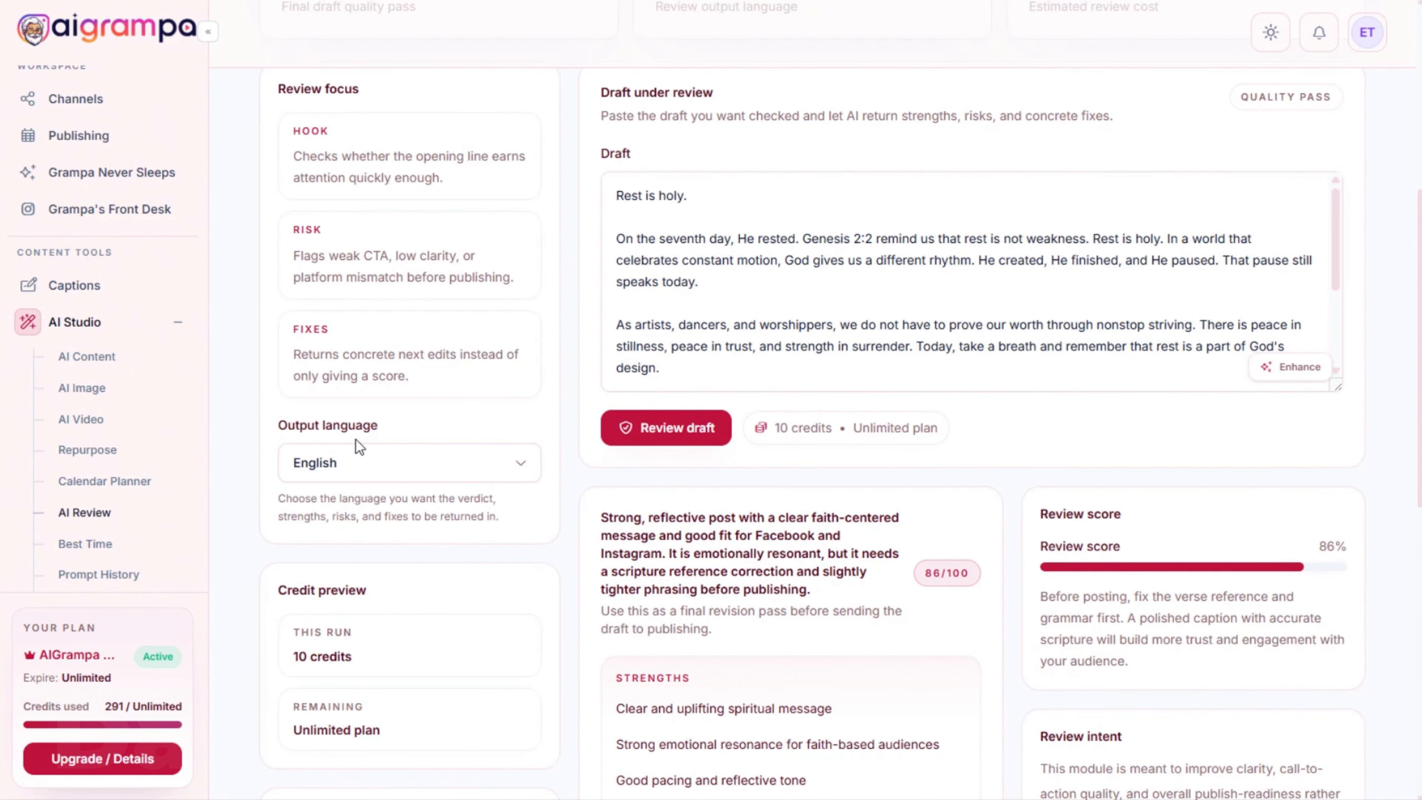
Open the Best Time tool and look over its channel set and recommendation engine
scroll(113, 448, "down", 3)
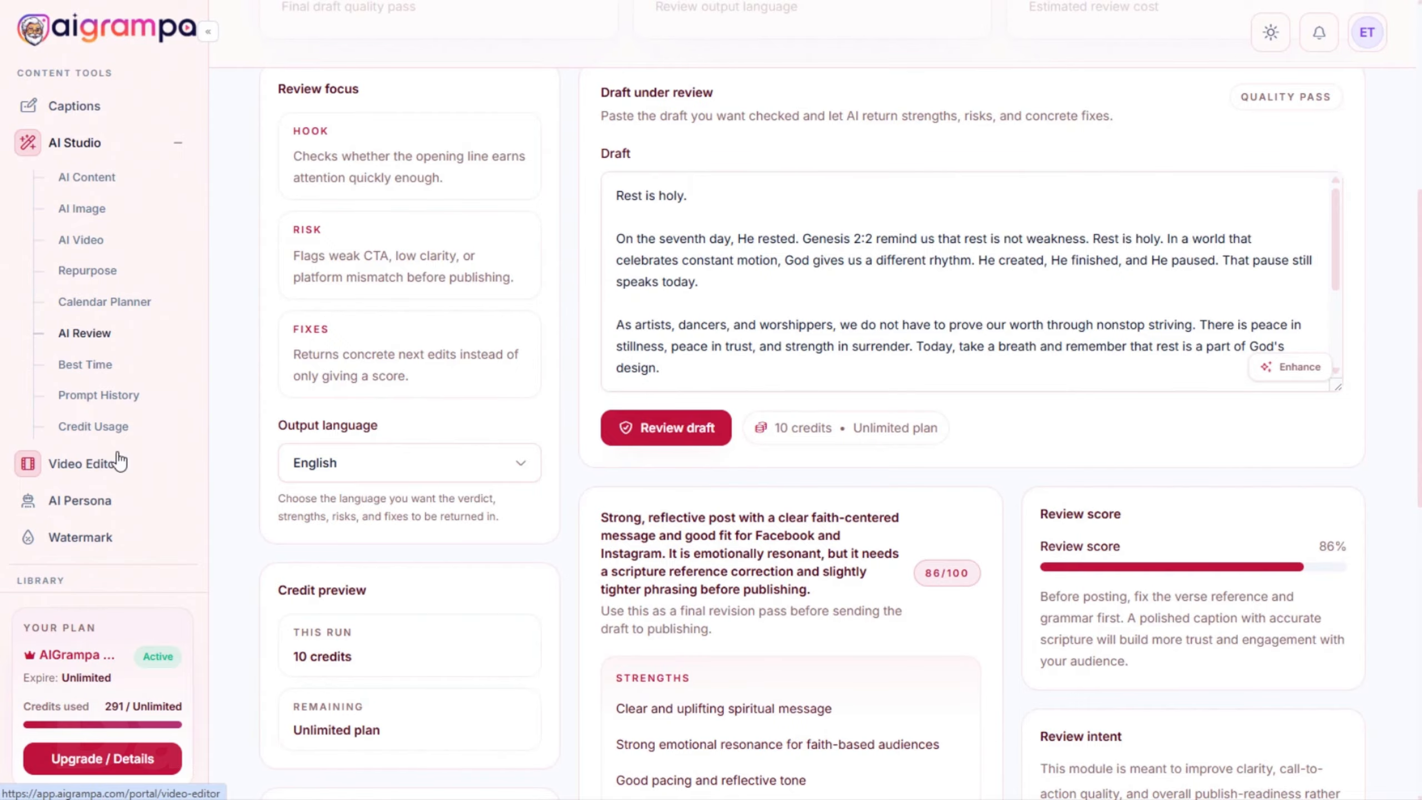
left_click(79, 374)
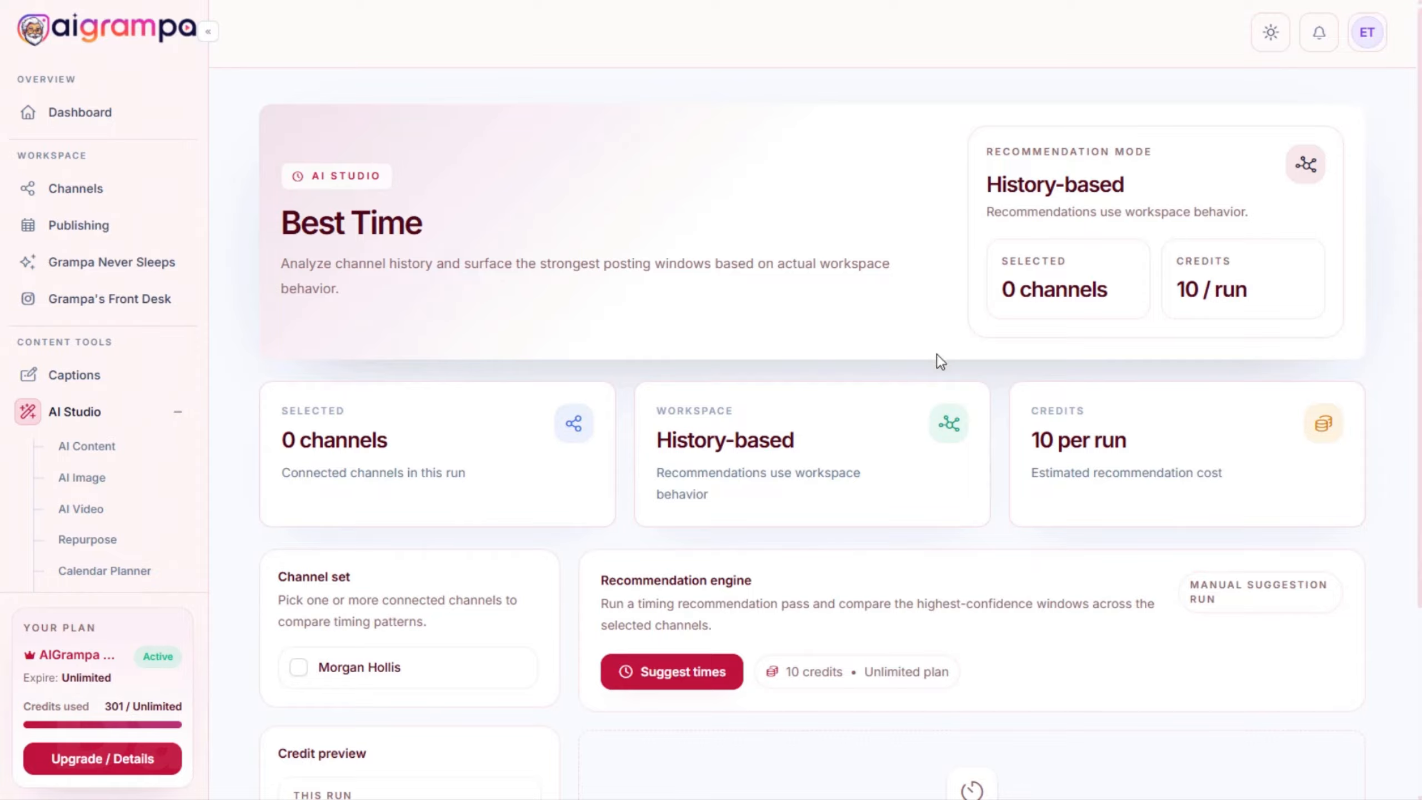
scroll(909, 444, "down", 3)
scroll(909, 443, "up", 3)
scroll(955, 437, "down", 2)
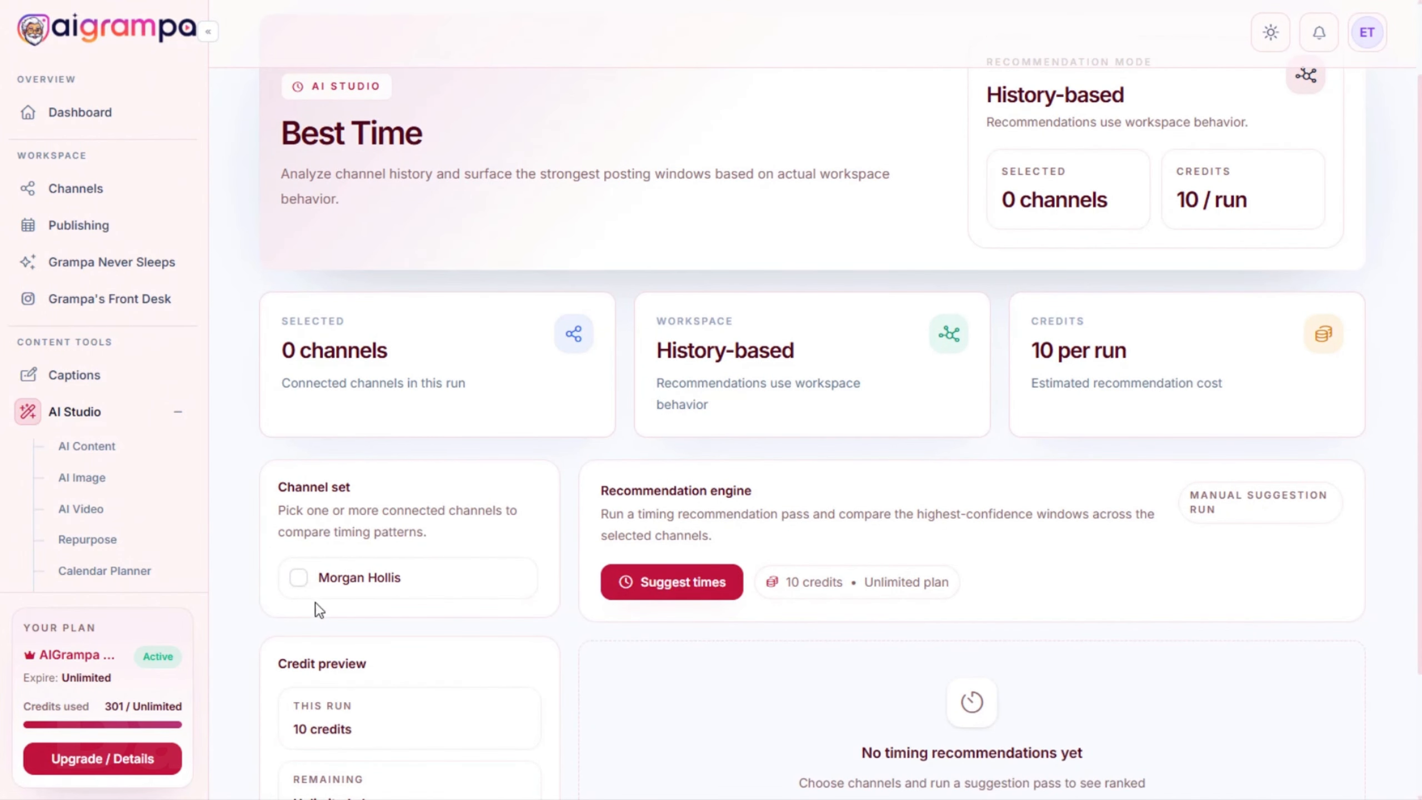
Select the connected channel, generate posting-time suggestions for it and view the recommended windows
left_click(298, 577)
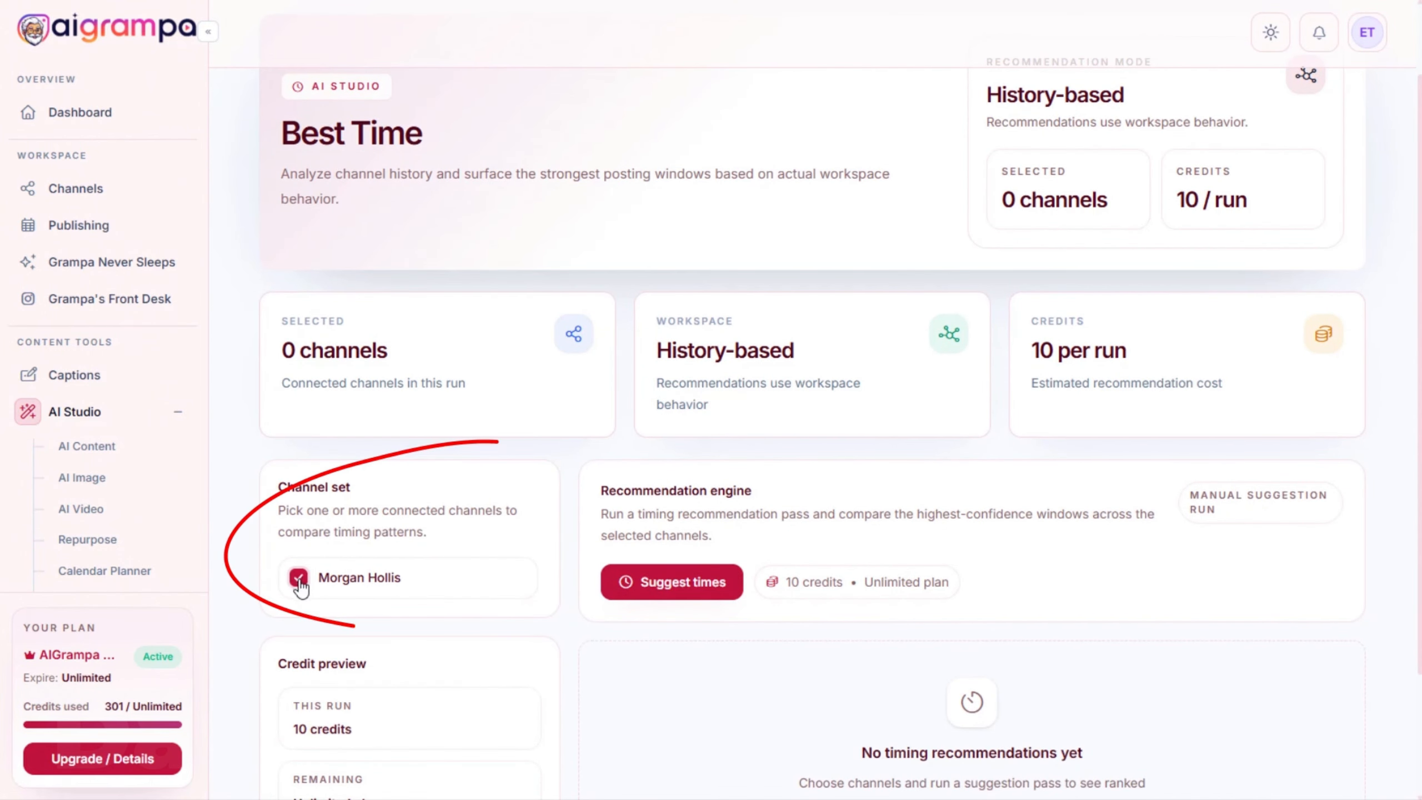
left_click(650, 597)
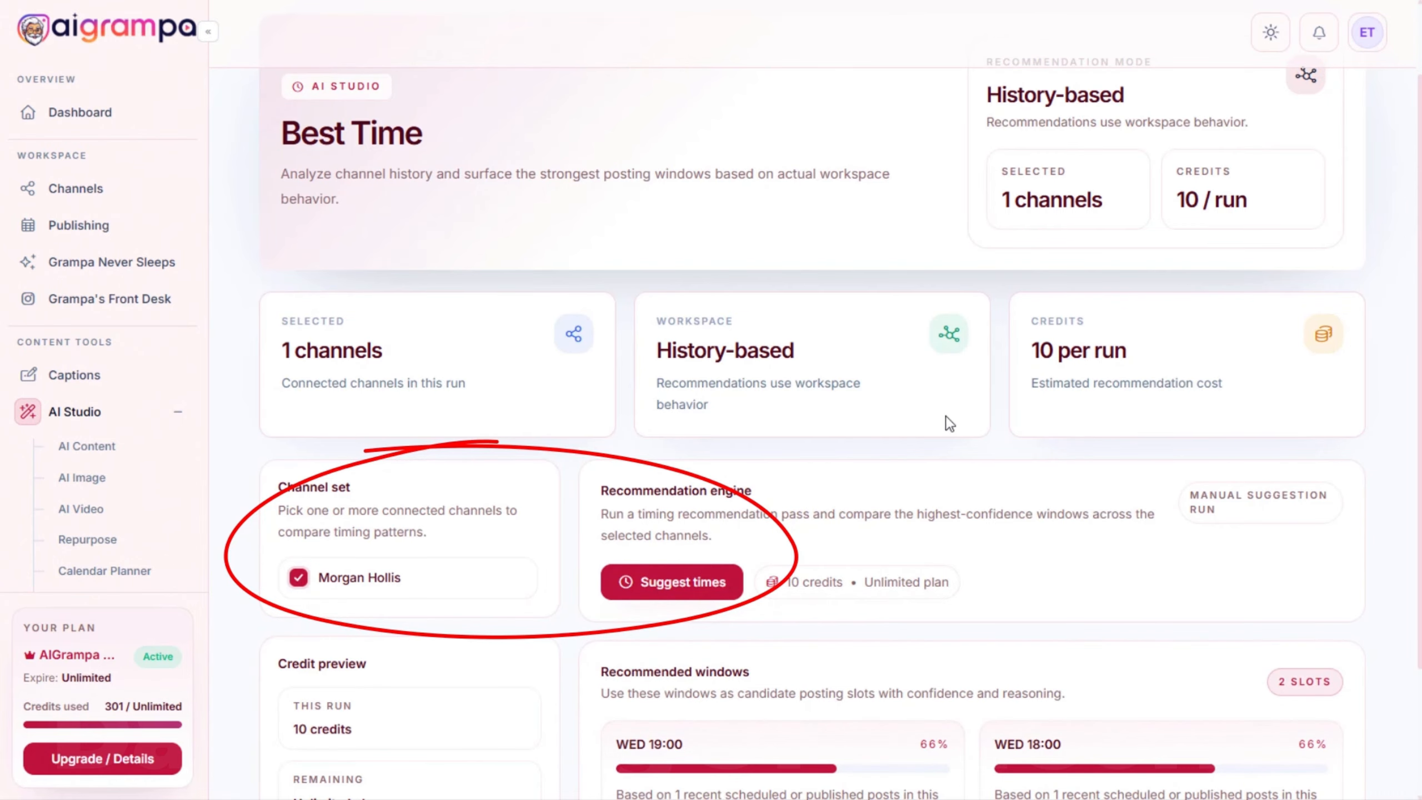
scroll(969, 428, "down", 3)
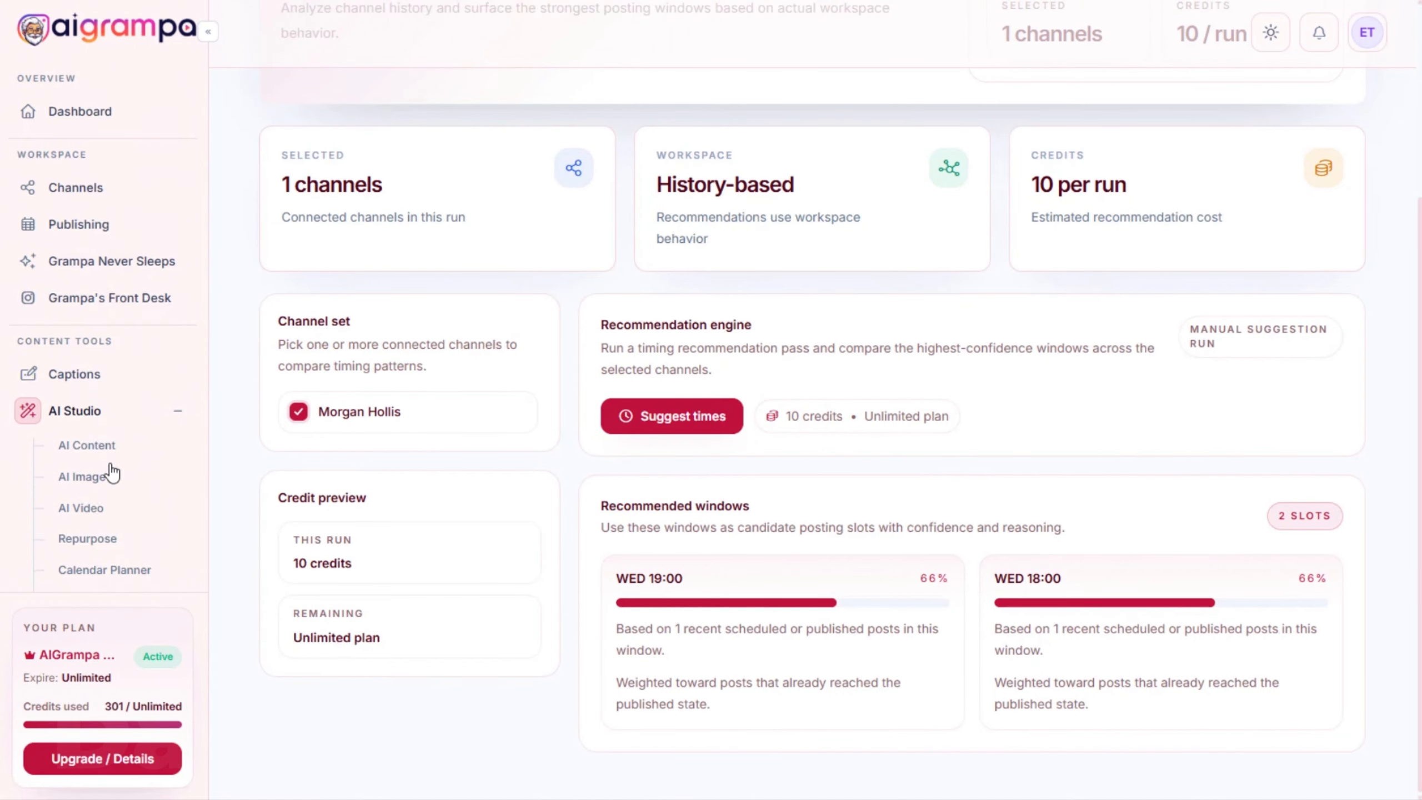
Open Prompt History and browse the stored AI Studio prompts with their output snapshots
scroll(112, 472, "down", 3)
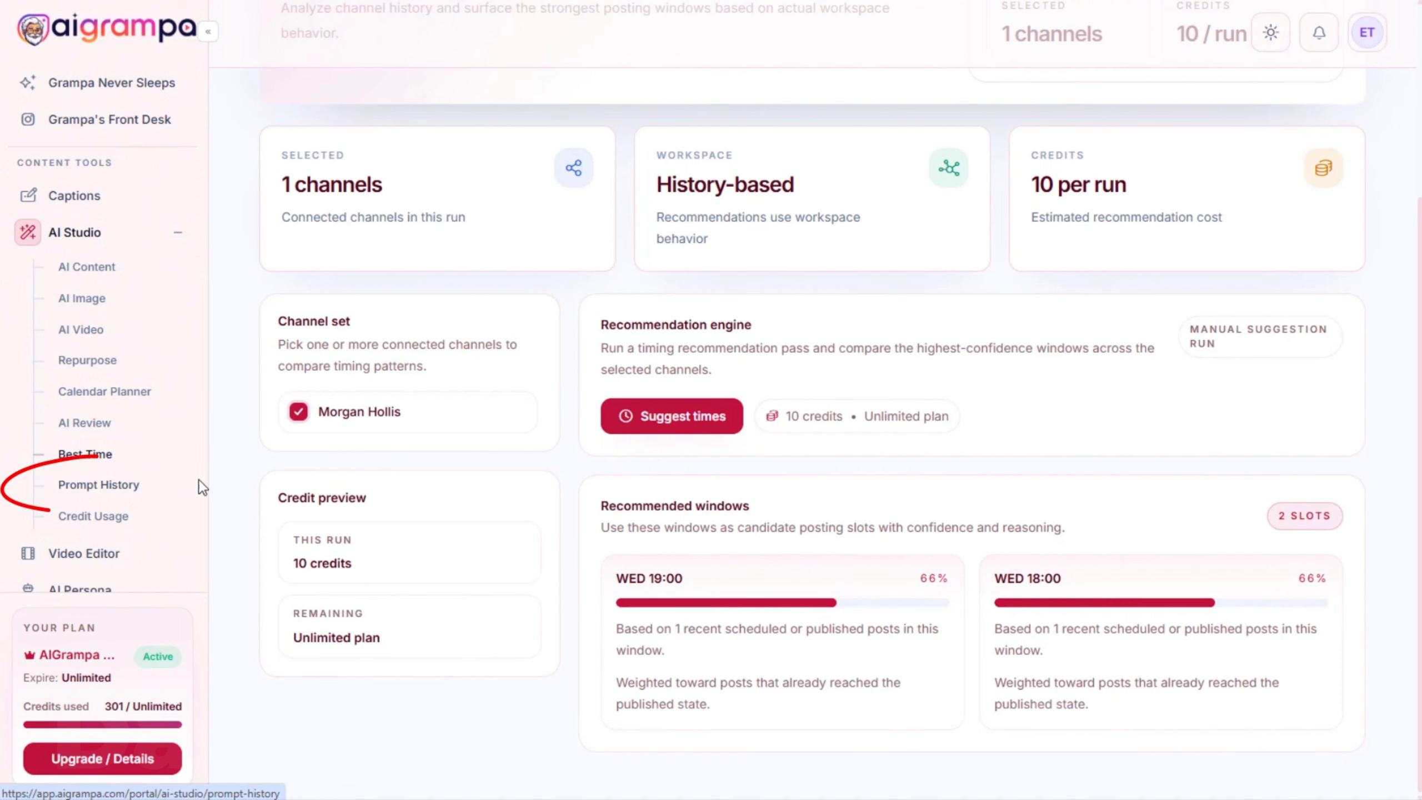
left_click(105, 491)
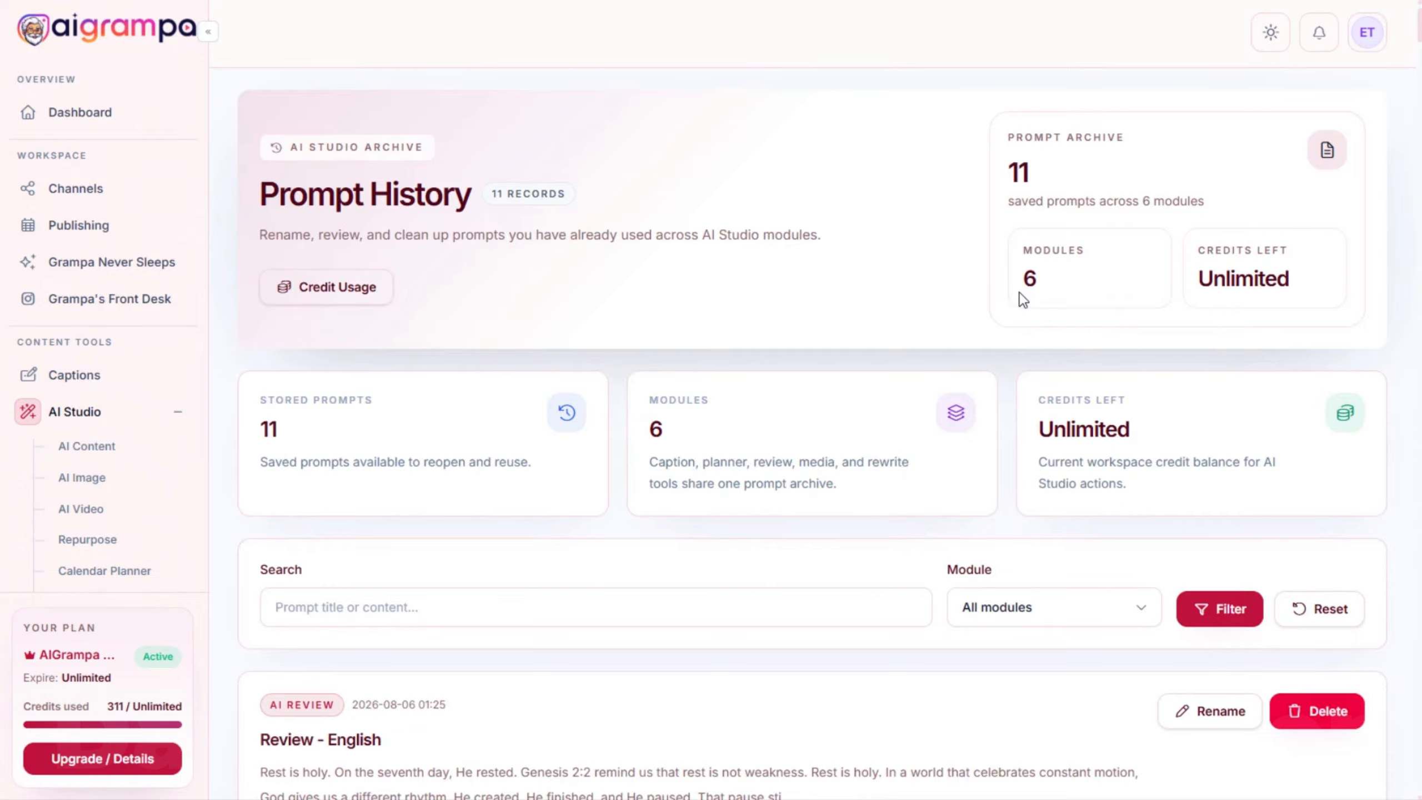
scroll(1018, 291, "down", 6)
scroll(1017, 291, "down", 15)
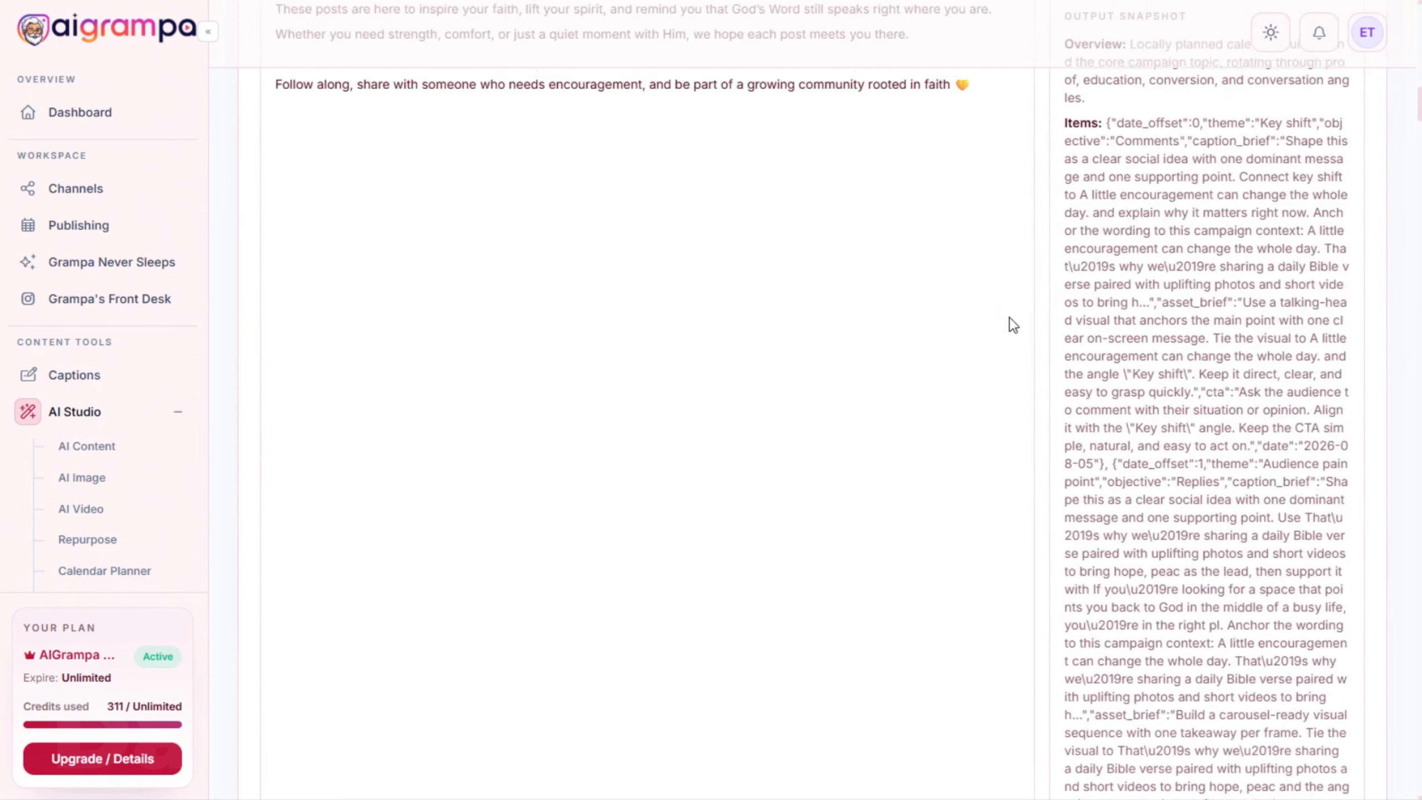
scroll(1009, 317, "up", 8)
scroll(995, 349, "up", 13)
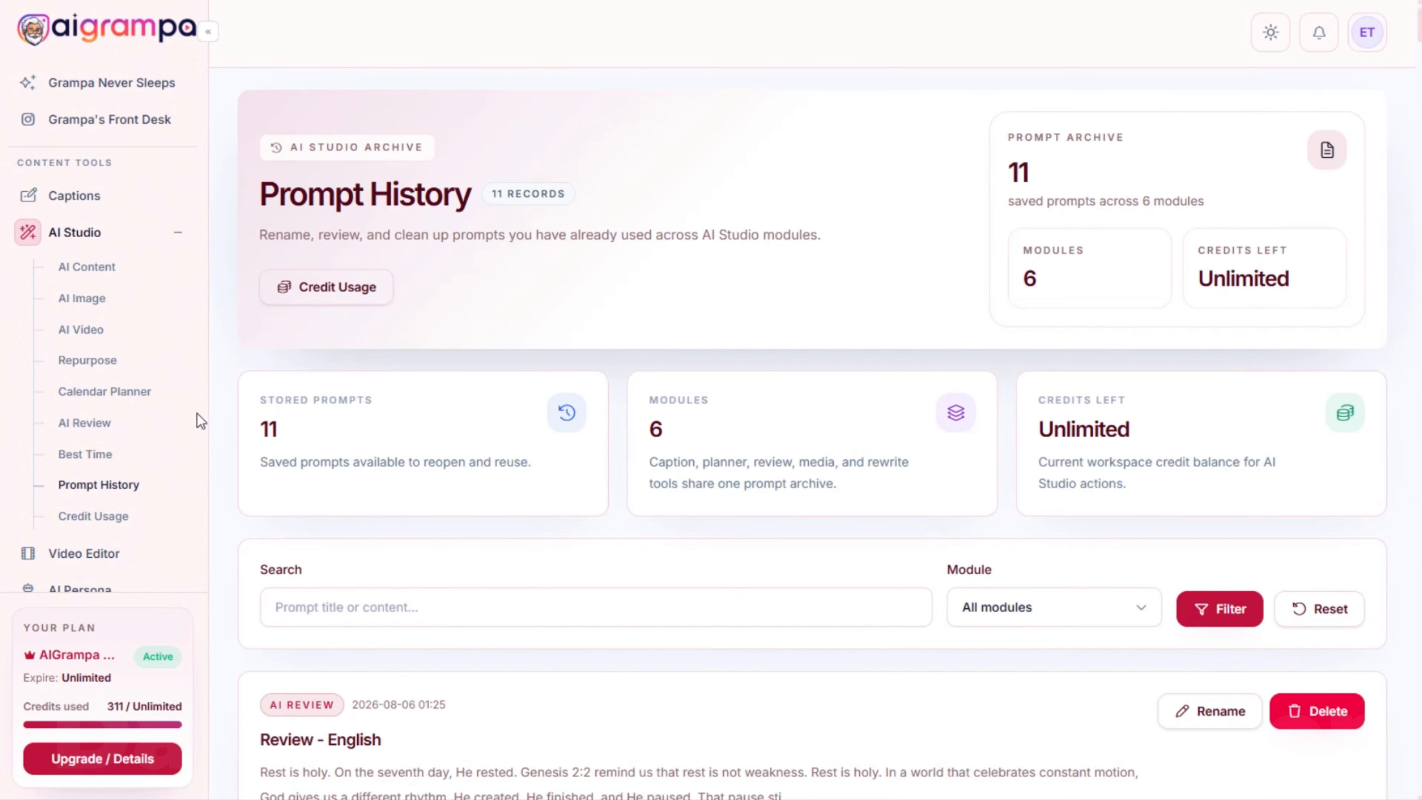
Open the AI Studio Credit Usage page and look over the credit totals and the usage log
scroll(199, 420, "down", 2)
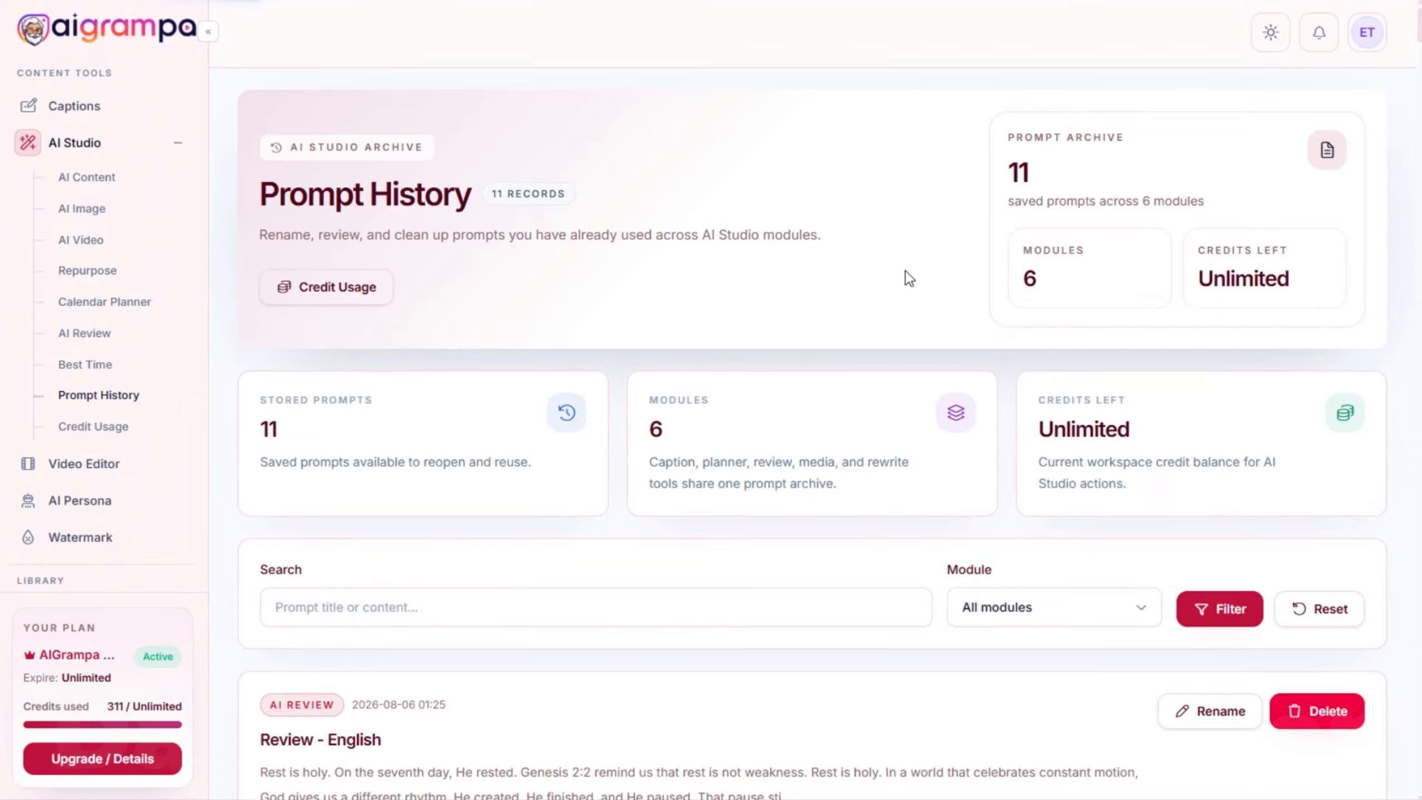
scroll(723, 282, "down", 3)
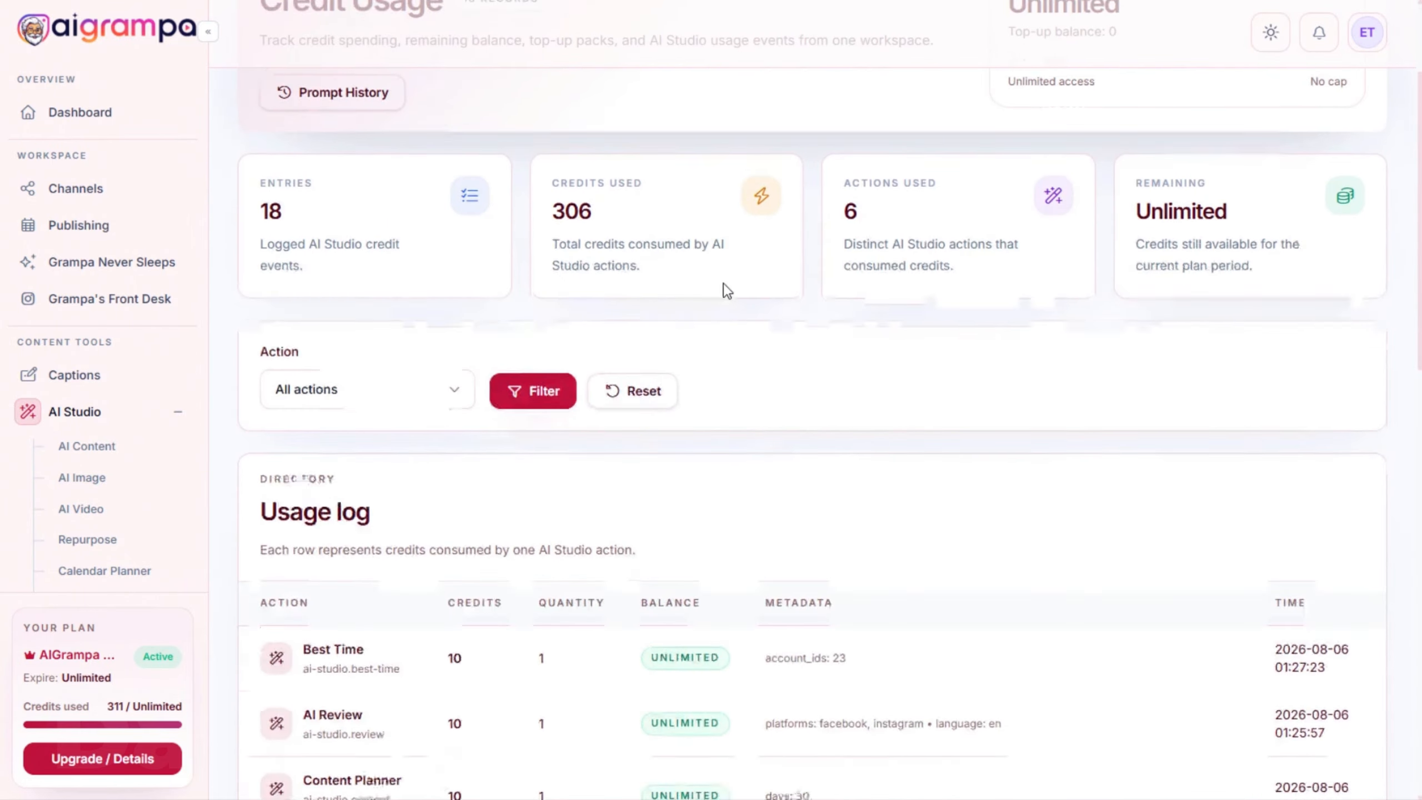
scroll(718, 293, "down", 2)
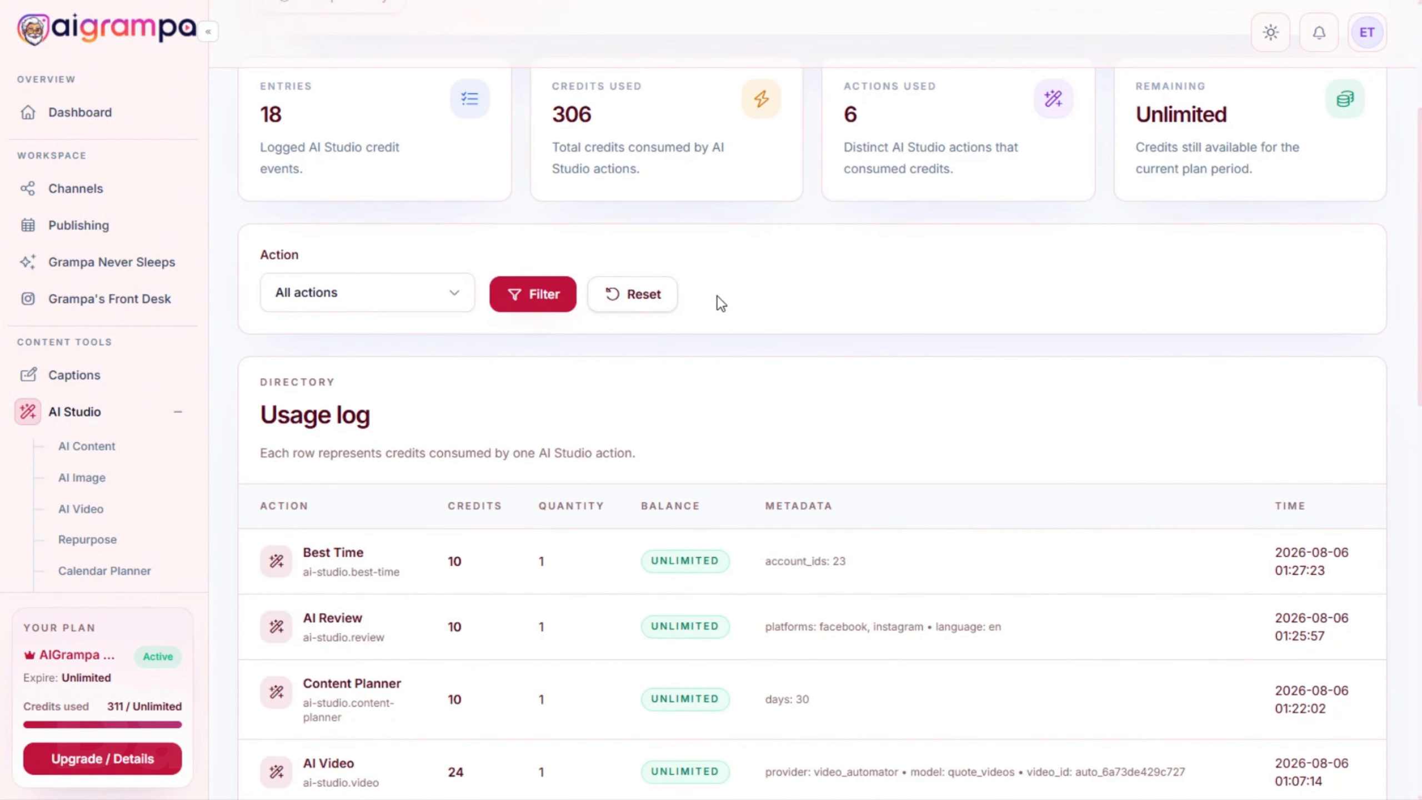
scroll(717, 295, "up", 2)
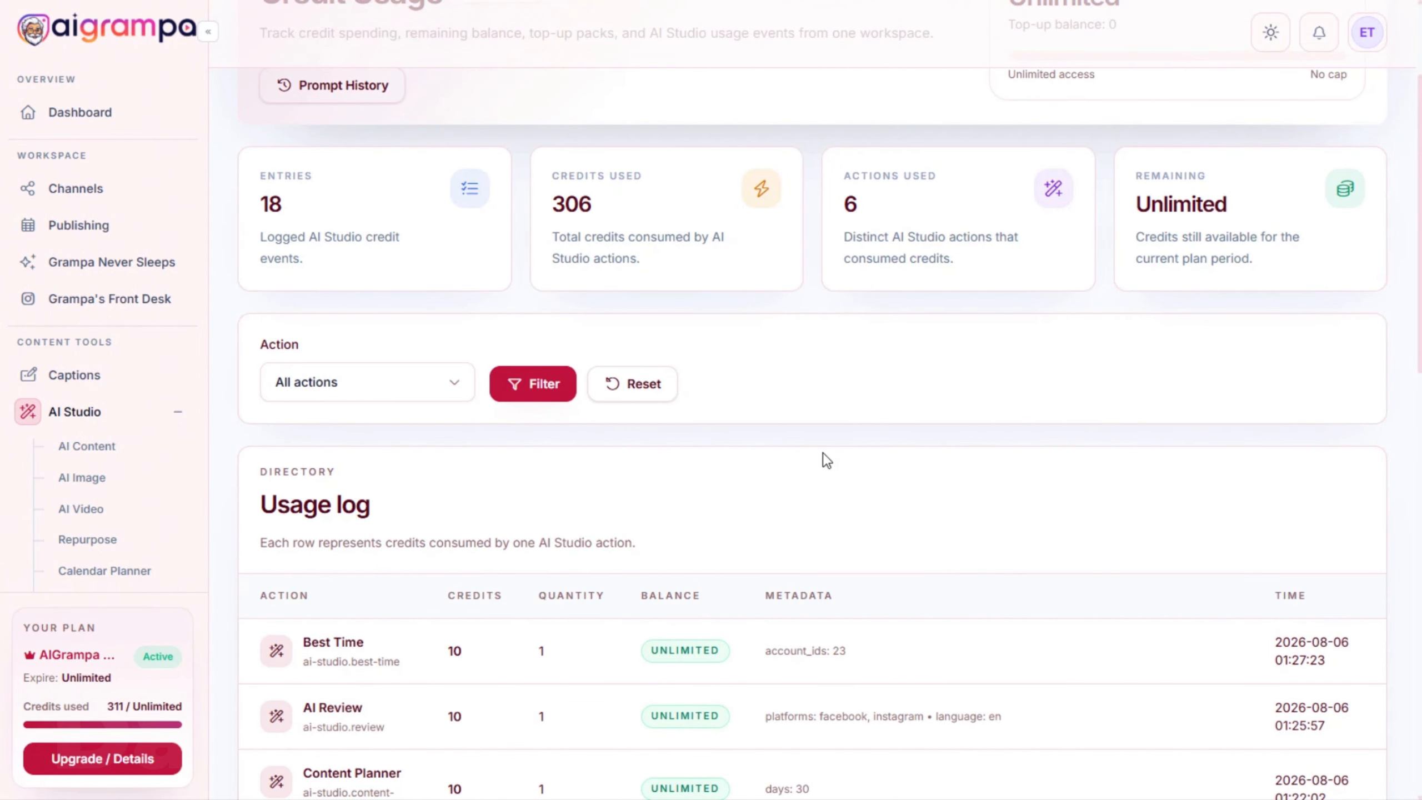
scroll(822, 455, "up", 3)
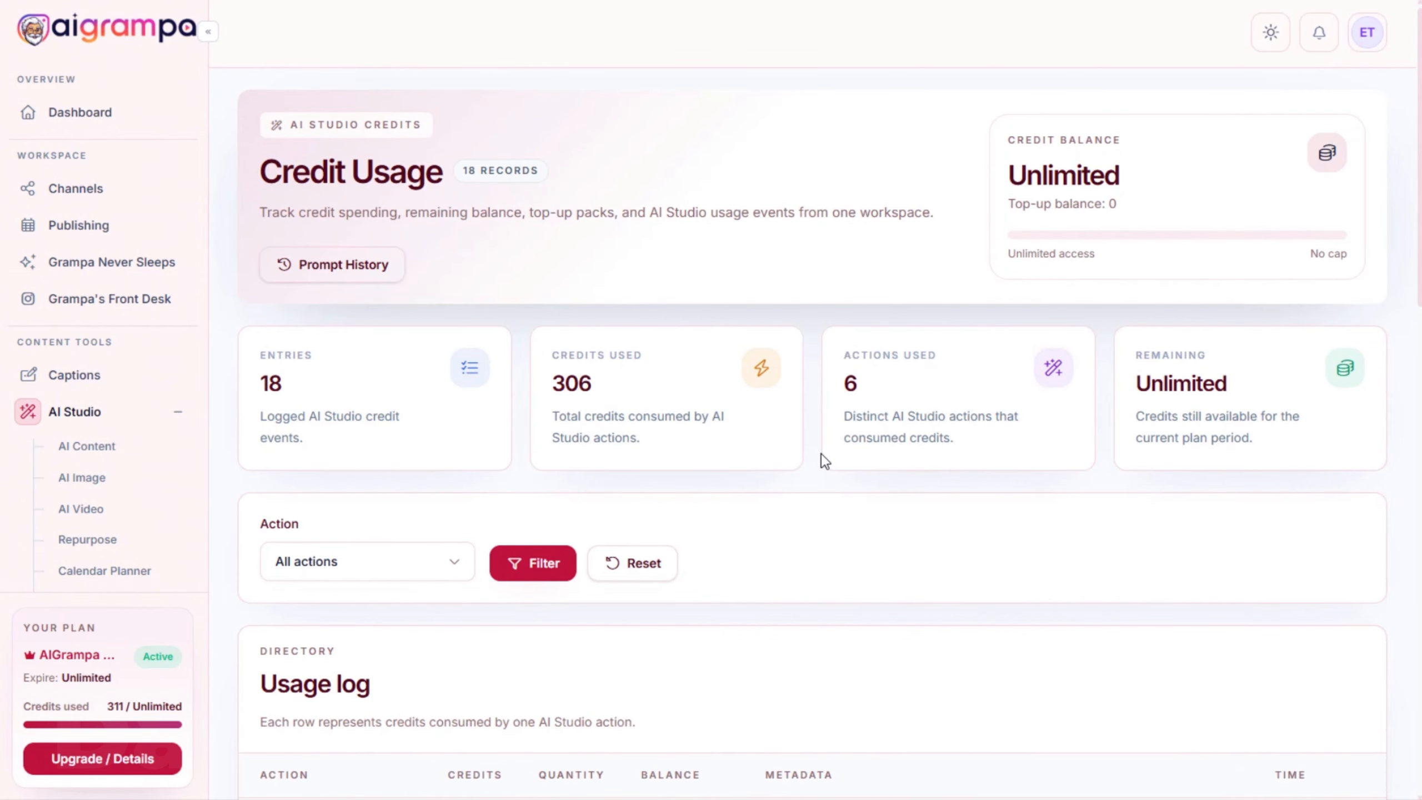
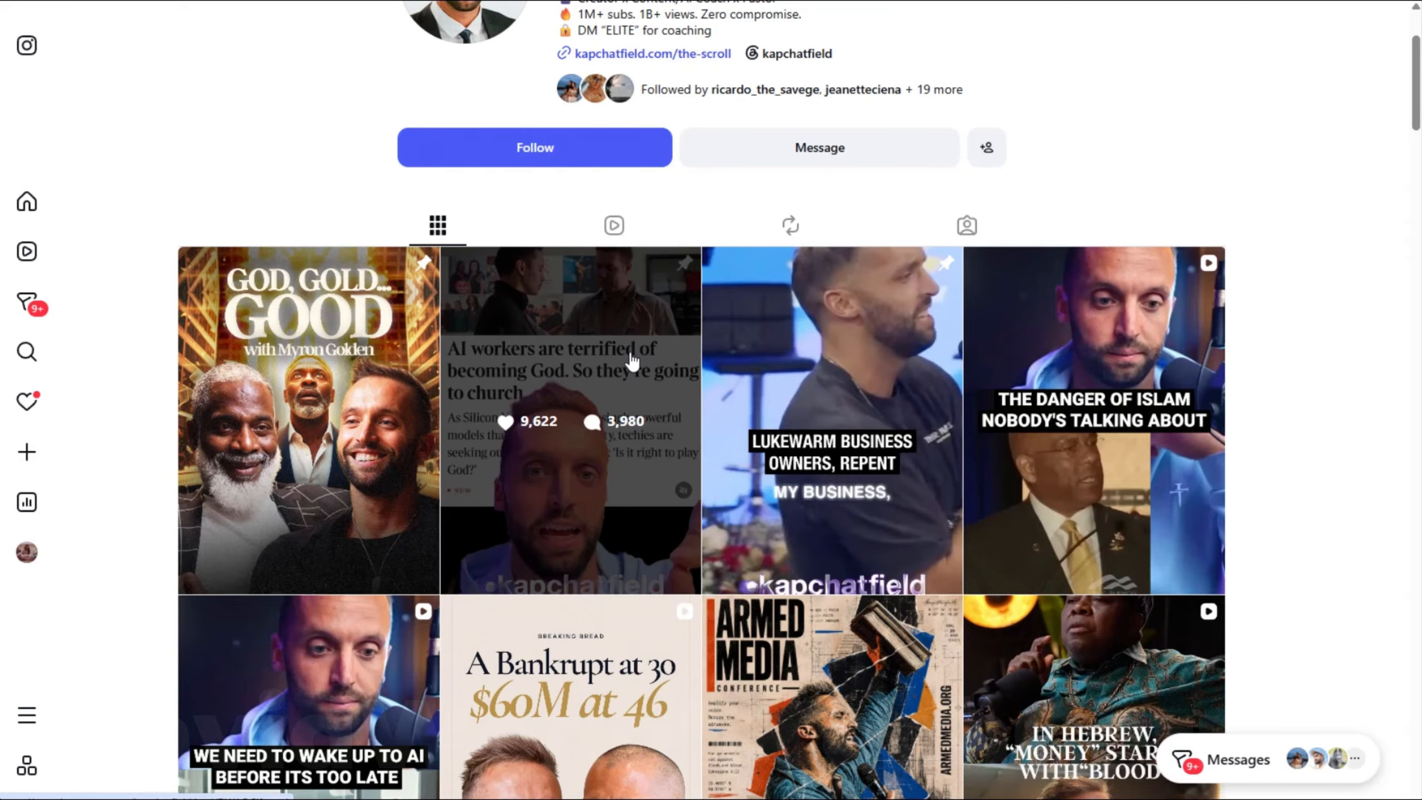
Switch to Instagram and open the creator's pinned post about AI workers going to church to read its caption
scroll(661, 507, "up", 2)
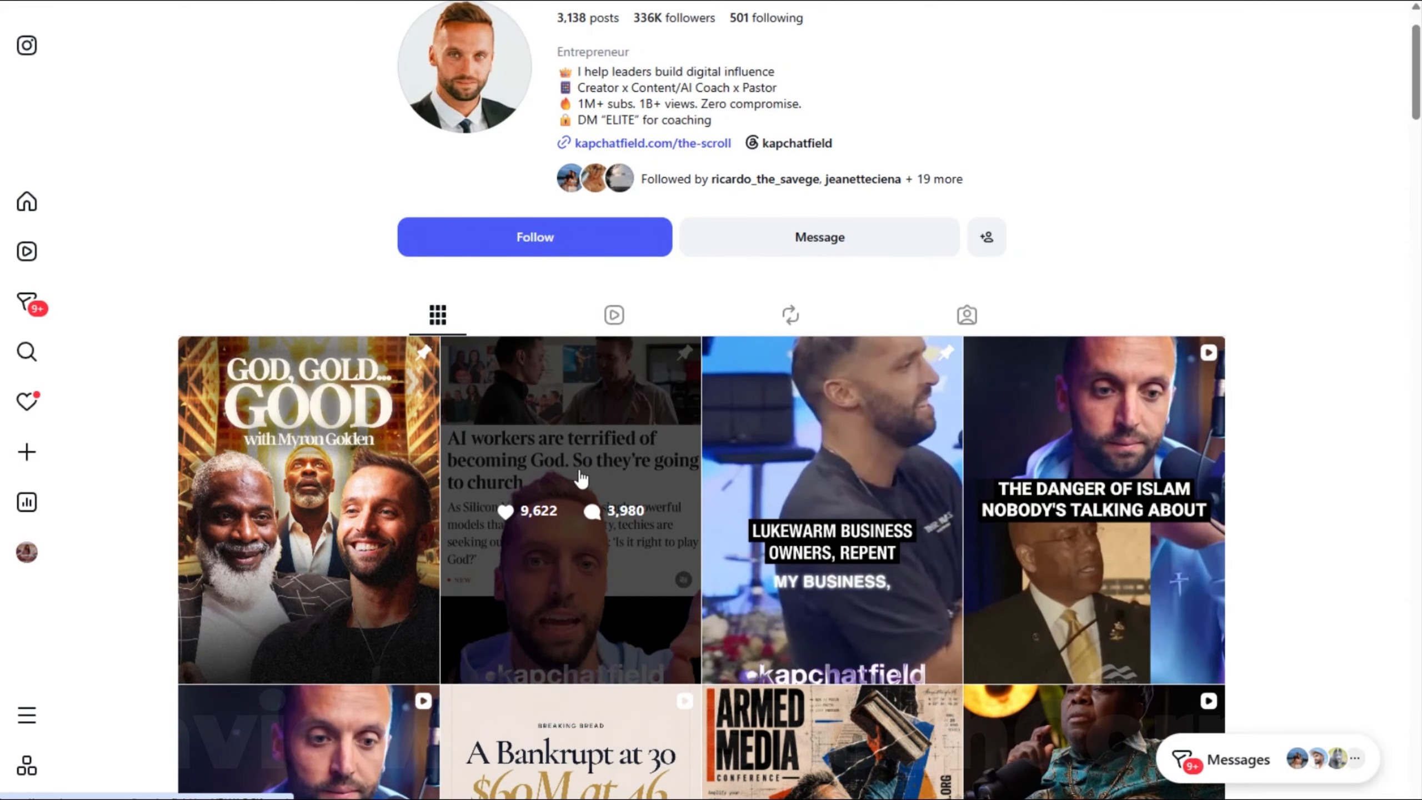
left_click(546, 425)
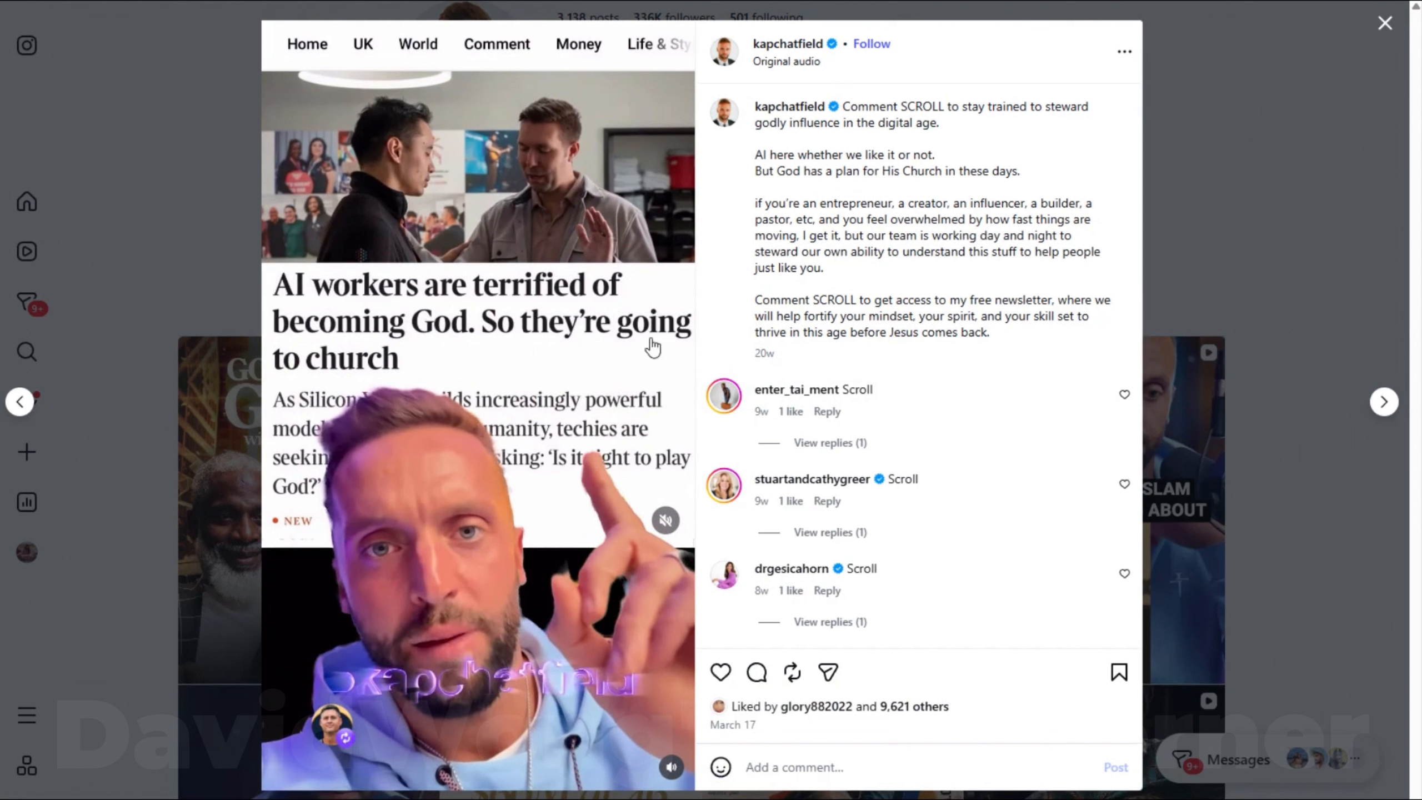
left_click_drag(812, 296, 1052, 297)
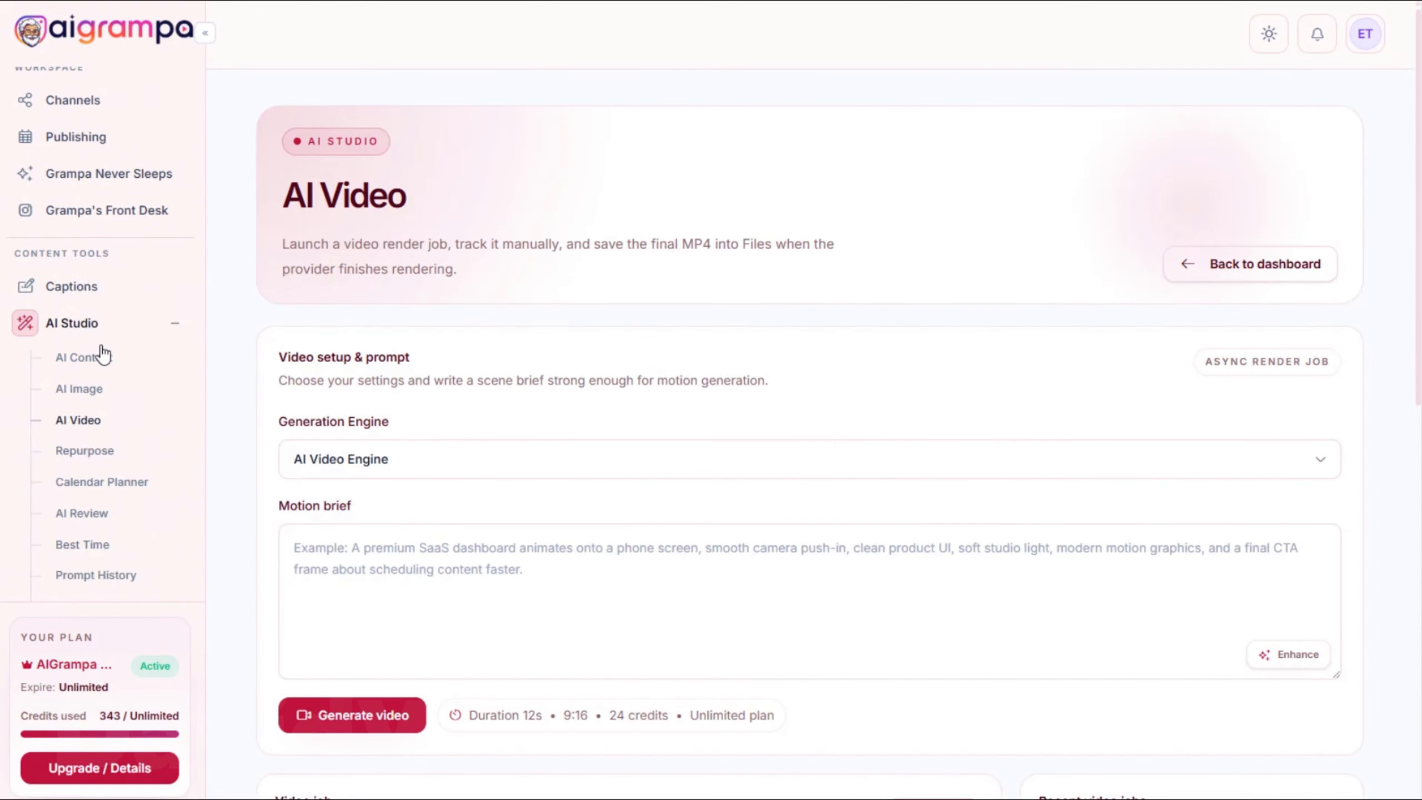
Switch back to AIGrampa and open the Agency Panel's client management page
scroll(102, 353, "down", 8)
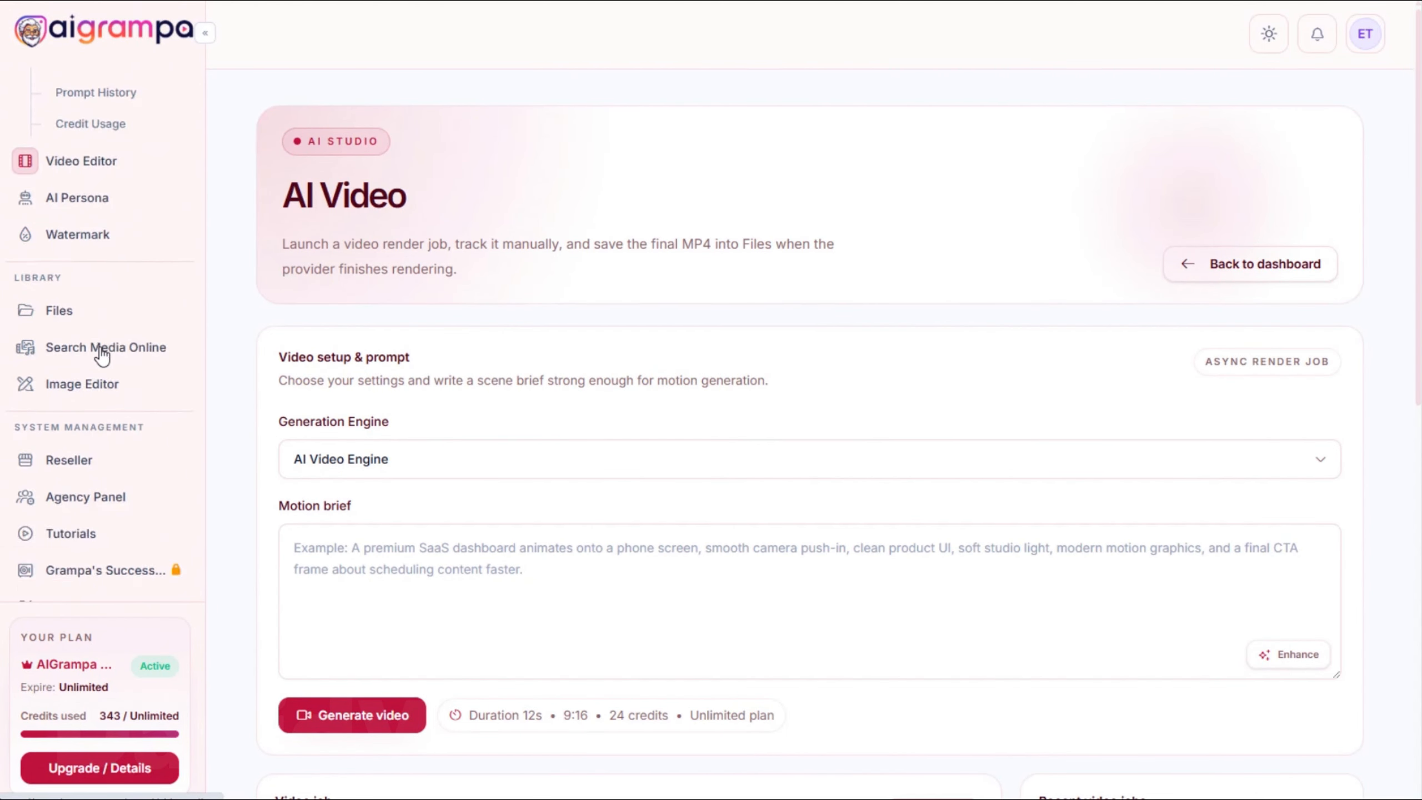
scroll(98, 361, "down", 2)
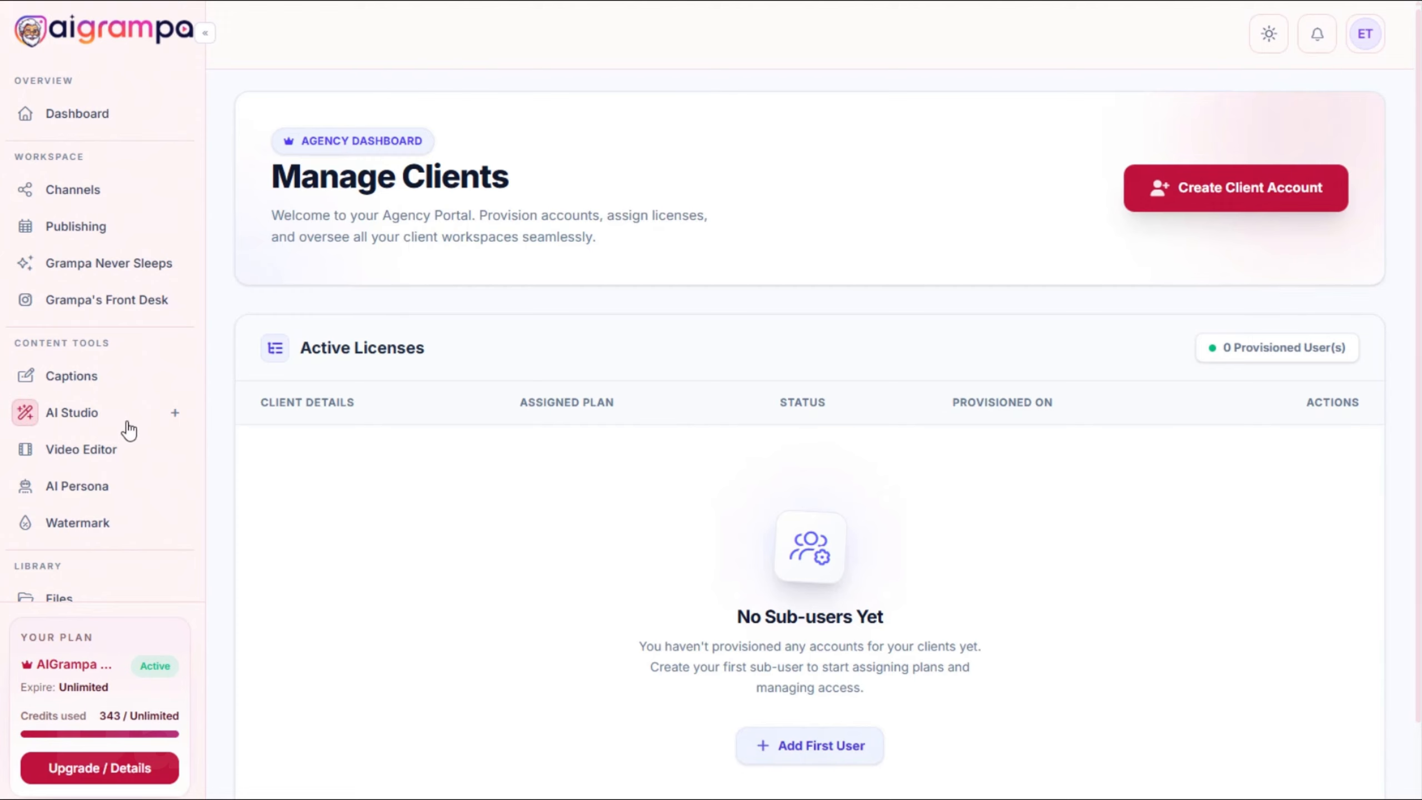
Open AI Studio's Repurpose tool and look over its rewrite setup, source content, target platforms and repurpose flow
left_click(179, 419)
scroll(165, 422, "down", 2)
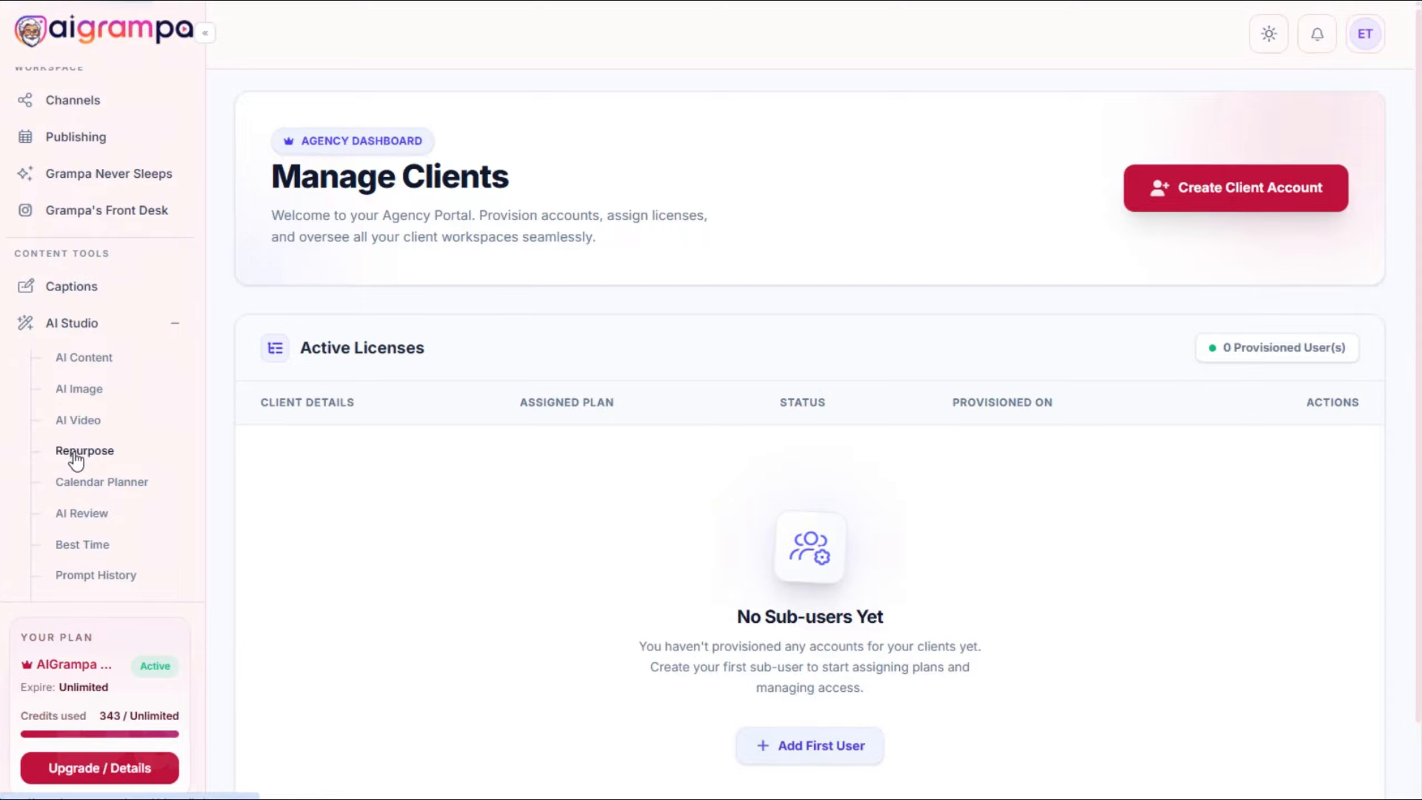
left_click(83, 453)
scroll(133, 418, "down", 5)
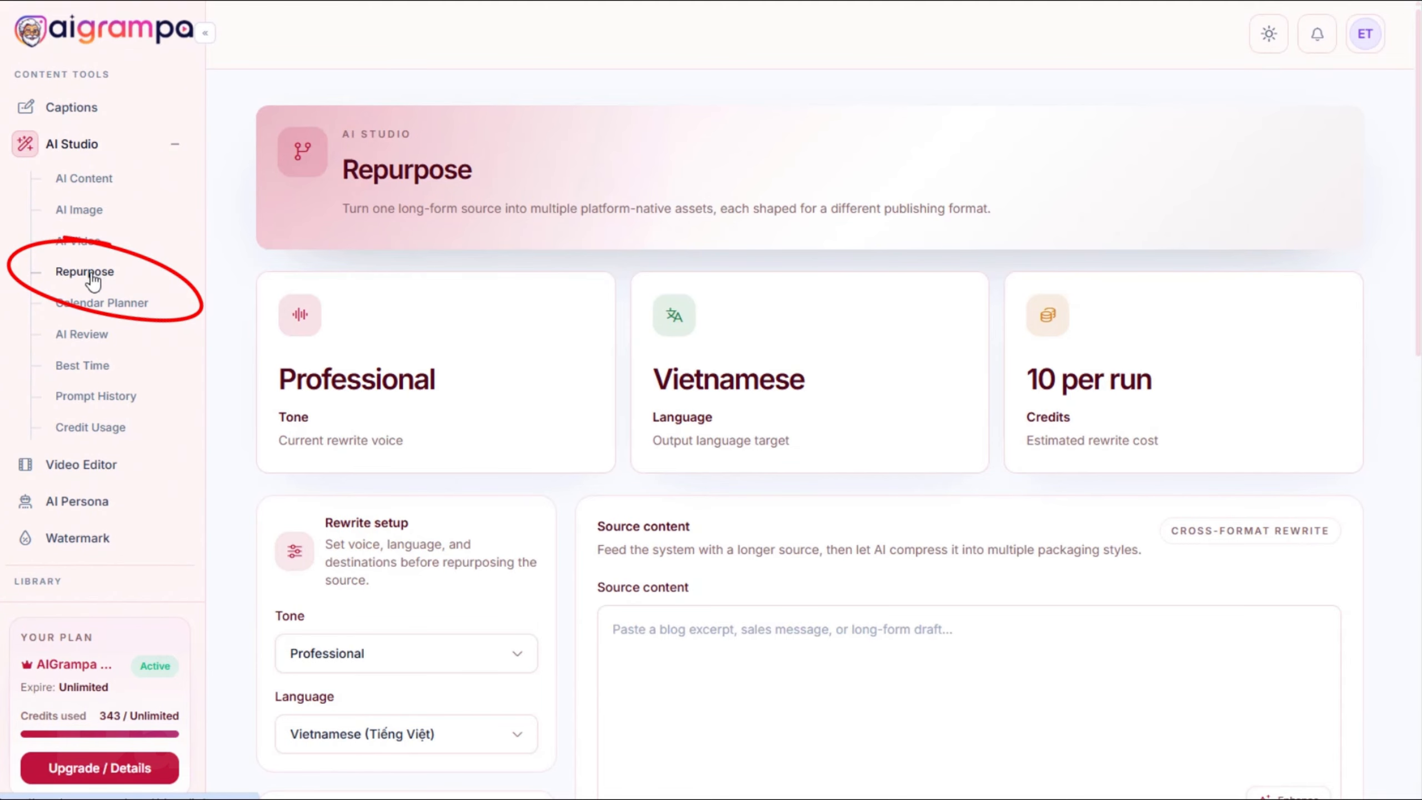
scroll(1130, 373, "down", 5)
scroll(1125, 431, "down", 15)
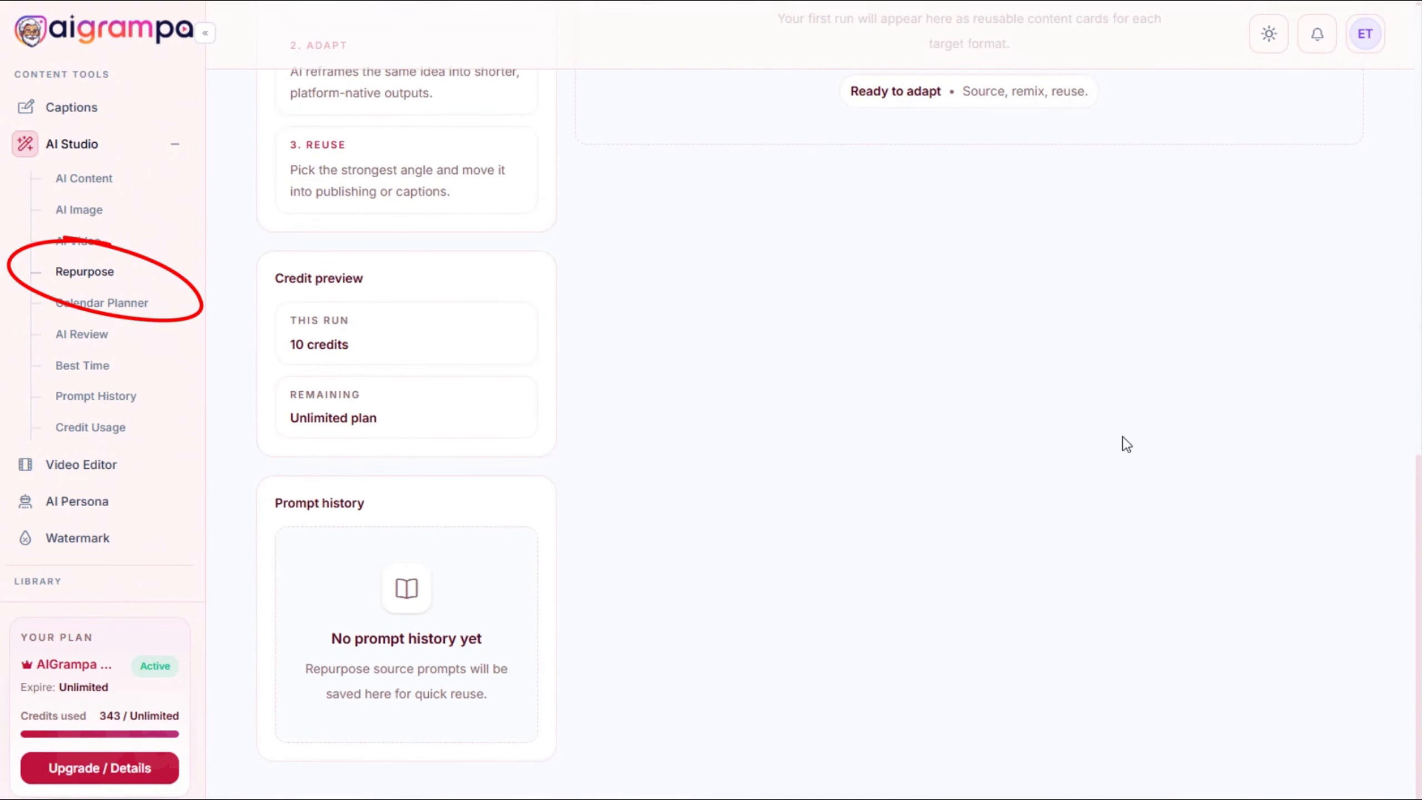
scroll(1114, 448, "up", 8)
scroll(1111, 456, "up", 5)
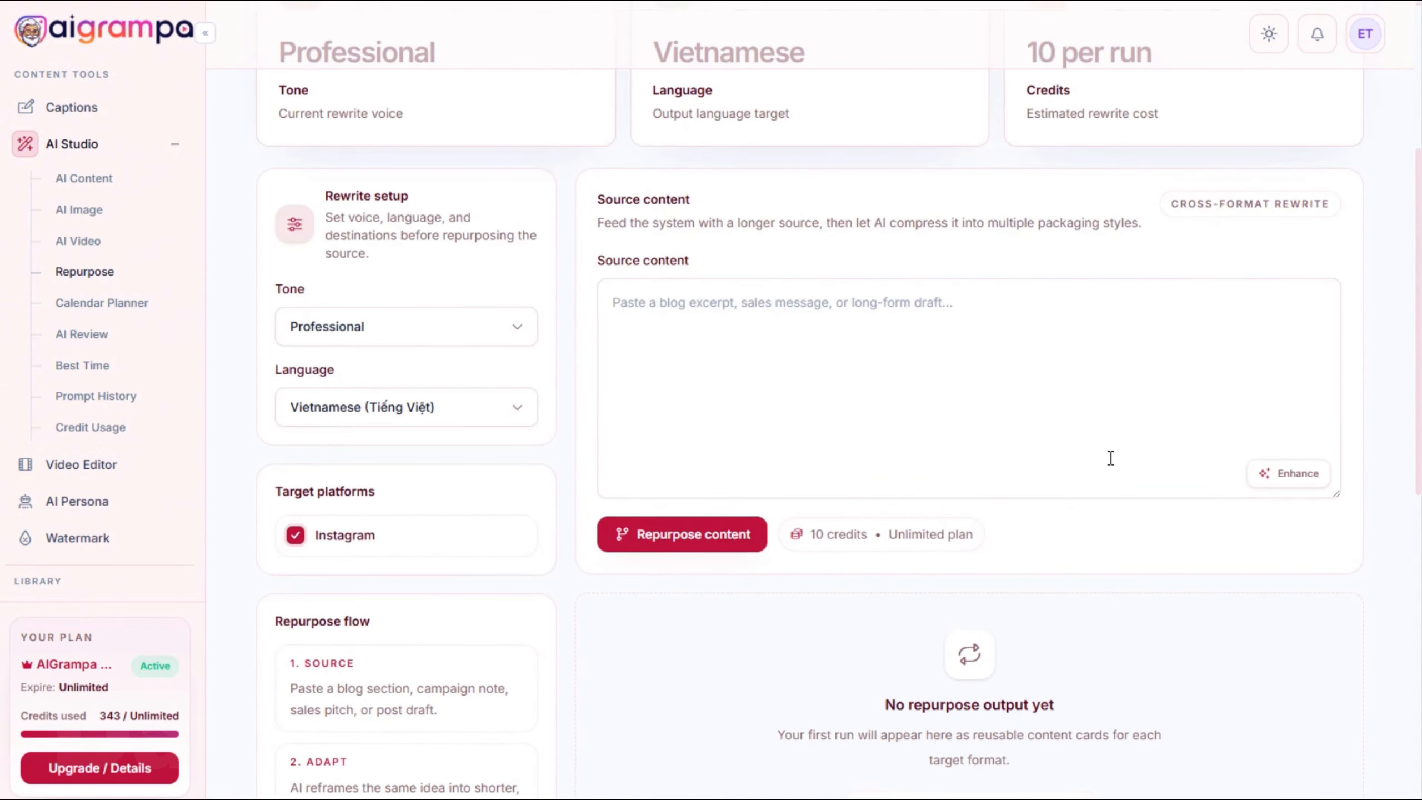
scroll(1110, 457, "down", 3)
scroll(1109, 458, "up", 5)
scroll(1109, 459, "down", 3)
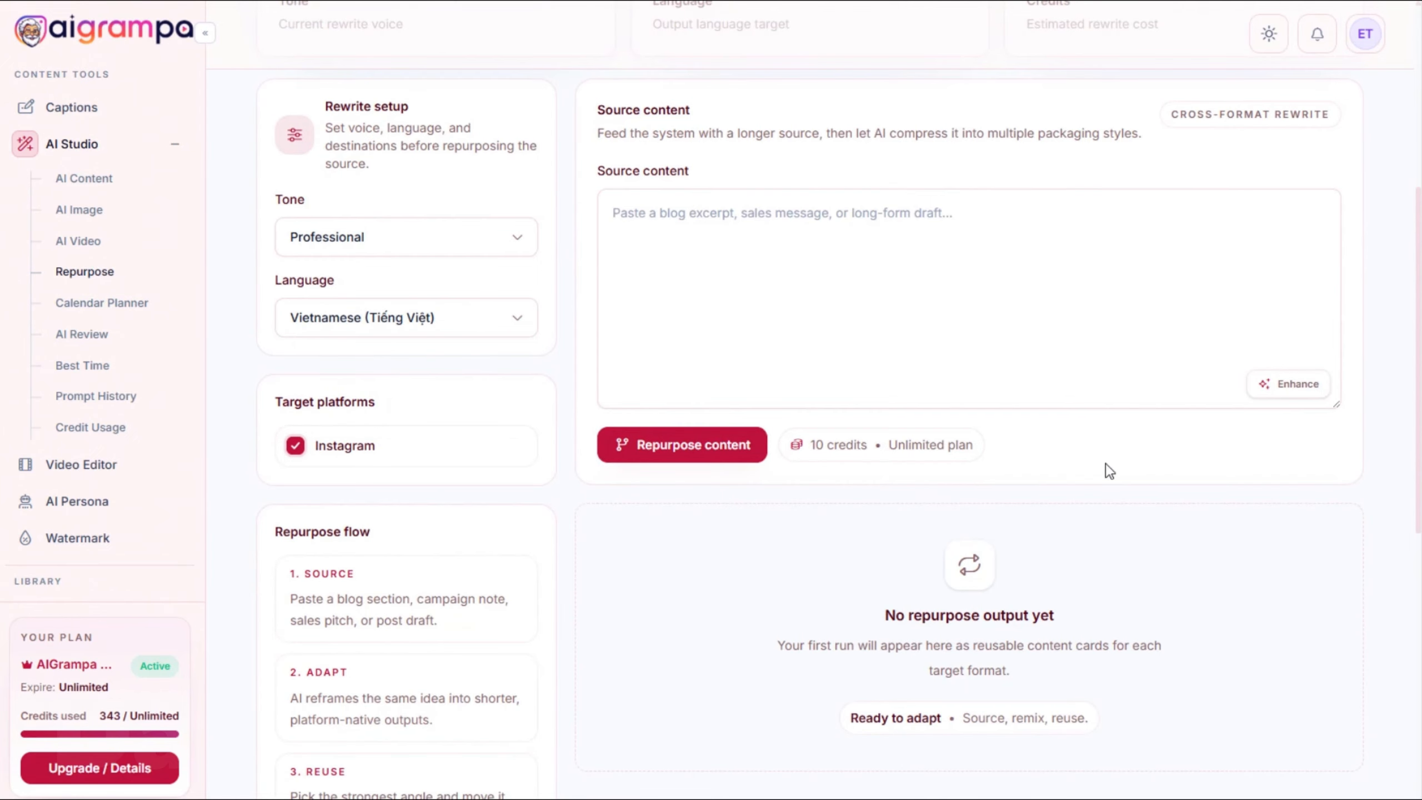
scroll(1107, 465, "down", 3)
scroll(78, 370, "down", 3)
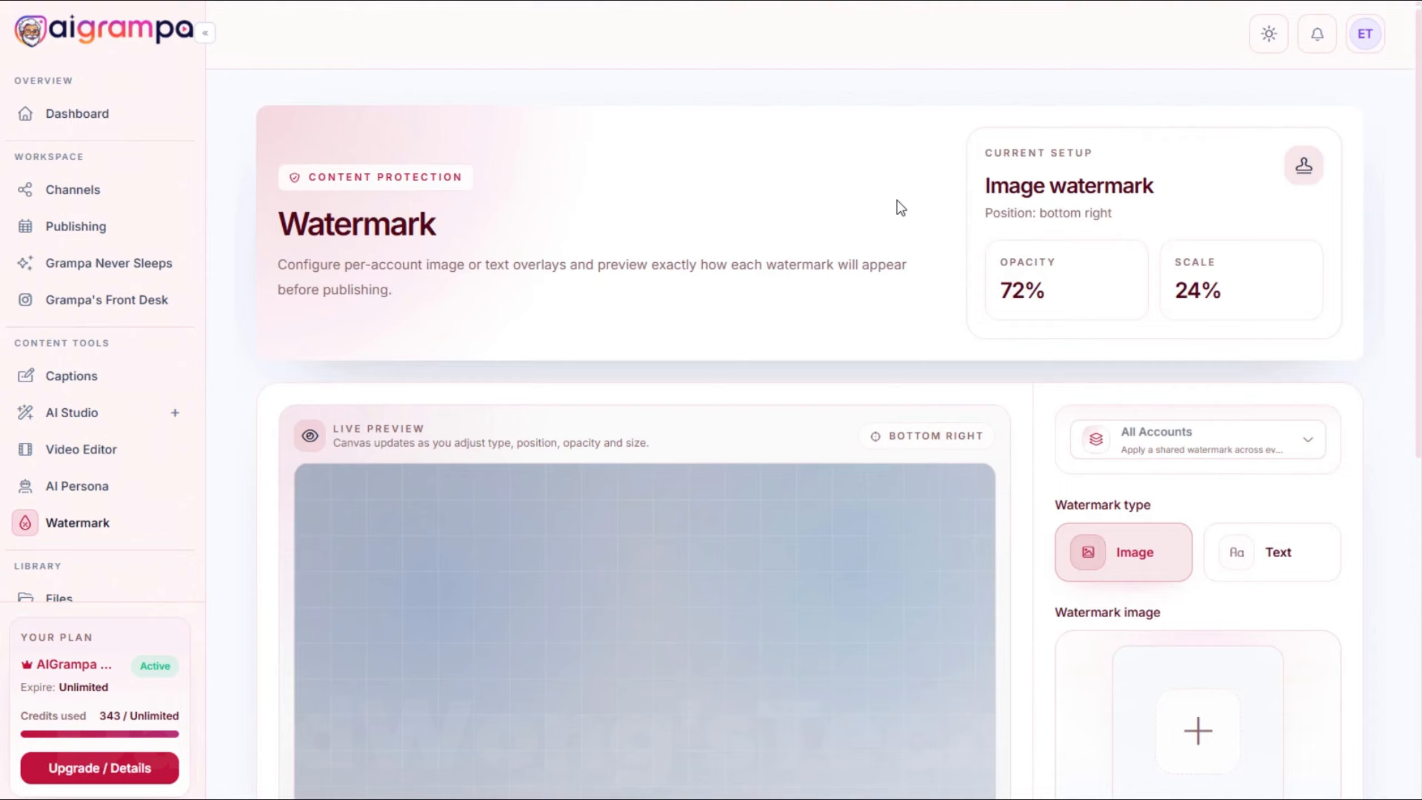
Look over the Watermark tool's live preview, watermark type, image, position, size and transparency settings
scroll(896, 200, "down", 10)
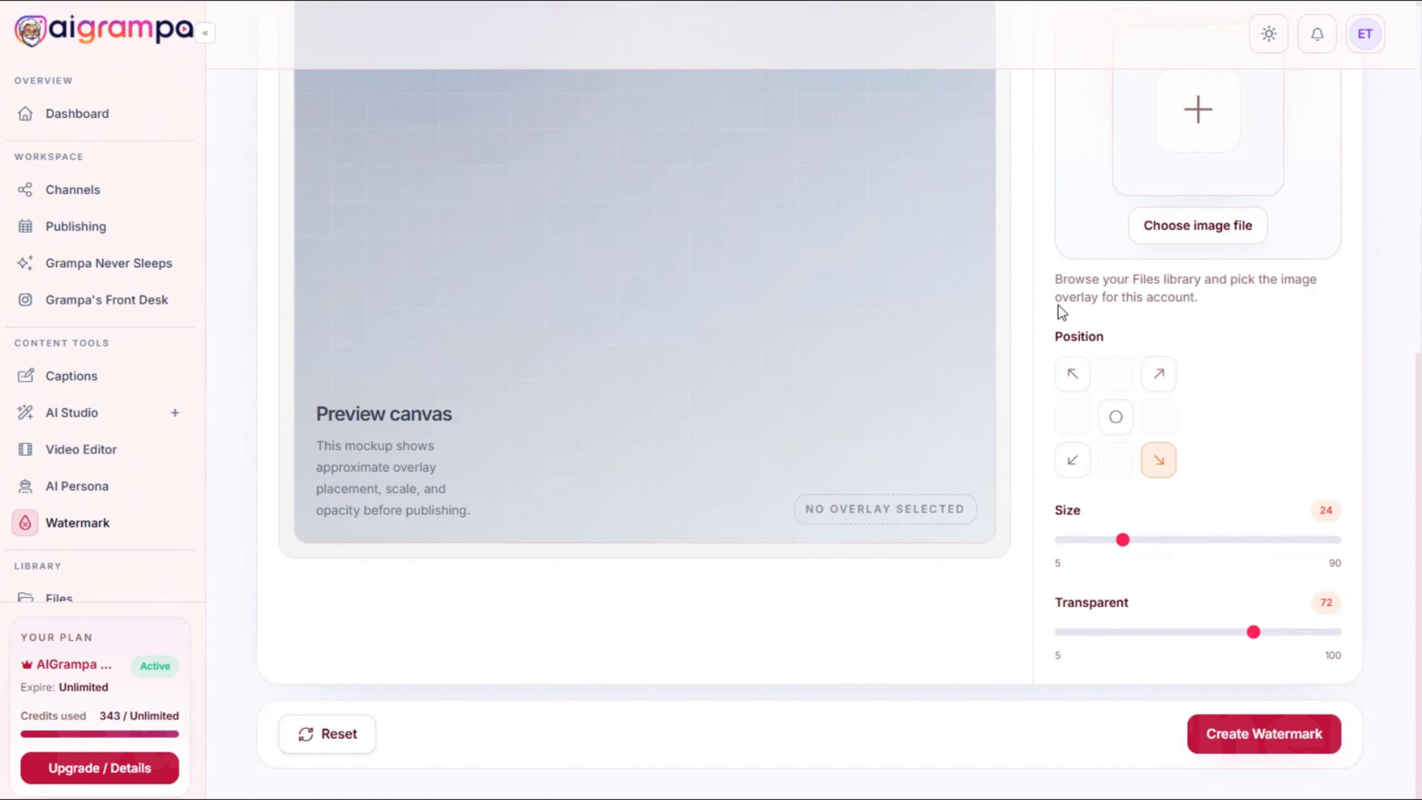
scroll(1068, 310, "up", 10)
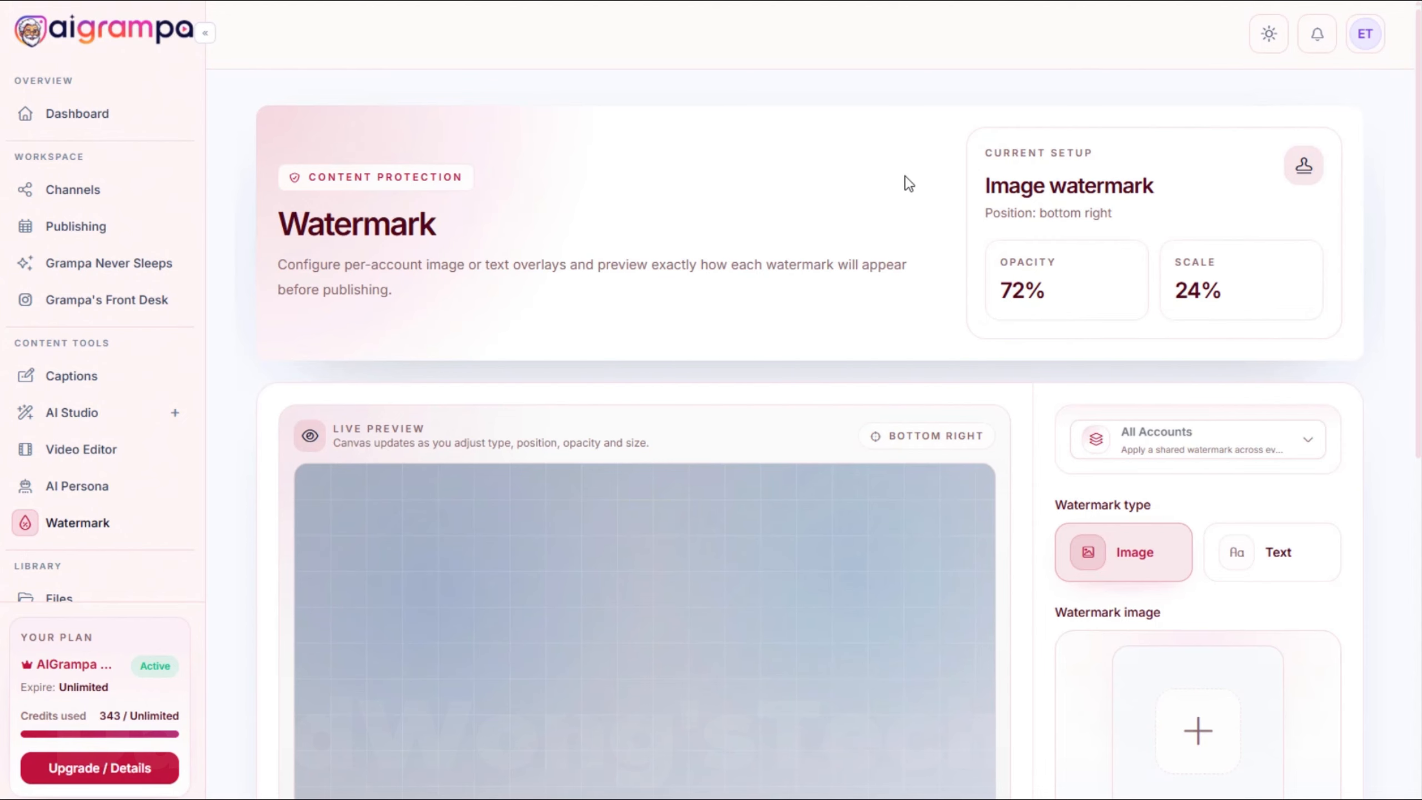
scroll(904, 176, "down", 7)
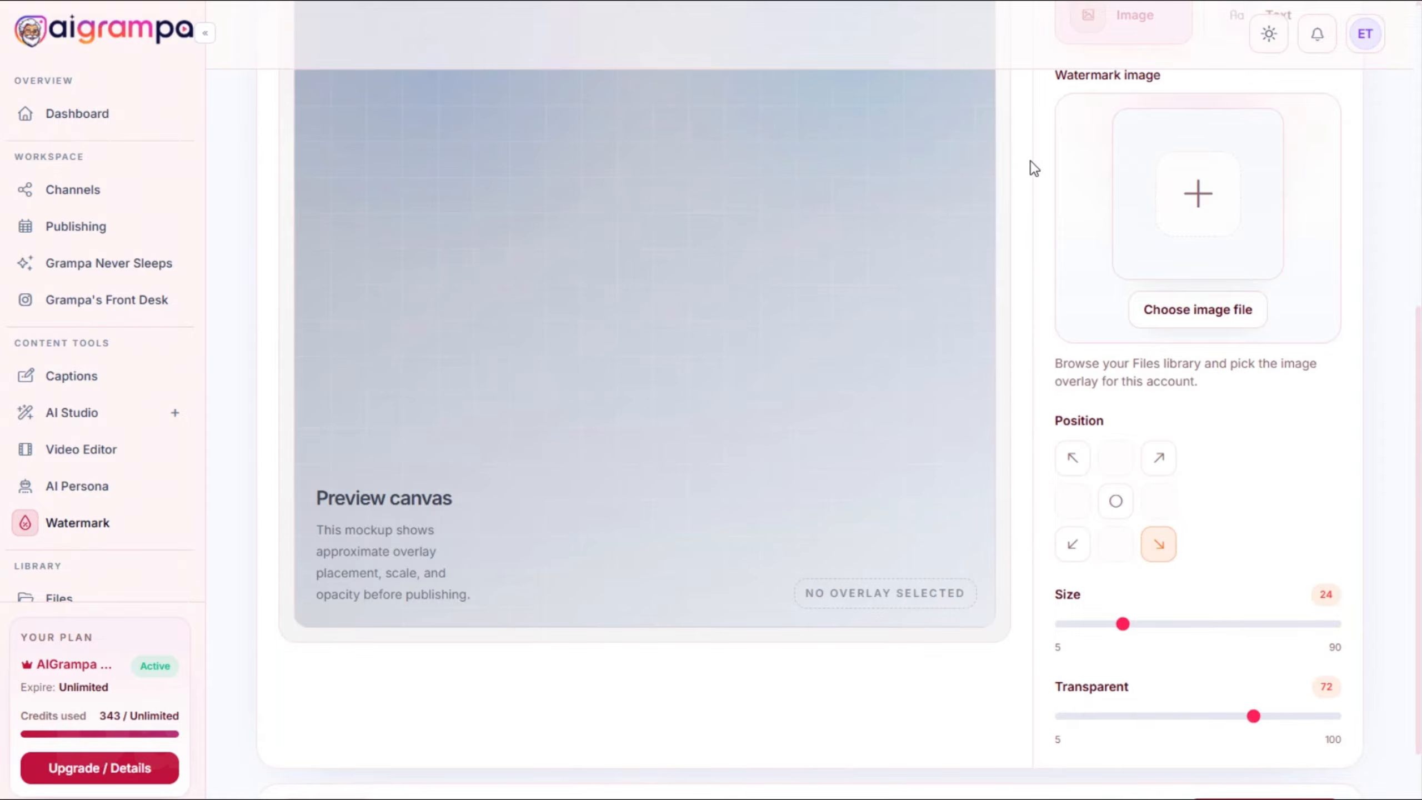
scroll(1030, 163, "up", 7)
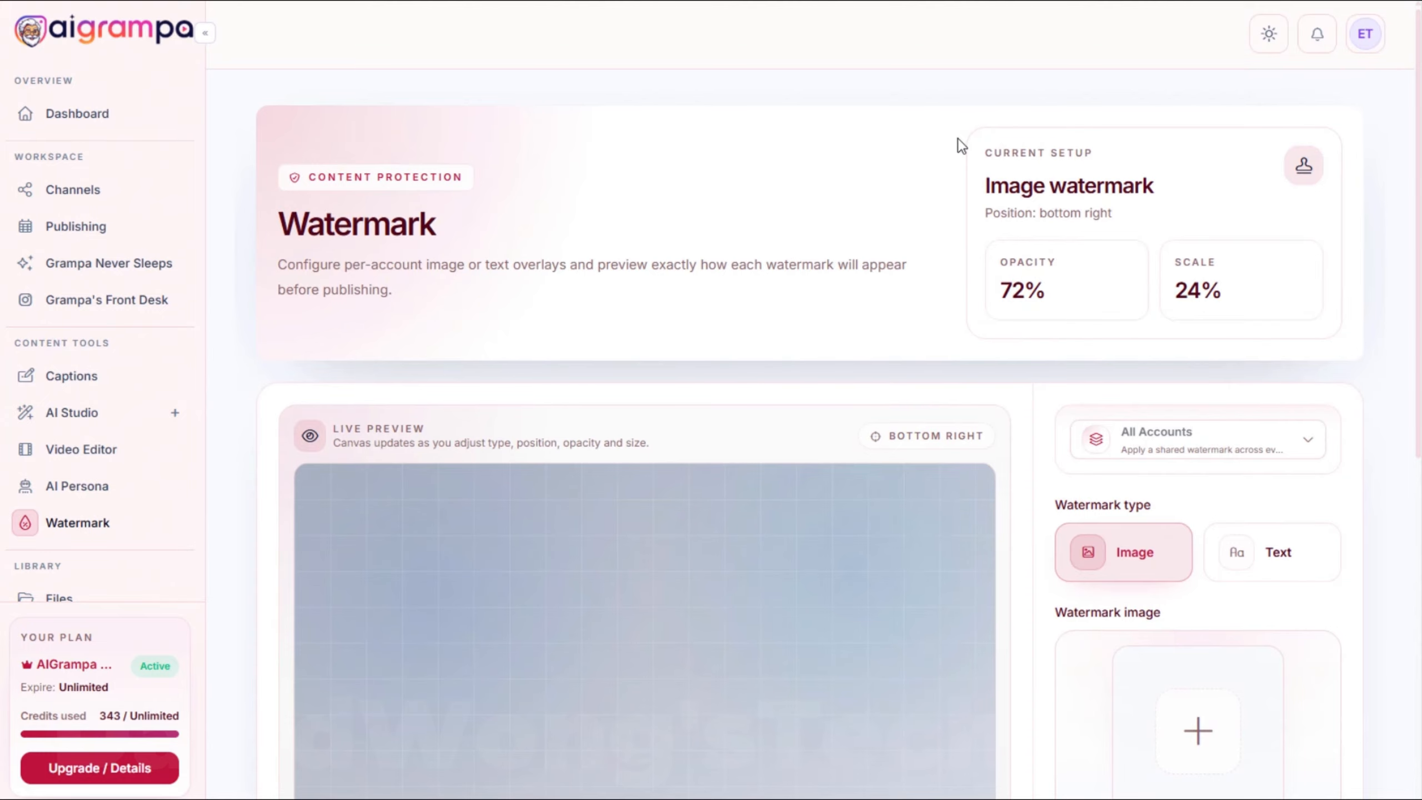
scroll(961, 179, "down", 7)
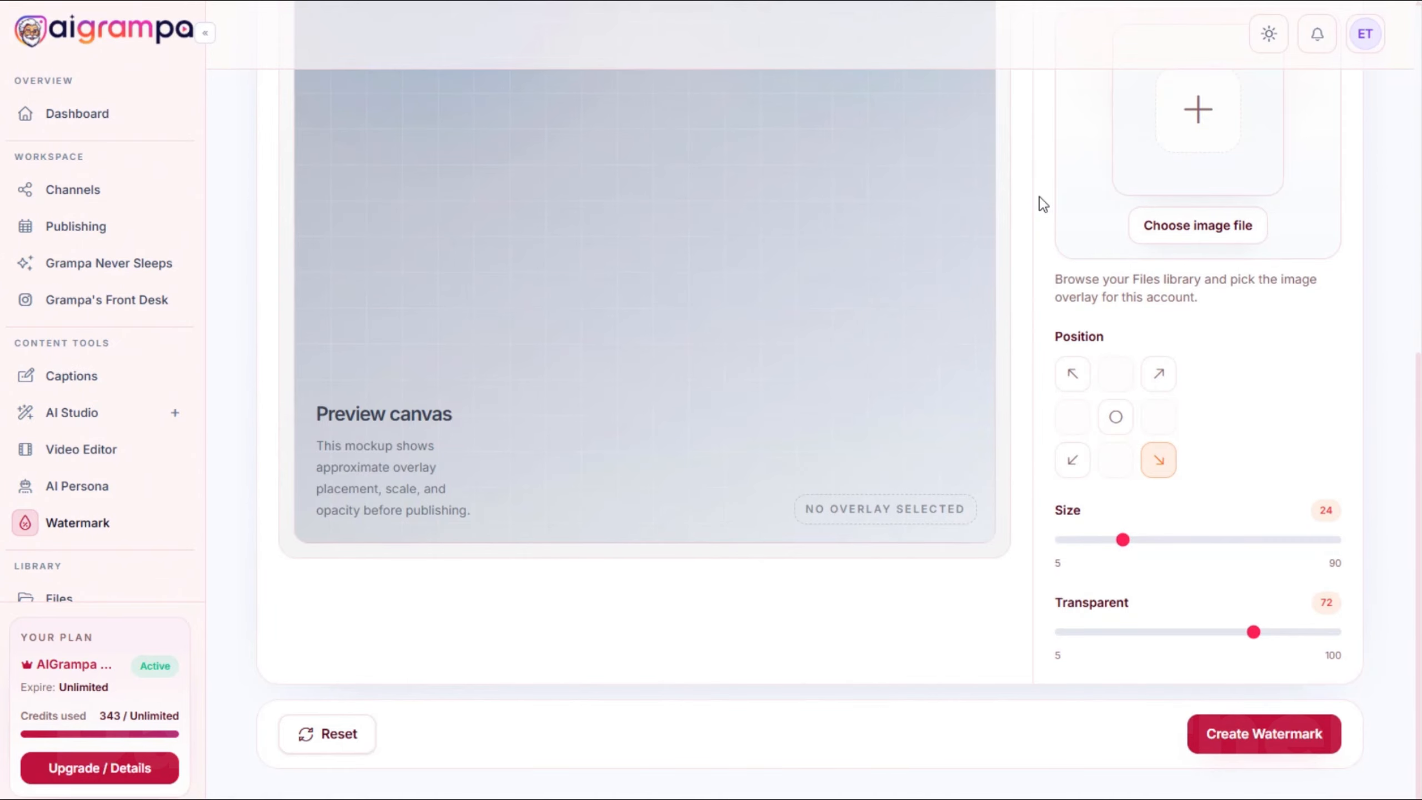
scroll(1039, 197, "up", 7)
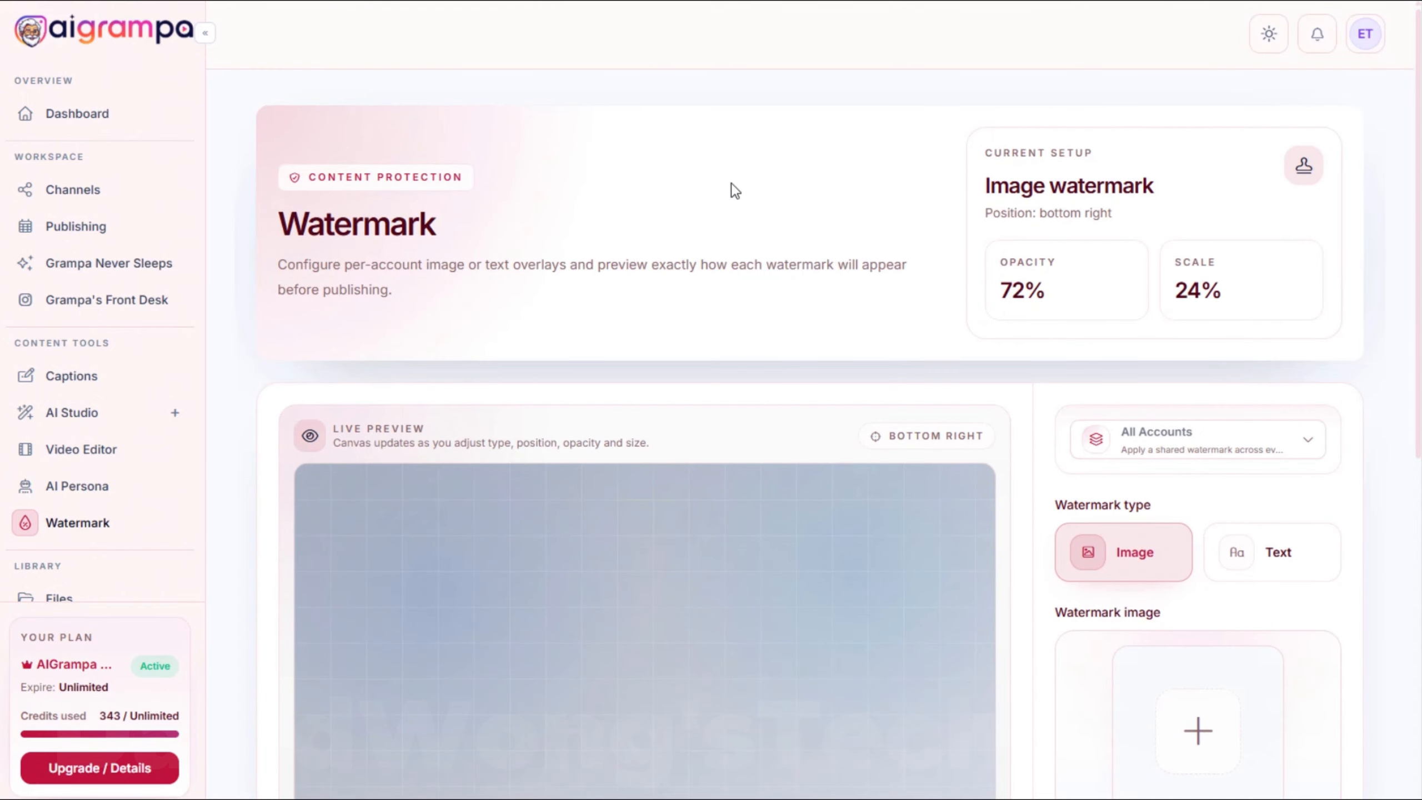
scroll(956, 191, "down", 5)
scroll(943, 196, "up", 5)
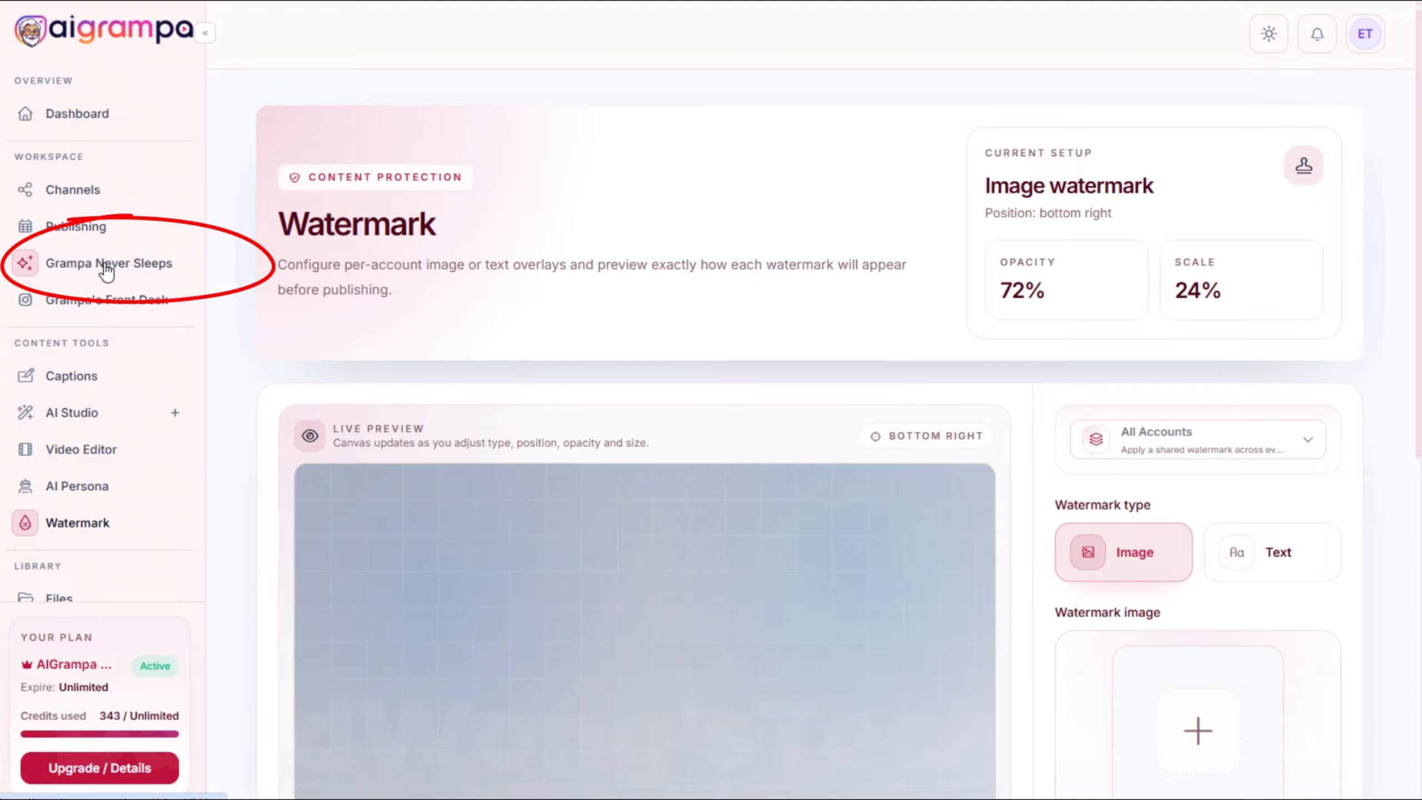
Open Grampa Never Sleeps and look over the existing AI publishing schedules and their statuses
left_click(139, 274)
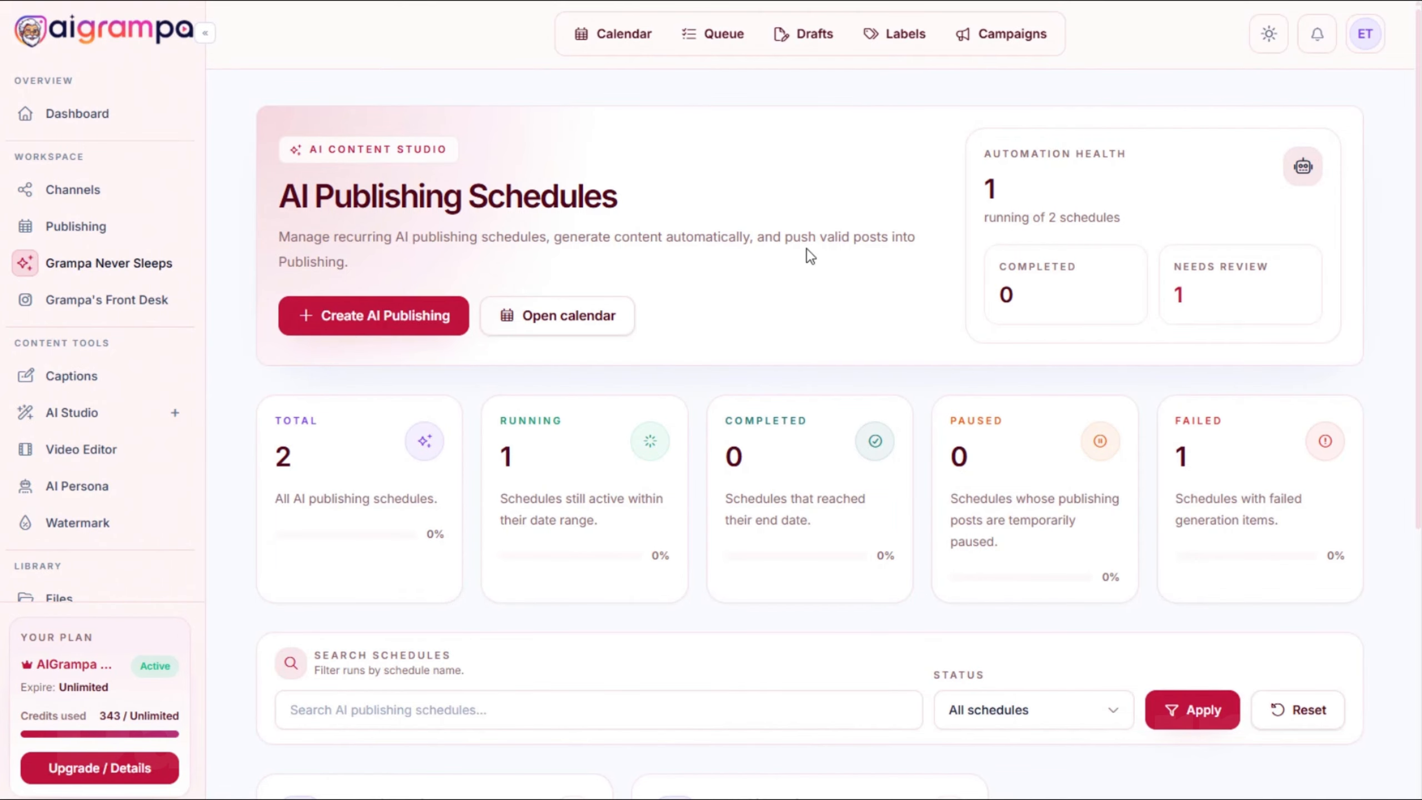
scroll(778, 351, "down", 5)
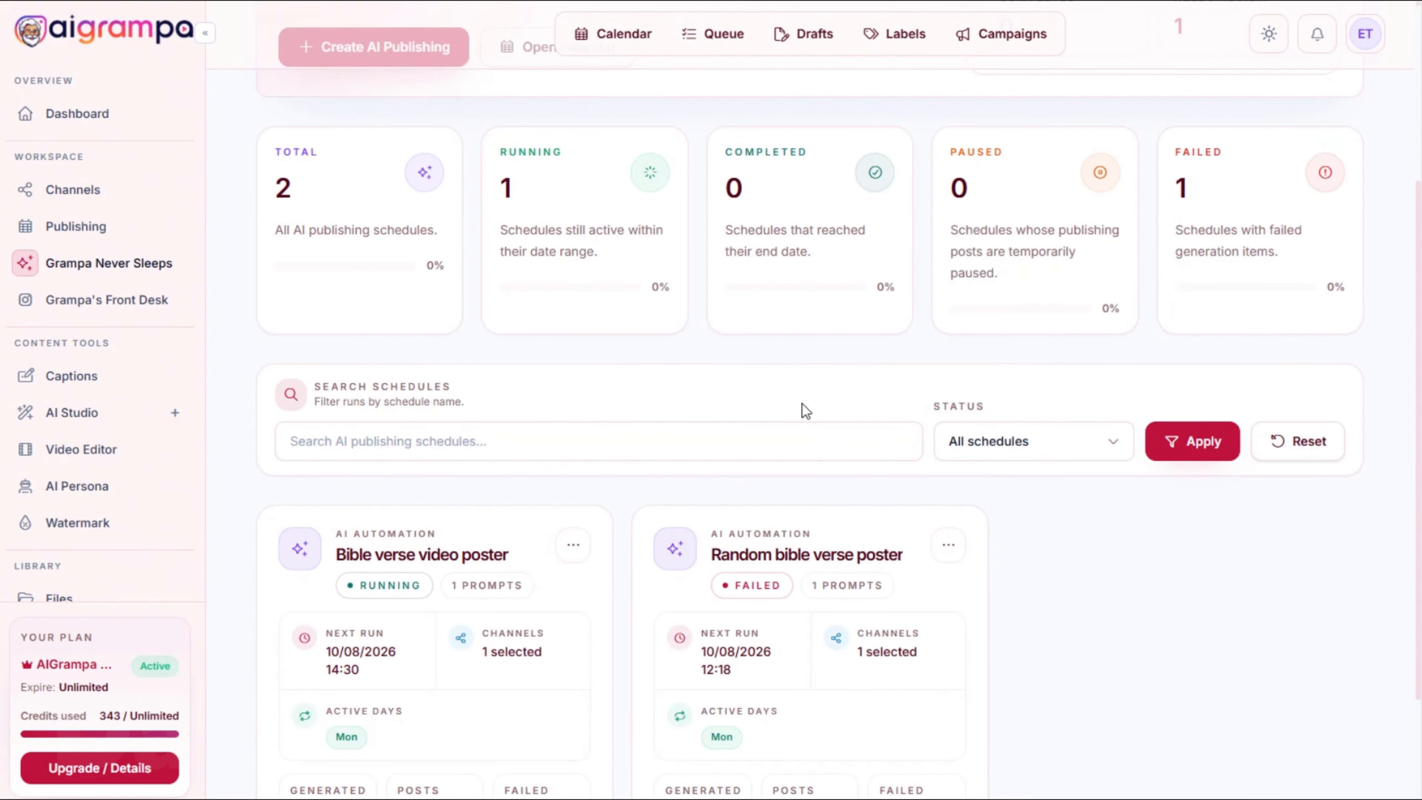
scroll(804, 408, "up", 5)
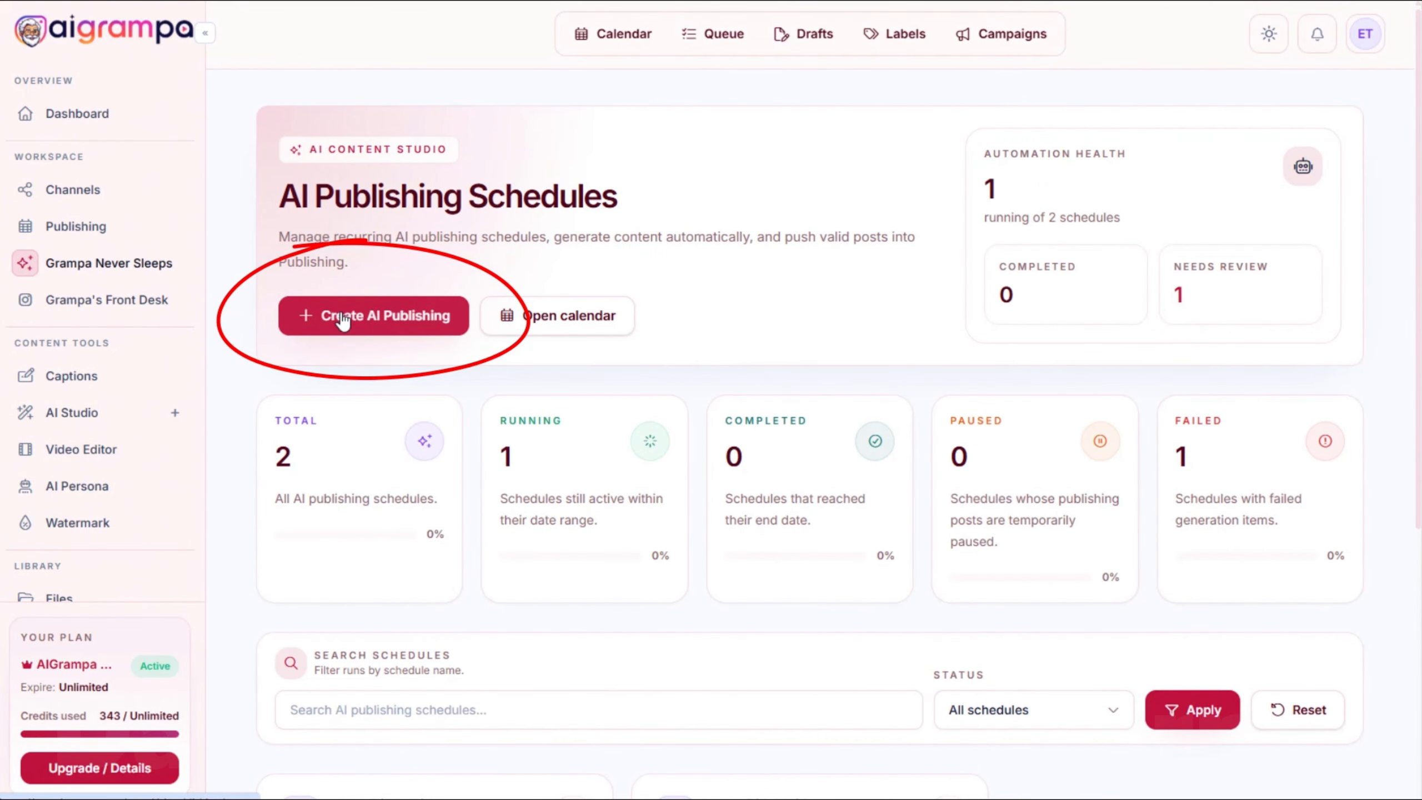
Start a new AI publishing schedule and draft a prompt for a random inspirational Bible verse, a matching image and the verse as caption
left_click(343, 321)
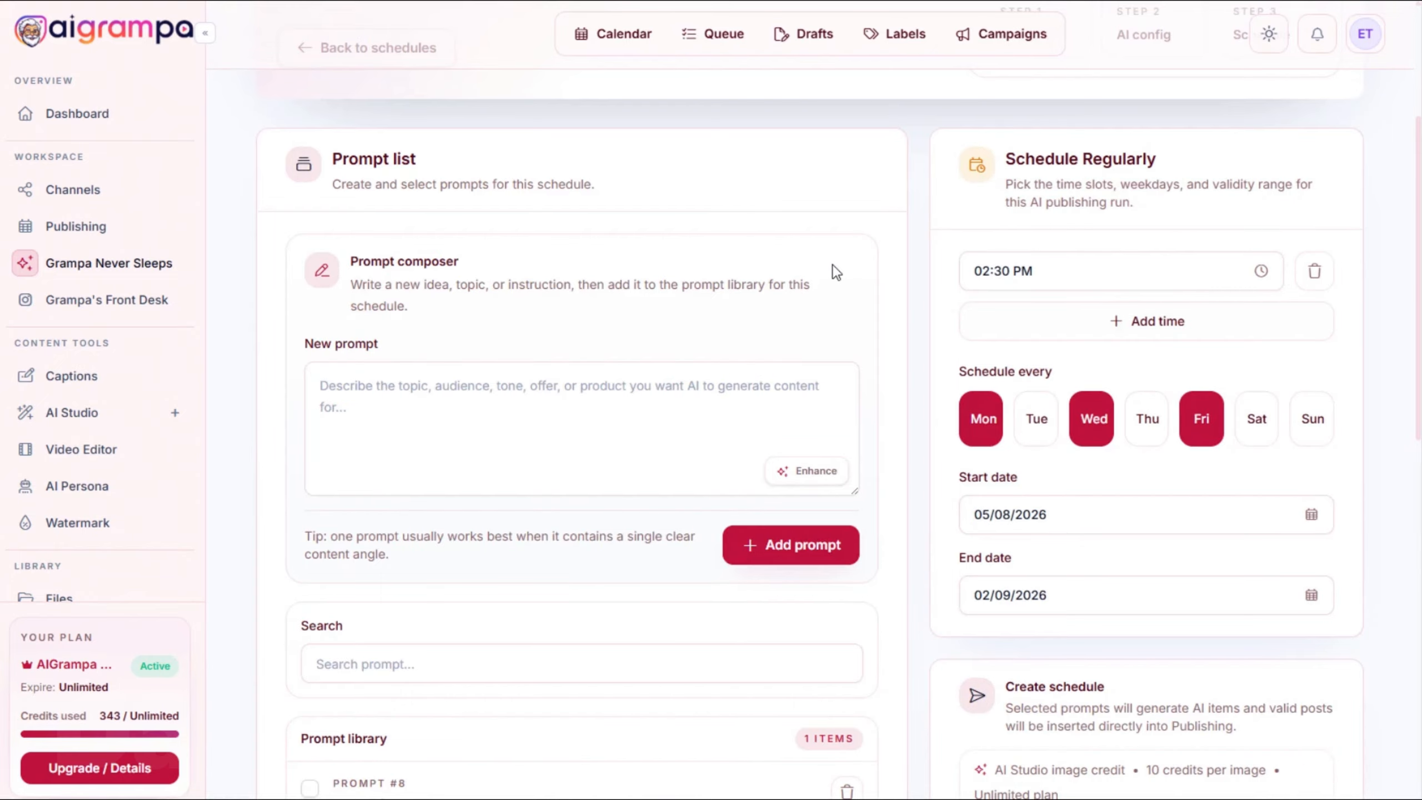
scroll(832, 264, "down", 3)
scroll(833, 264, "up", 3)
left_click(373, 386)
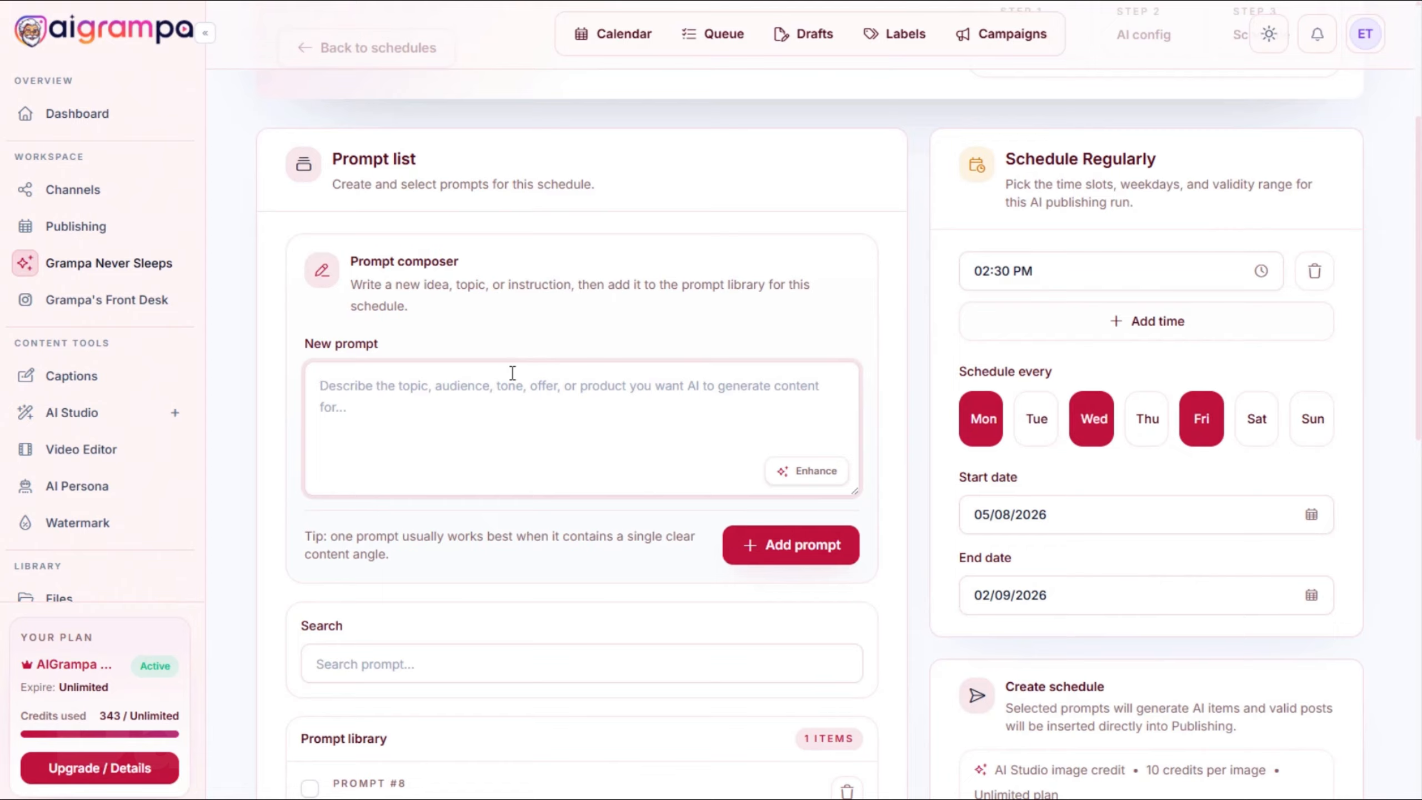
type("Randomly choose an inspirational Bible verse. Create an inspirational image that fits the Bible verse. The Bible verse itself is the caption.")
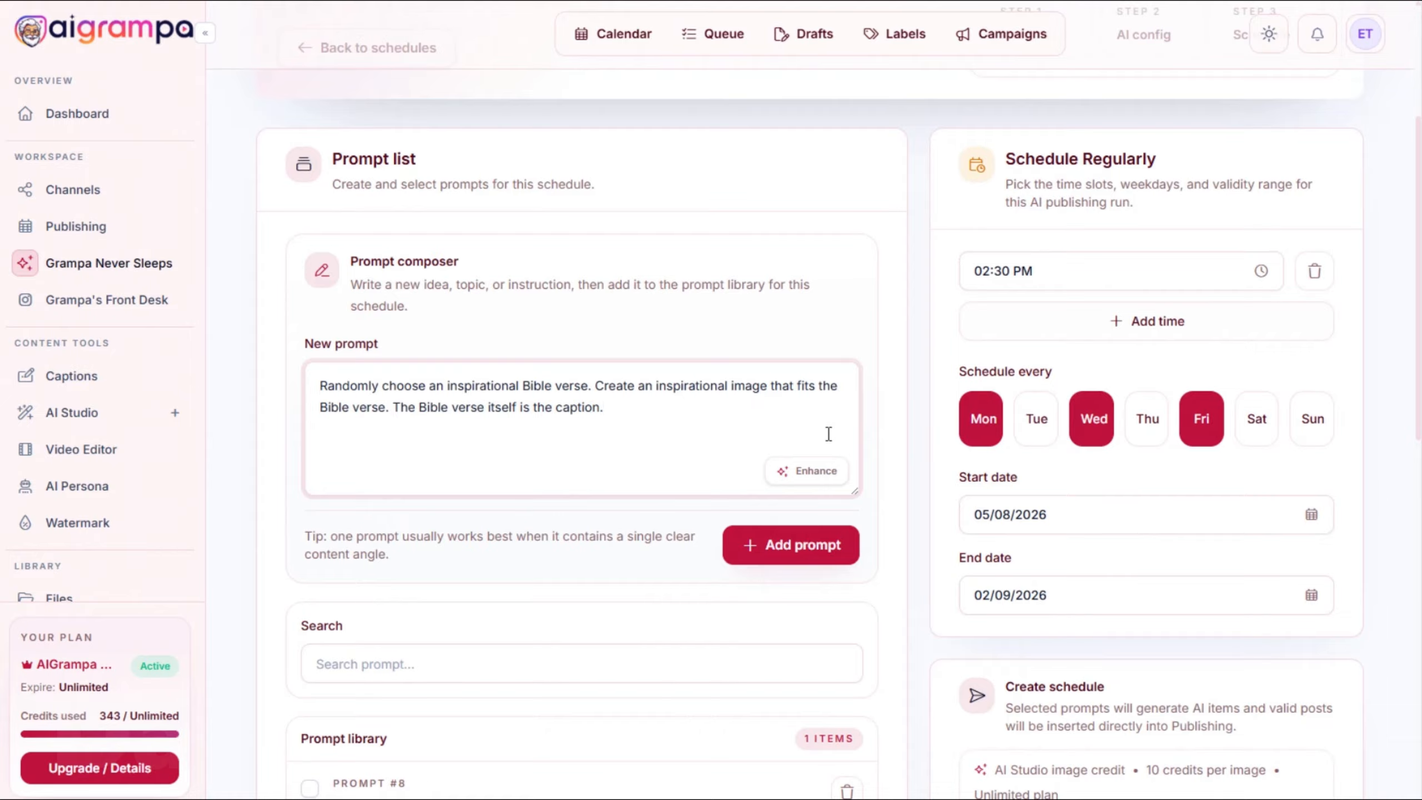
Enhance the new schedule prompt with AI and read the rewritten text to its end
left_click(806, 470)
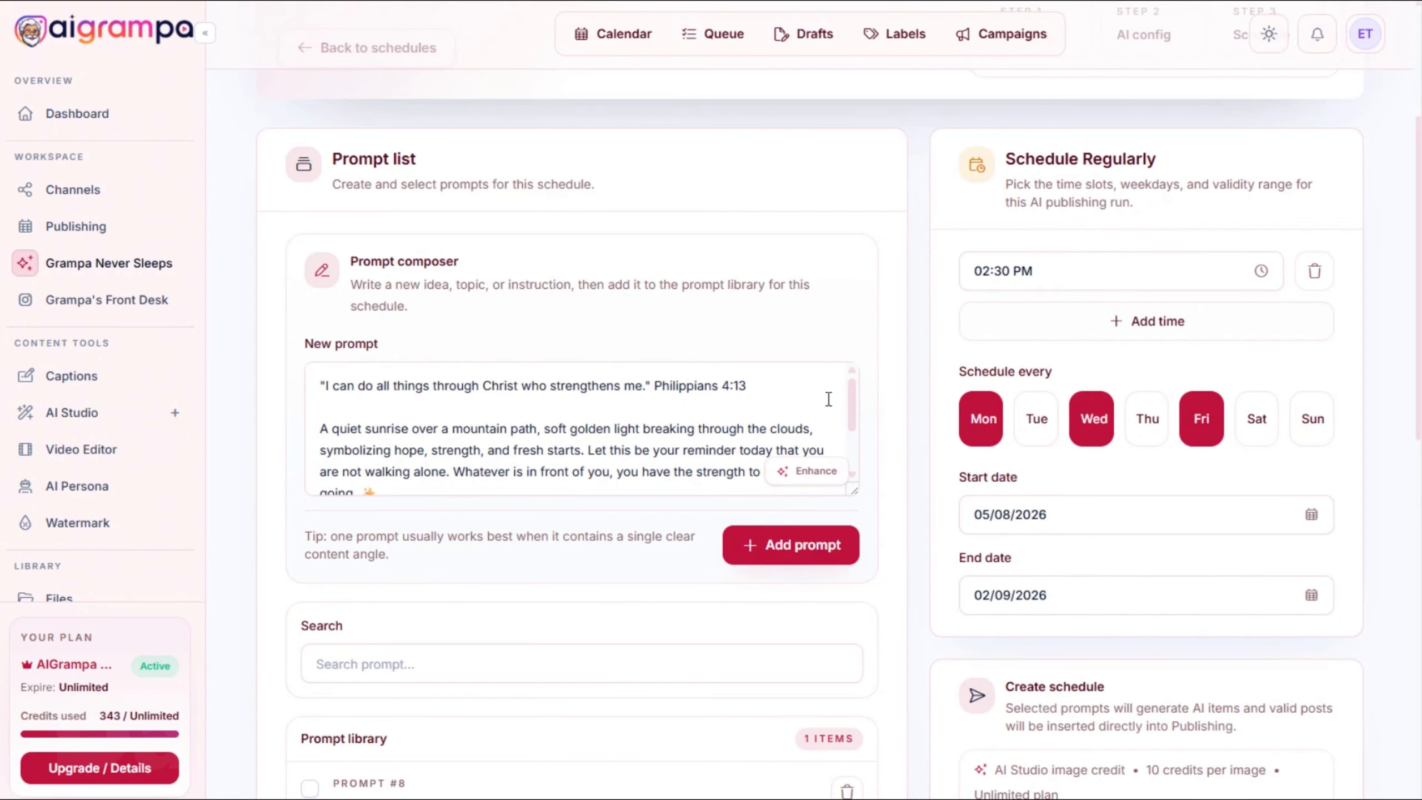
mouse_move(851, 390)
left_mouse_down()
mouse_move(852, 457)
mouse_move(856, 351)
mouse_move(855, 471)
mouse_move(850, 387)
left_mouse_up()
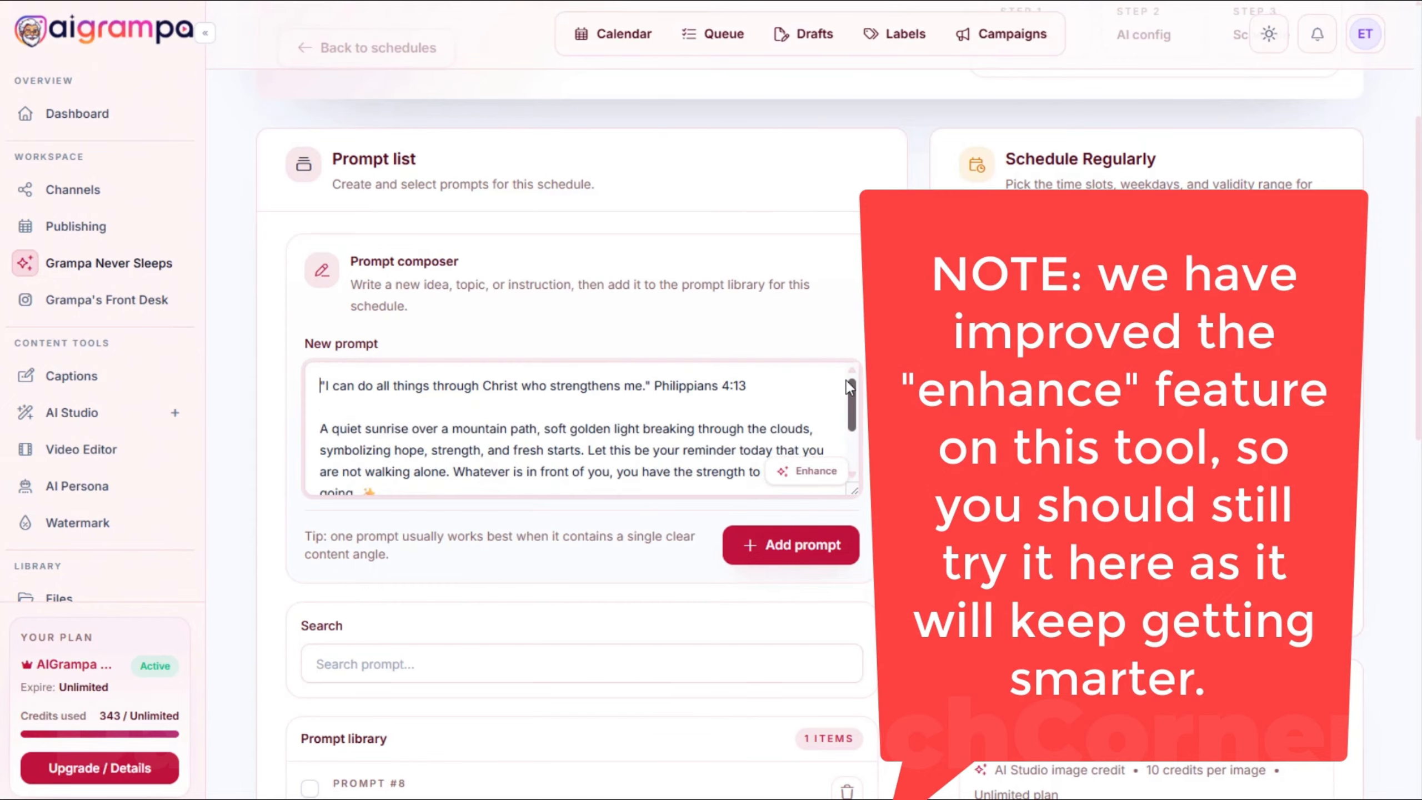
scroll(552, 420, "down", 2)
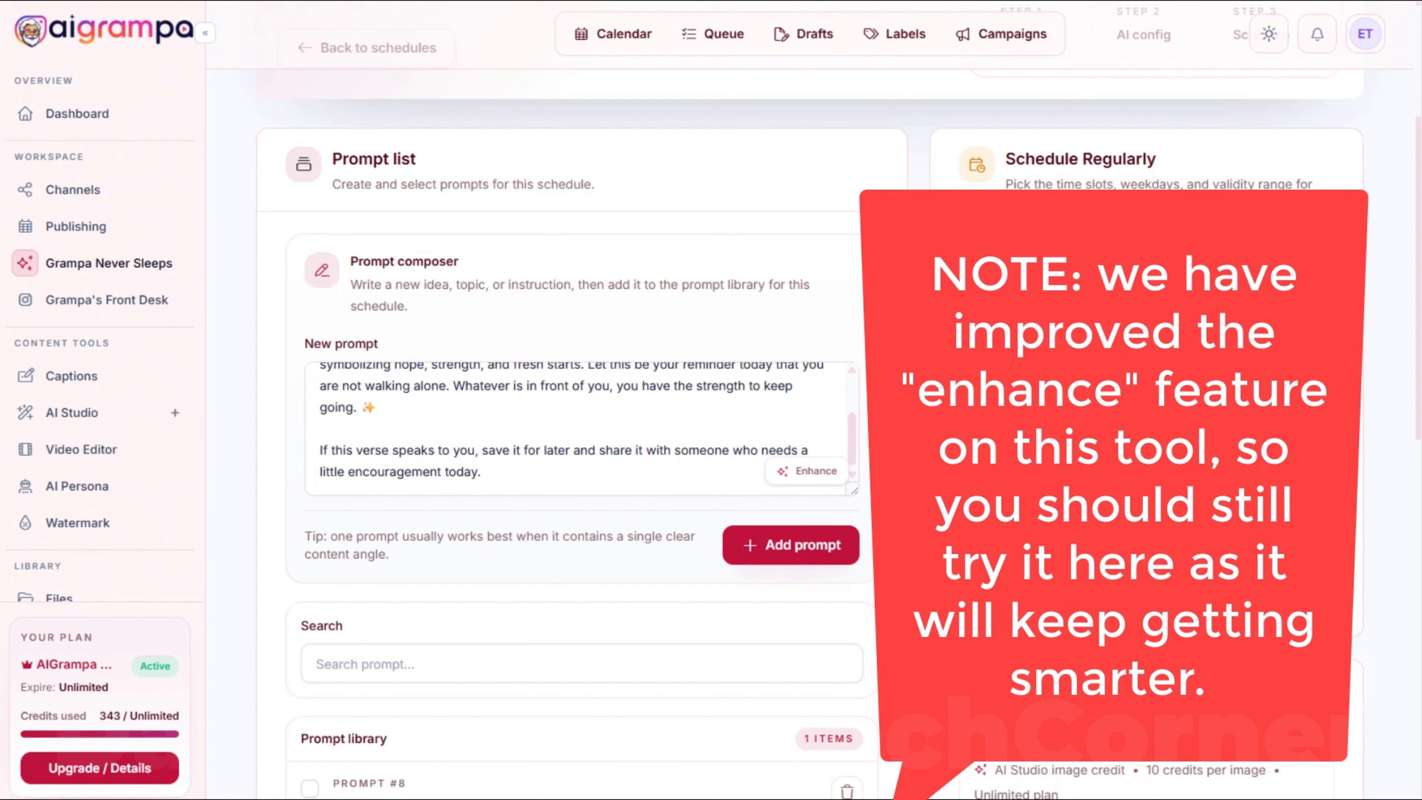
Replace the enhanced text with "Randomly choose an inspirational Bible verse. Create an inspirational image that fits the Bible verse. The Bible verse itself is the caption."
left_click_drag(518, 471, 296, 332)
type("Randomly choose an inspirational Bible verse. Create an inspirational image that fits the Bible verse. The Bible verse itself is the caption.")
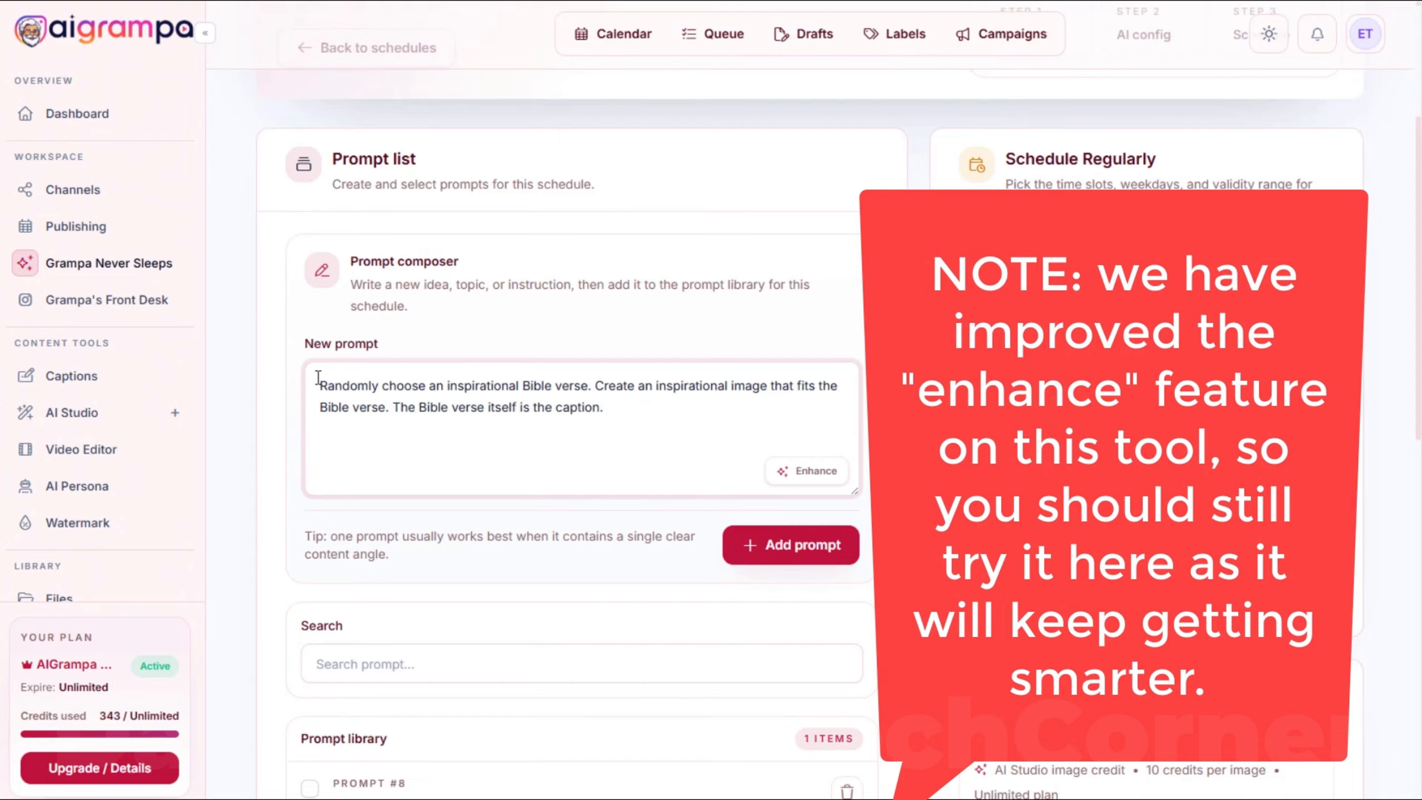
Review the new prompt and highlight its opening sentence, "Randomly choose an inspirational Bible verse."
left_click_drag(321, 381, 692, 415)
left_click(639, 406)
left_click(365, 391)
left_click(676, 452)
mouse_move(319, 385)
left_mouse_down()
mouse_move(596, 386)
mouse_move(318, 385)
left_mouse_up()
left_click(595, 387)
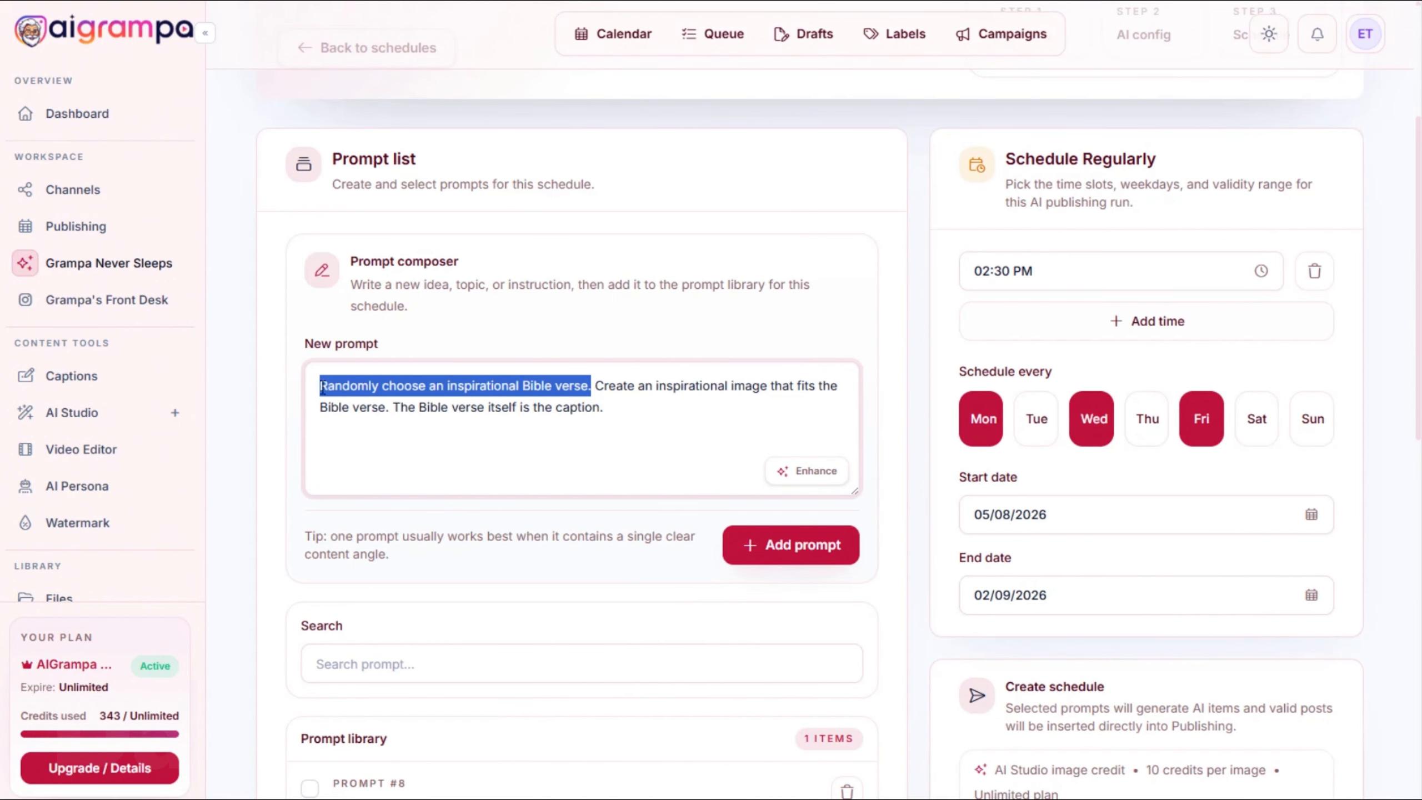
Add the random Bible-verse image prompt to the schedule's prompt library
left_click(328, 387)
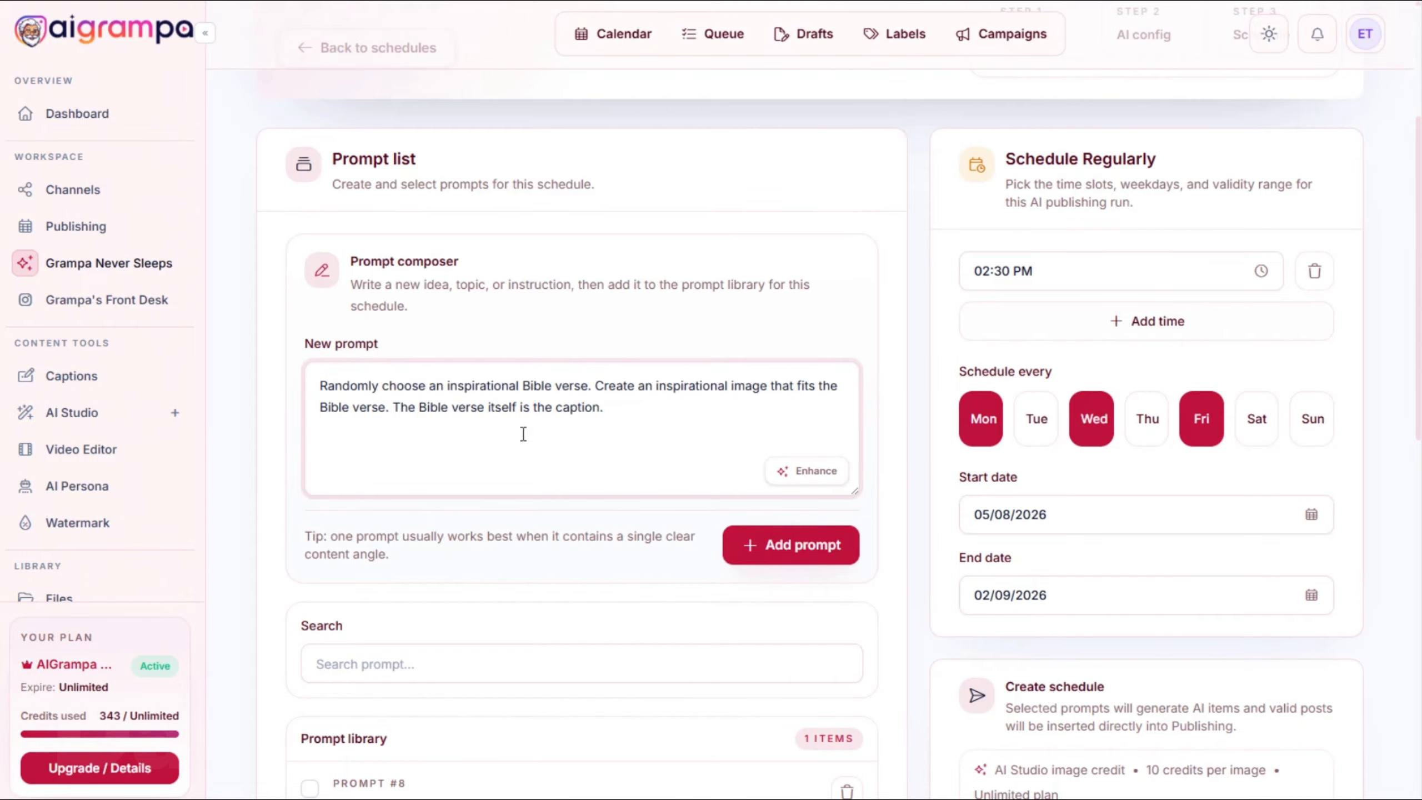
scroll(523, 434, "down", 2)
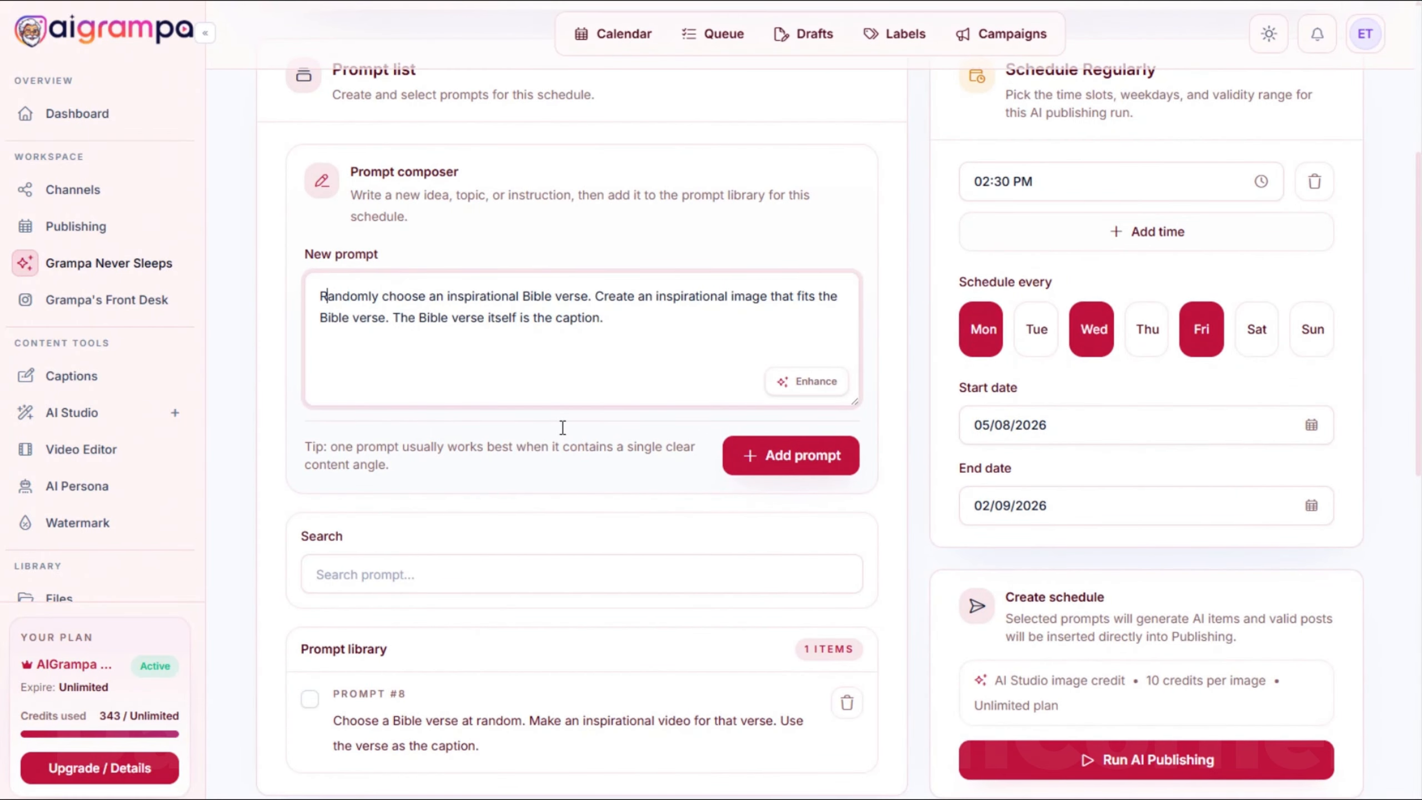
left_click_drag(323, 295, 593, 289)
left_click(669, 372)
left_click(805, 464)
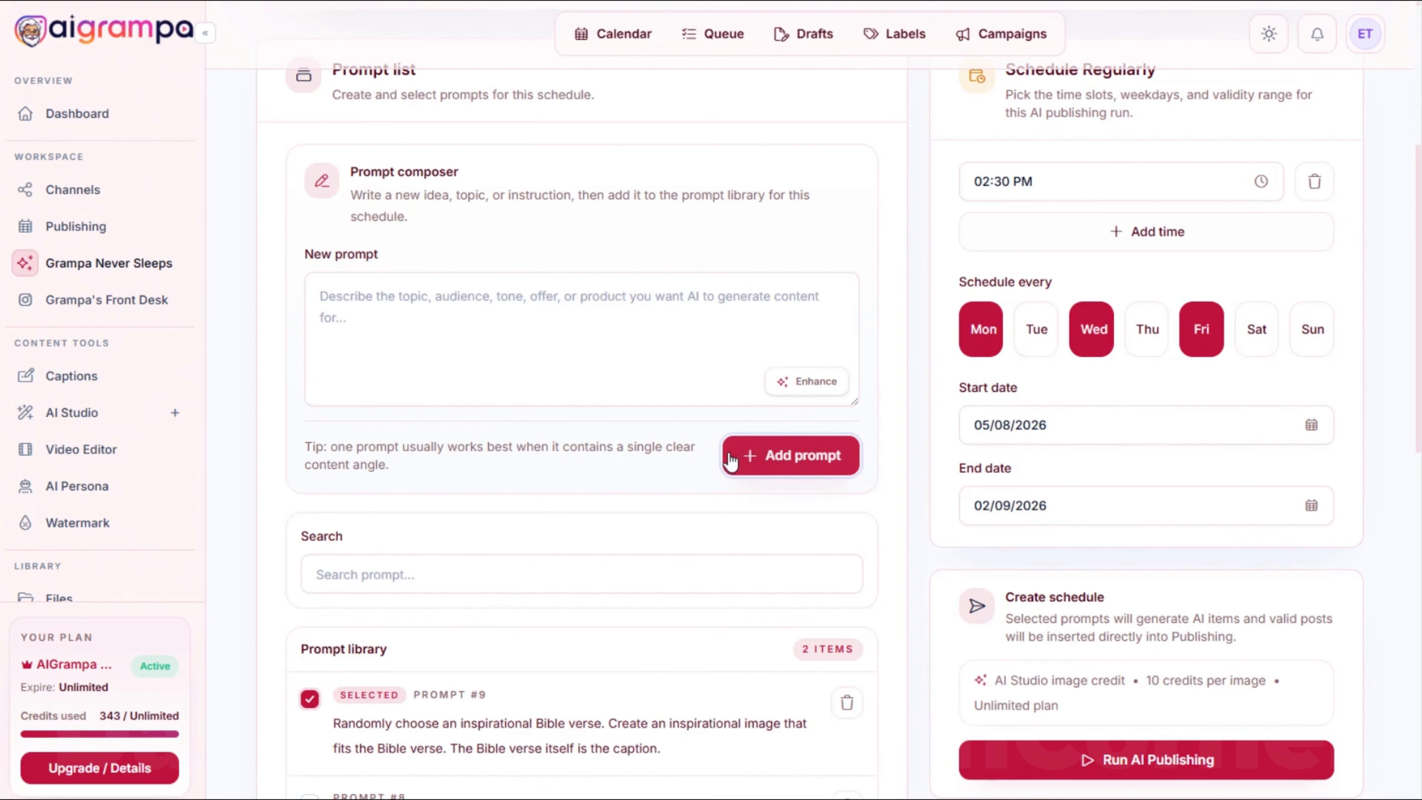
scroll(648, 365, "up", 1)
scroll(643, 368, "down", 3)
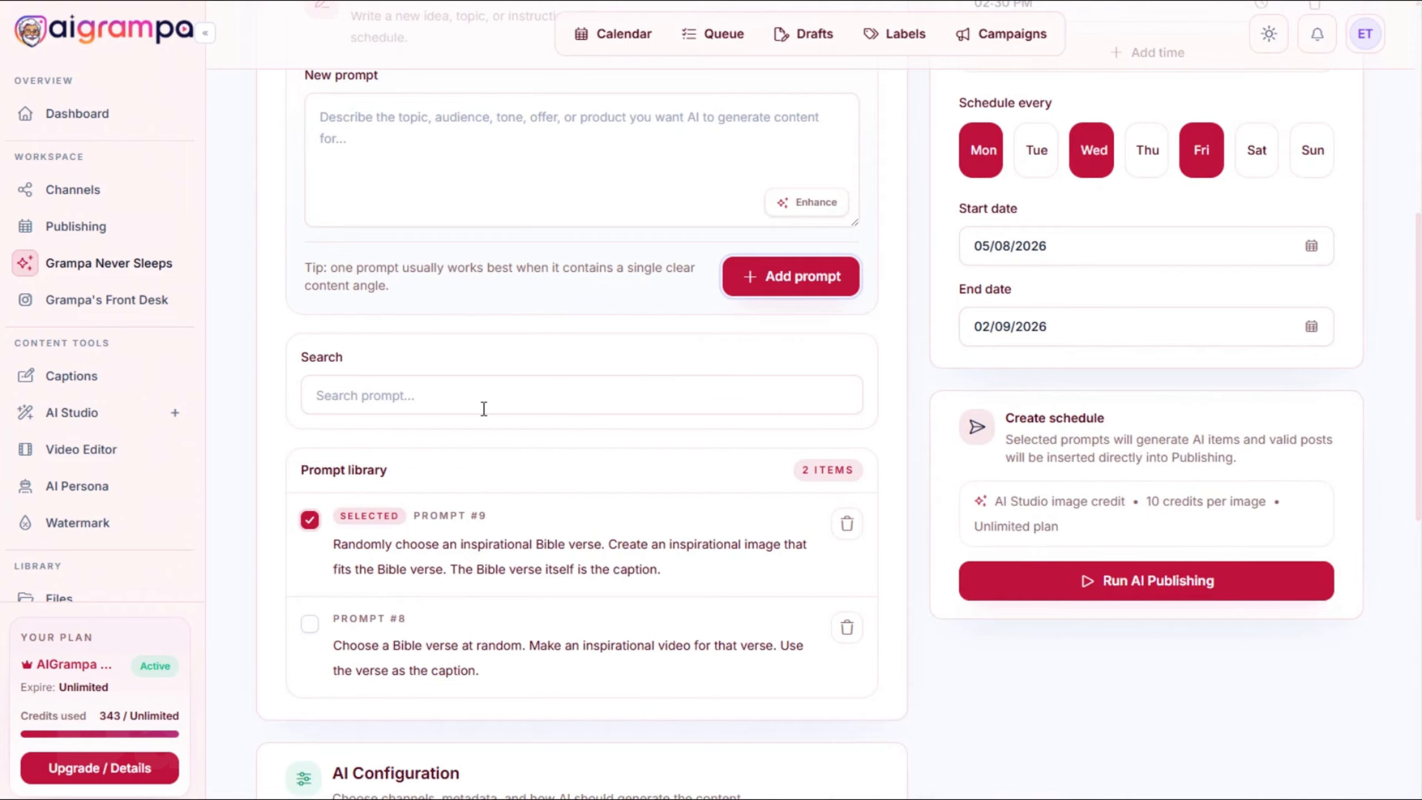
Name the AI publishing run "Weekly verse with image"
scroll(482, 406, "down", 2)
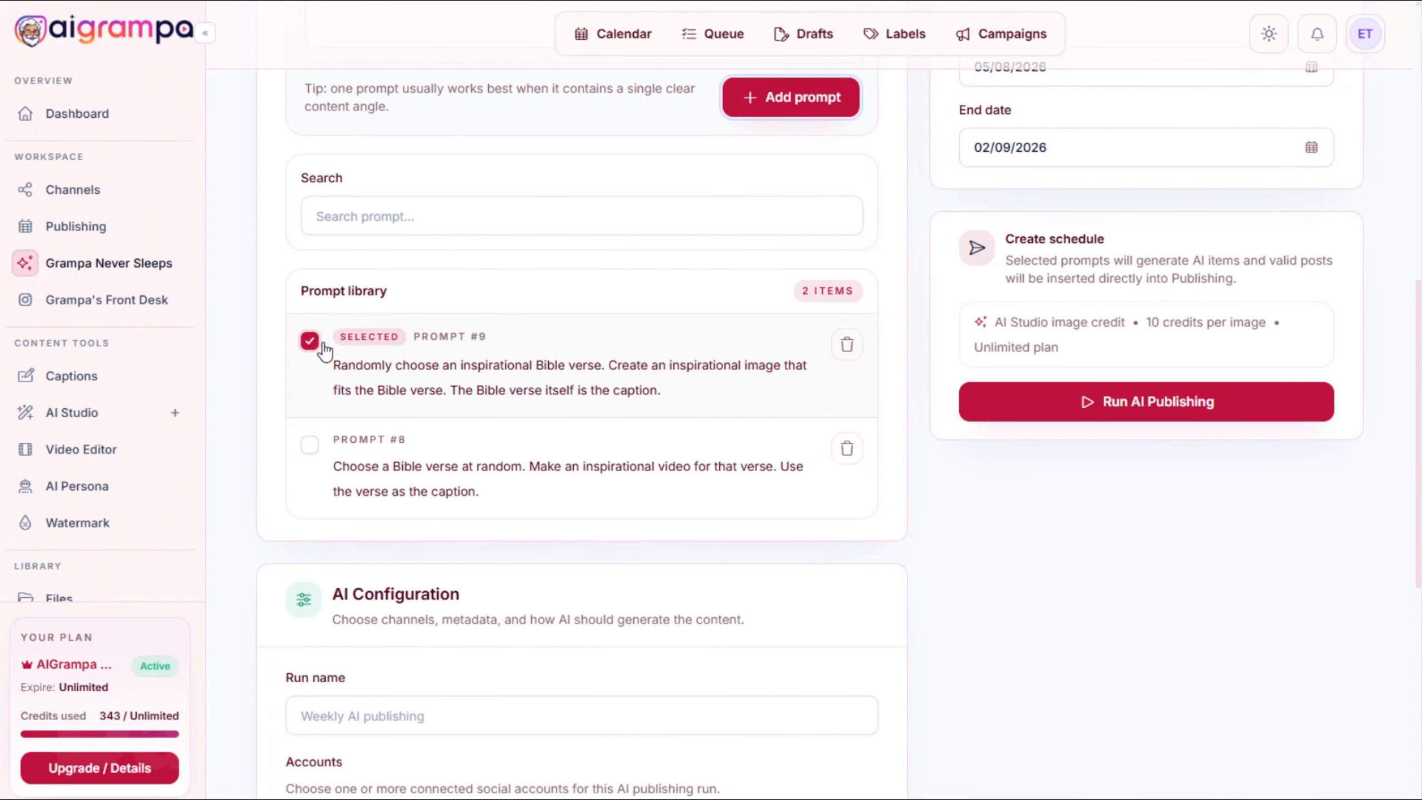
scroll(523, 302, "up", 1)
scroll(589, 431, "up", 5)
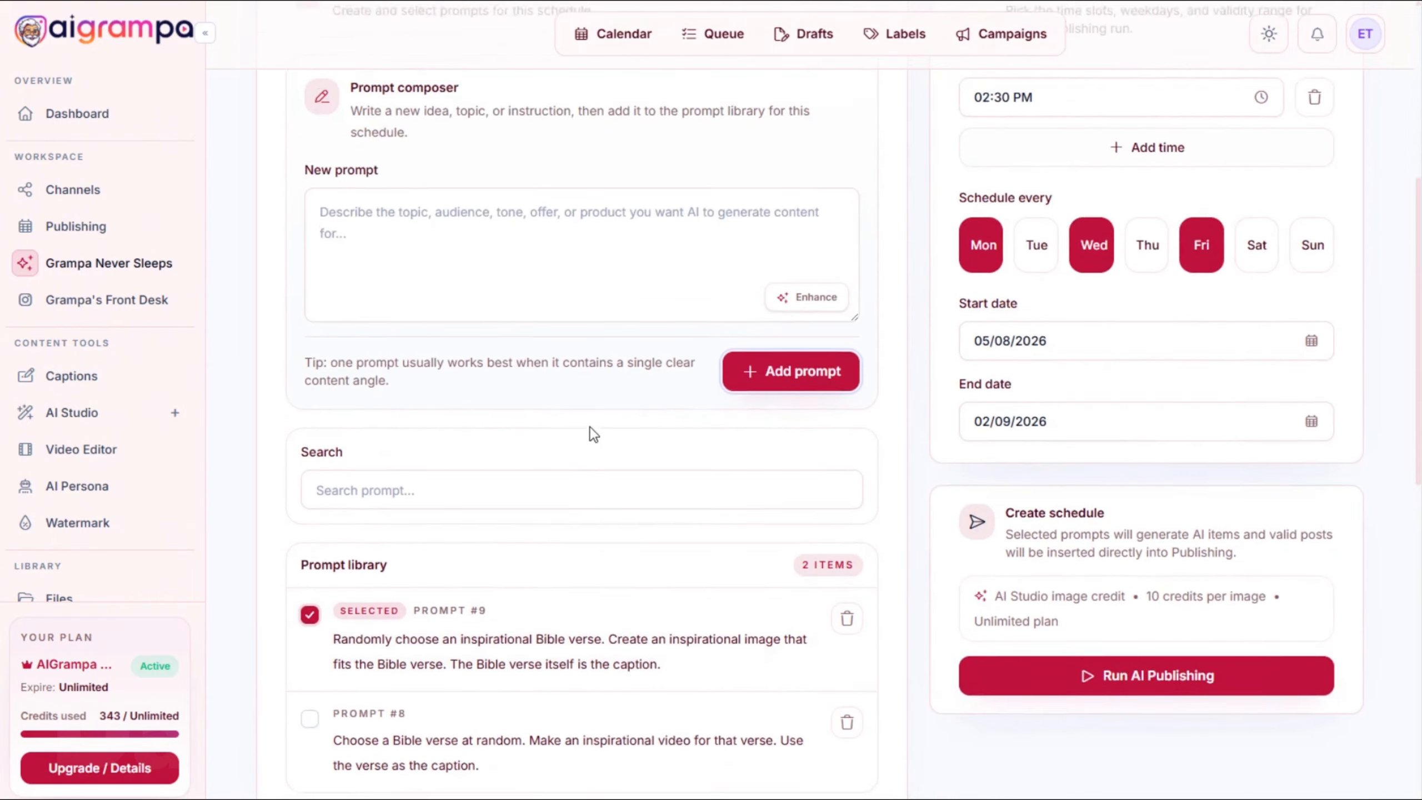
scroll(583, 442, "down", 6)
scroll(580, 449, "down", 2)
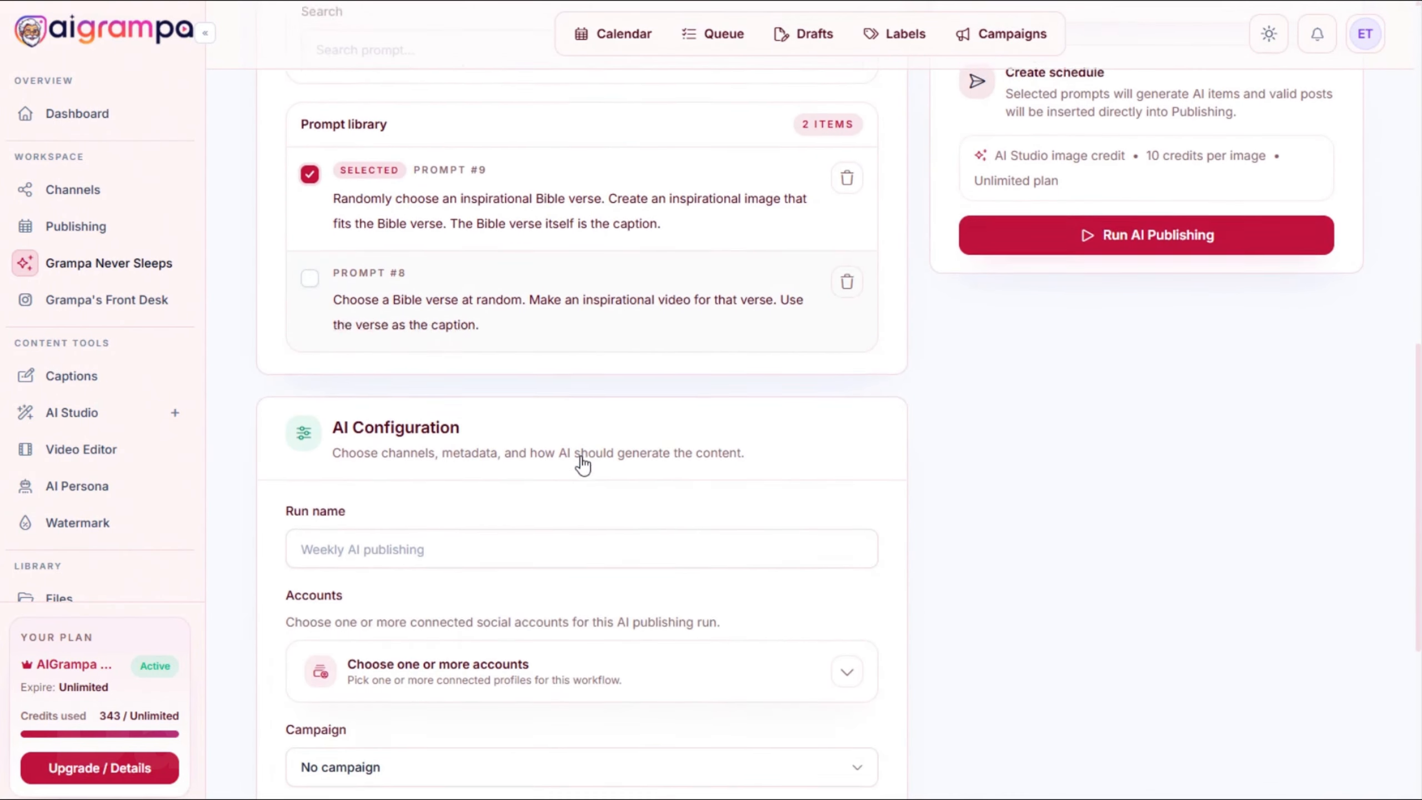
left_click(571, 528)
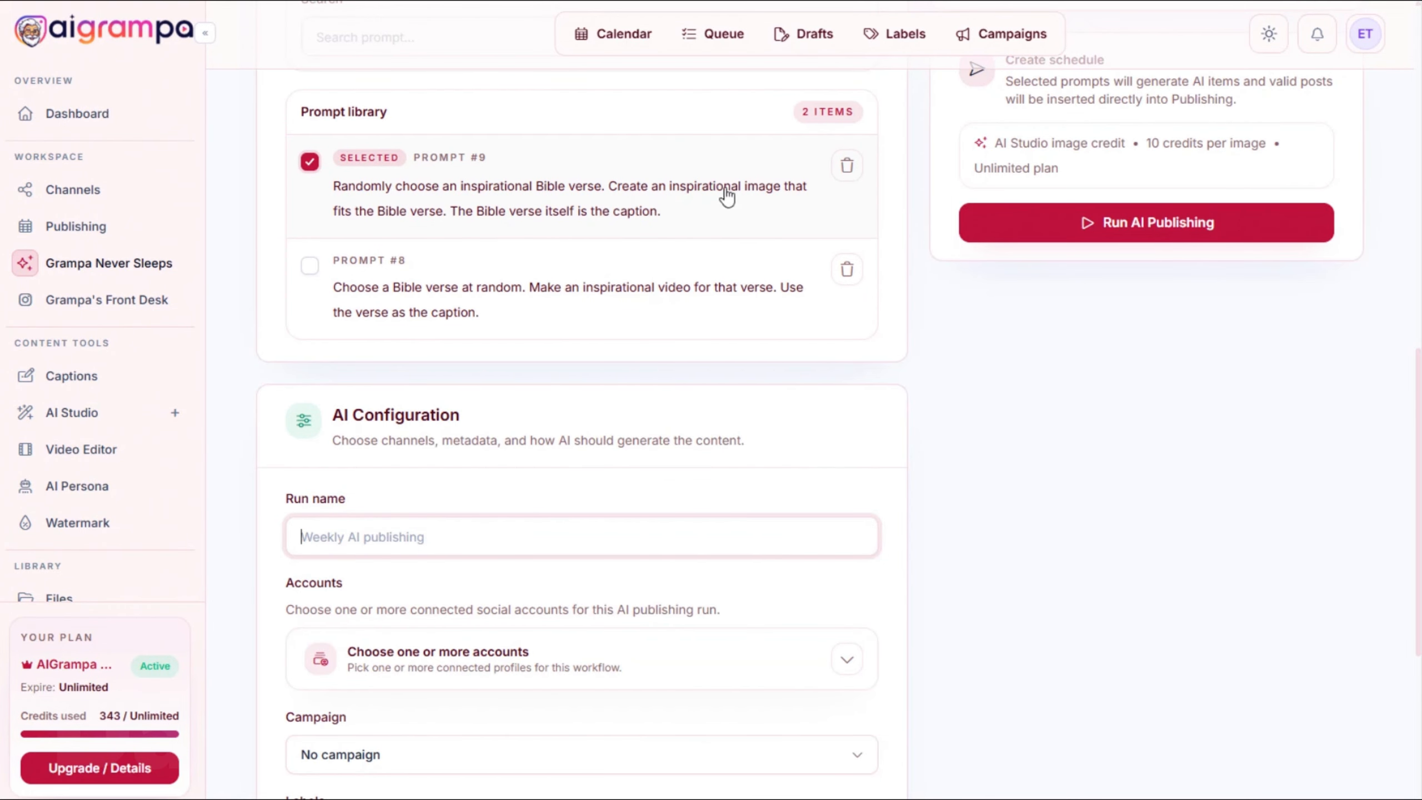
type("Weekly verse with image")
Choose the connected Instagram profile as the run's account and assign the run to "Bible verses campaign 1"
scroll(481, 498, "down", 3)
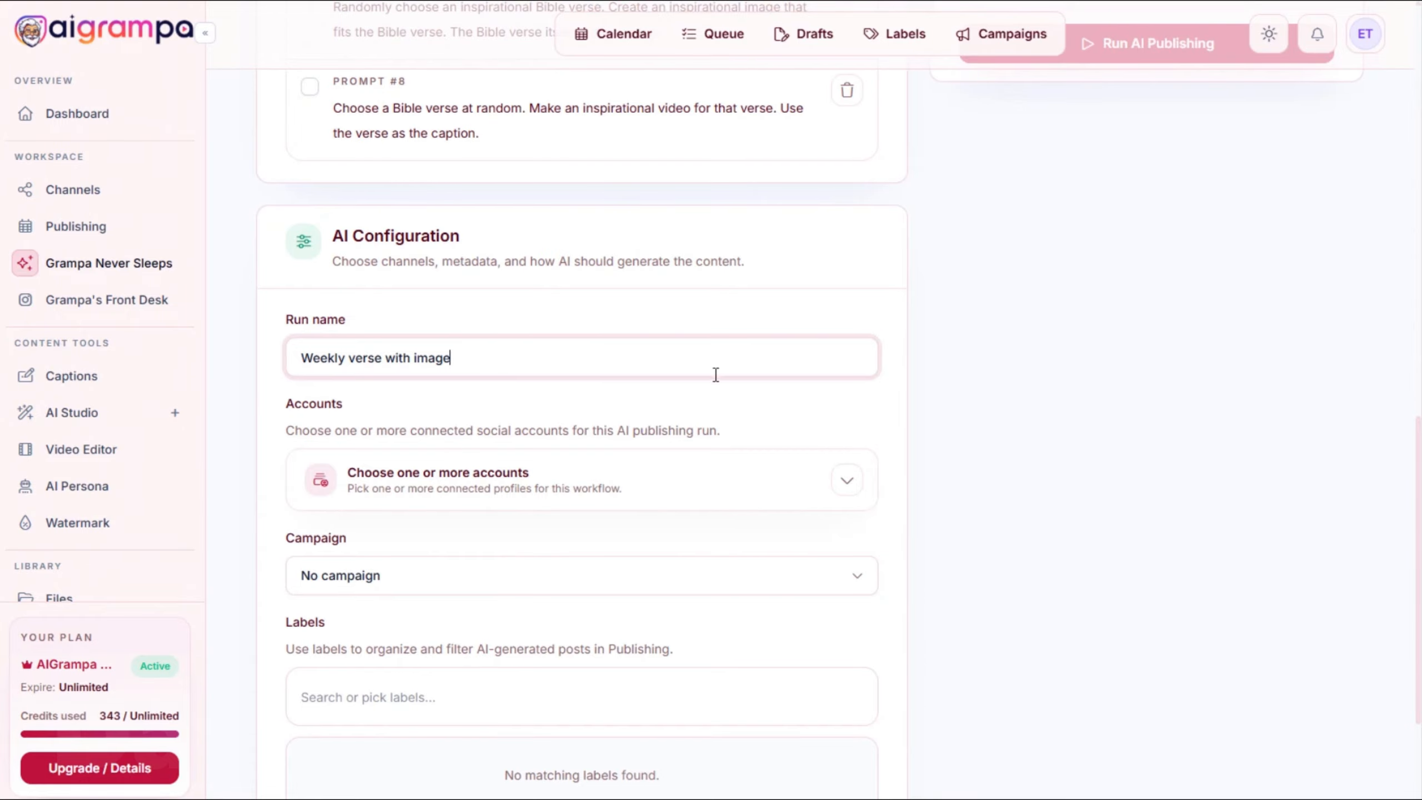
scroll(727, 403, "down", 3)
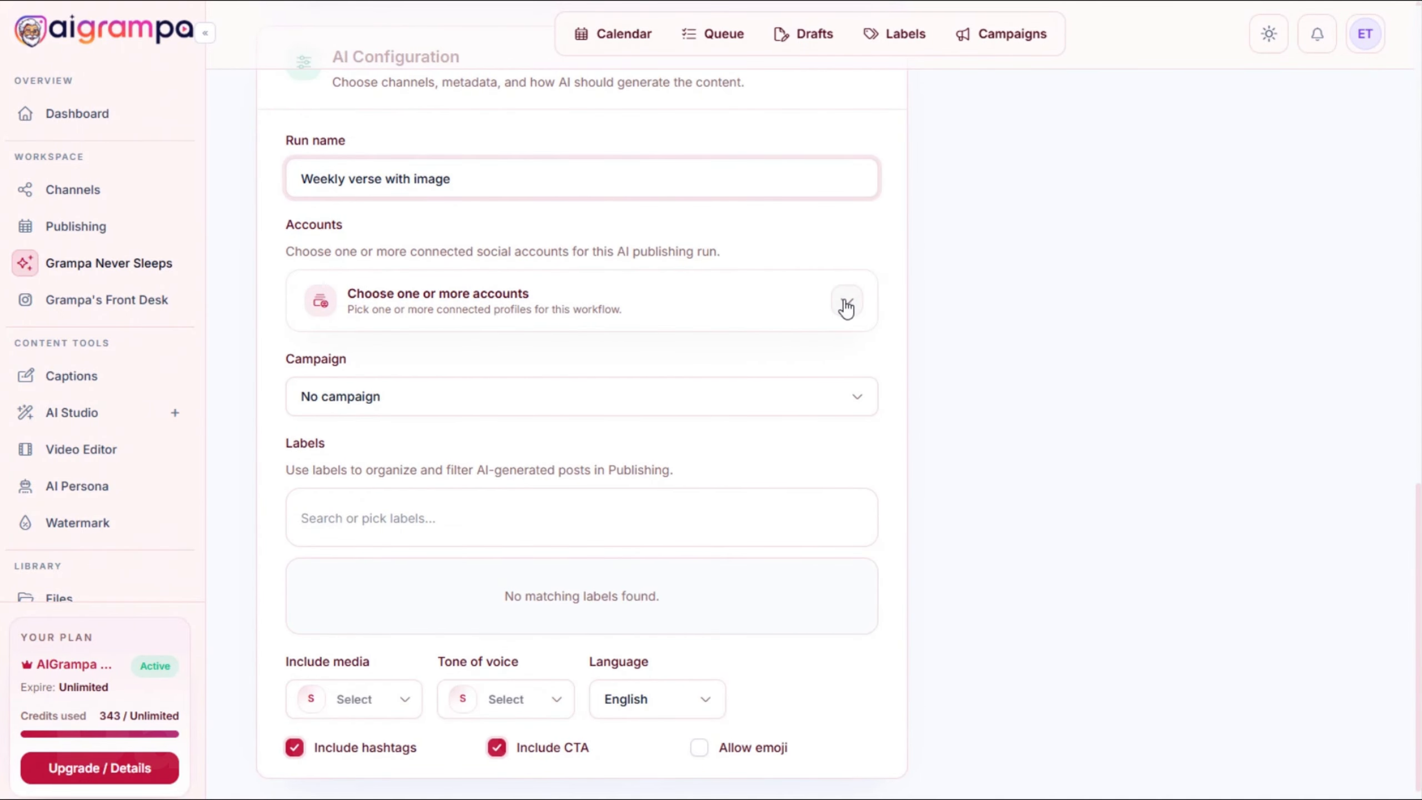
left_click(847, 306)
left_click(844, 448)
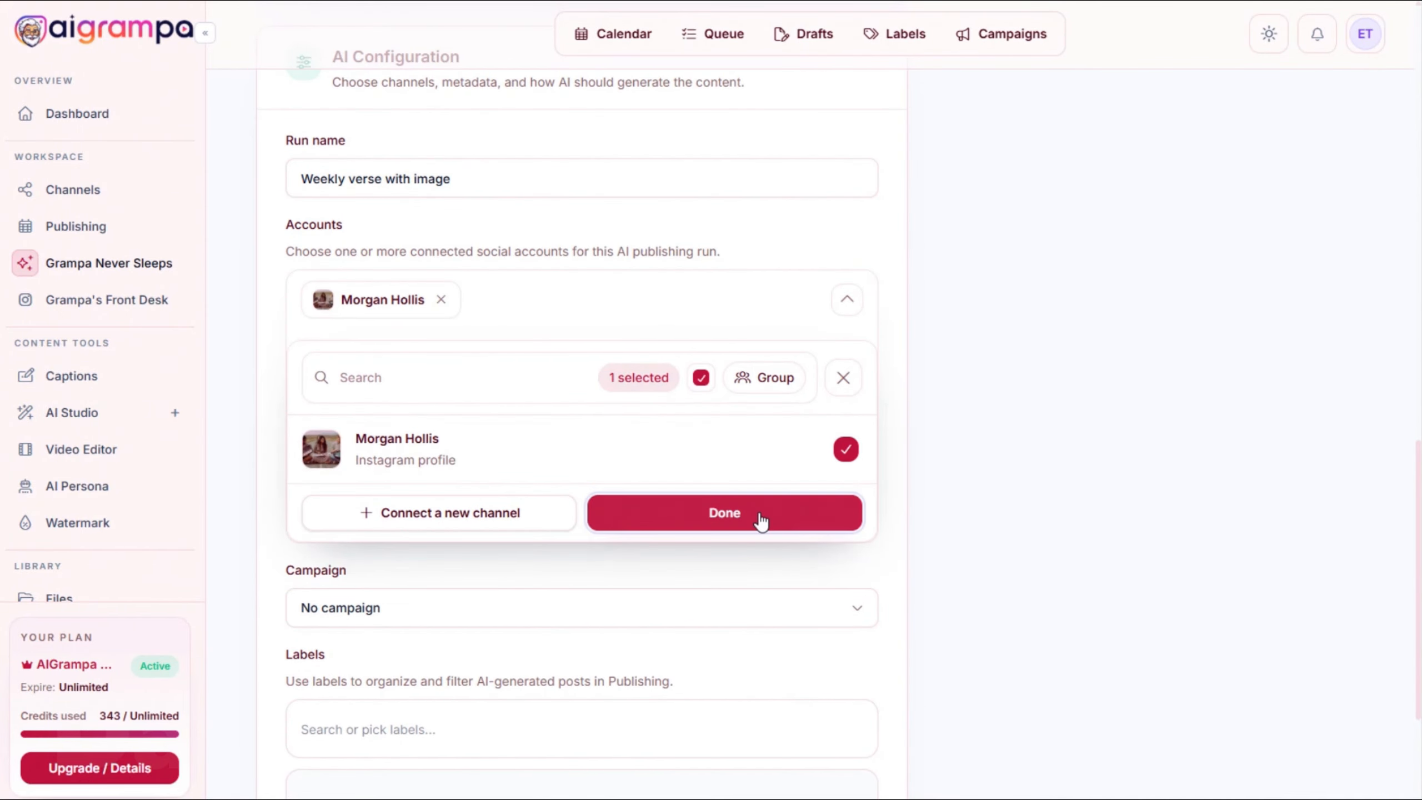
left_click(761, 522)
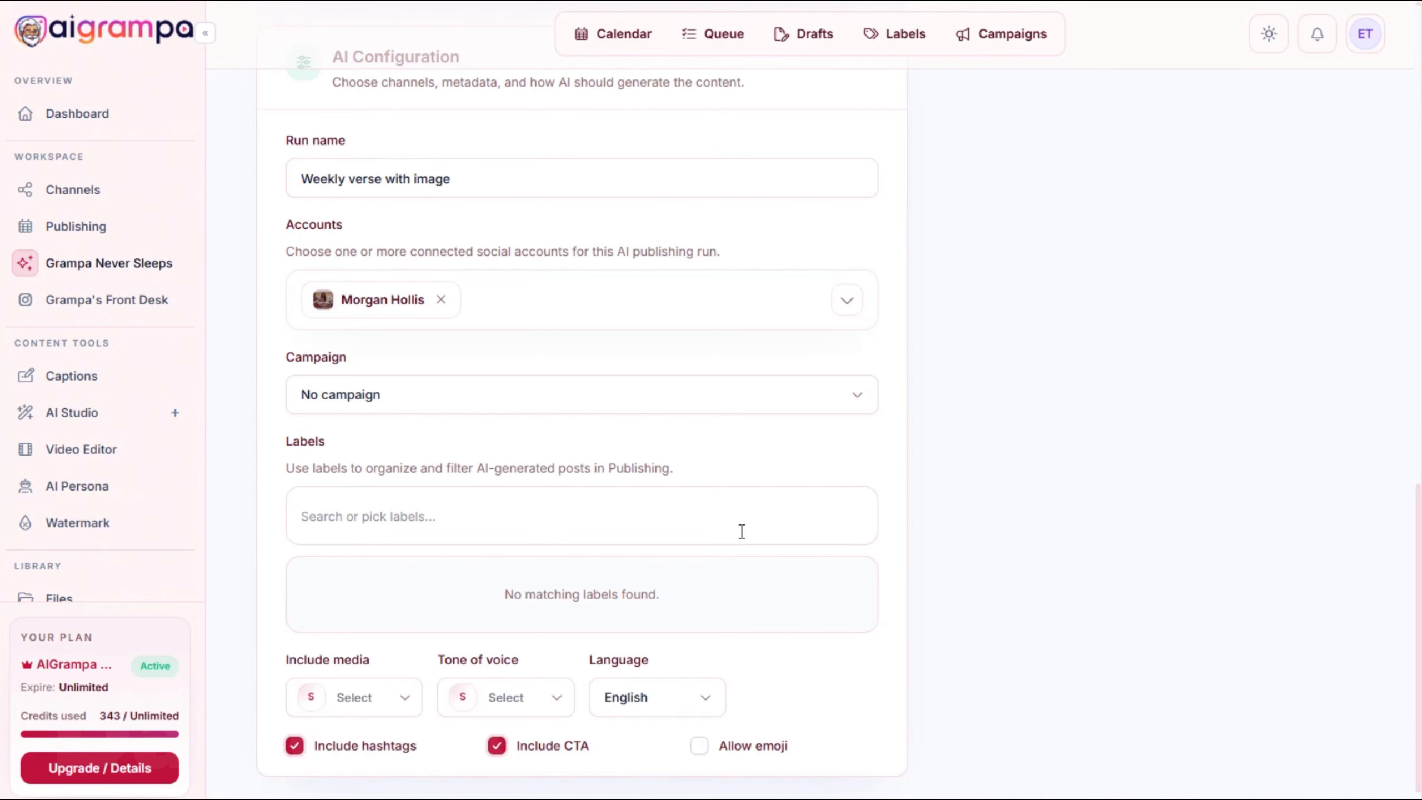
left_click(427, 396)
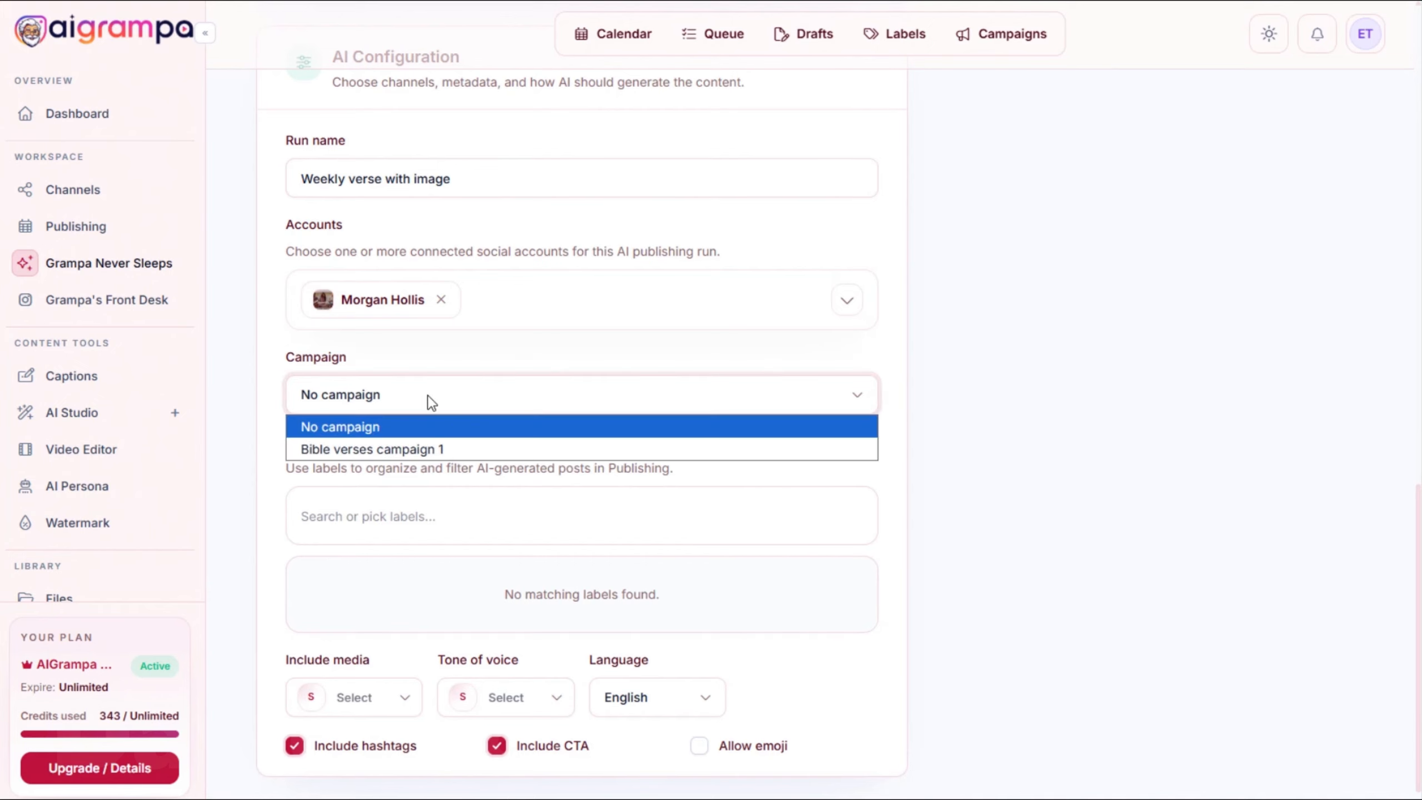
left_click(370, 451)
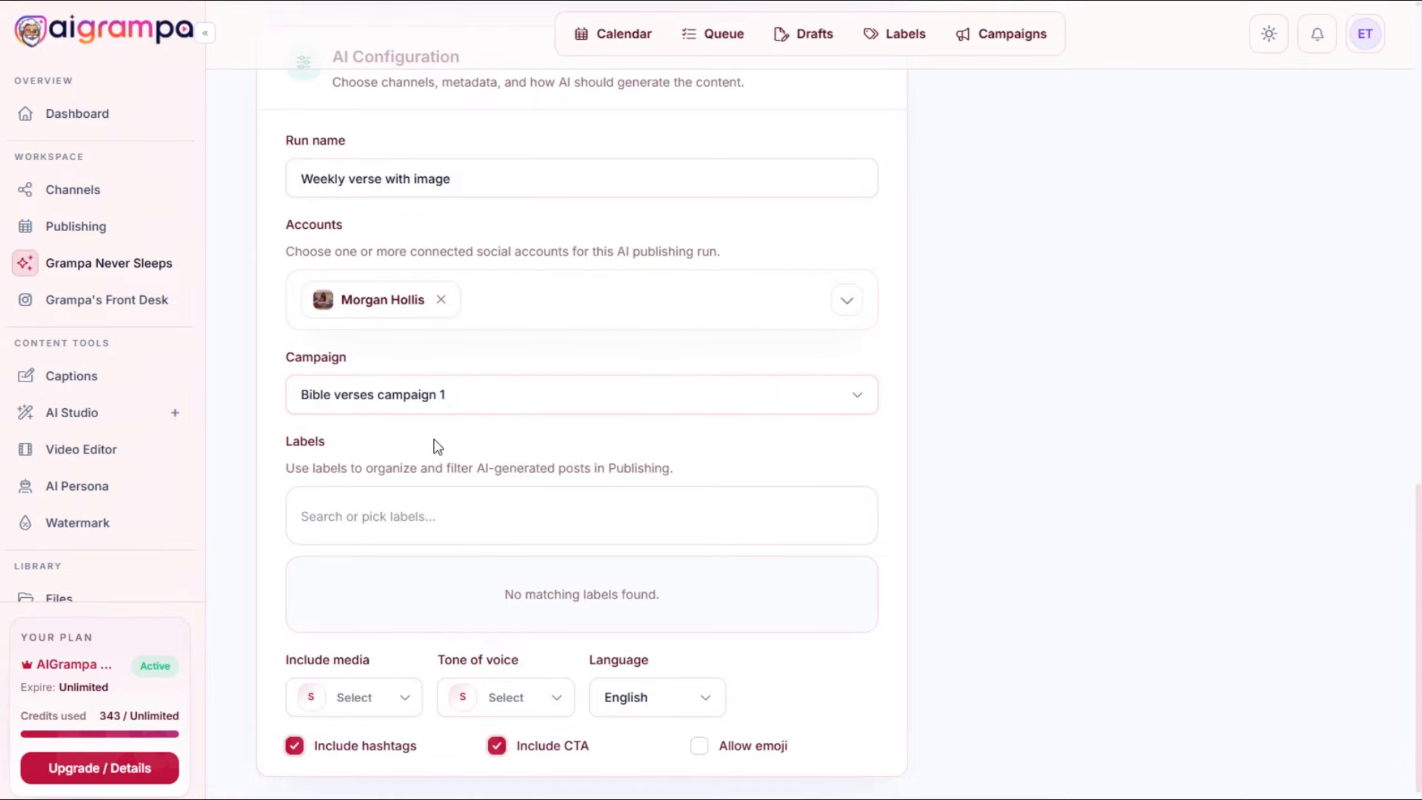
Look through the built-in media sources and set the included media to Grampa Image
scroll(378, 531, "down", 1)
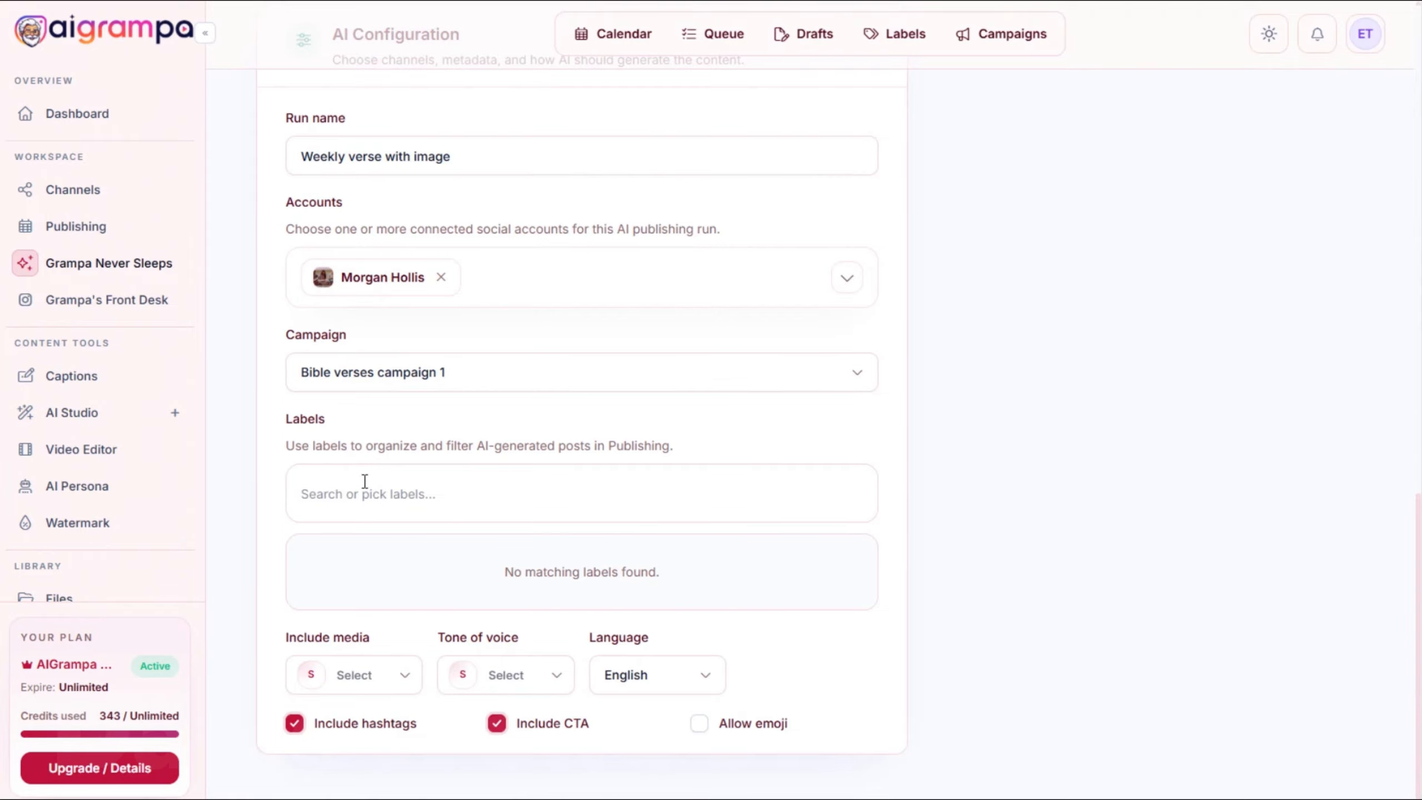
left_click(401, 681)
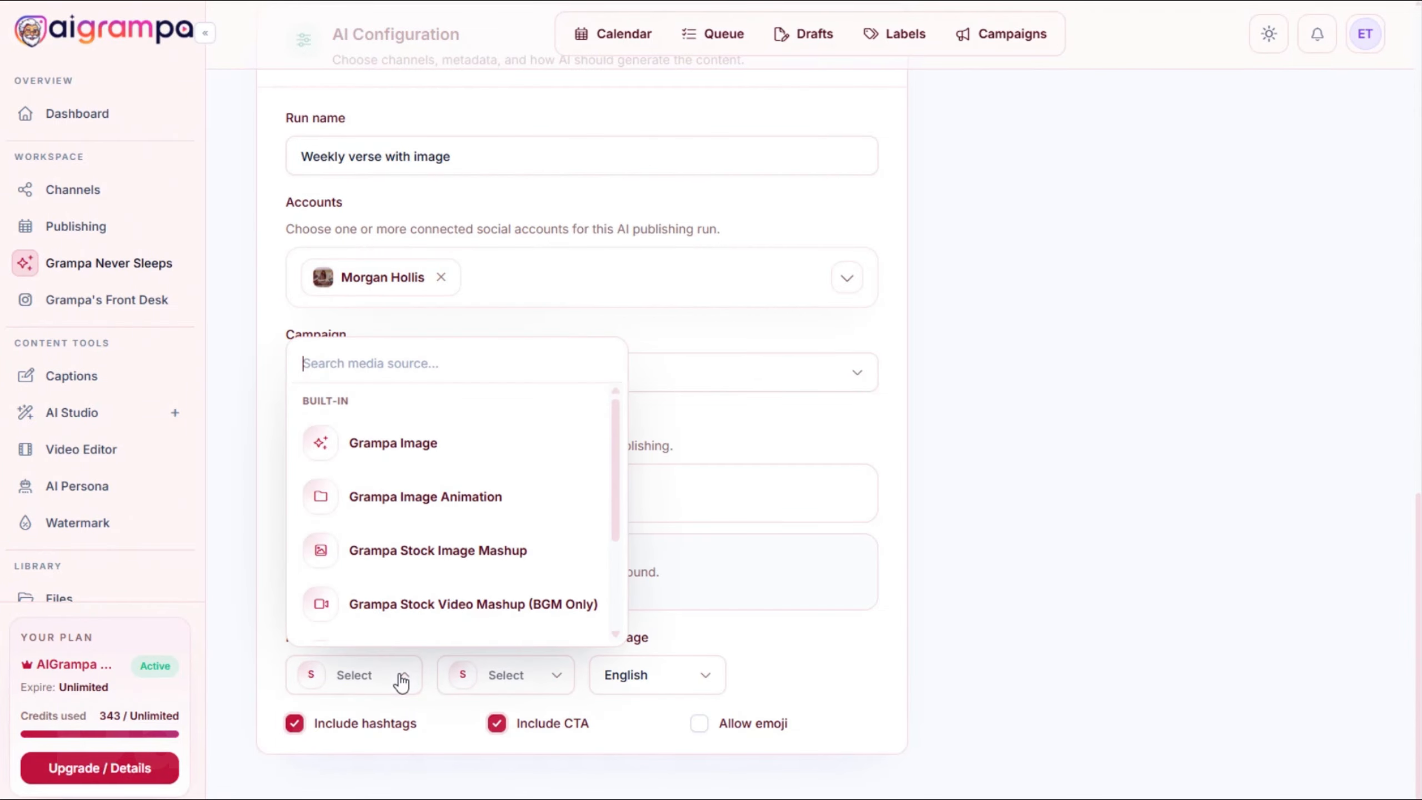
scroll(616, 468, "down", 3)
left_click_drag(616, 468, 623, 398)
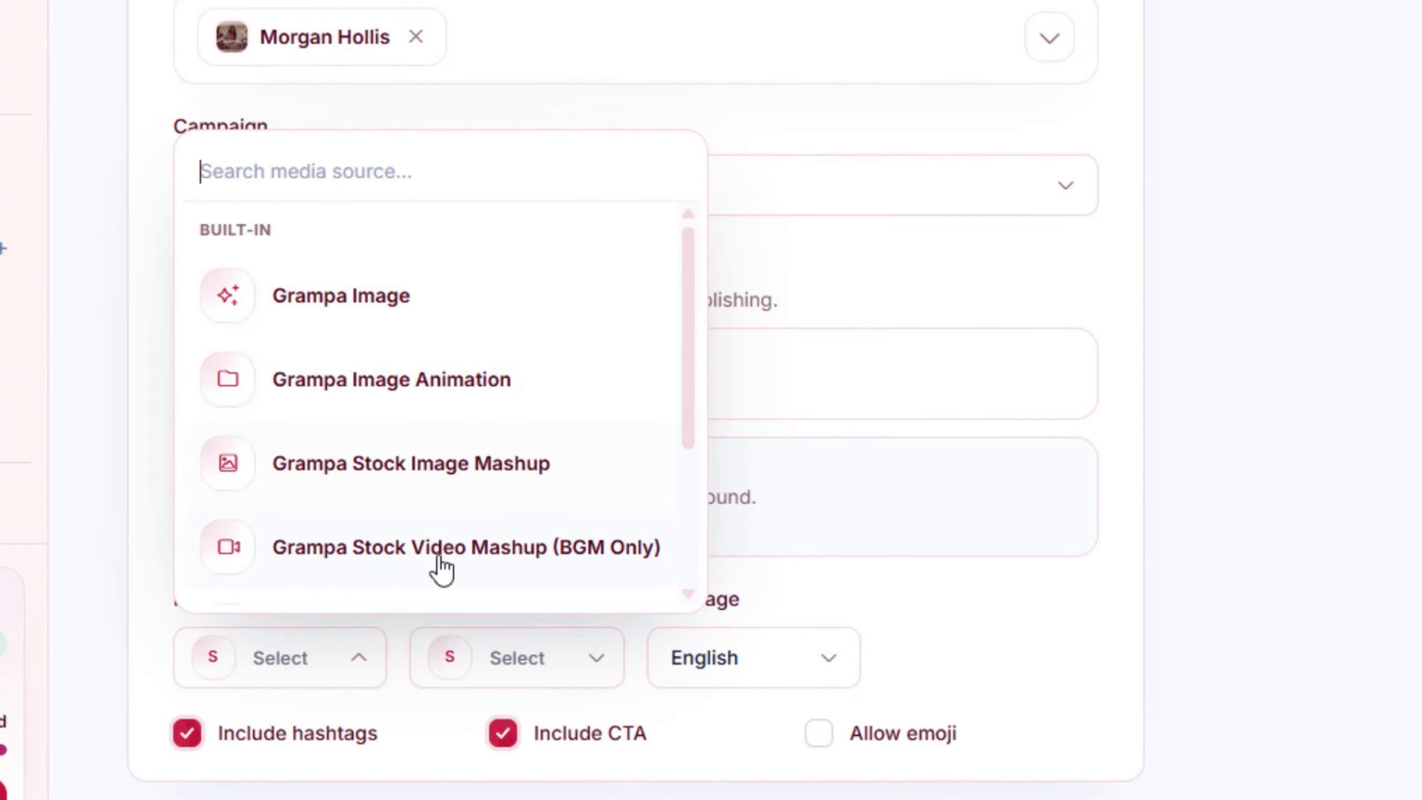
left_click_drag(689, 321, 667, 467)
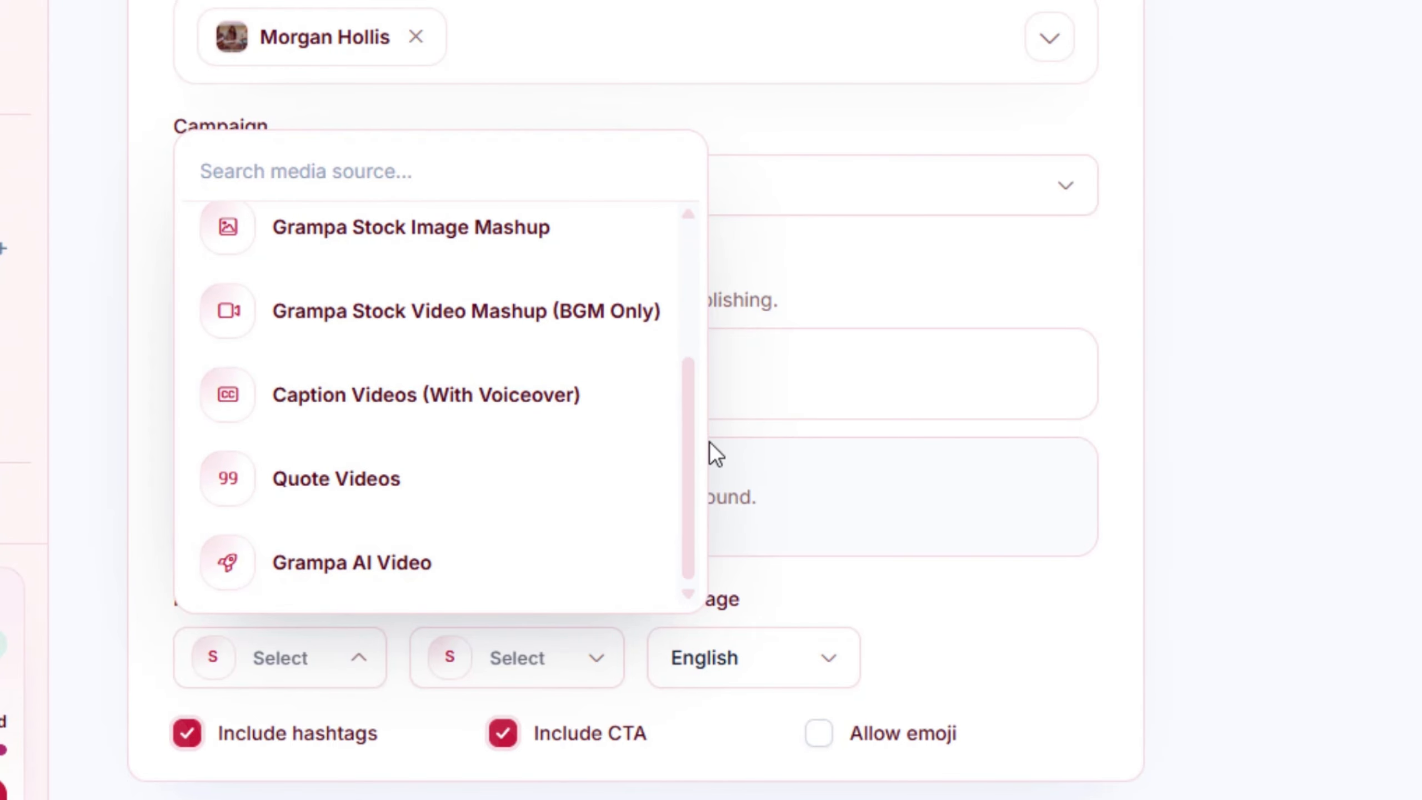
scroll(356, 308, "up", 5)
left_click(369, 295)
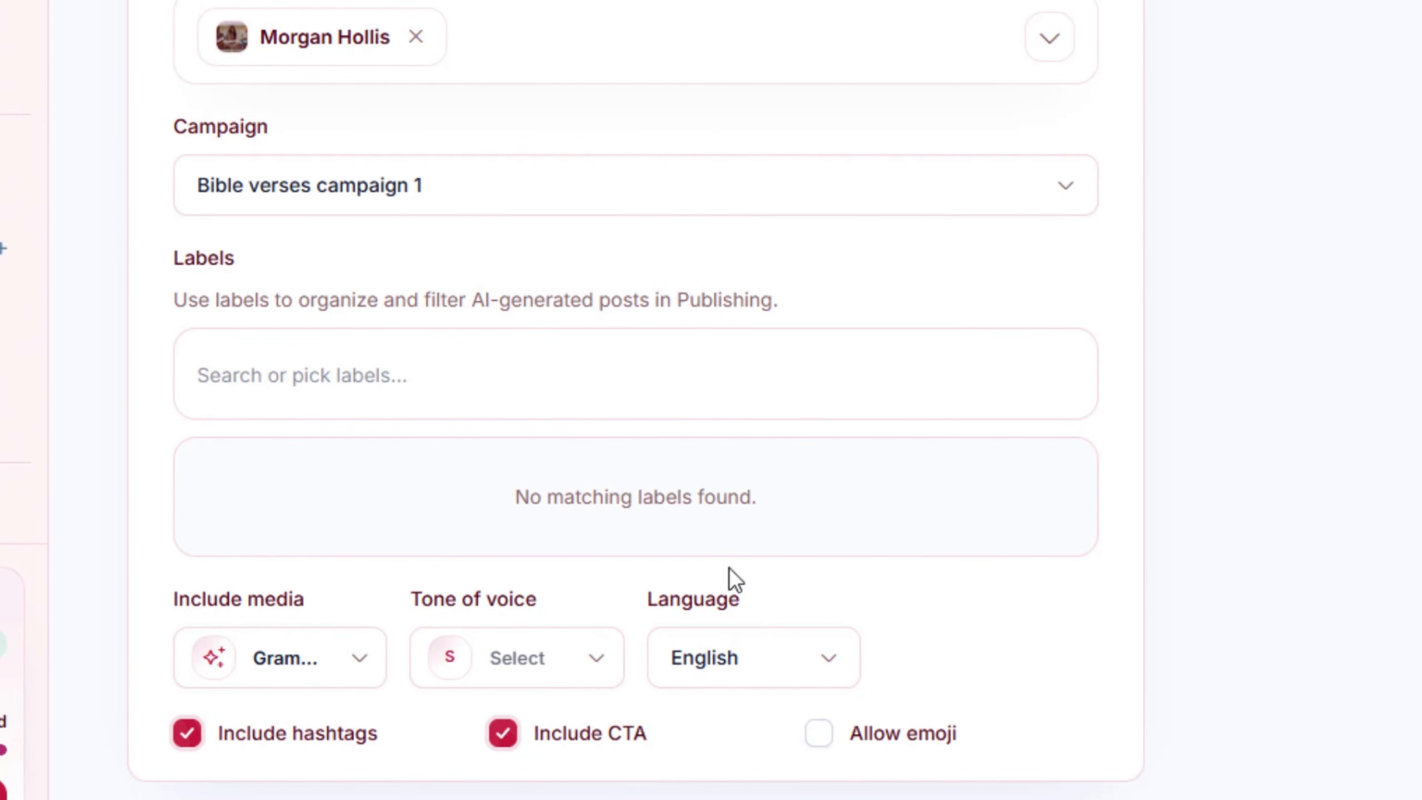
Set the tone of voice for the generated posts to Casual
left_click(516, 657)
scroll(590, 448, "down", 3)
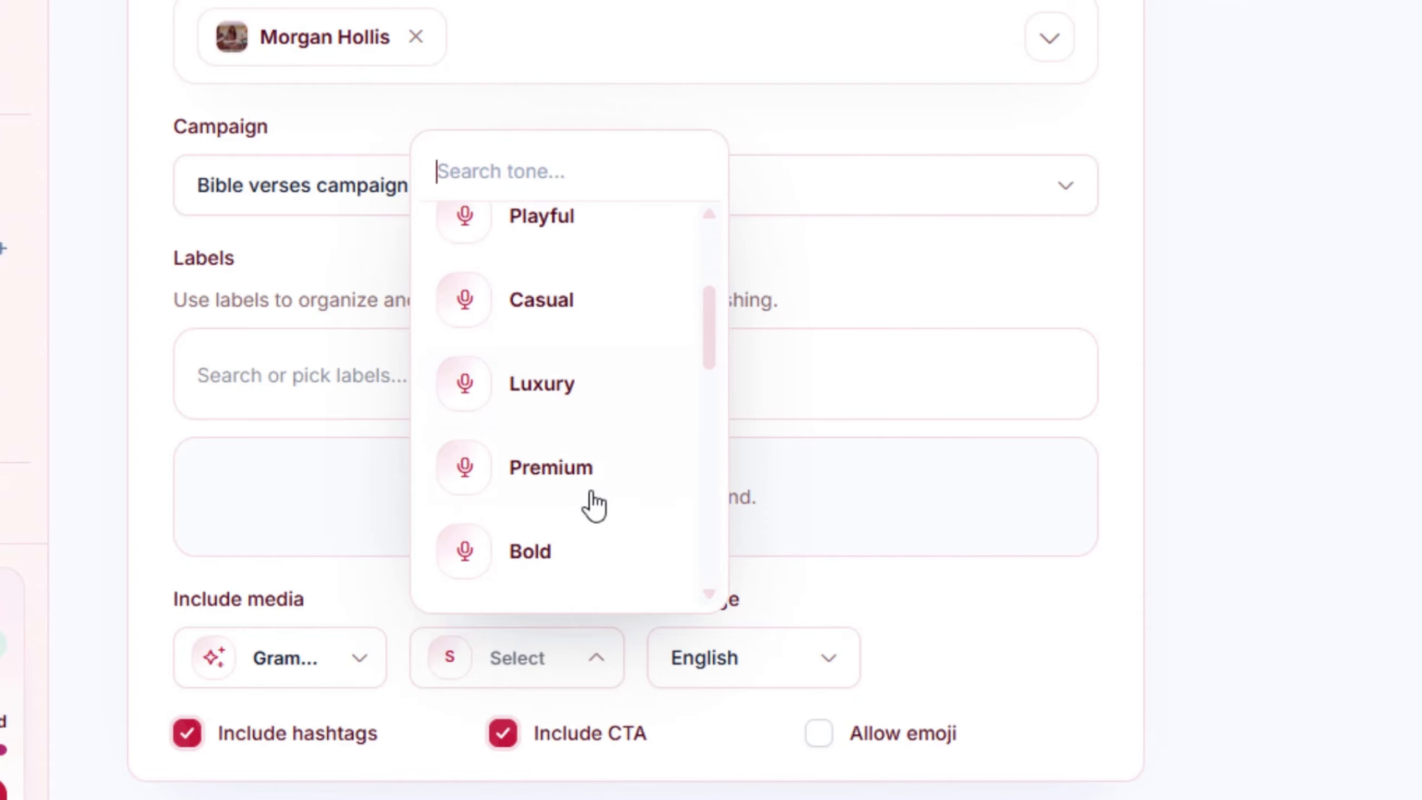
left_click(566, 315)
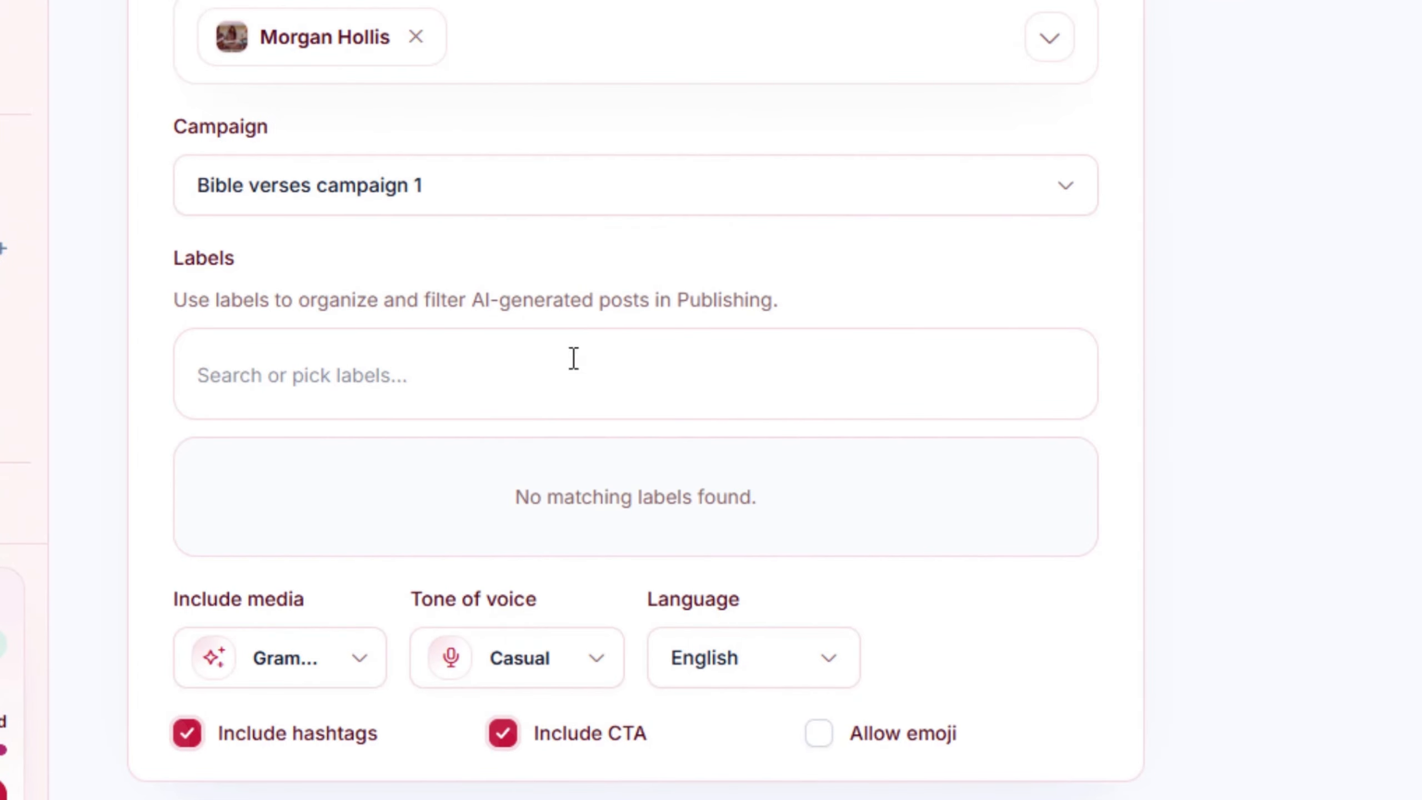
Allow emoji and exclude the CTA in the generated posts, then check the AI configuration
left_click(823, 738)
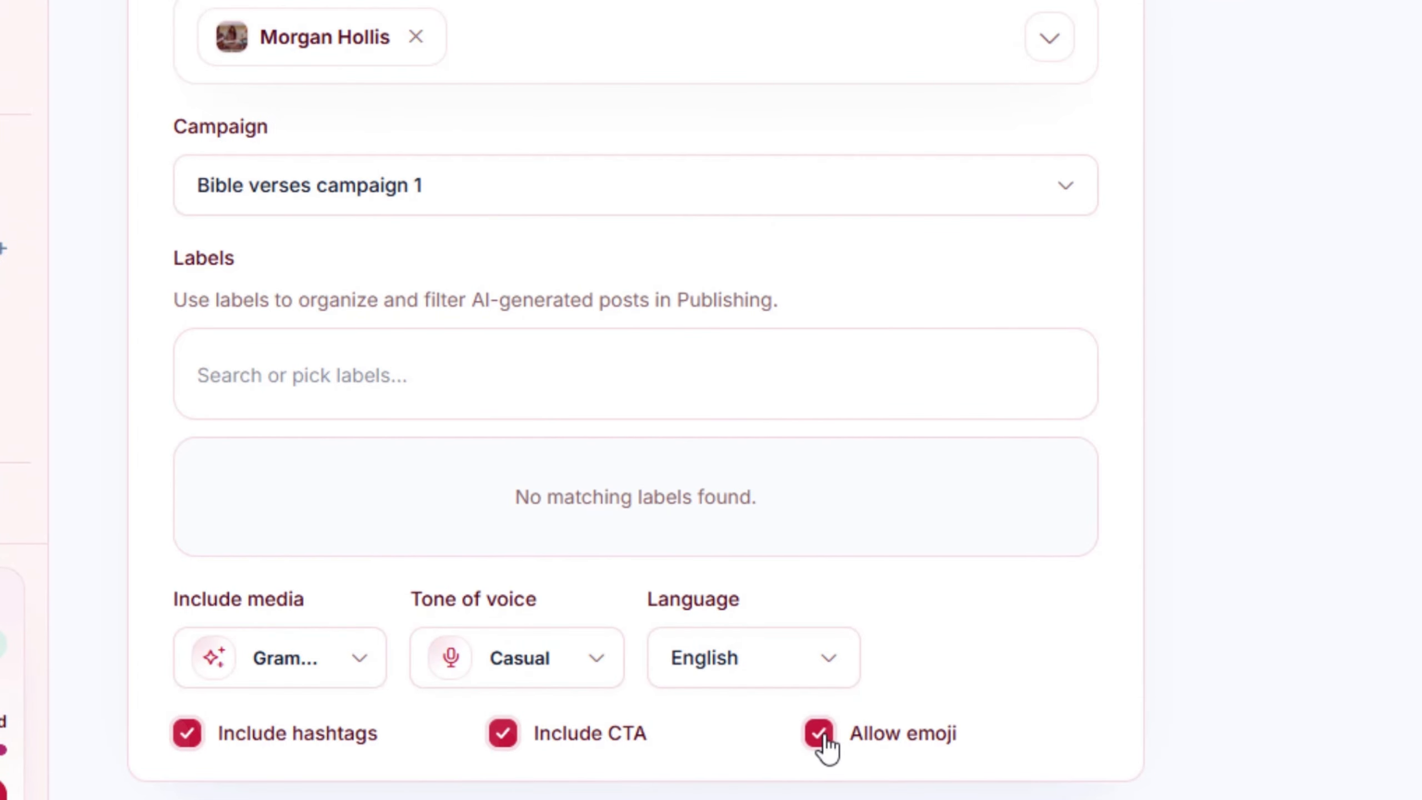
left_click(502, 734)
scroll(980, 594, "up", 10)
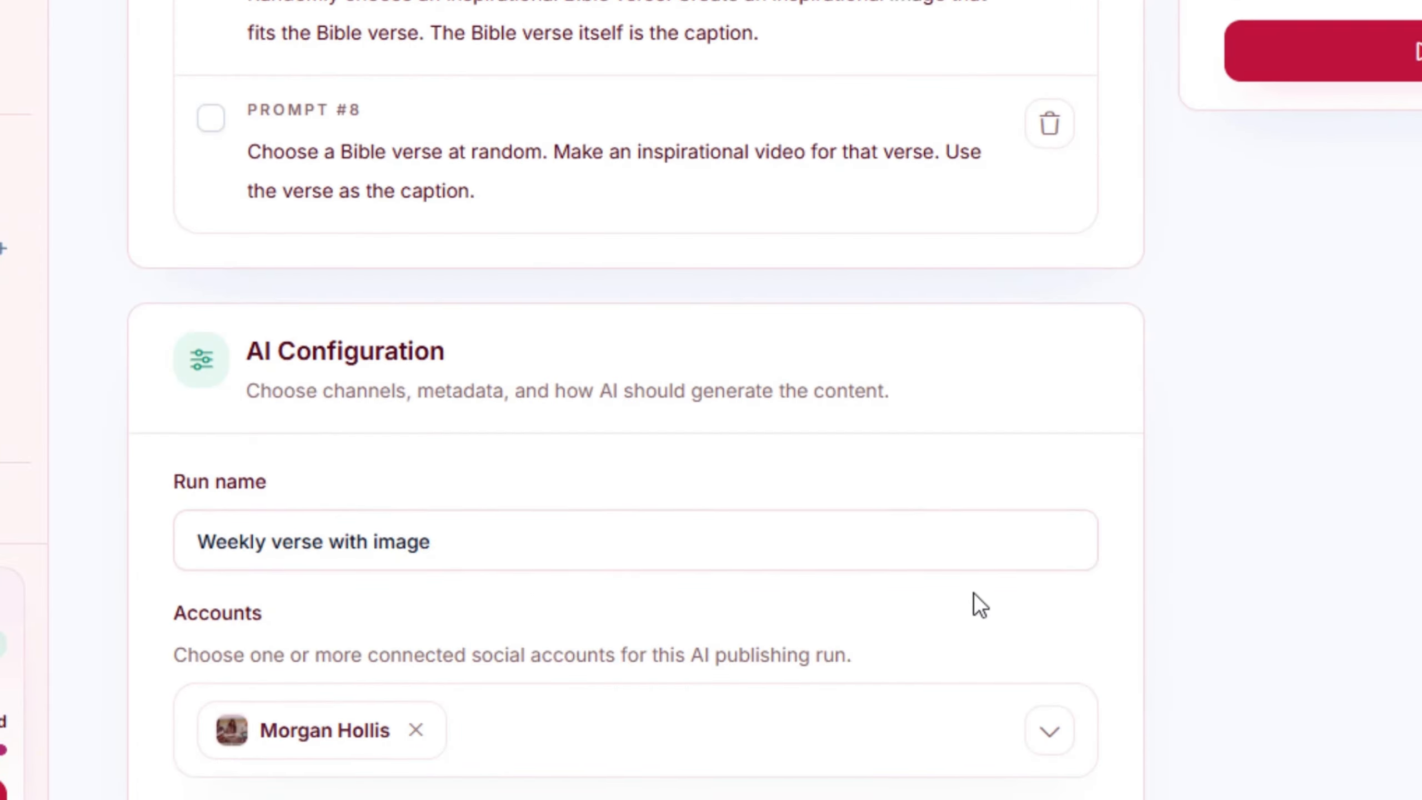
scroll(973, 592, "down", 10)
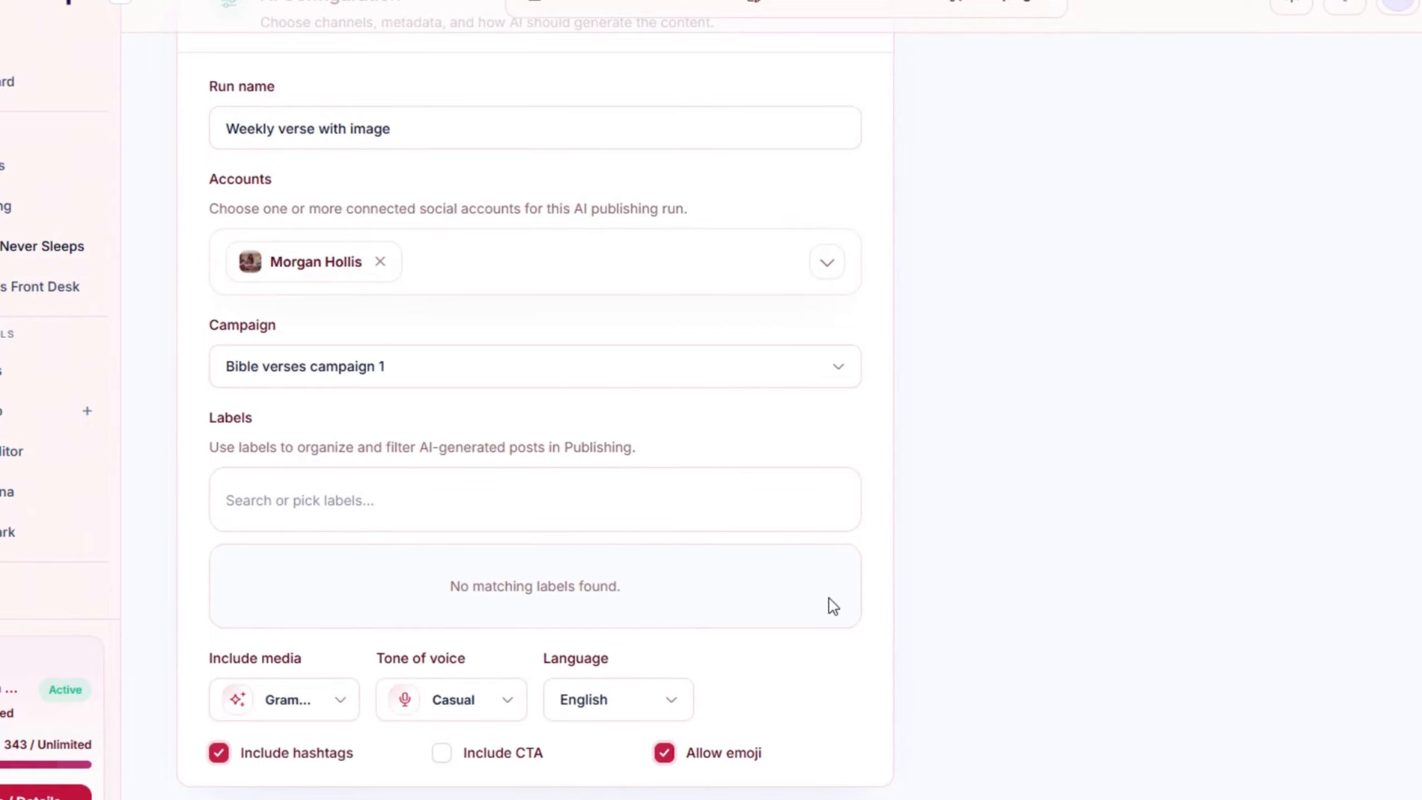
Remove Monday and Wednesday from the regular schedule, keeping Friday as the only posting day
scroll(831, 602, "up", 5)
scroll(828, 603, "up", 5)
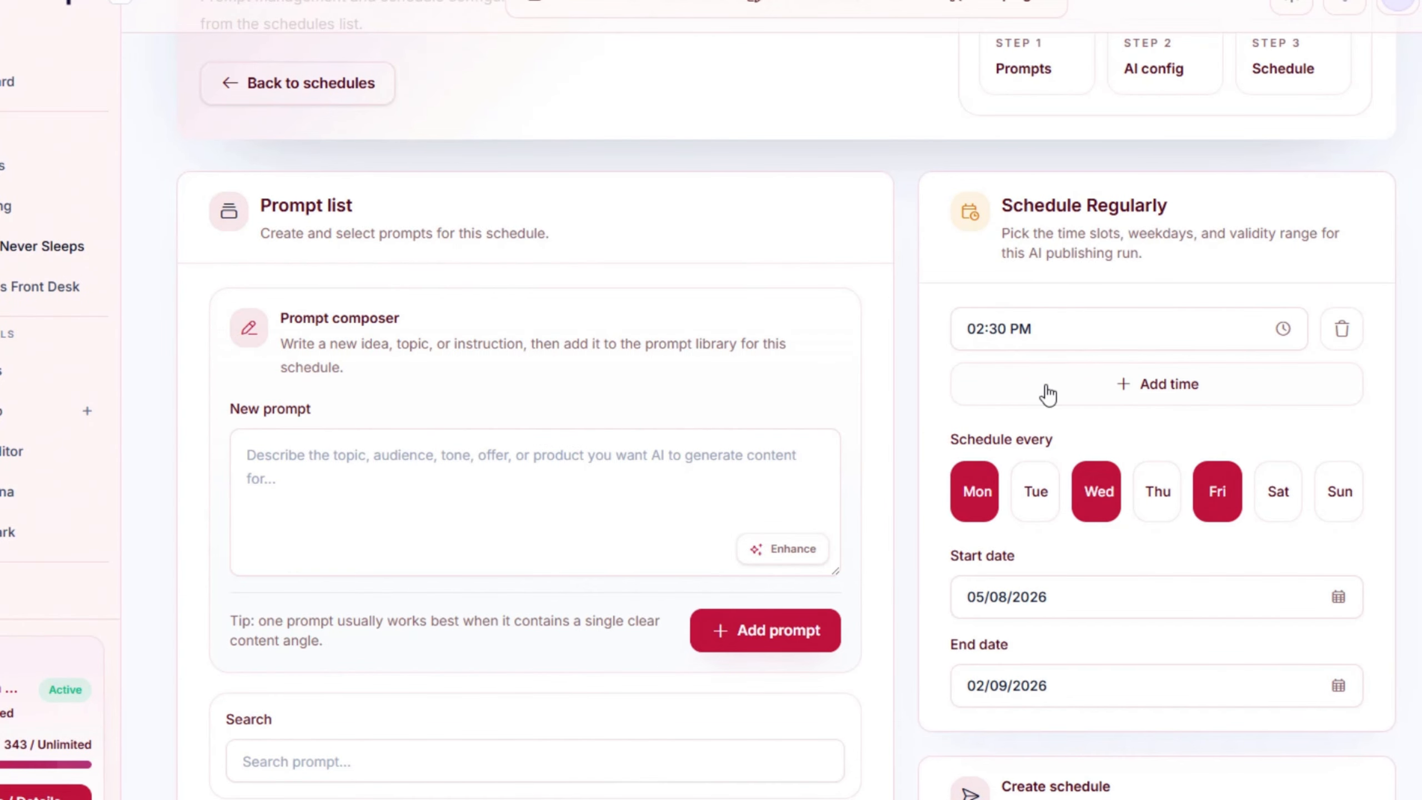
scroll(1038, 388, "down", 2)
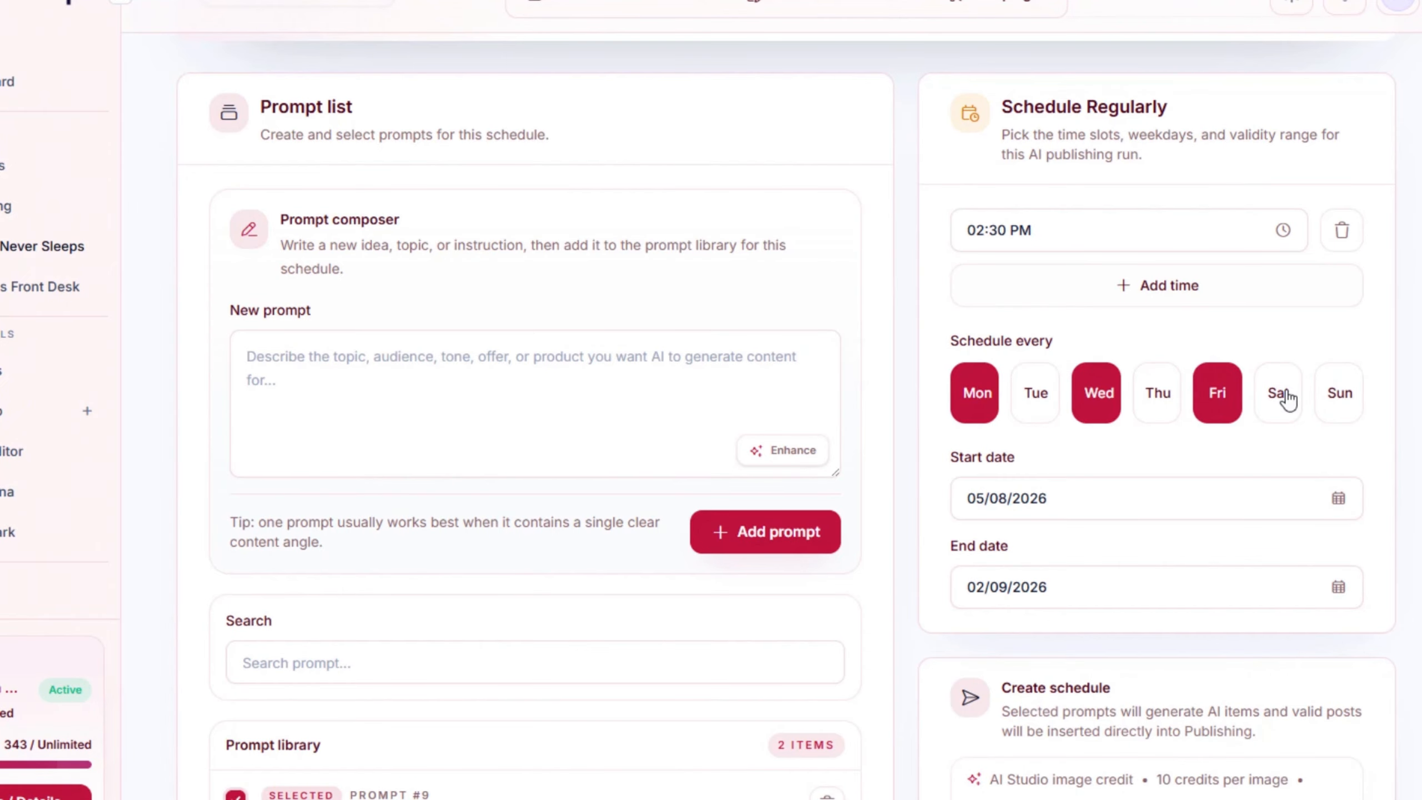
scroll(887, 479, "down", 12)
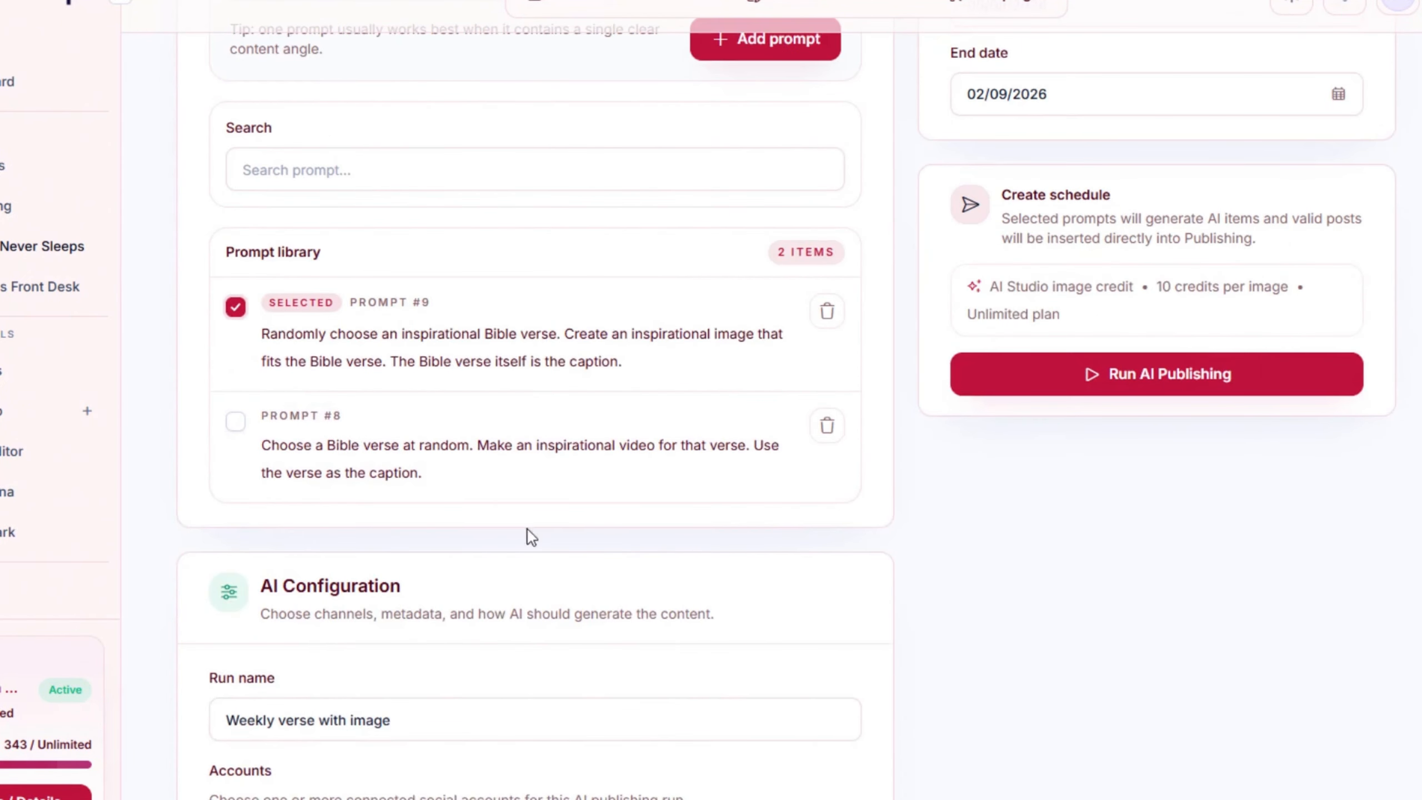
scroll(898, 619, "up", 12)
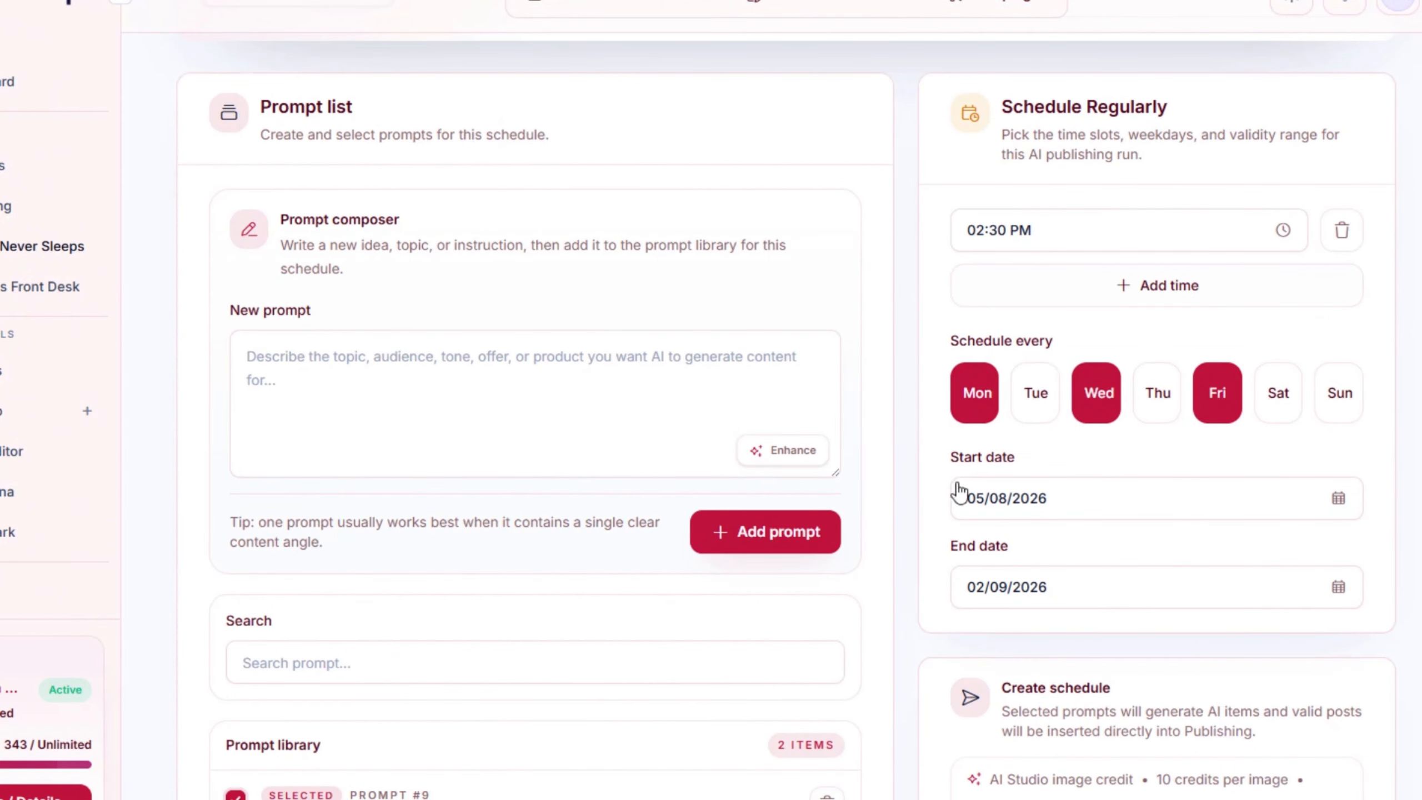
left_click(972, 404)
left_click(1097, 399)
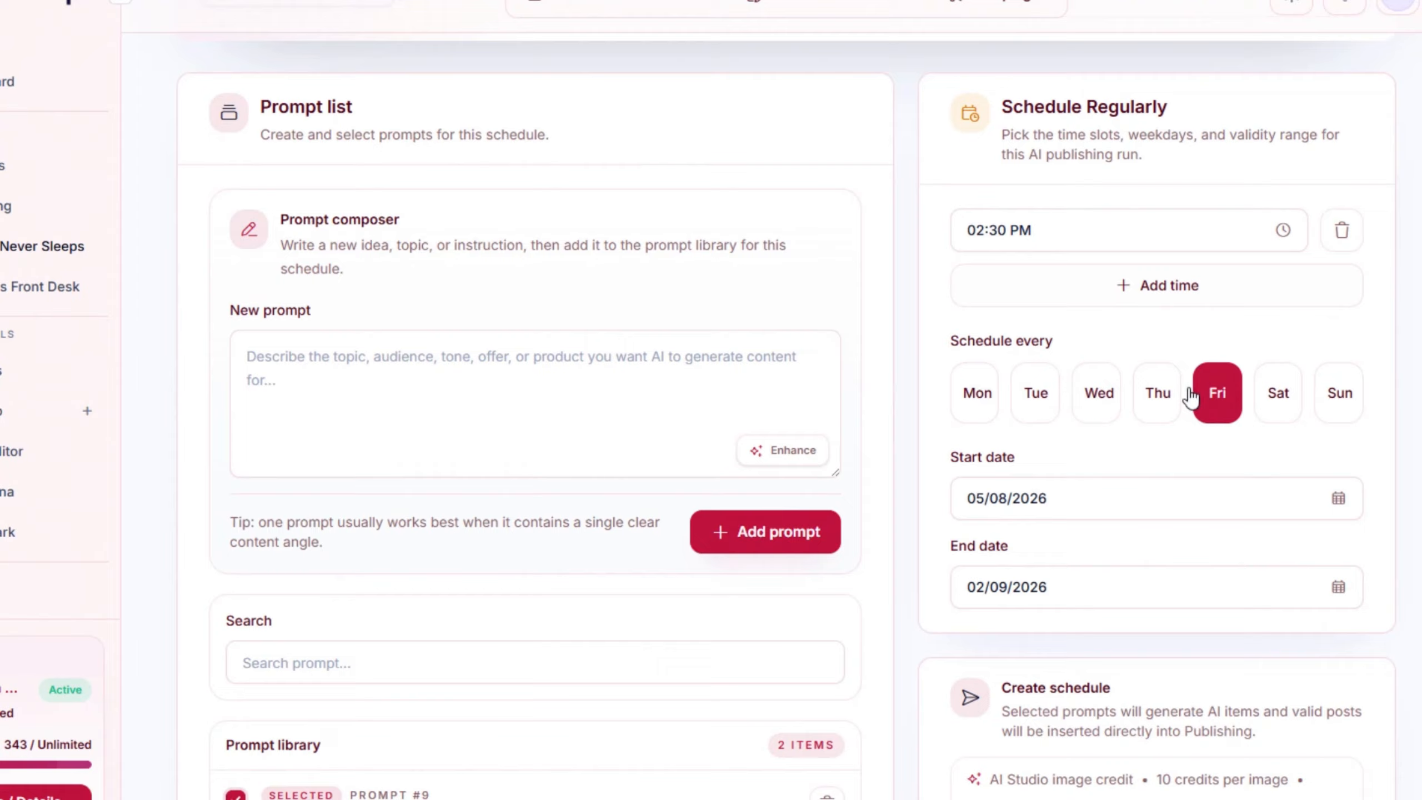
left_click(1216, 399)
left_click(1216, 404)
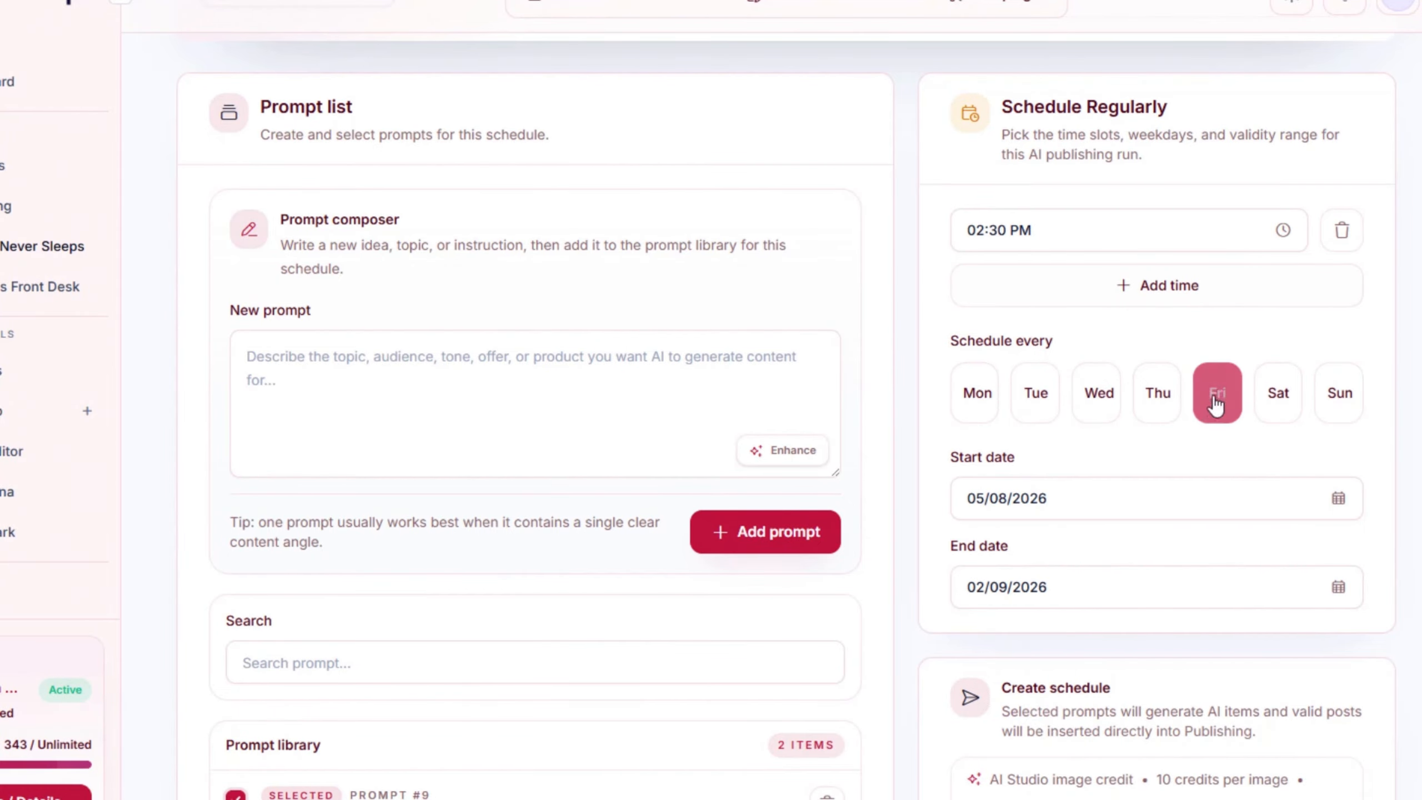
Review the schedule dates and selected prompt, and run AI Publishing to create the schedule
scroll(1116, 471, "down", 2)
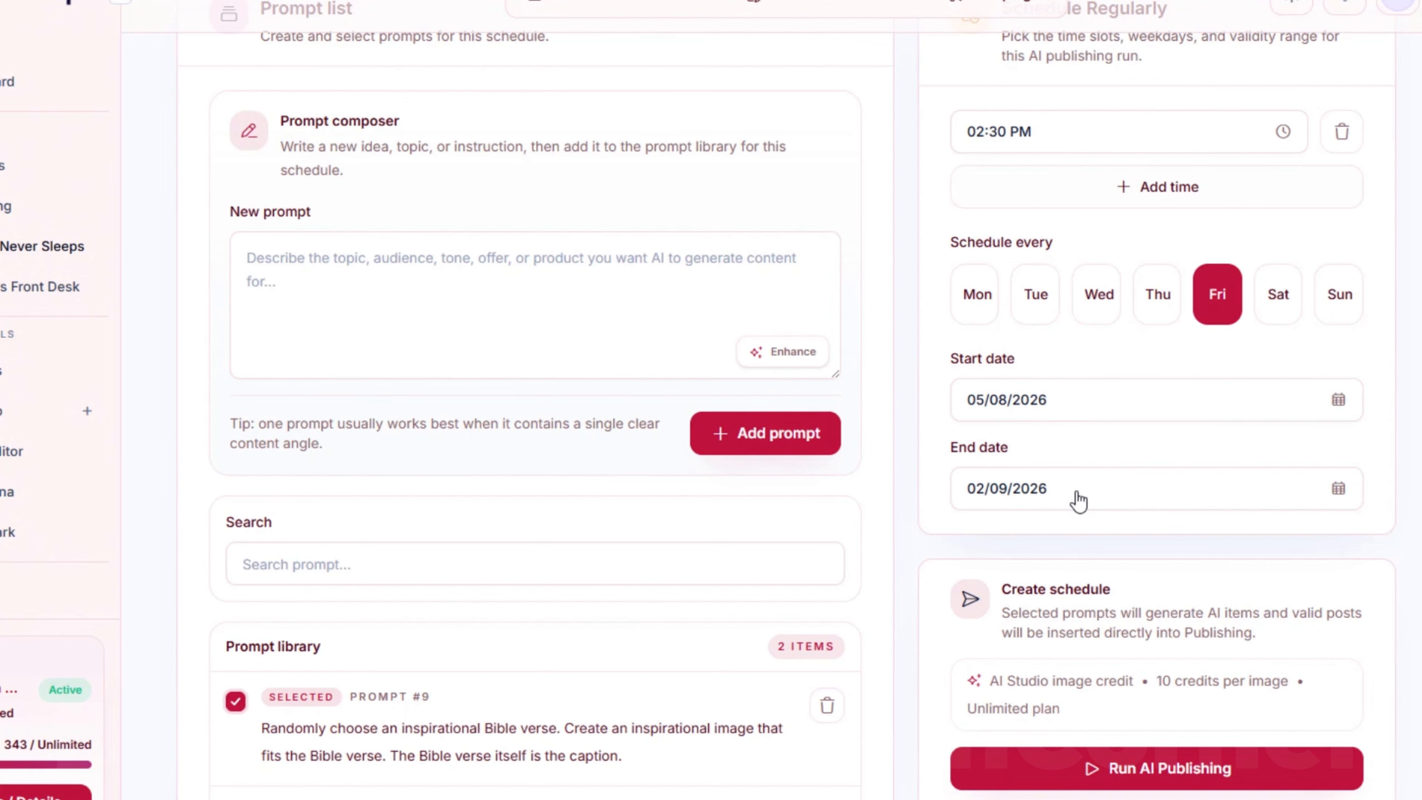
scroll(1076, 498, "down", 5)
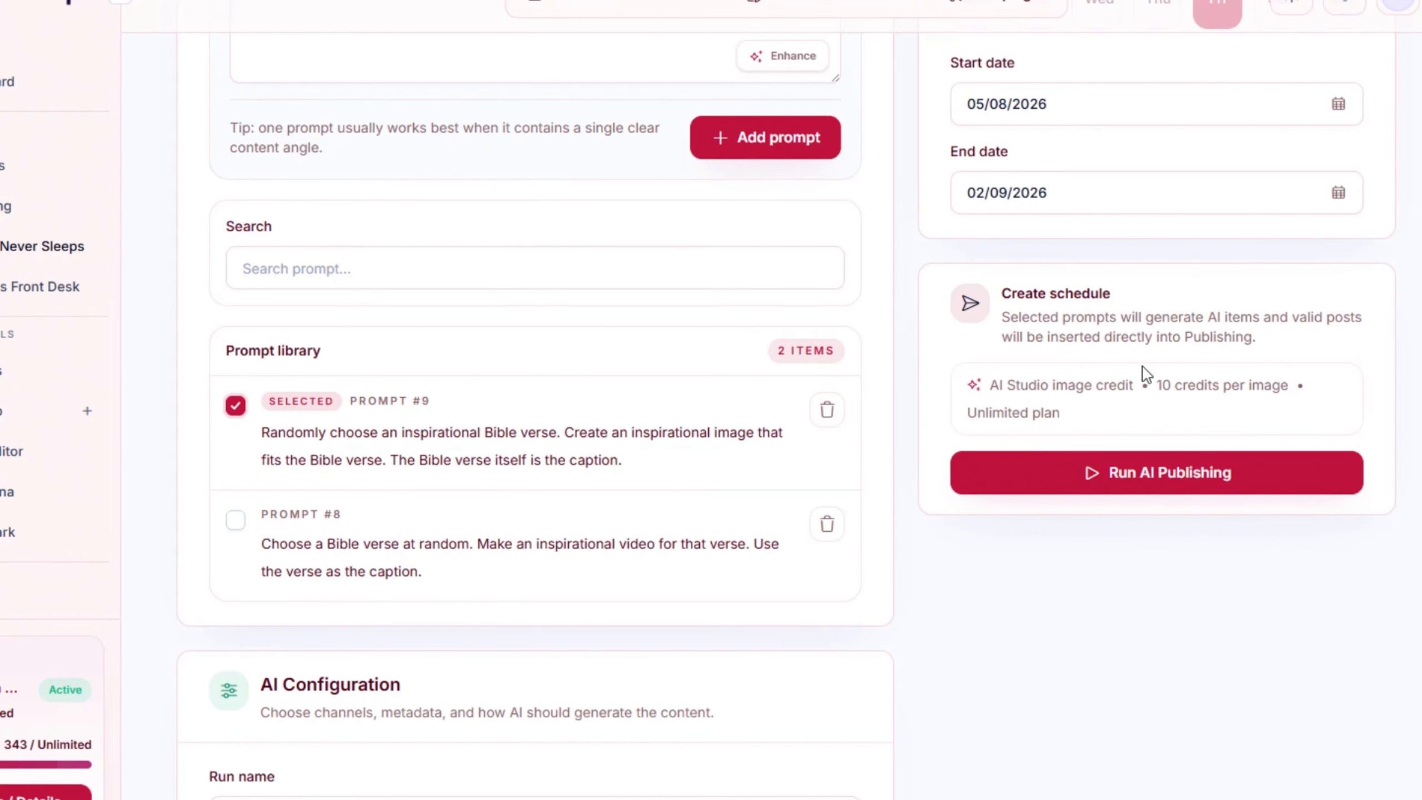
scroll(1118, 381, "up", 5)
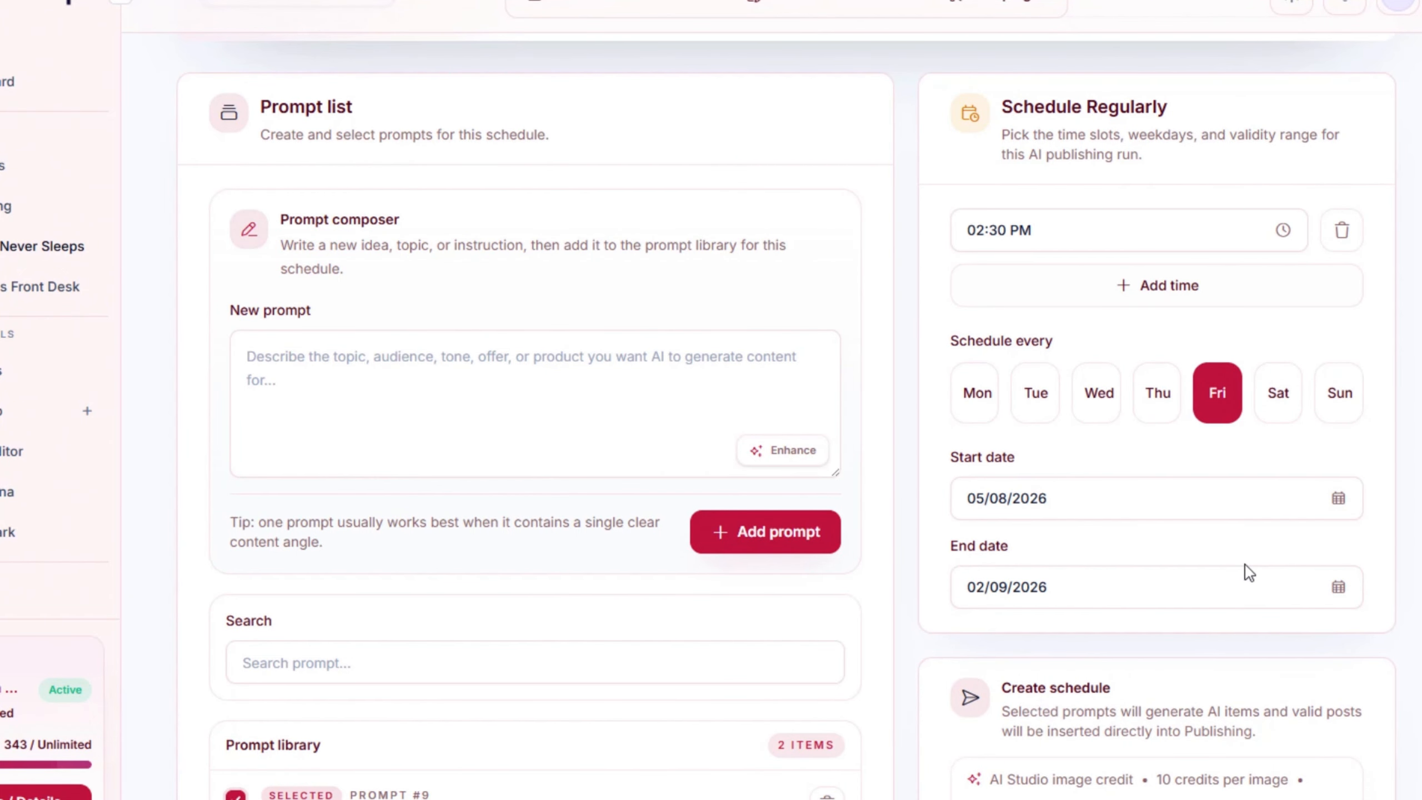
scroll(1161, 578, "down", 10)
scroll(1163, 579, "up", 4)
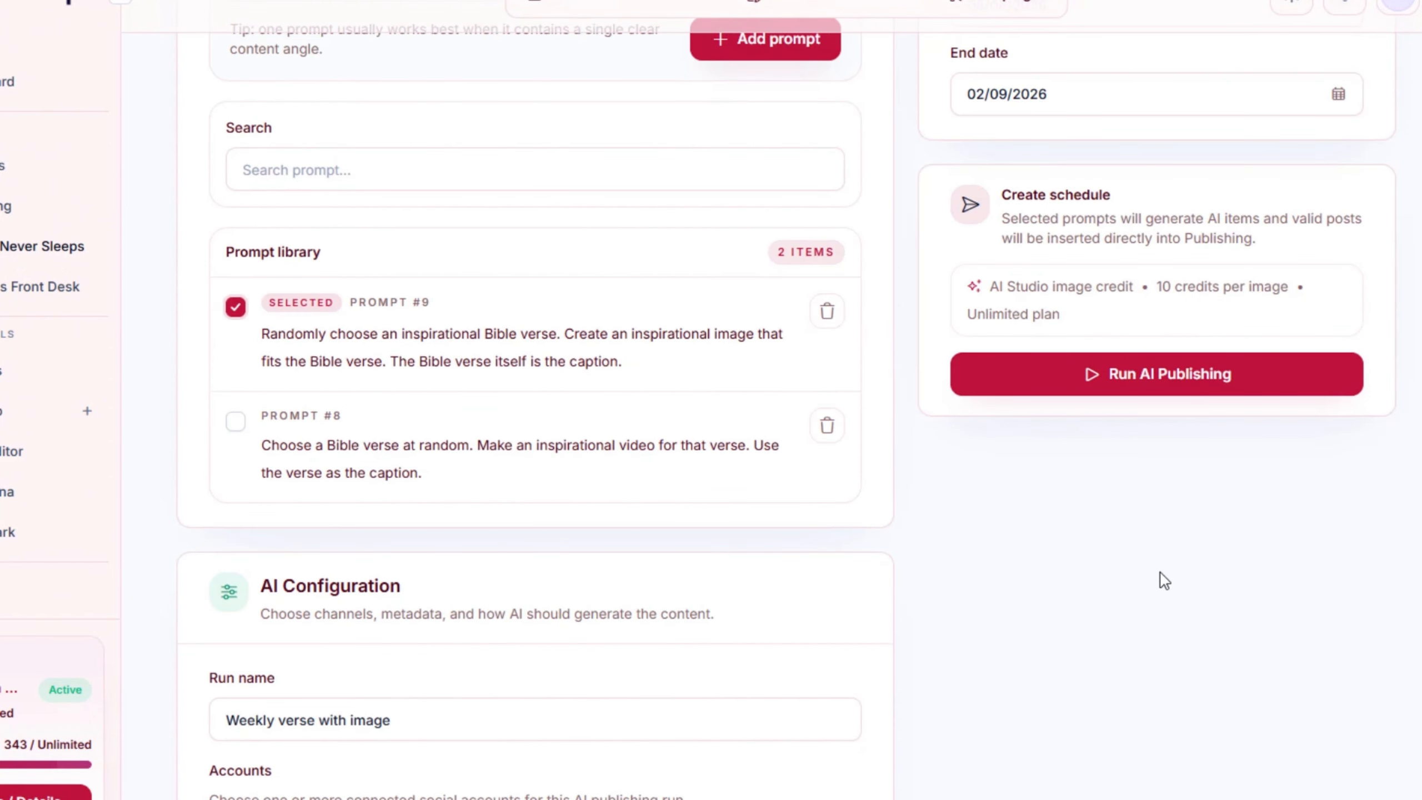
left_click(1166, 383)
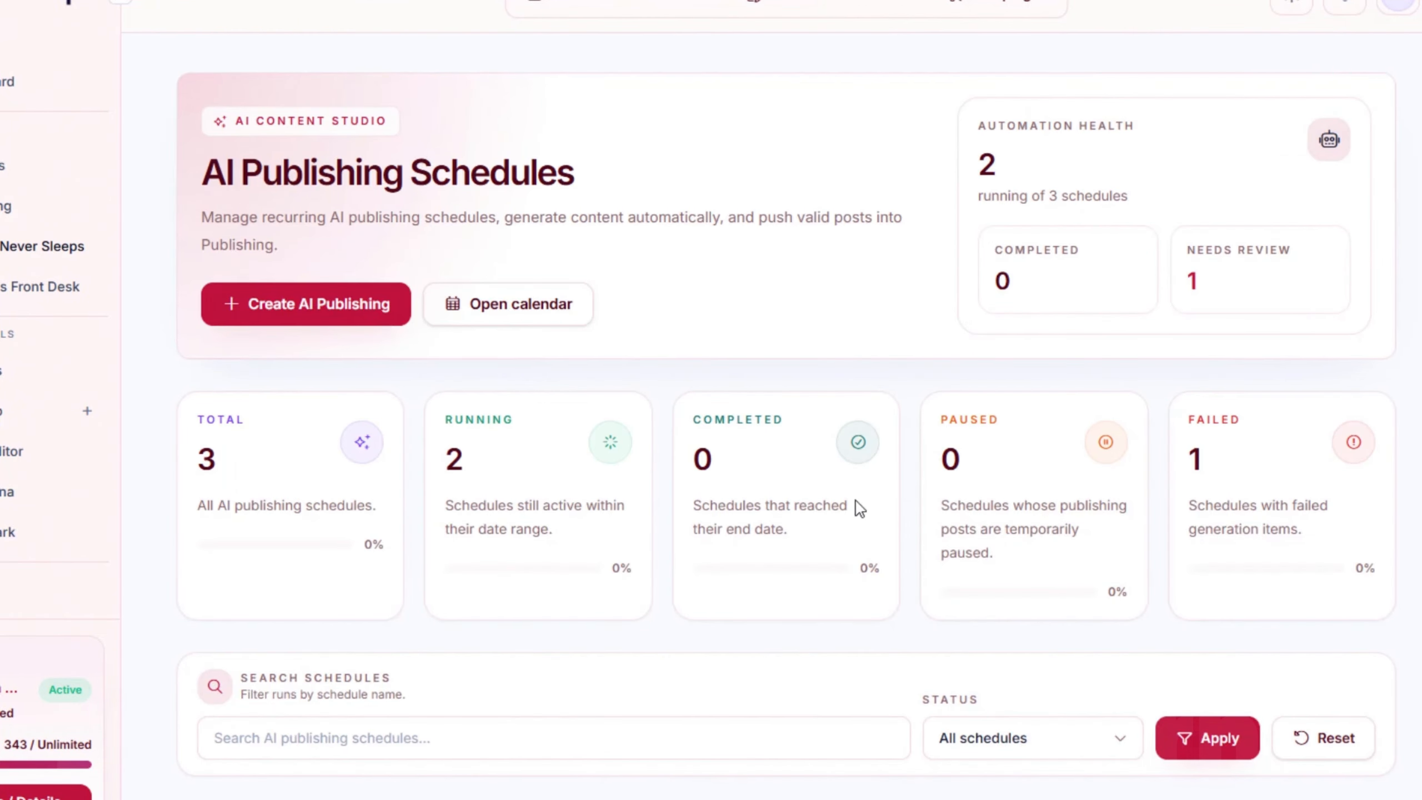
Examine the "Weekly verse with image" schedule's name, next run time, active day and available schedule actions
scroll(854, 505, "down", 5)
scroll(853, 510, "down", 1)
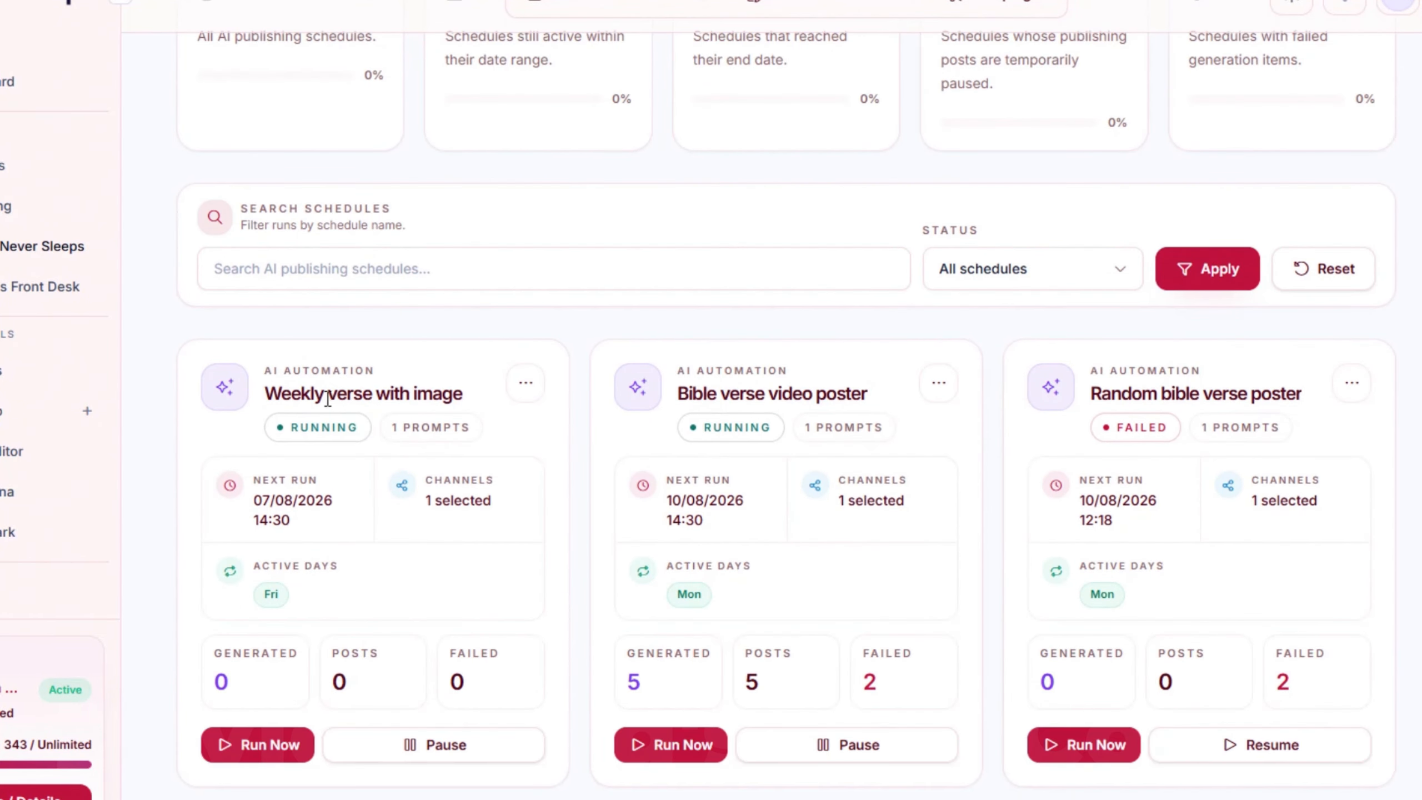
left_click_drag(268, 390, 461, 394)
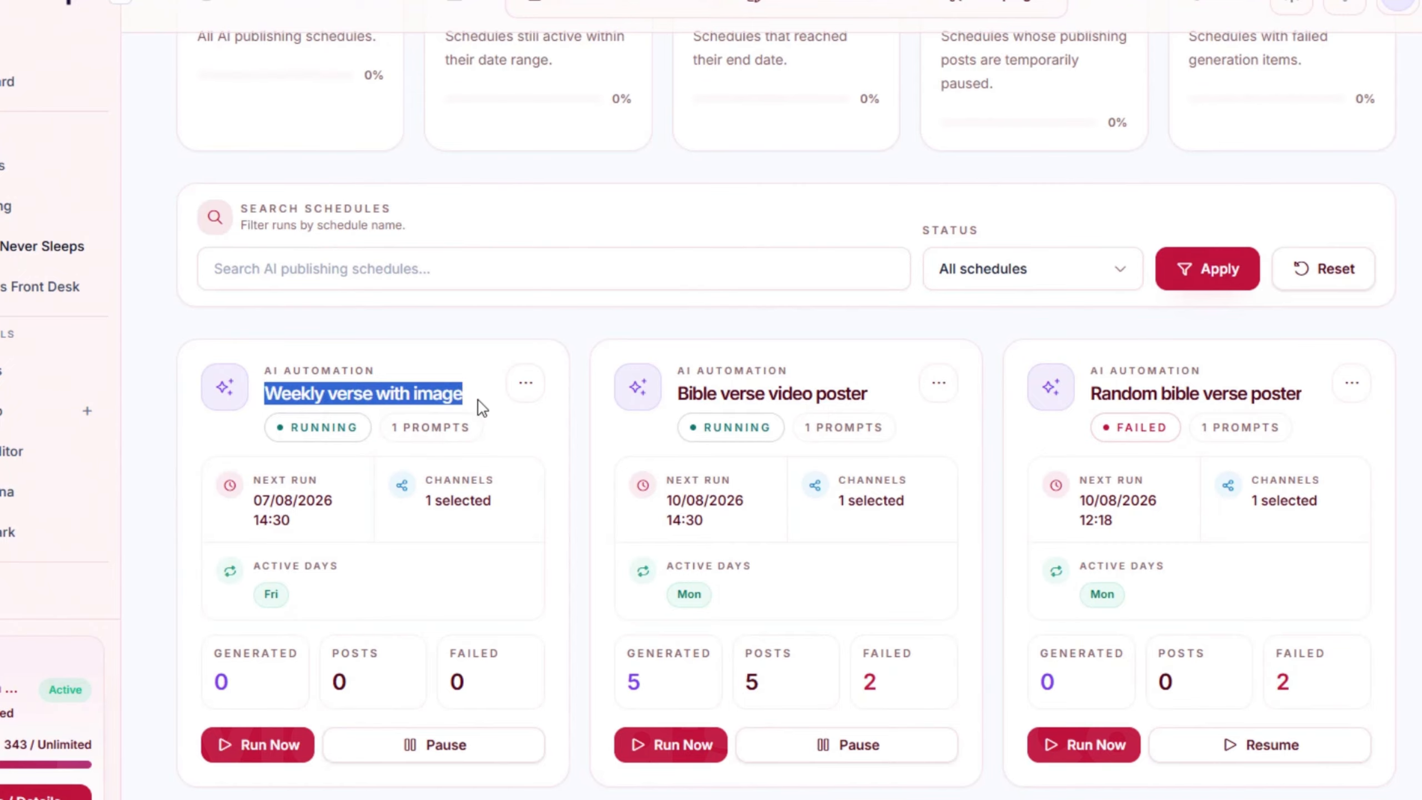
left_click(478, 400)
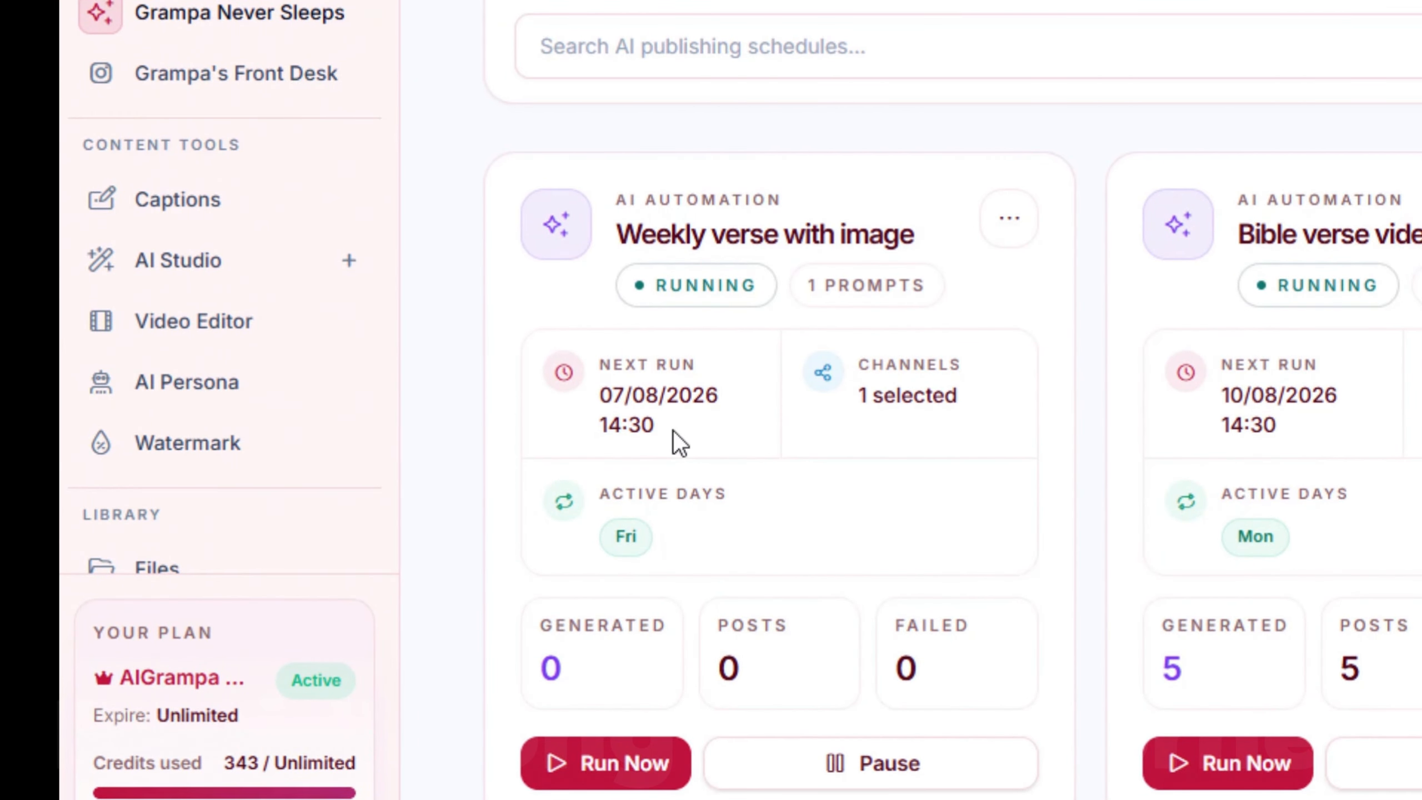
left_click(1005, 218)
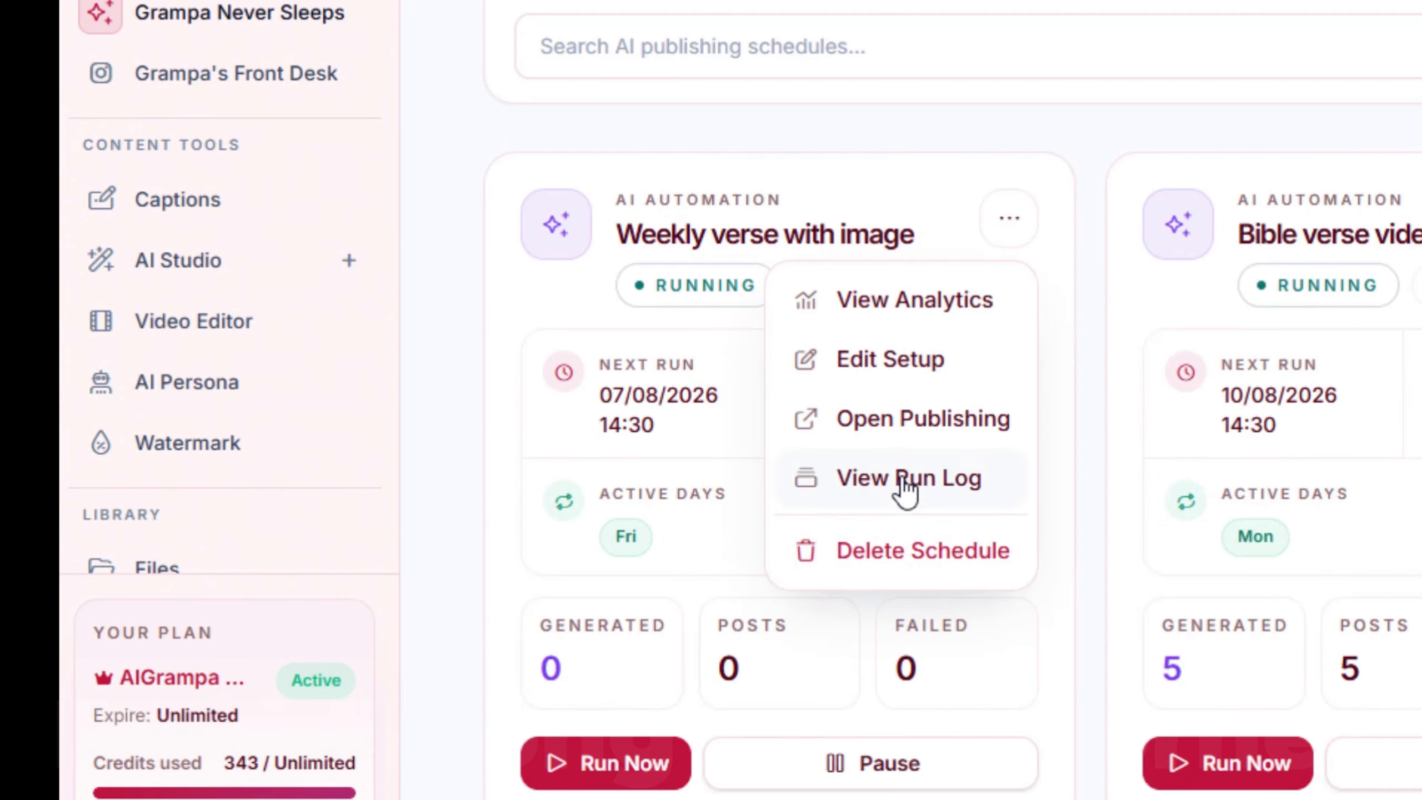
left_click(814, 202)
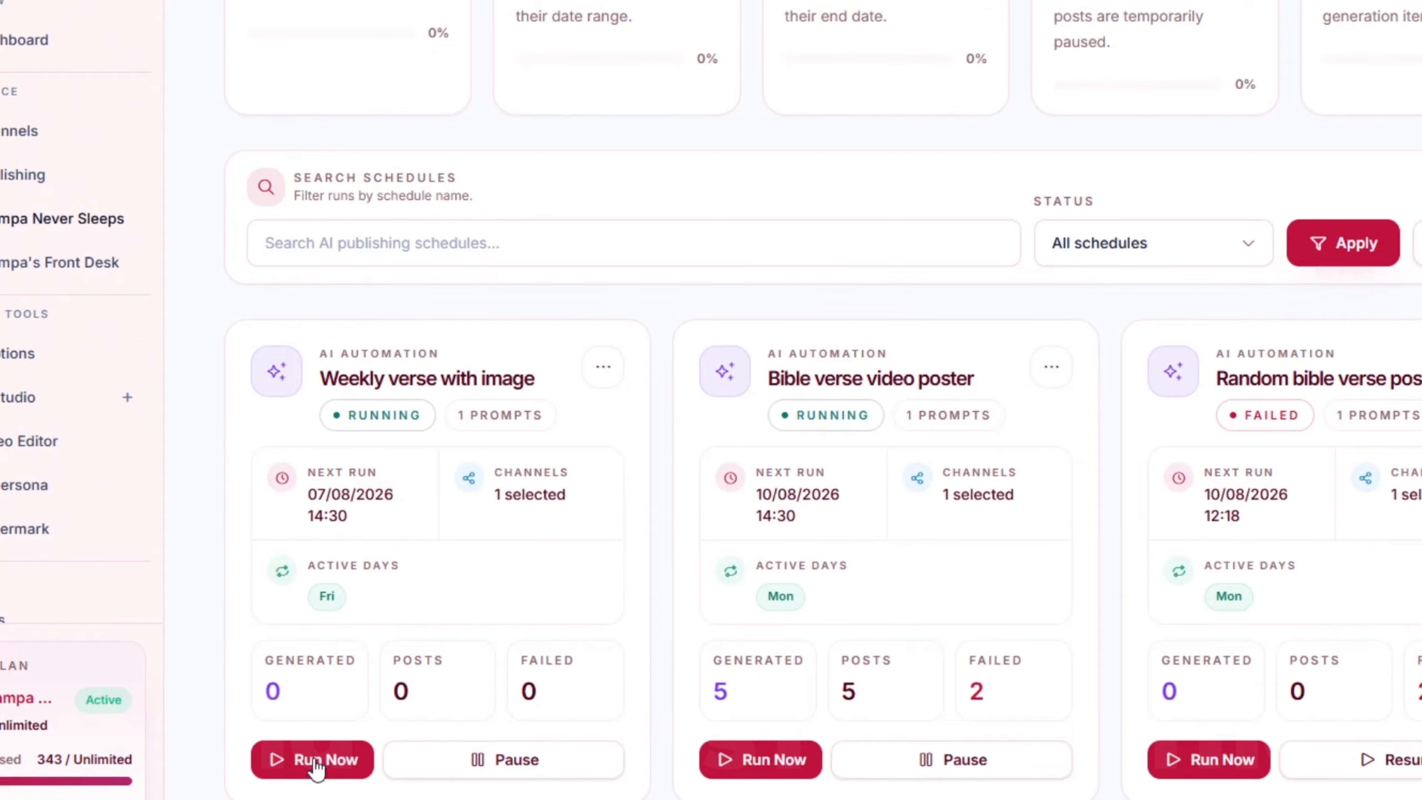
Run the "Weekly verse with image" schedule immediately to generate and publish its content
left_click(315, 761)
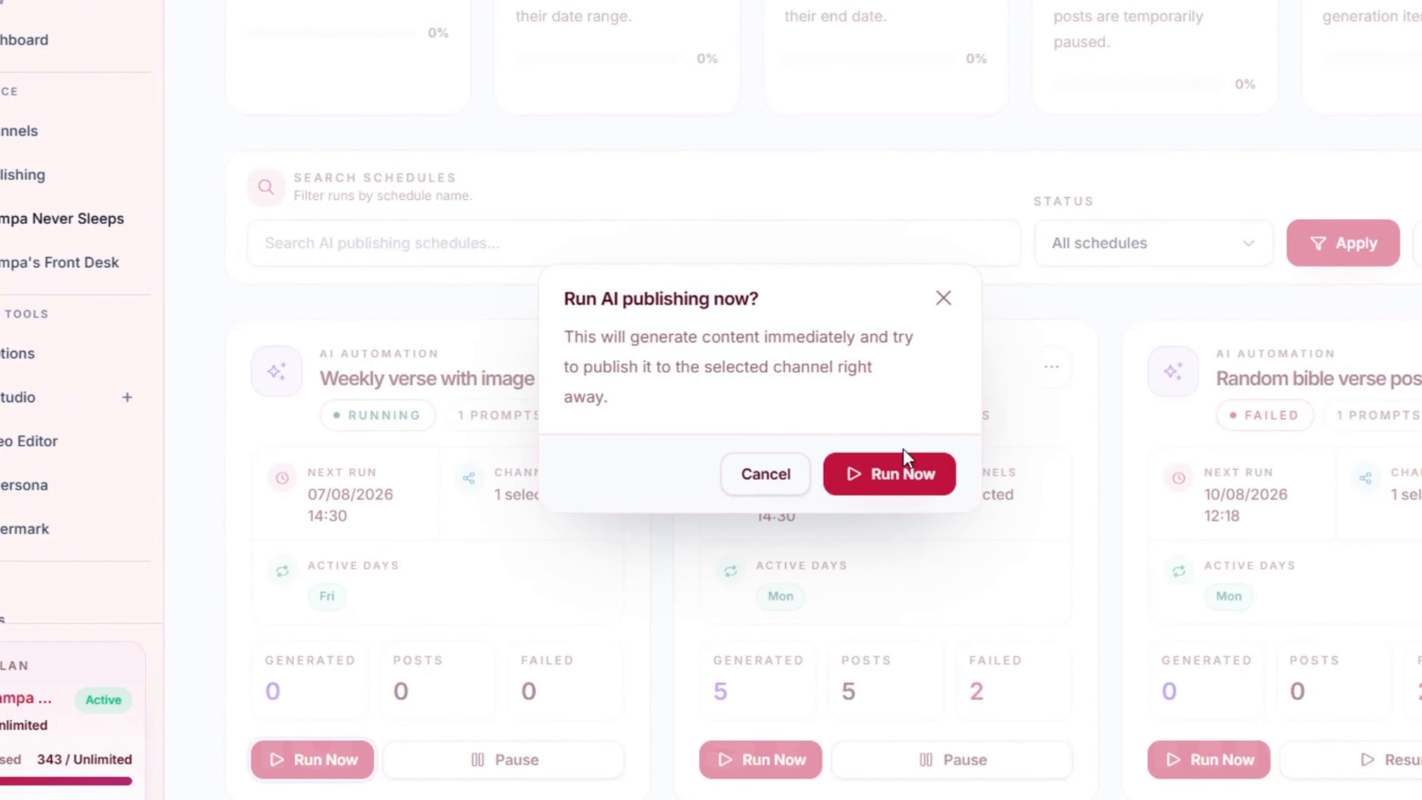
left_click(903, 481)
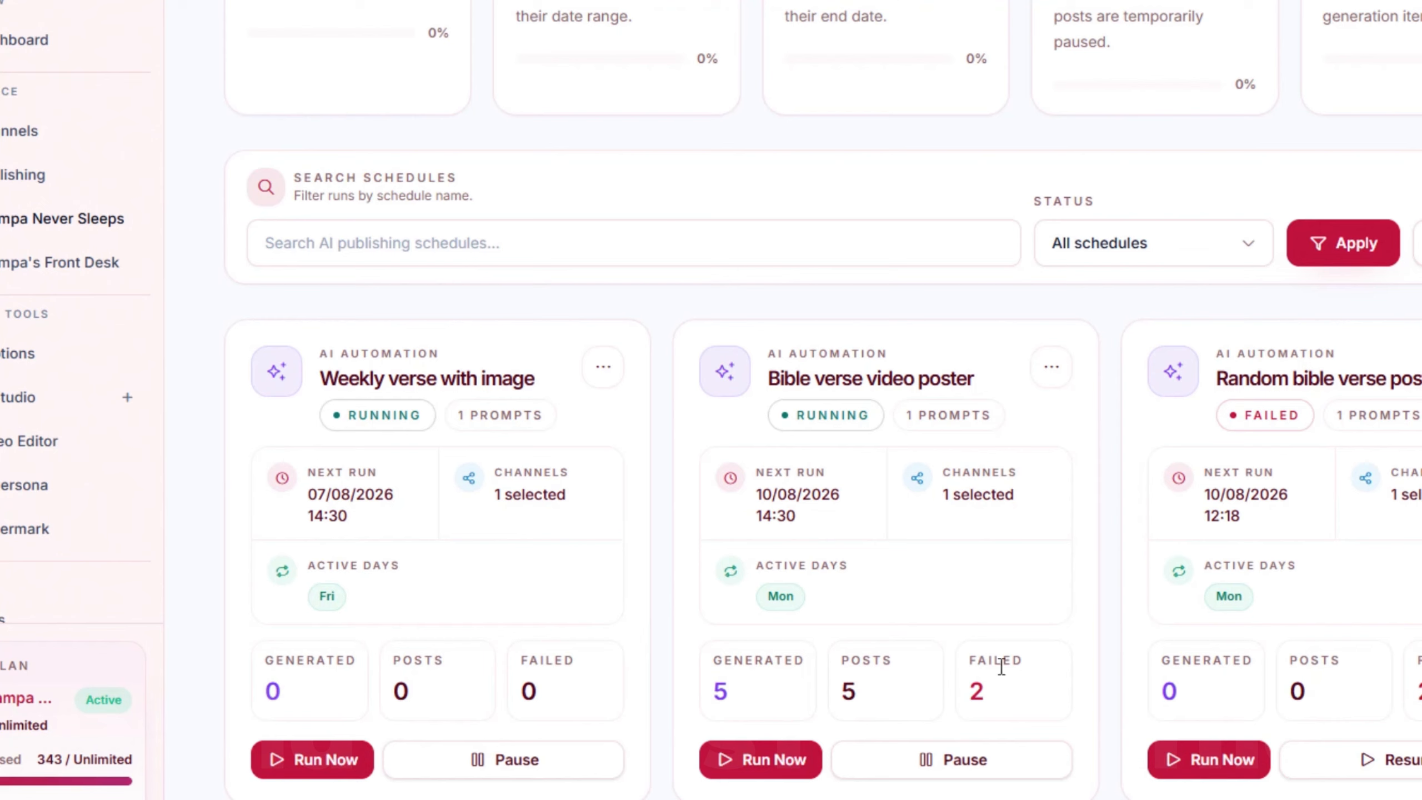
Check the generated, posts and failed counters of the "Weekly verse with image" schedule
left_click_drag(1421, 694, 1416, 655)
left_click_drag(1003, 689, 951, 653)
left_click(1421, 691)
left_click_drag(529, 679, 534, 663)
left_click(526, 659)
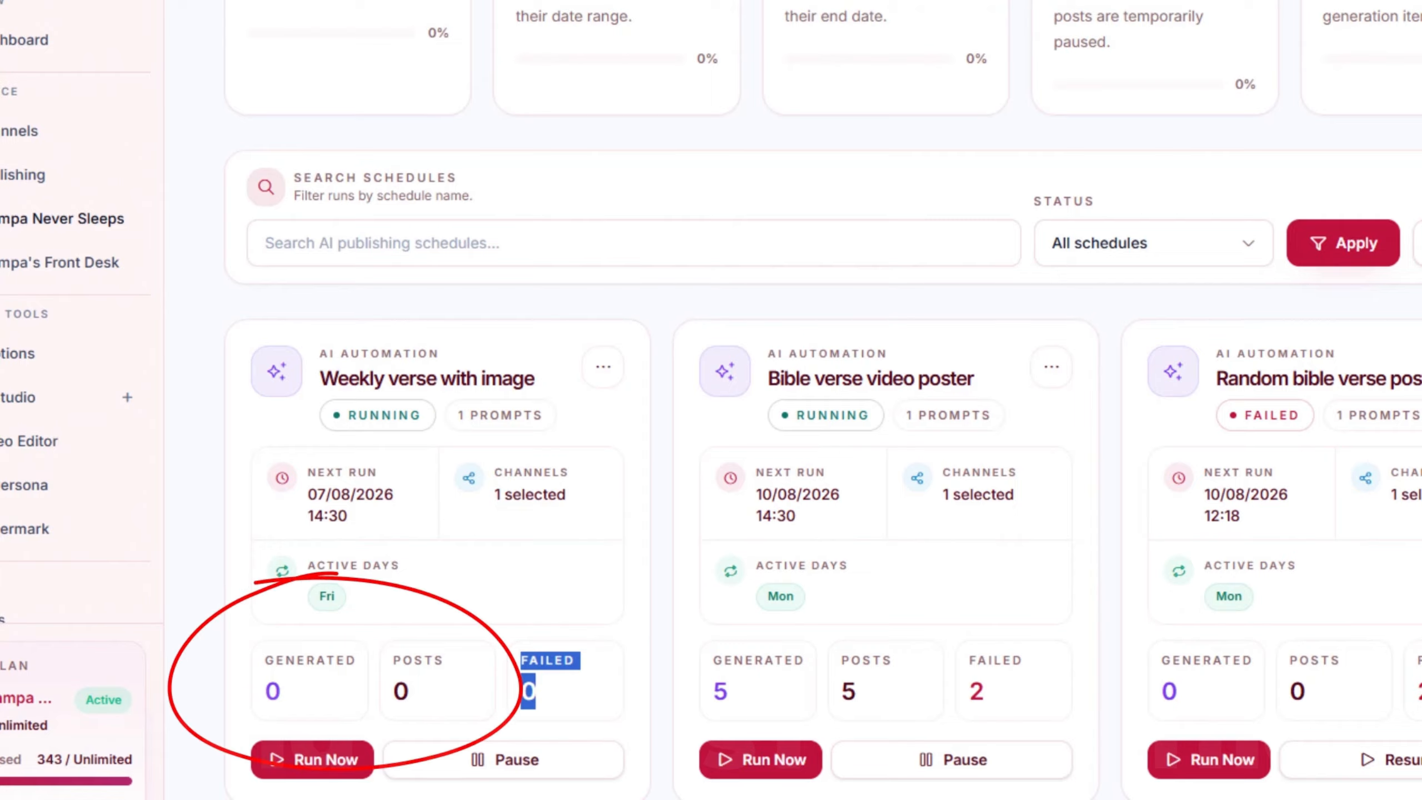
left_click(583, 628)
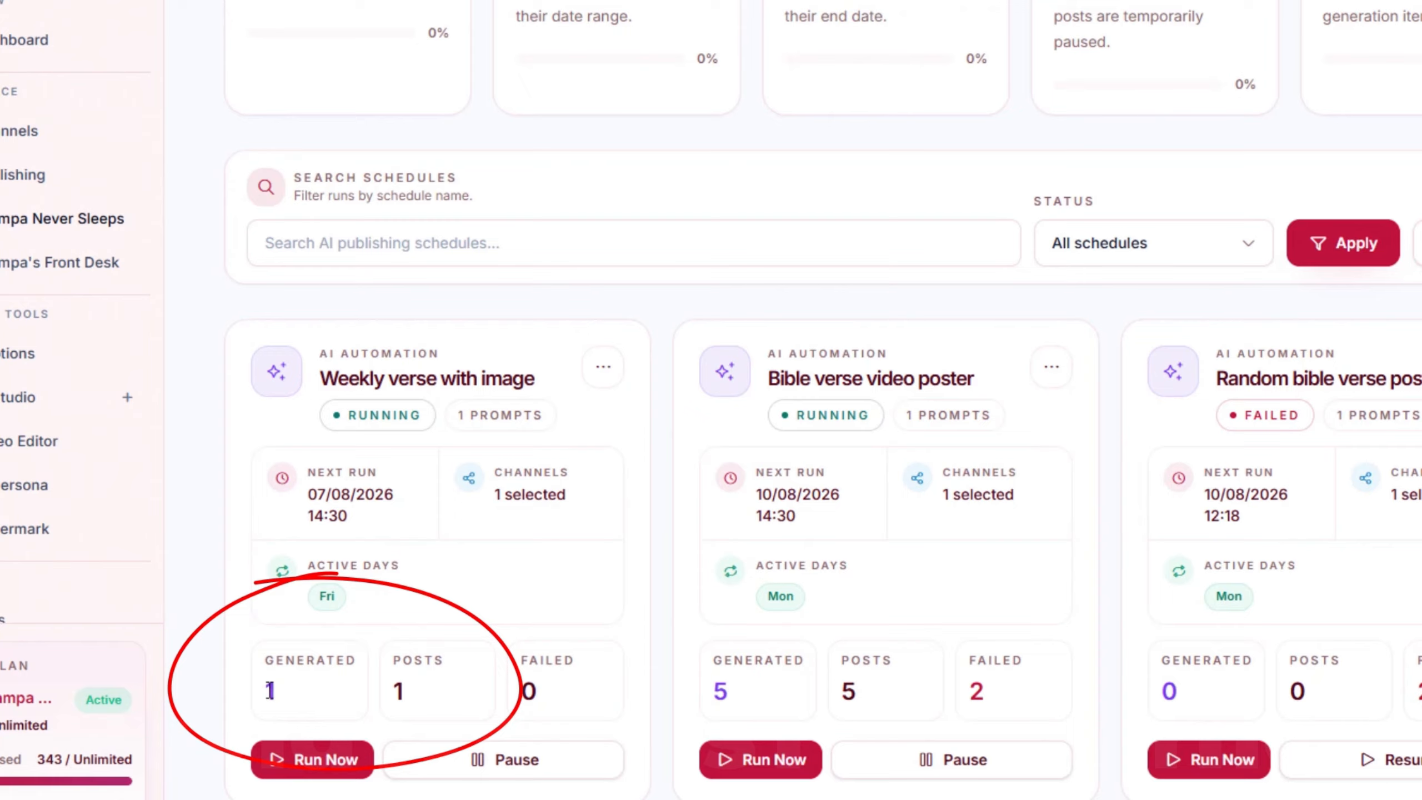
mouse_move(268, 661)
left_mouse_down()
mouse_move(359, 667)
mouse_move(366, 682)
left_mouse_up()
left_click(523, 695)
left_click_drag(520, 689, 574, 689)
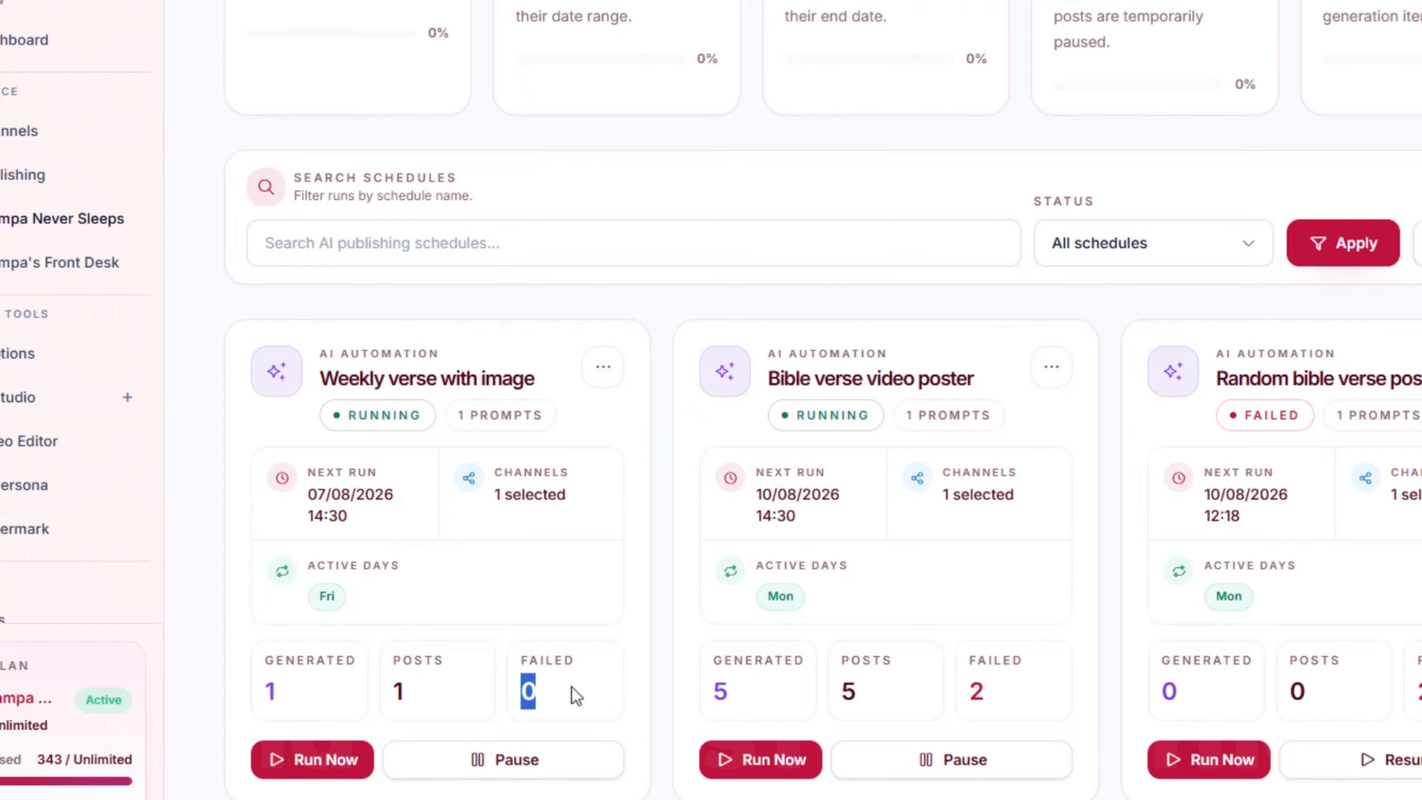
left_click(605, 697)
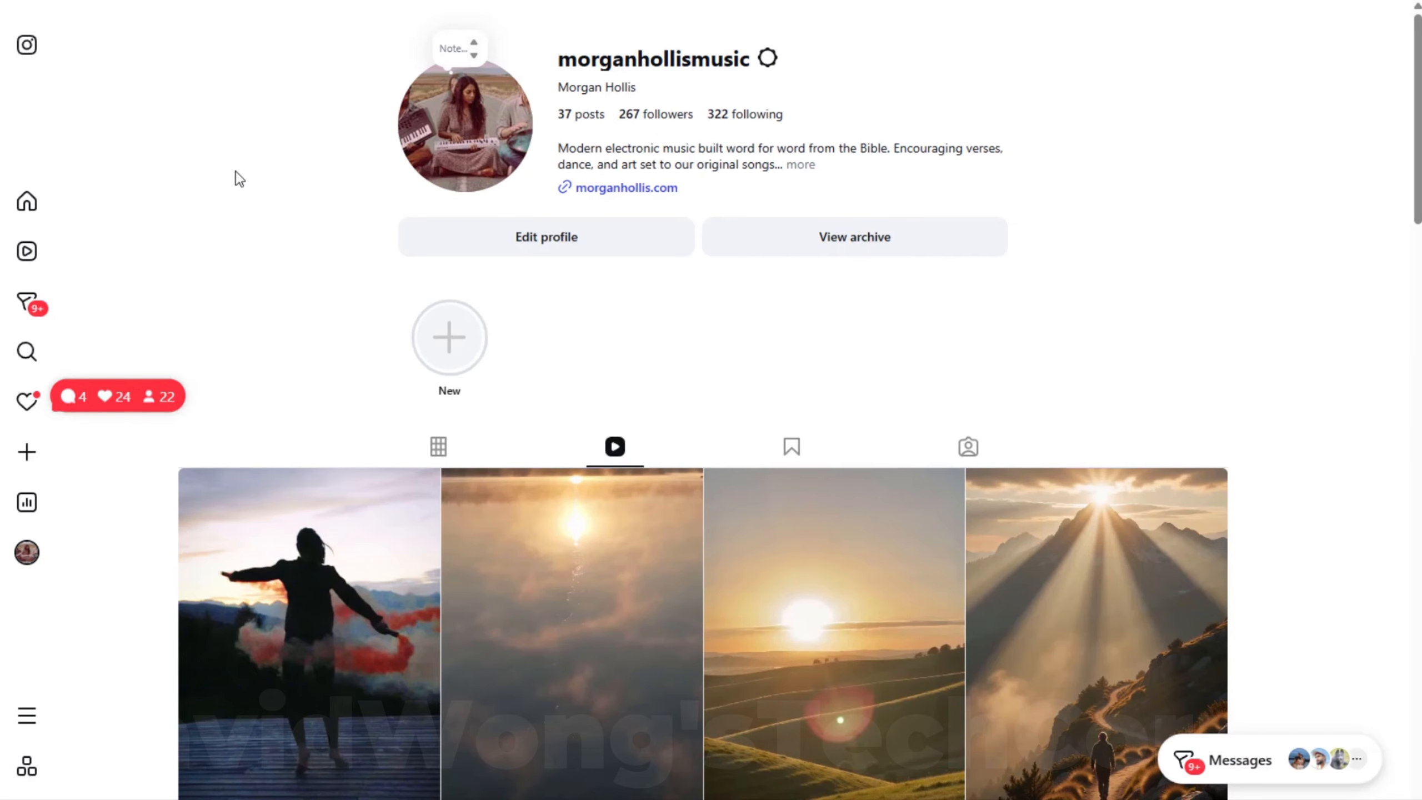
On the Instagram profile, display the posts grid and open the newest image post
scroll(286, 210, "down", 1)
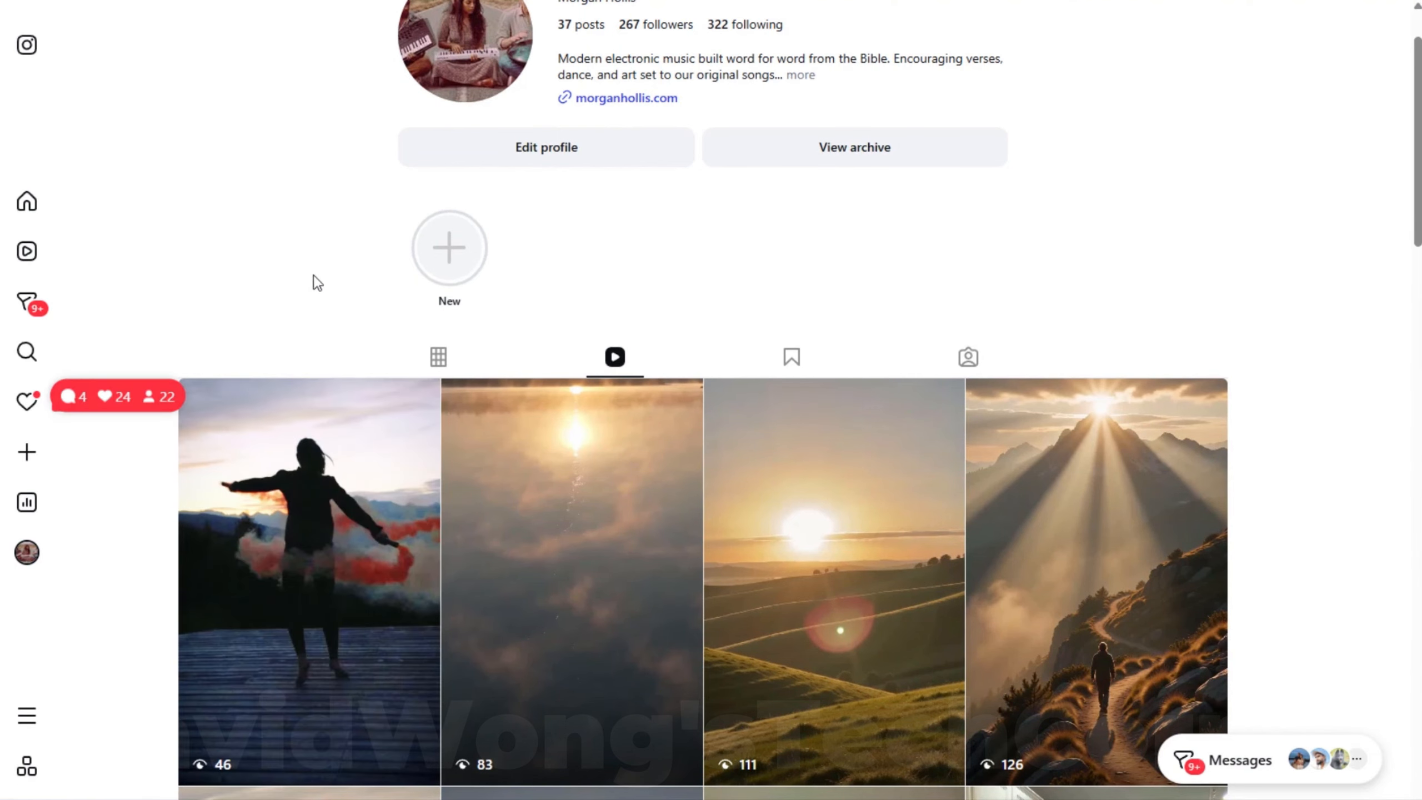
left_click(439, 357)
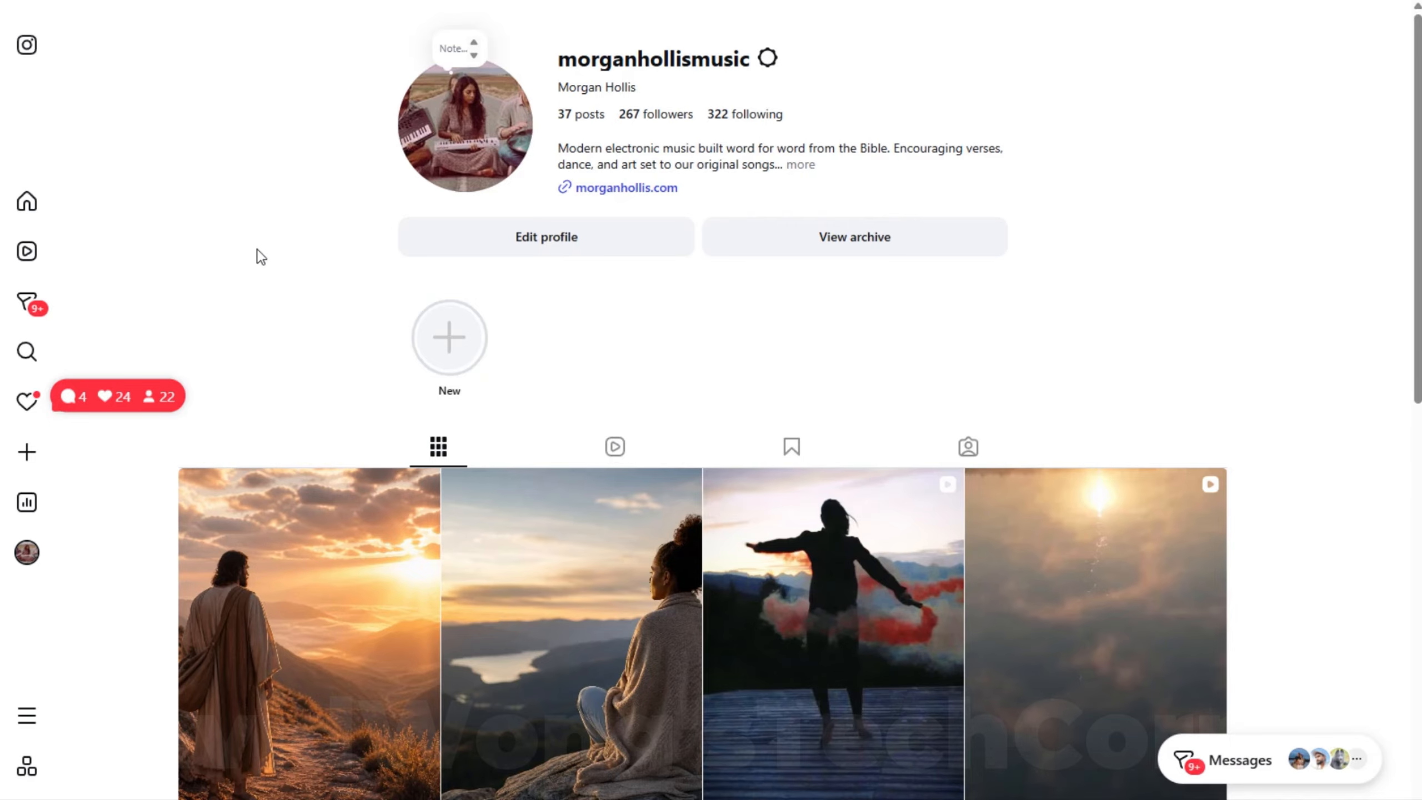
scroll(257, 247, "down", 5)
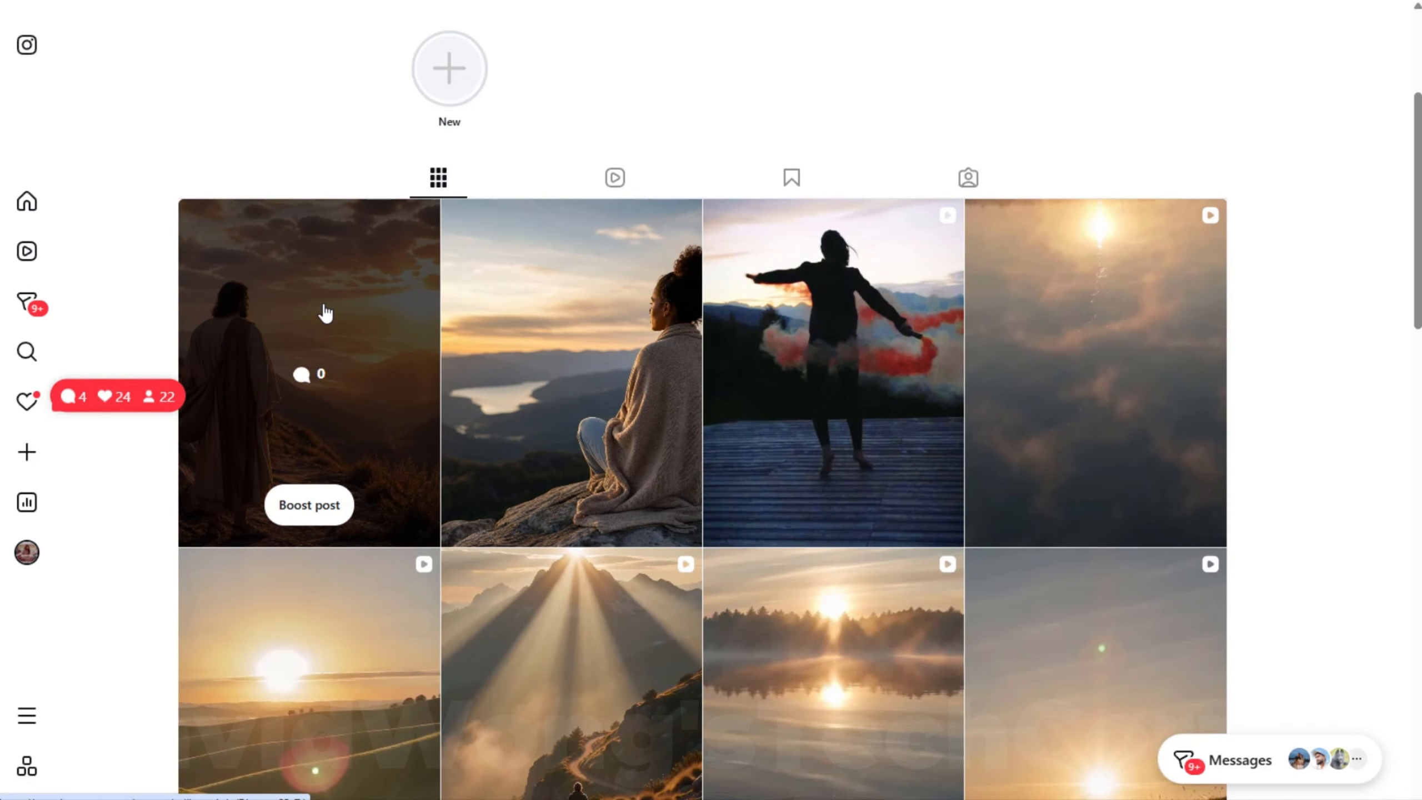
left_click(328, 245)
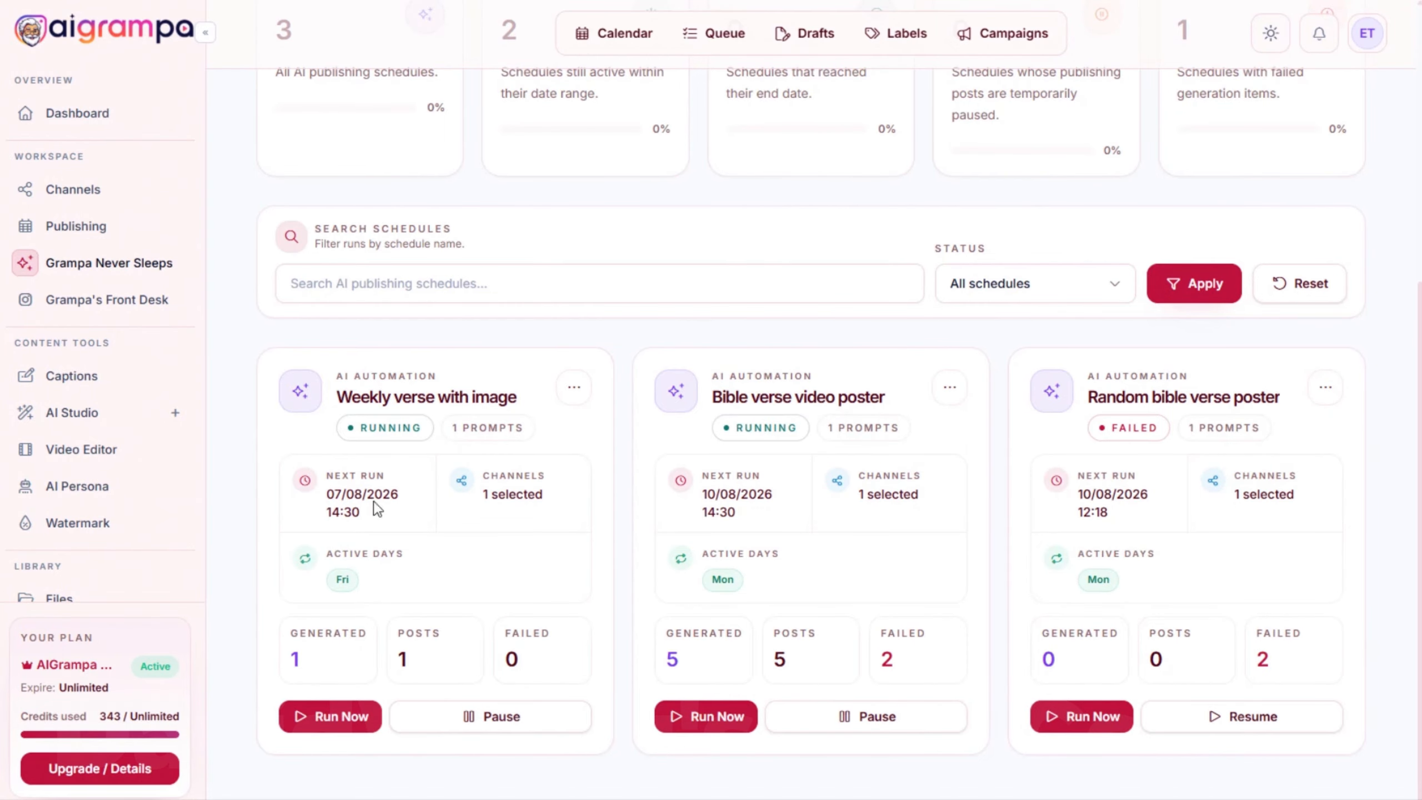
Start creating another AI publishing schedule from the AI Publishing Schedules page
scroll(447, 523, "up", 1)
scroll(447, 529, "up", 2)
scroll(451, 518, "down", 3)
scroll(829, 513, "up", 5)
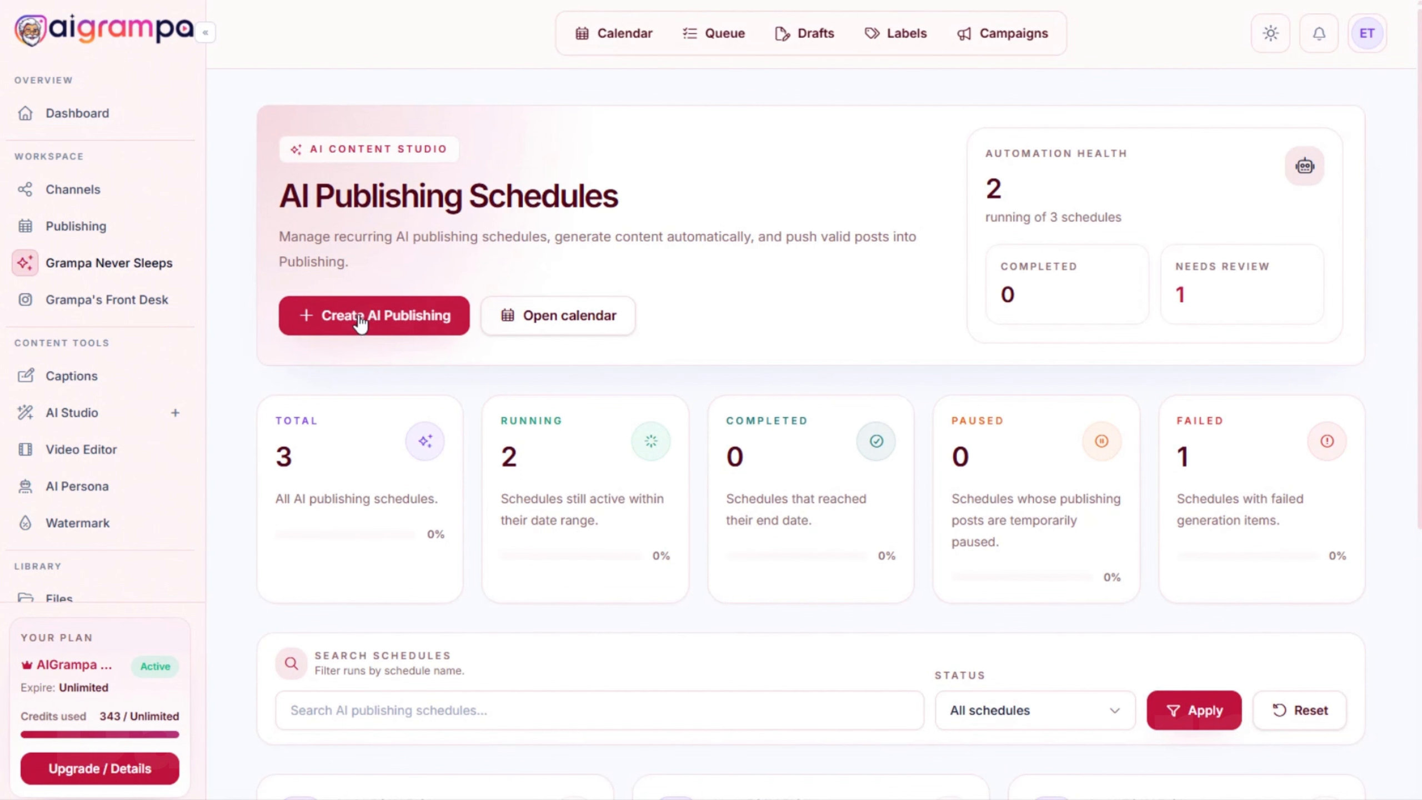
left_click(360, 316)
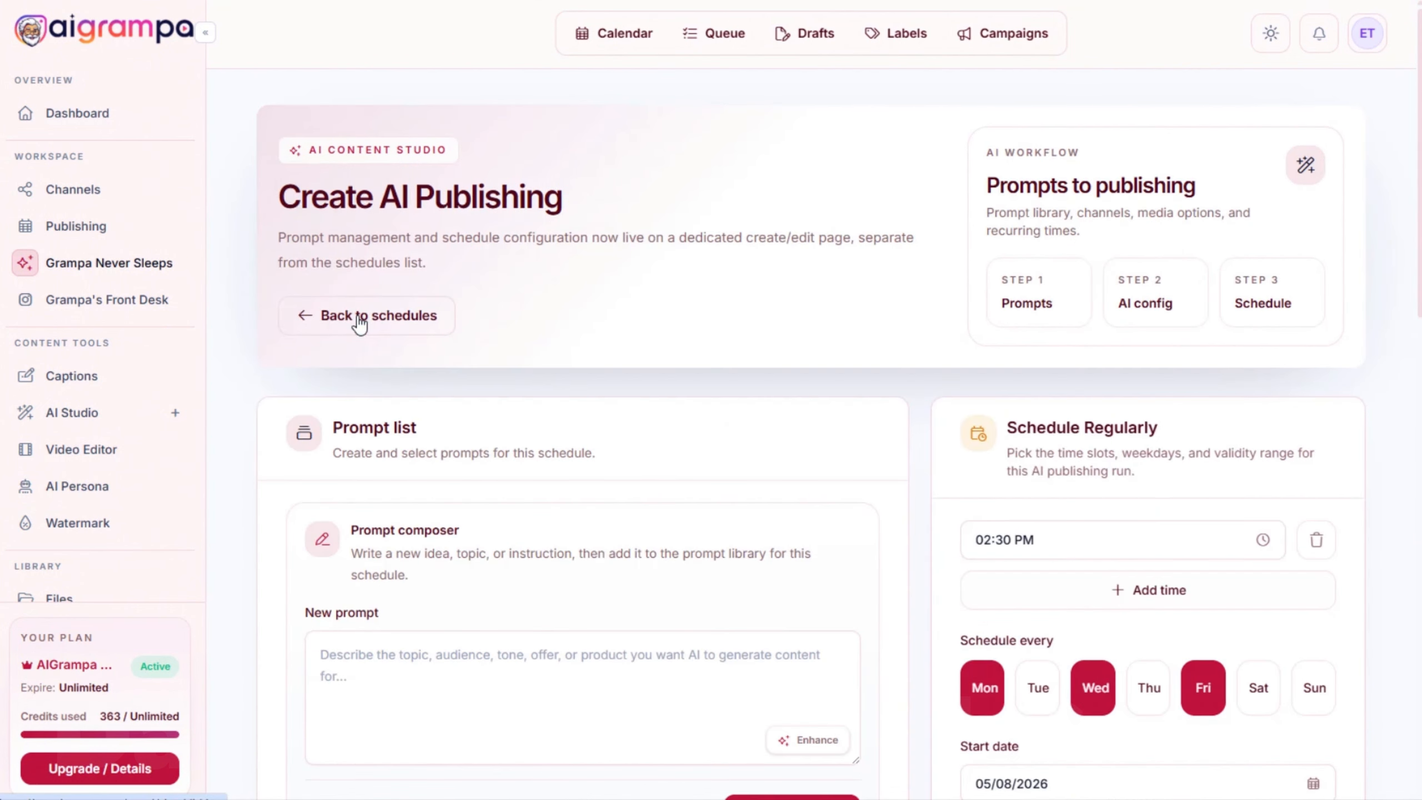
Add the prompt "Randomly choose an inspirational Bible verse. Create an inspirational video that fits the Bible verse. The Bible verse itself is the caption."
scroll(695, 343, "down", 3)
scroll(691, 335, "down", 3)
left_click(425, 302)
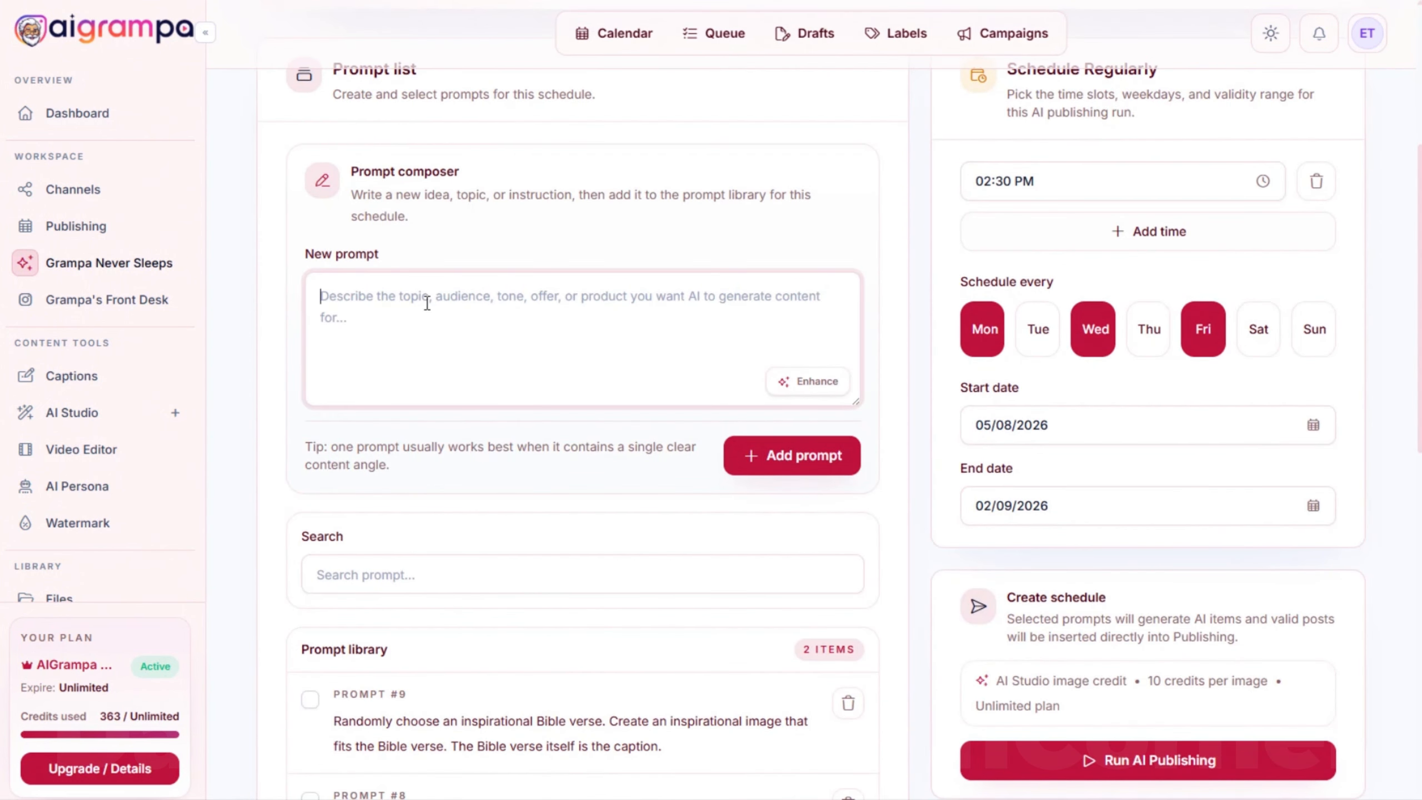
type("Randomly choose an inspirational Bible verse. Create an inspirational video that fits the Bible verse. The Bible verse itself is the caption.")
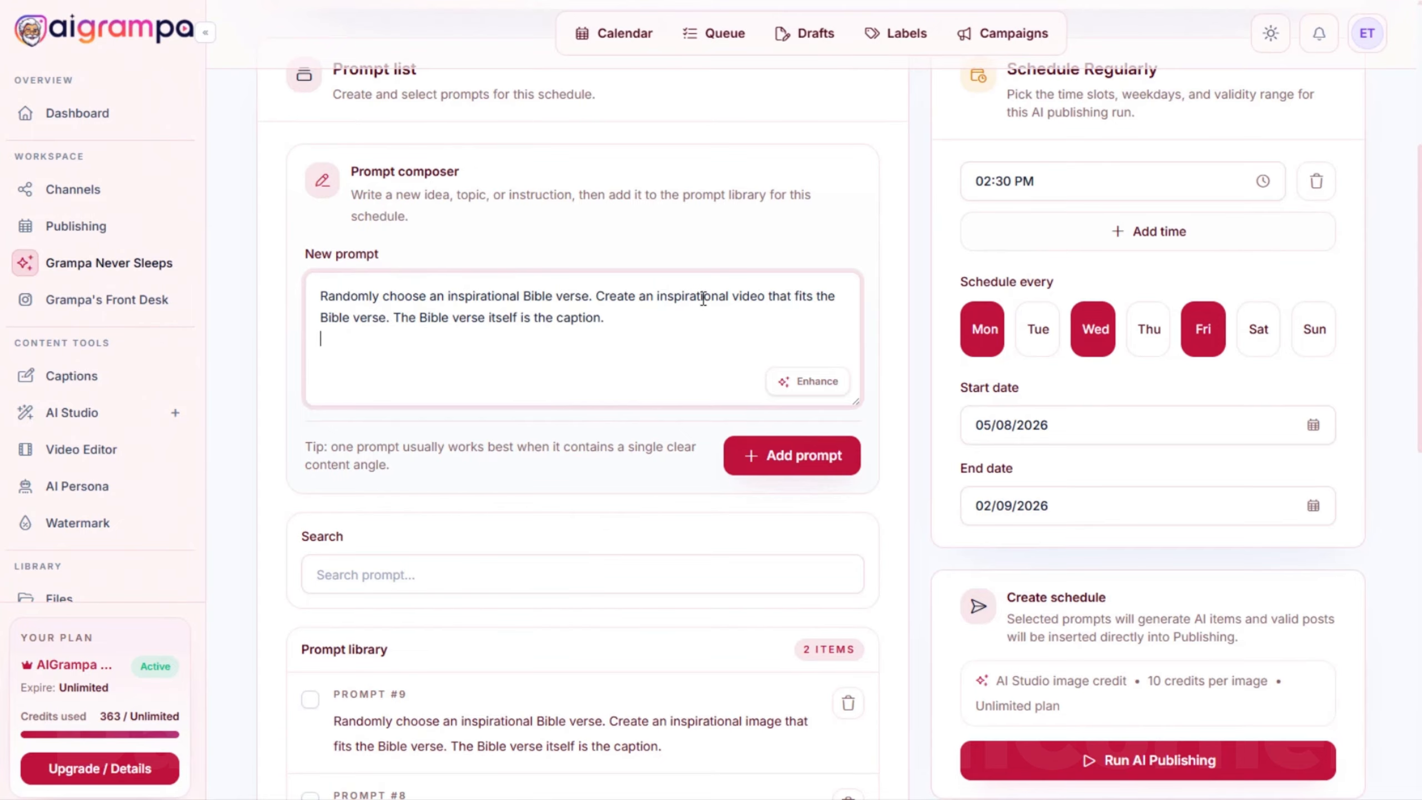
left_click_drag(731, 296, 770, 296)
left_click(729, 335)
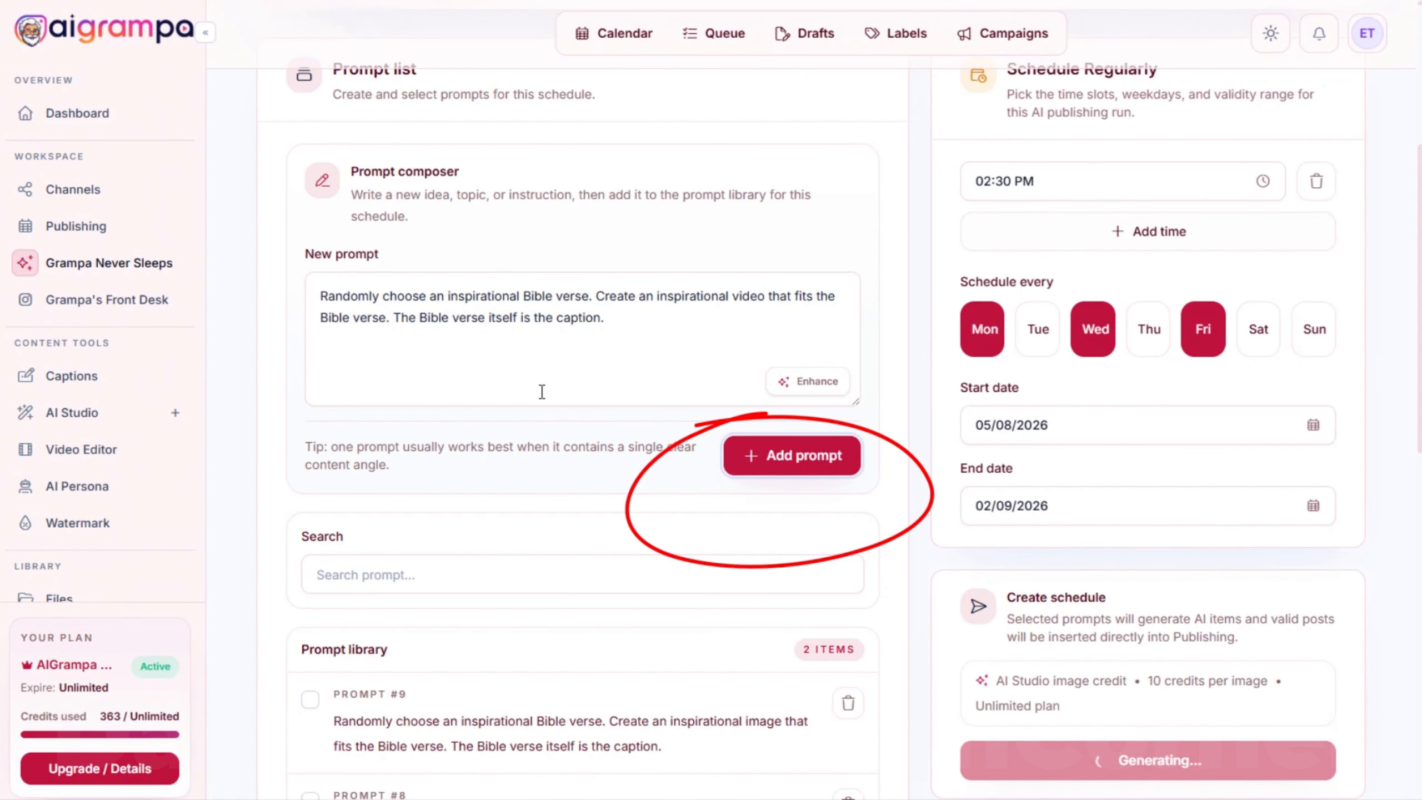
Name the publishing run "Weekly verse with video" in the AI configuration
scroll(566, 387, "down", 5)
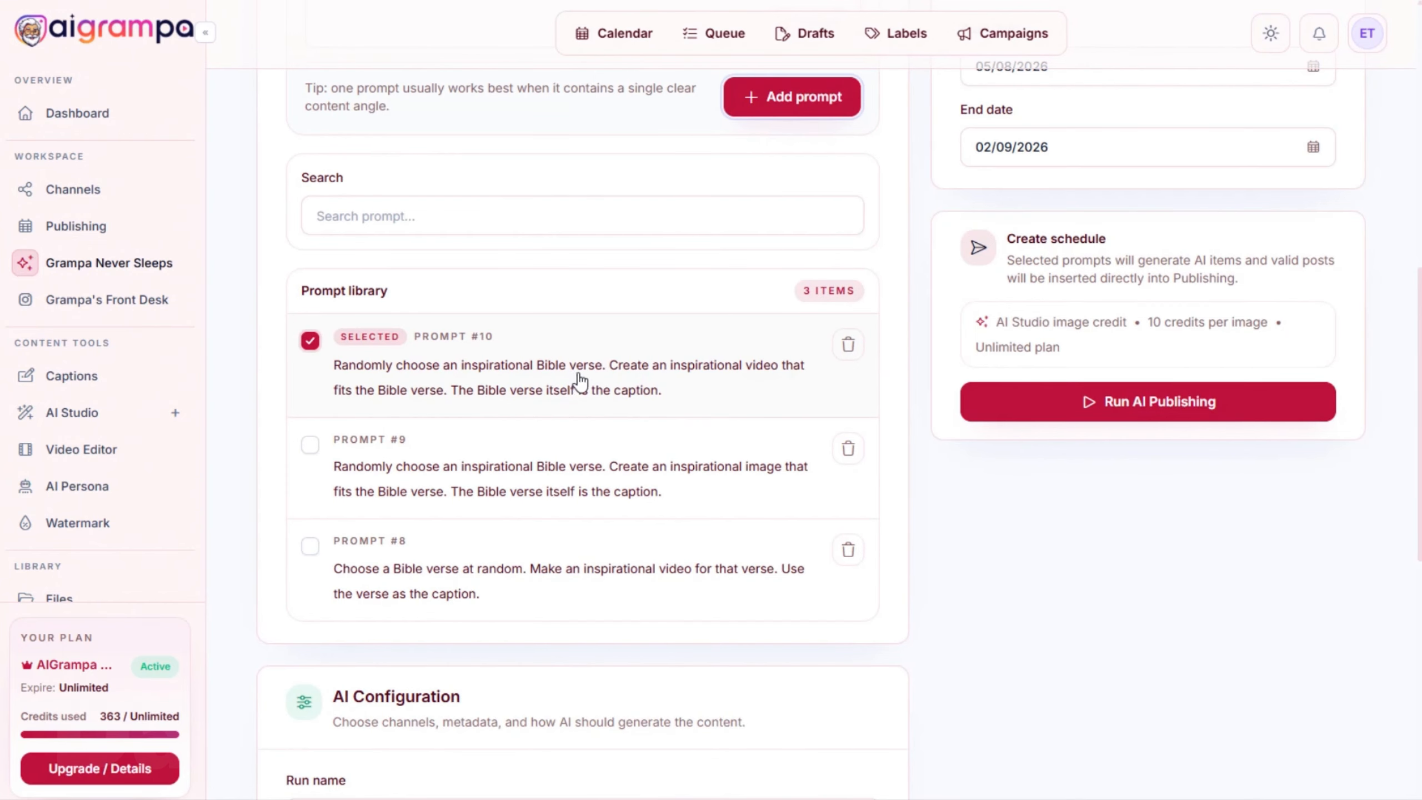
scroll(579, 381, "down", 8)
left_click(333, 295)
type("Weekly verse with video")
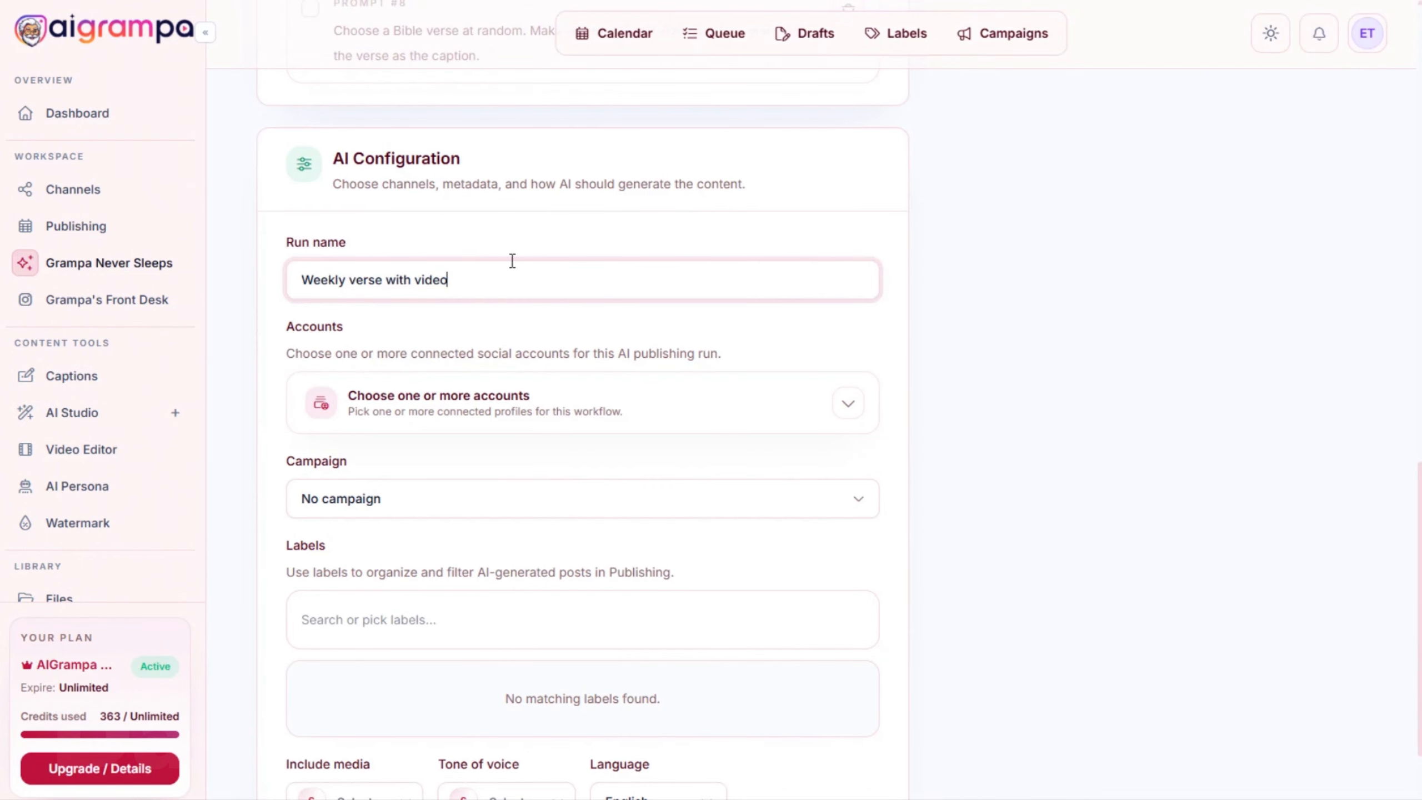
Choose the connected Instagram profile as the publishing account and assign the run to Bible verses campaign 1
left_click(686, 400)
left_click(848, 553)
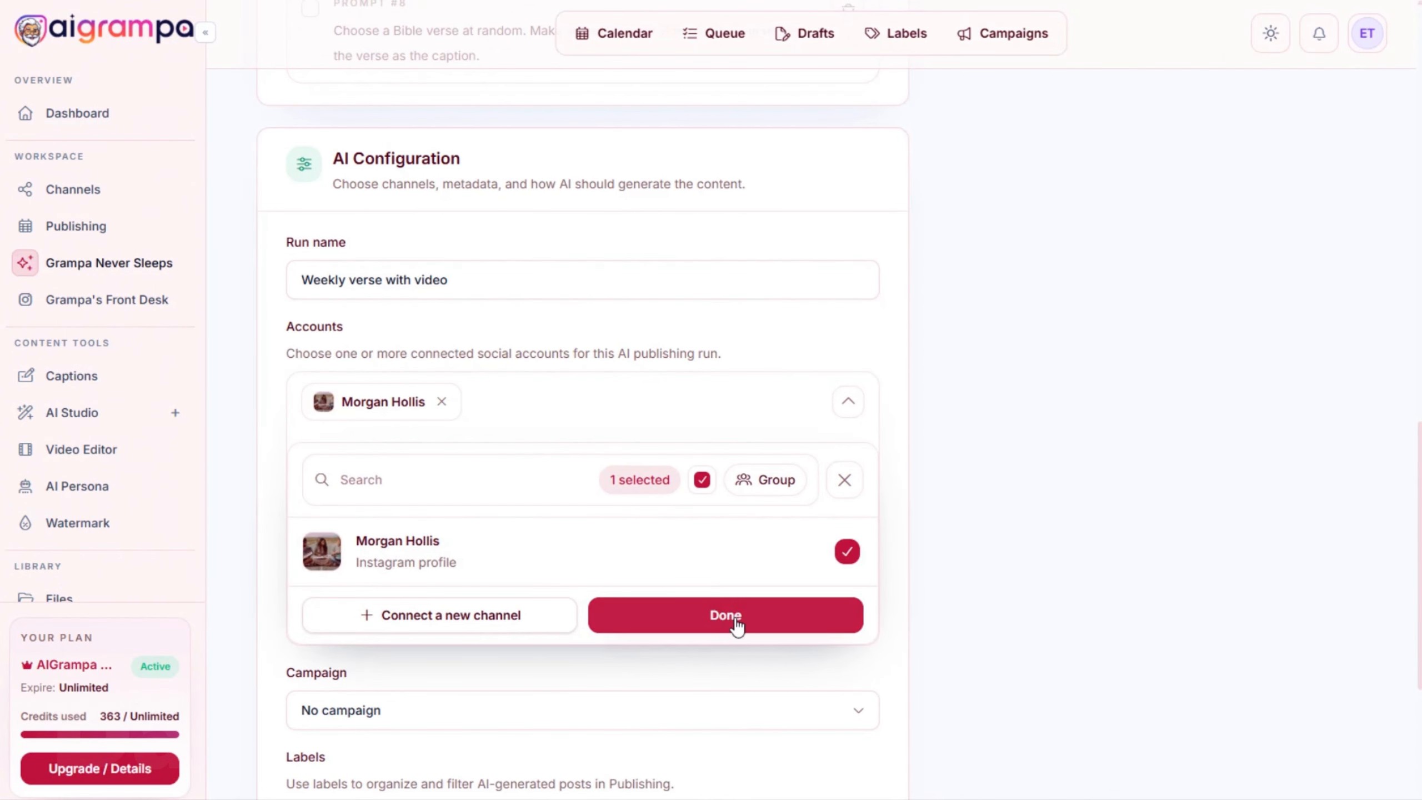
left_click(734, 618)
left_click(644, 497)
left_click(443, 554)
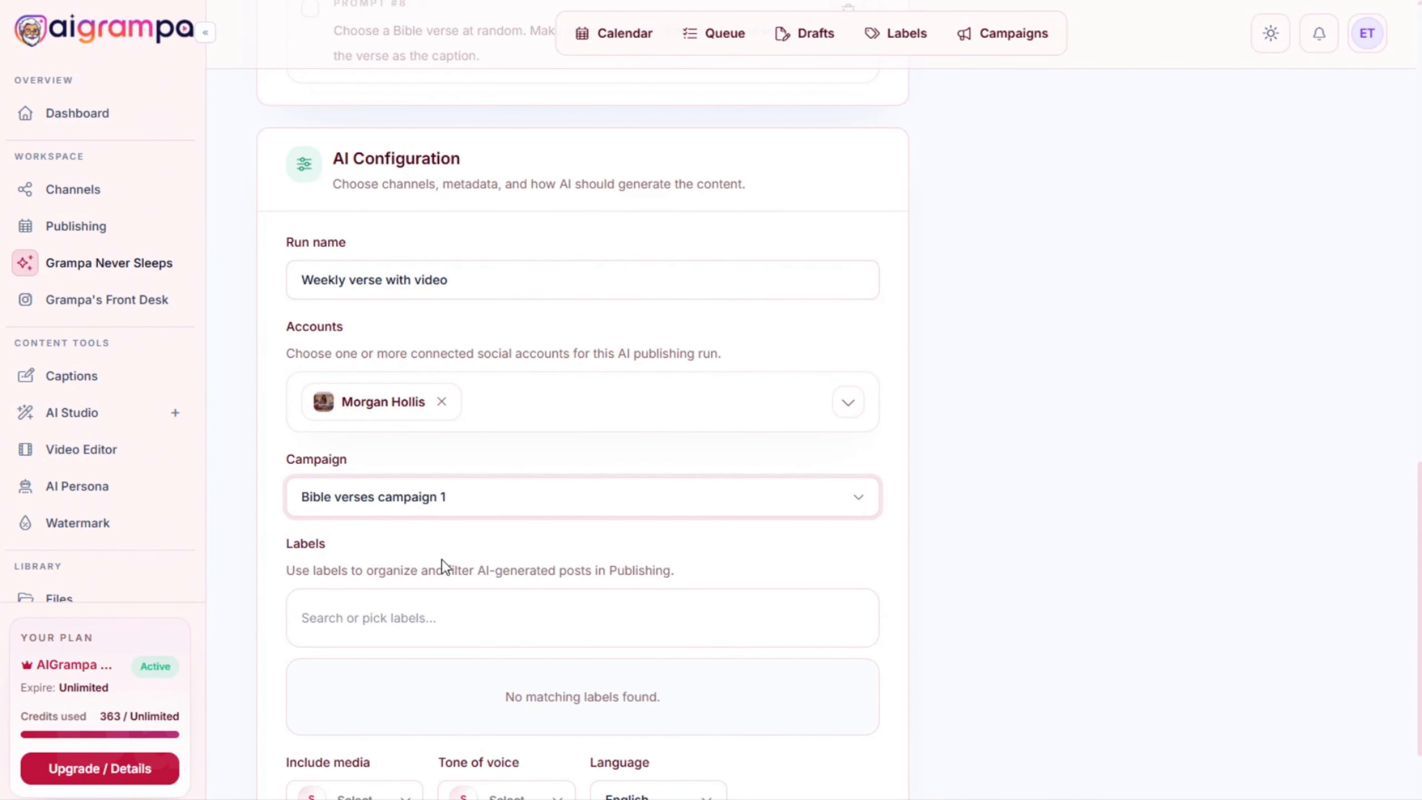
Set the media included in the generated posts to Grampa AI Video
scroll(530, 555, "down", 2)
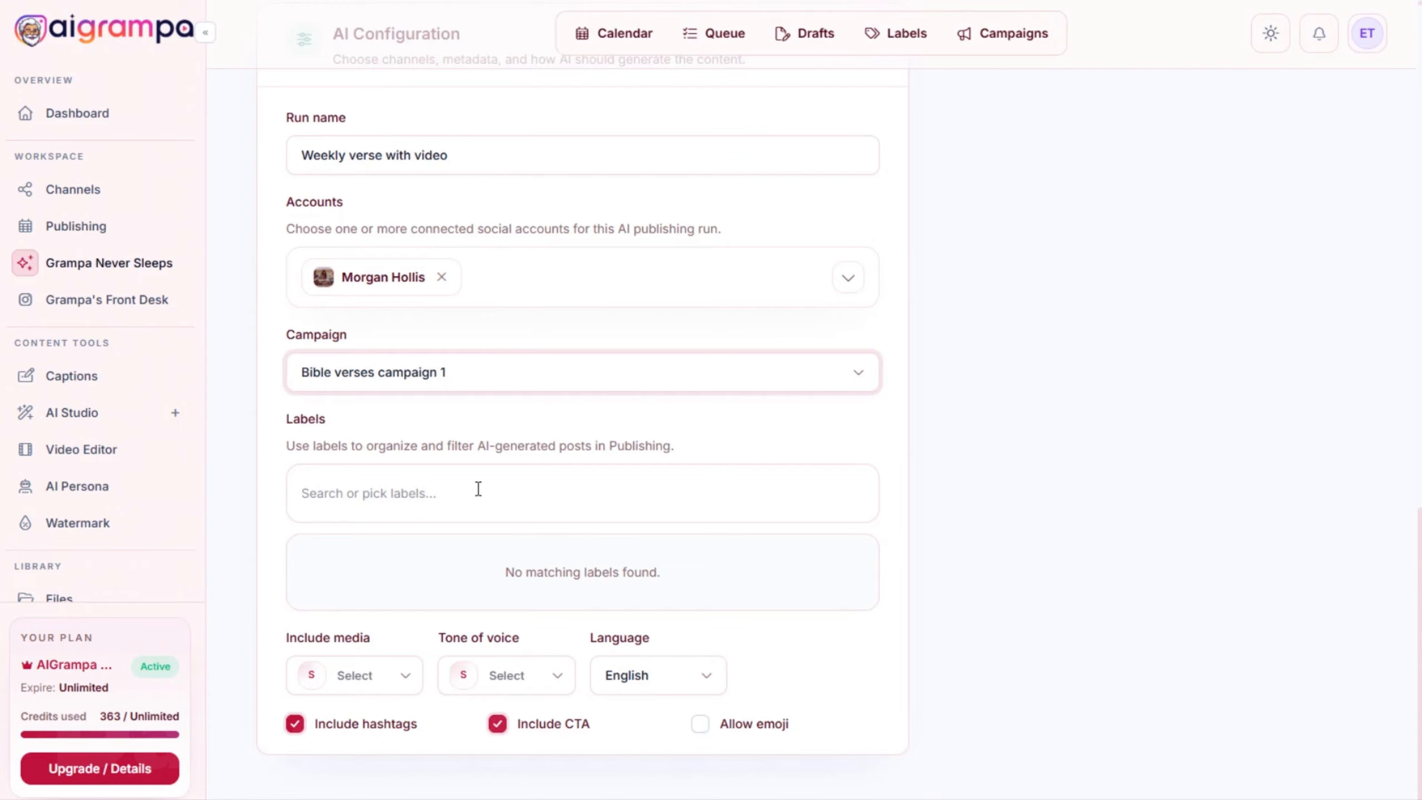
left_click(386, 677)
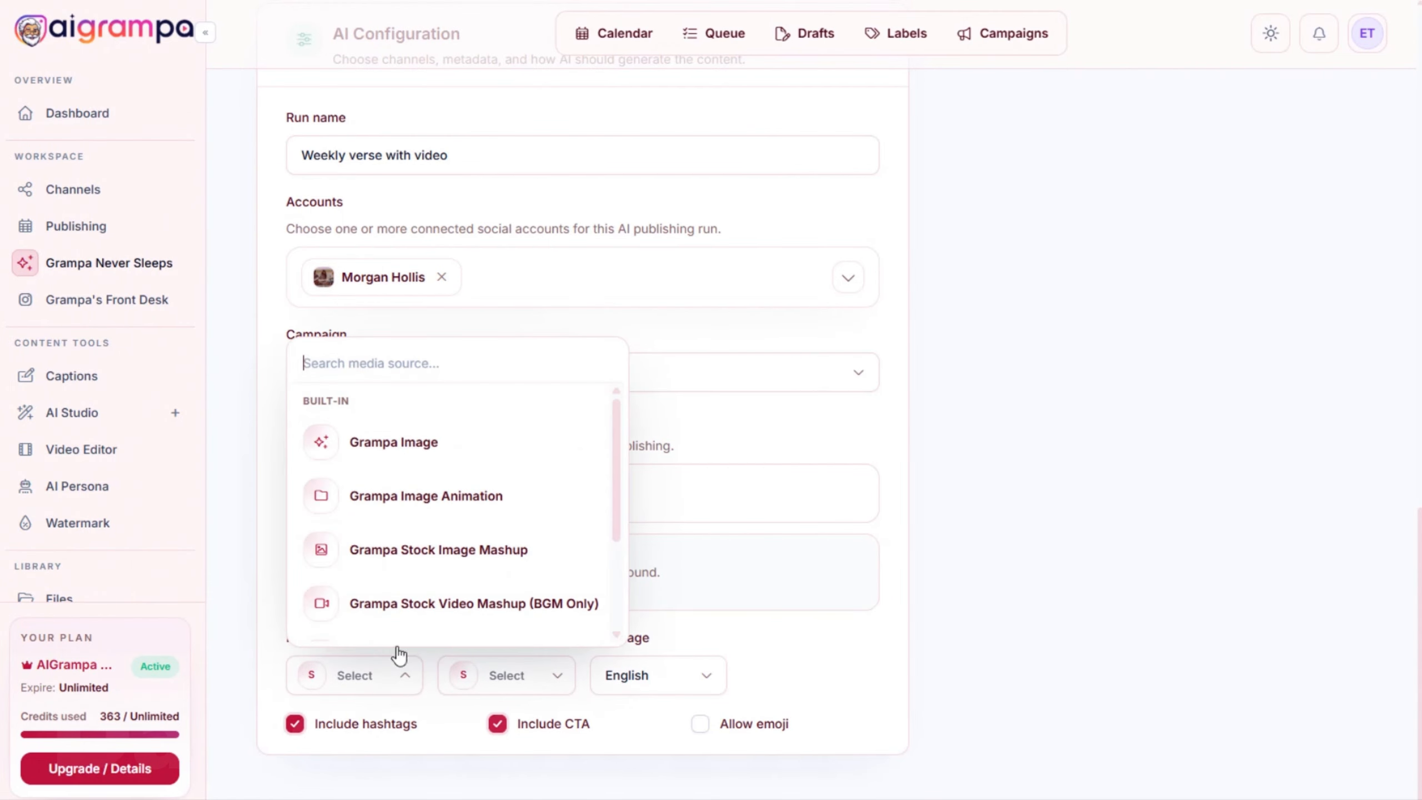
scroll(611, 443, "down", 2)
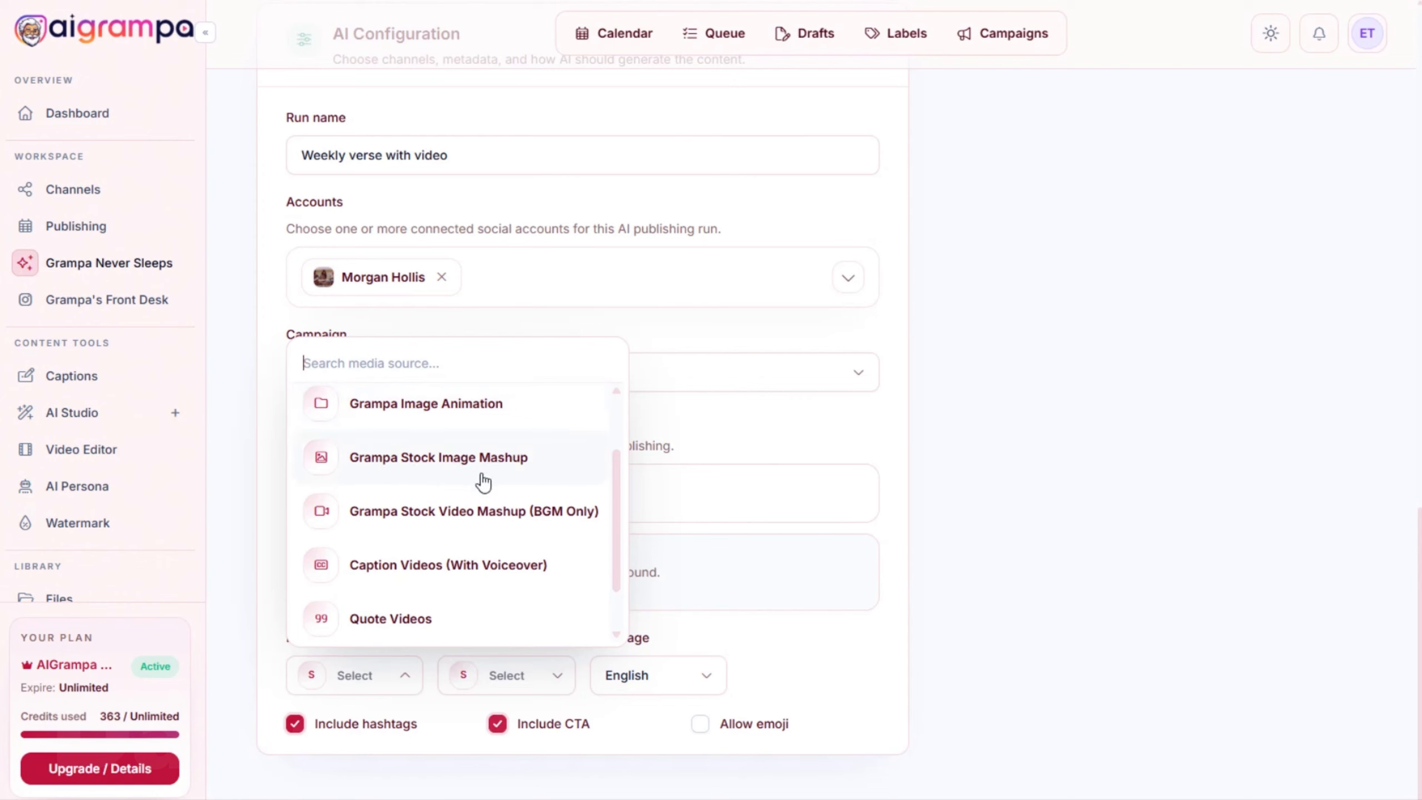
scroll(488, 575, "down", 1)
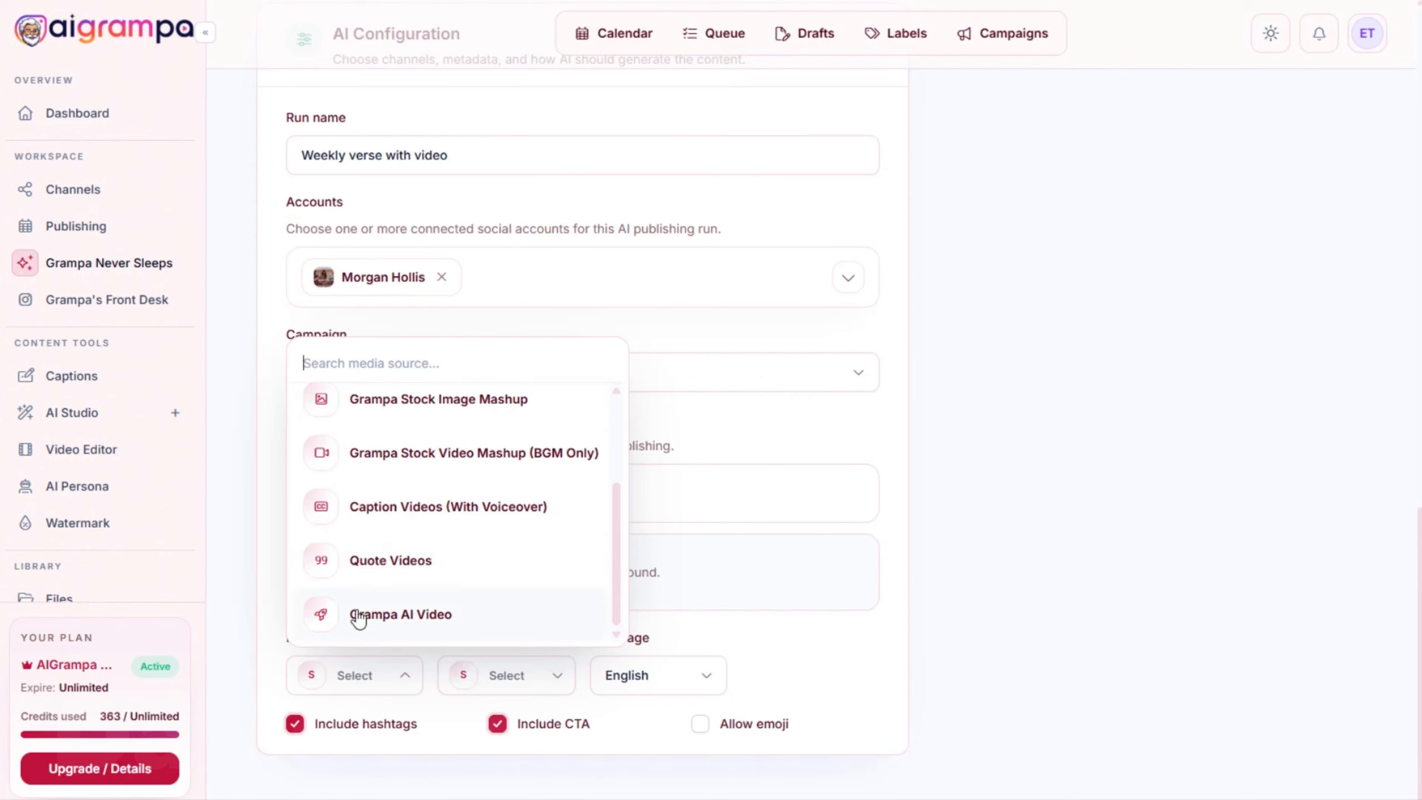
left_click(431, 616)
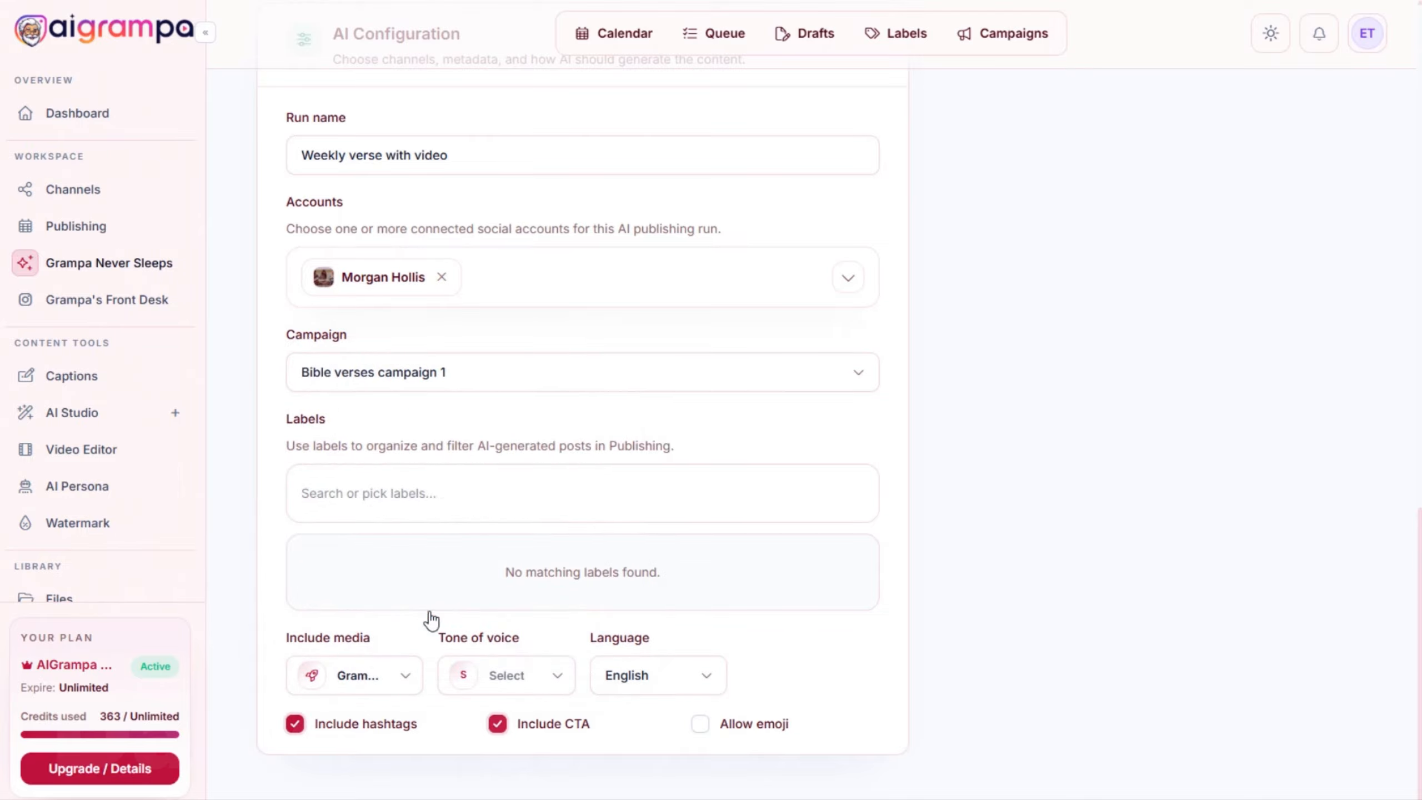
Set the tone of voice to Friendly, exclude the CTA and allow emoji in the generated posts
left_click(525, 674)
left_click(530, 468)
left_click(497, 723)
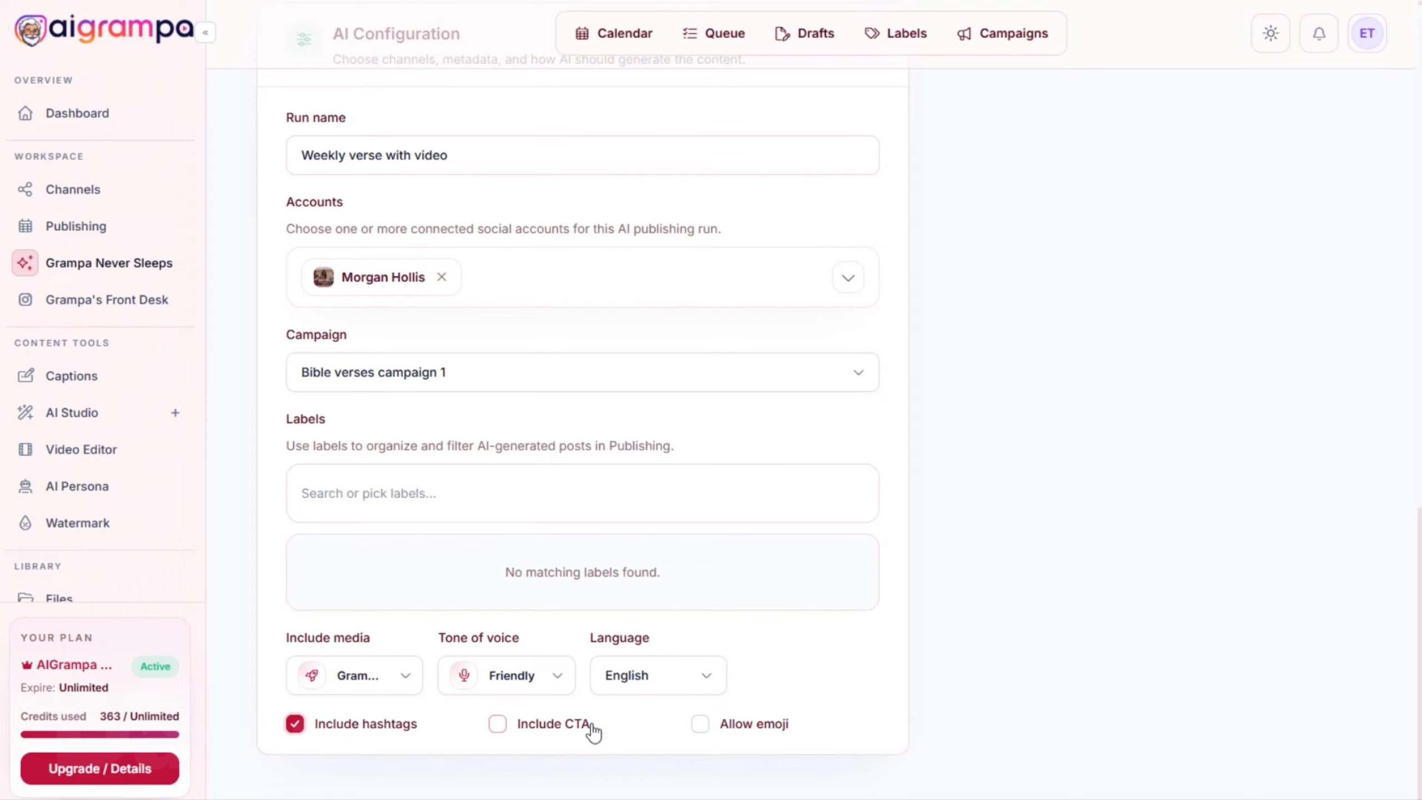
left_click(700, 724)
Remove Friday and Wednesday from the regular schedule, keeping Monday as the only posting day
scroll(834, 662, "up", 15)
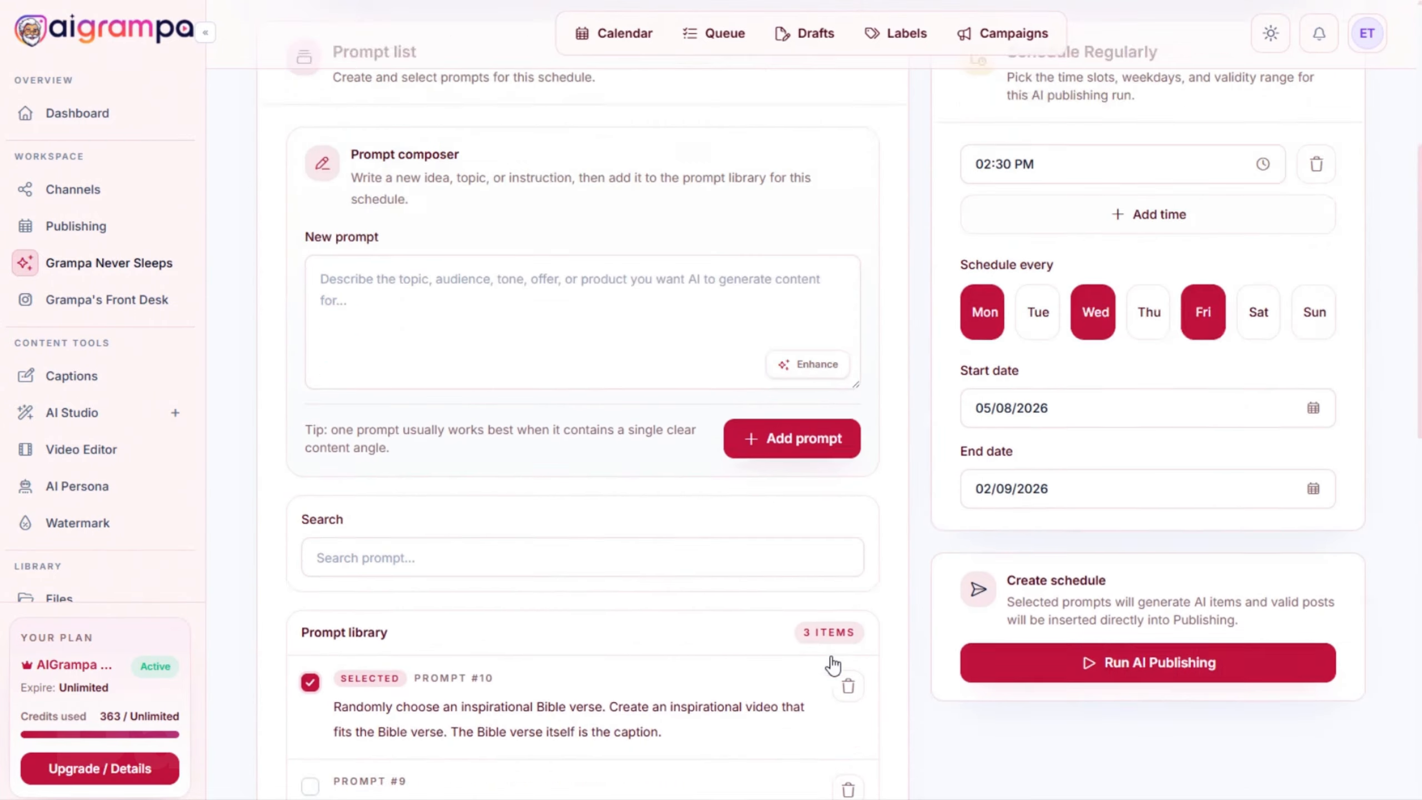
left_click(1201, 385)
left_click(1093, 387)
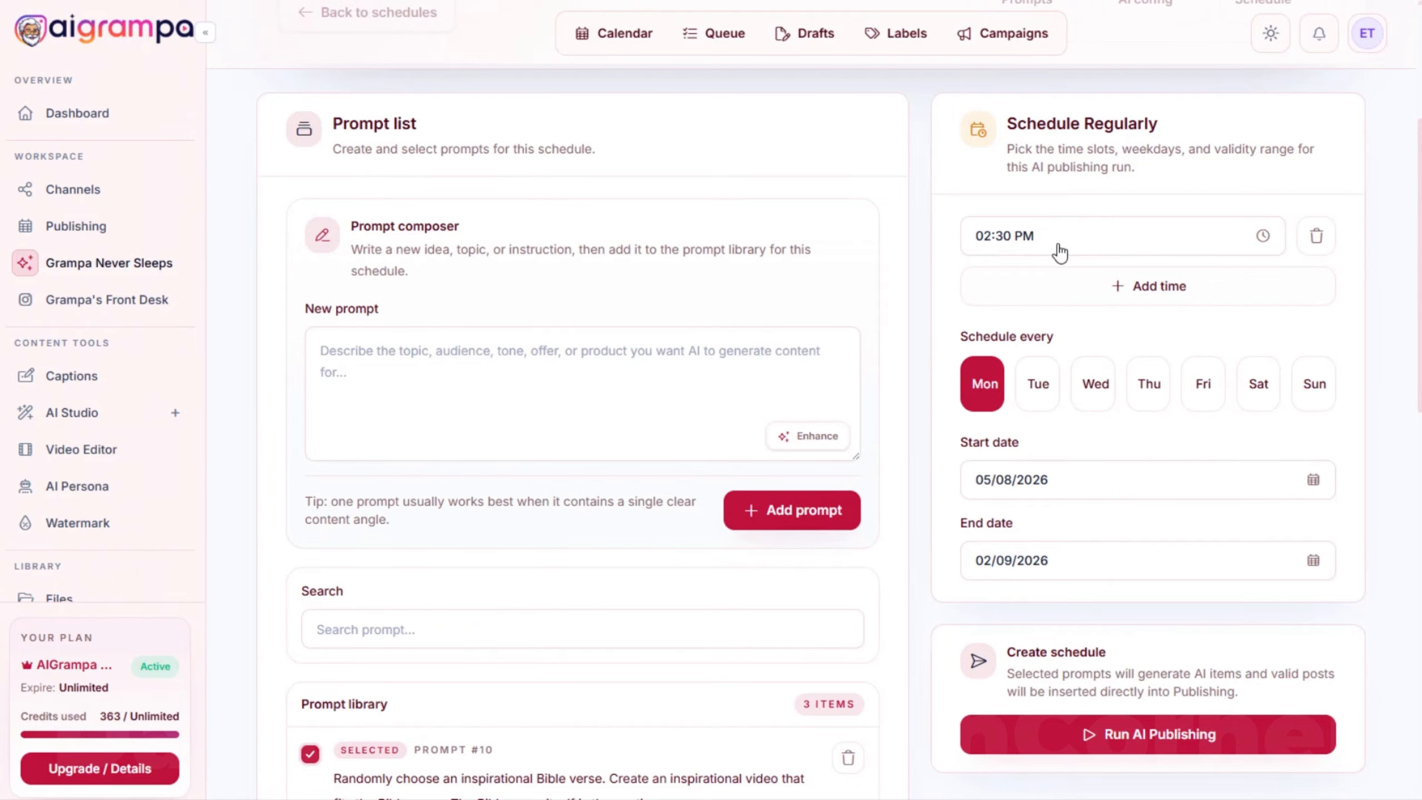
Run AI Publishing to create the weekly video schedule and check its card in the schedules list
scroll(1114, 408, "down", 3)
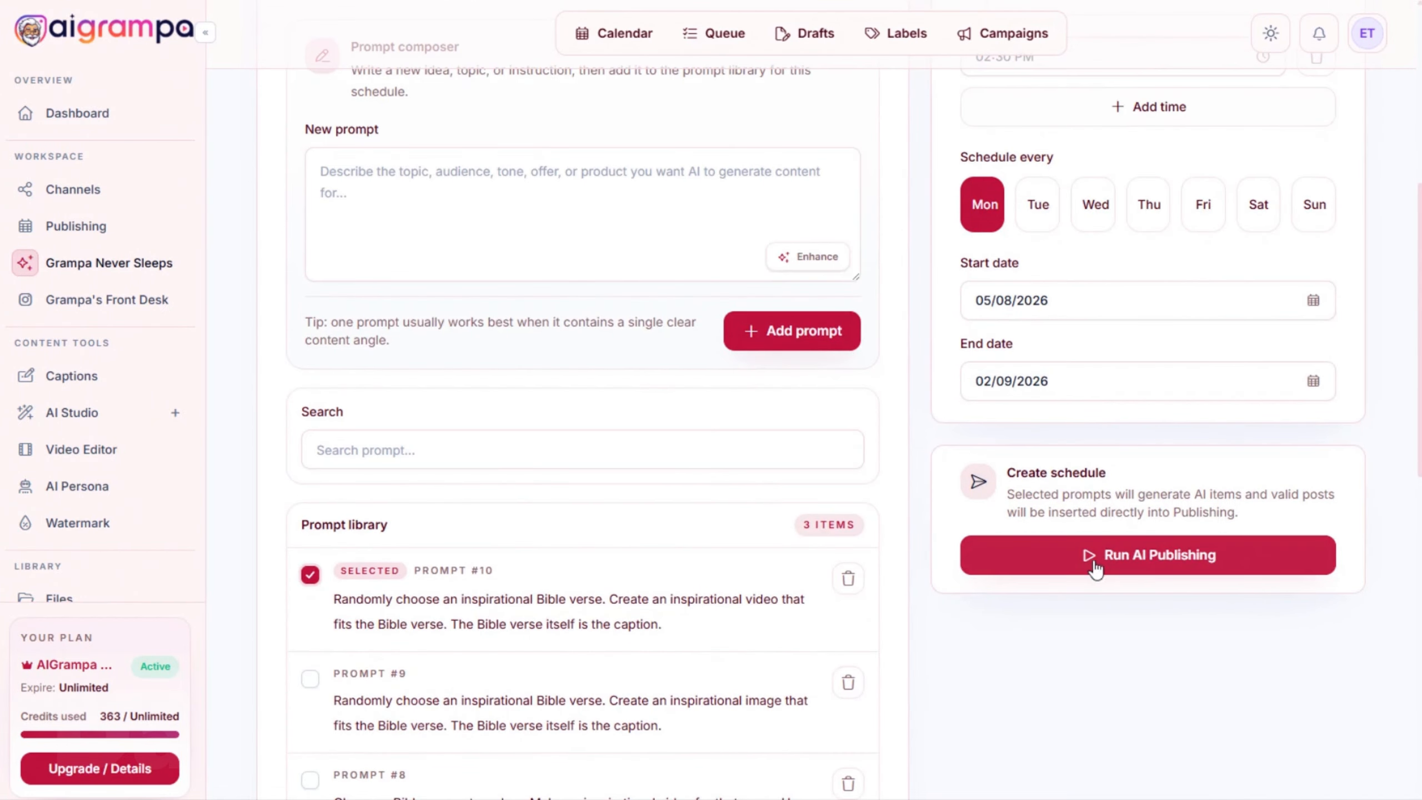
left_click(1093, 554)
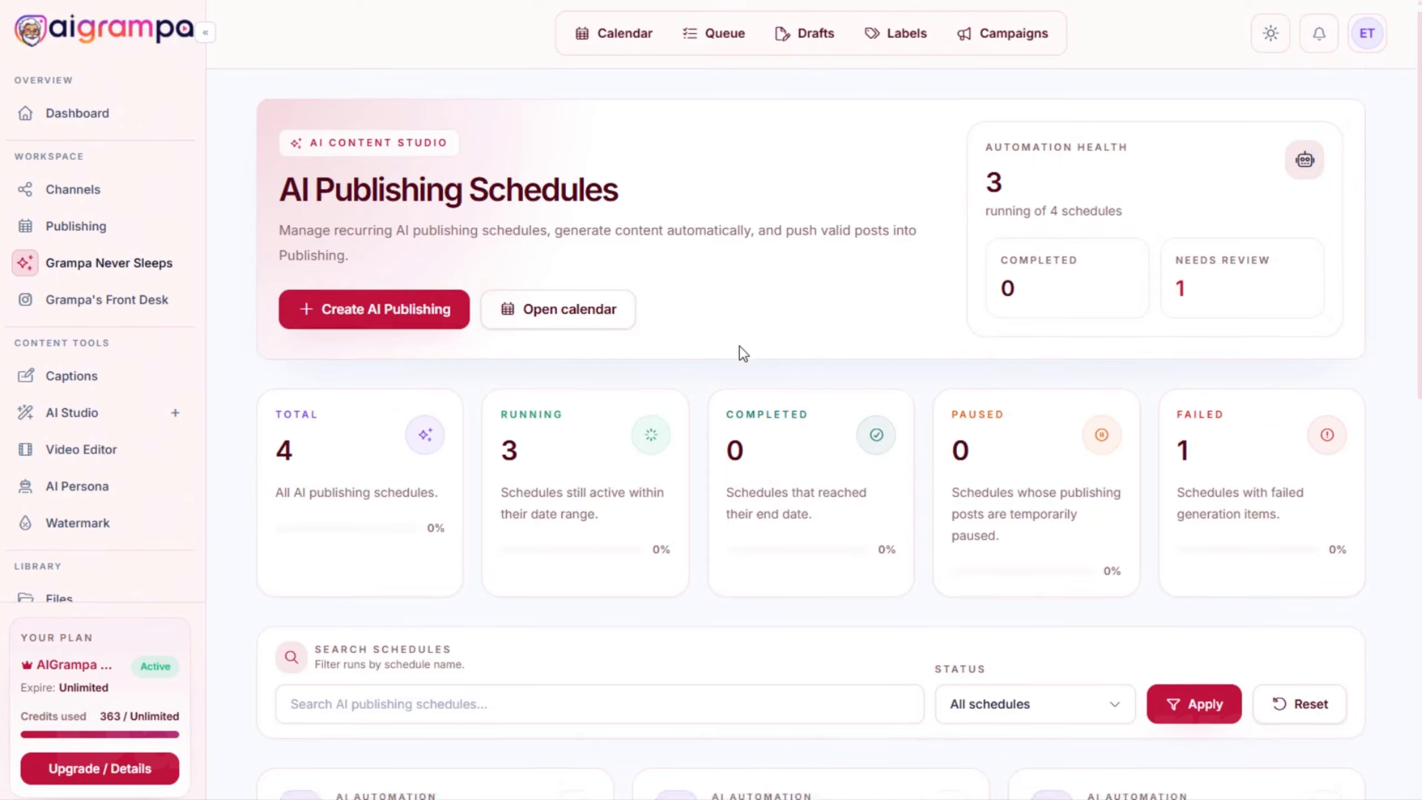
scroll(739, 347, "down", 8)
scroll(769, 448, "down", 3)
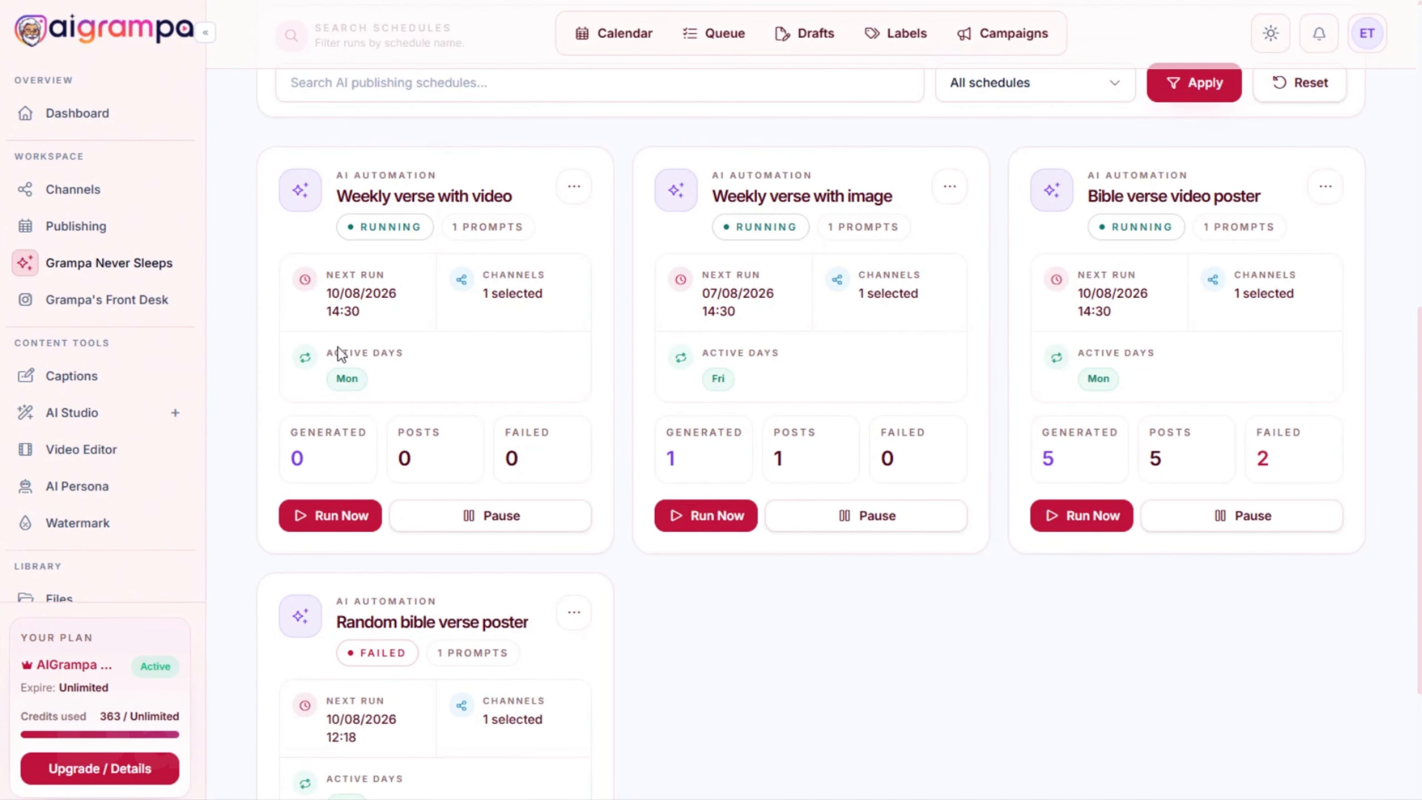
Run the Weekly verse with video schedule immediately and confirm the run
left_click(336, 516)
left_click(823, 476)
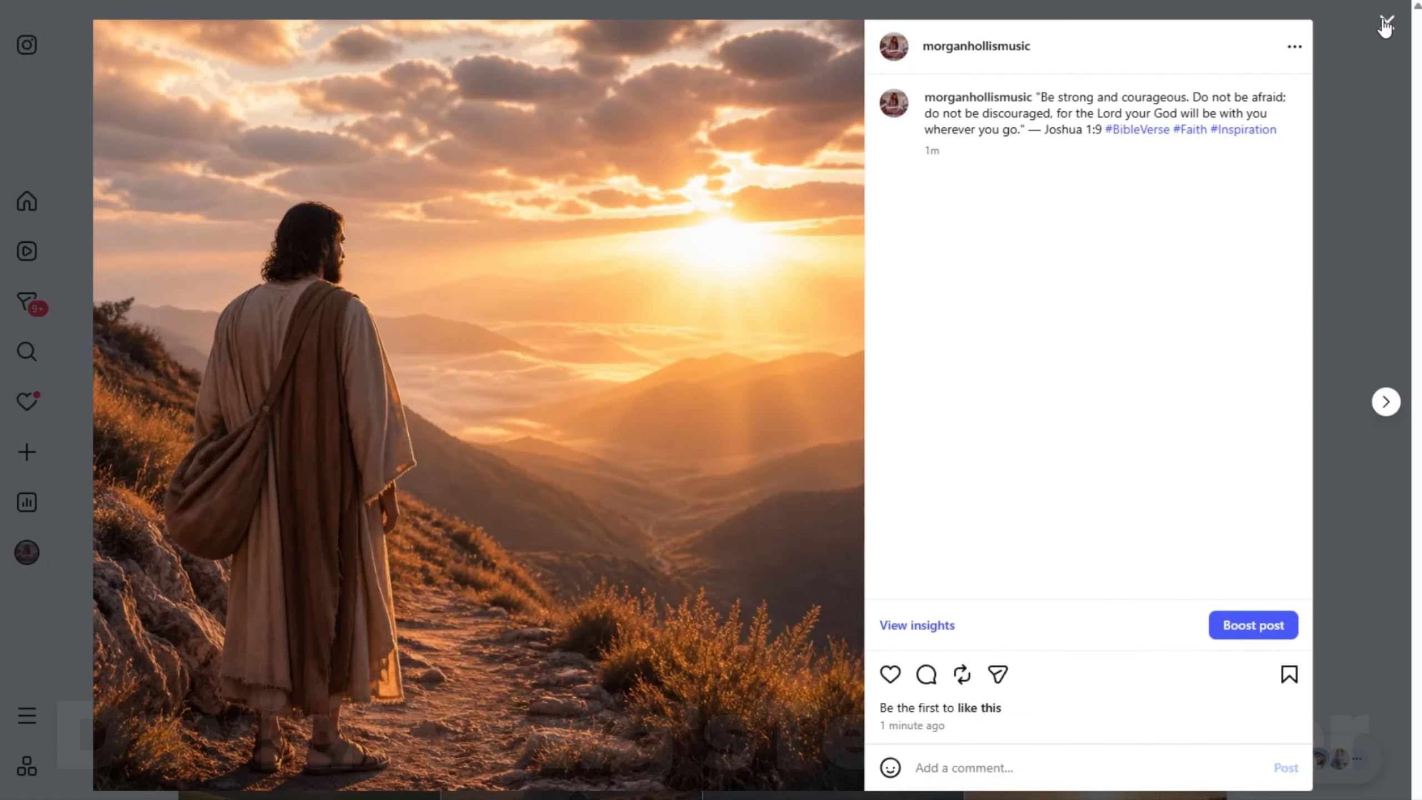
In Instagram, close the open image post, refresh the profile and check the grid for the new video post
left_click(1380, 25)
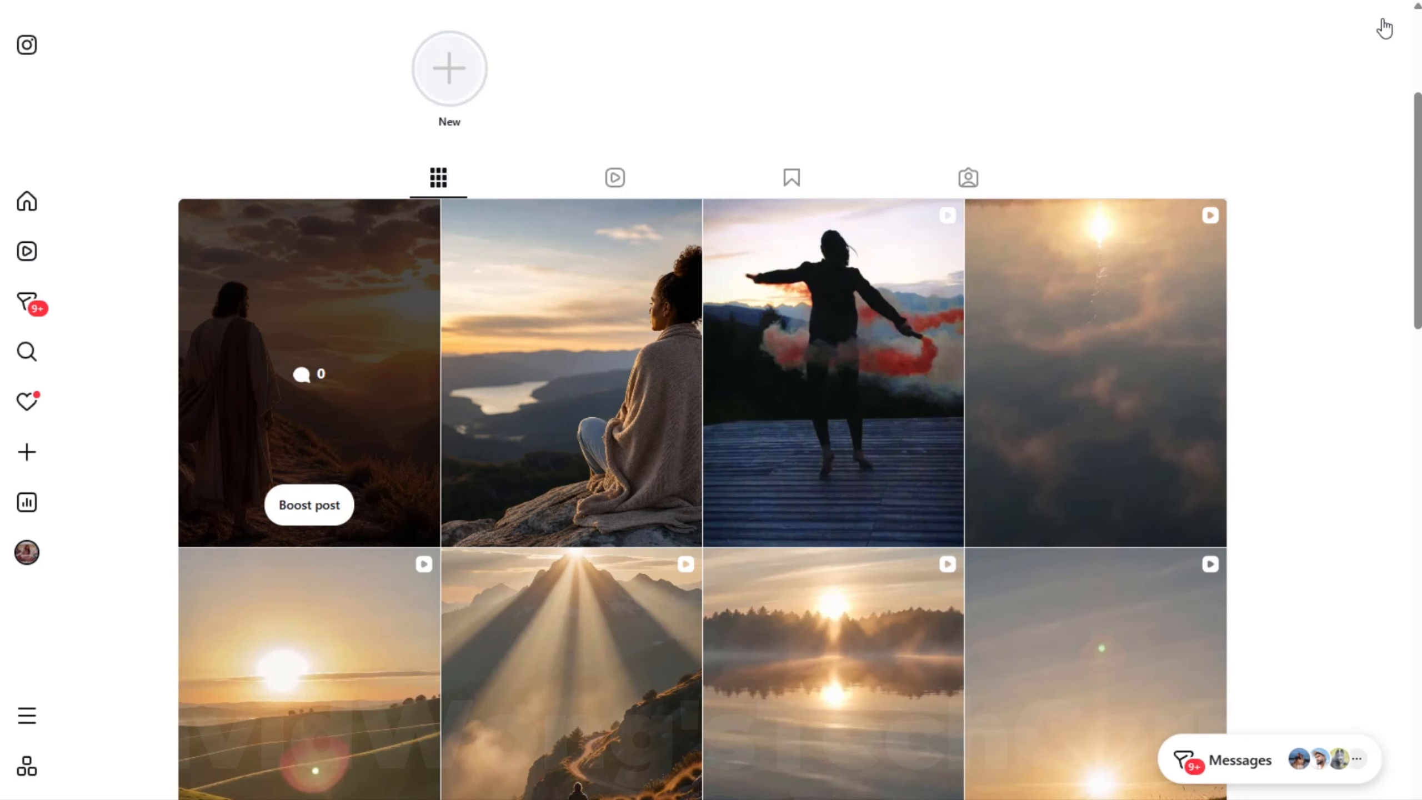
key("F5")
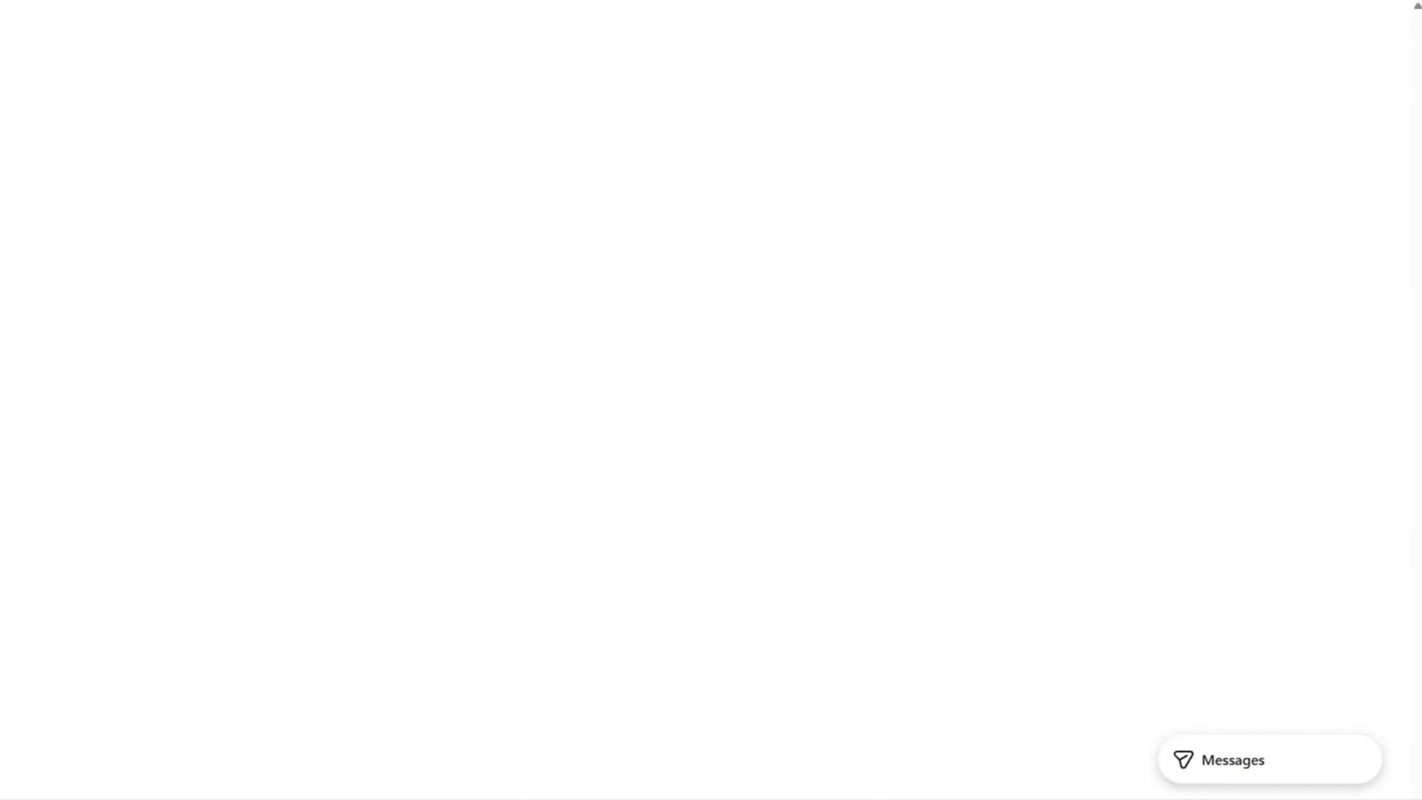
scroll(370, 323, "down", 3)
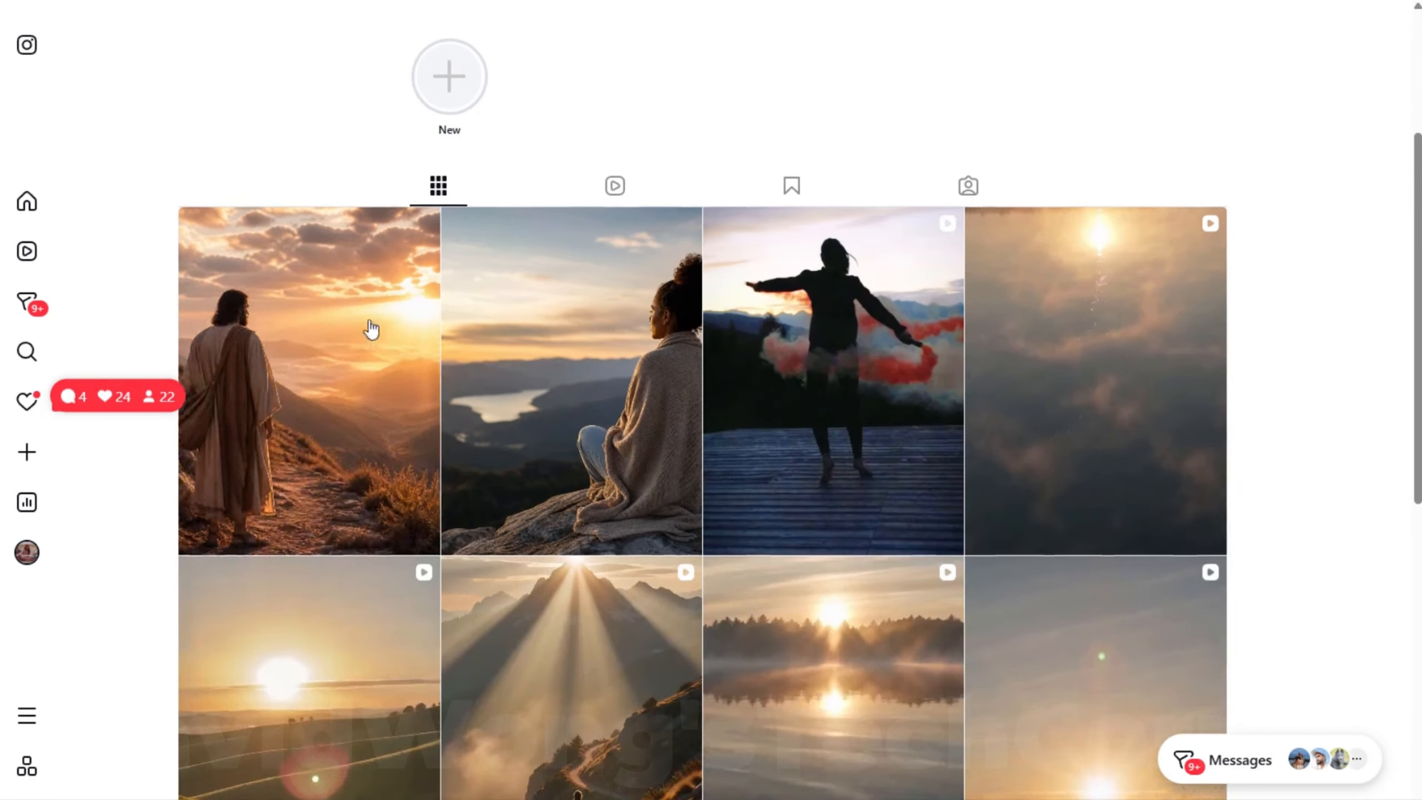
scroll(359, 169, "up", 3)
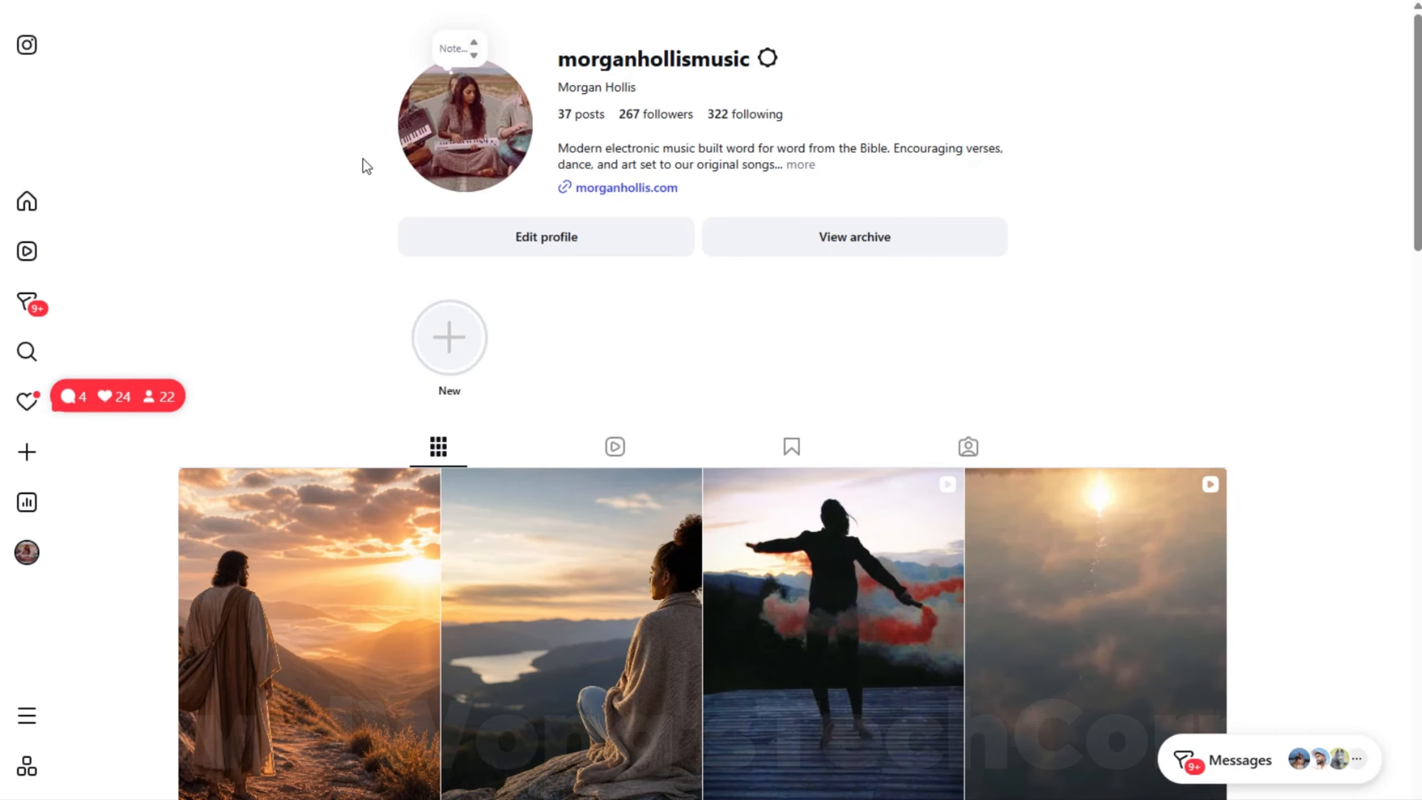
scroll(346, 167, "down", 2)
scroll(346, 167, "up", 2)
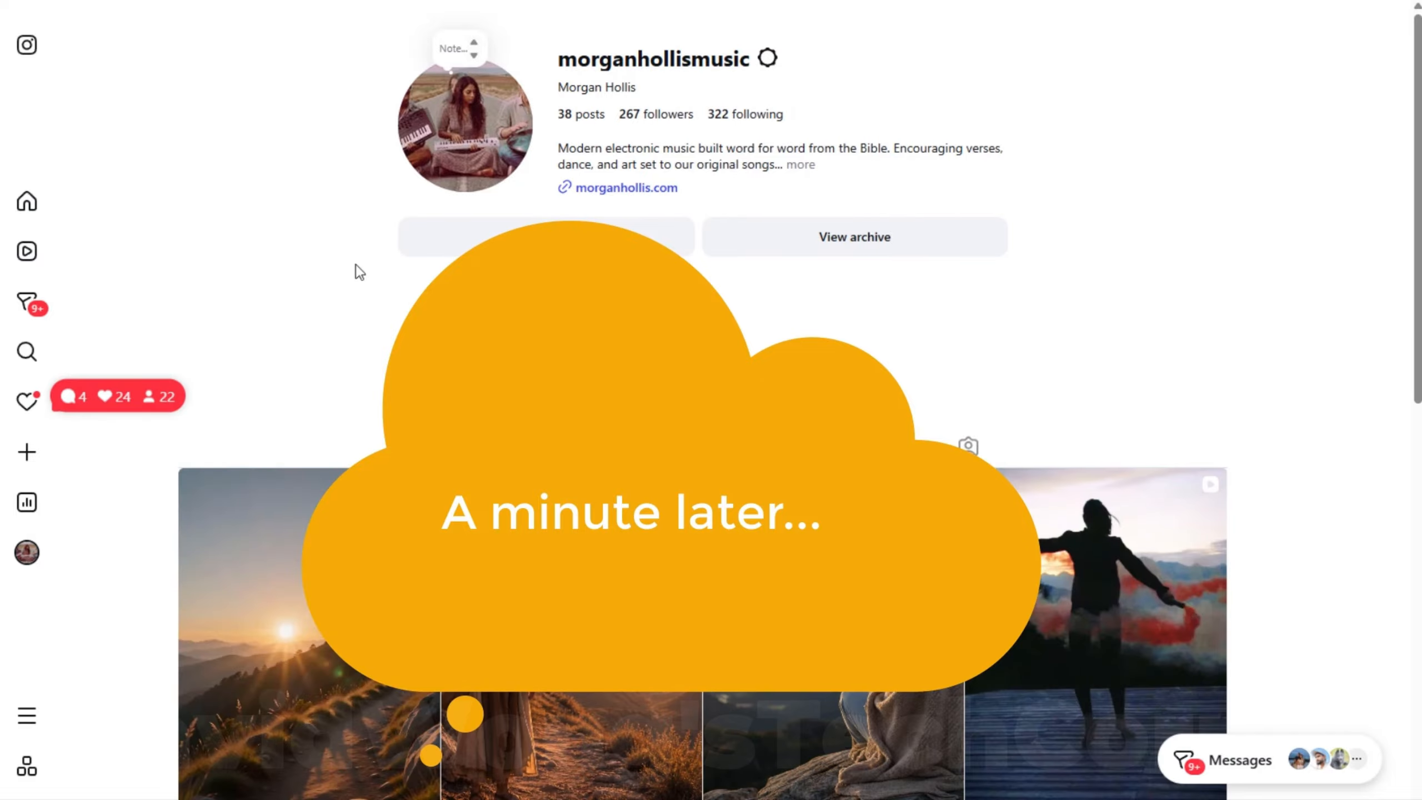
Open the newest reel in the Instagram profile grid, watch it with the sound on and close it
scroll(311, 263, "down", 3)
scroll(311, 119, "down", 3)
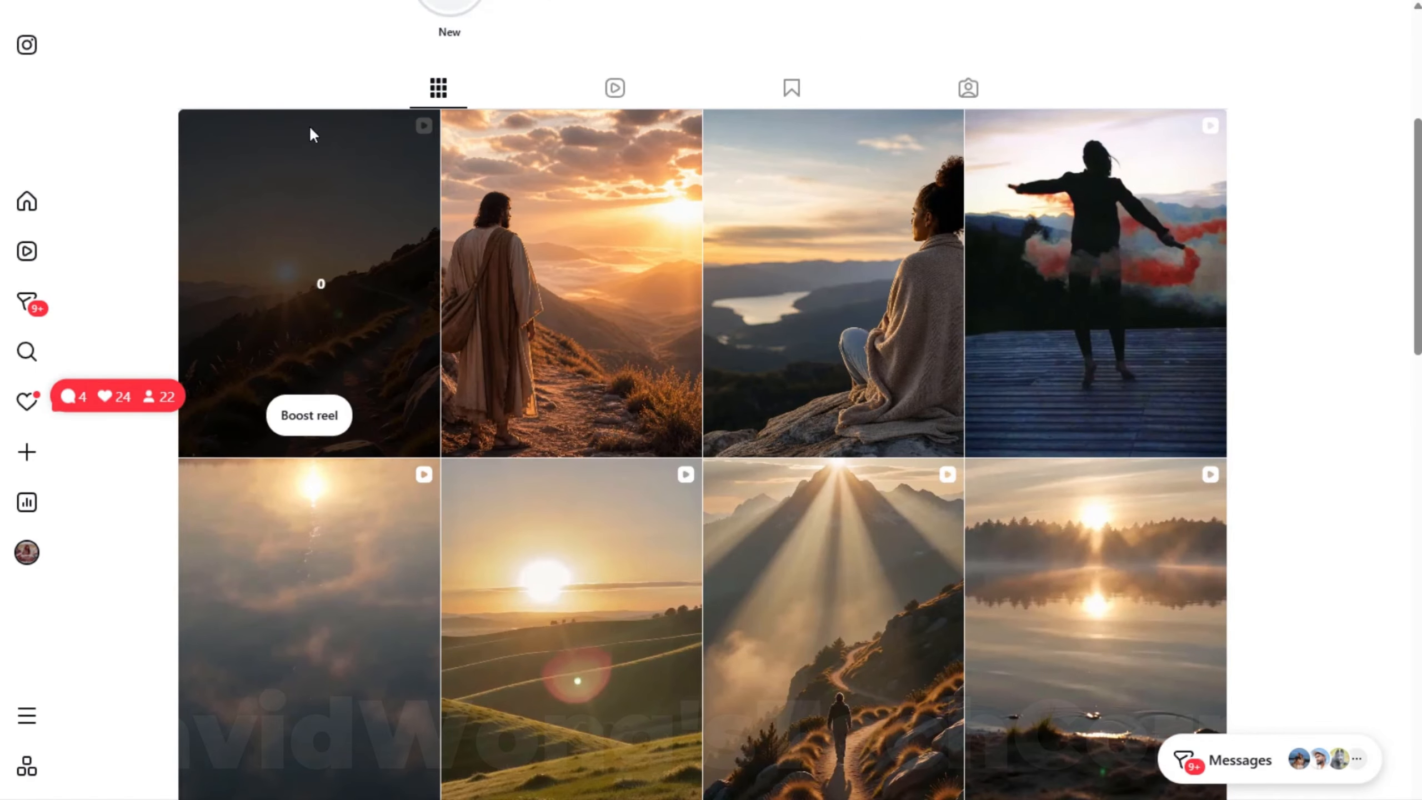
left_click(323, 205)
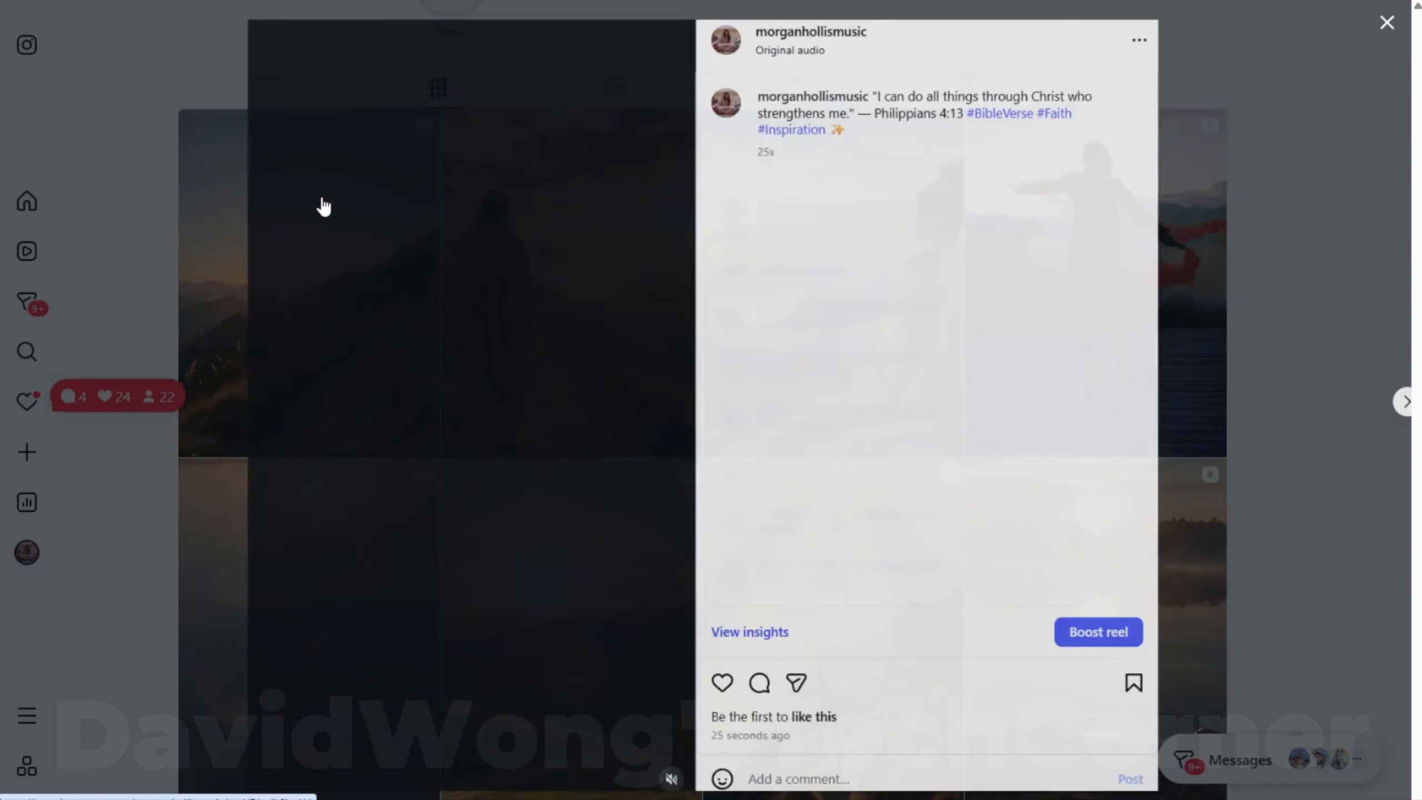
left_click(672, 768)
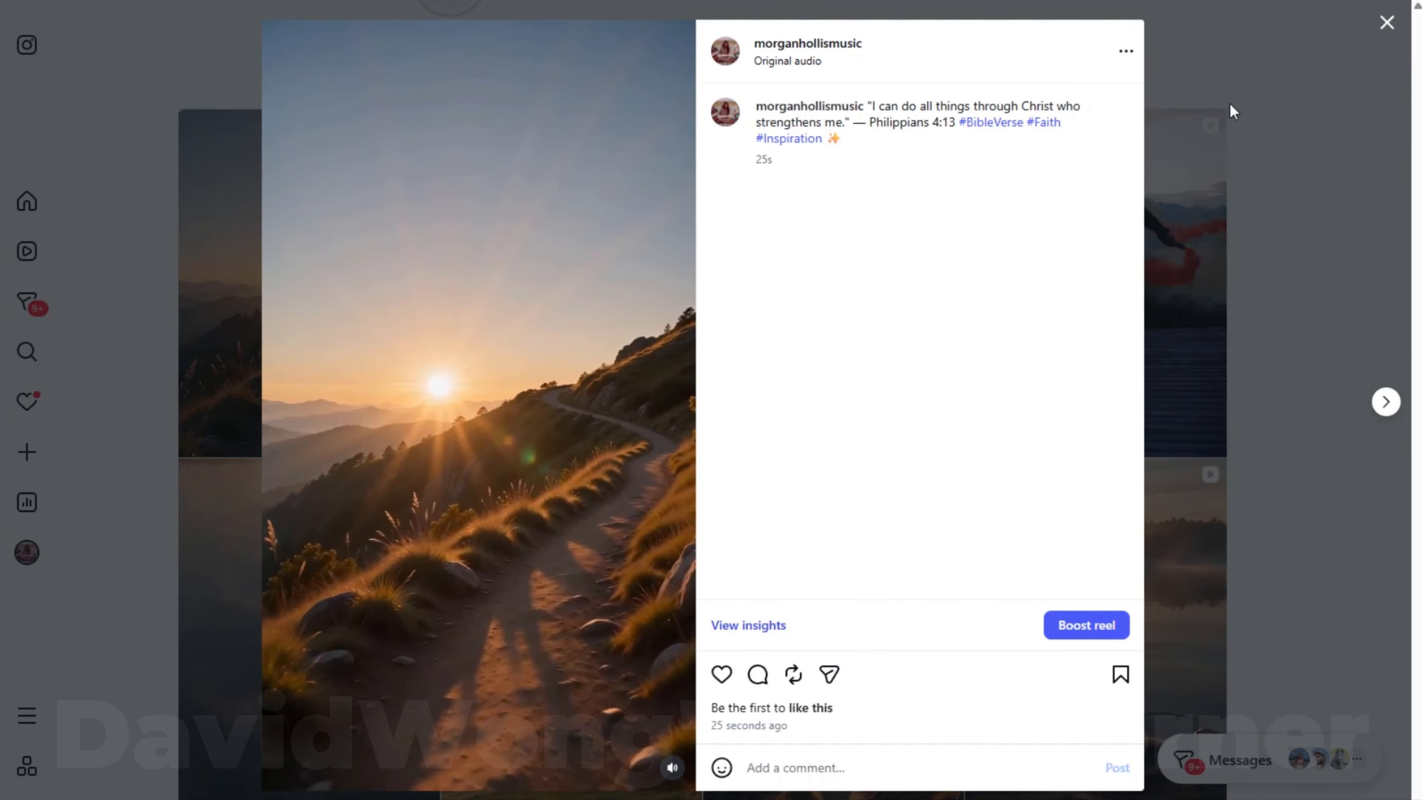
left_click(1384, 23)
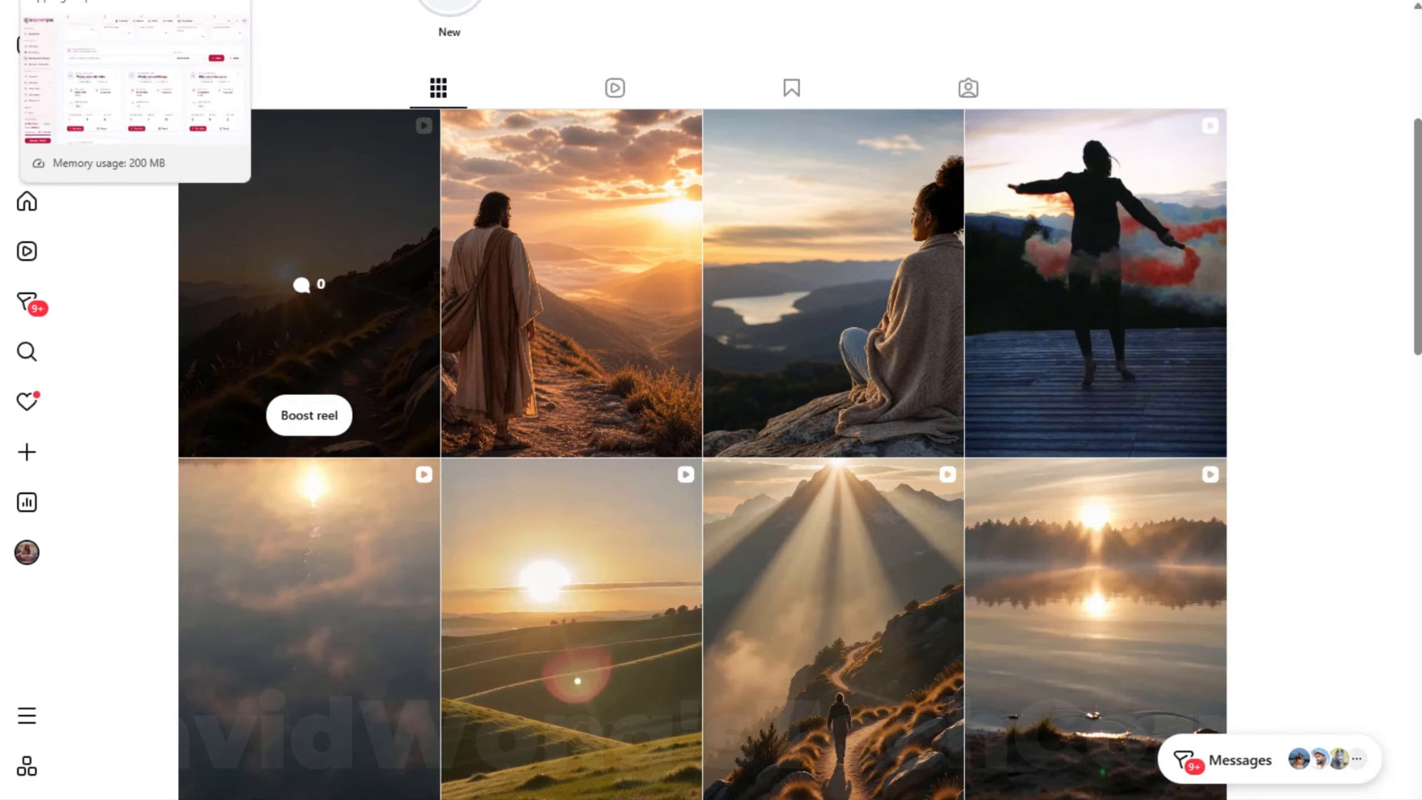
Switch back to AIGrampa and review the schedule summary and the generated, posts and failed counts on each schedule card
left_click(84, 0)
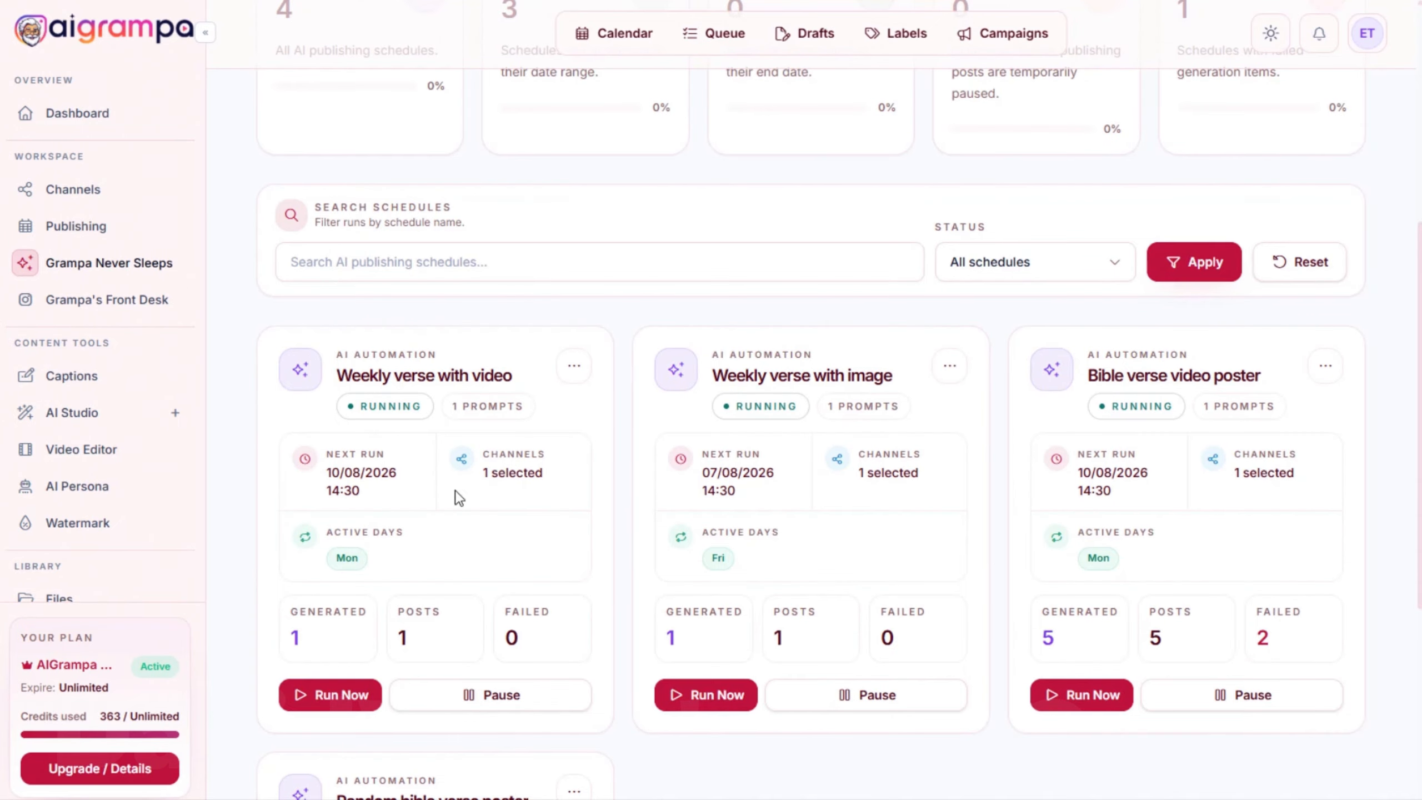
scroll(784, 364, "up", 5)
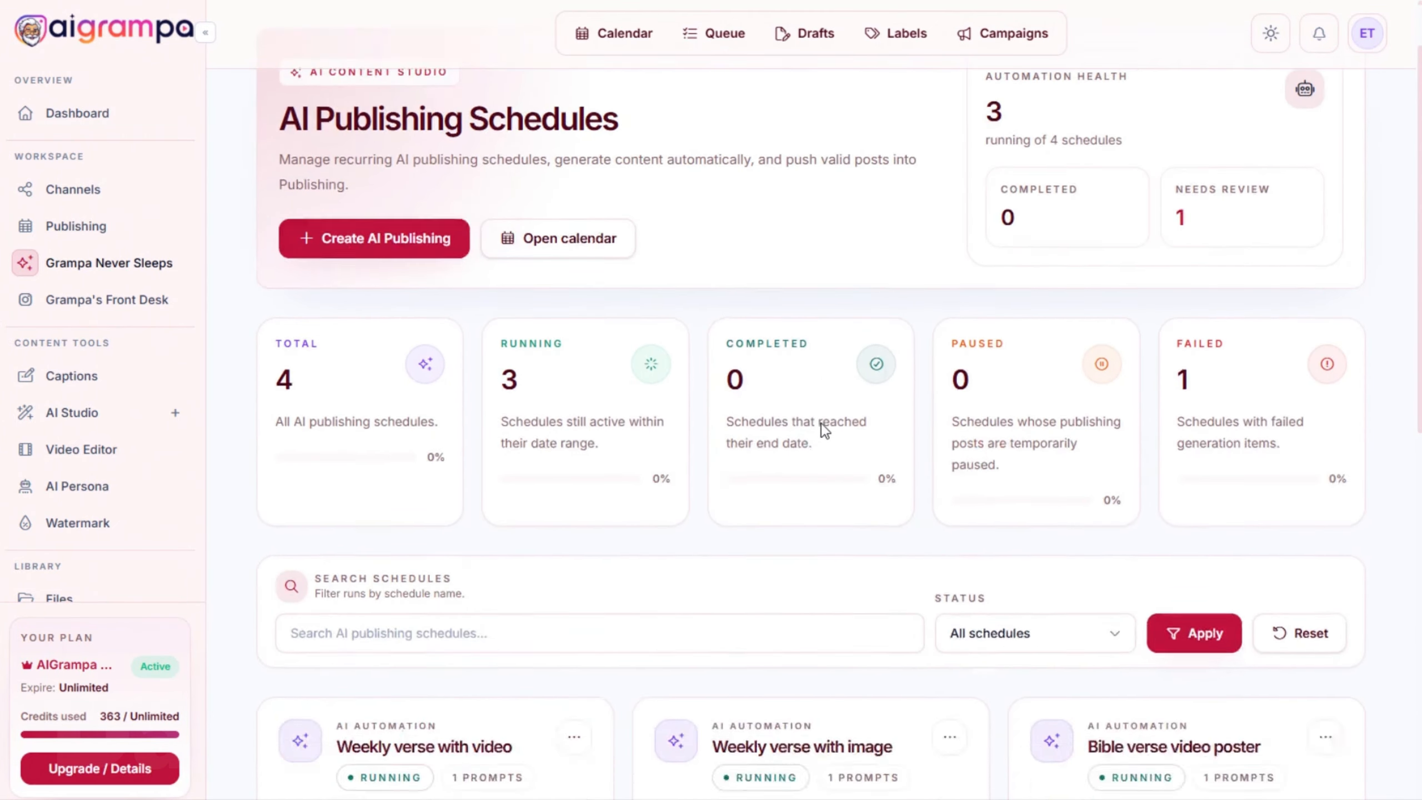
scroll(824, 431, "down", 8)
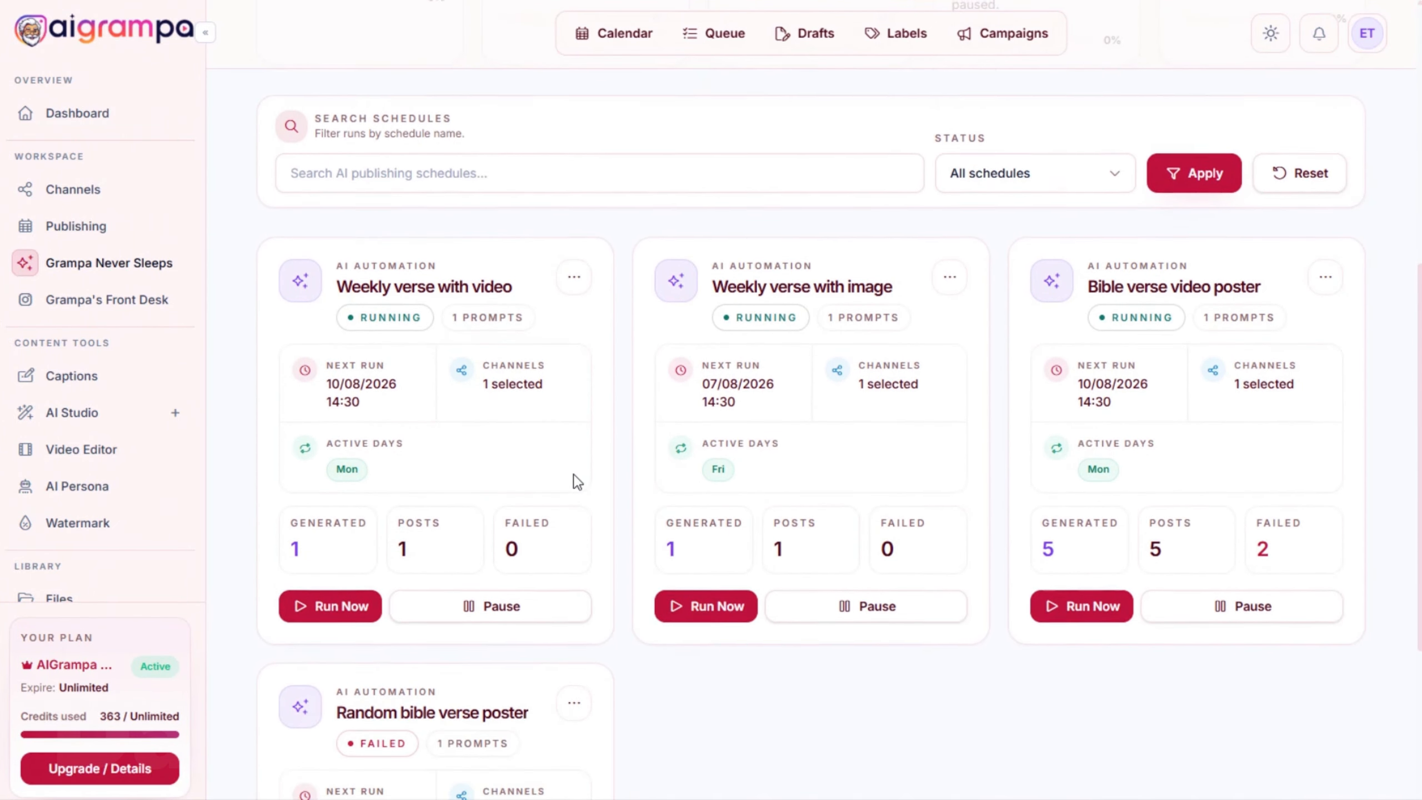
scroll(573, 473, "up", 2)
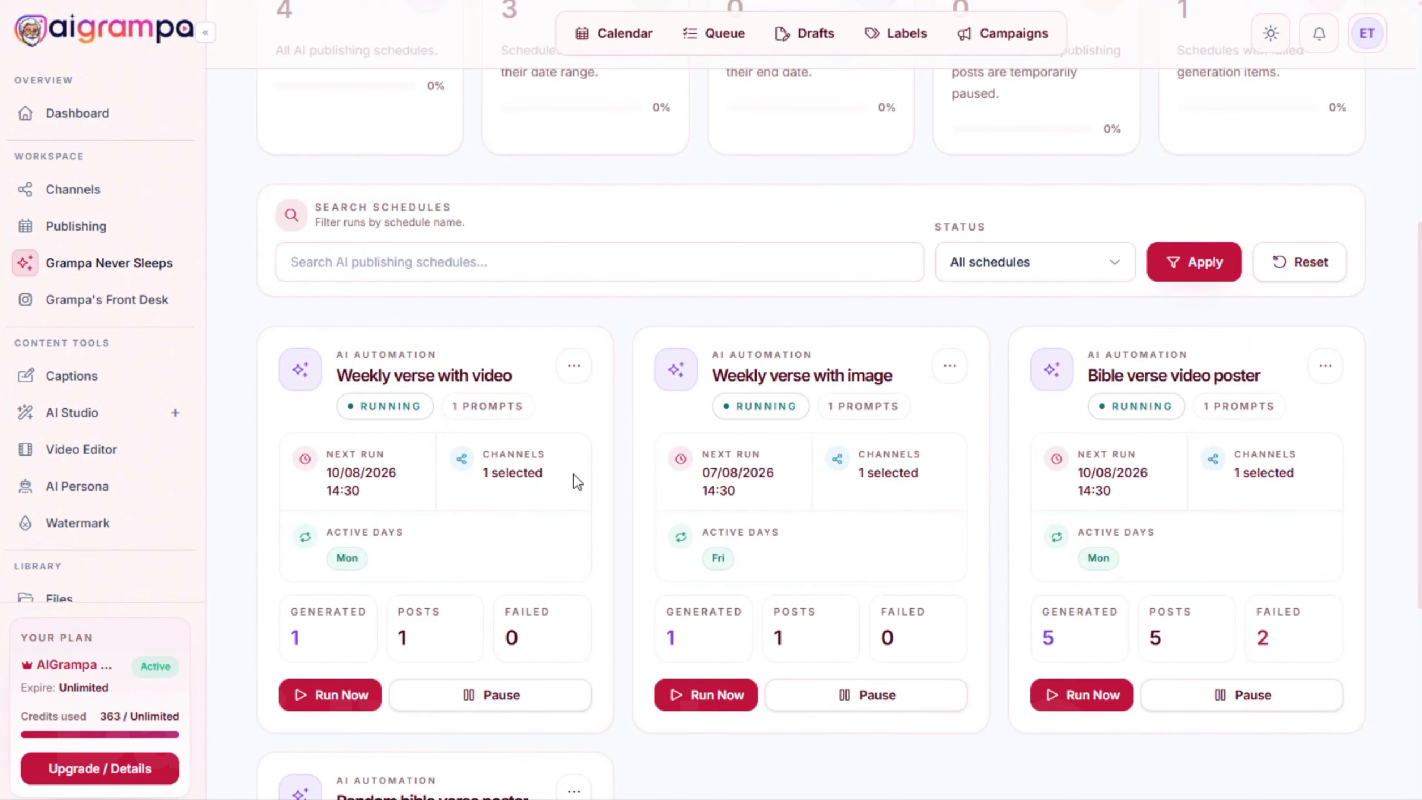
scroll(616, 474, "up", 6)
scroll(739, 487, "down", 5)
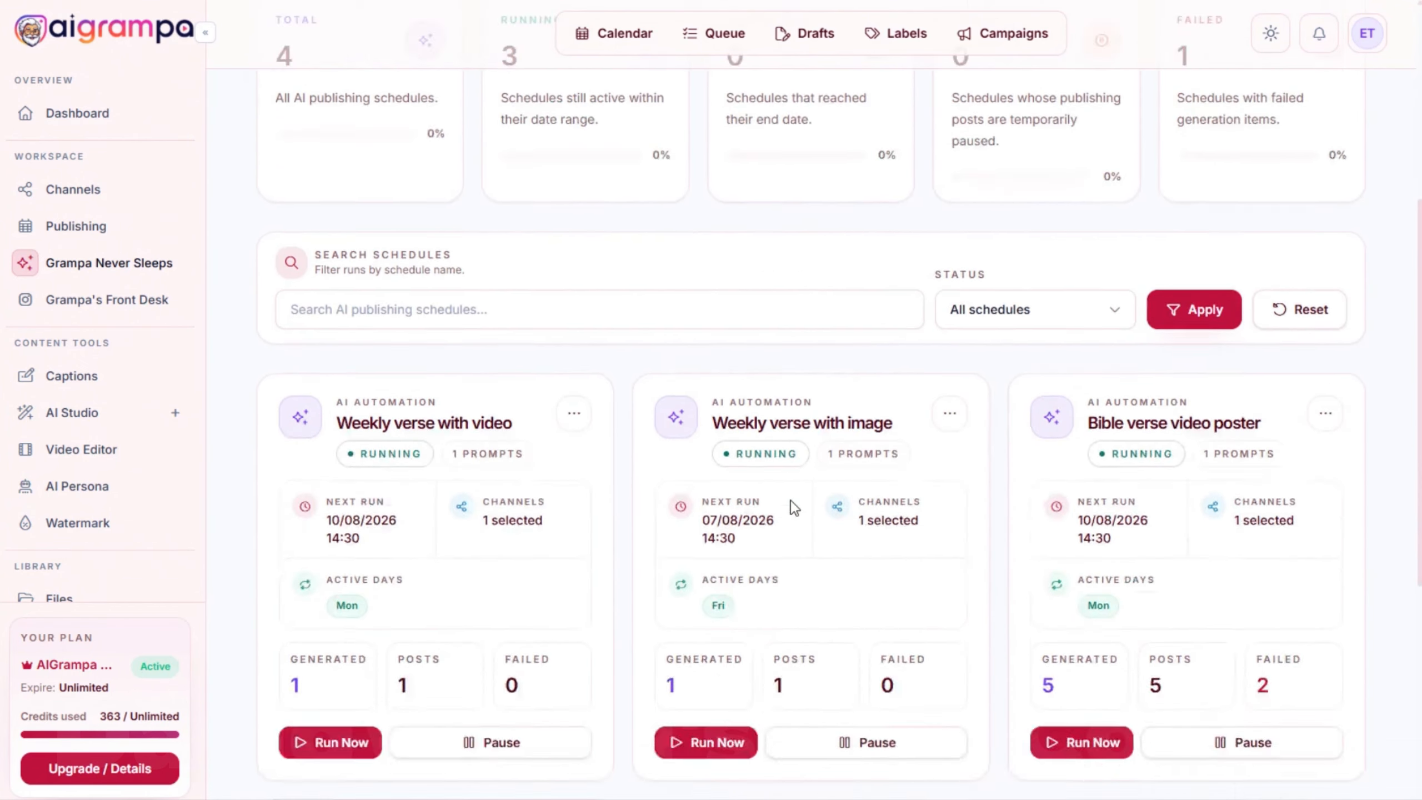
scroll(795, 507, "up", 4)
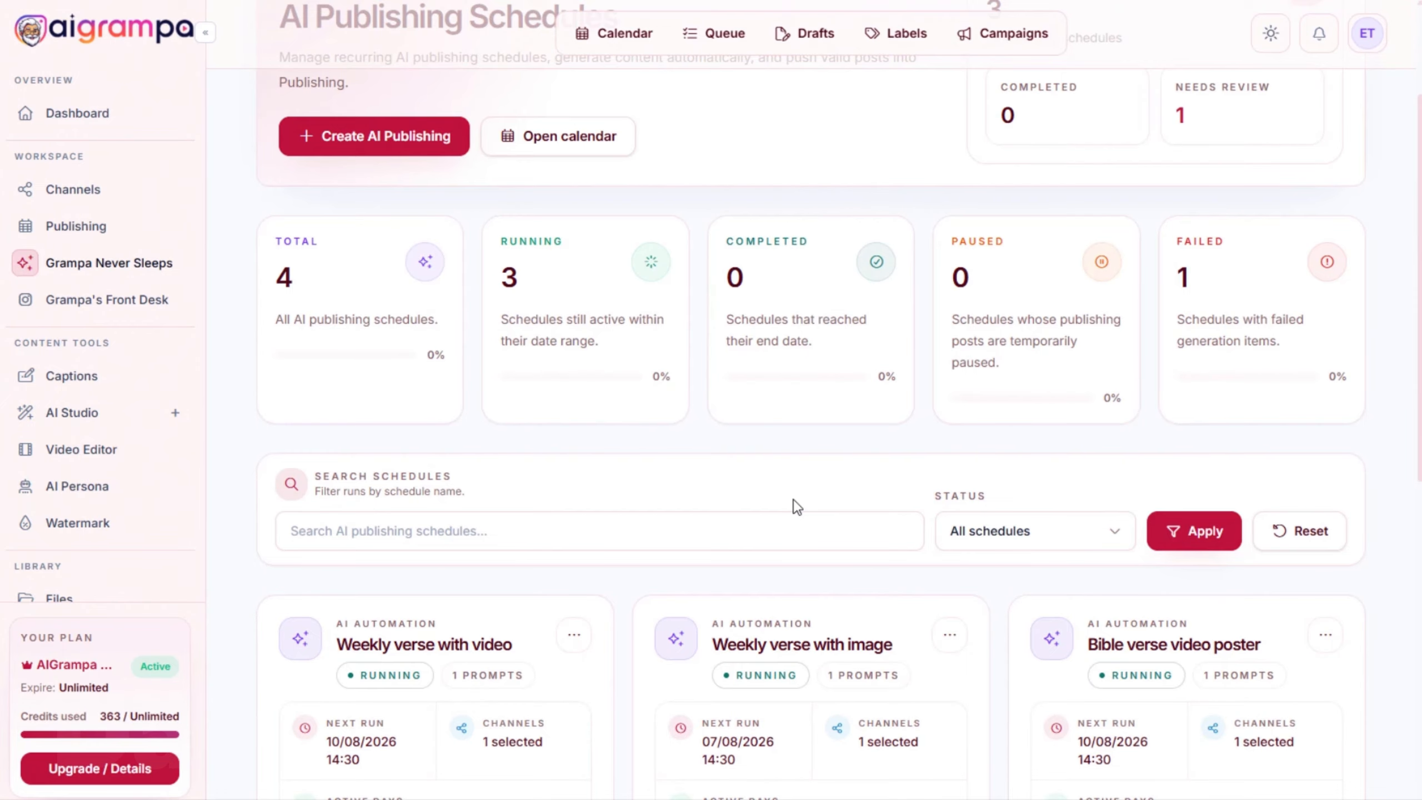
scroll(787, 507, "down", 3)
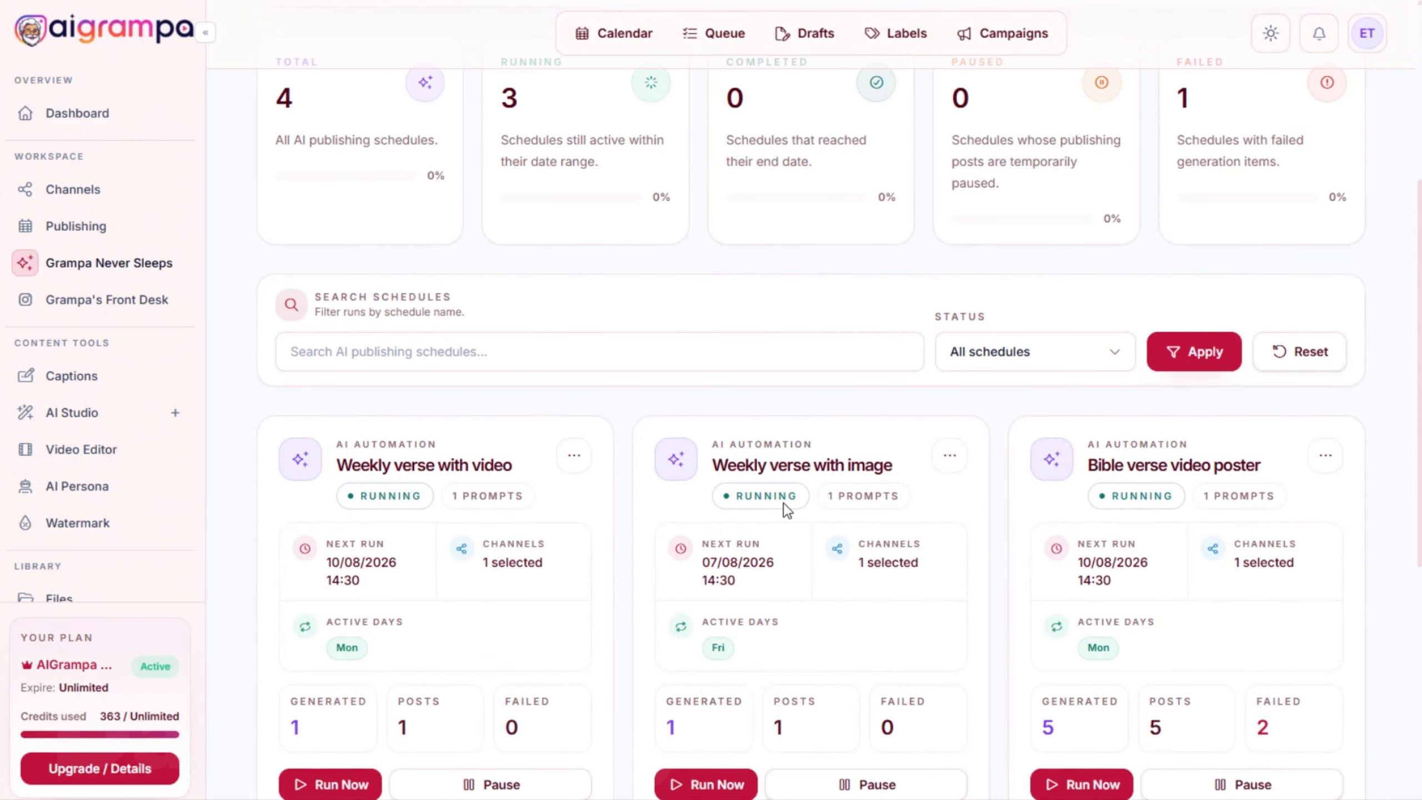
scroll(784, 503, "up", 3)
scroll(778, 510, "down", 5)
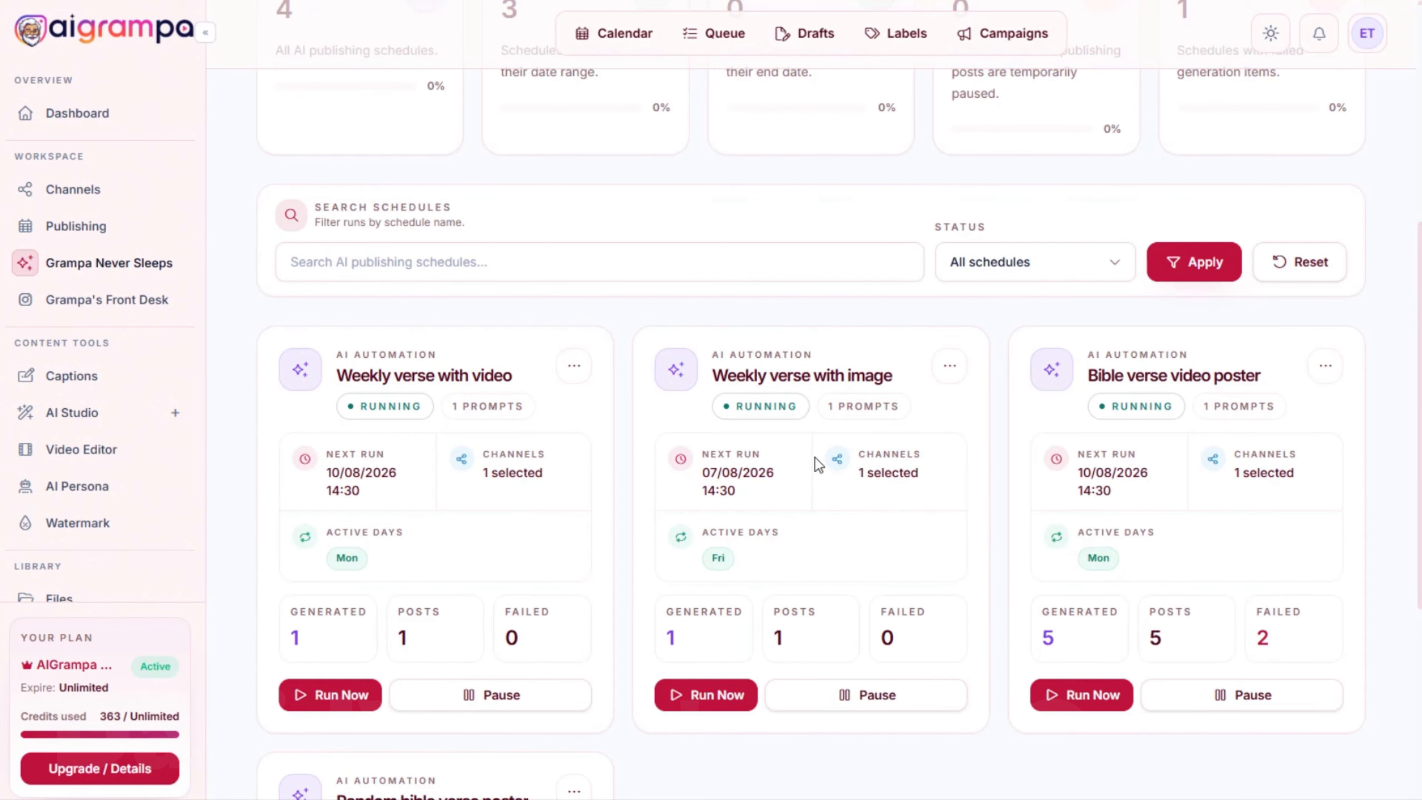
scroll(819, 418, "up", 3)
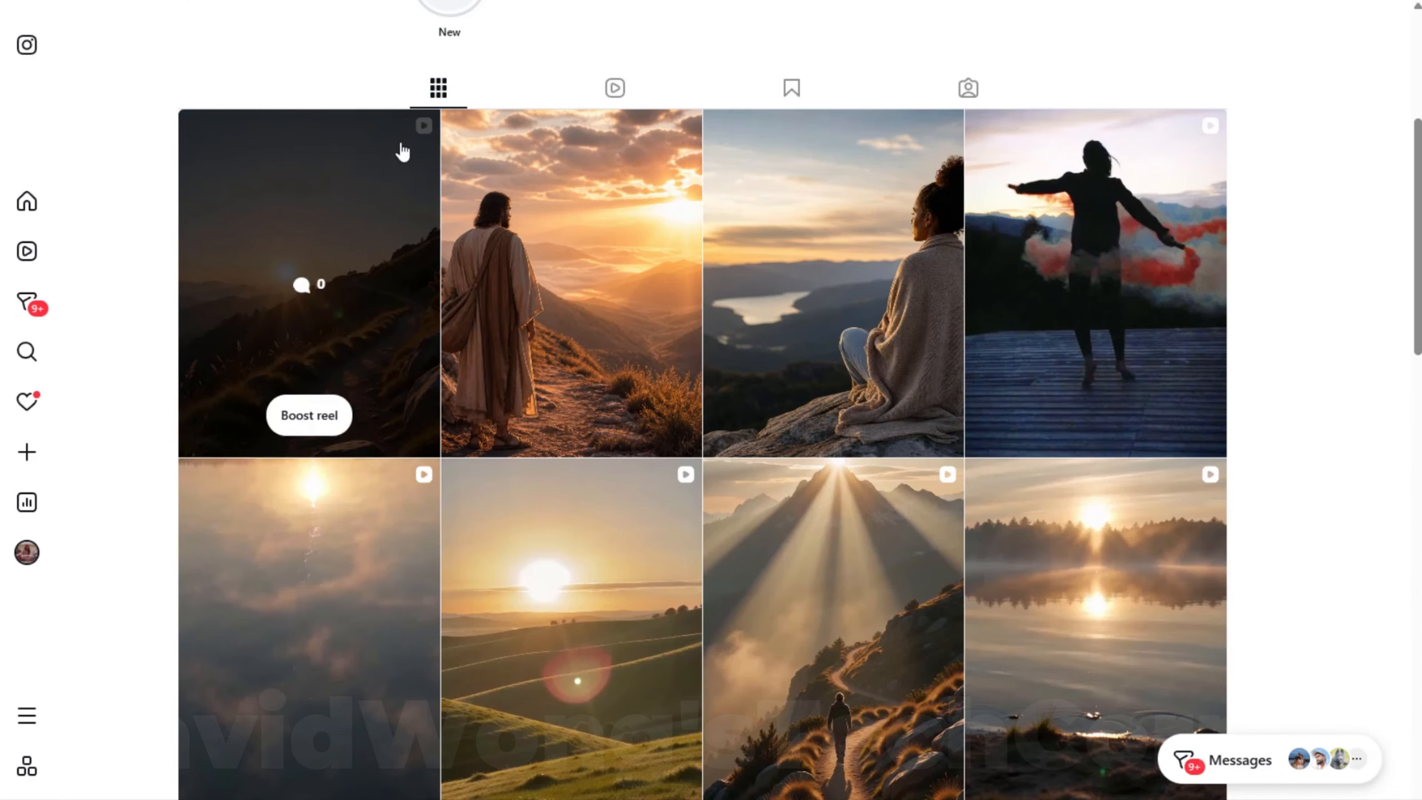
Look over the newest posts on the Instagram profile, then return to AIGrampa and examine the AI Publishing Schedules overview and cards
scroll(1000, 197, "up", 5)
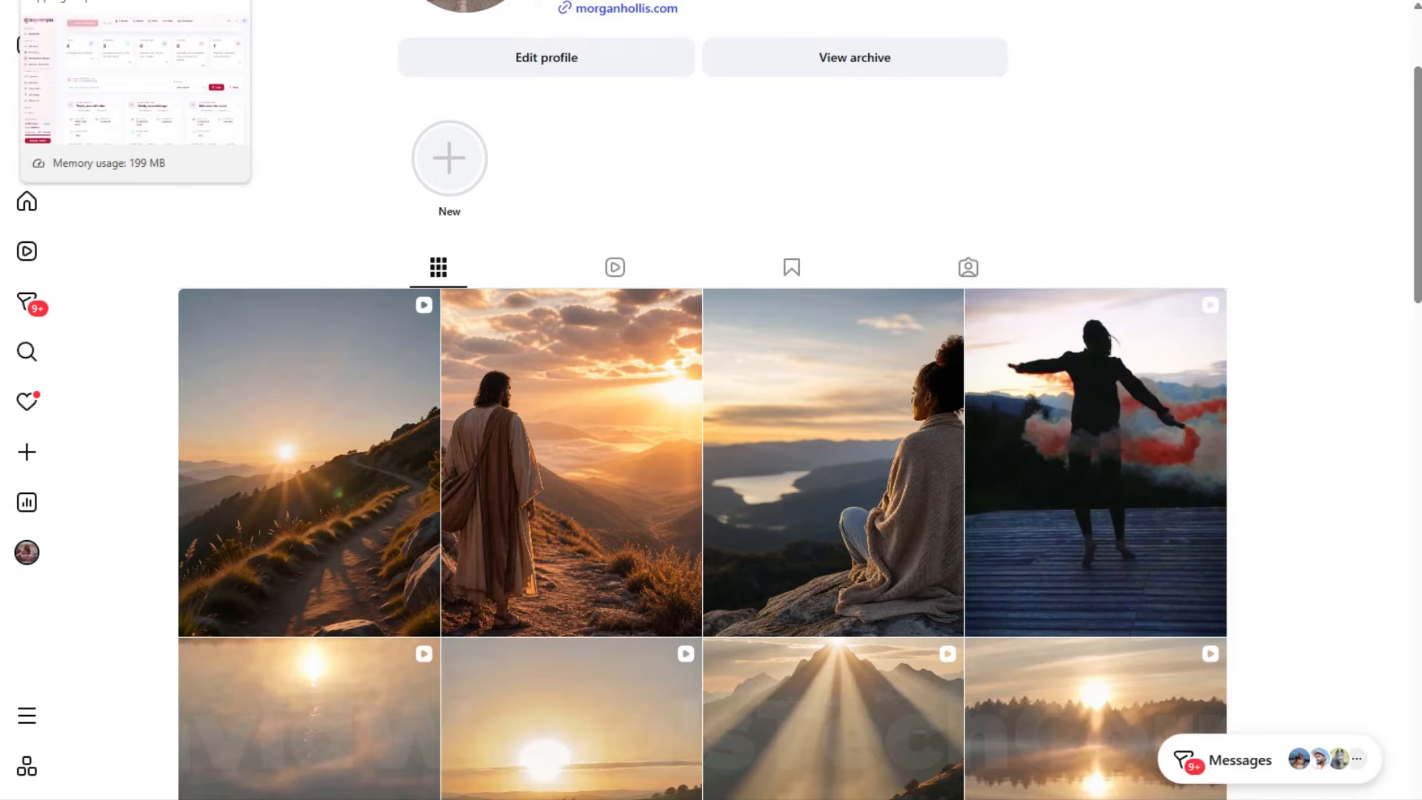
left_click(113, 0)
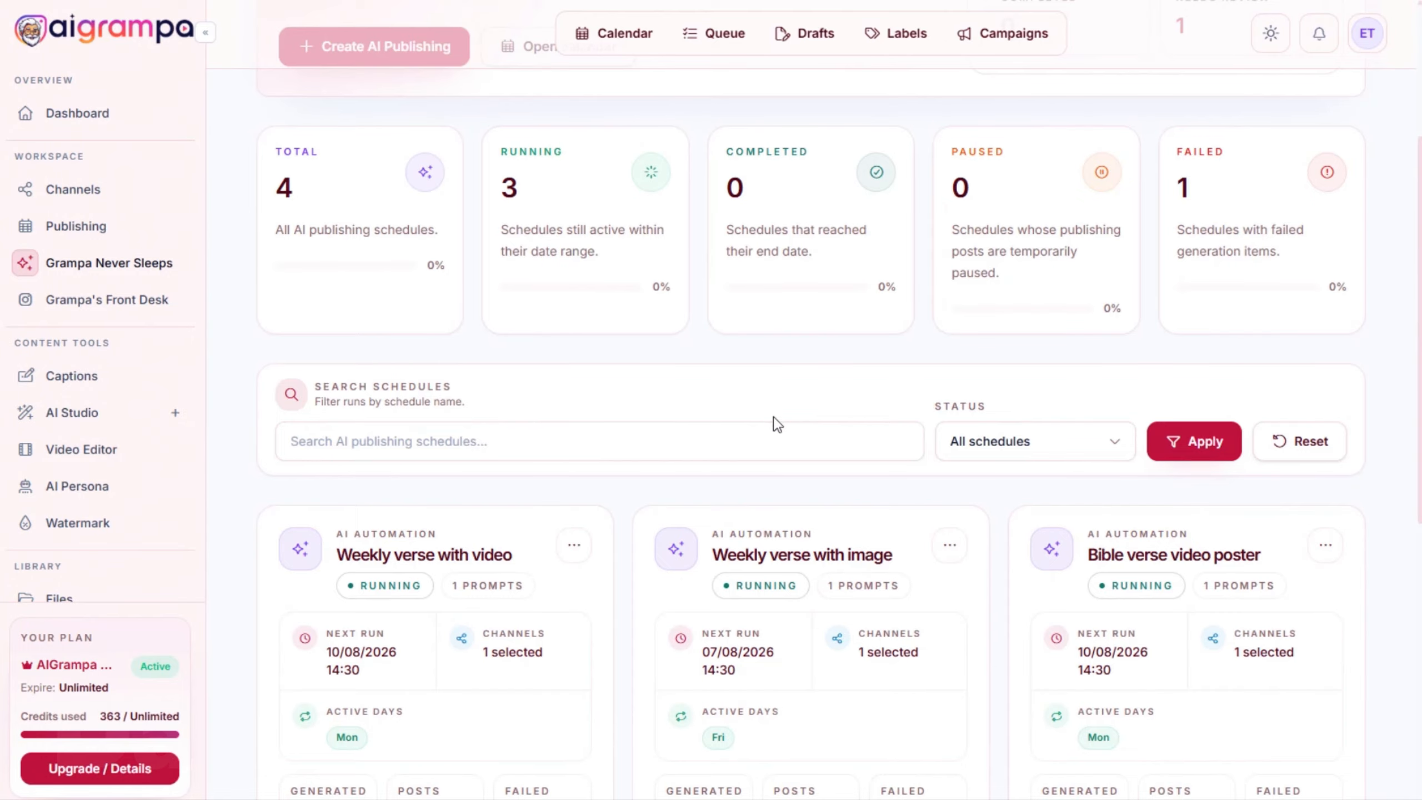
scroll(773, 419, "up", 5)
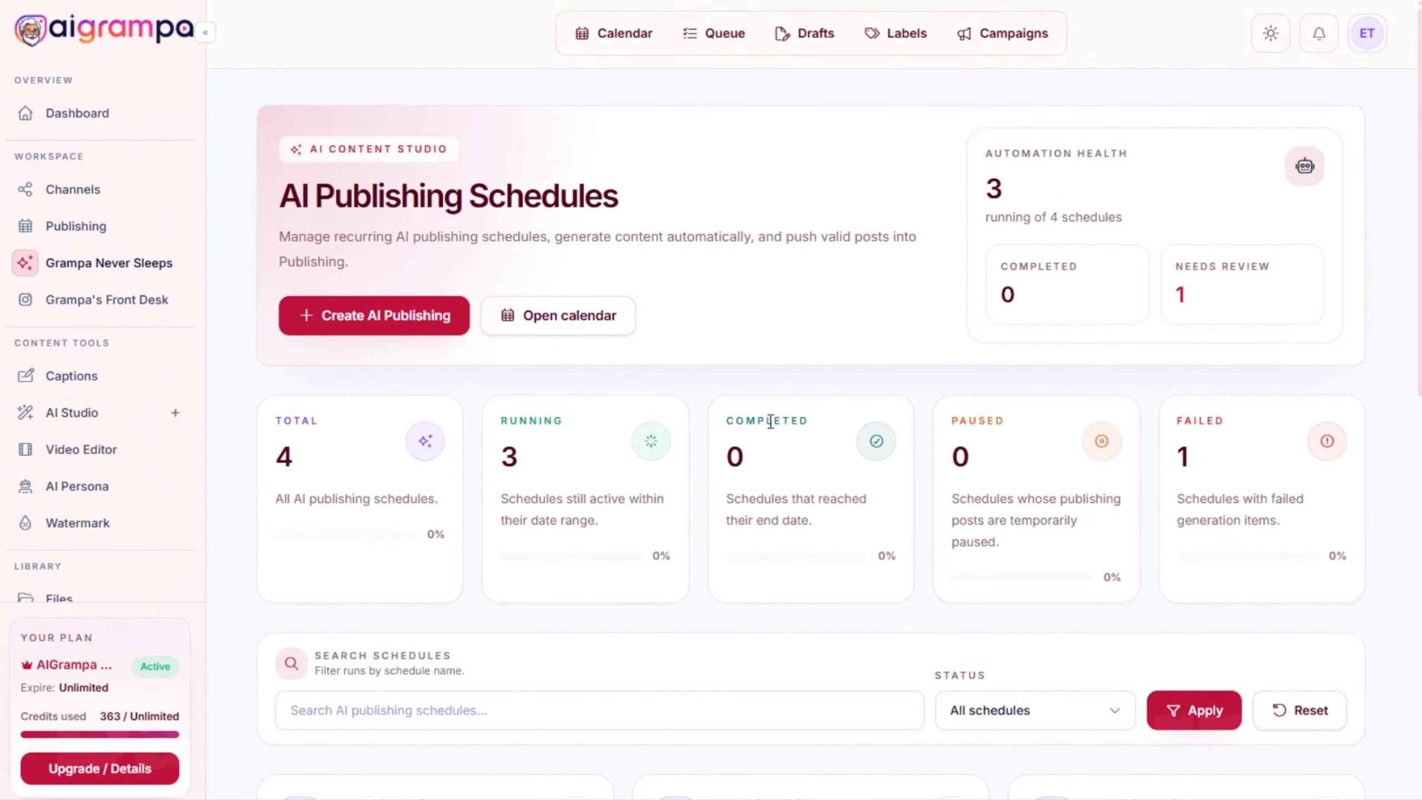
scroll(770, 421, "down", 3)
scroll(764, 422, "up", 3)
scroll(397, 415, "down", 3)
scroll(395, 426, "down", 3)
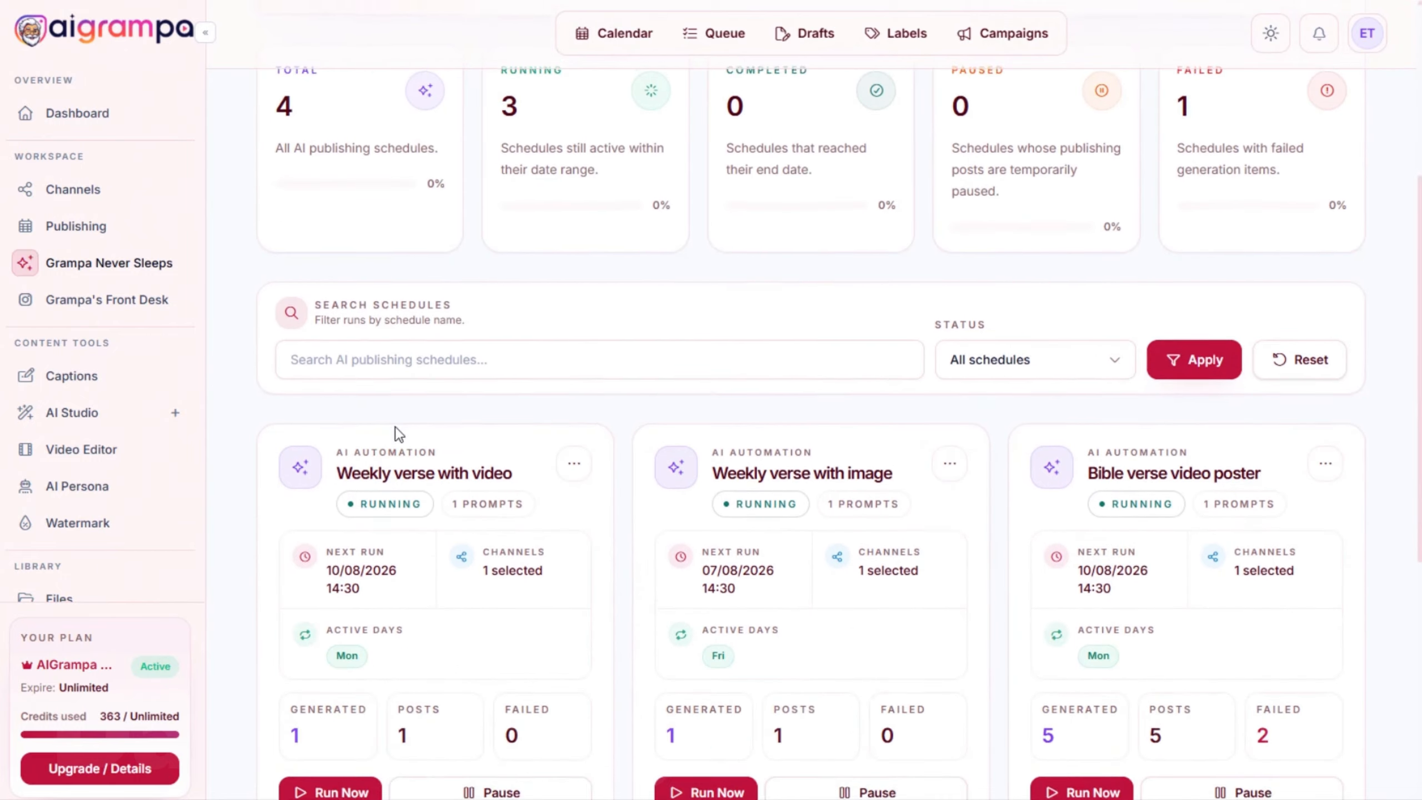
scroll(418, 356, "up", 6)
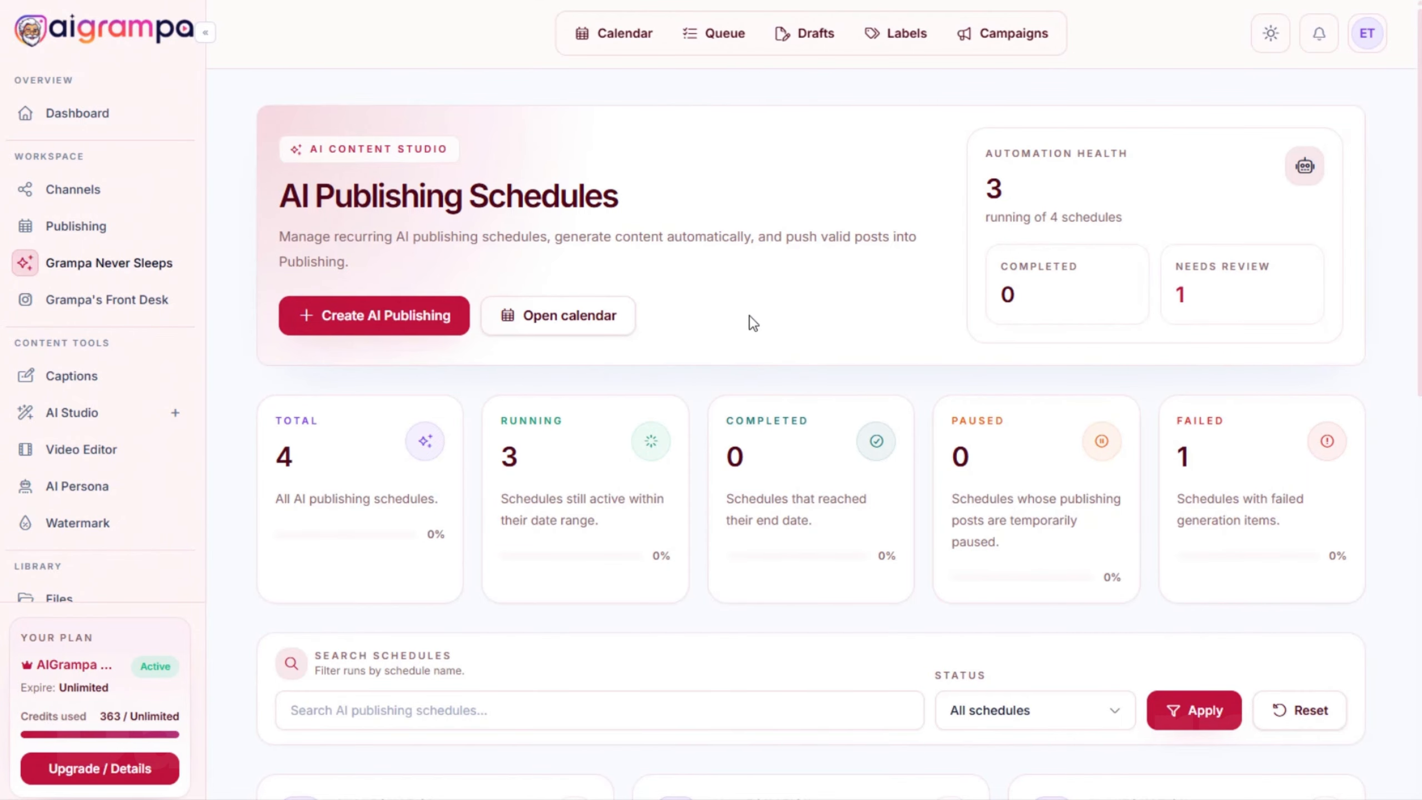
scroll(750, 324, "down", 10)
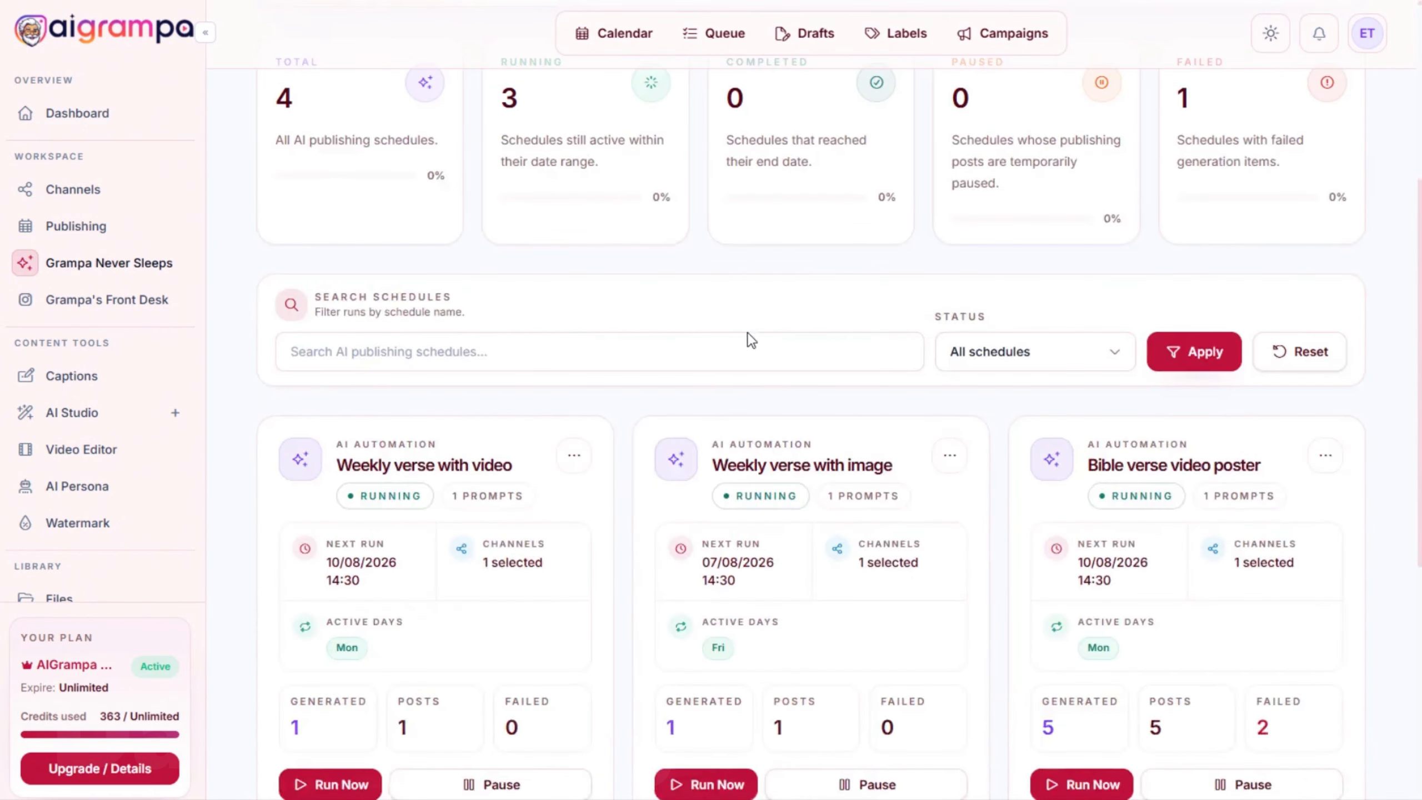